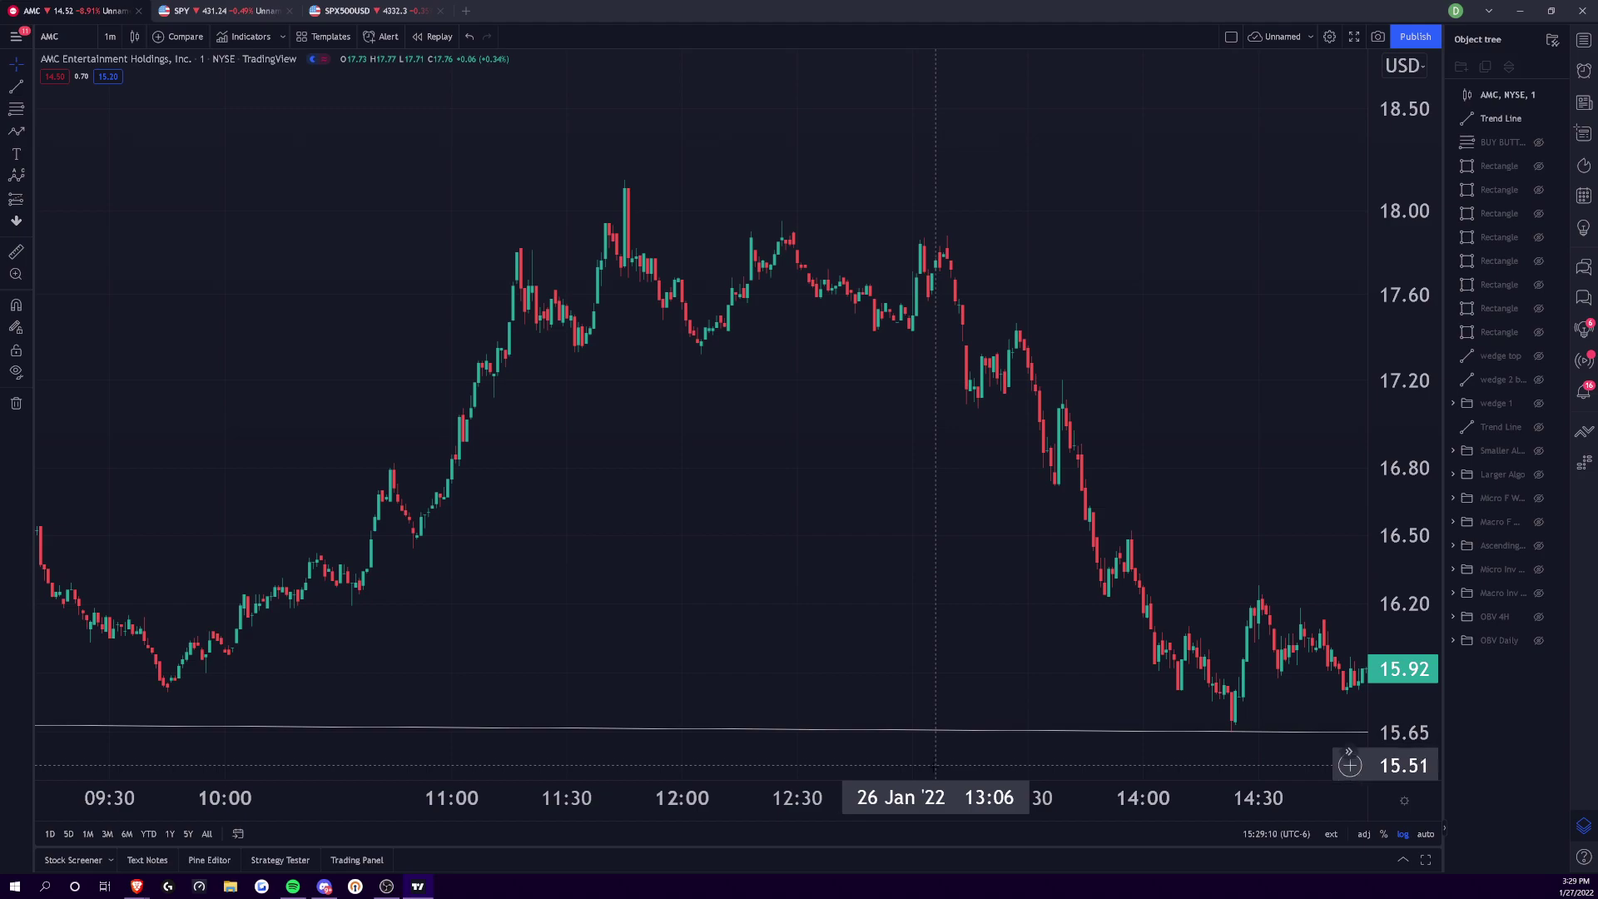
- Zoom out and pan the AMC 1-minute chart back to show the 26–27 Jan trading
scroll(1020, 582, down, 5)
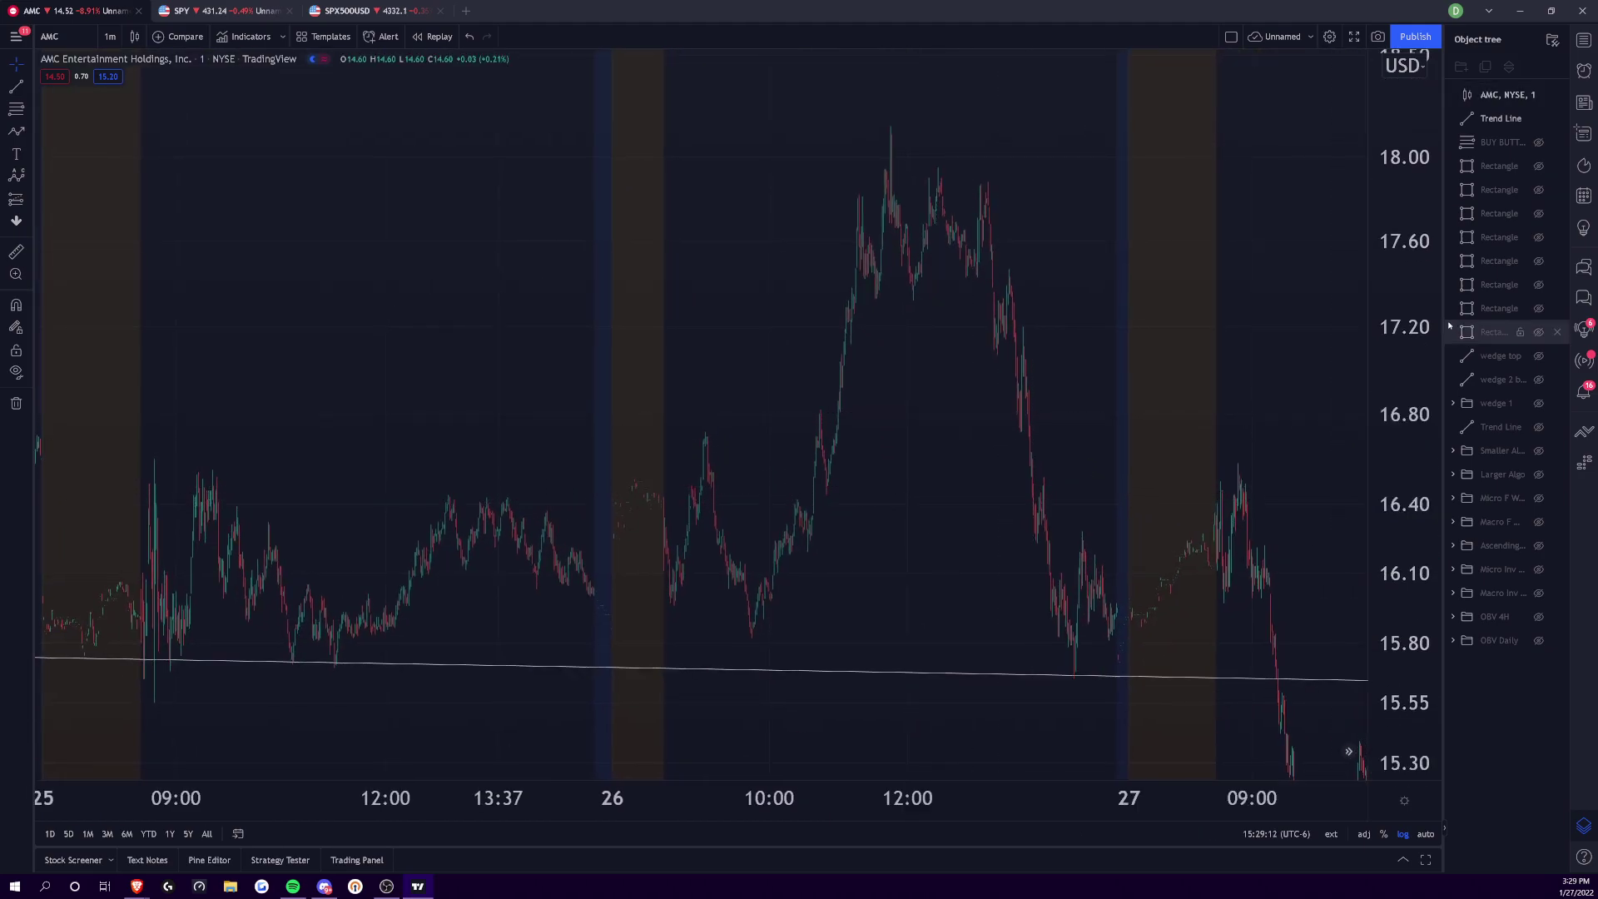
drag(1213, 636, 1014, 612)
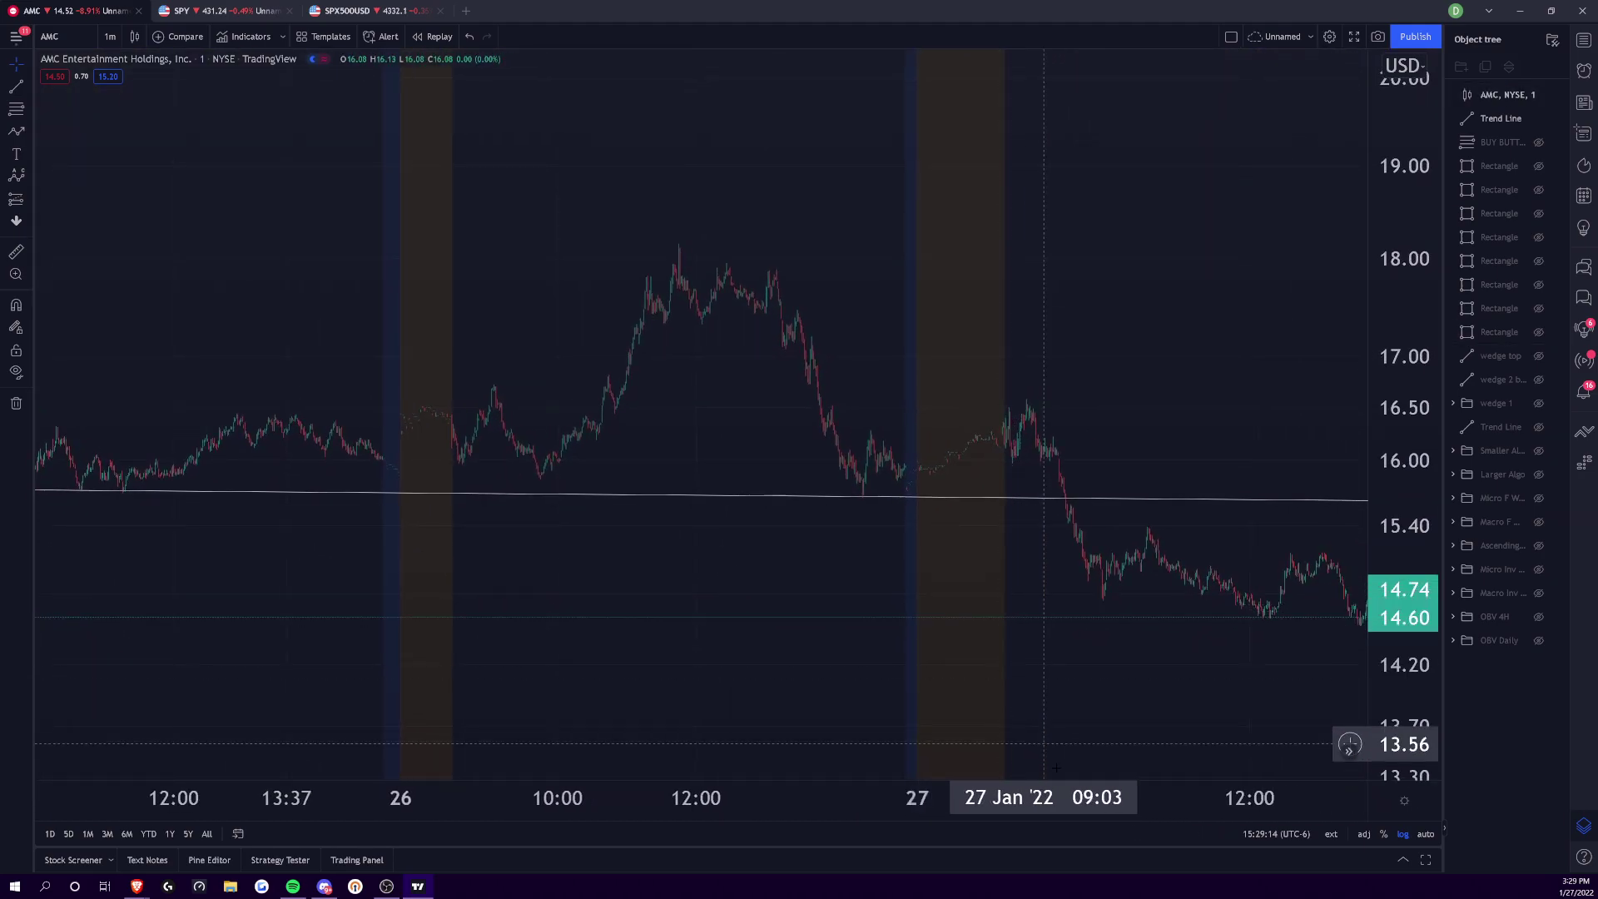
scroll(1161, 709, down, 8)
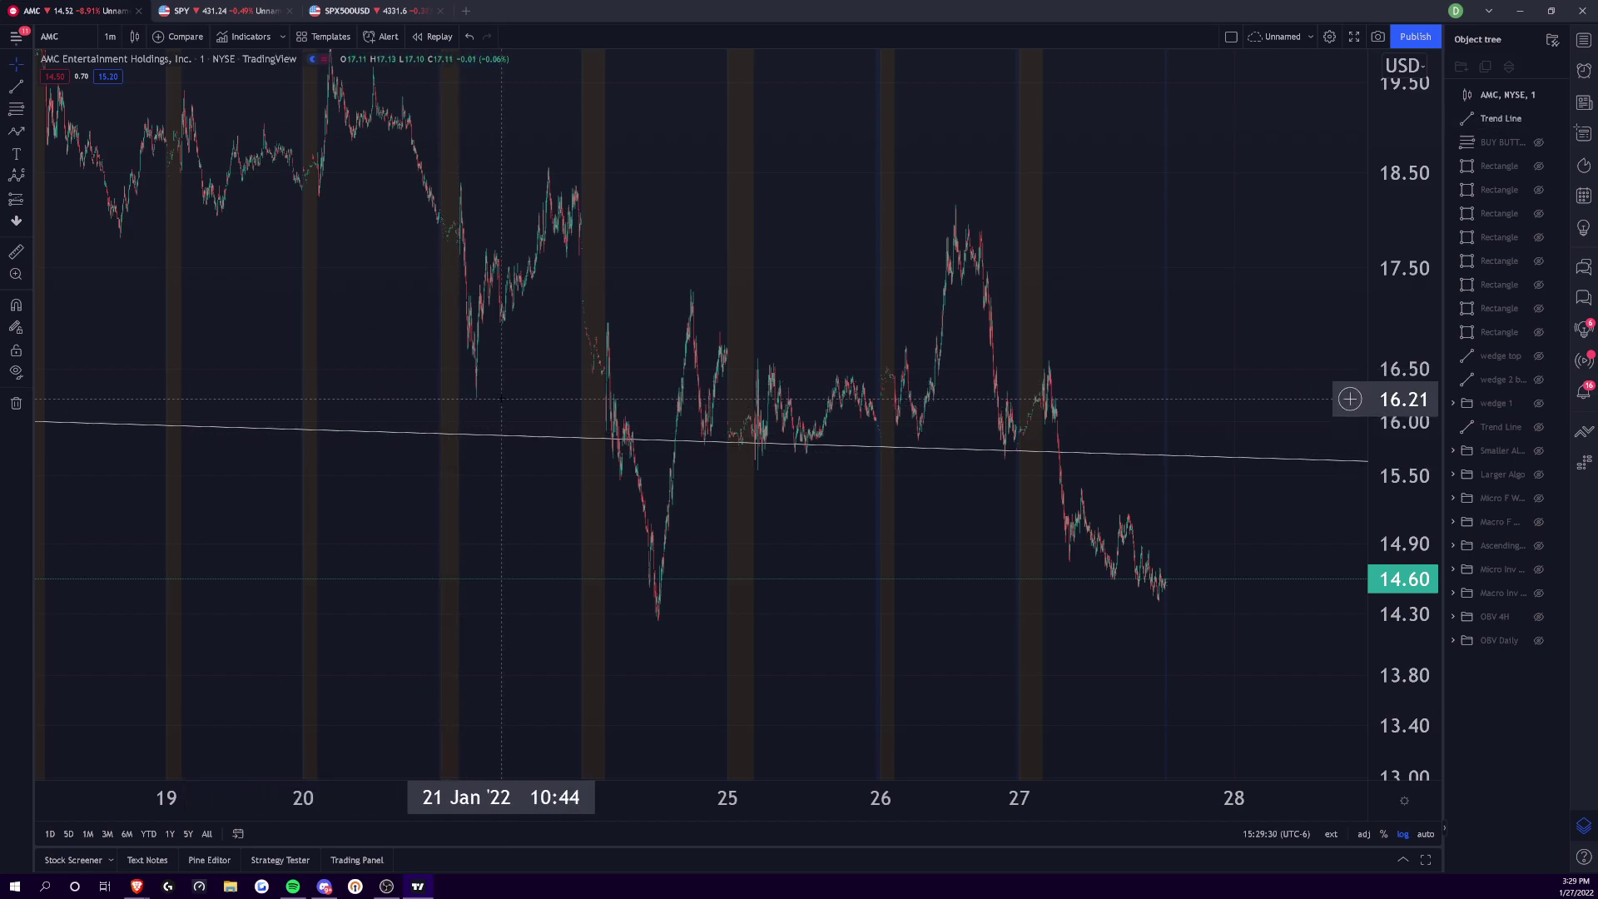
- Close the Object tree panel and switch the AMC chart to 5-minute candles
click(1585, 829)
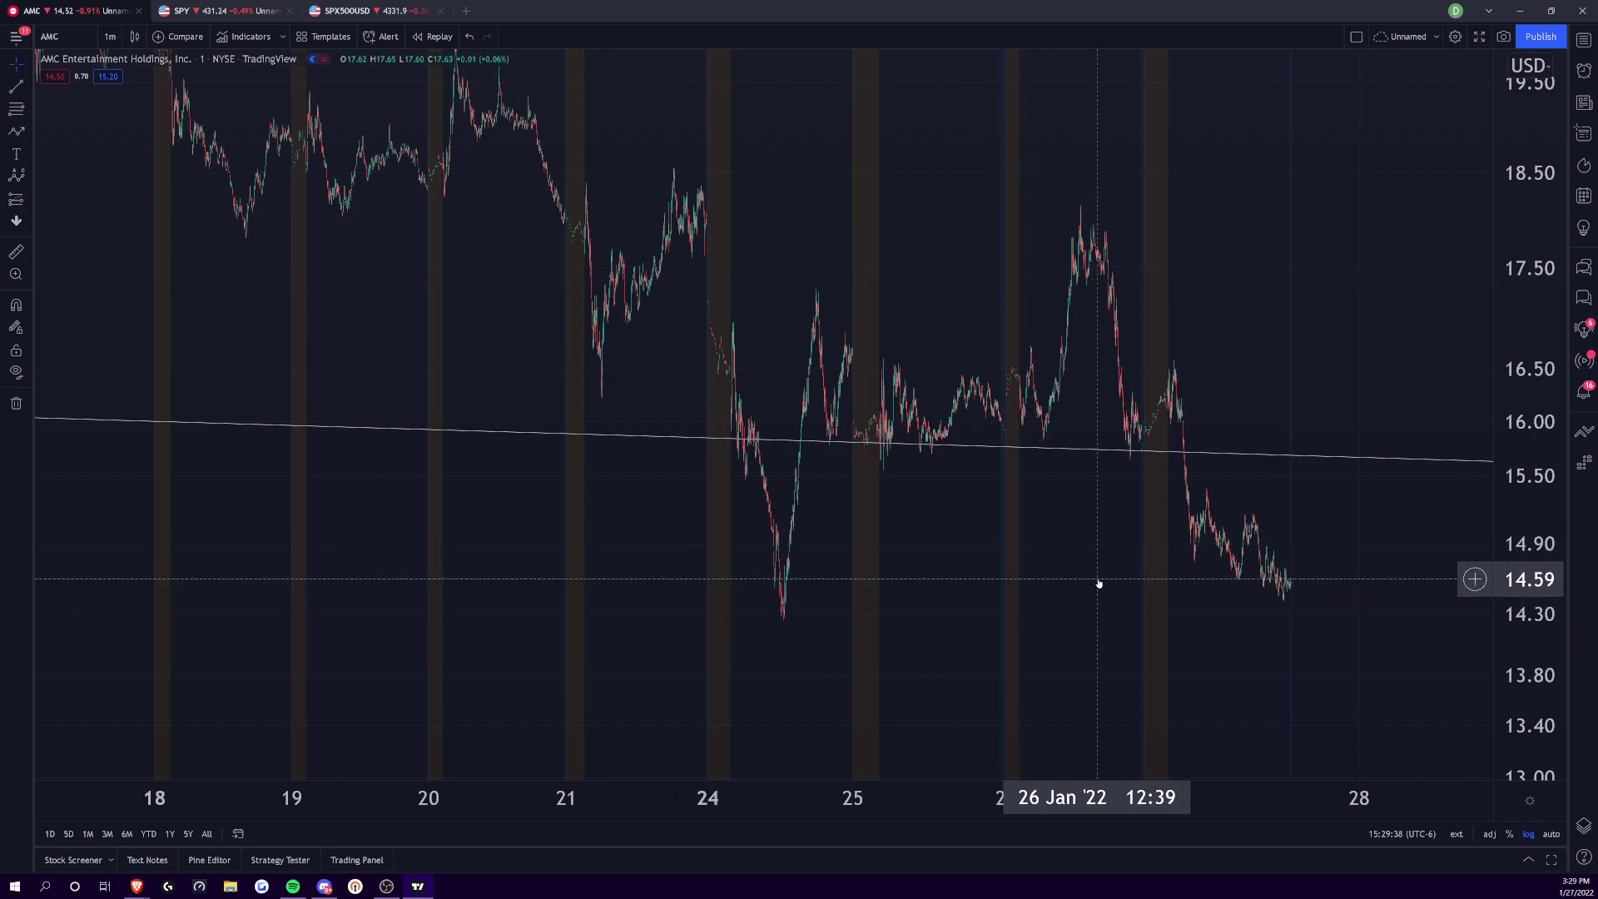
click(105, 42)
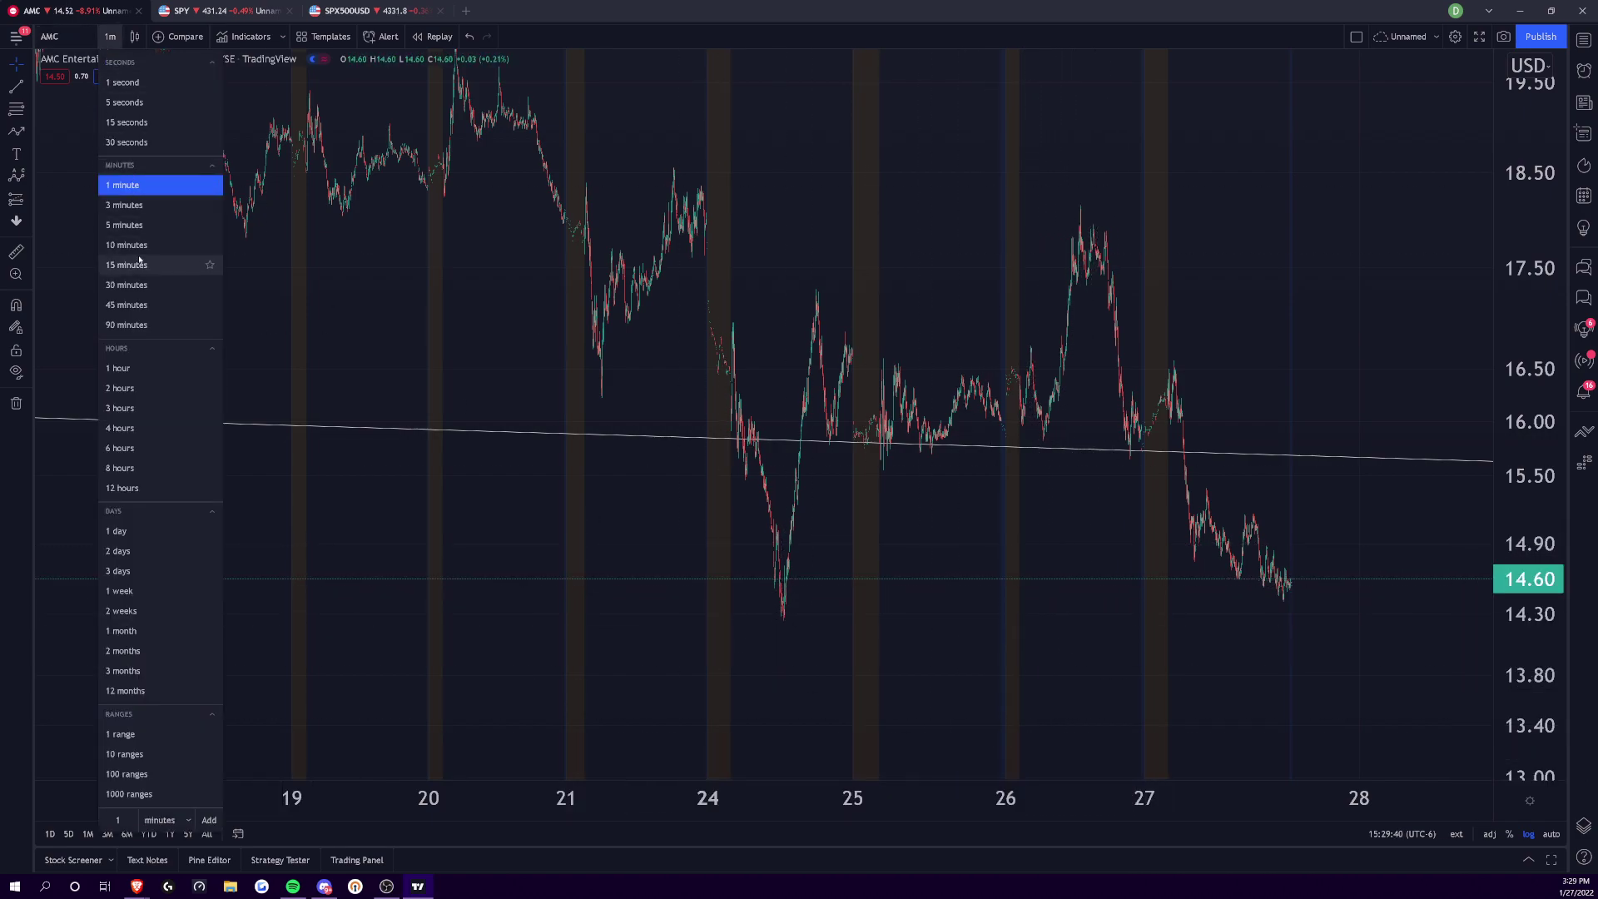
click(144, 228)
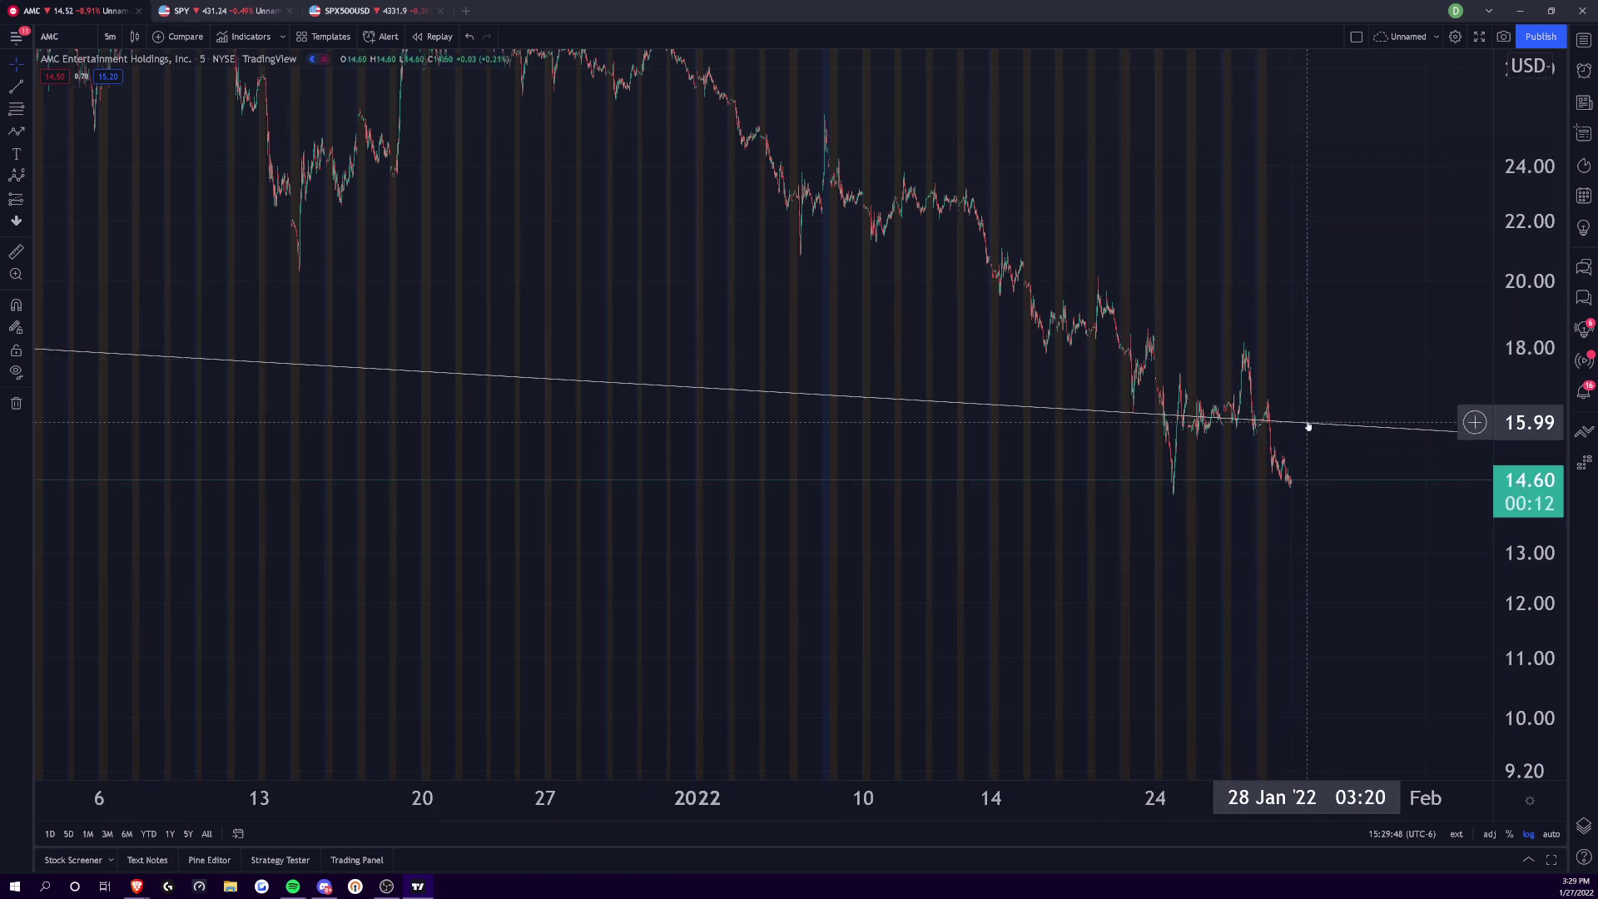
- Glance at the SPY chart, then return to the AMC chart
click(199, 11)
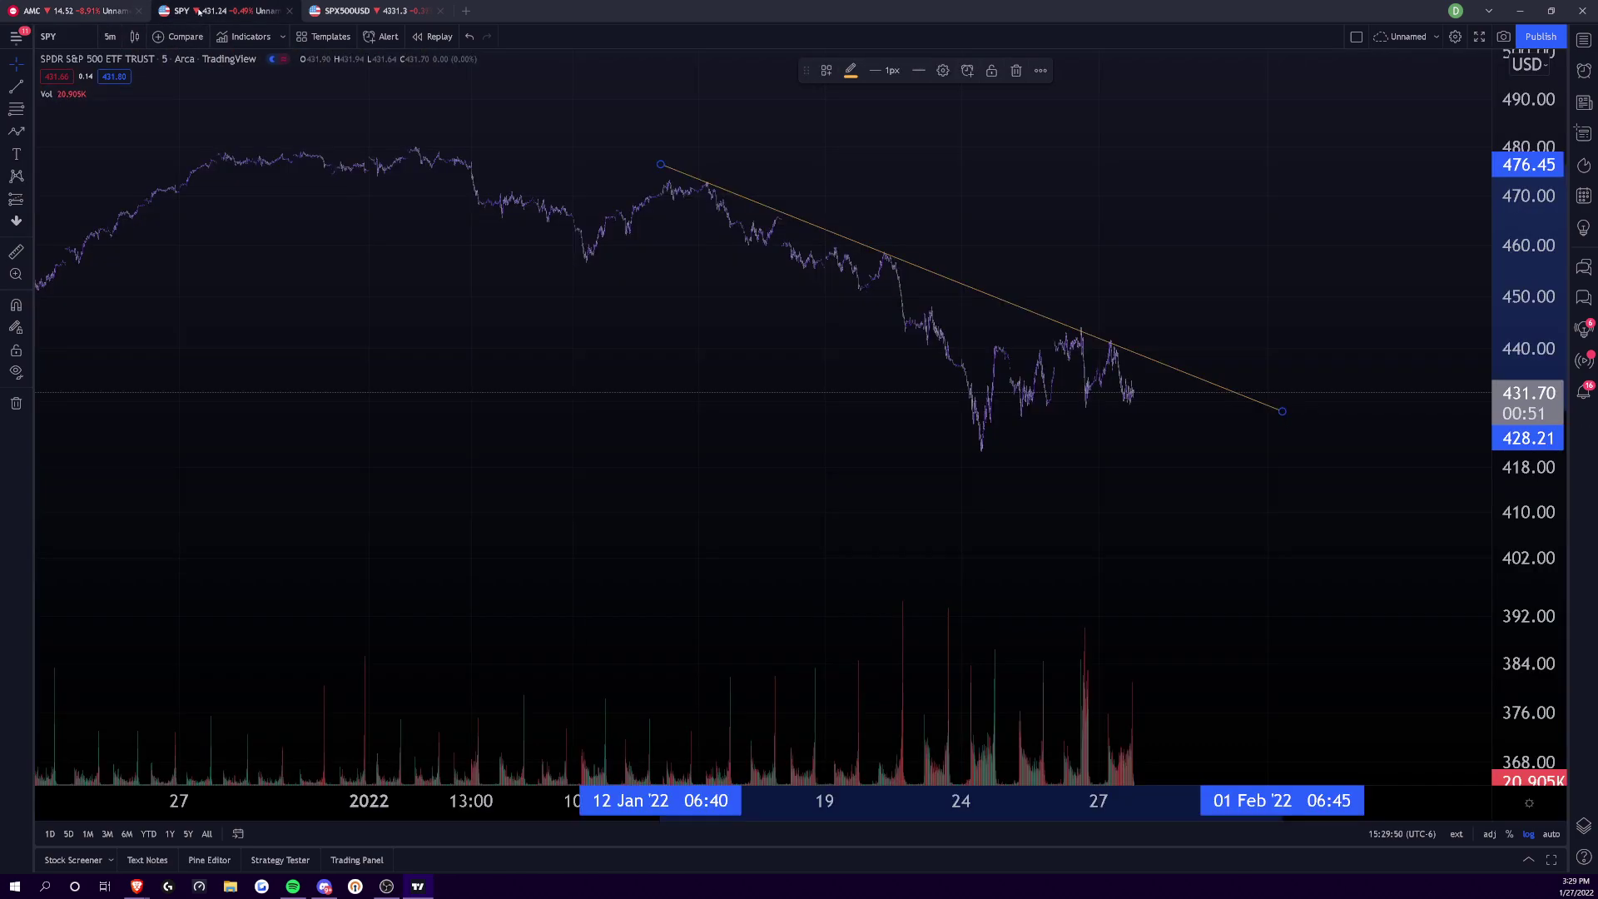
click(67, 5)
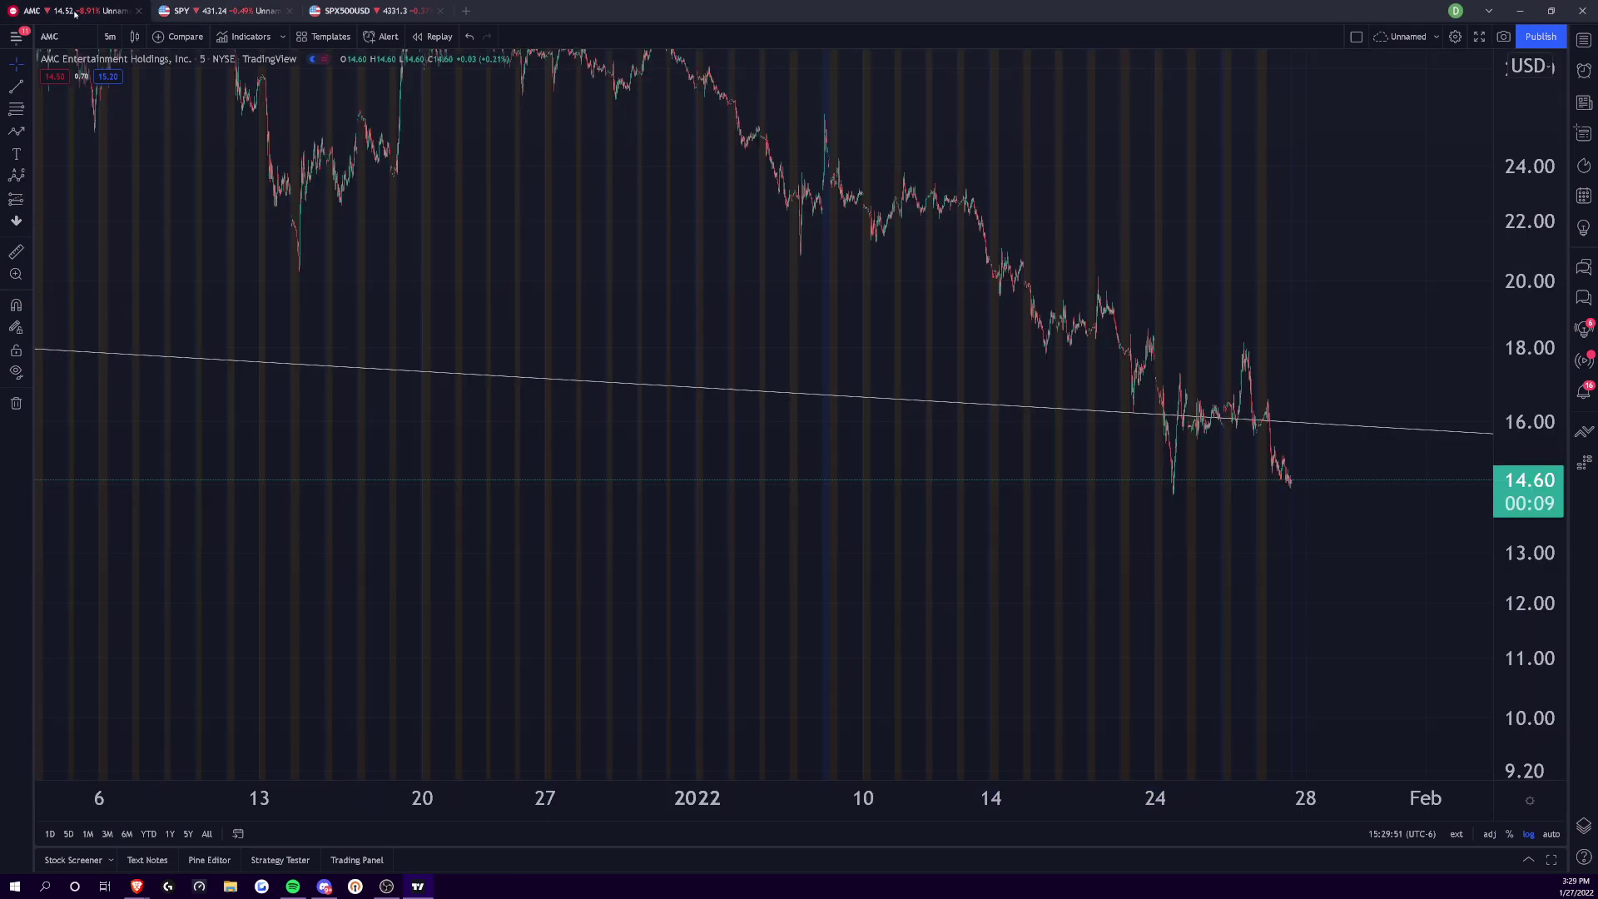
click(109, 37)
- Switch AMC to daily candles and pan back toward 2021–2022
click(125, 532)
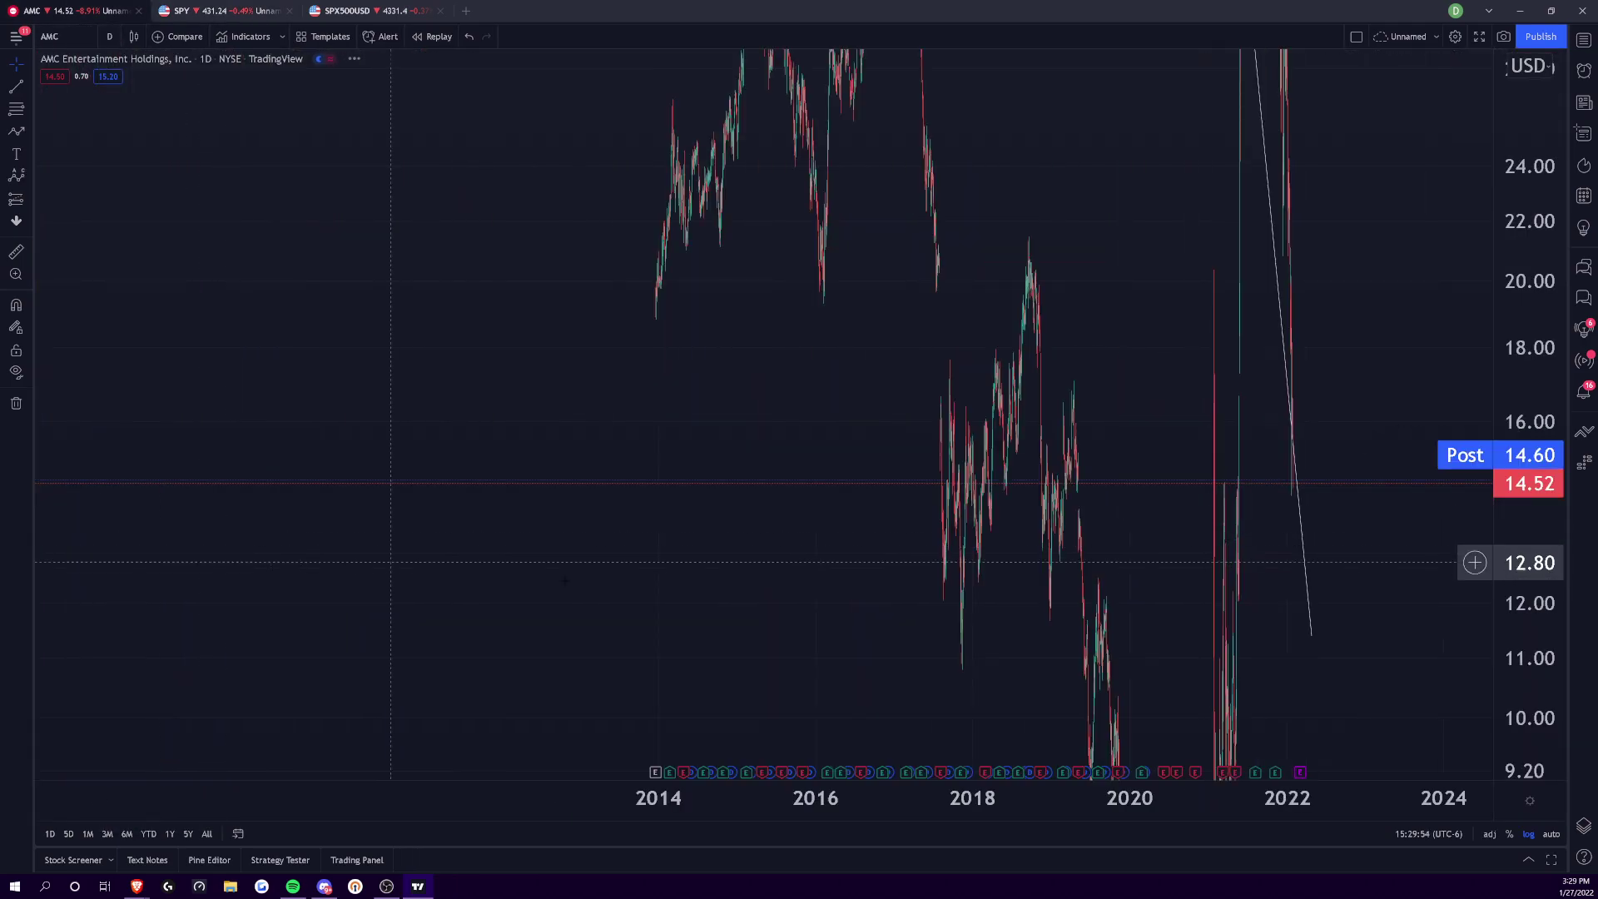
drag(1490, 809, 1485, 813)
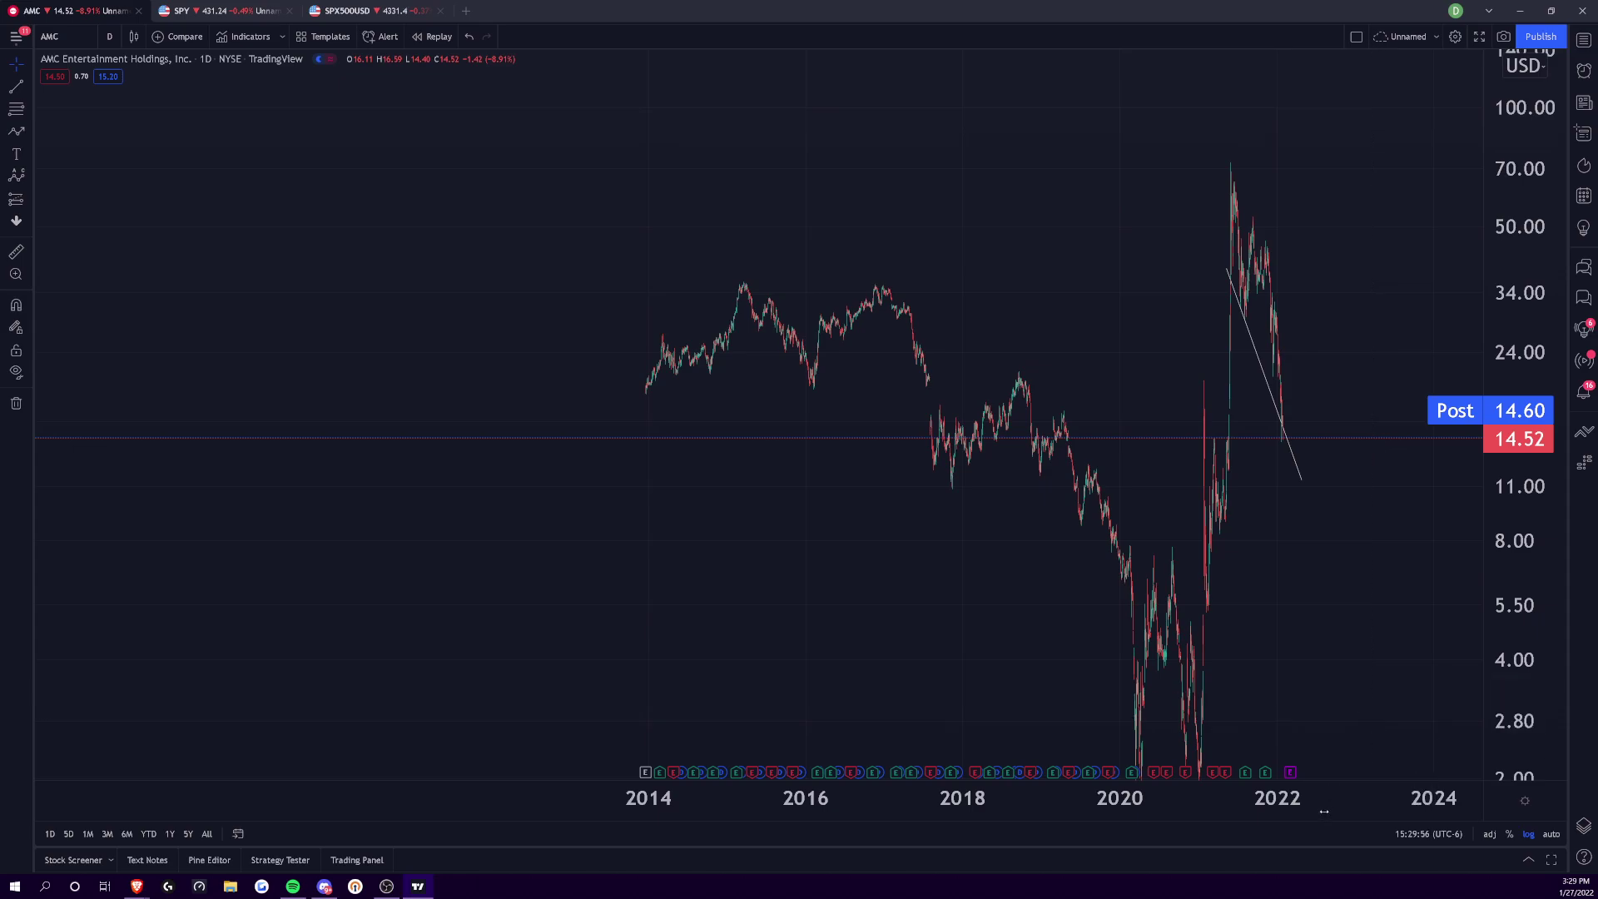
drag(1324, 807, 200, 804)
drag(235, 584, 1040, 662)
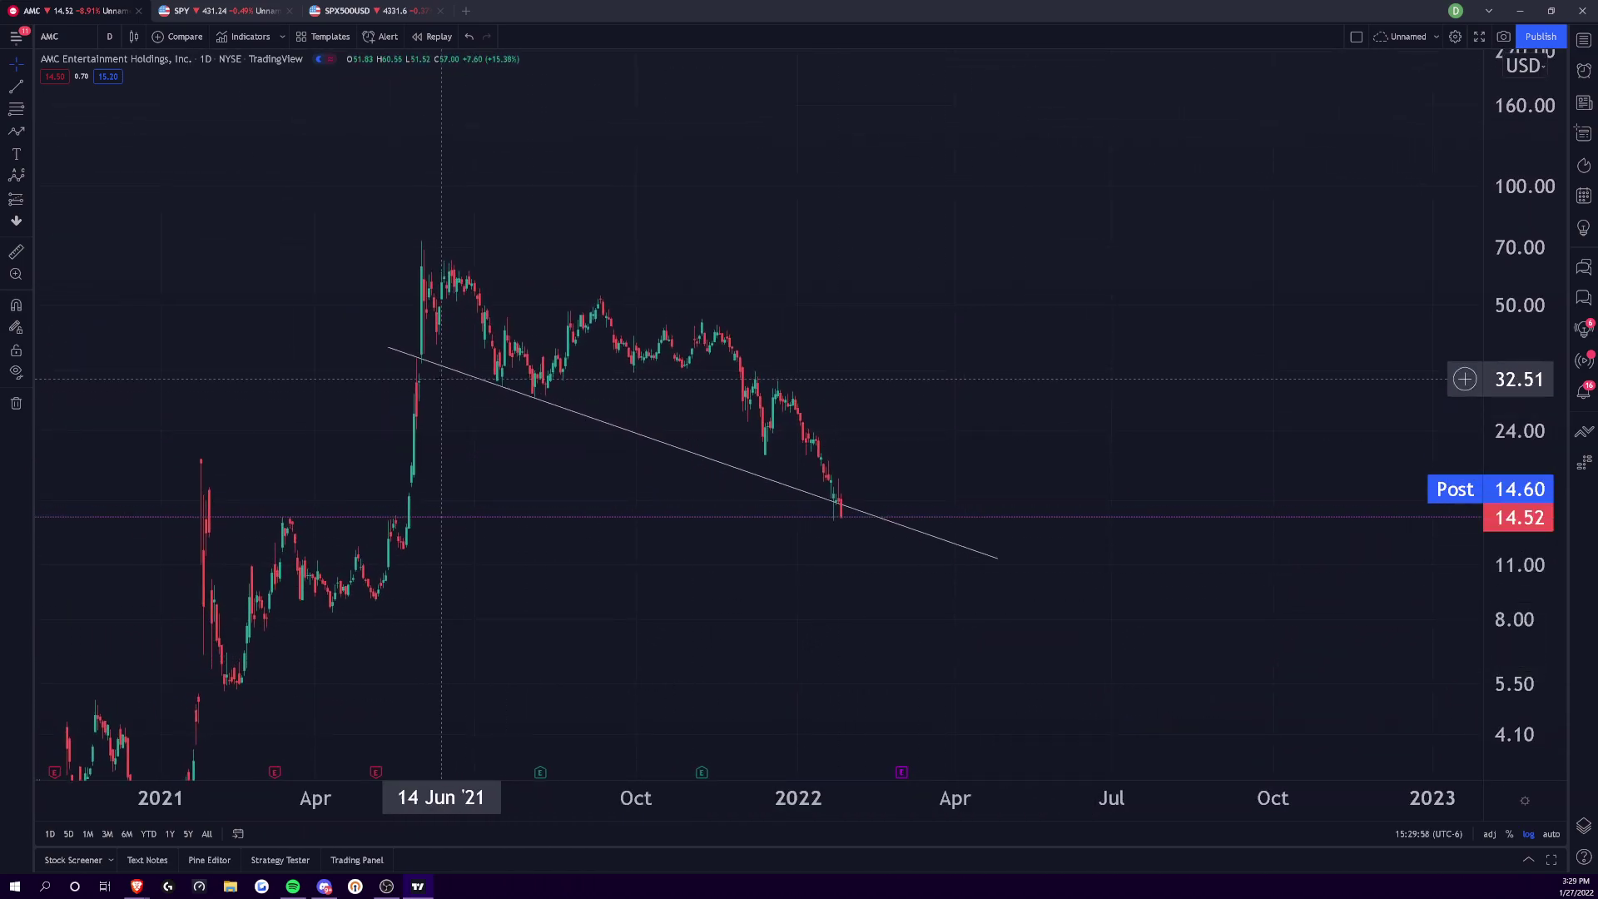
drag(443, 377, 458, 379)
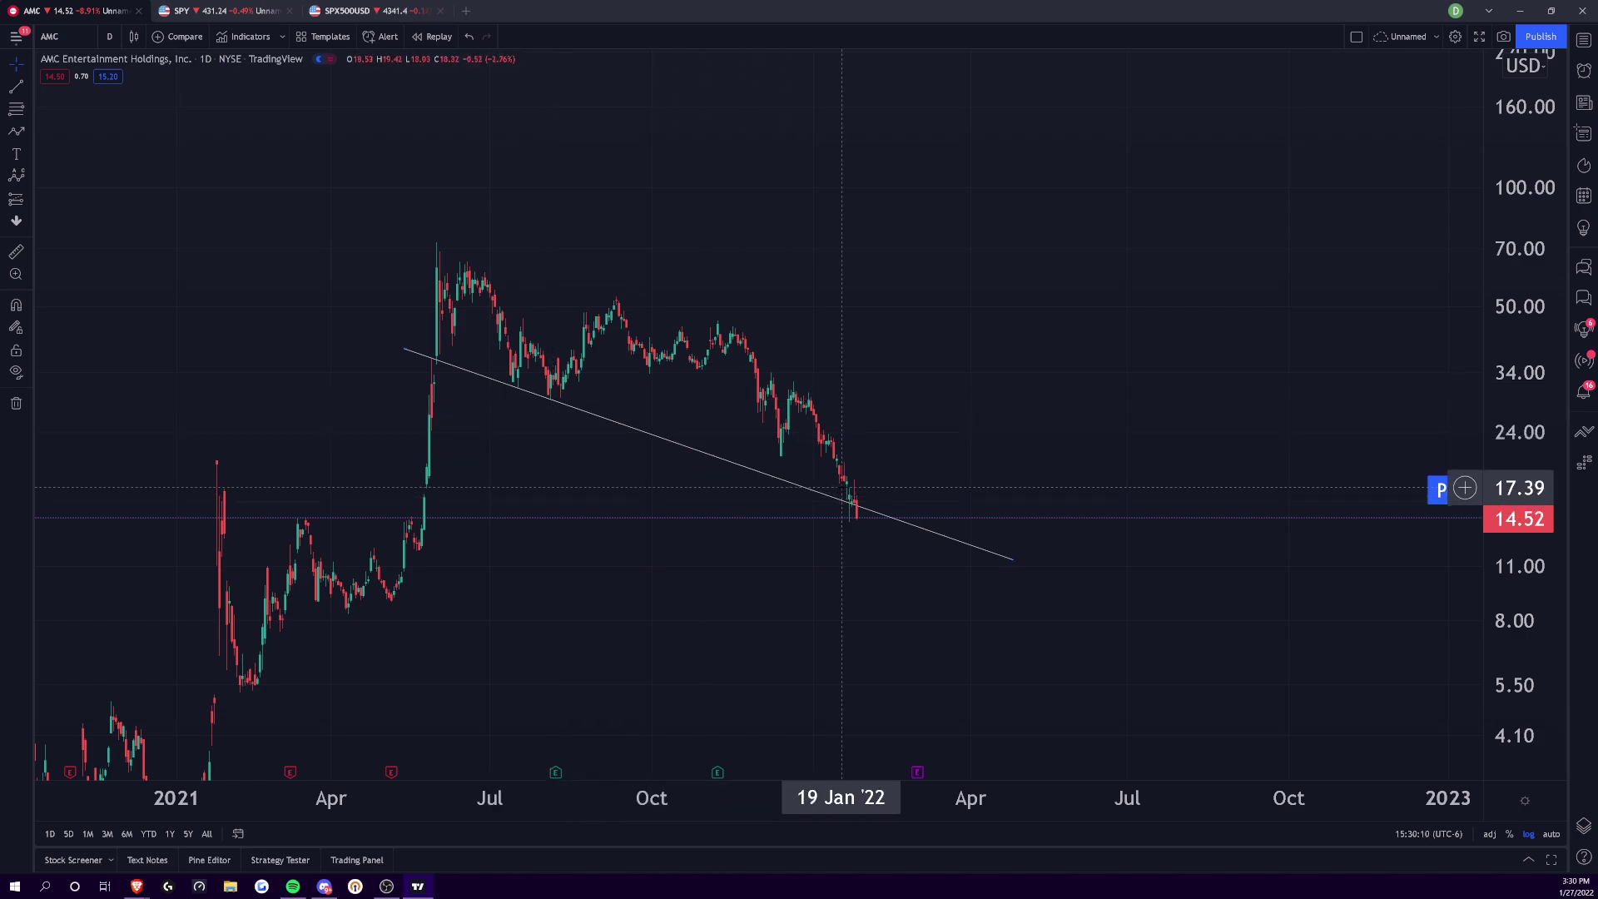
- Draw a descending trend line from the 17 Nov '21 high near 45.10
drag(903, 789, 1057, 613)
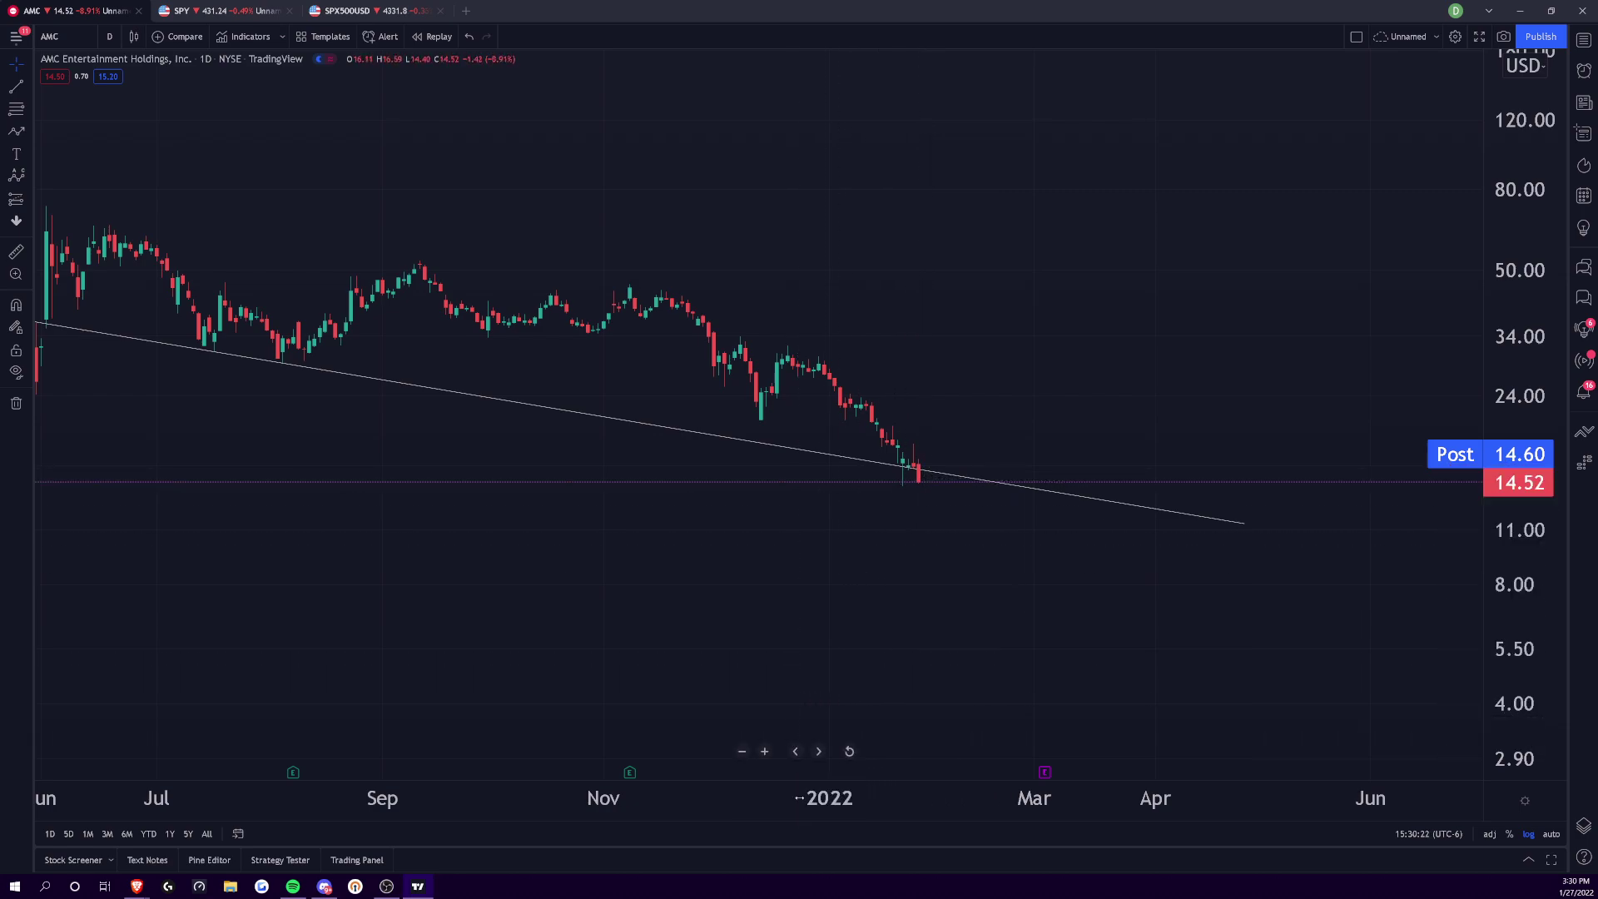
drag(809, 812, 1037, 810)
drag(966, 574, 897, 600)
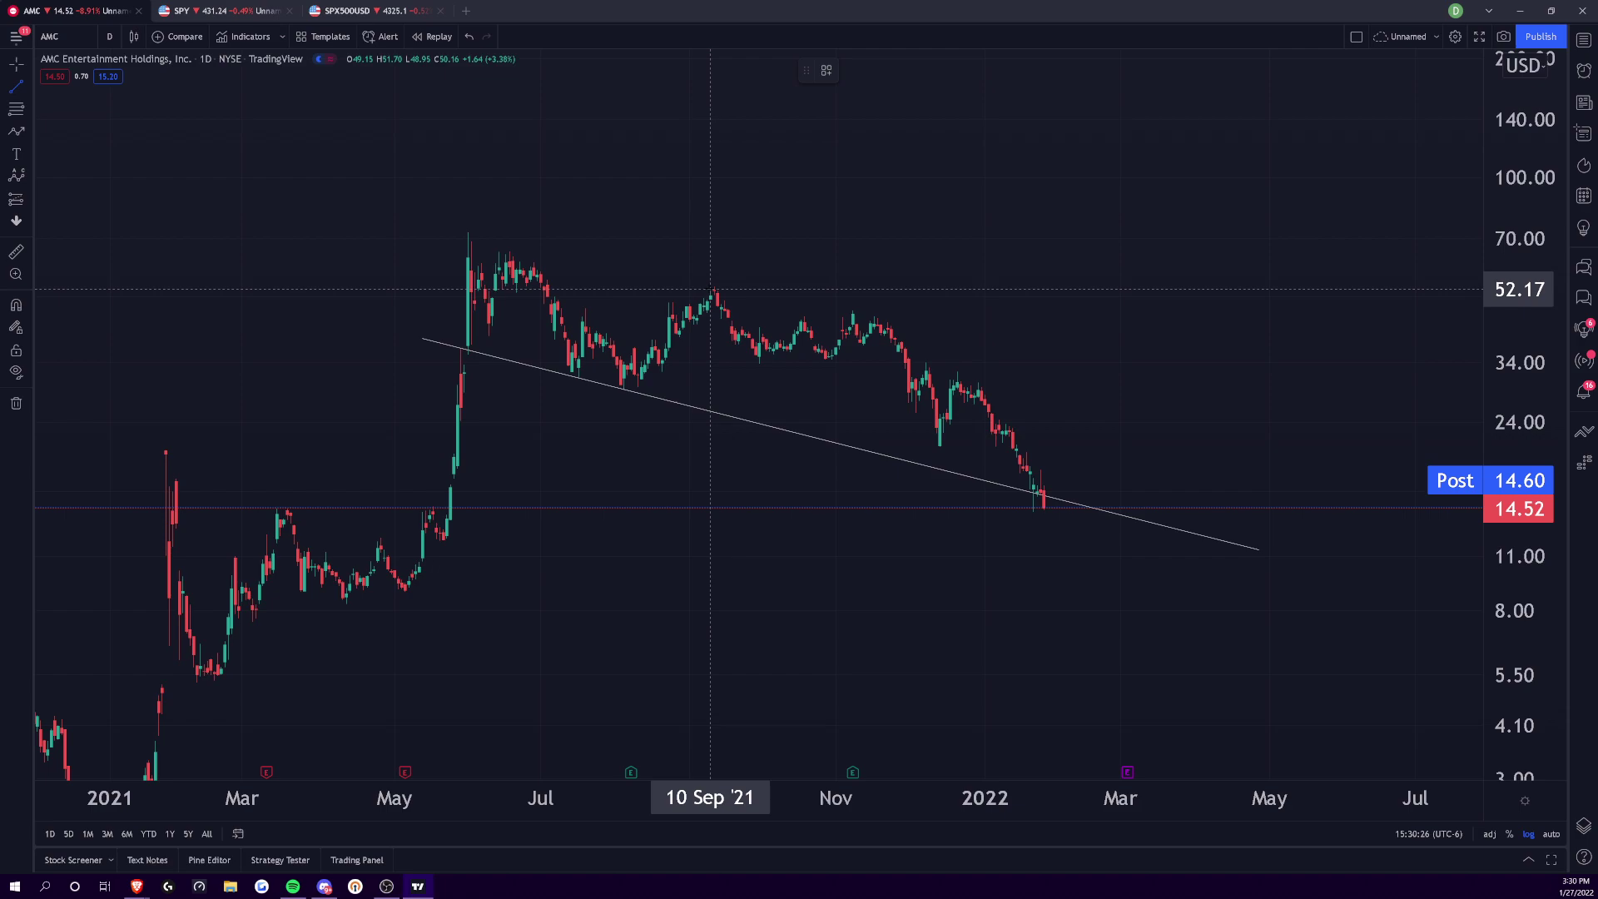
mouse_move(877, 315)
mouse_down()
mouse_move(1018, 442)
mouse_move(1201, 546)
mouse_up()
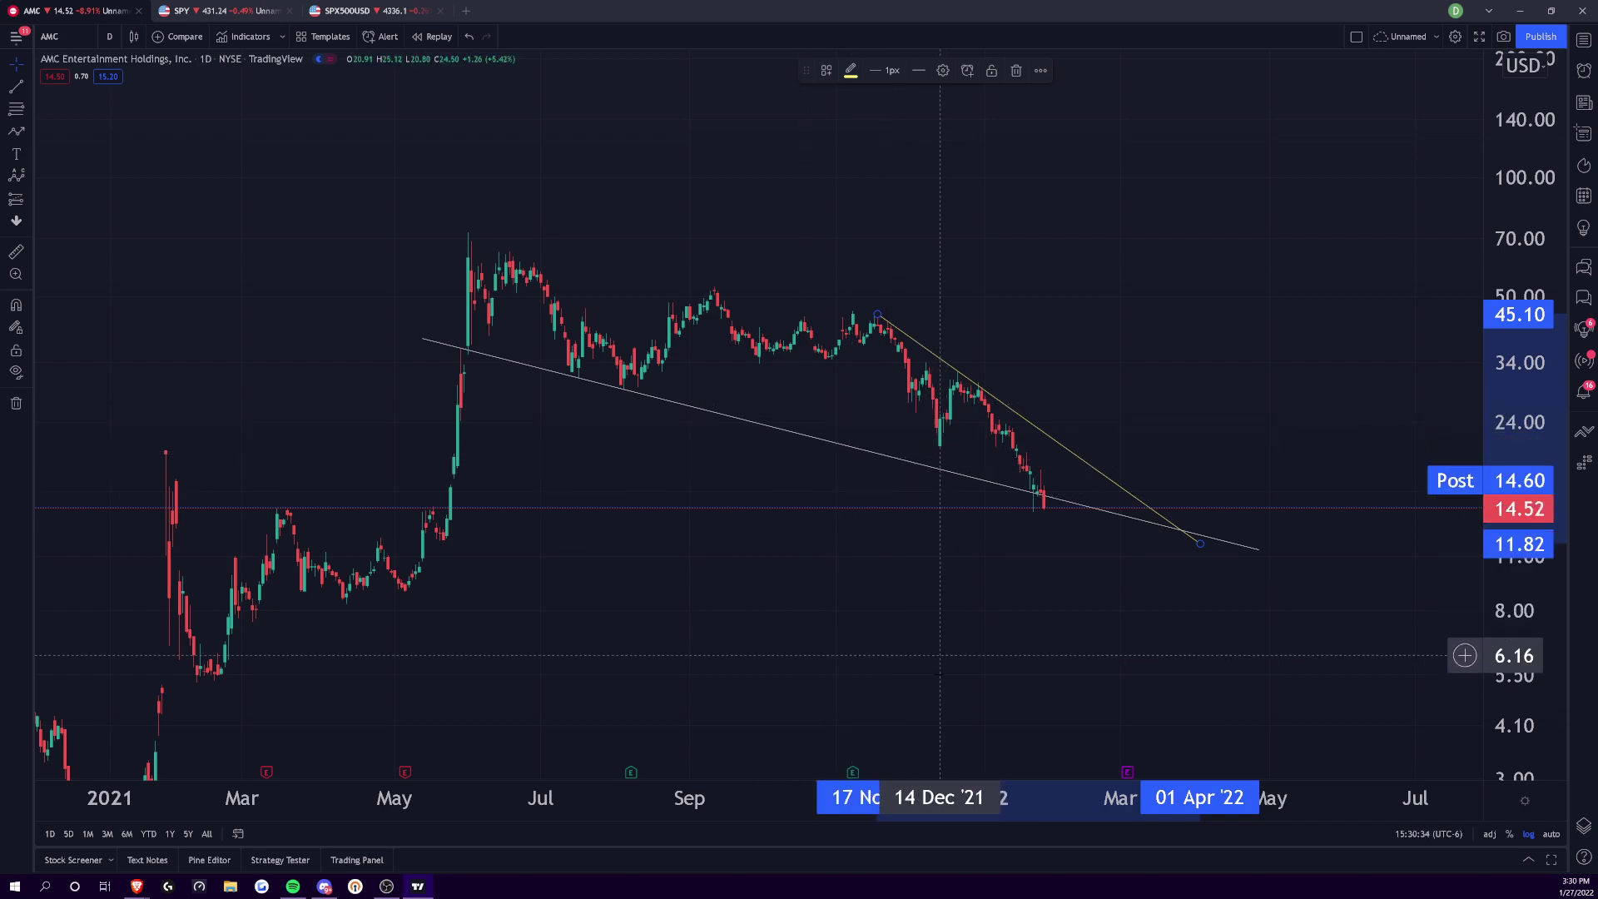
- Frame August through February and start a trend line at the early November high
scroll(139, 585, up, 5)
drag(186, 579, 1095, 624)
drag(1500, 577, 1472, 162)
drag(1268, 266, 1202, 271)
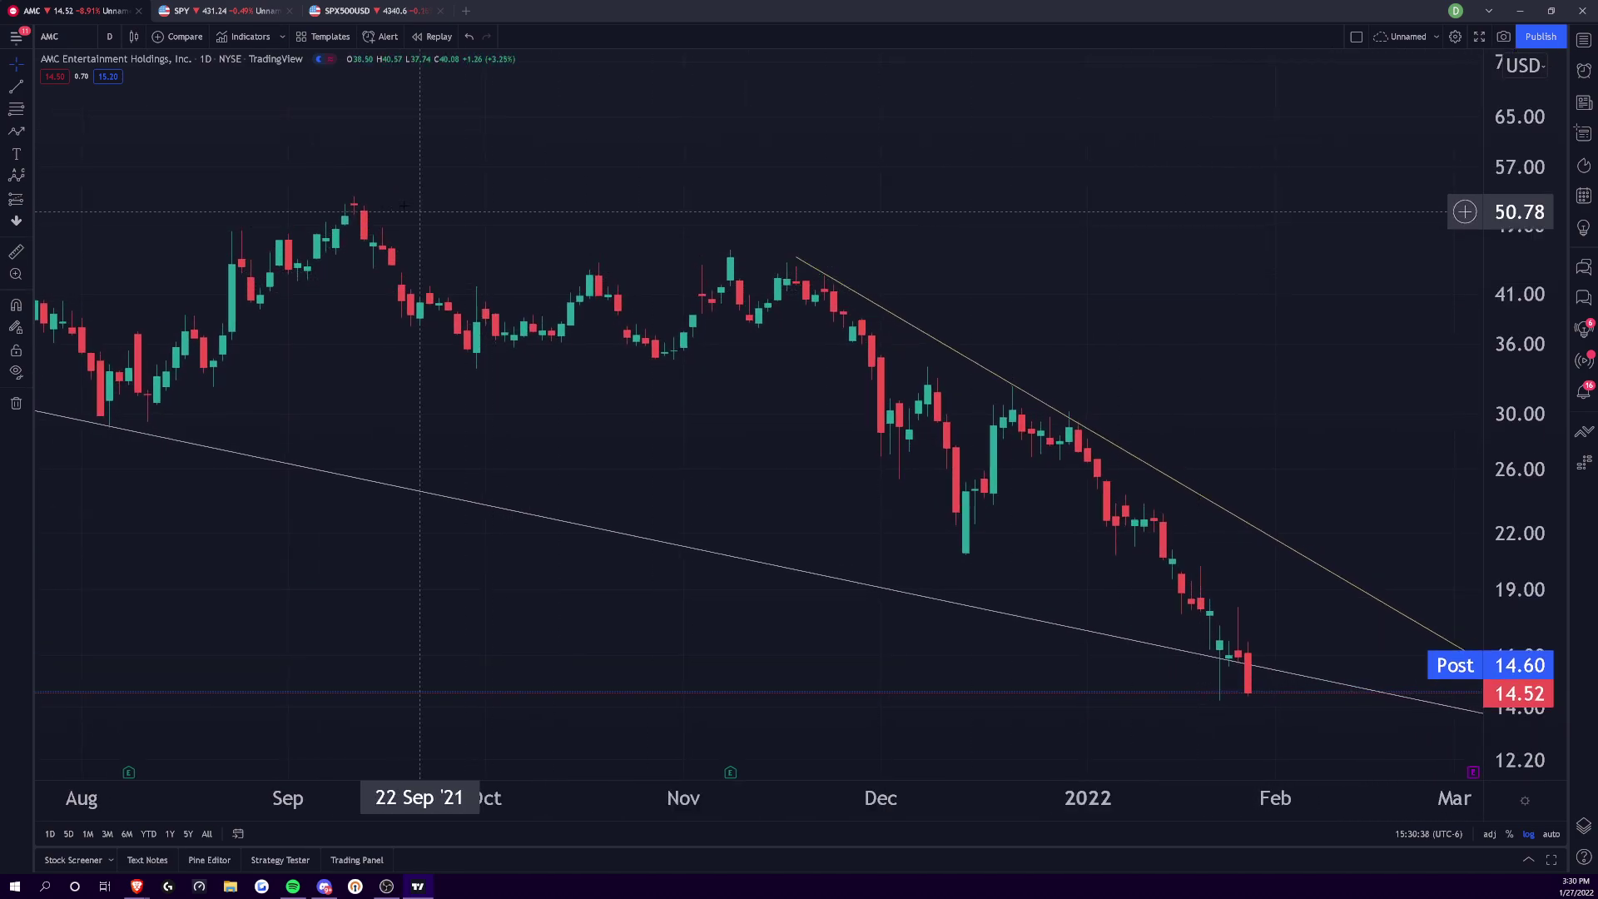
click(15, 87)
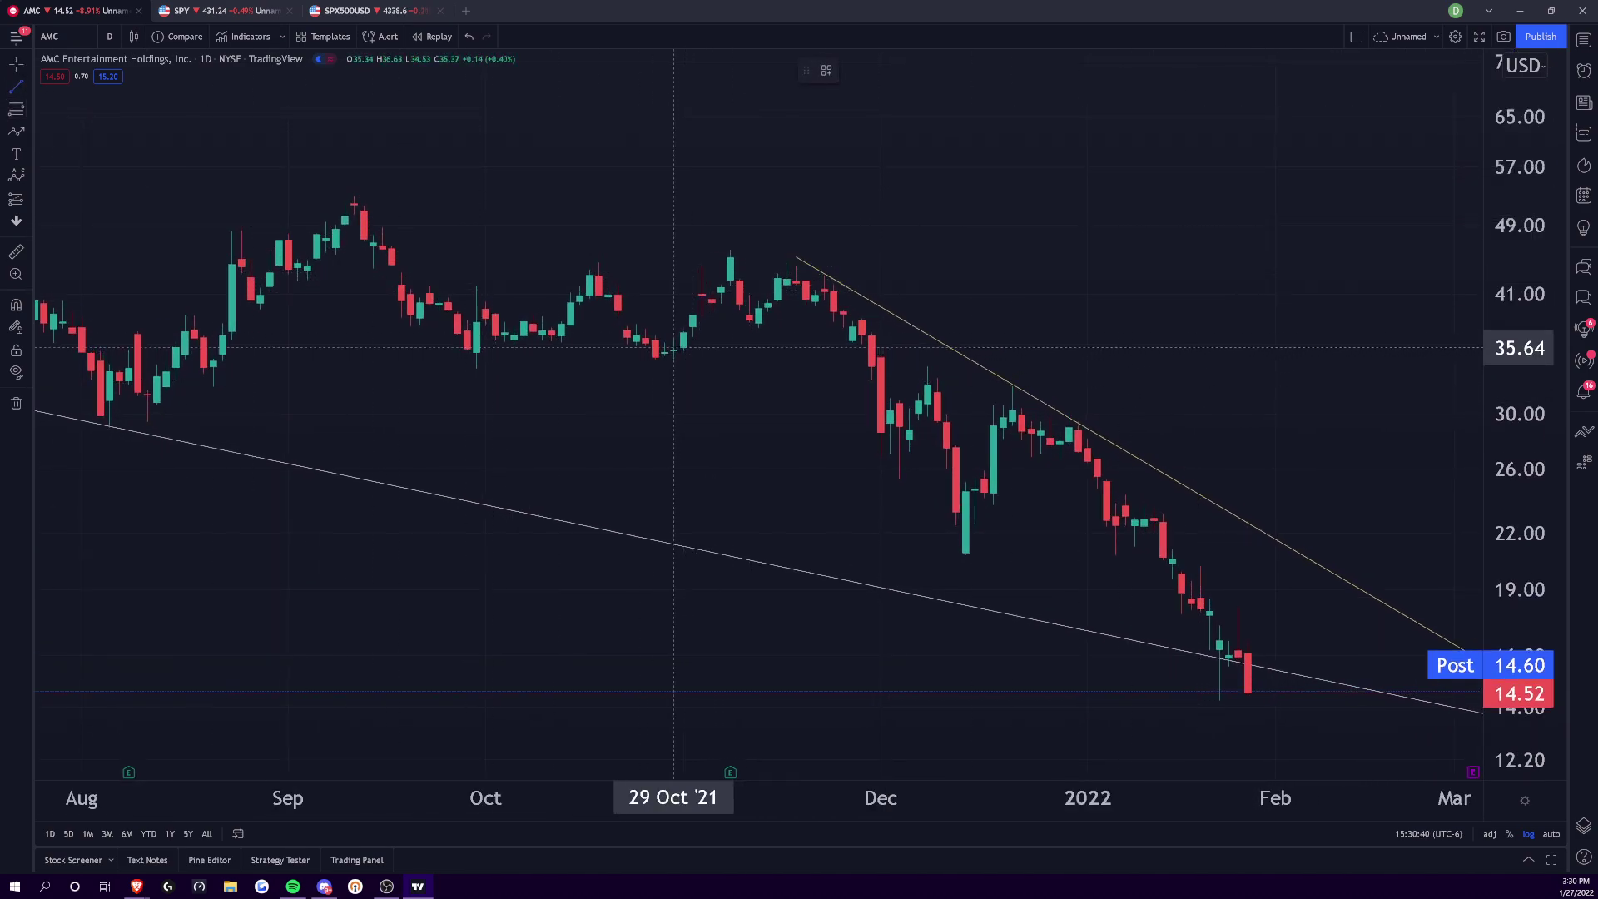
click(721, 300)
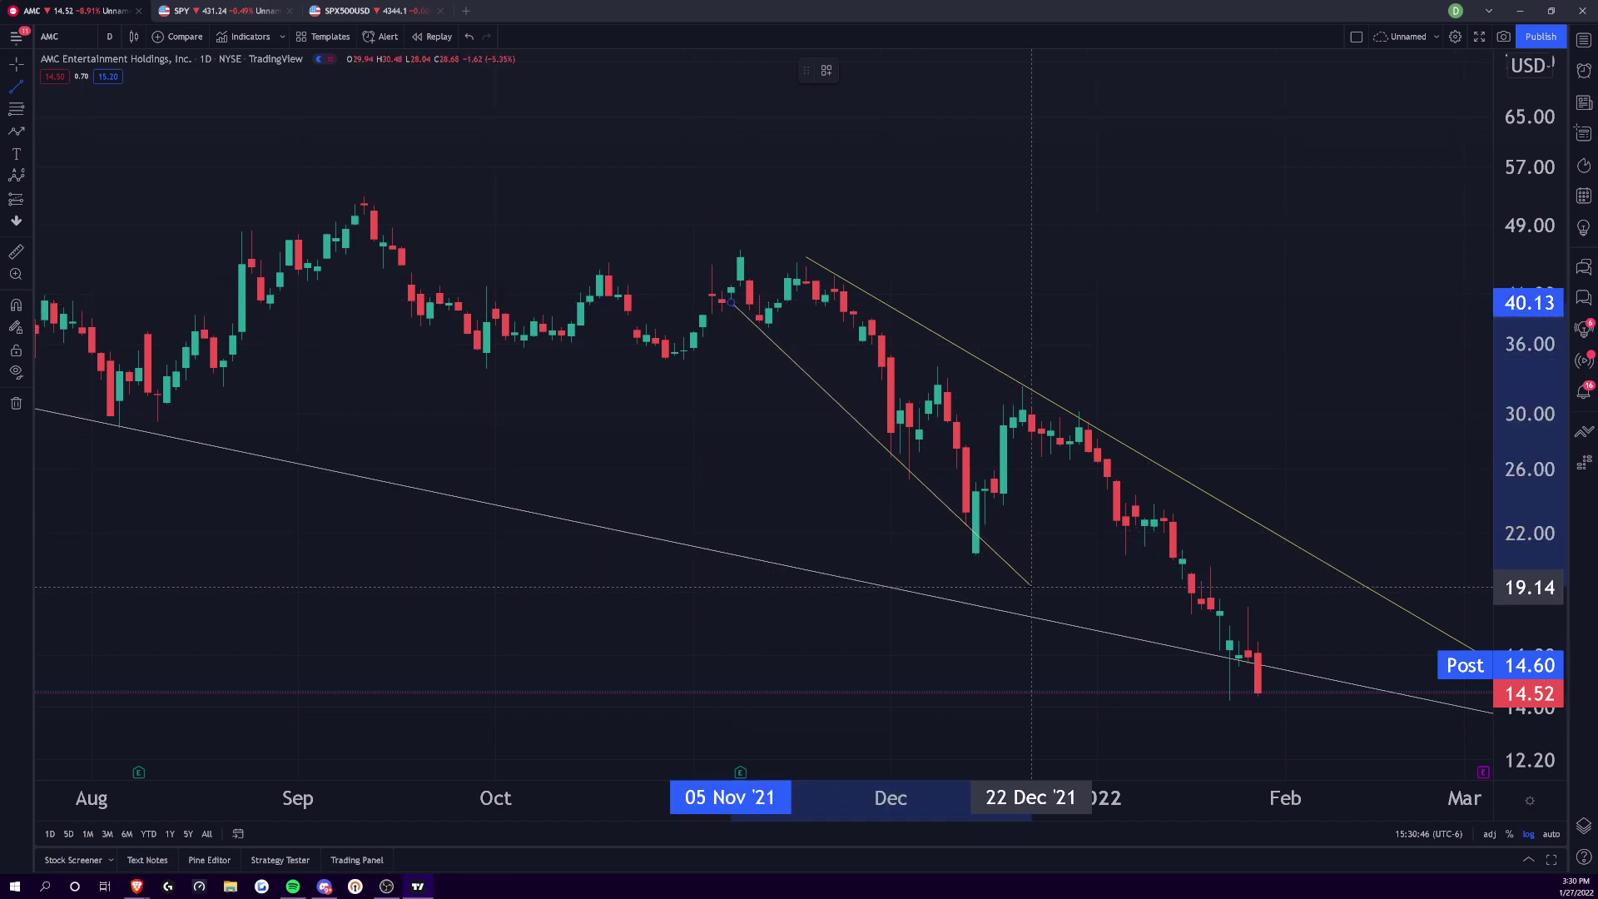
- Draw a second trend line from 26 Nov near 40 down to 21 Dec near 19.48
click(29, 93)
click(58, 87)
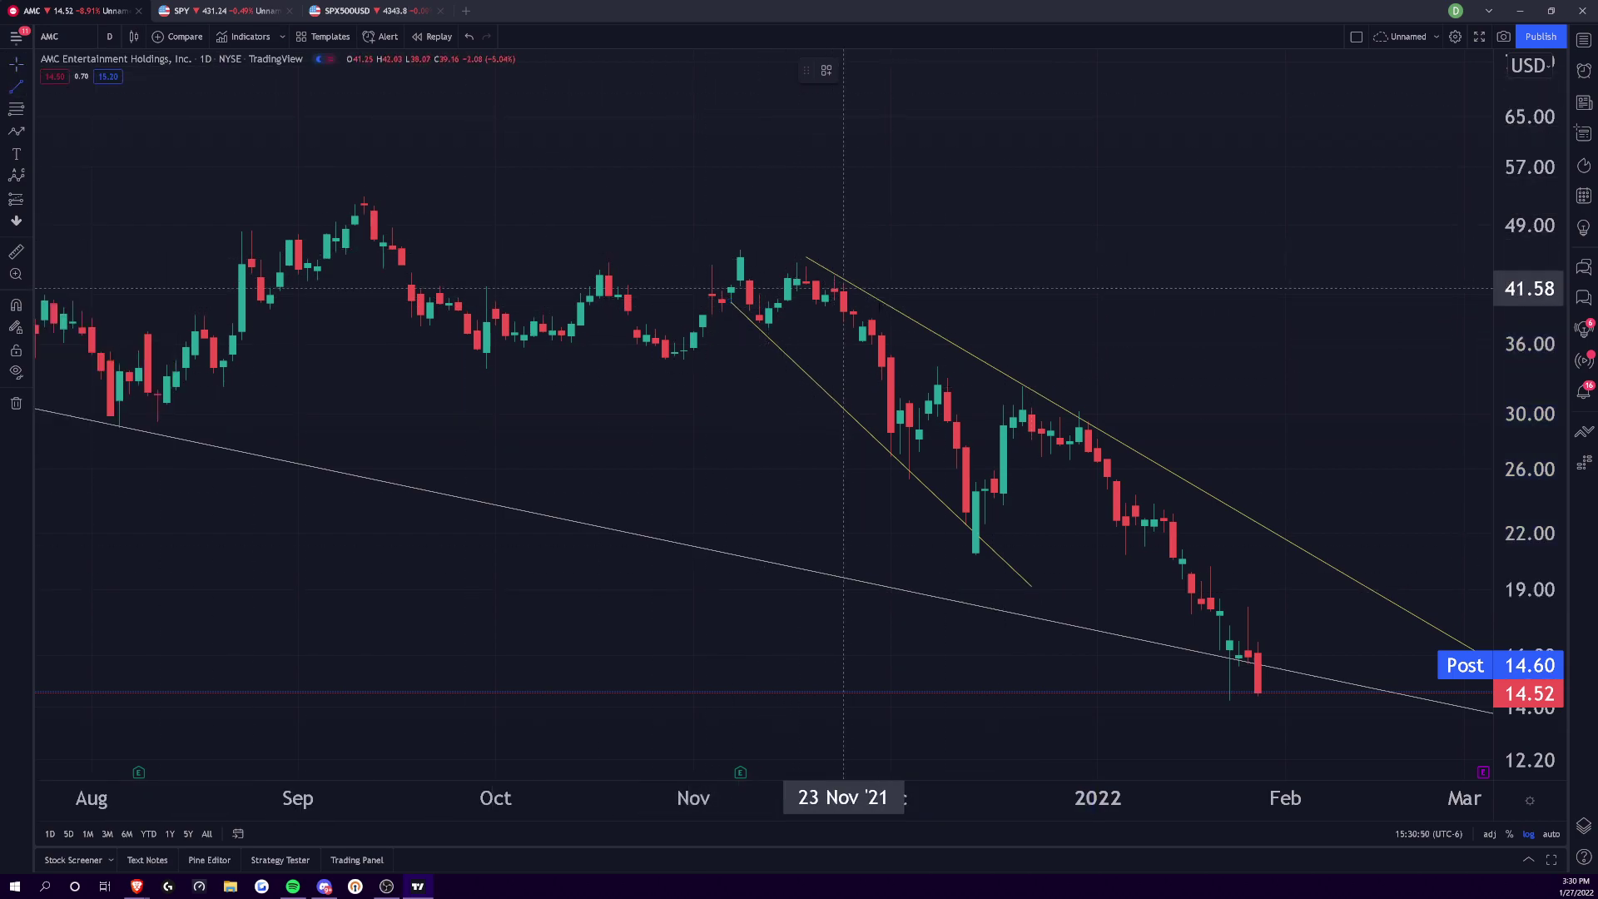
click(834, 278)
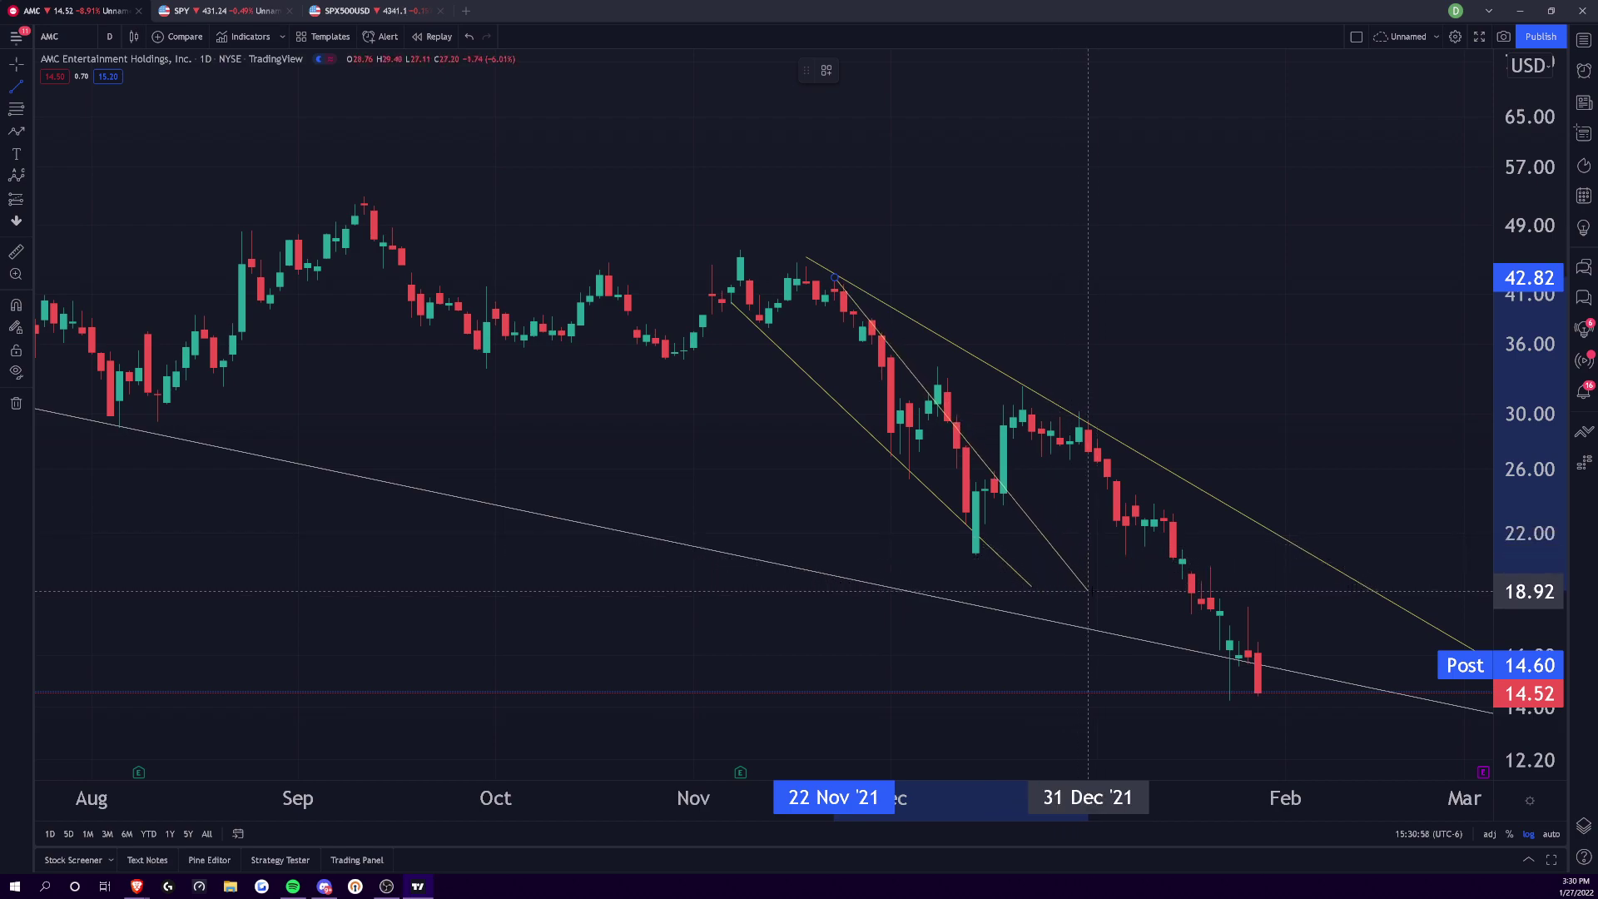
click(1088, 591)
drag(837, 278, 862, 304)
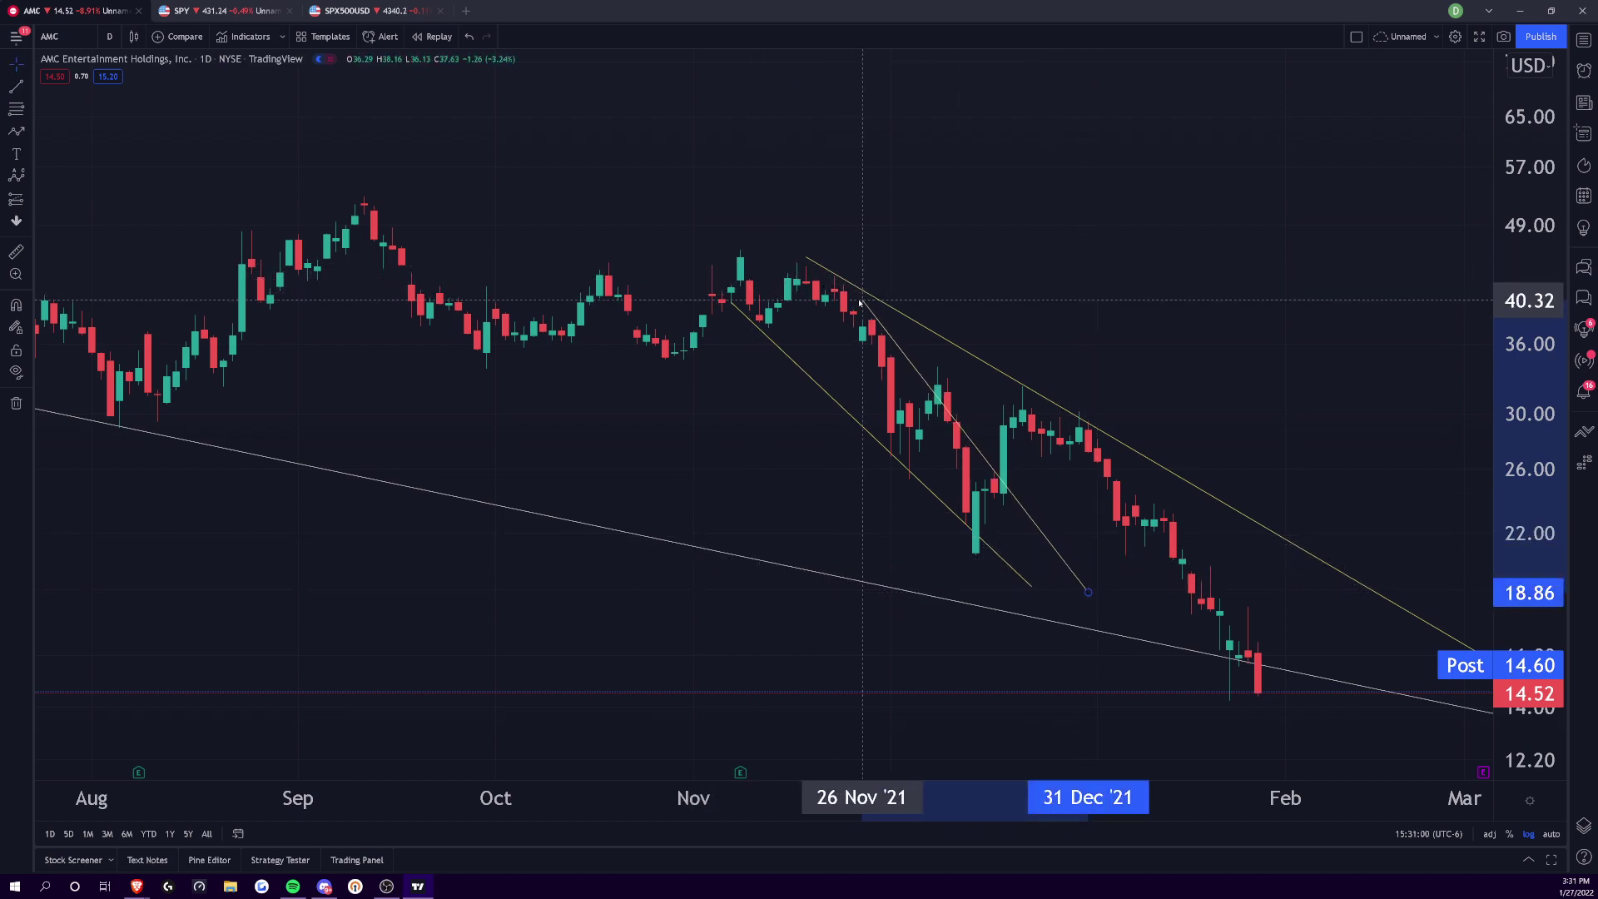
drag(1089, 594, 1032, 580)
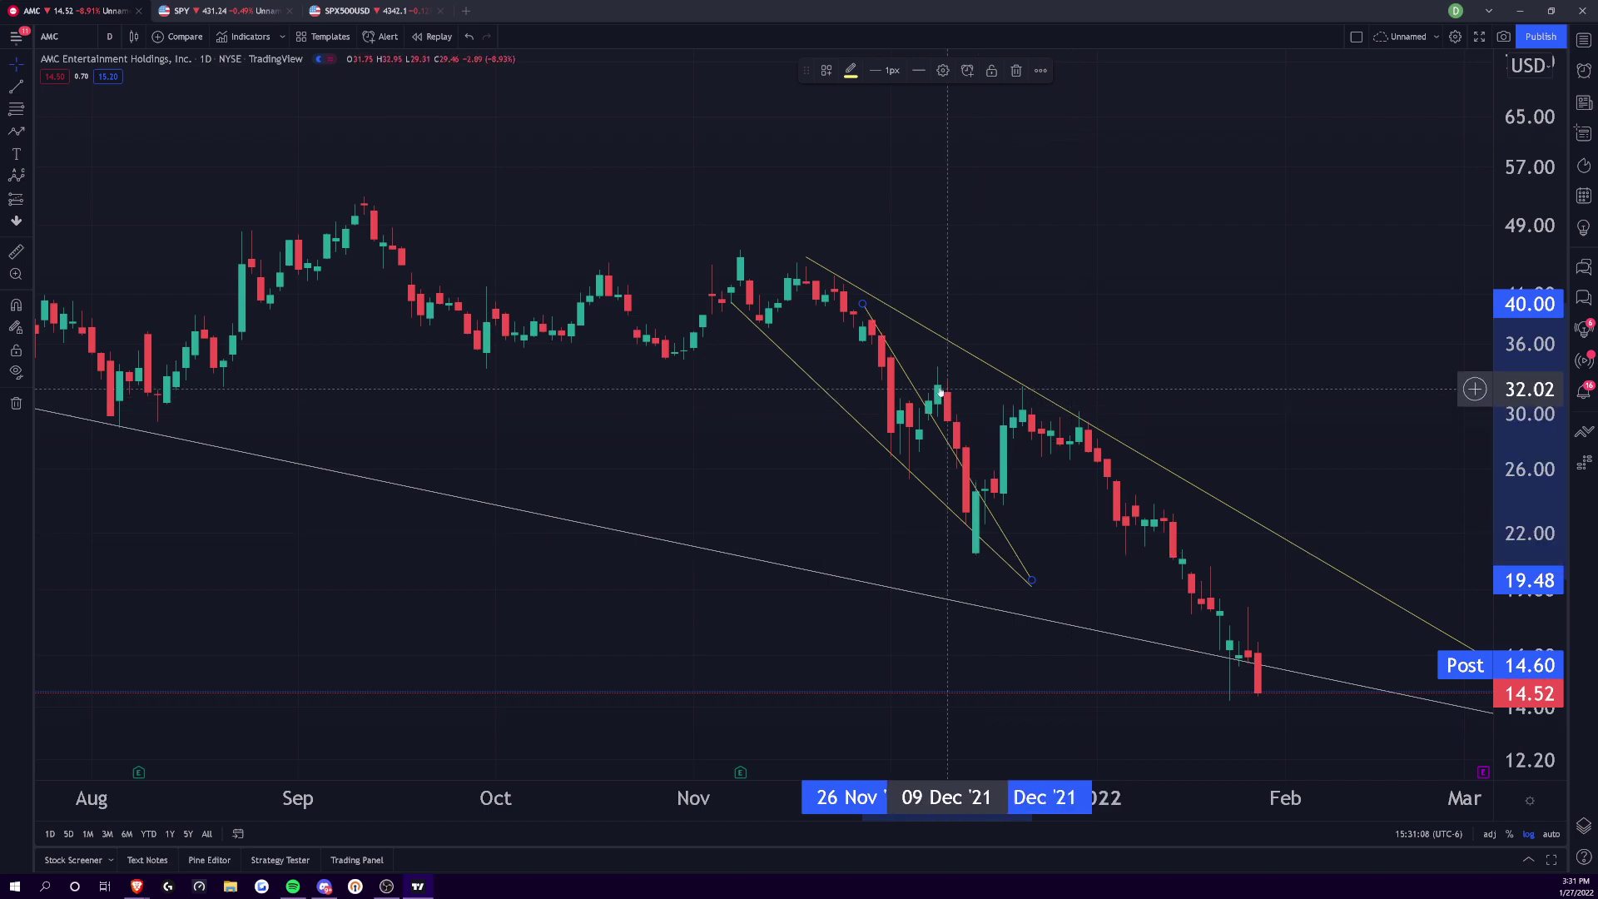
- Delete the last yellow line and draw a trend line from the 13 Sep peak to 08 Oct near 31.97
key(Delete)
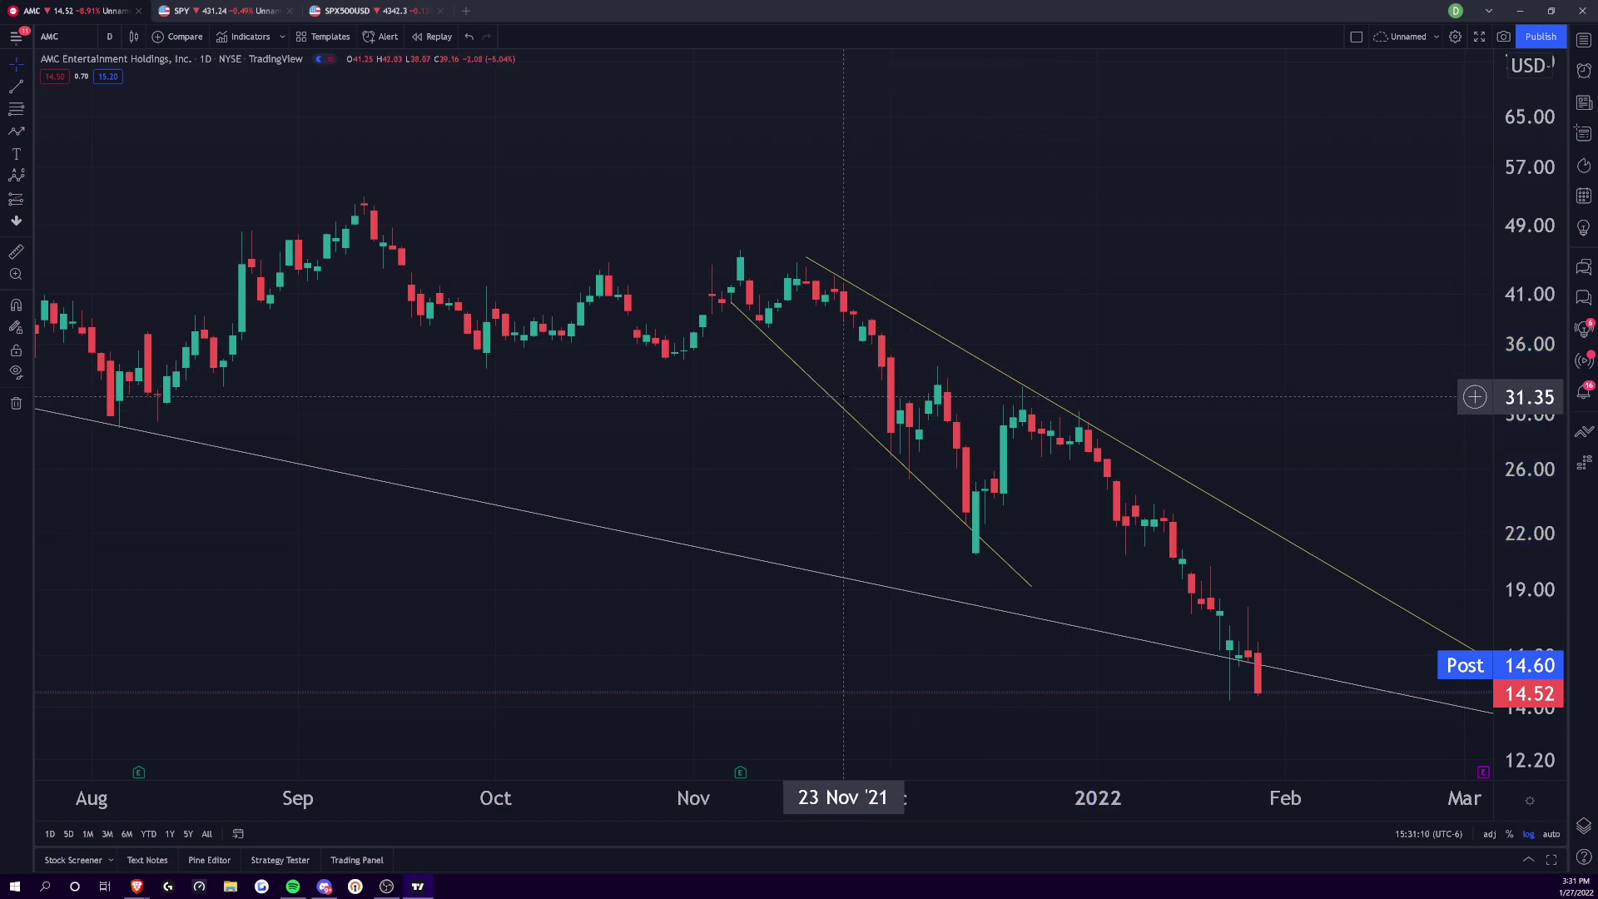
drag(544, 367, 1134, 402)
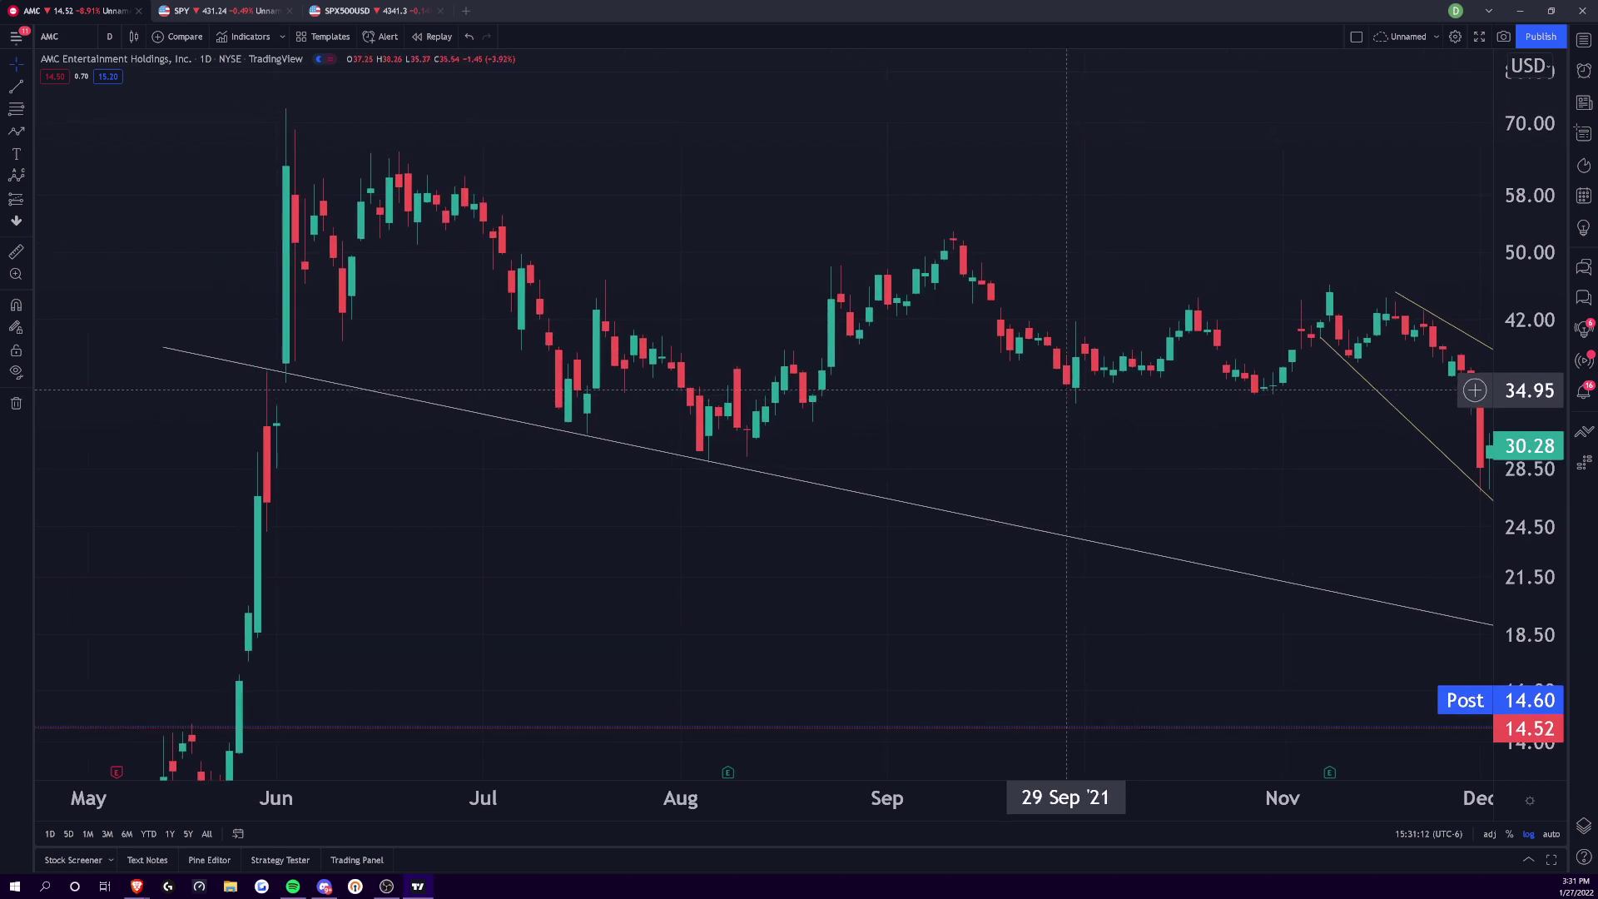
key(alt+t)
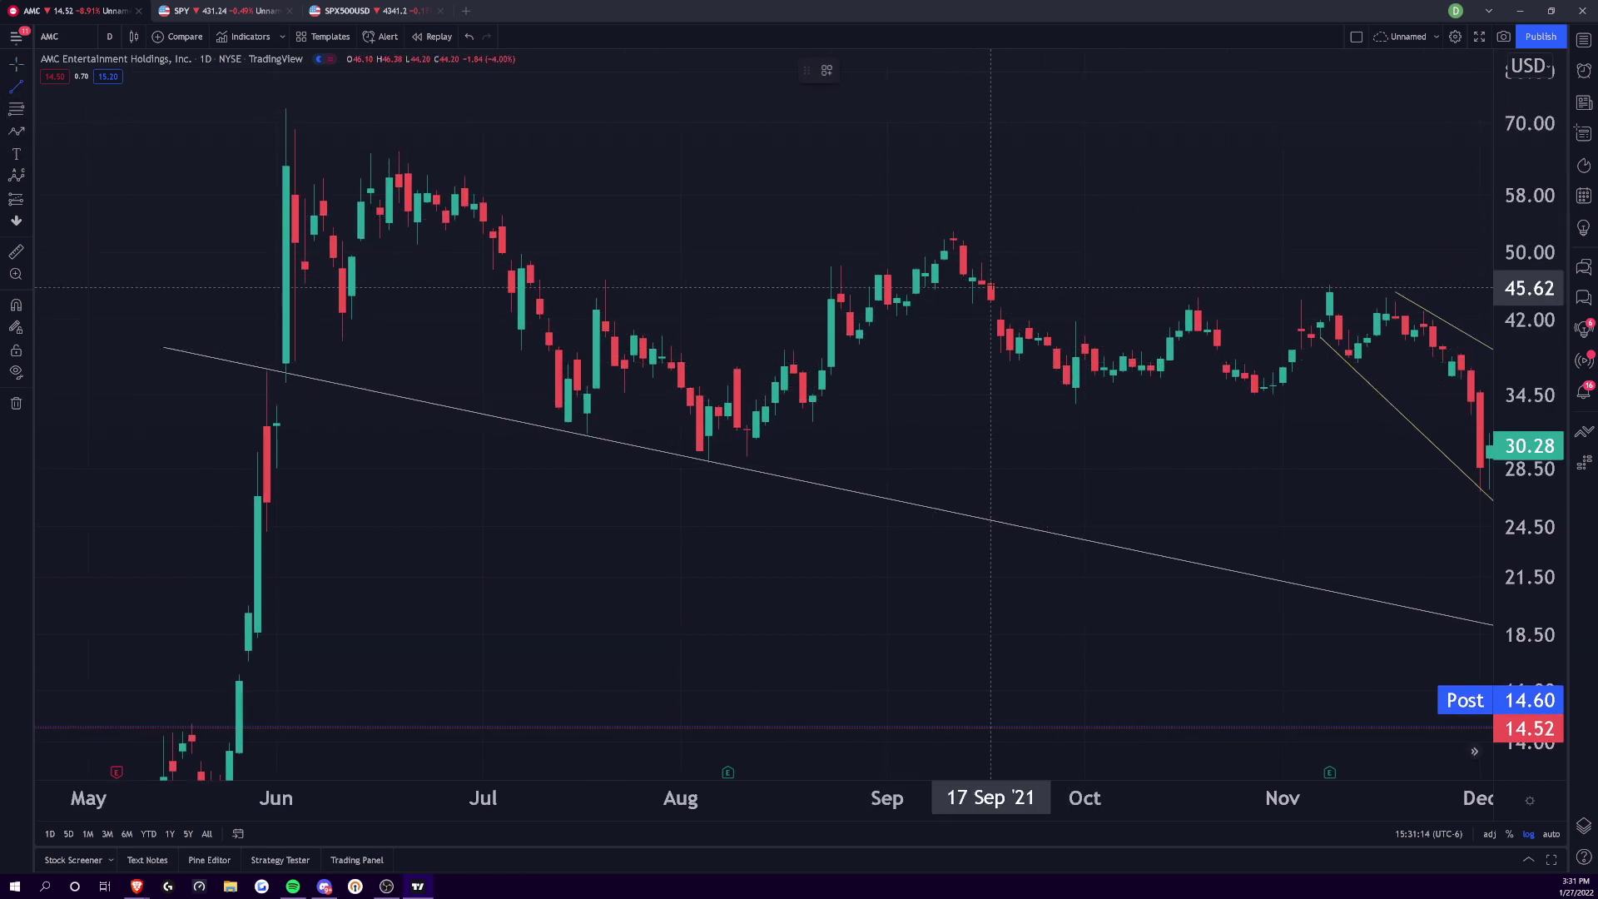
click(954, 234)
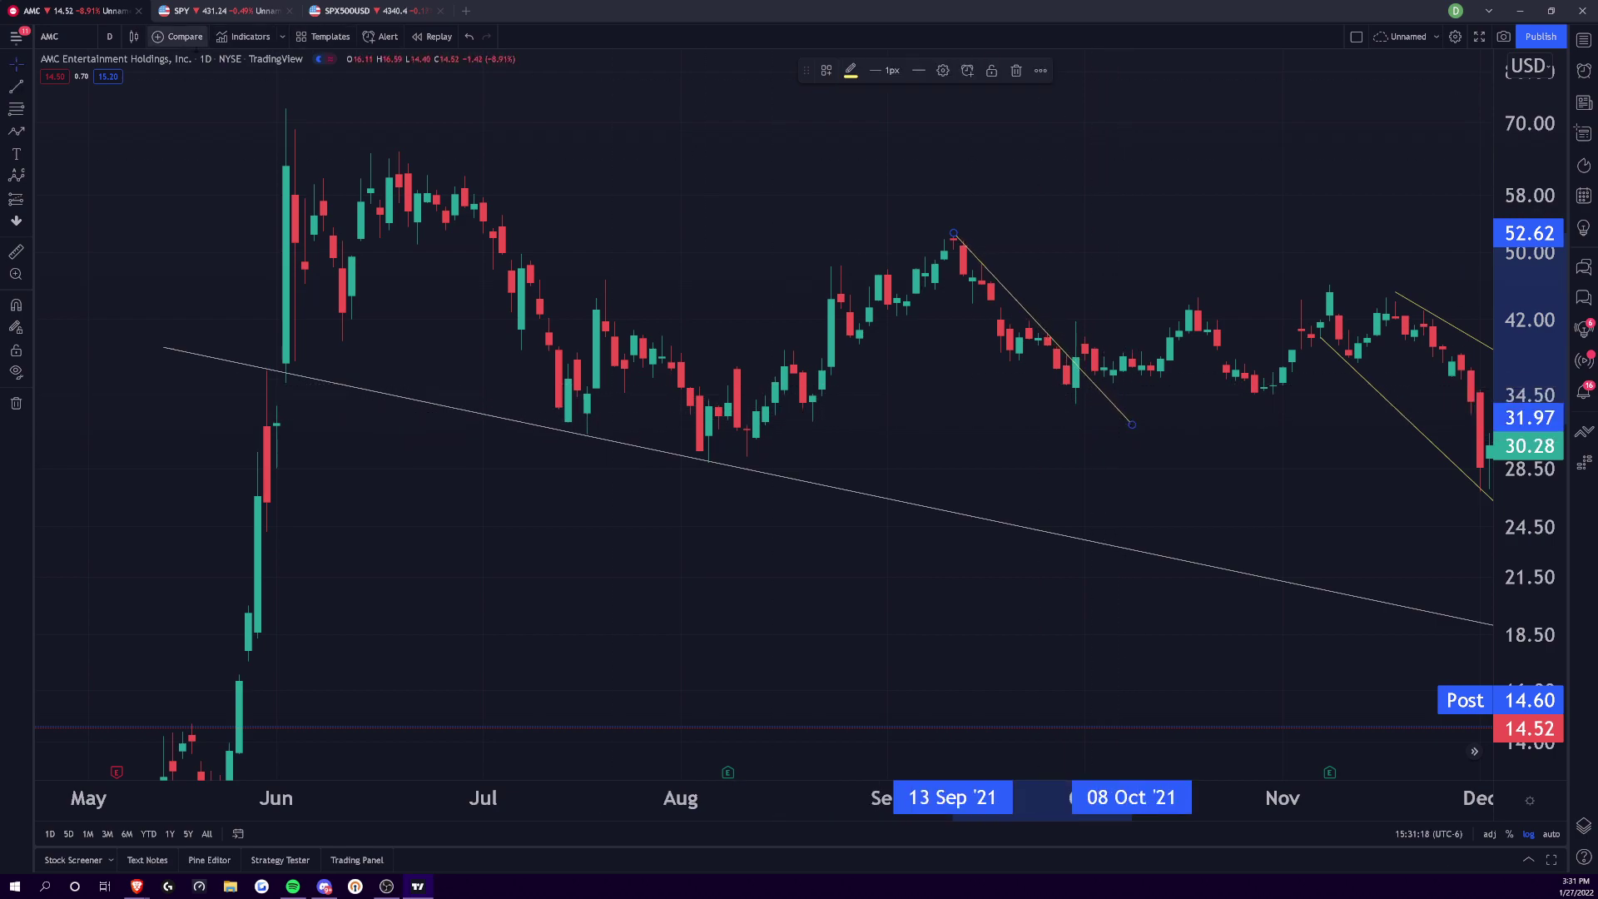
click(1132, 425)
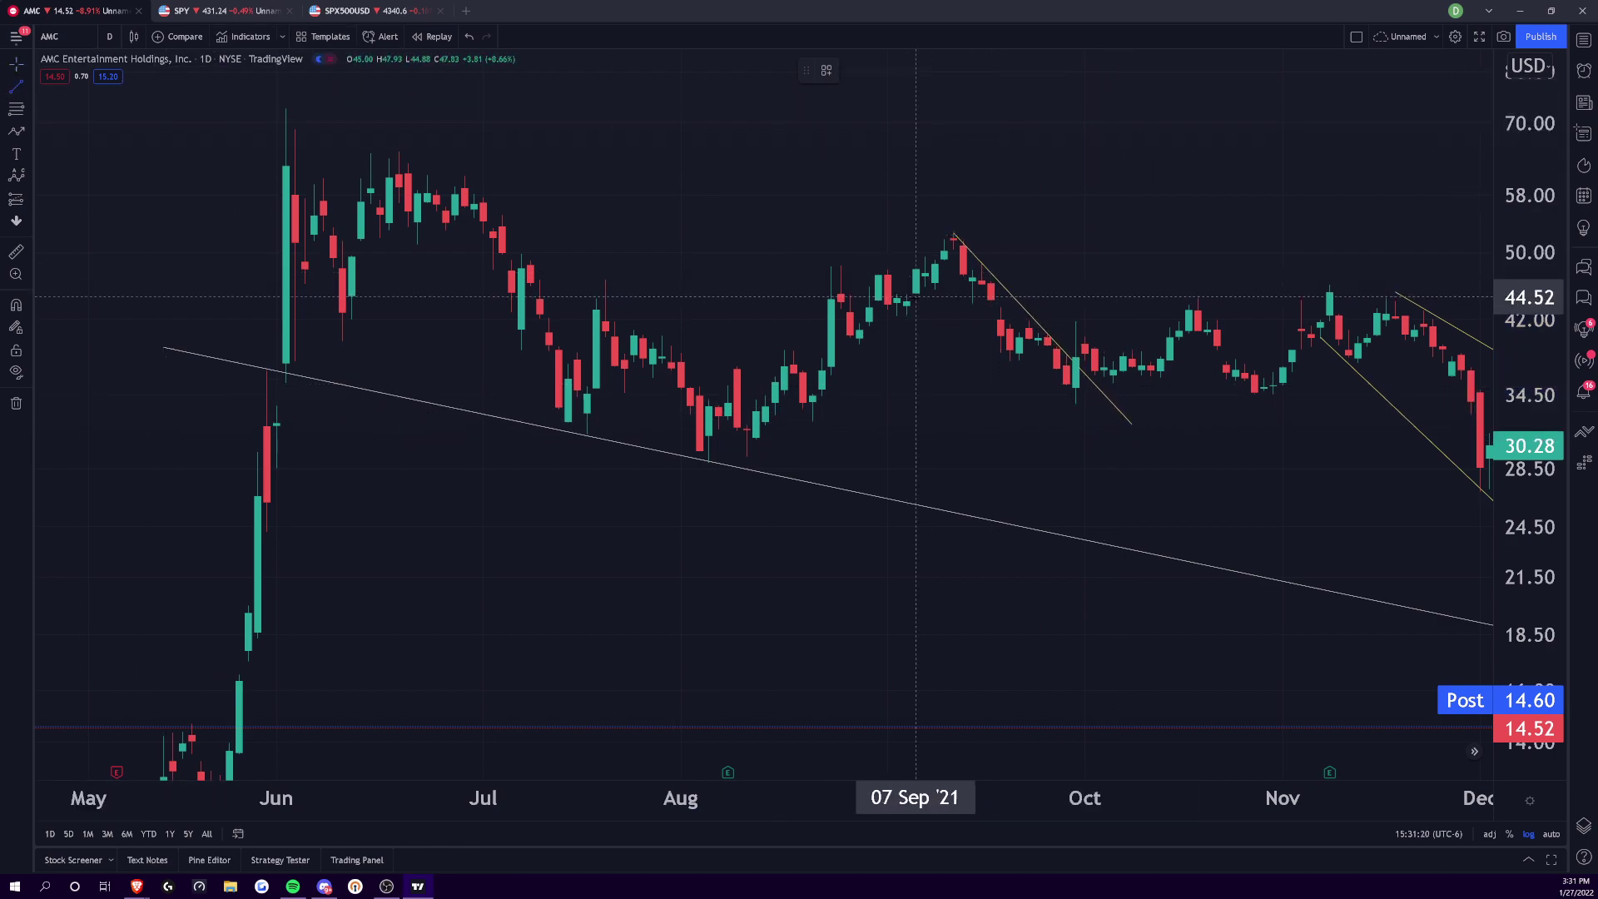
- Draw a second trend line from 01 Sep at 43.73 down to 08 Oct
click(915, 294)
click(1130, 421)
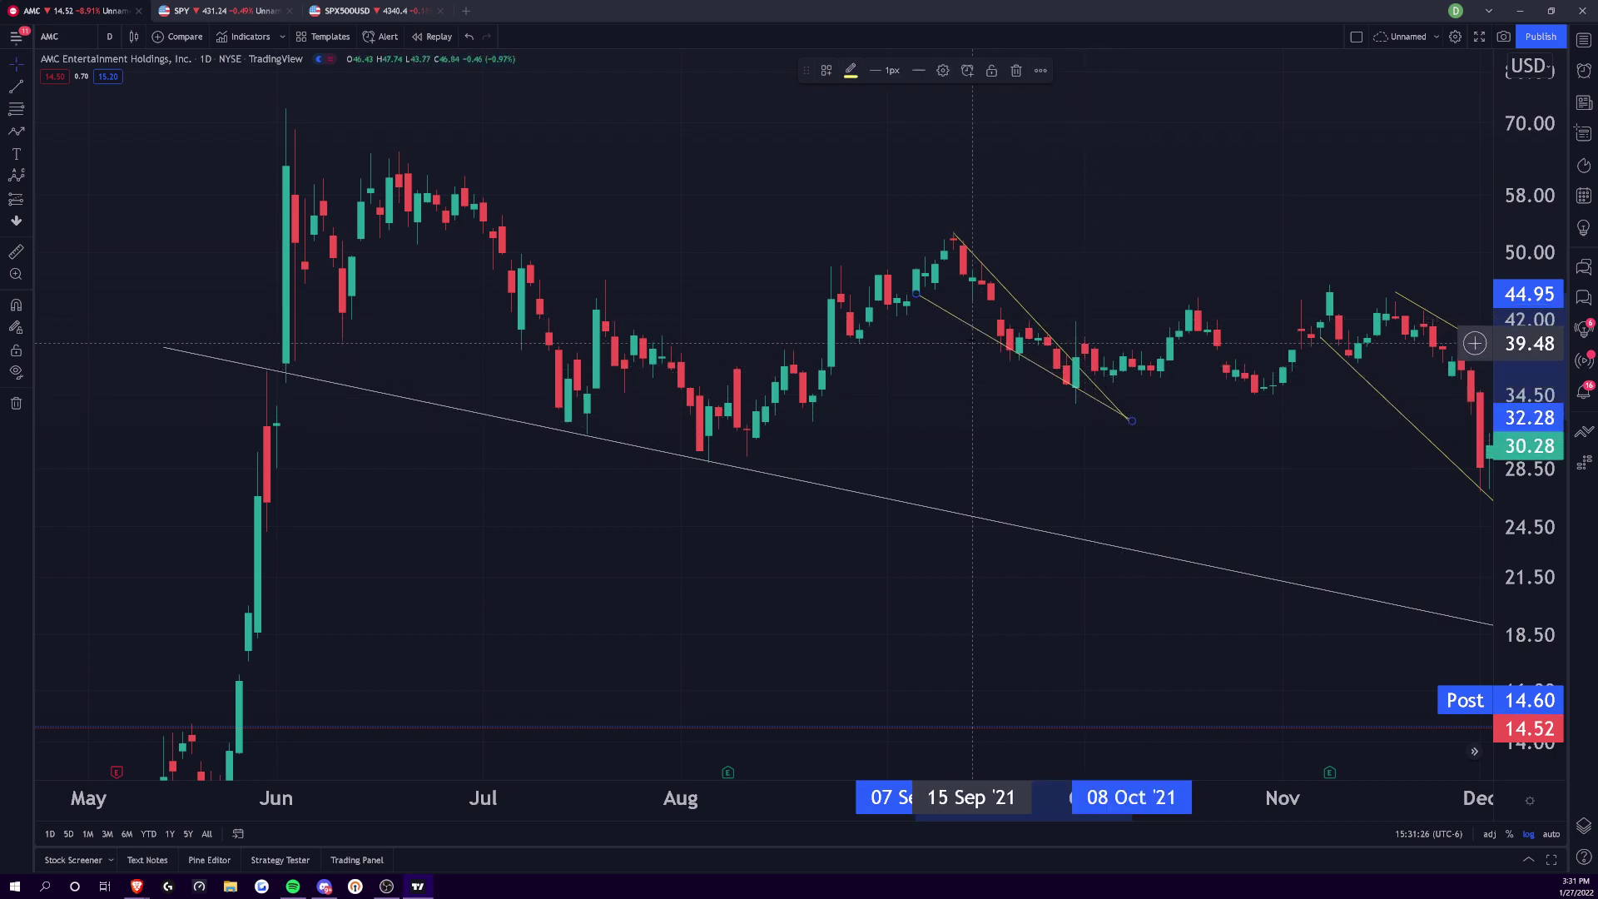
drag(915, 296, 888, 305)
drag(909, 799, 940, 799)
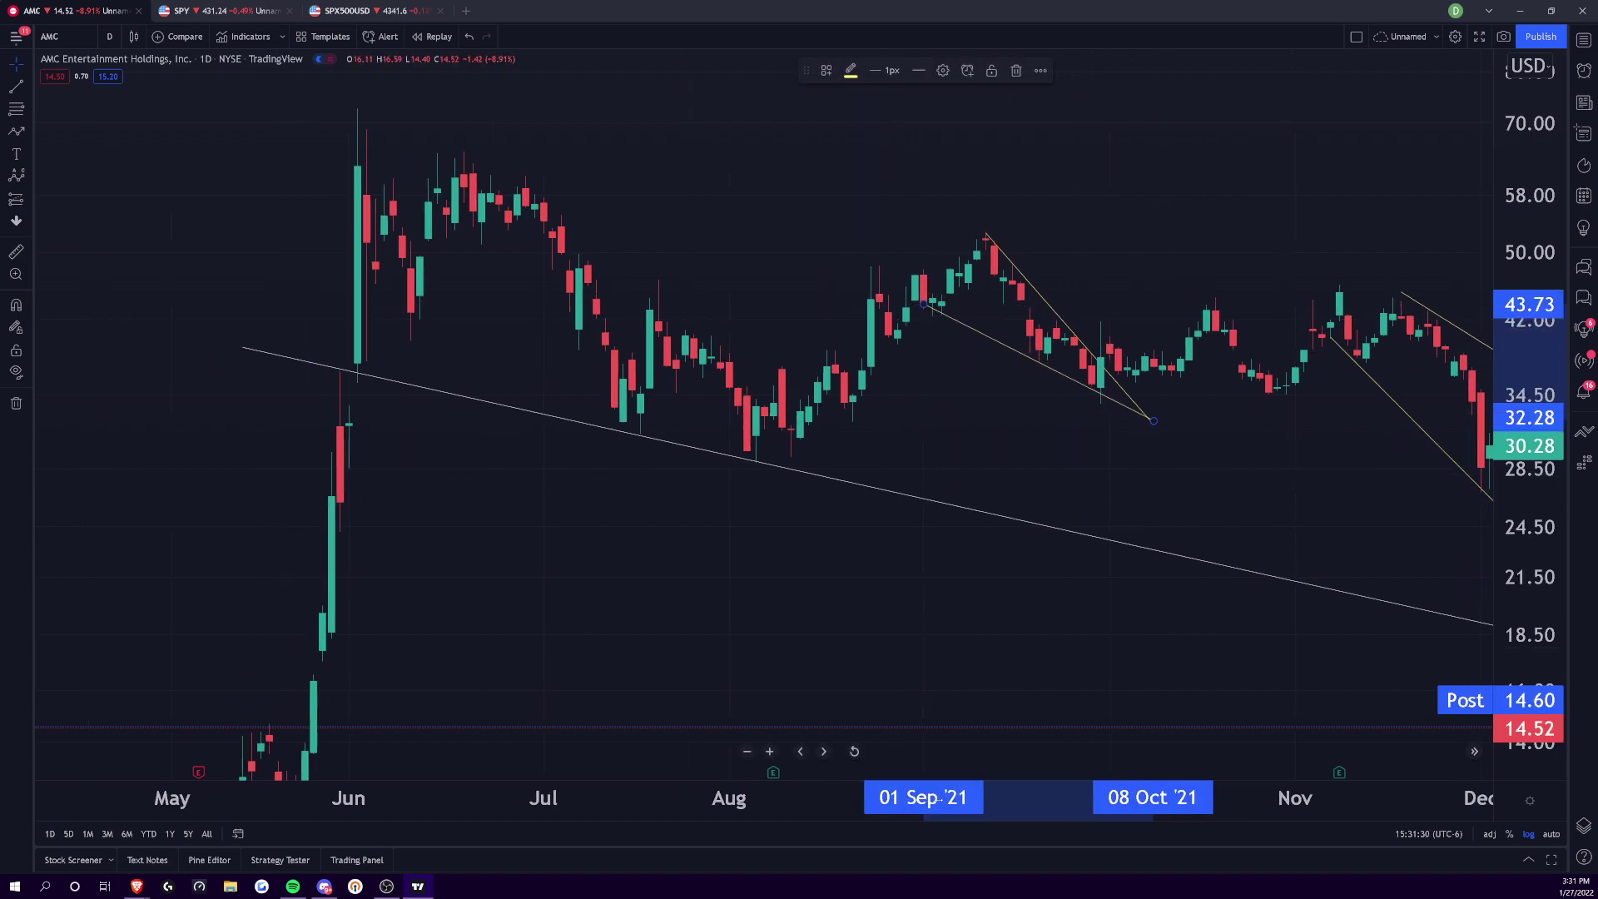
scroll(938, 799, down, 4)
drag(1517, 666, 1516, 698)
drag(1319, 652, 1227, 639)
drag(1507, 689, 1506, 387)
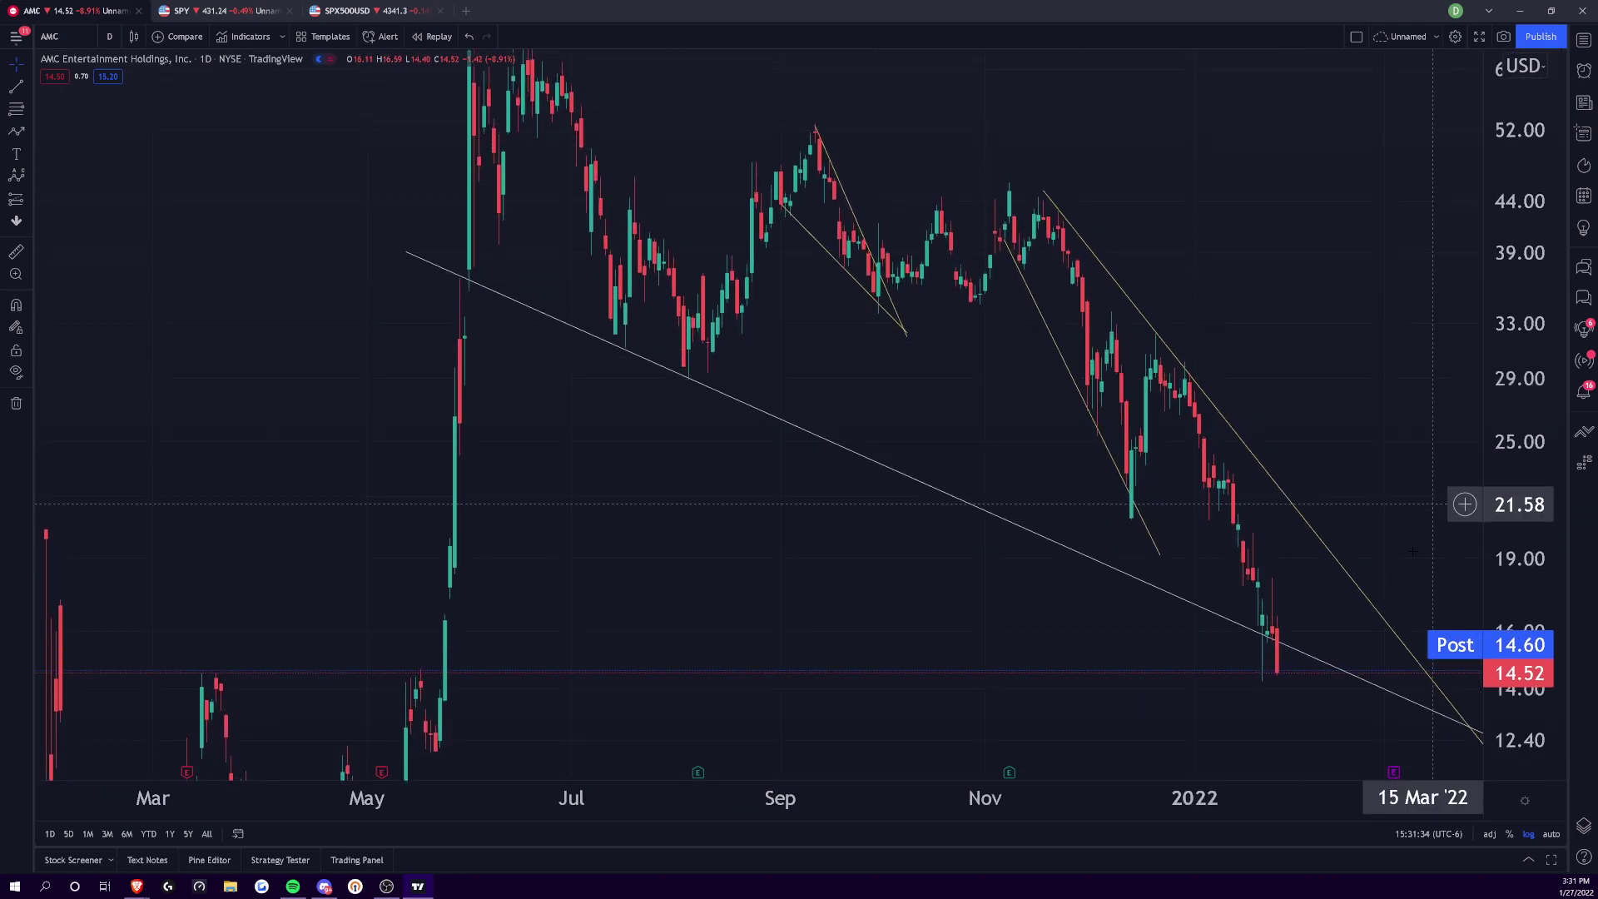
- Add a green zigzag projection after the last bar, then zoom out to show from January 2021
drag(1259, 799, 700, 797)
mouse_move(727, 685)
mouse_down()
mouse_move(1017, 430)
mouse_move(1064, 407)
mouse_up()
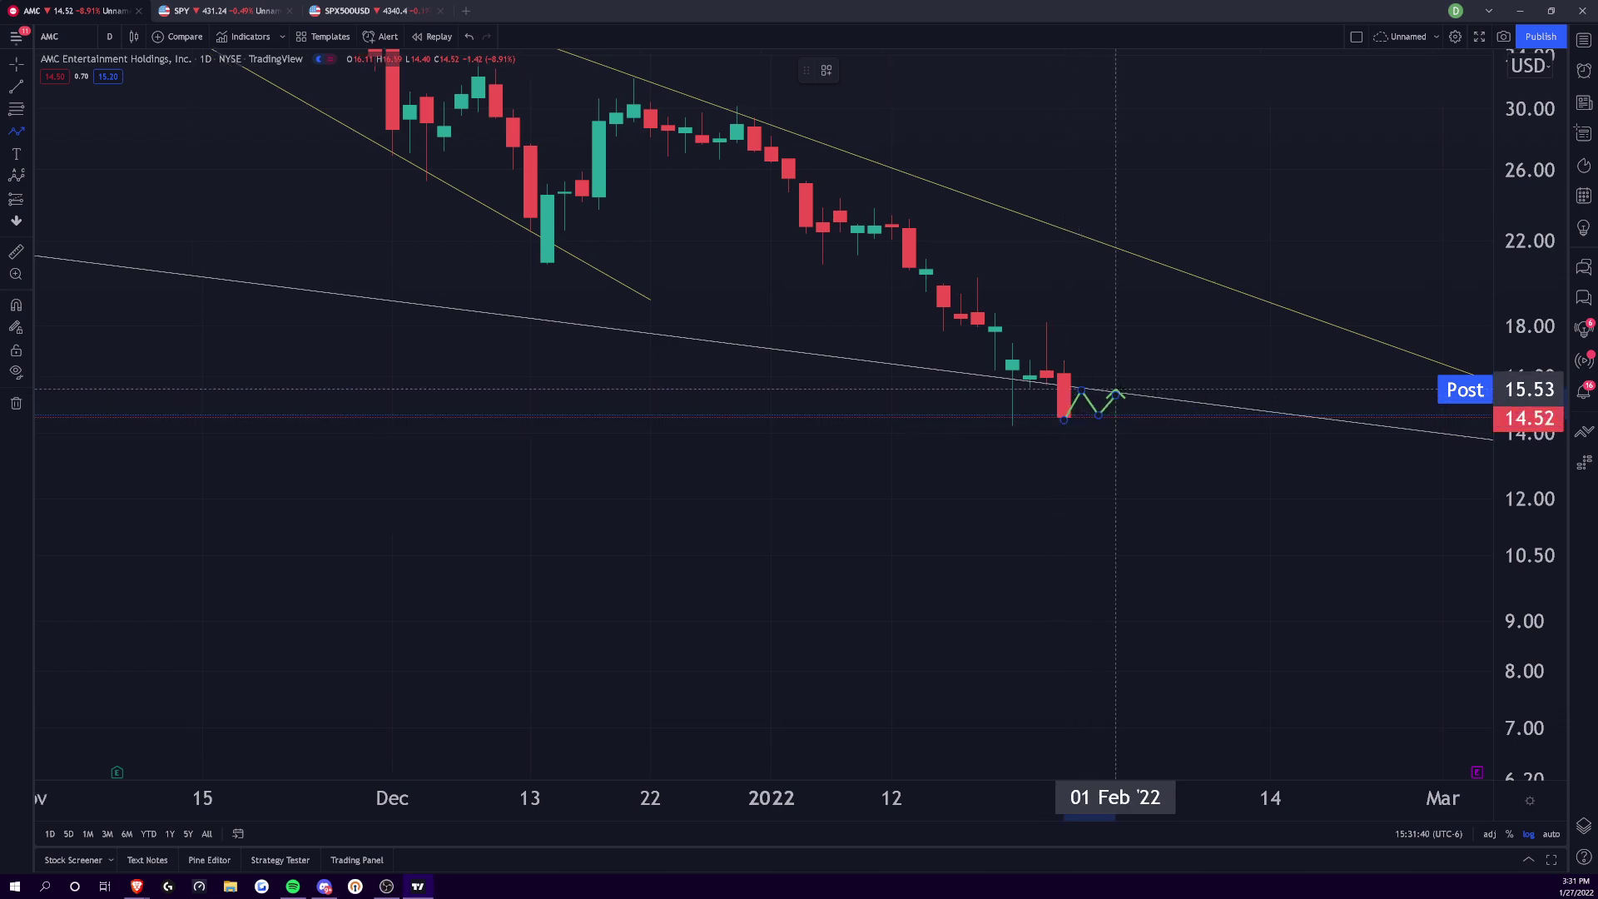
click(1100, 528)
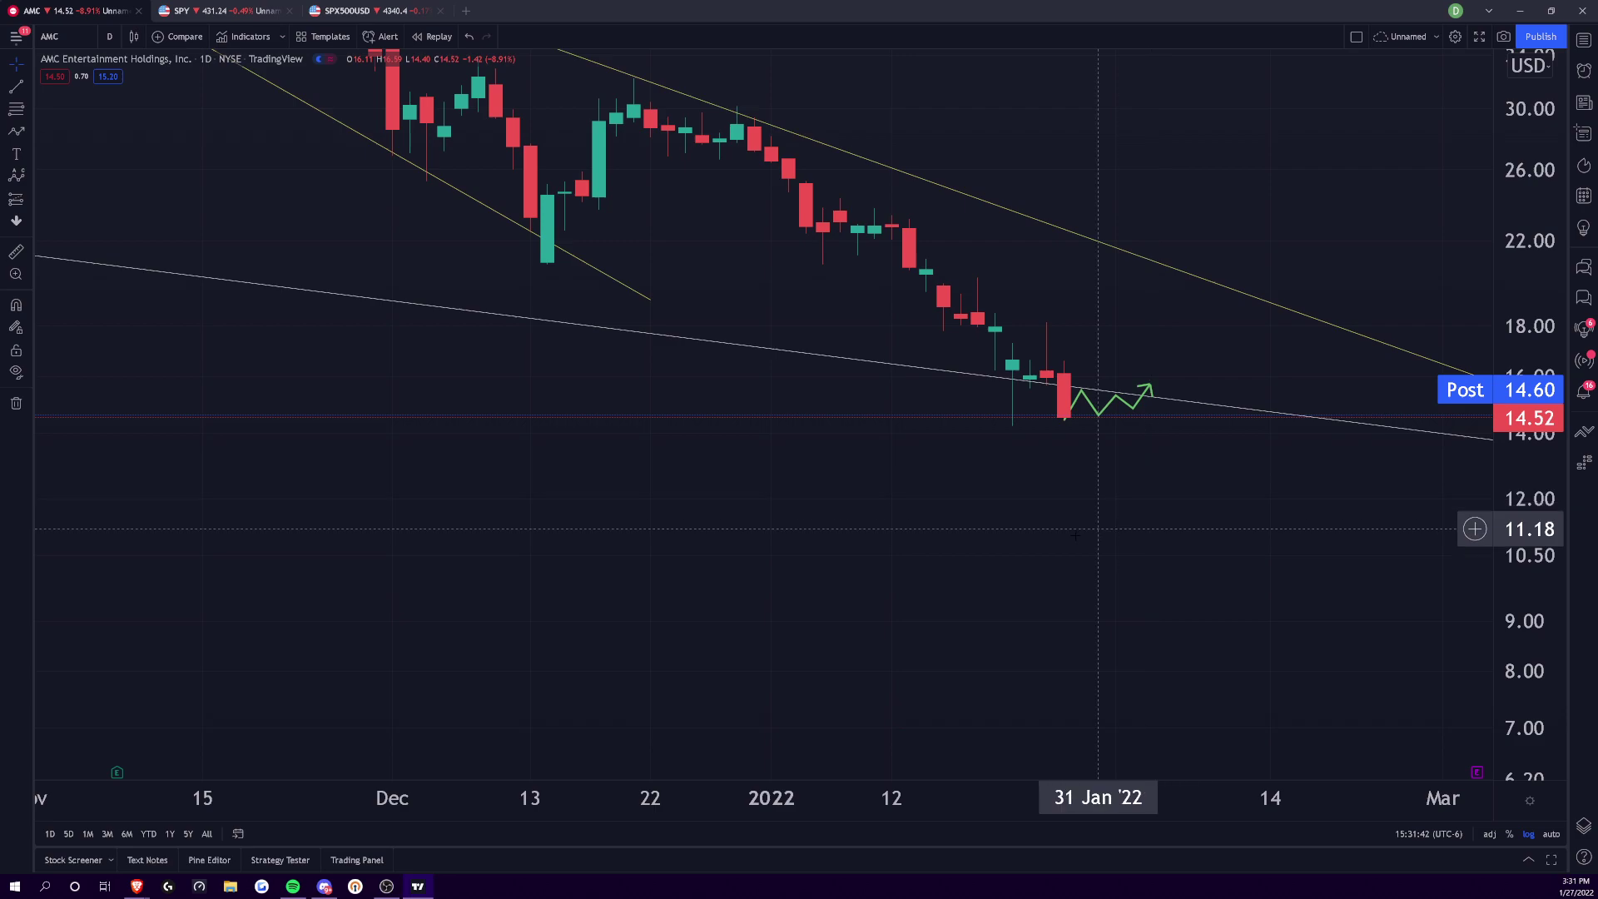
drag(956, 789, 1303, 774)
scroll(1304, 752, down, 3)
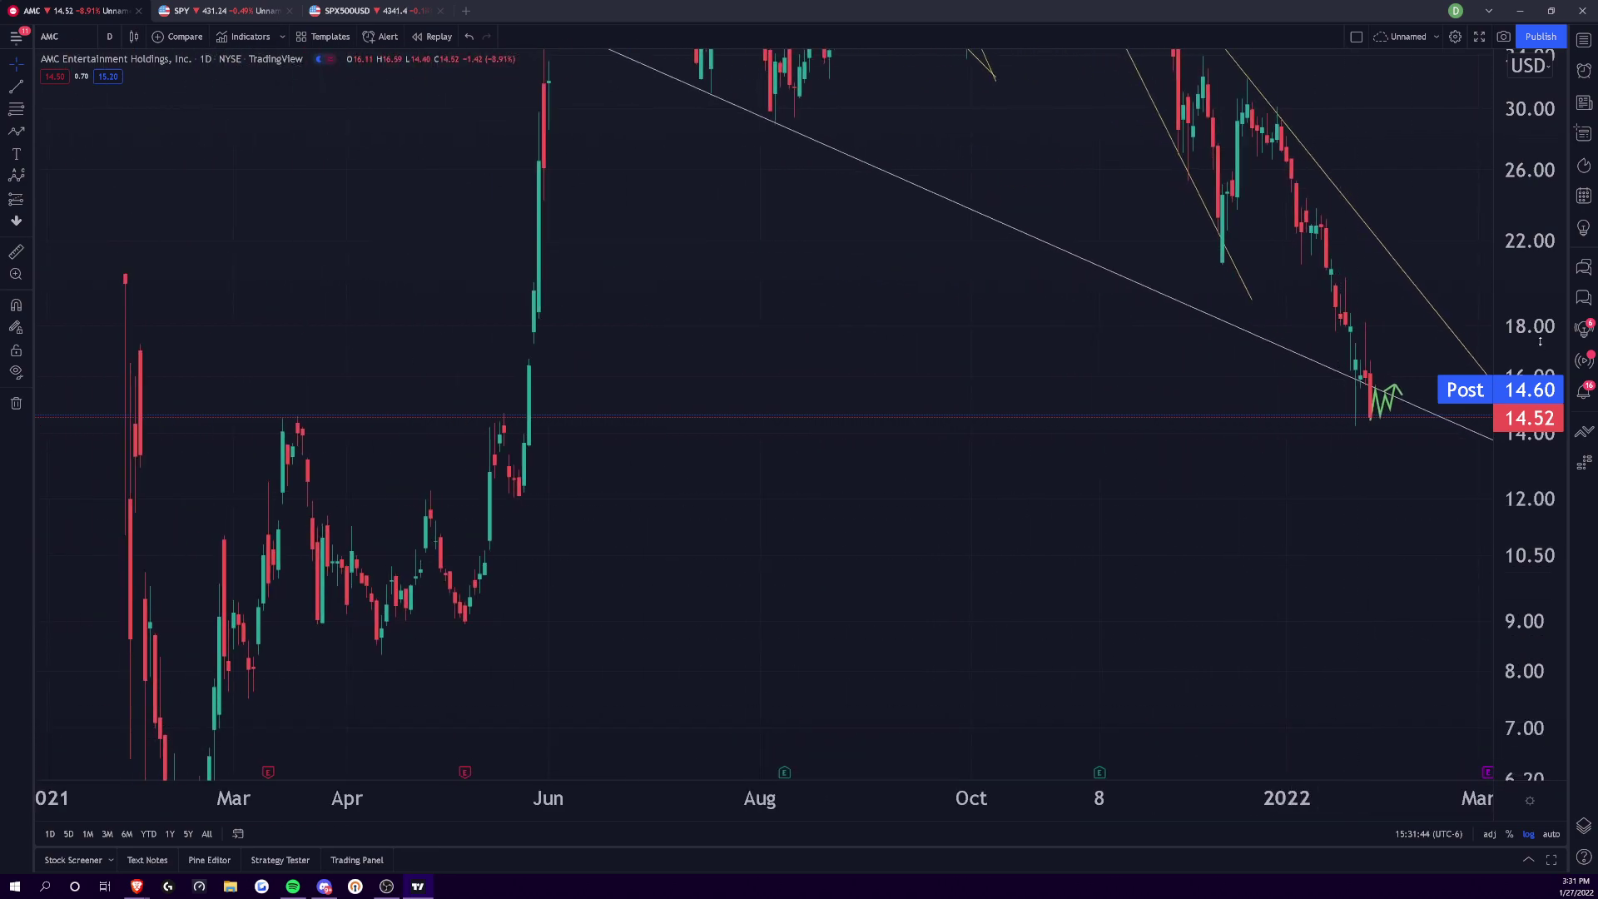
drag(1317, 616, 1071, 621)
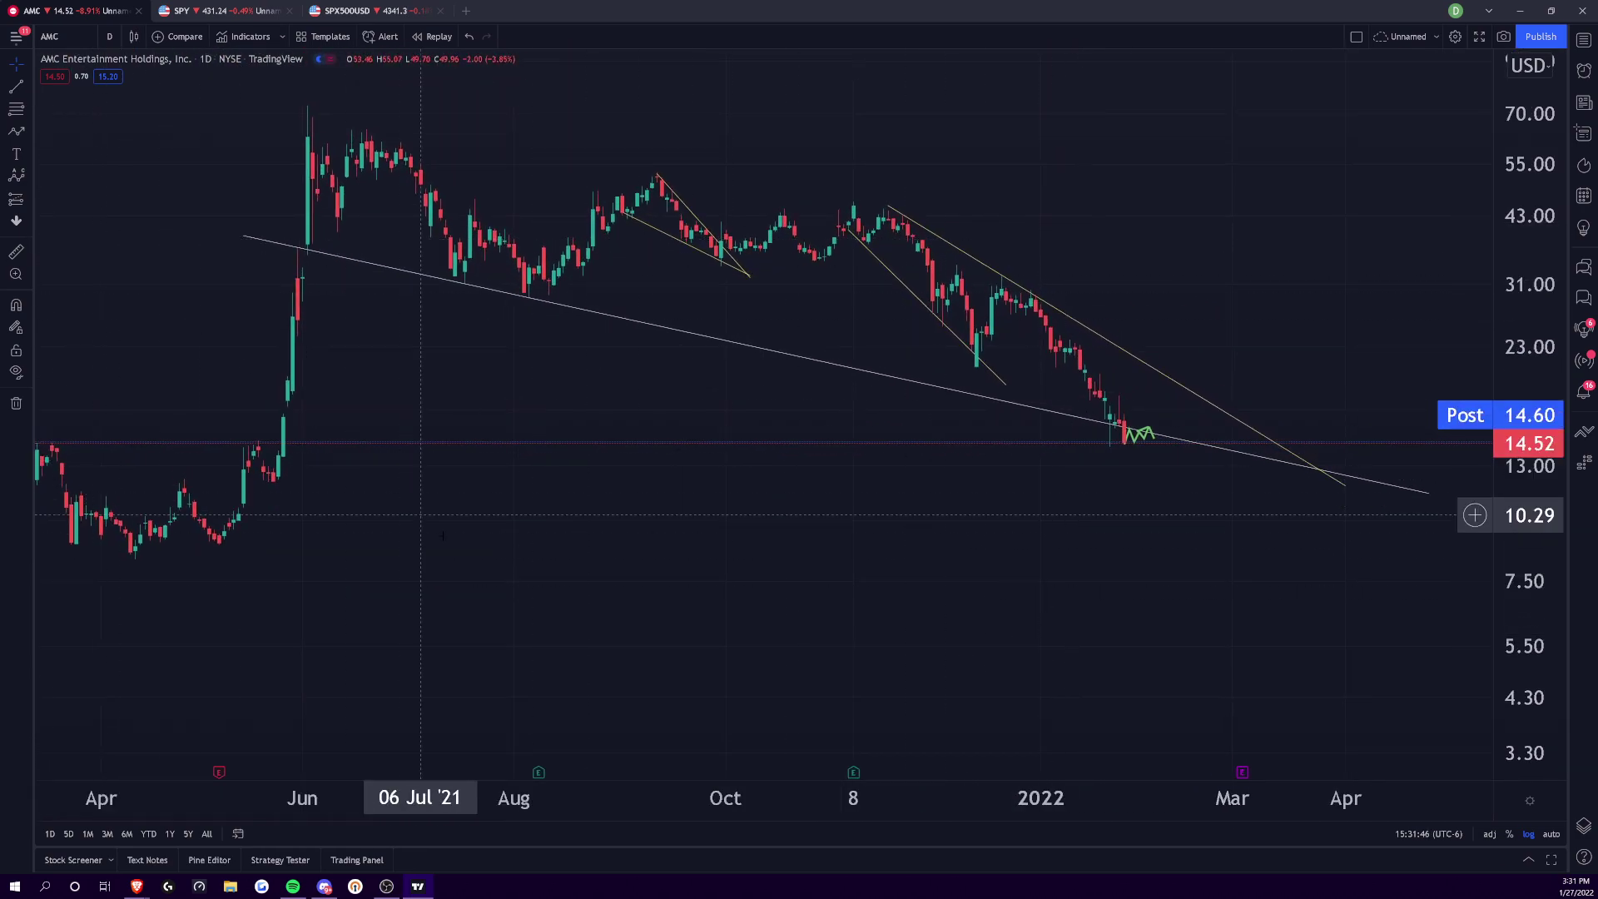
drag(421, 514, 677, 516)
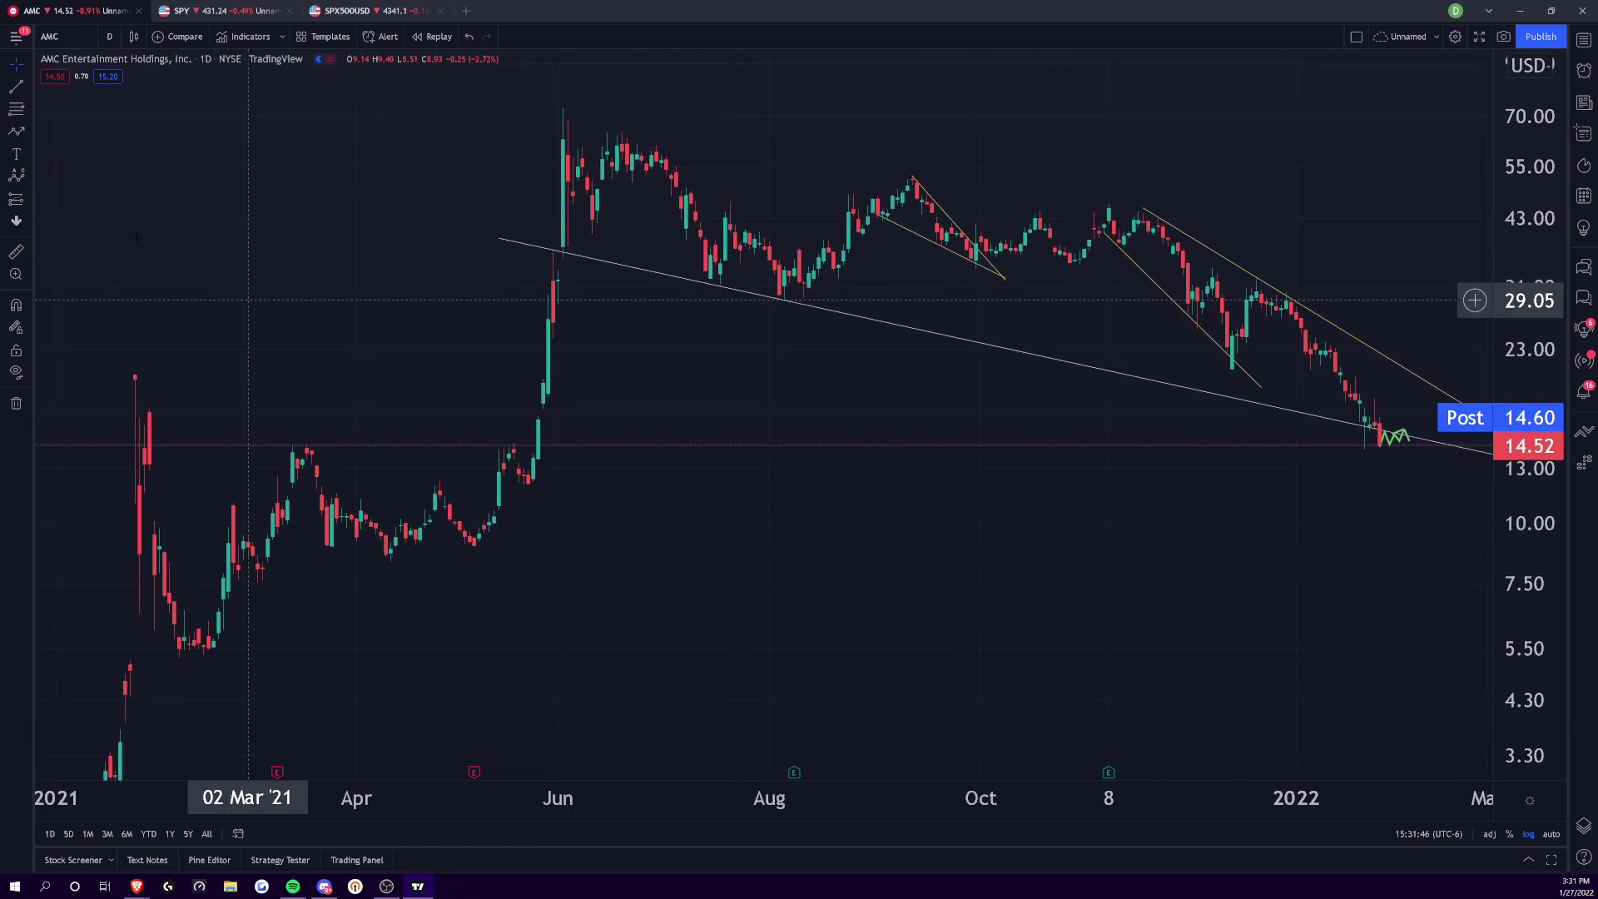
click(27, 92)
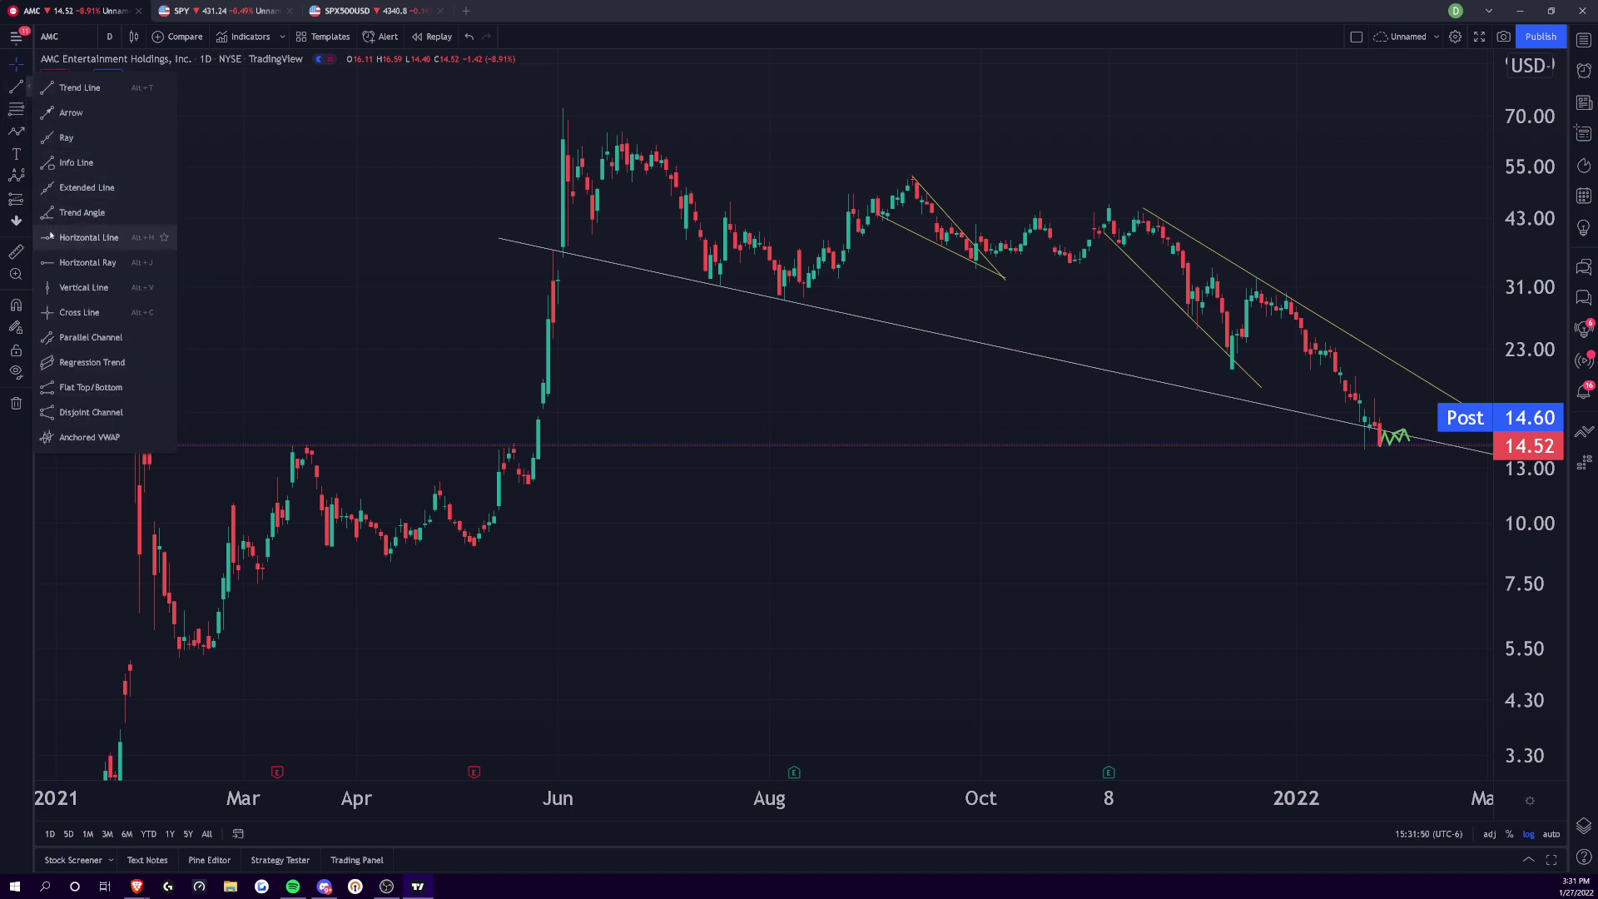
- Place red horizontal support lines at 14.45 and 12.01
click(91, 232)
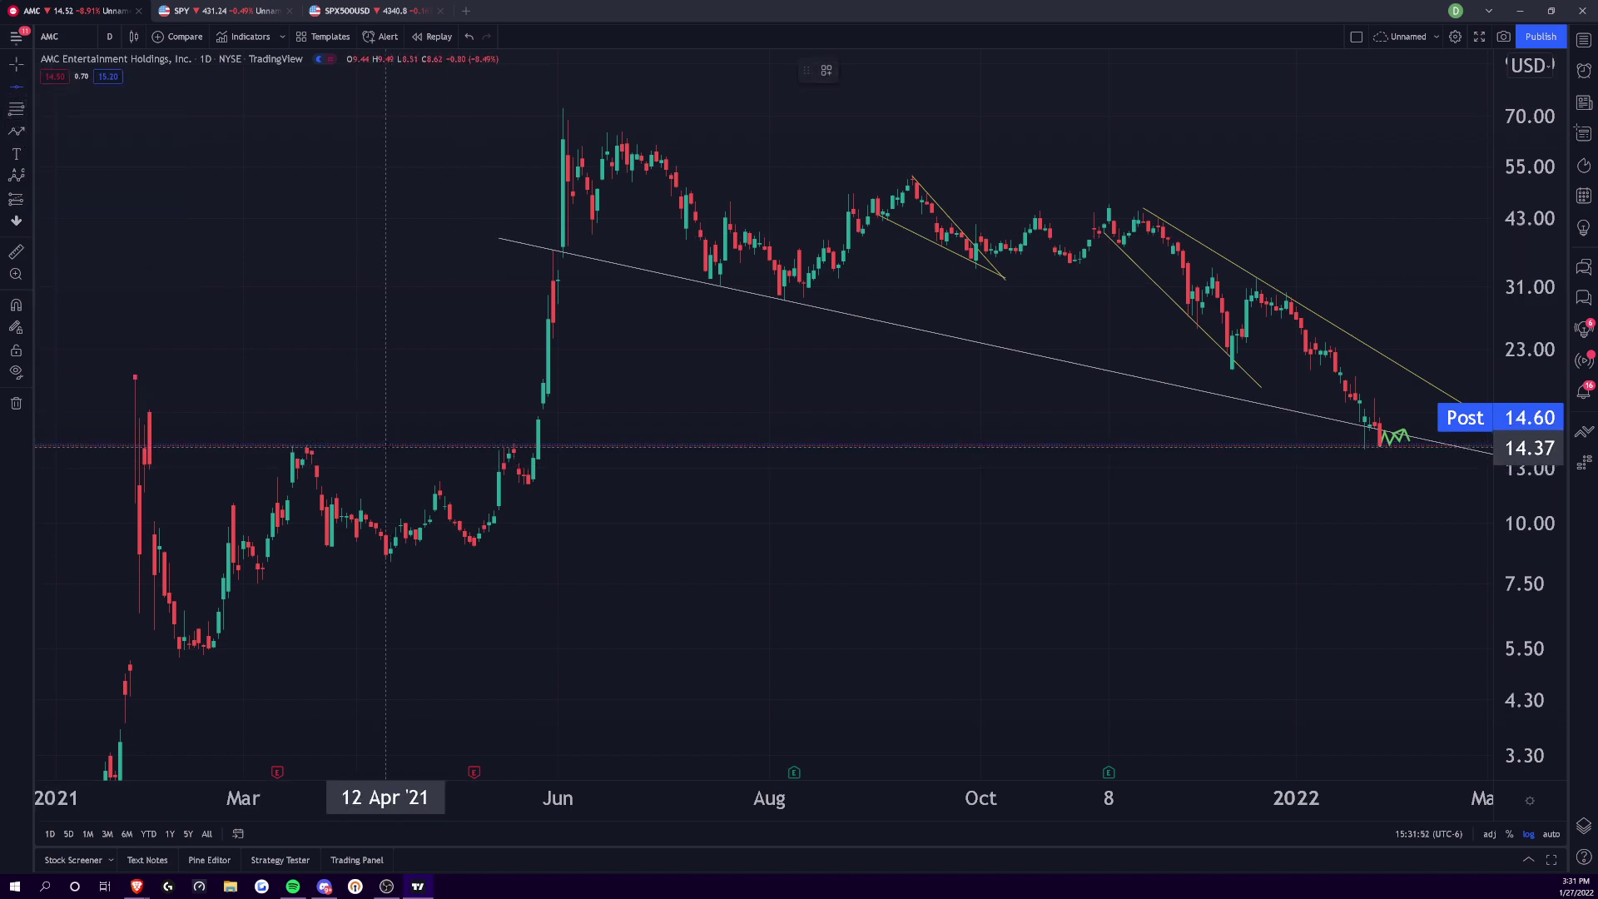
click(387, 447)
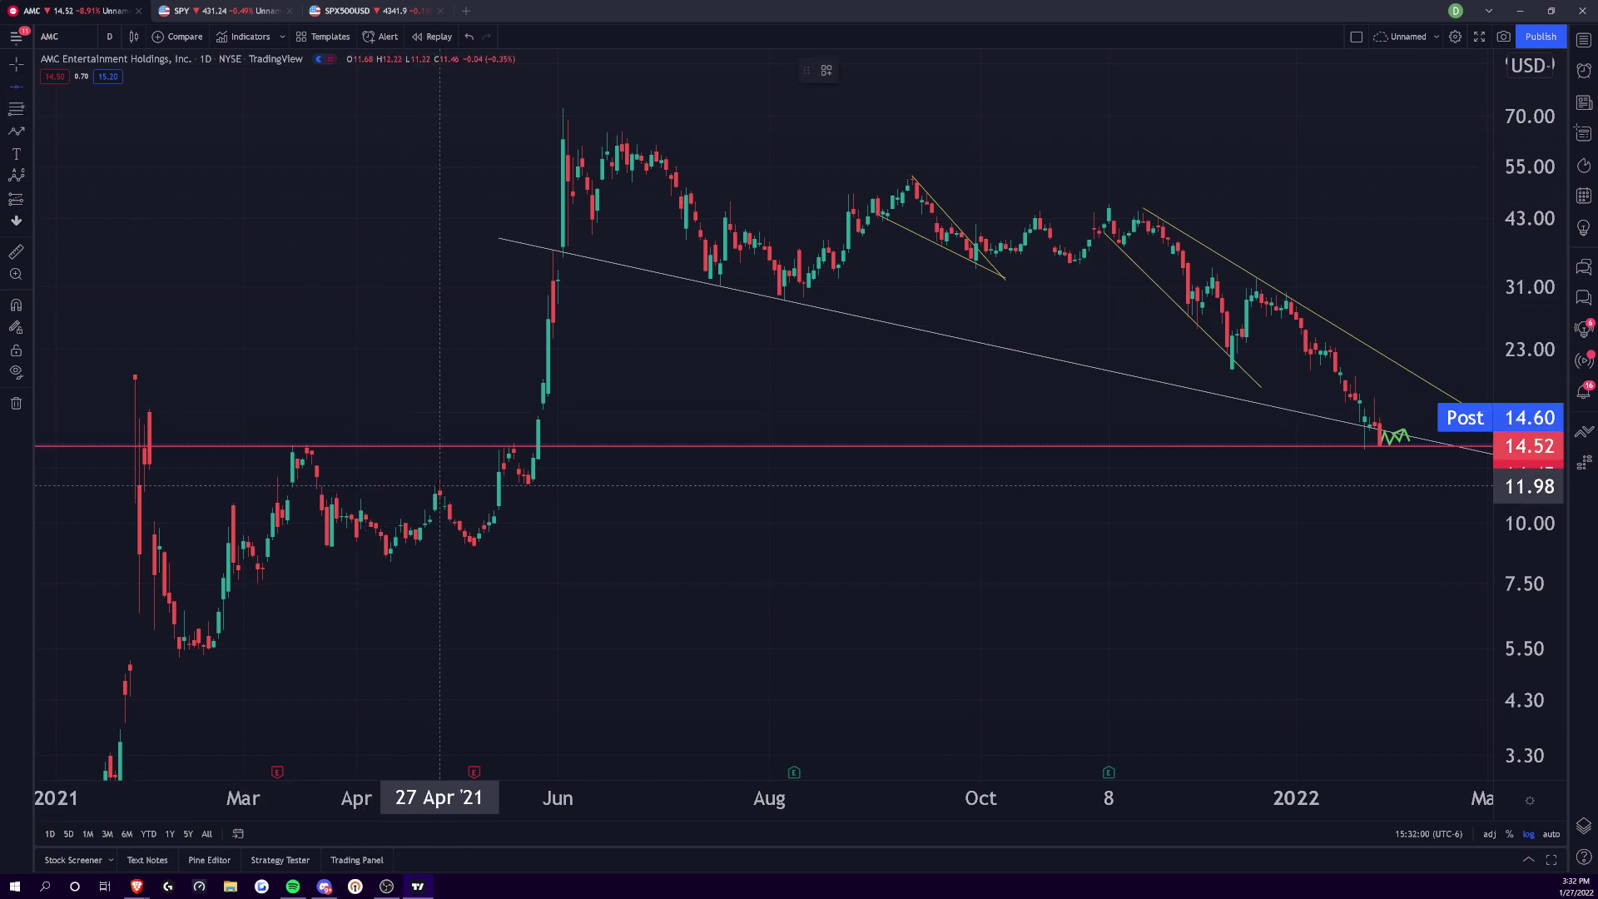
double_click(437, 485)
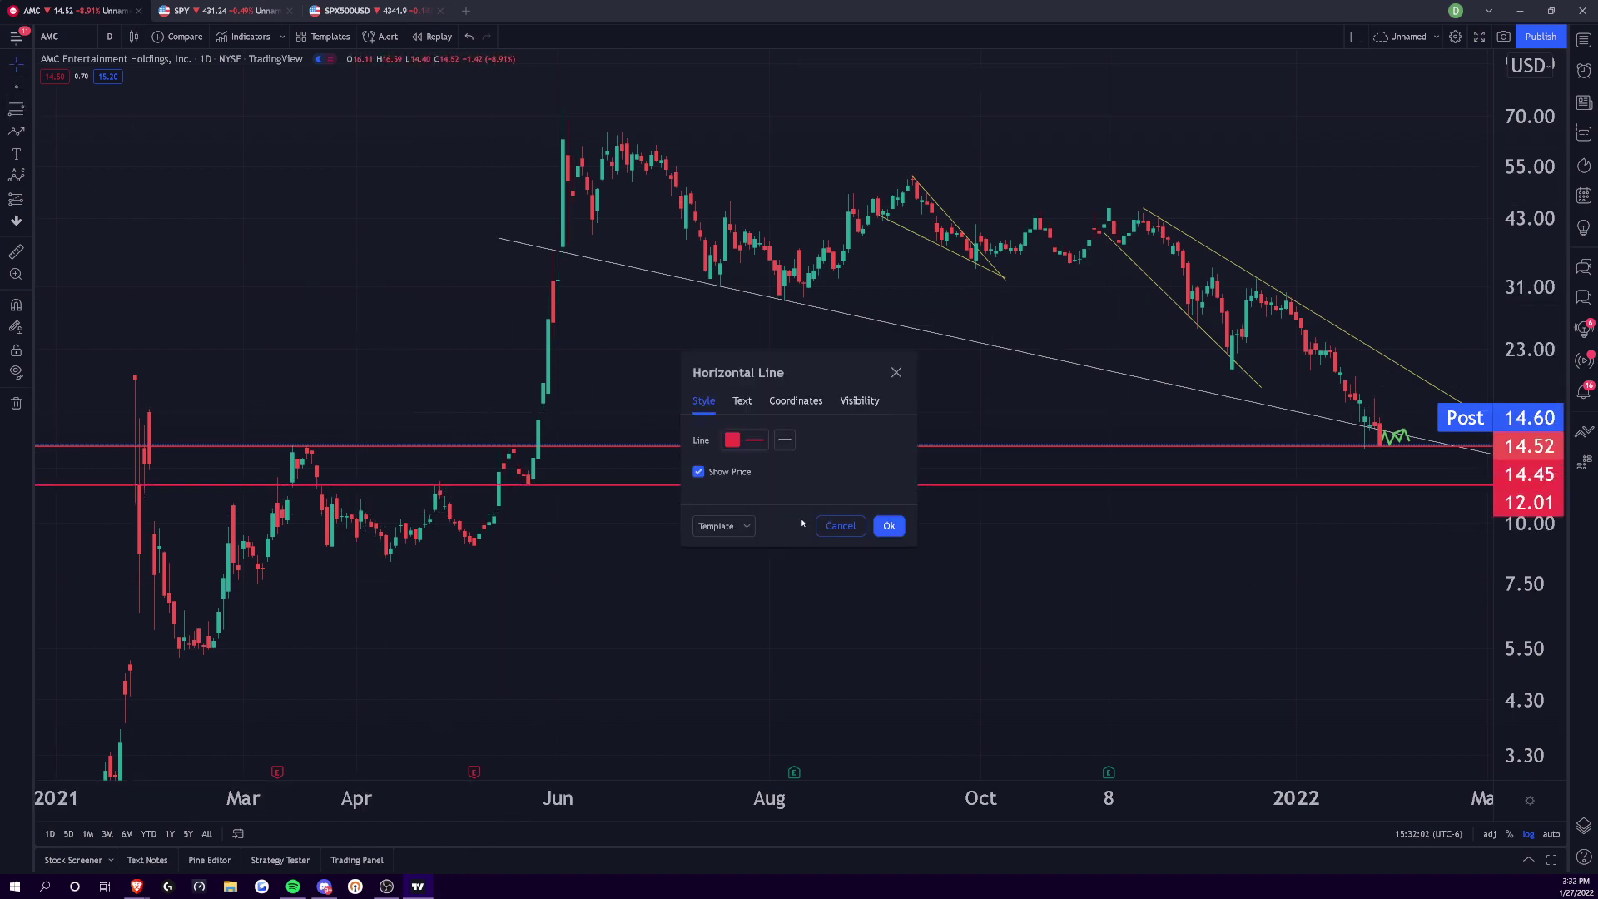
click(880, 522)
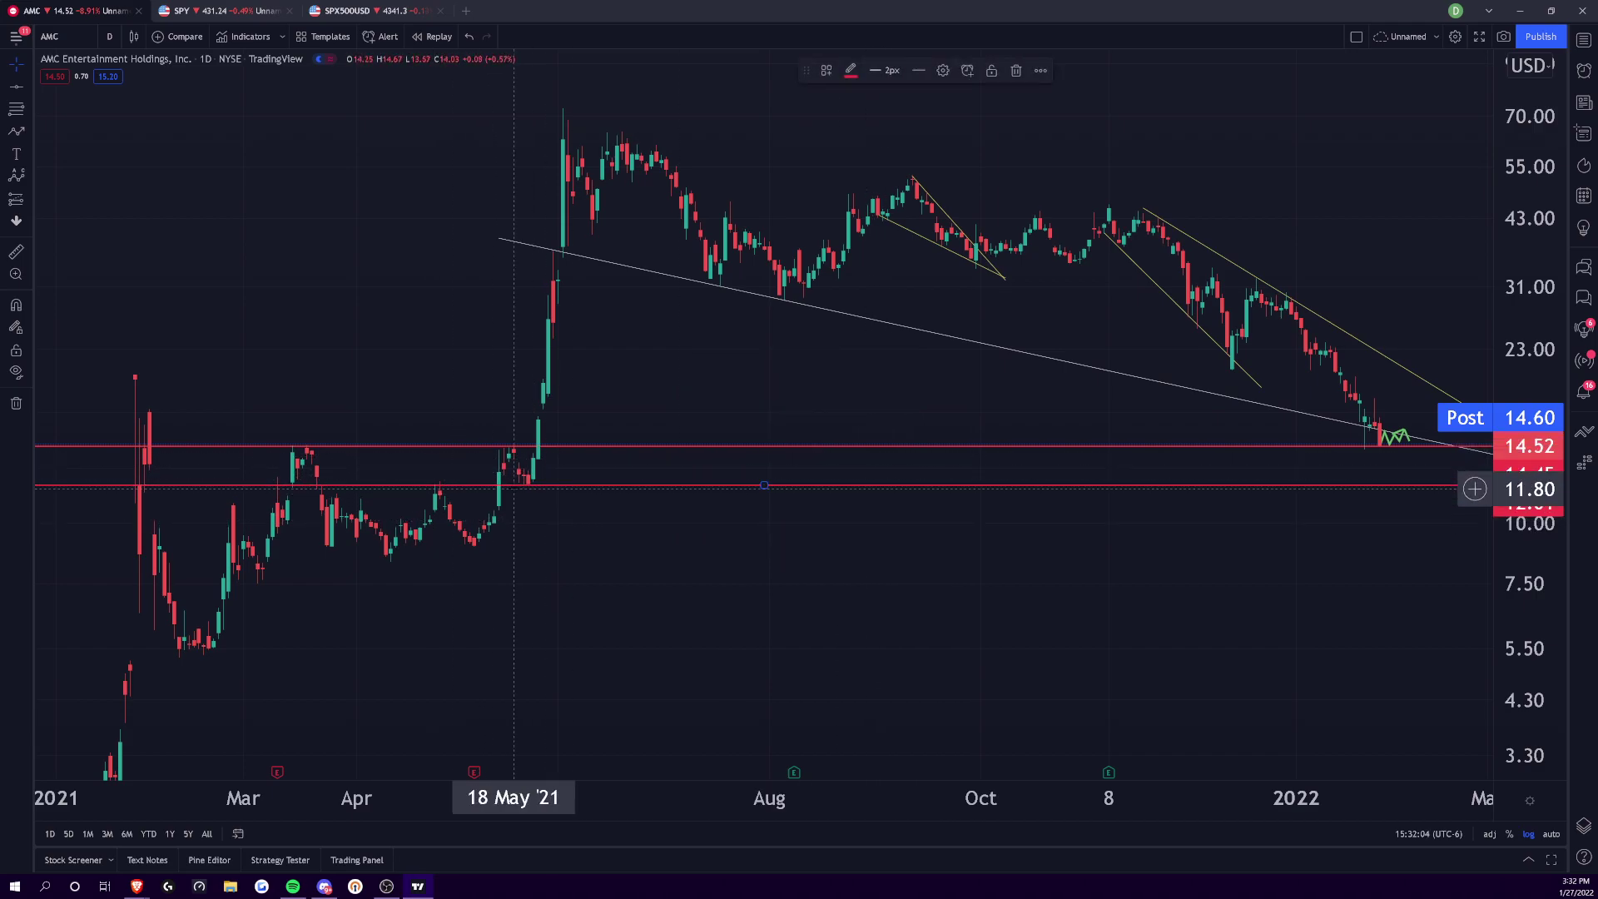
- Delete the green zigzag projection and re-frame the chart
drag(1075, 607, 978, 600)
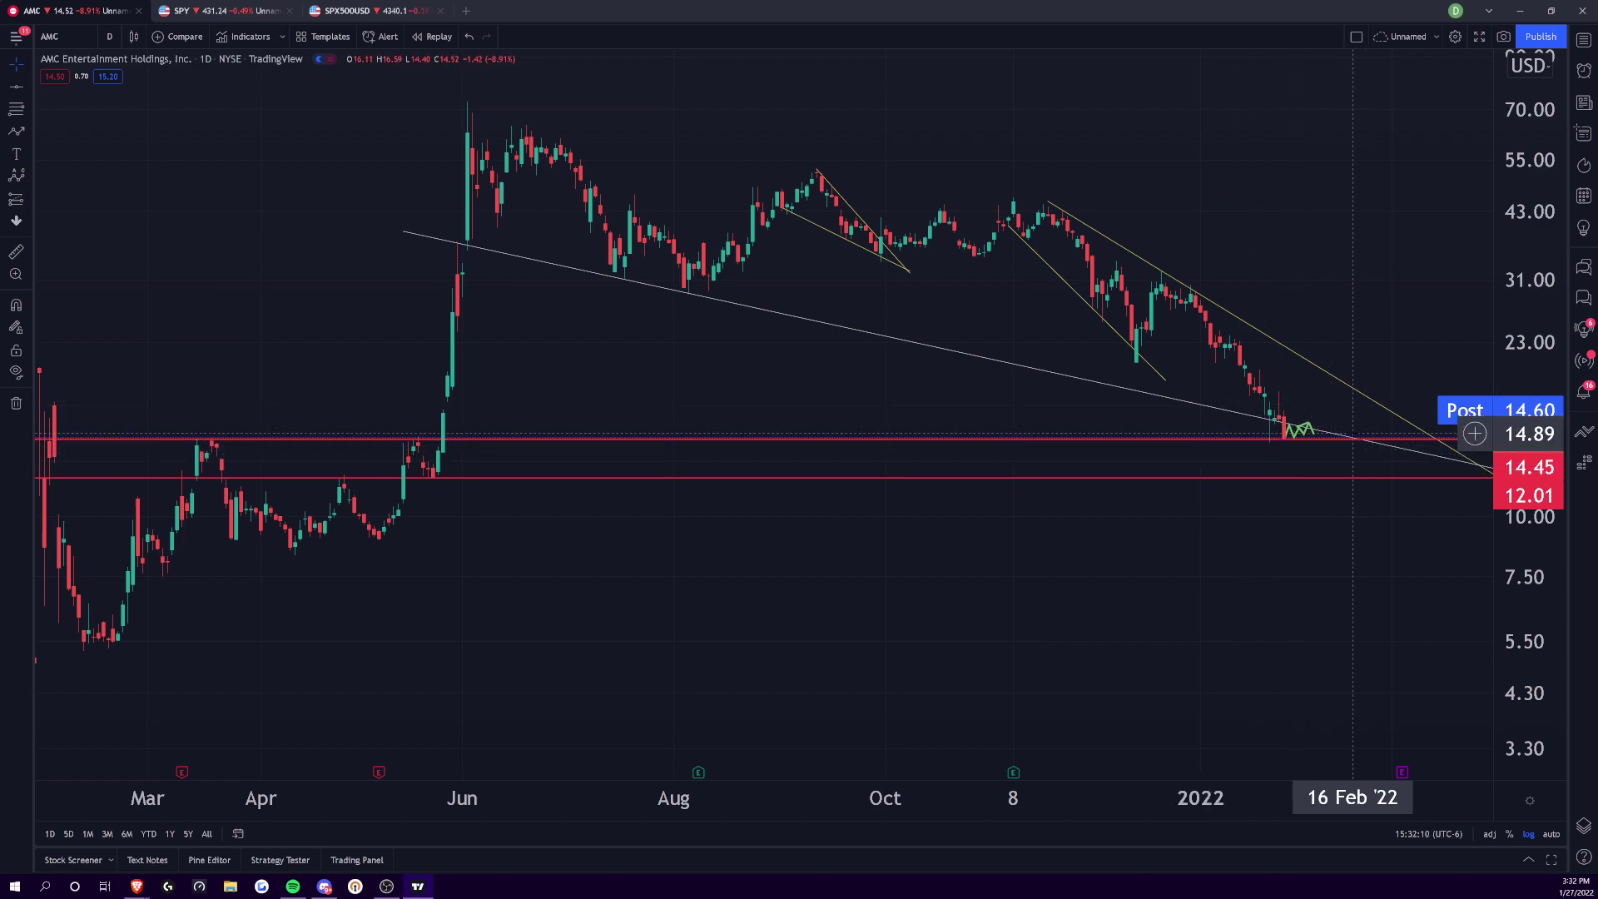
key(Delete)
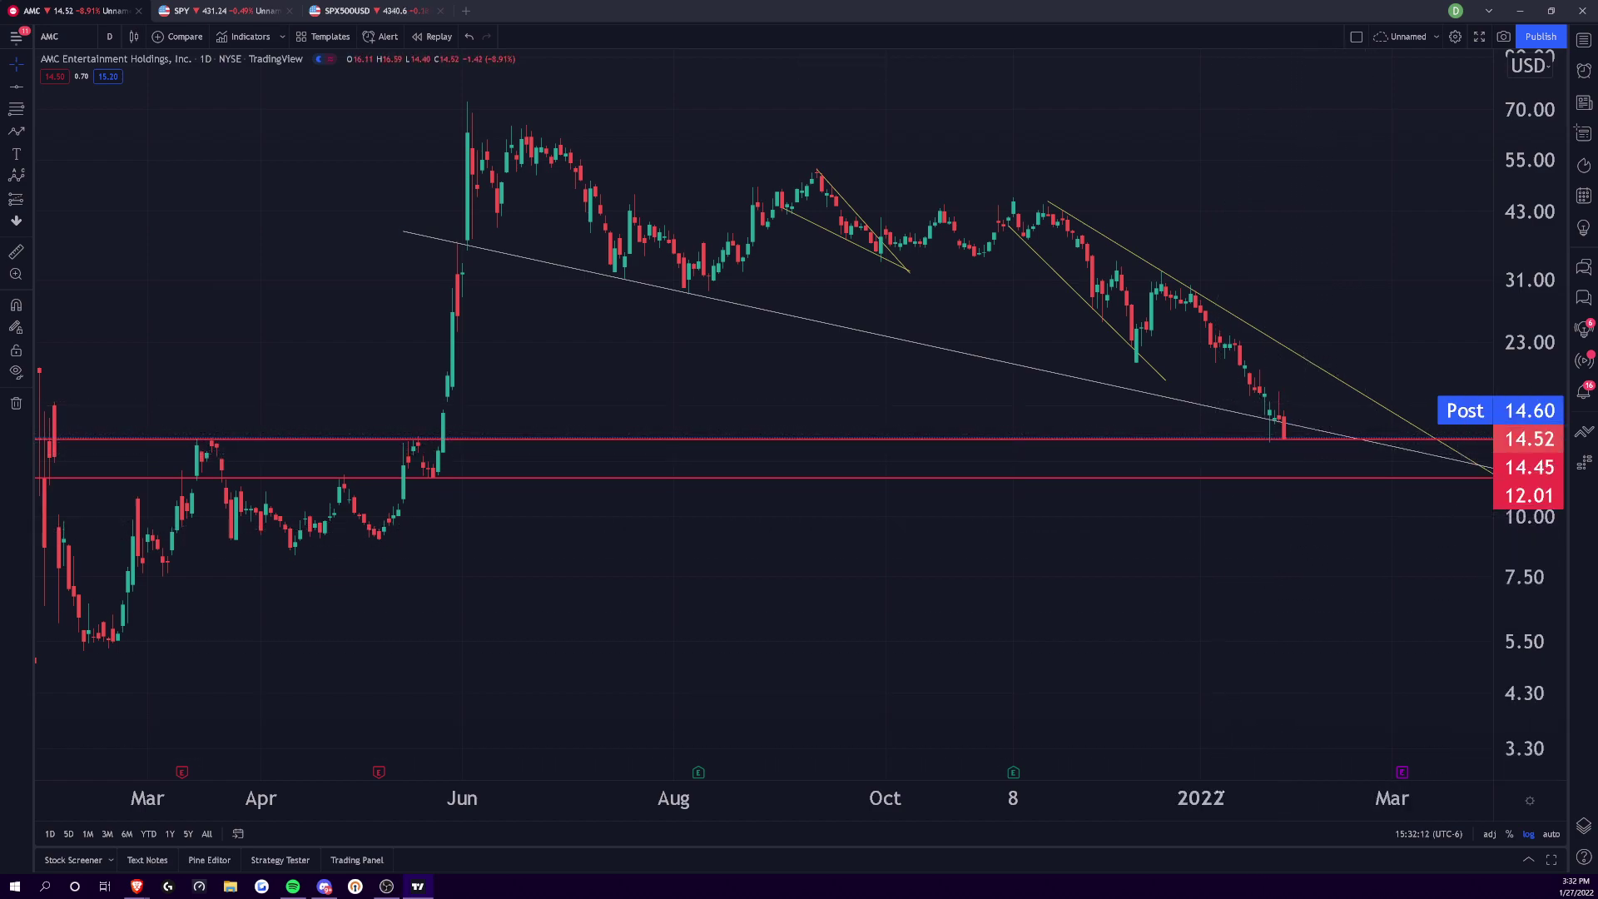
drag(1219, 800, 326, 797)
drag(242, 486, 609, 462)
- Switch the AMC chart to 2-hour candles and frame the latest price action
click(109, 36)
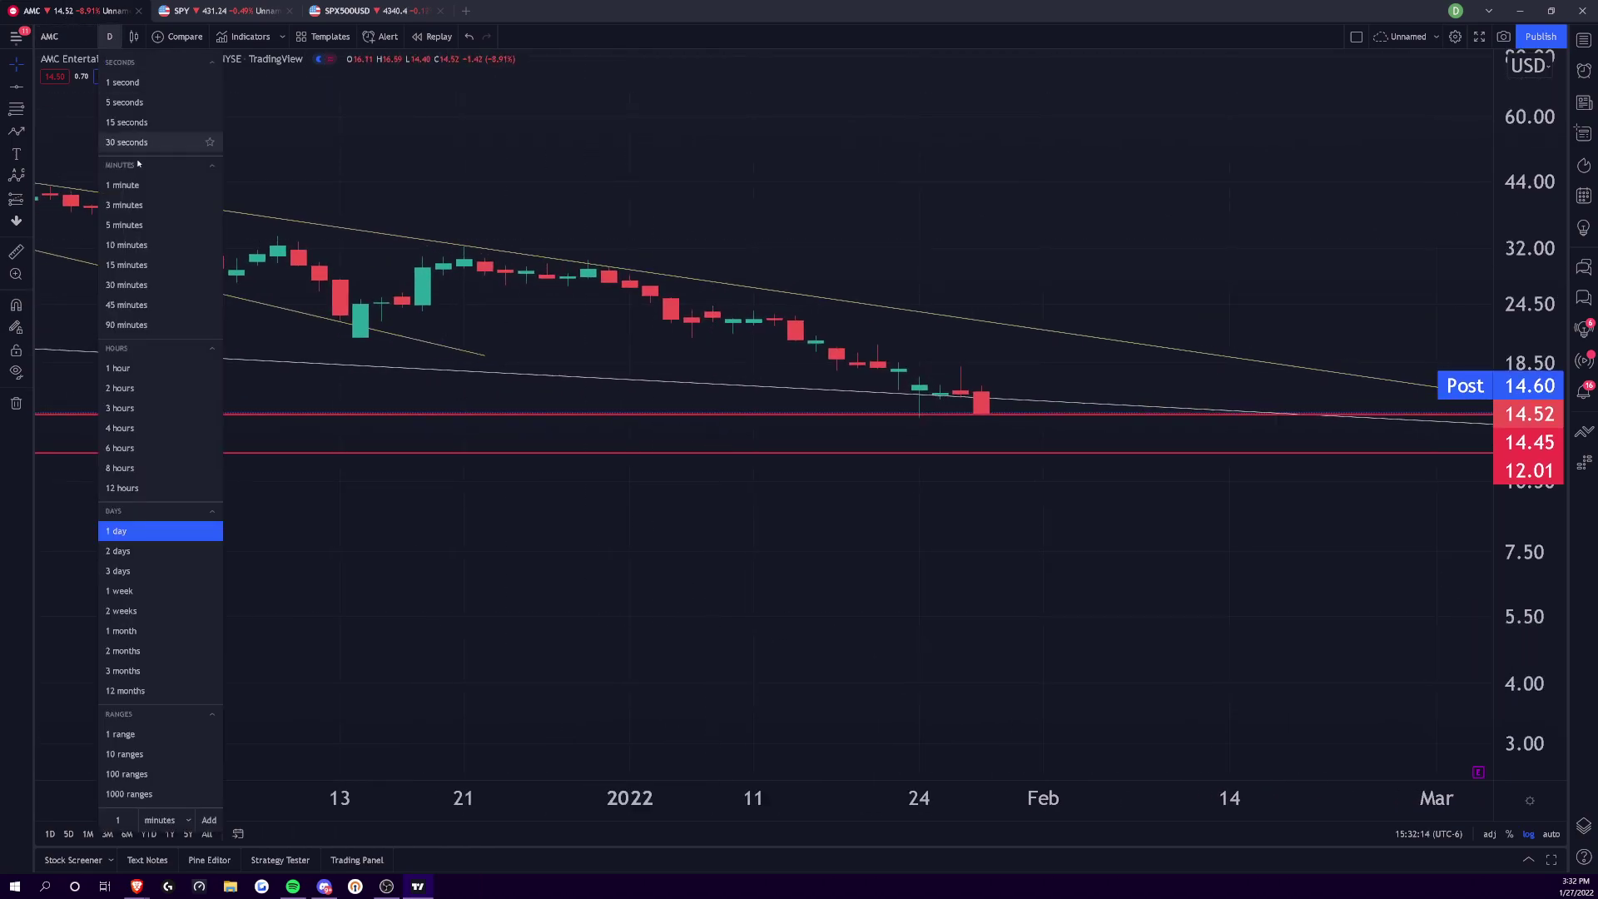
click(147, 386)
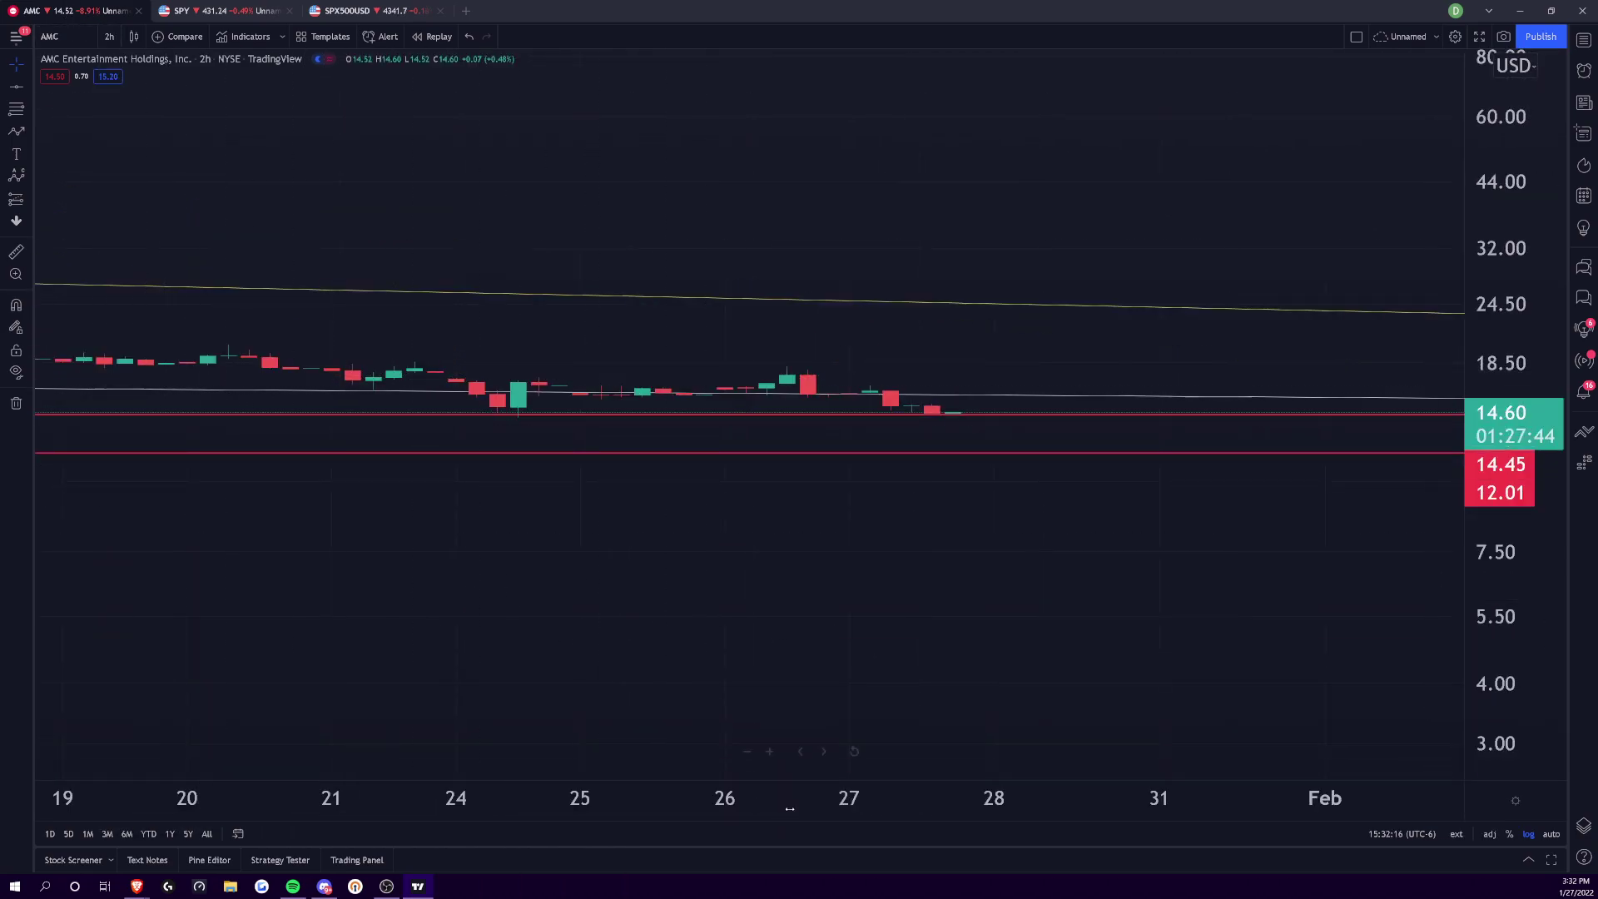
scroll(1163, 724, down, 4)
drag(1163, 723, 1092, 753)
drag(1500, 663, 1500, 357)
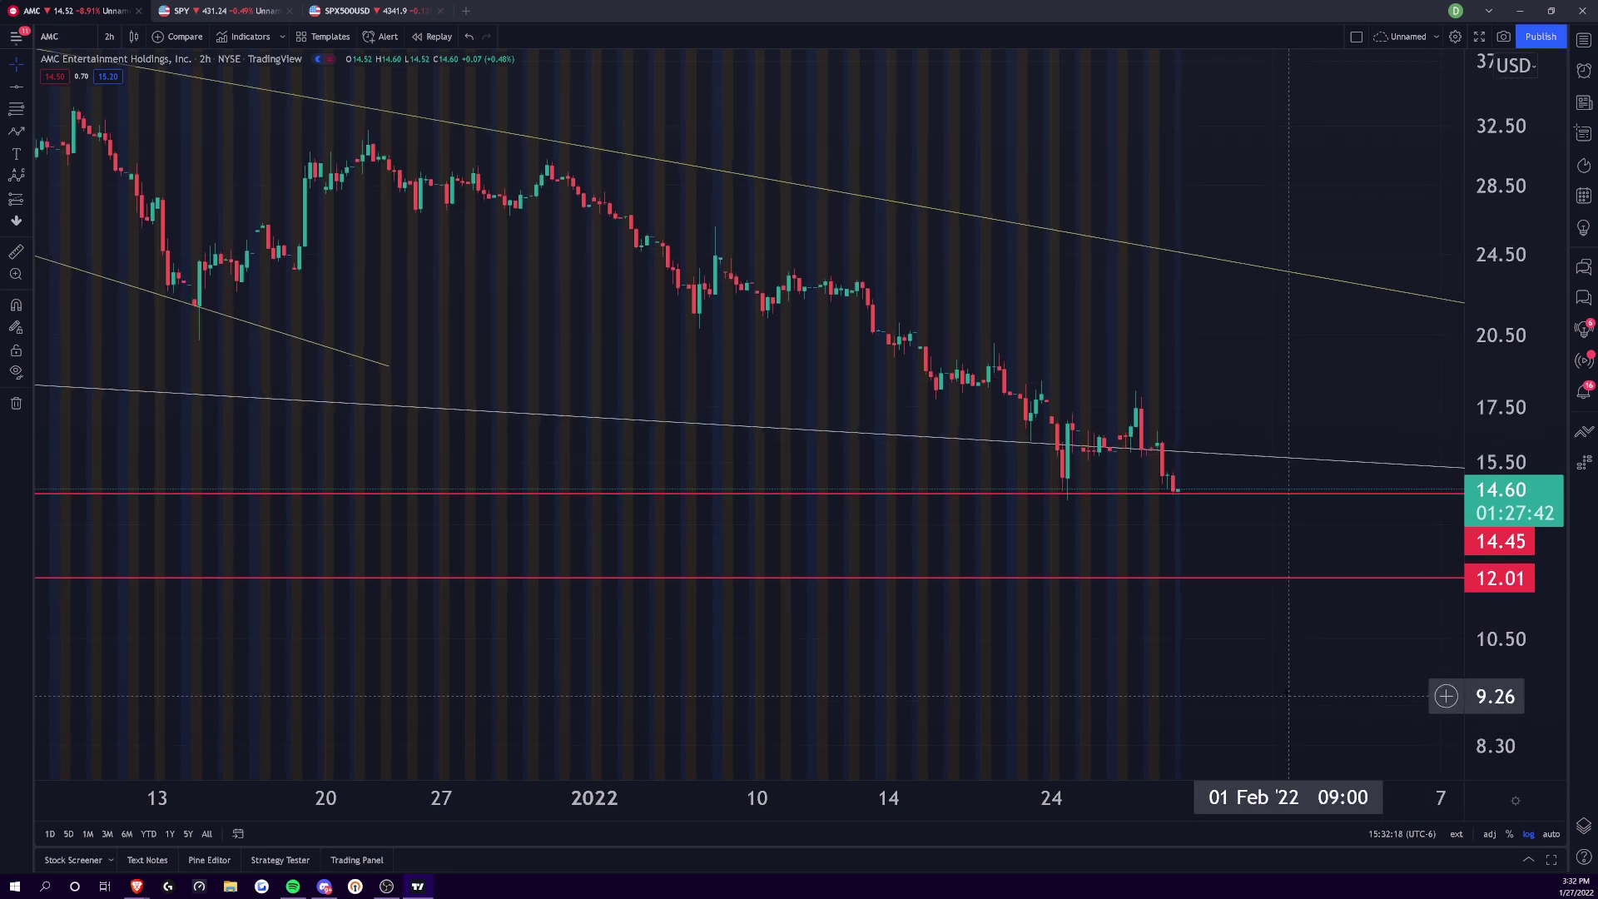
drag(1287, 696, 1282, 651)
- Draw a green zigzag path dipping below 14.45 toward about 13.33
click(17, 137)
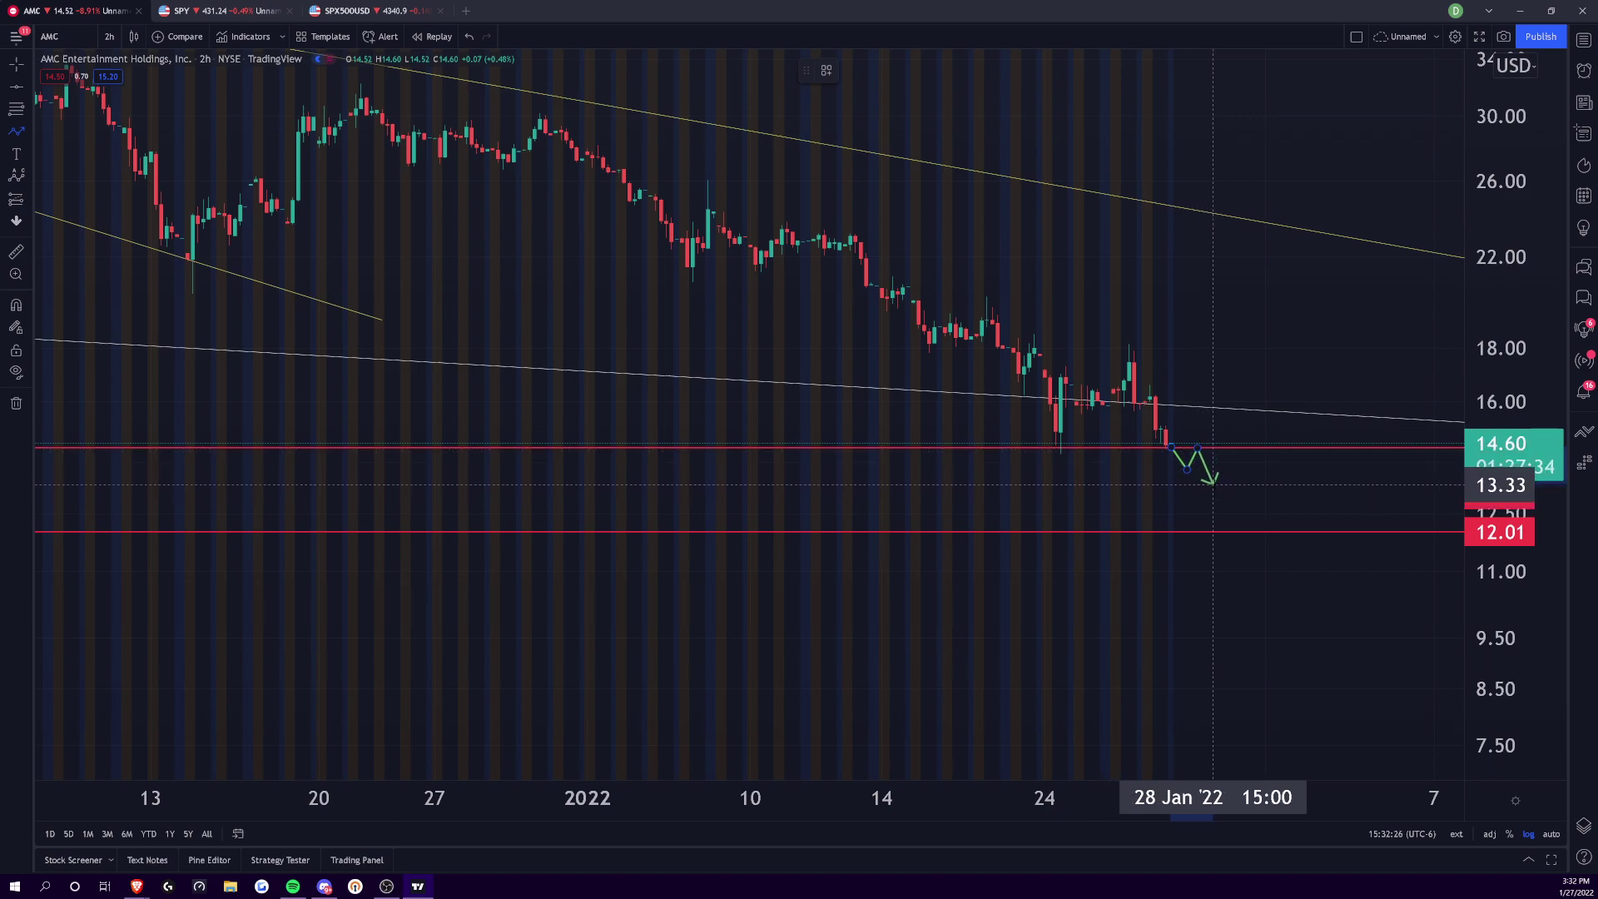
double_click(1213, 482)
scroll(1261, 672, down, 10)
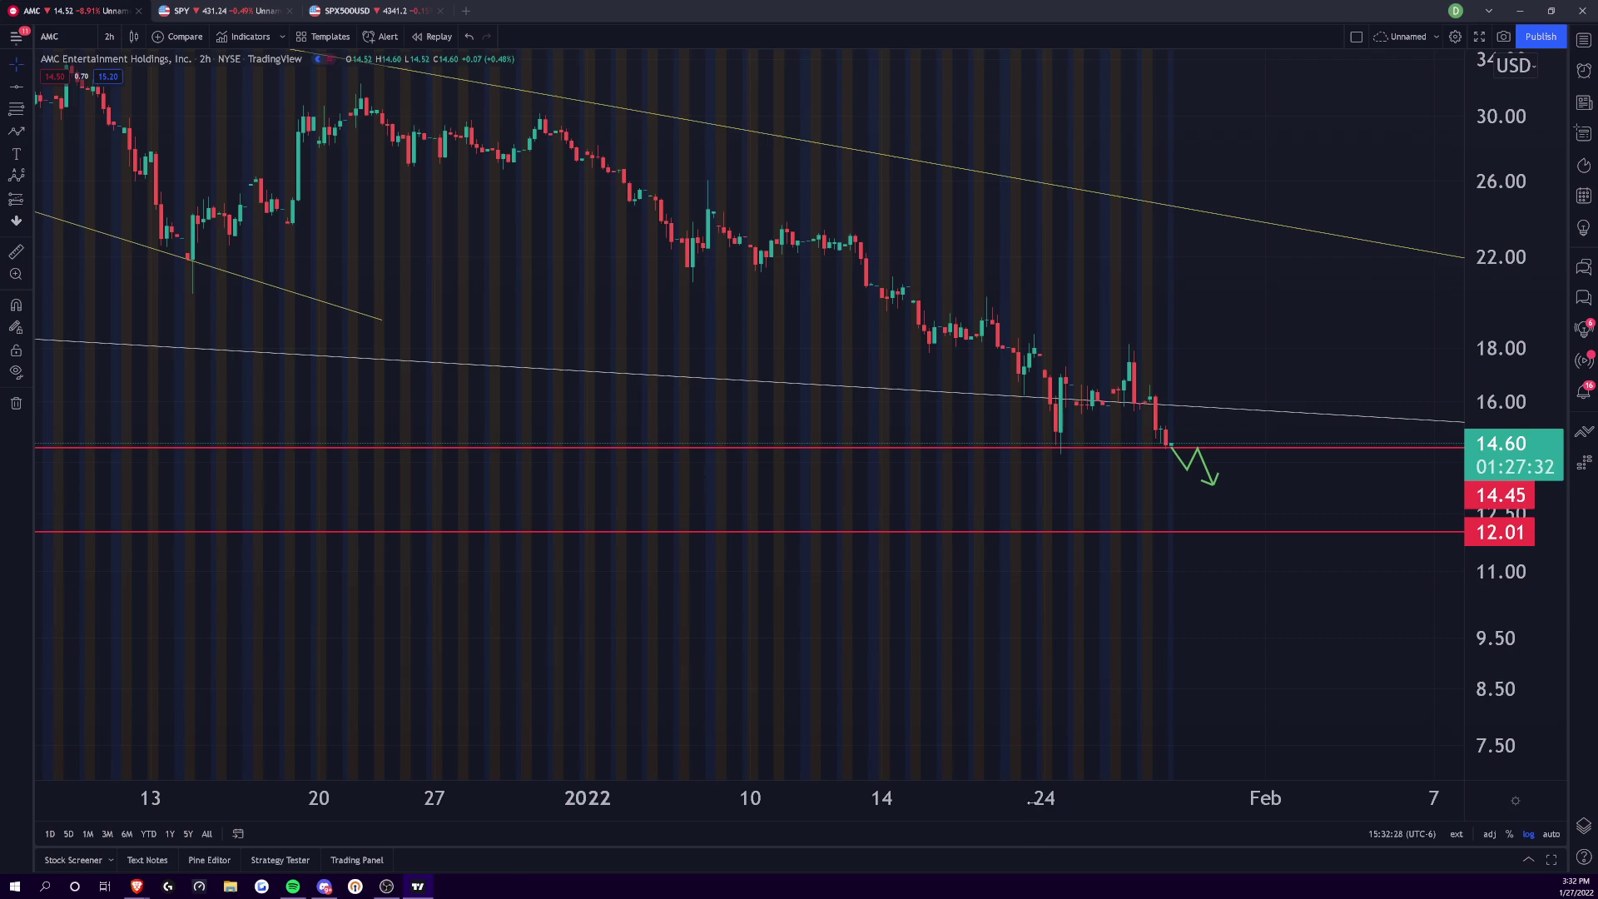
drag(1456, 699, 1454, 733)
drag(1360, 599, 1270, 645)
- Delete the green arrow and both long yellow trend lines
click(1361, 490)
key(Delete)
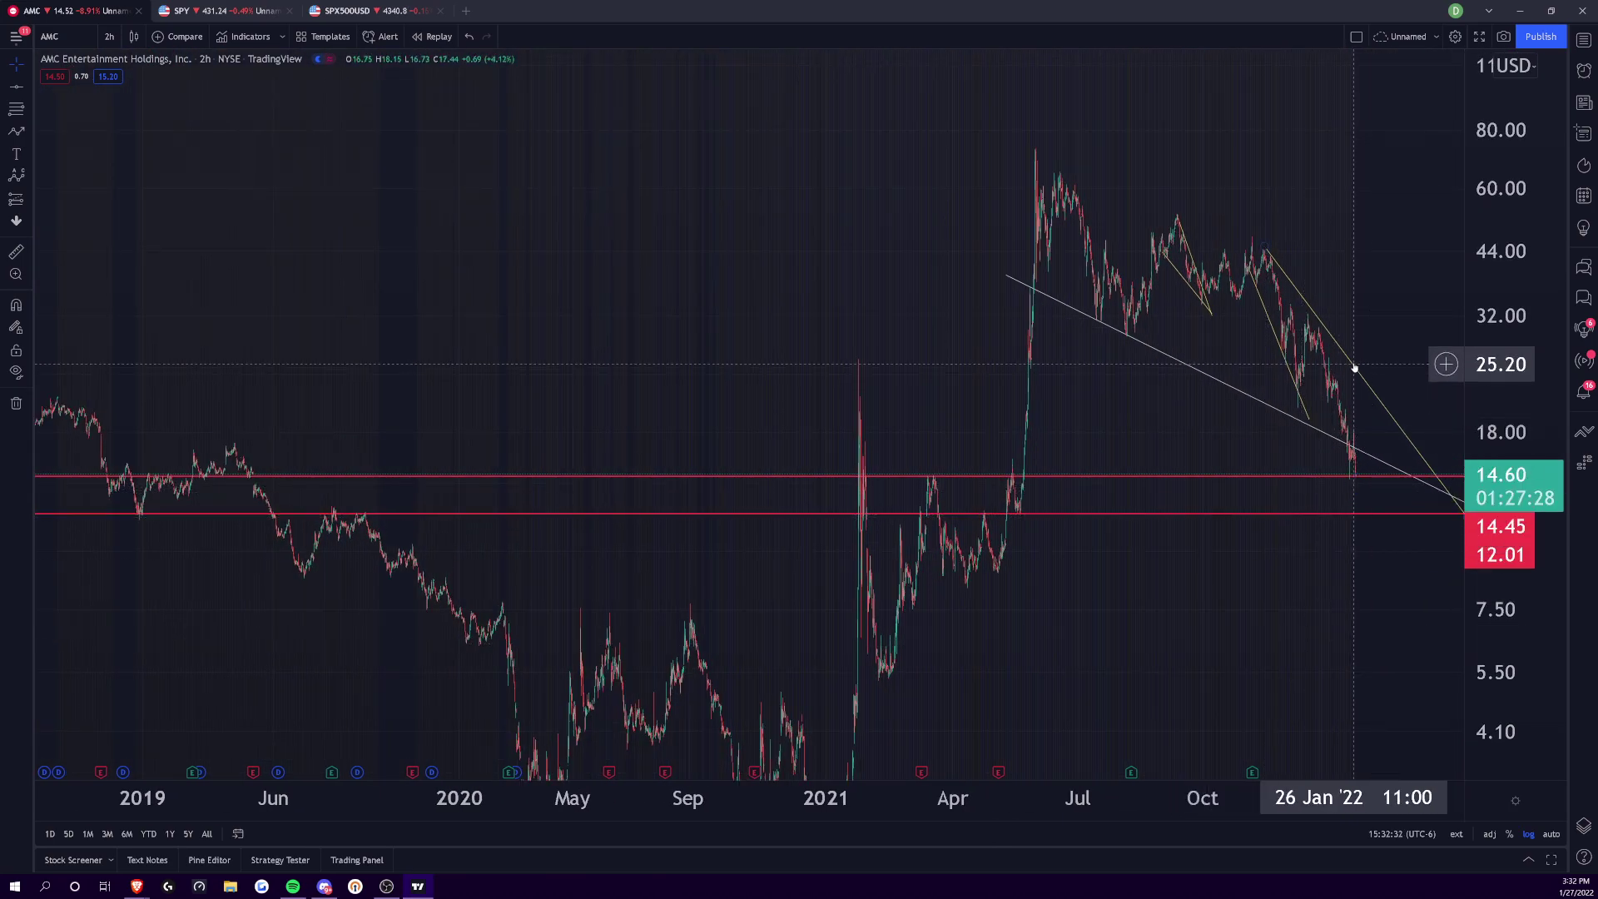
click(1355, 362)
key(Delete)
click(1287, 363)
key(Delete)
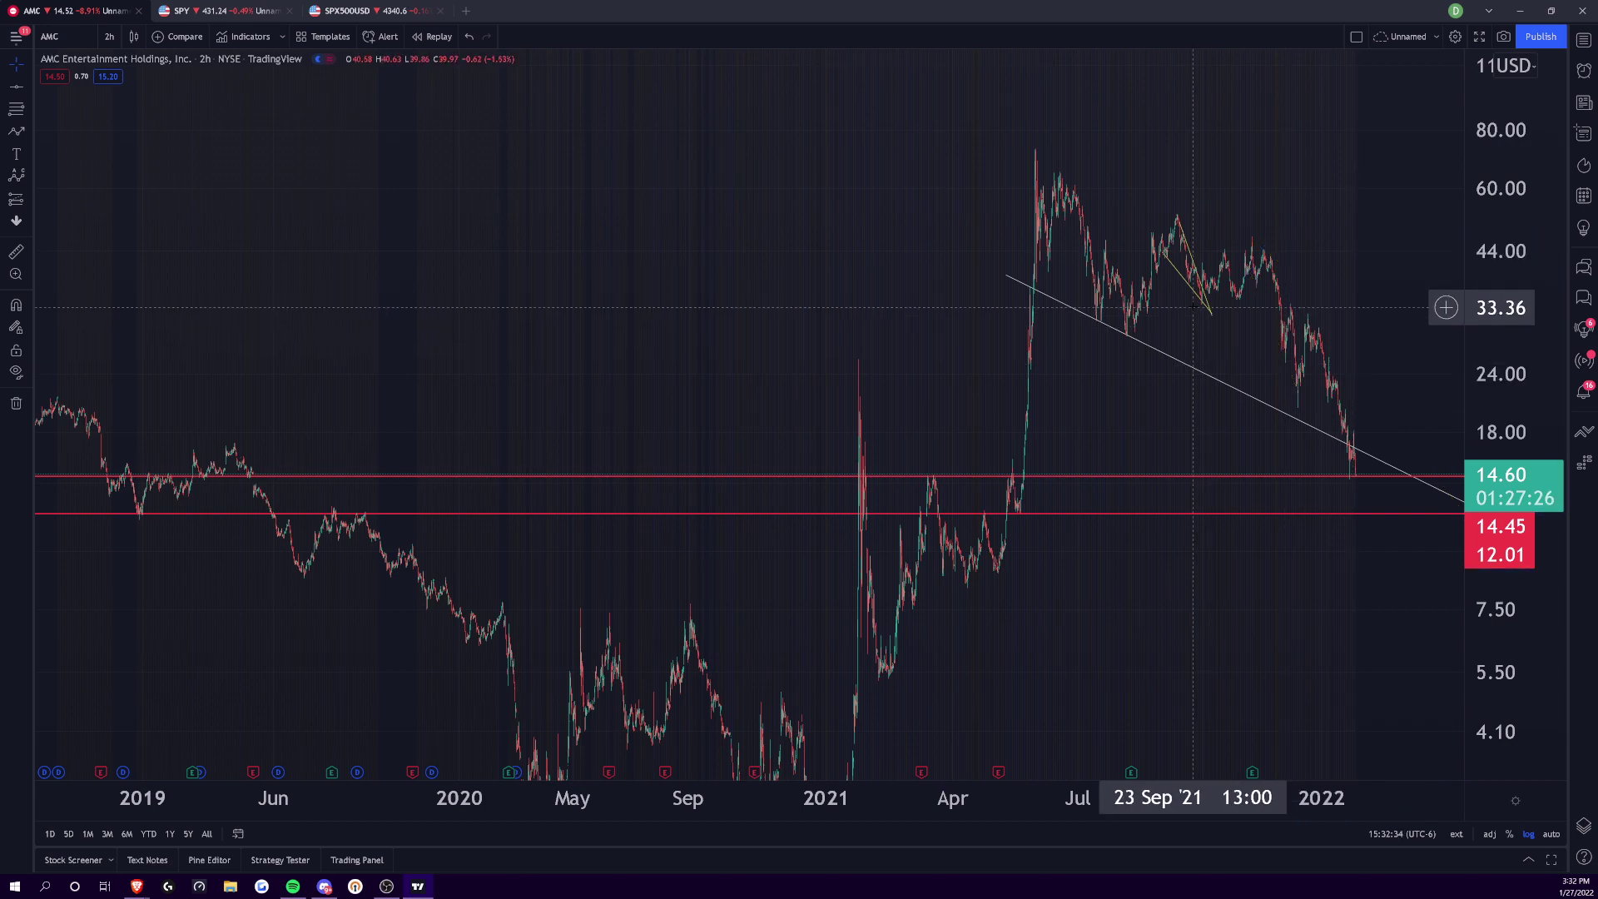
- Delete the short yellow line near the September peak and compress the price scale
click(1196, 271)
key(Delete)
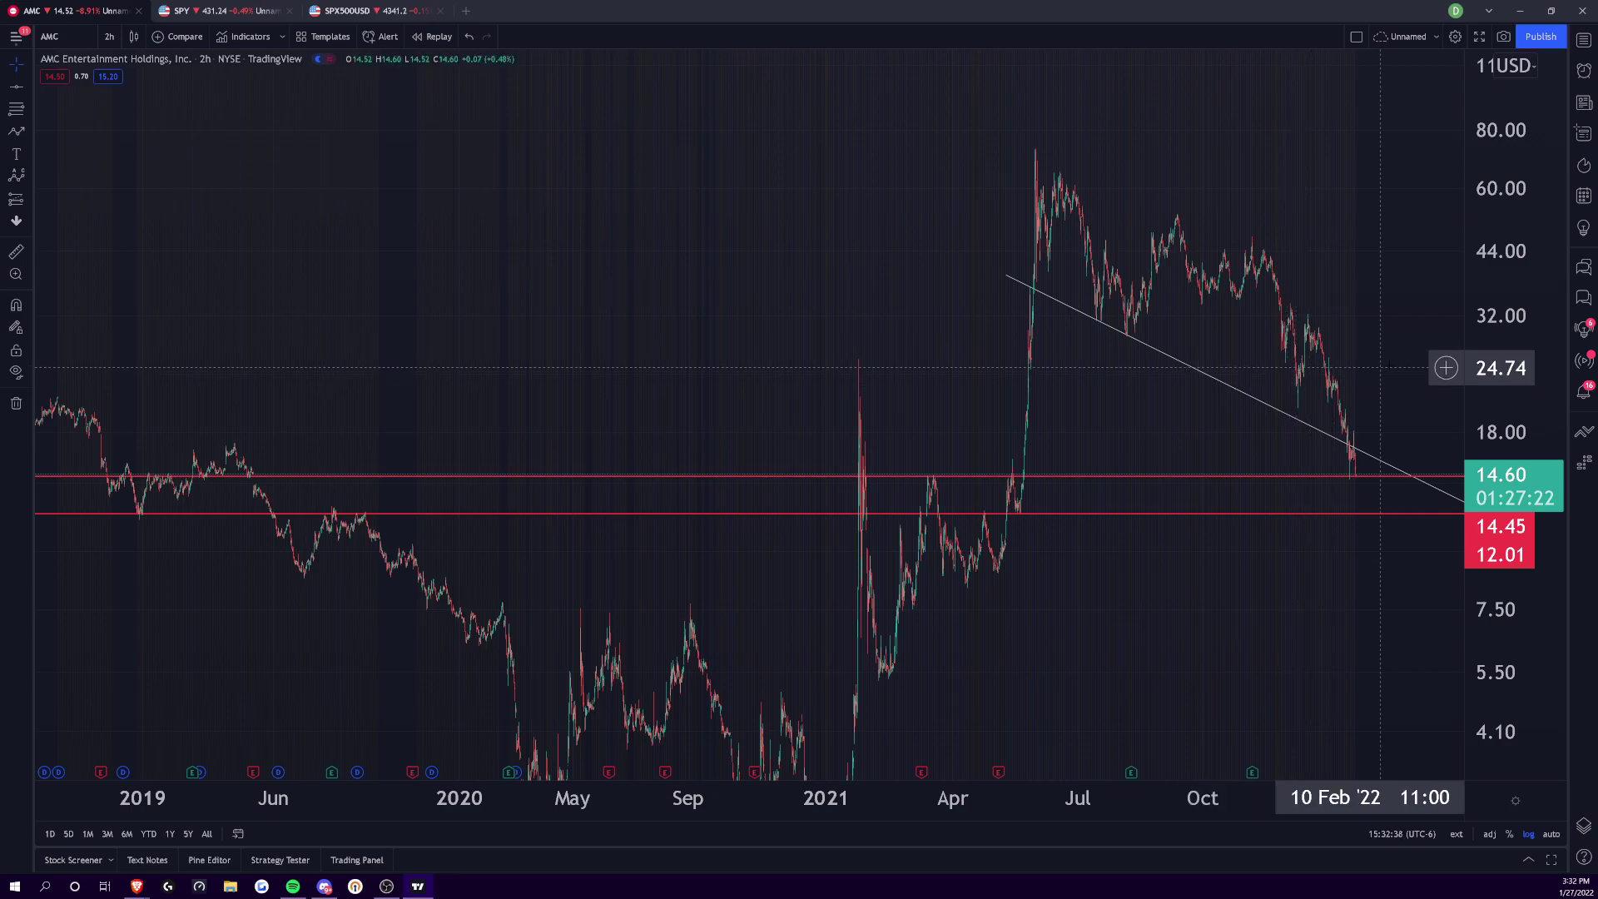
drag(1515, 336, 1373, 703)
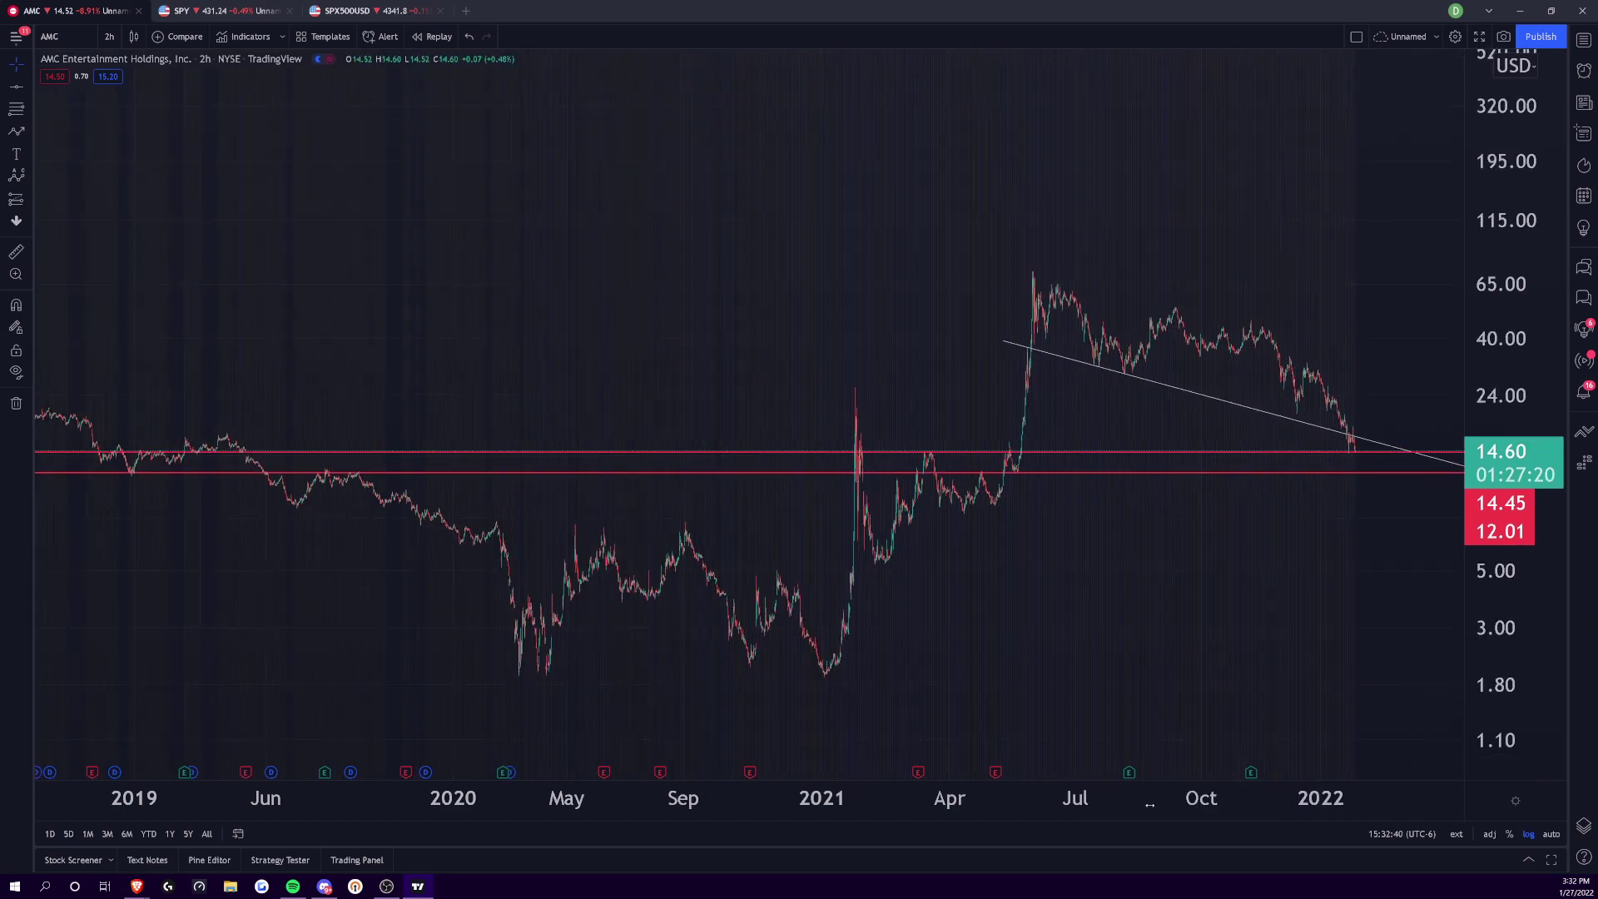
scroll(873, 753, up, 5)
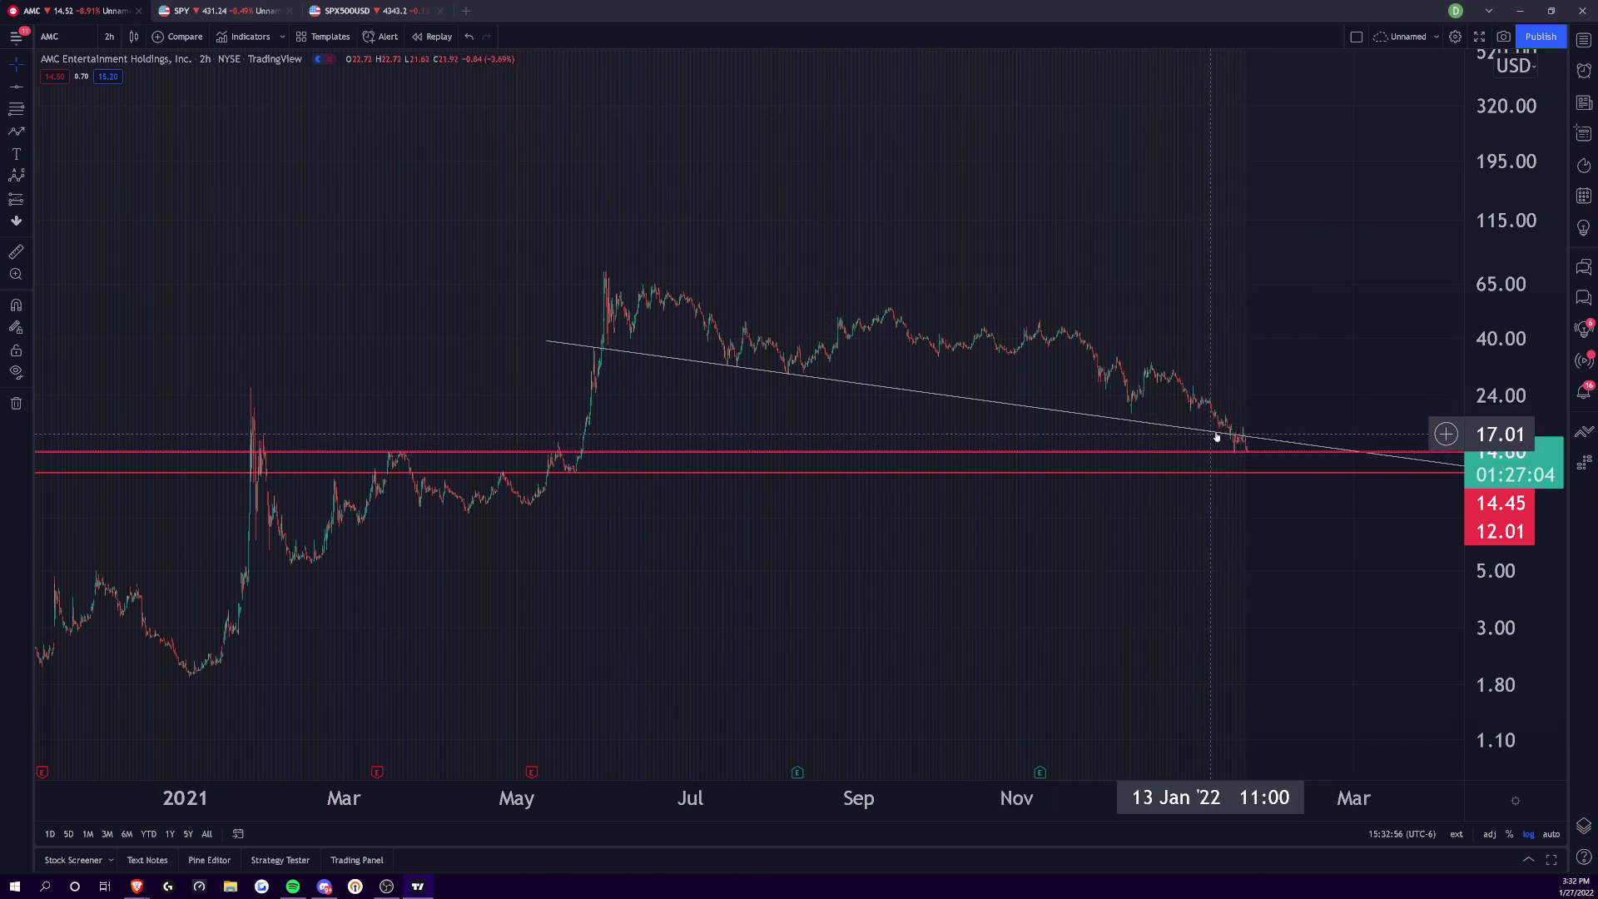
- Draw a green down arrow under SPY's falling trendline and remove the trial up arrow from AMC
click(8, 128)
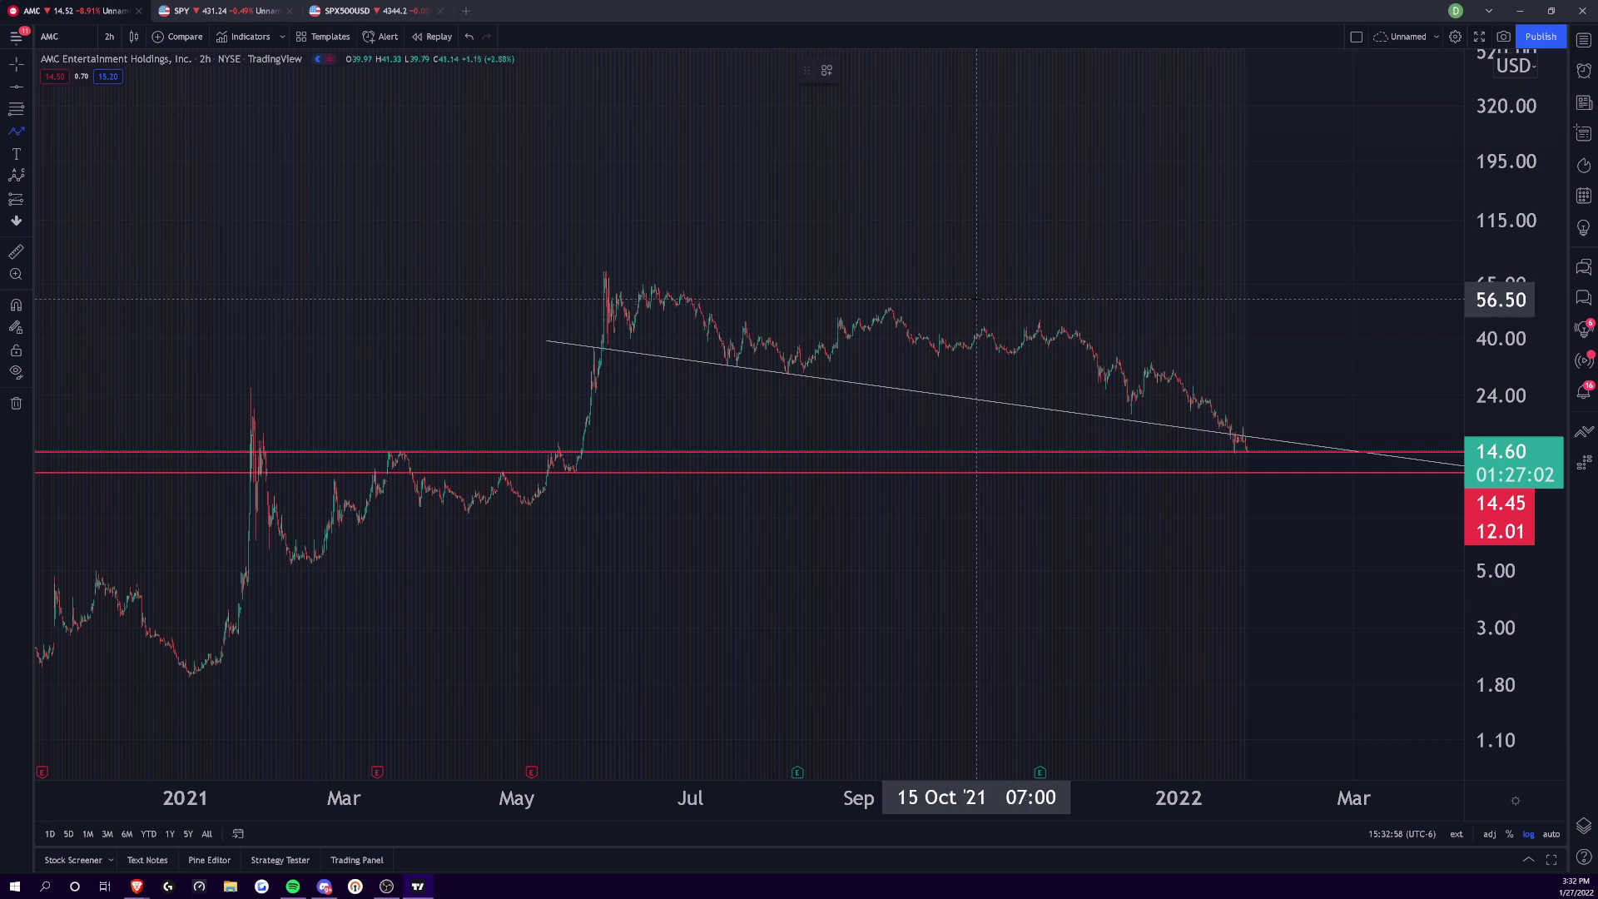
drag(1250, 450, 1257, 370)
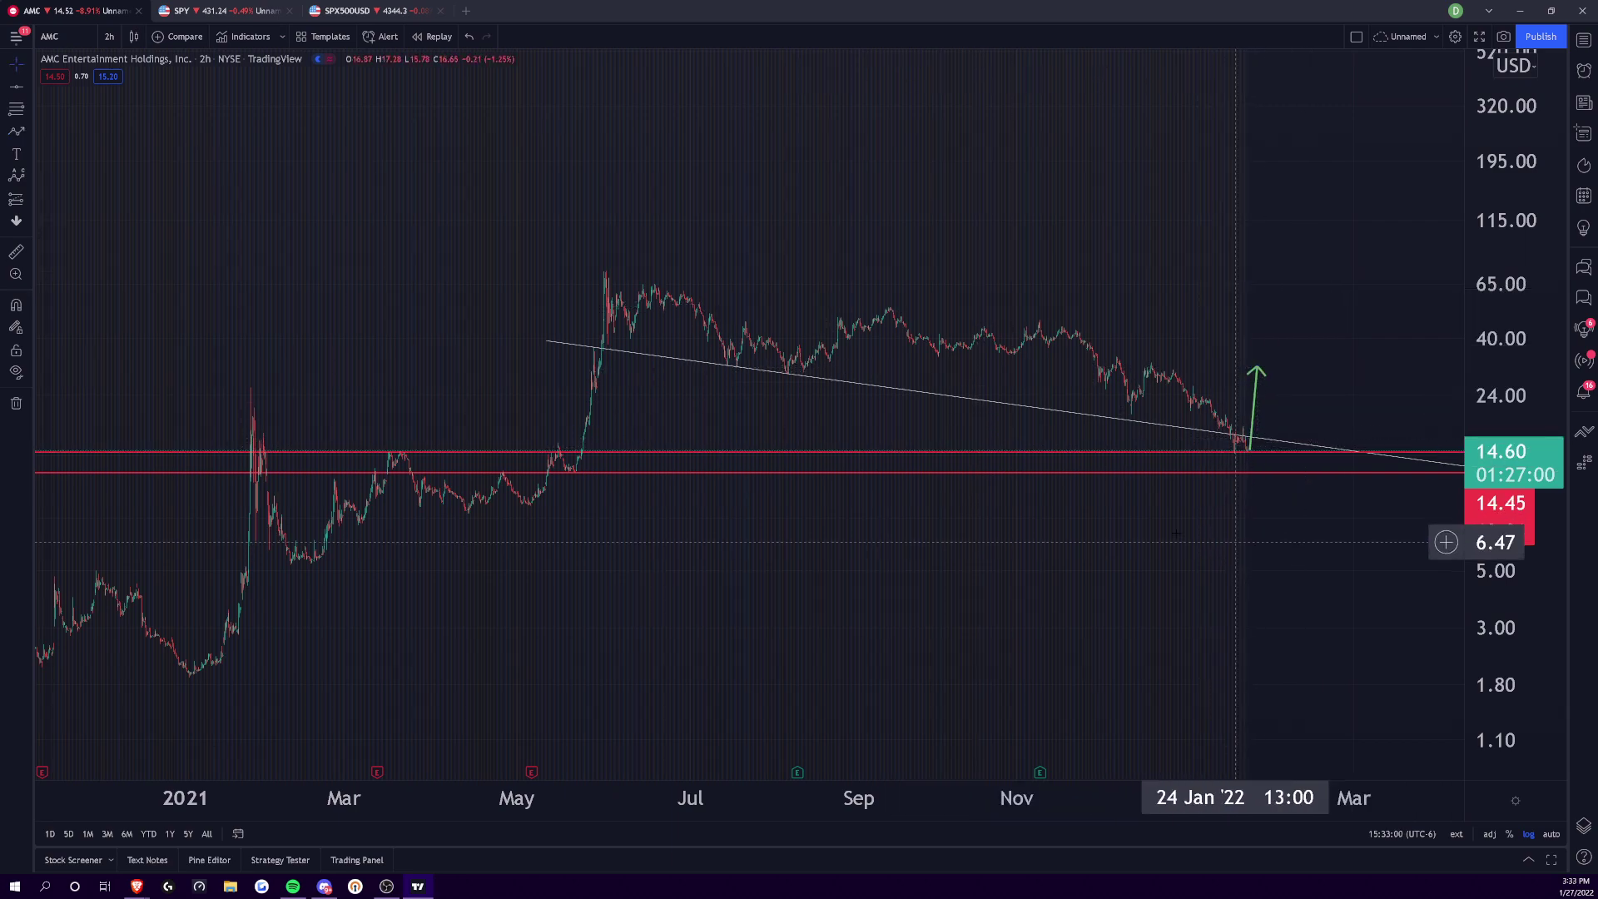
click(170, 10)
click(16, 131)
drag(1129, 376, 1182, 533)
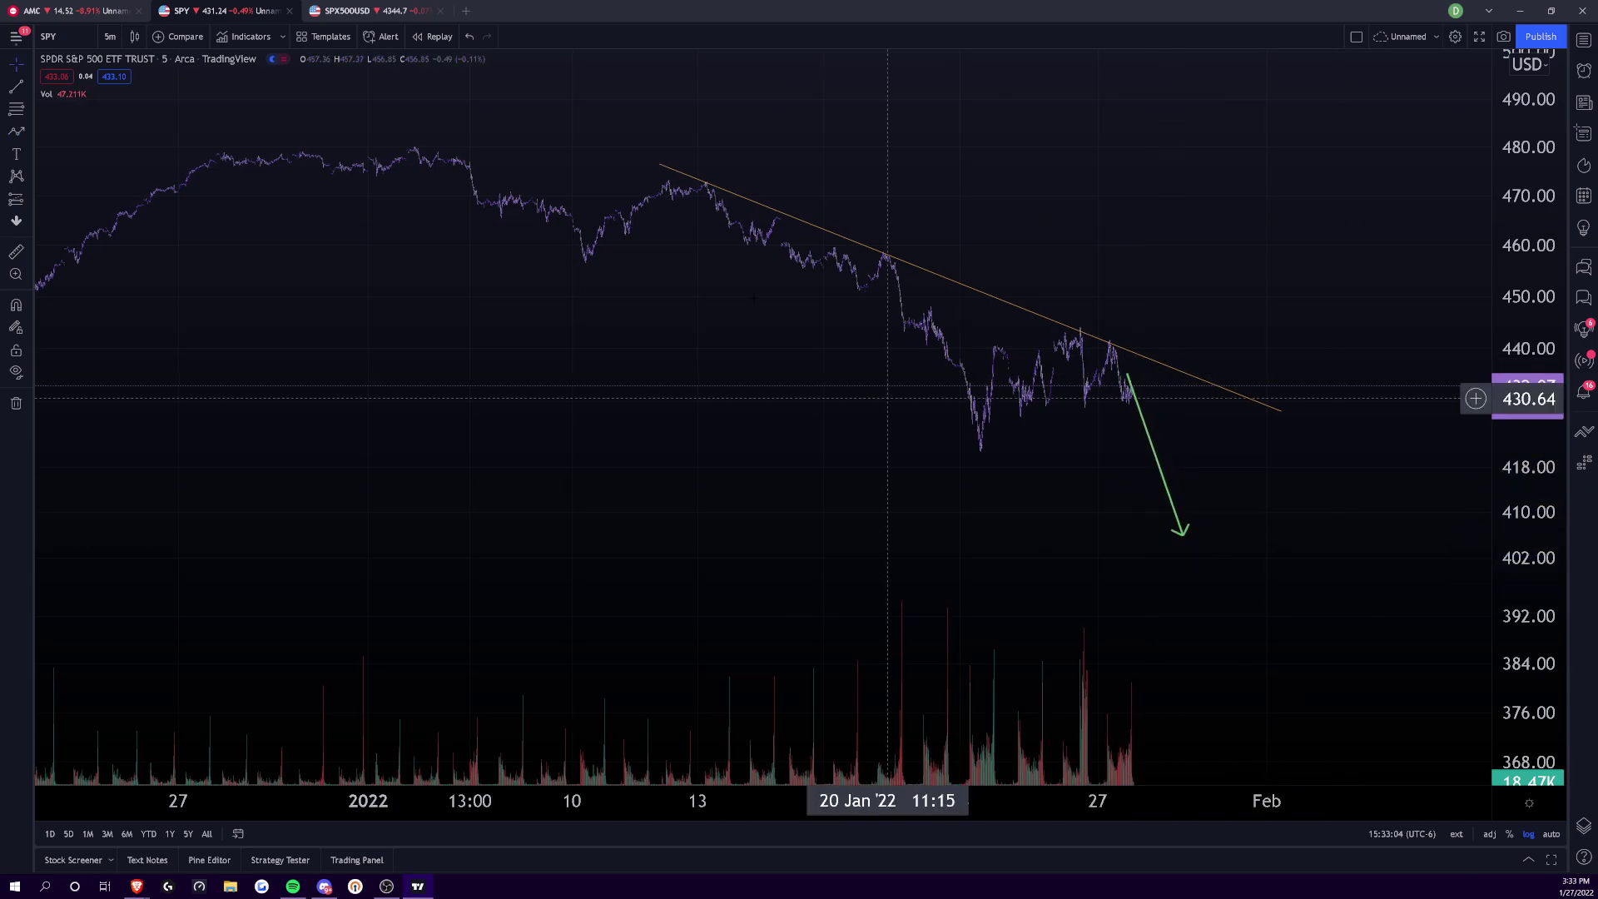
click(75, 11)
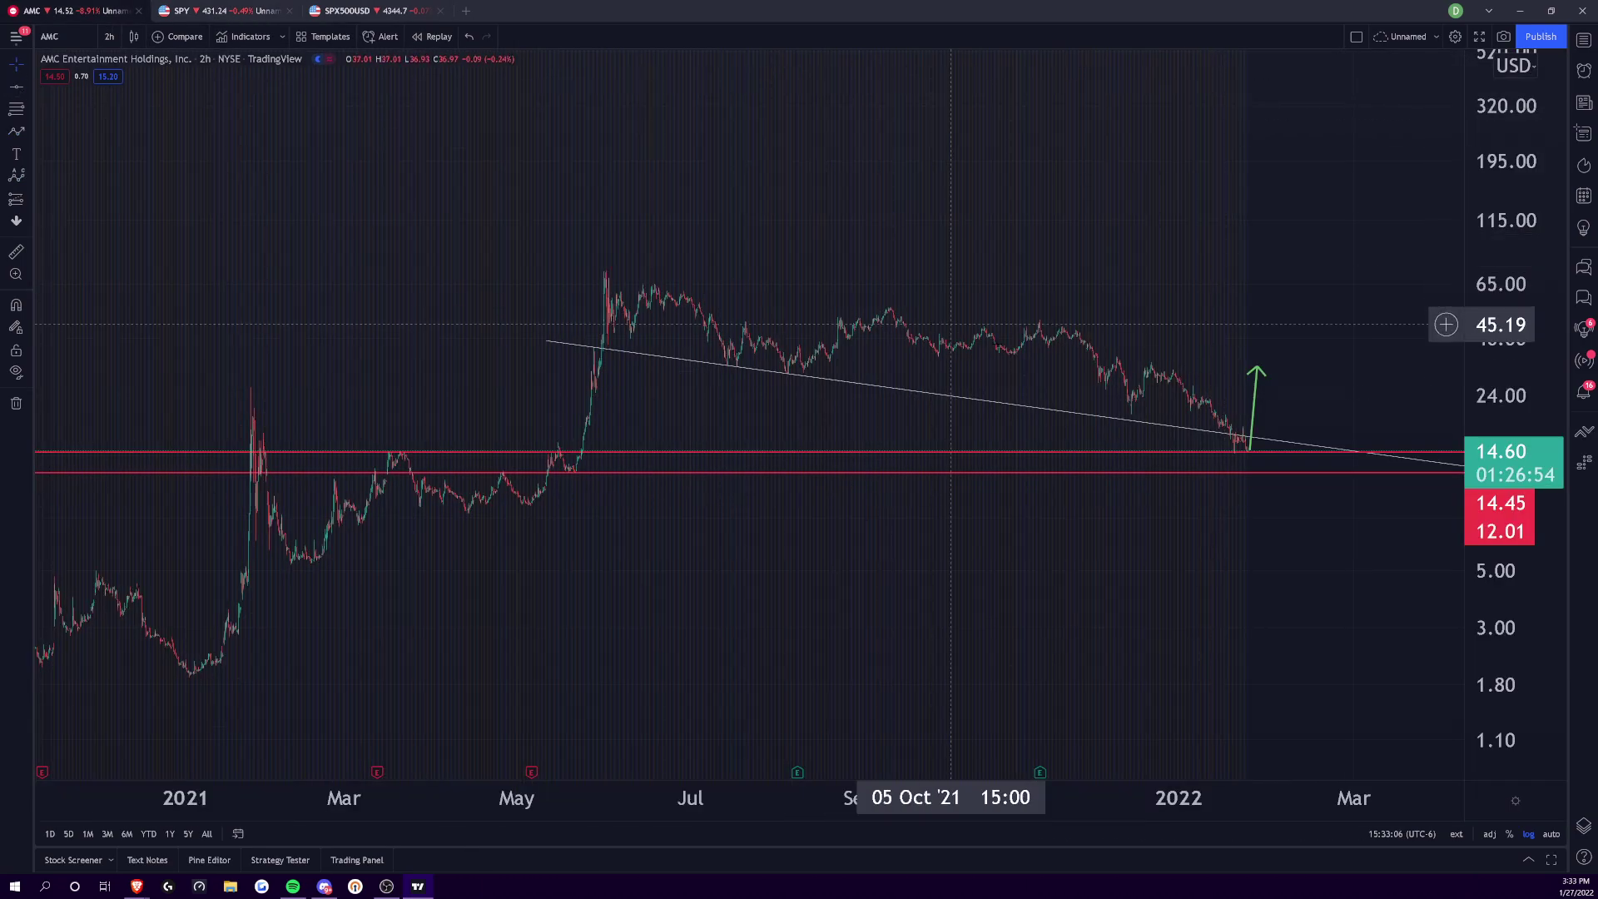
key(Delete)
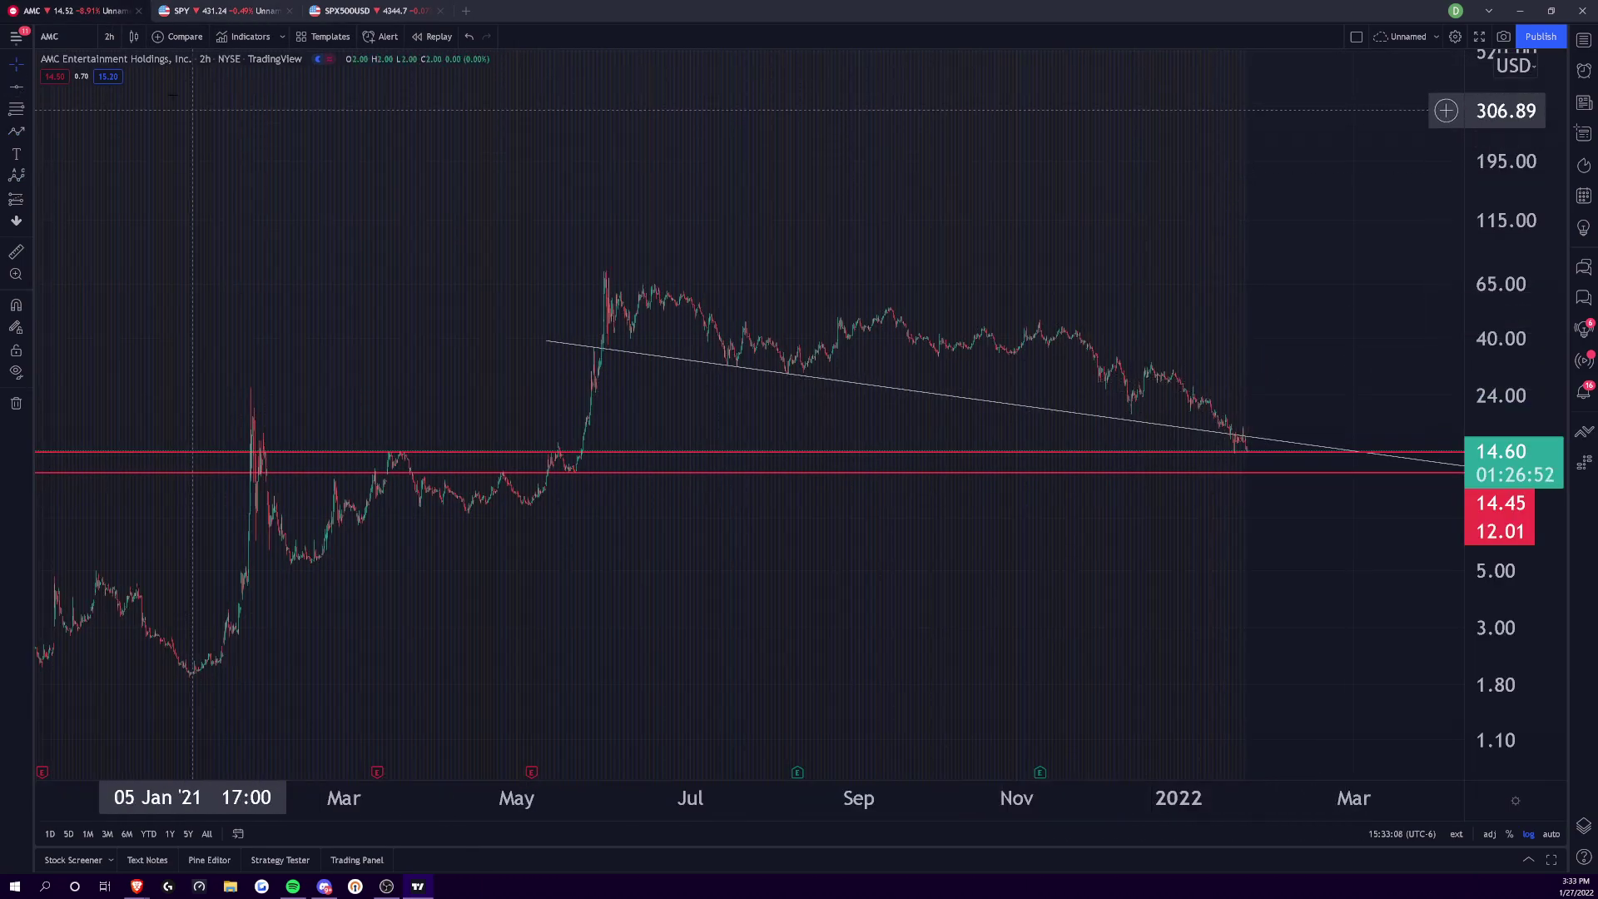
click(16, 131)
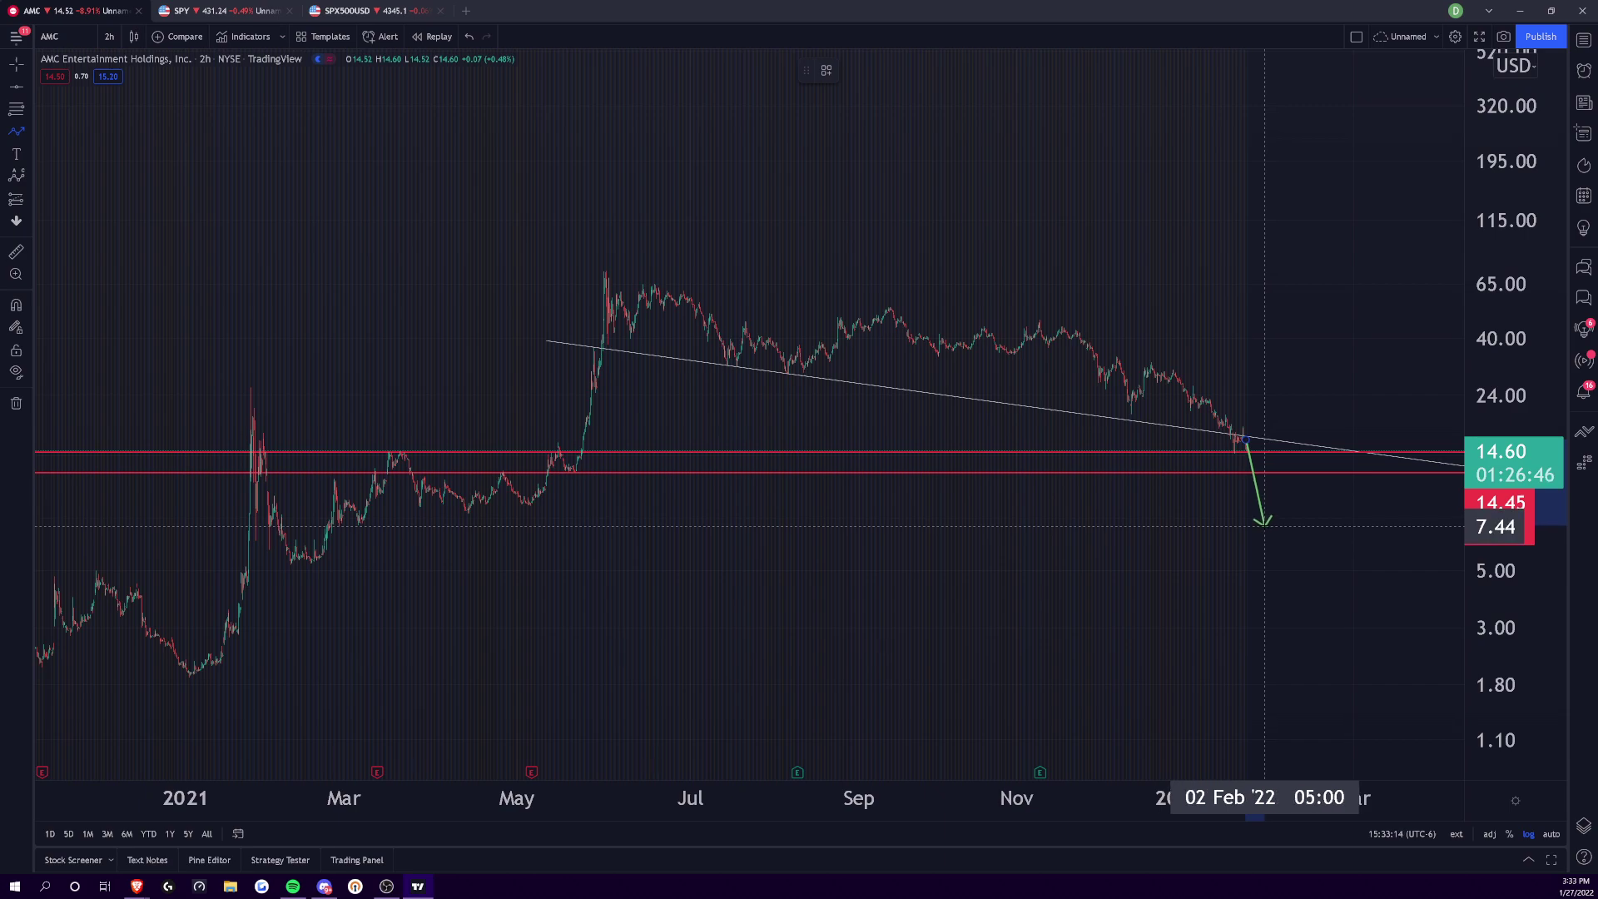
click(1265, 525)
click(1278, 480)
click(1297, 516)
double_click(1321, 391)
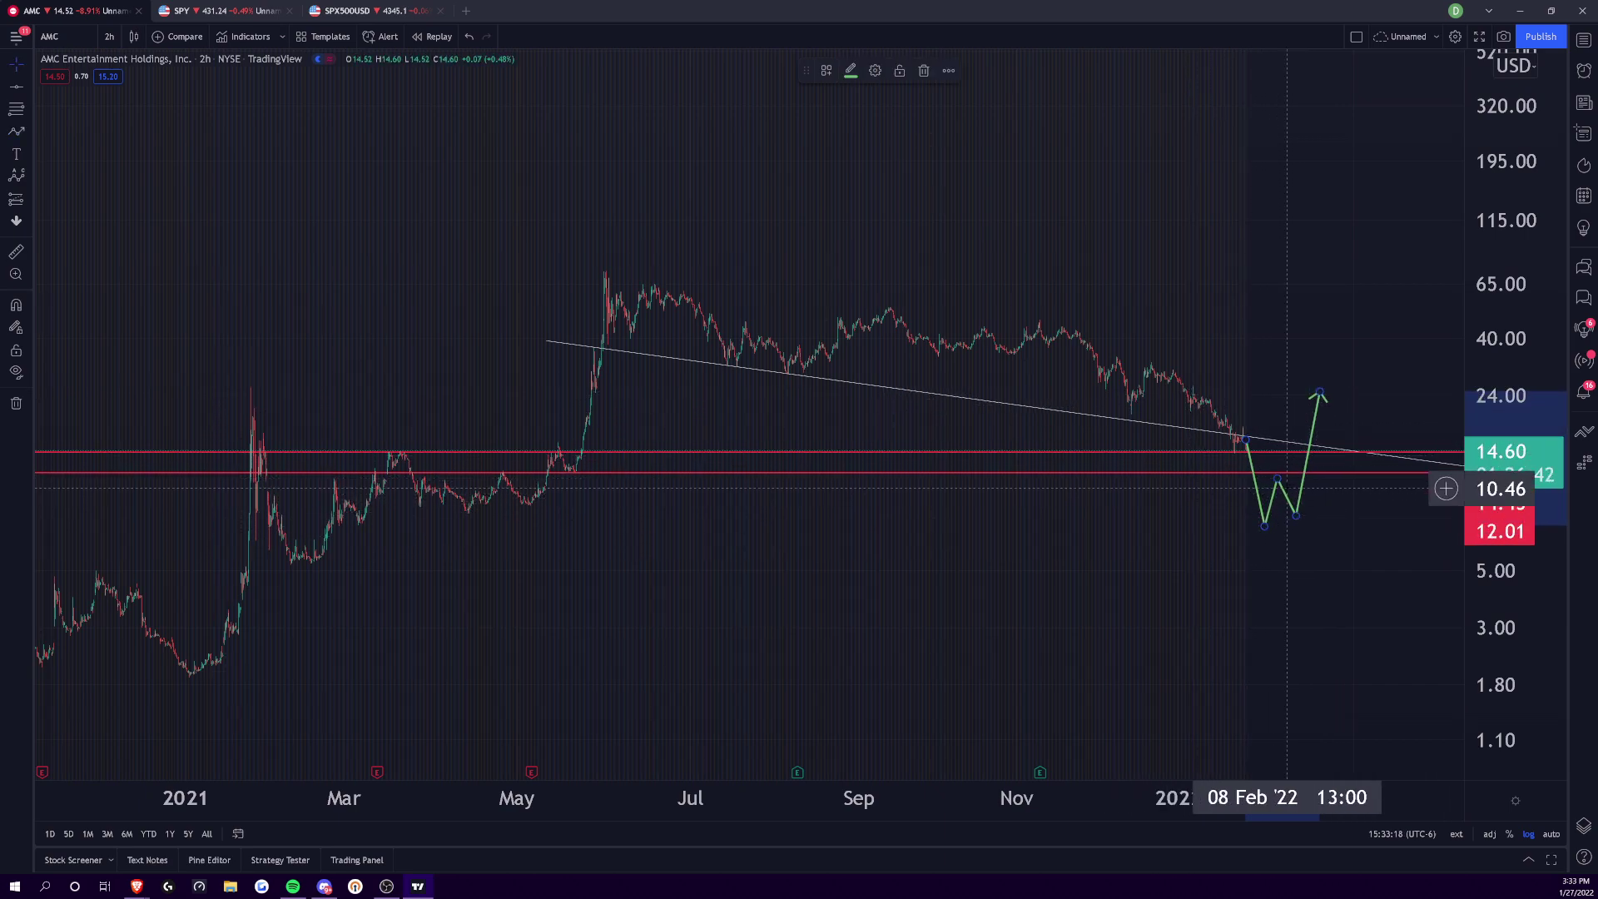
key(Delete)
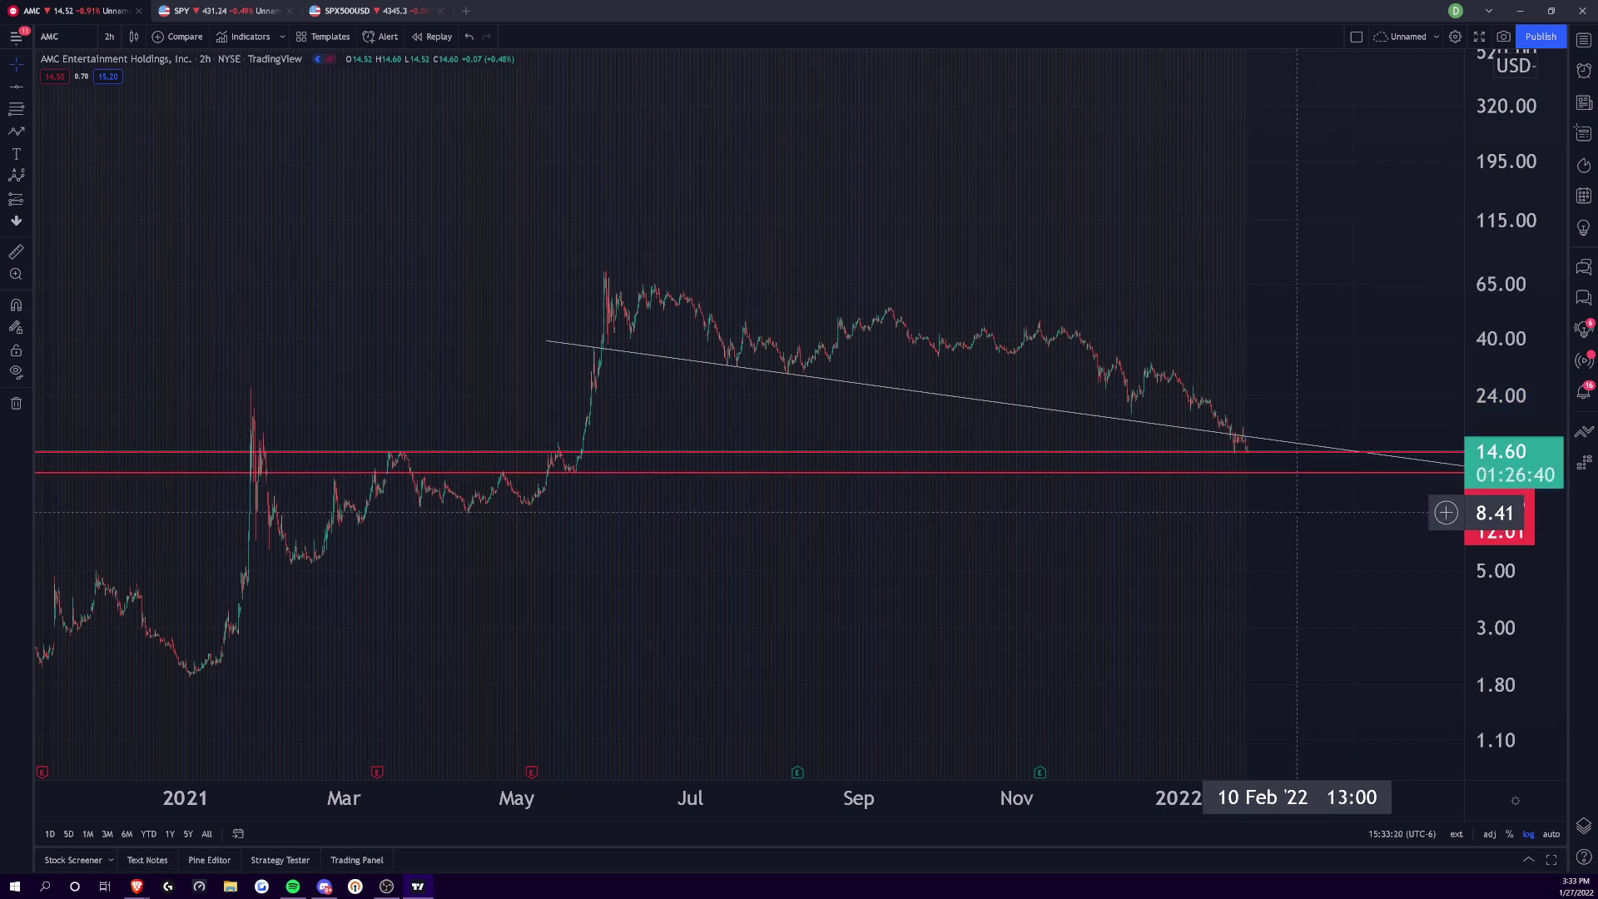
drag(1543, 586, 1536, 491)
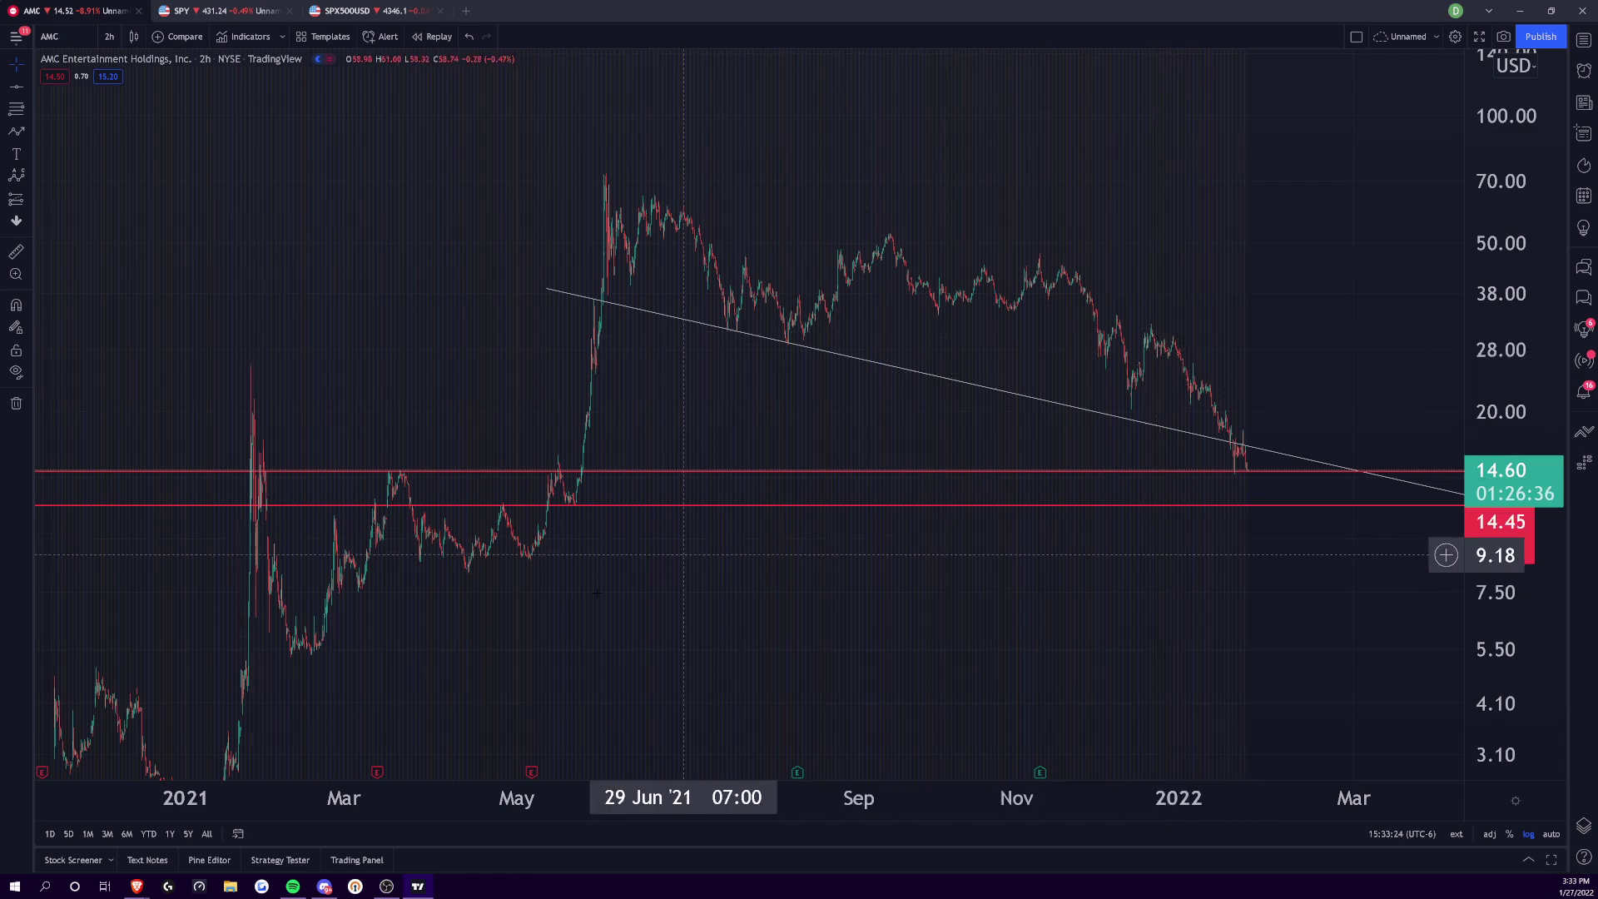
drag(438, 670, 575, 657)
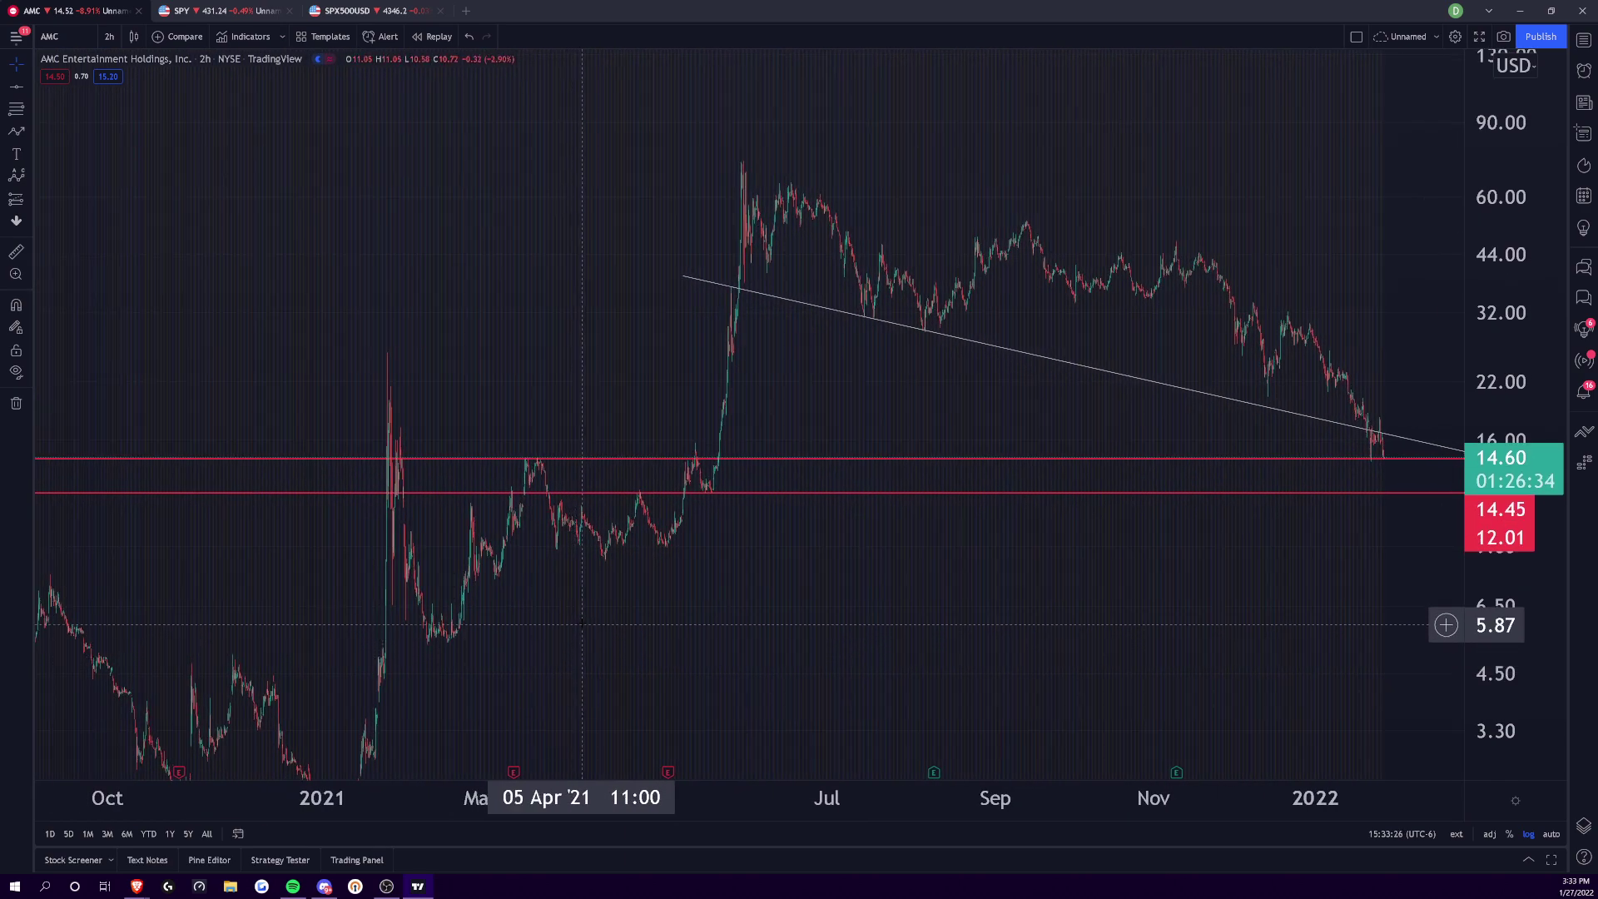
drag(529, 597, 440, 559)
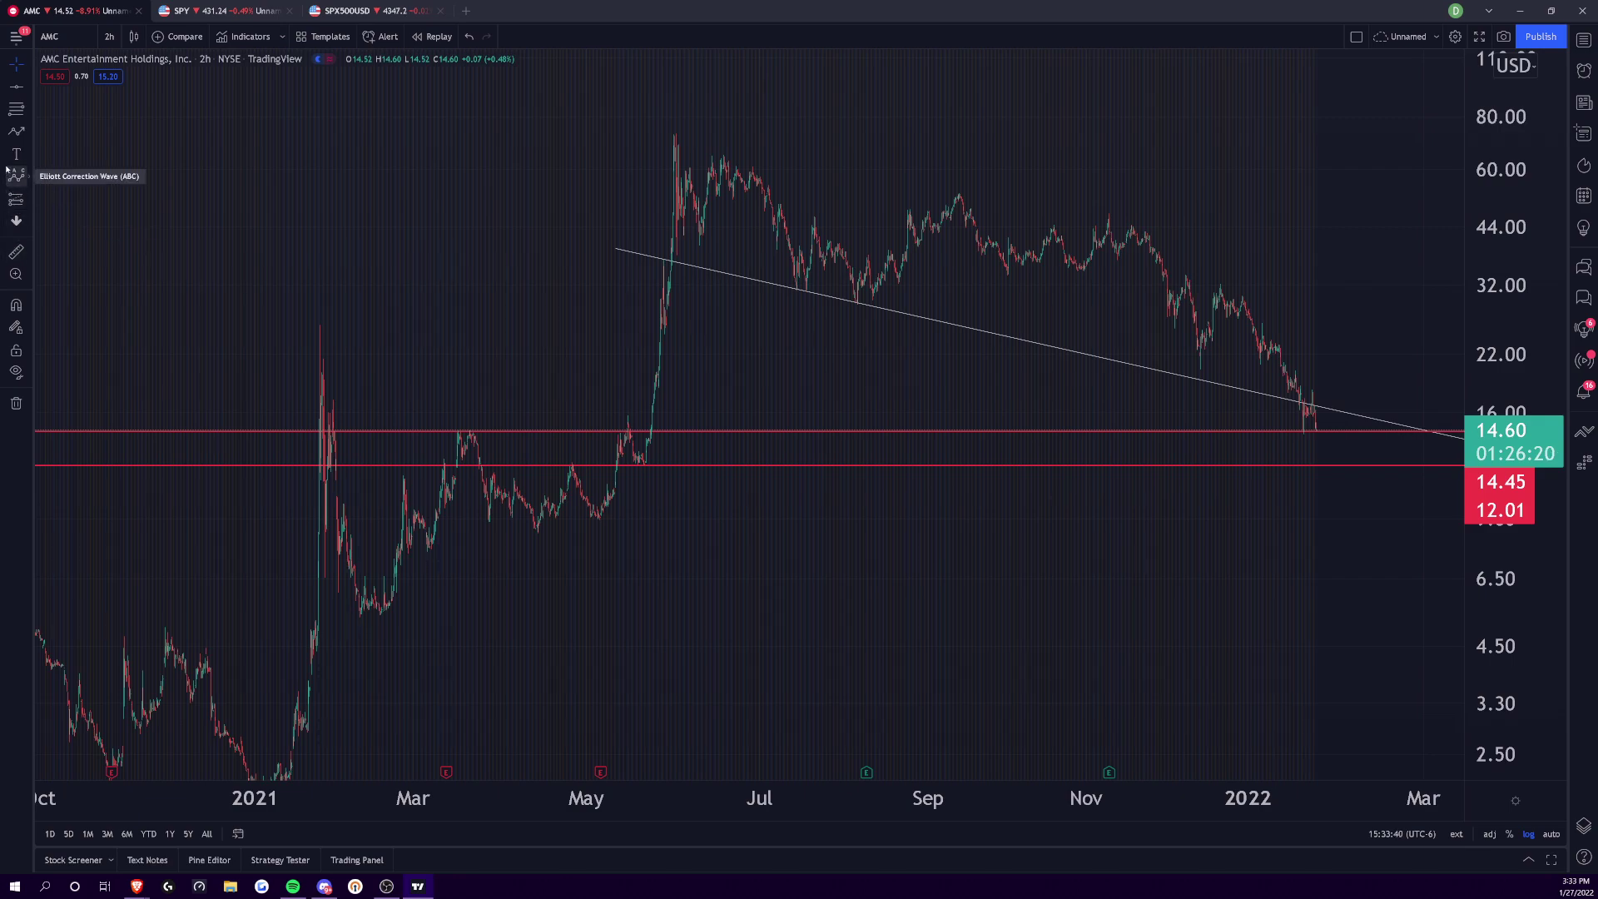
- Place a trial Fibonacci retracement anchored at the December 2020 low, then delete it
click(29, 131)
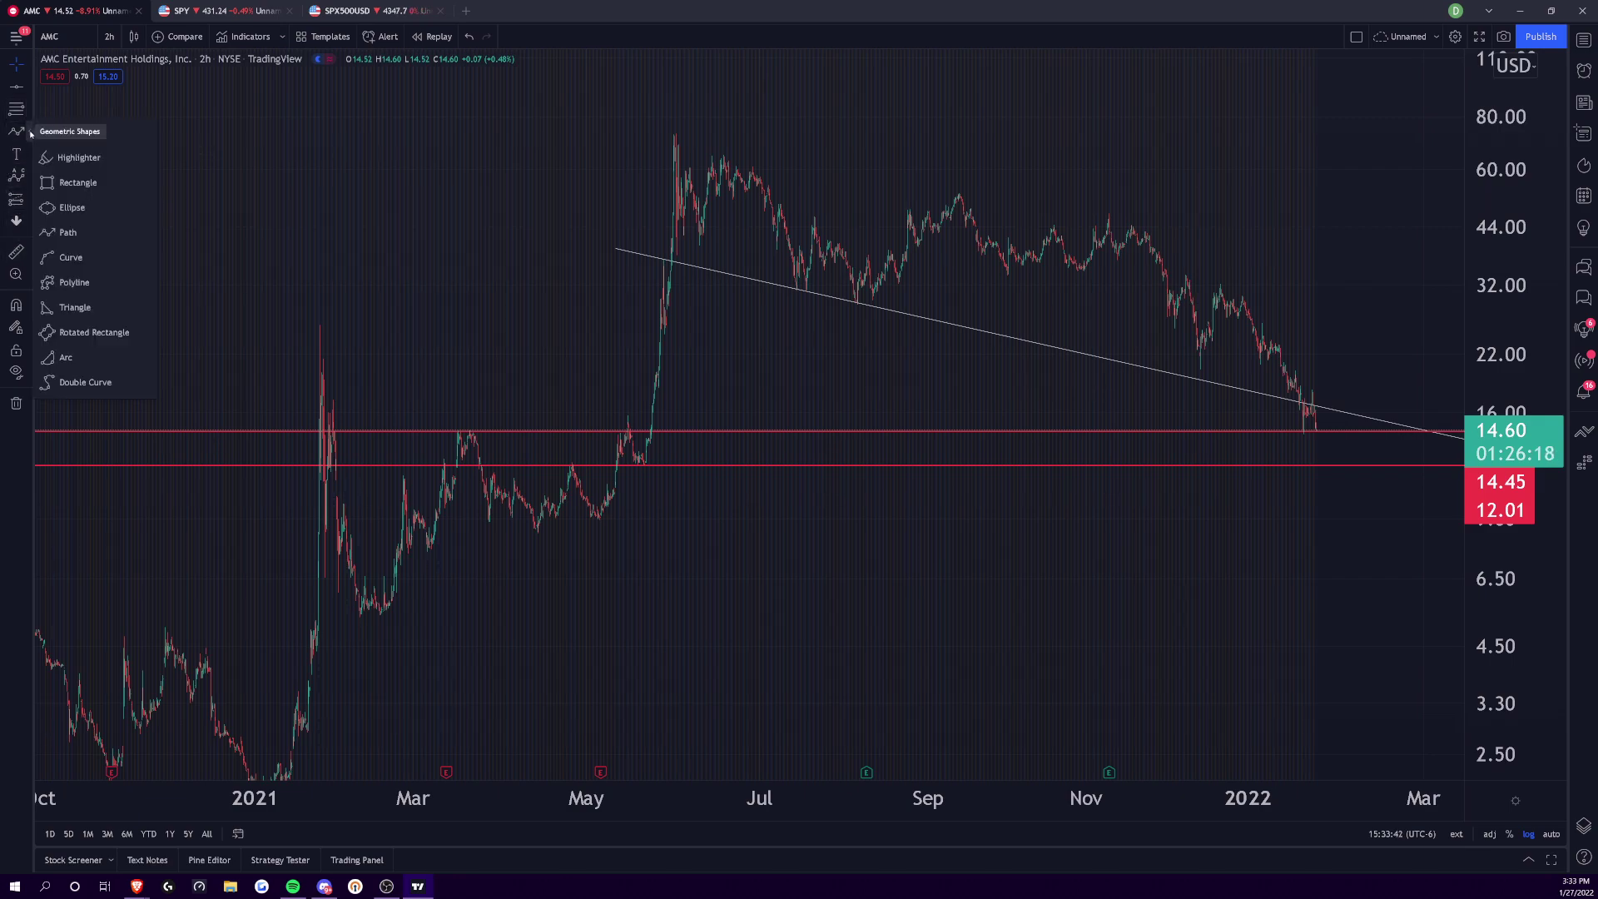
drag(554, 510, 616, 342)
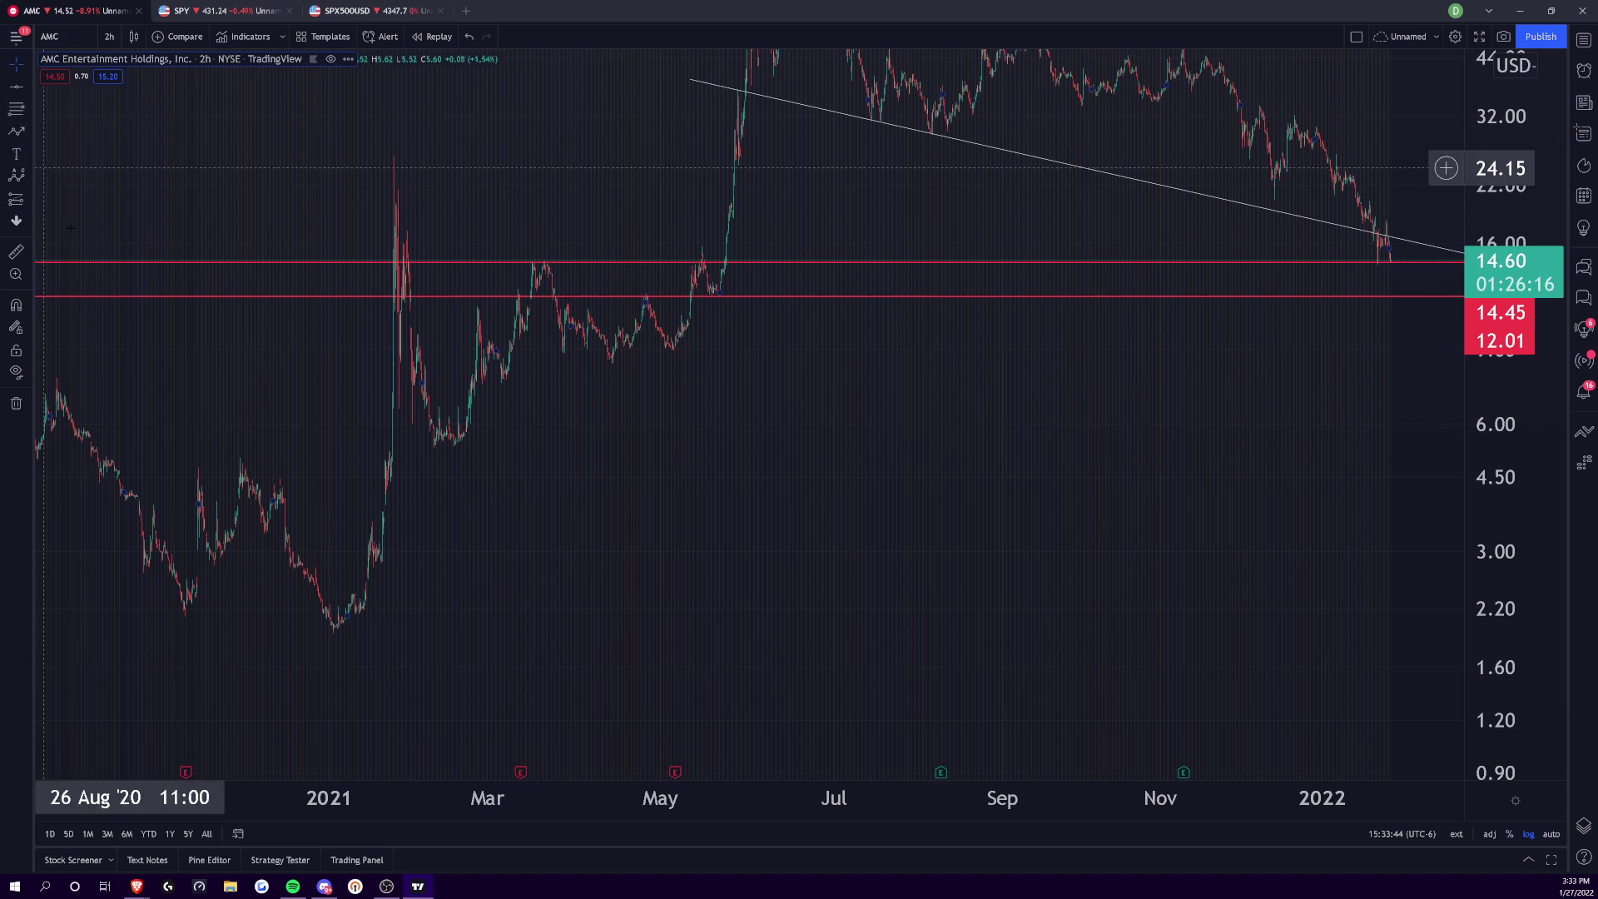
click(16, 109)
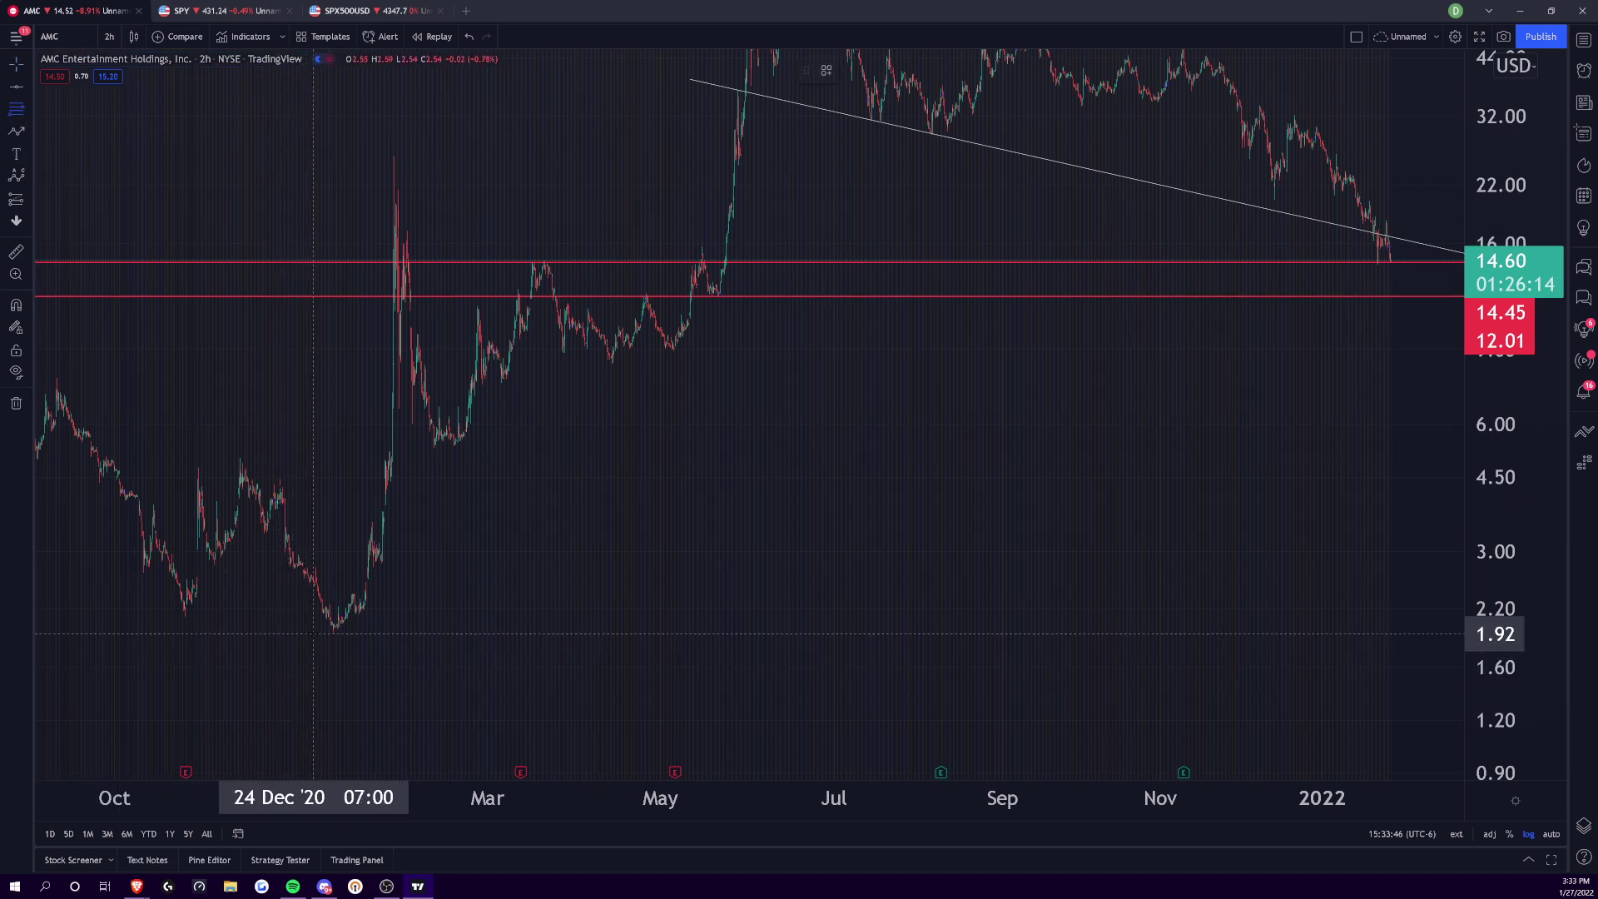
click(313, 634)
drag(1022, 464, 937, 545)
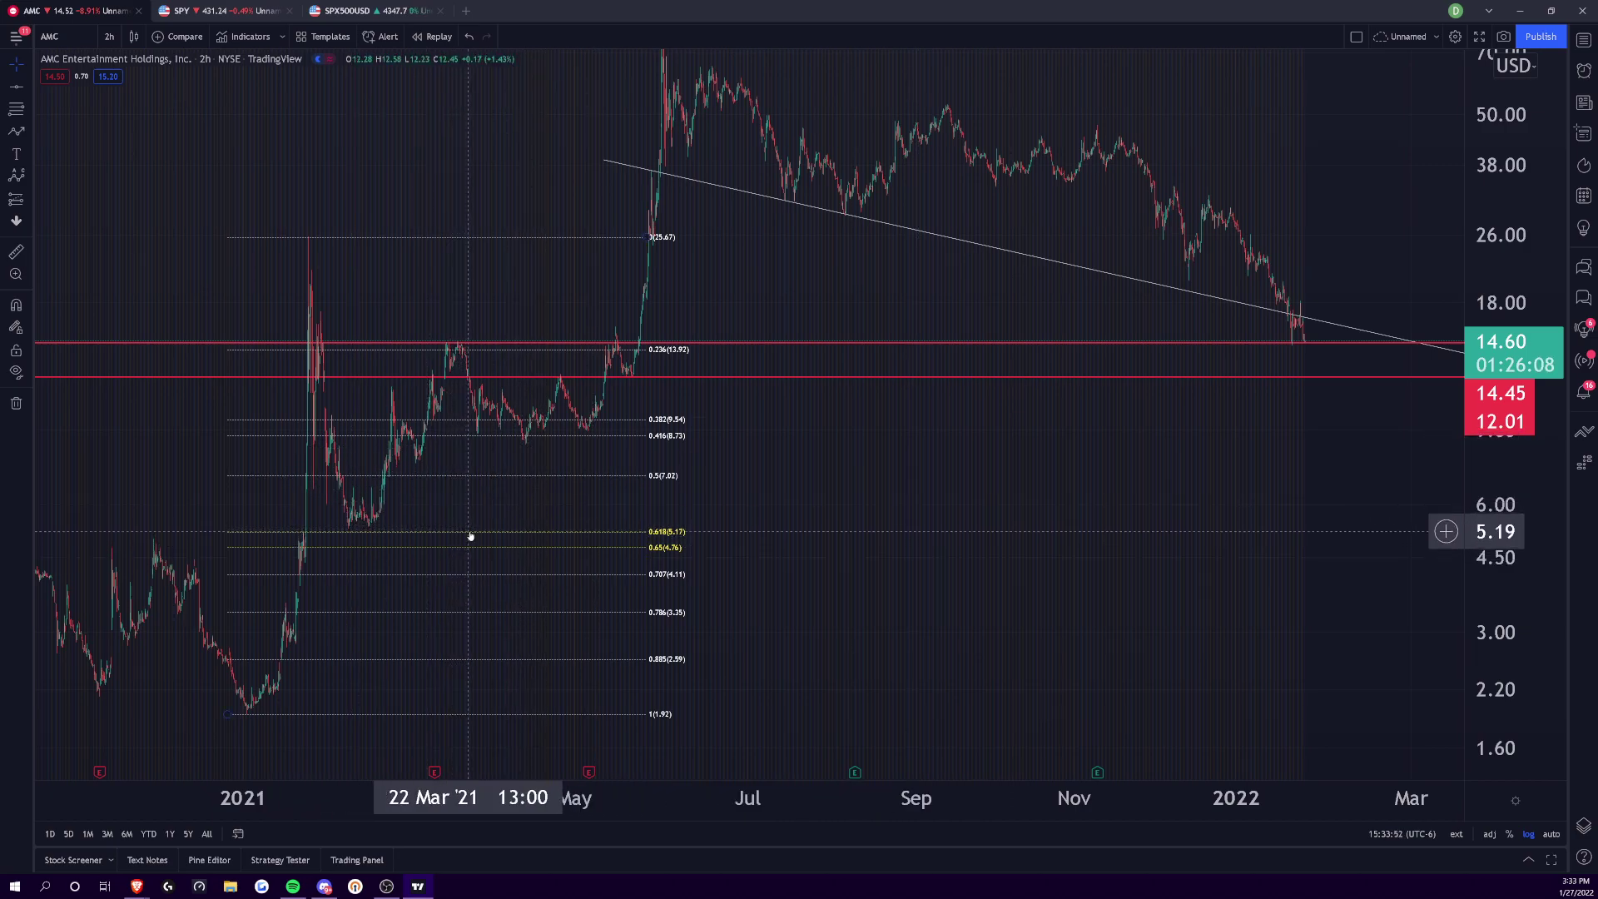
key(Delete)
- Redraw the retracement from the 5.28 February 2021 low, raising its top anchor from 69.62 to 72.73
click(15, 109)
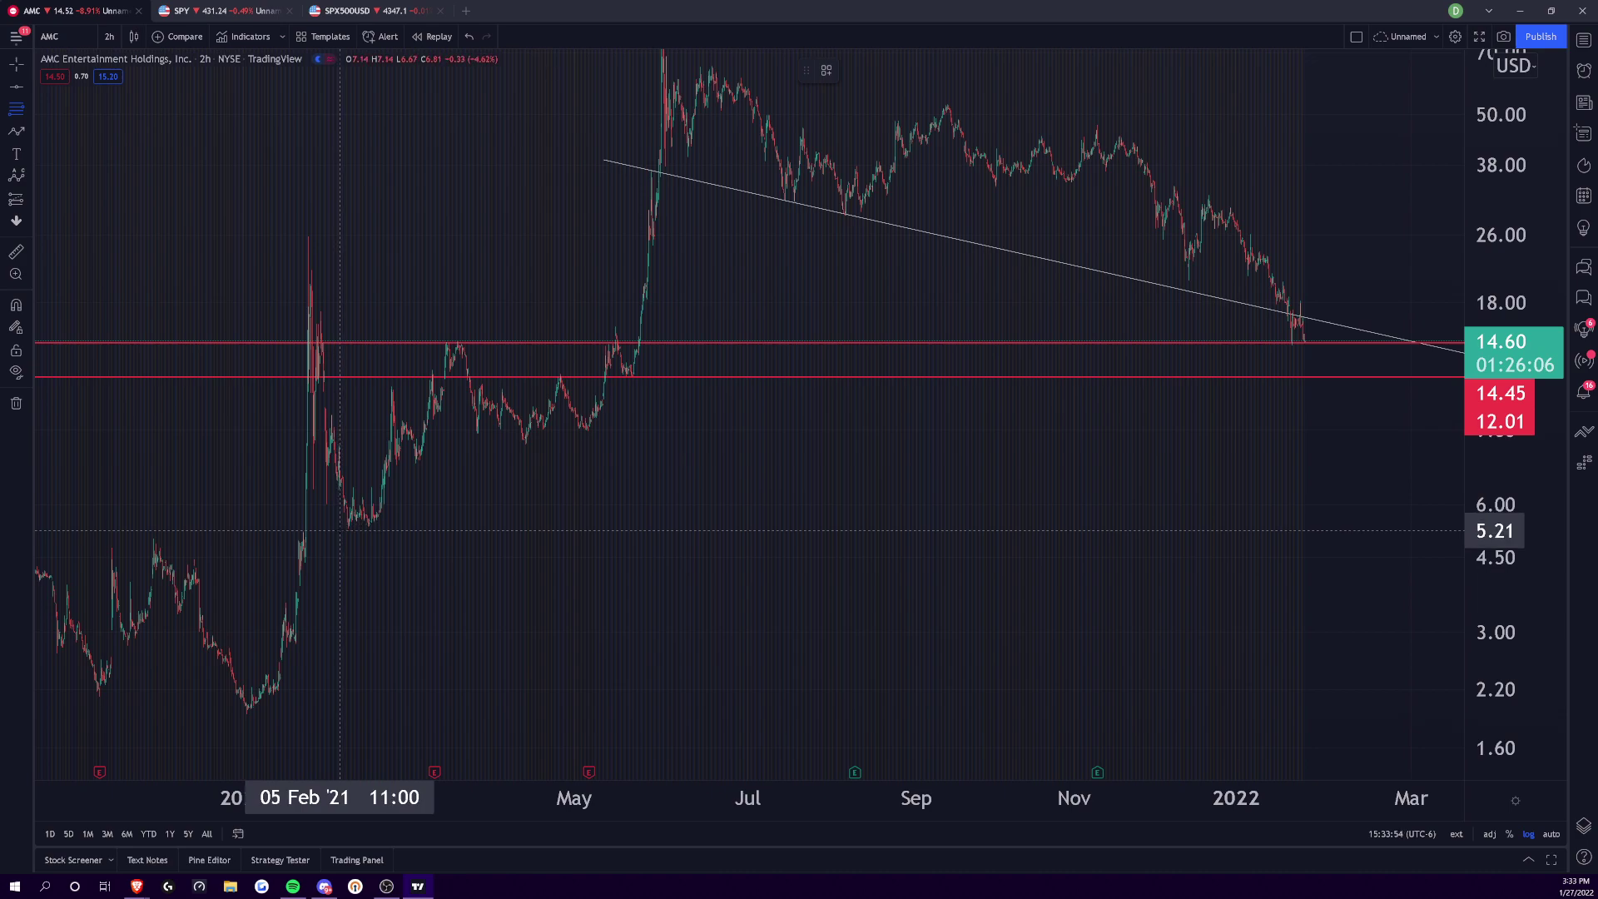
drag(343, 528, 1353, 57)
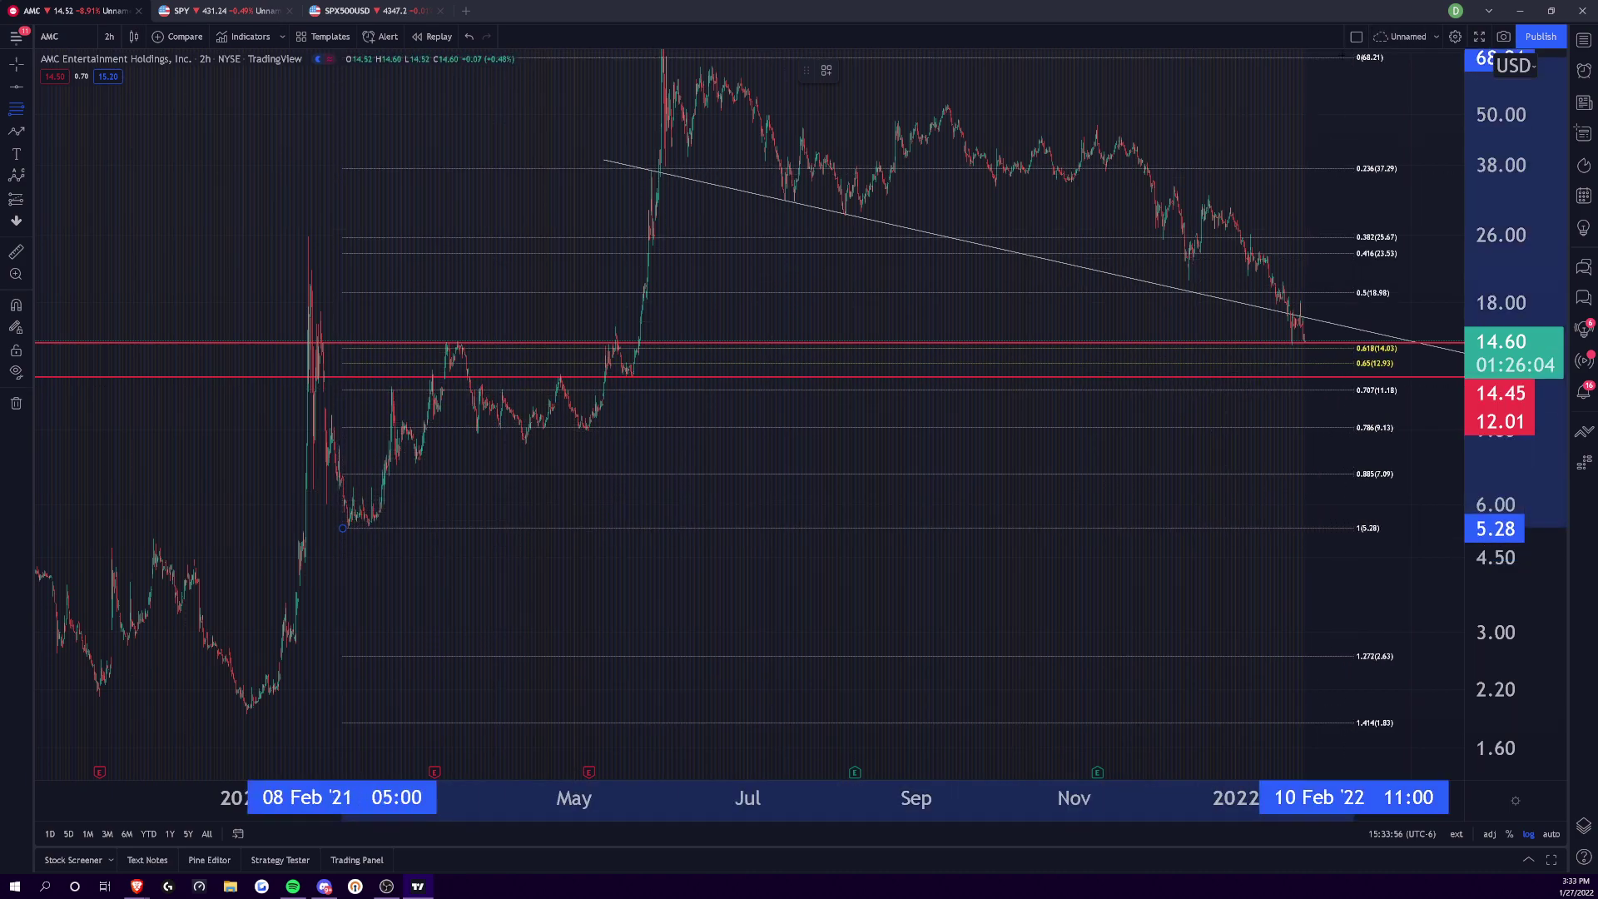
click(1341, 54)
drag(1501, 133, 1501, 308)
drag(1342, 142, 1353, 132)
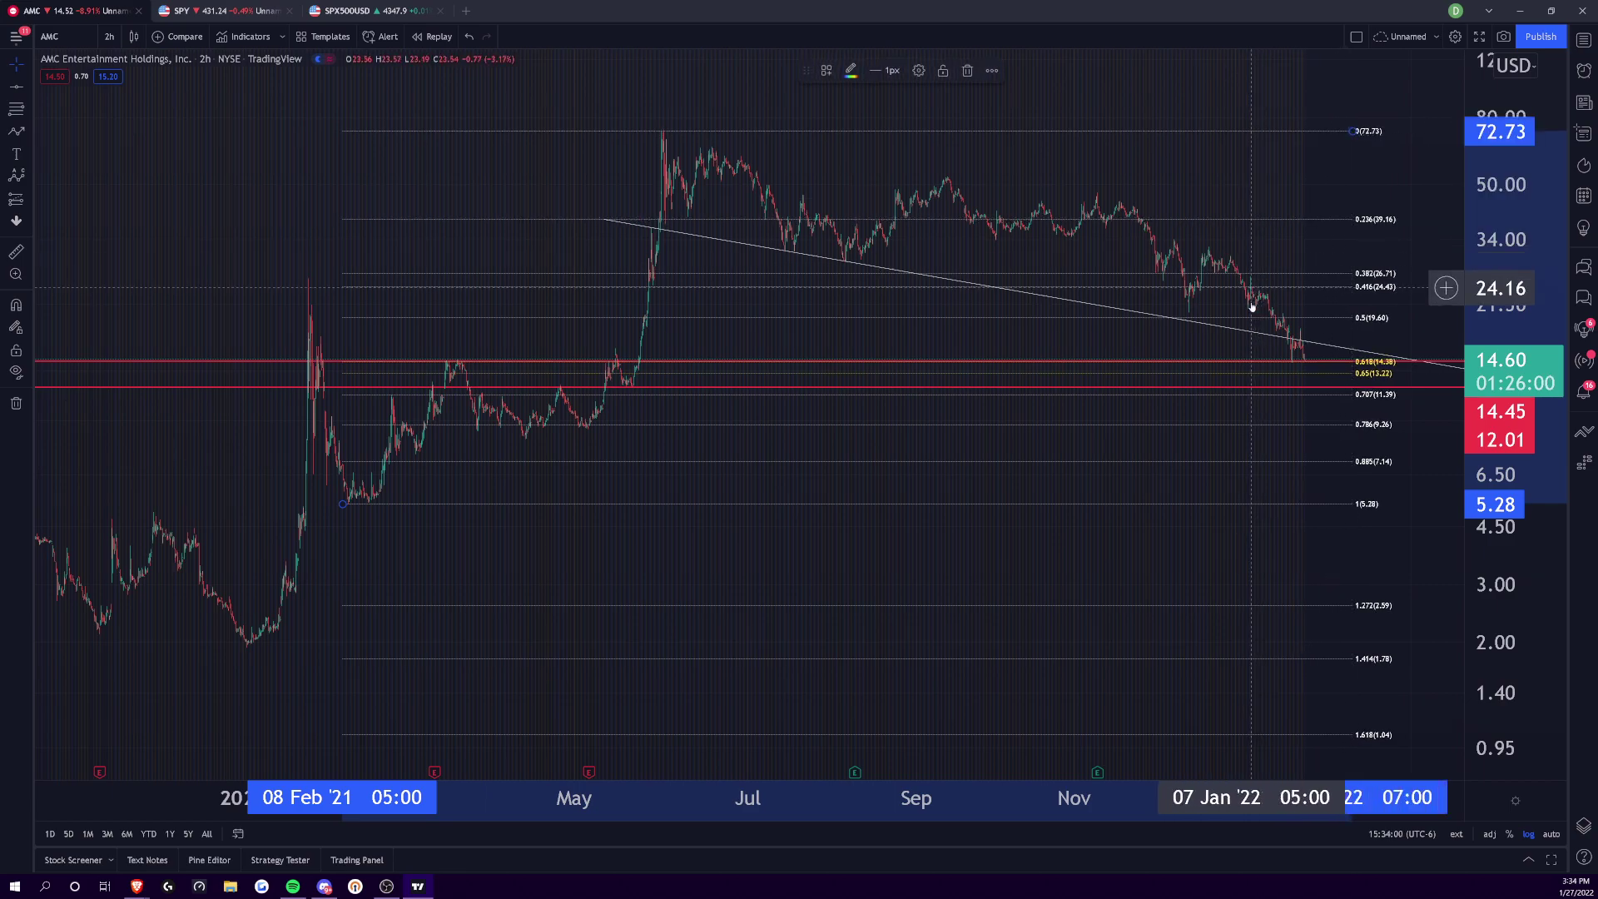
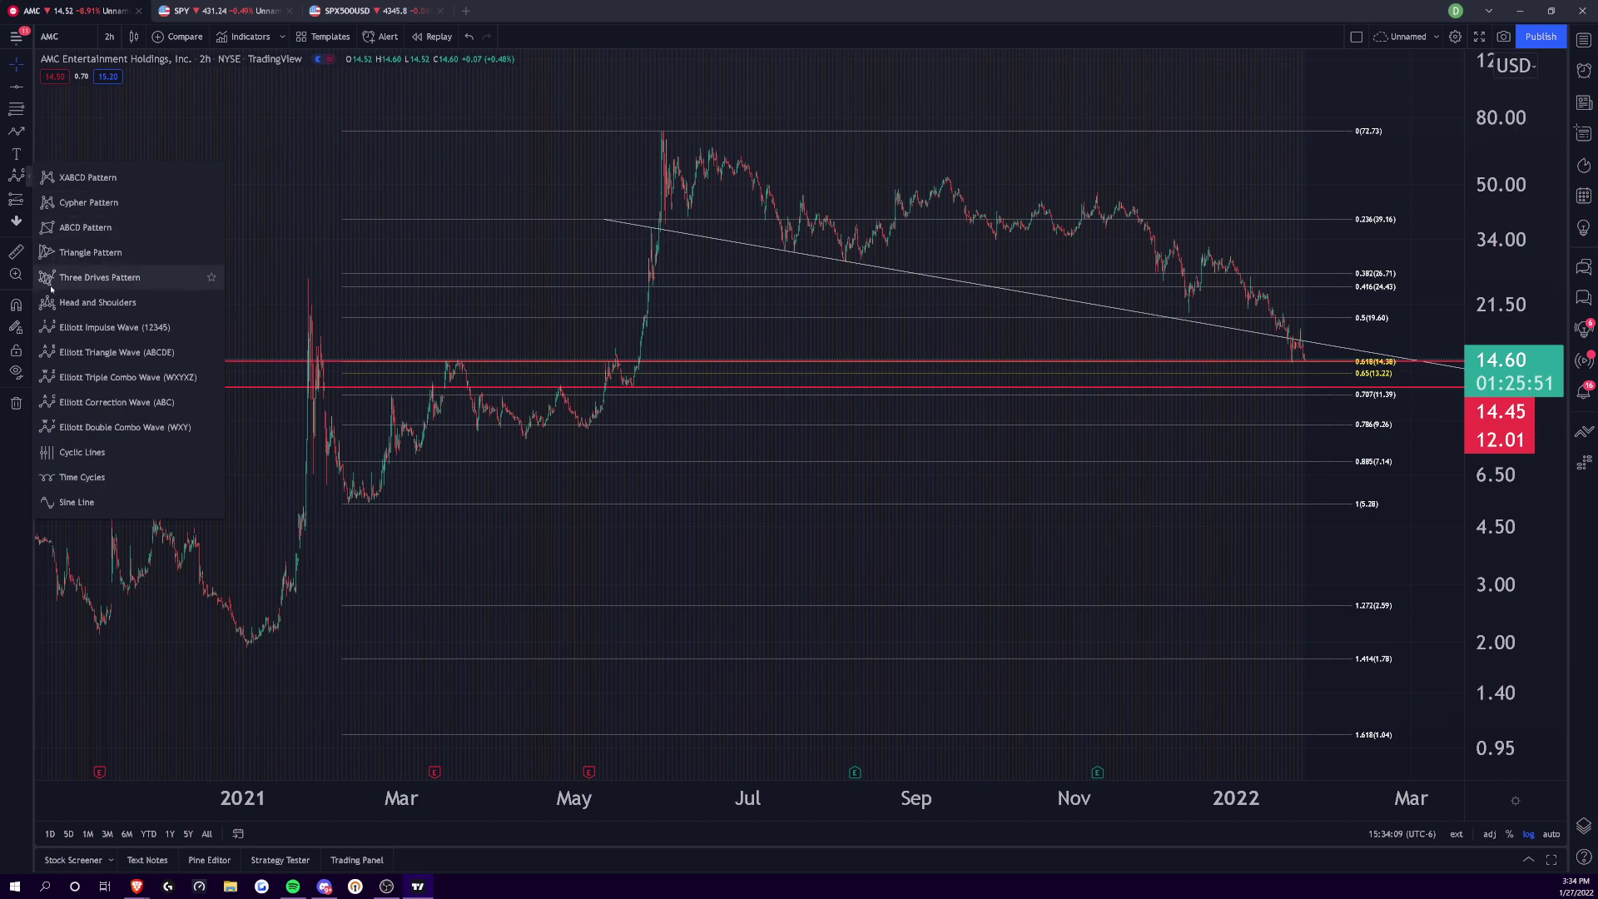
- Browse the drawing tool groups, then copy the Feb '21 bars with the Bars Pattern tool
click(28, 154)
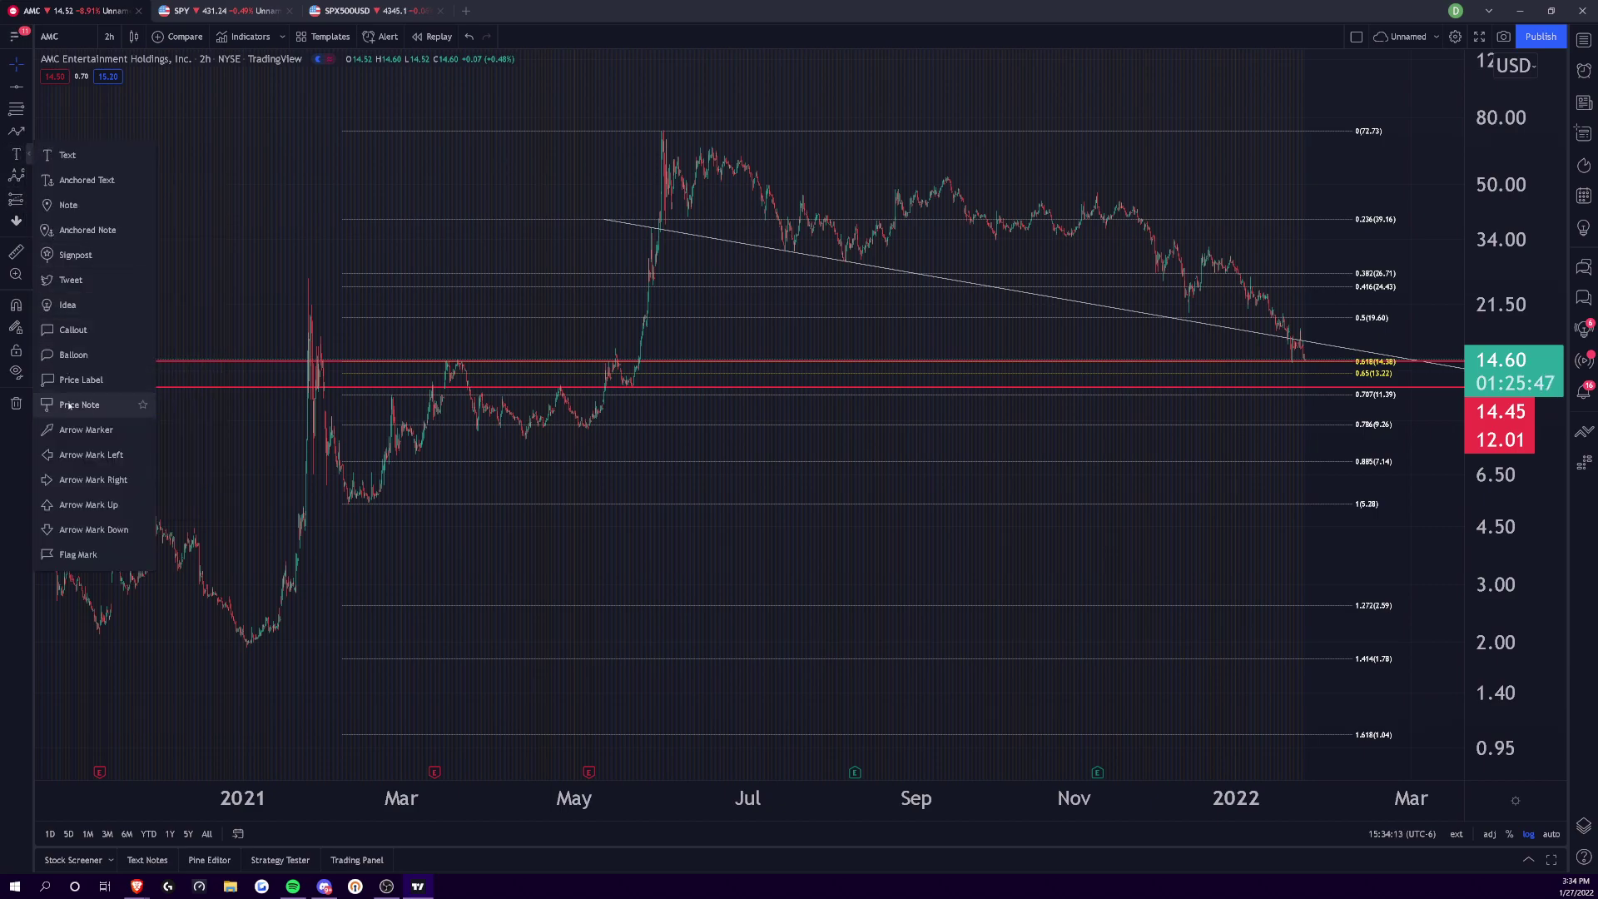
click(27, 131)
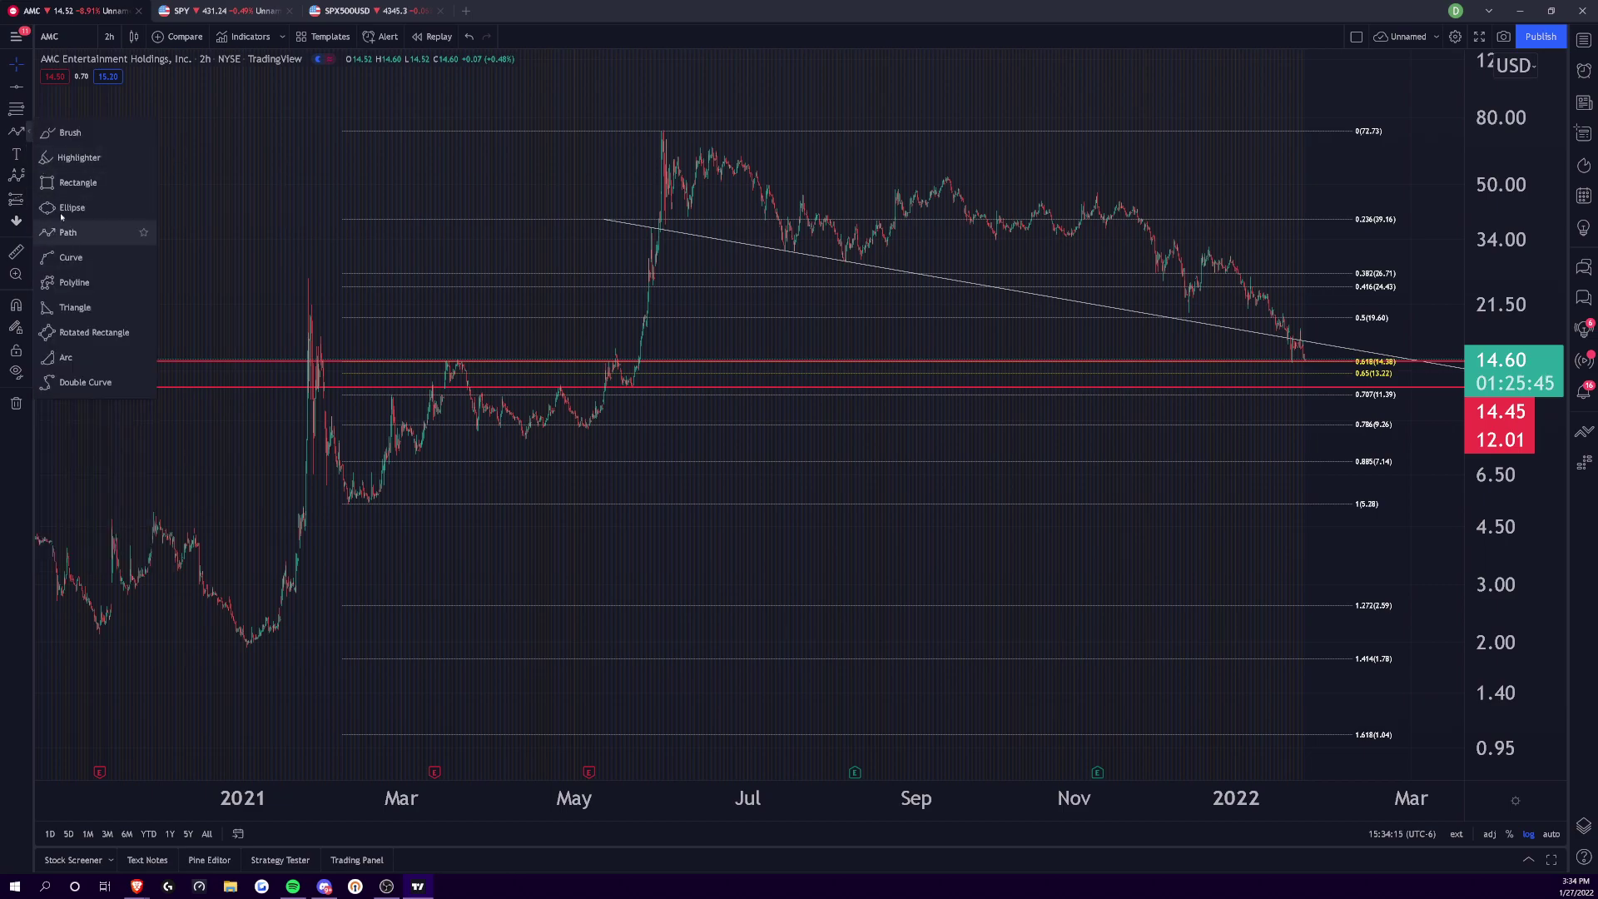
click(30, 115)
click(29, 200)
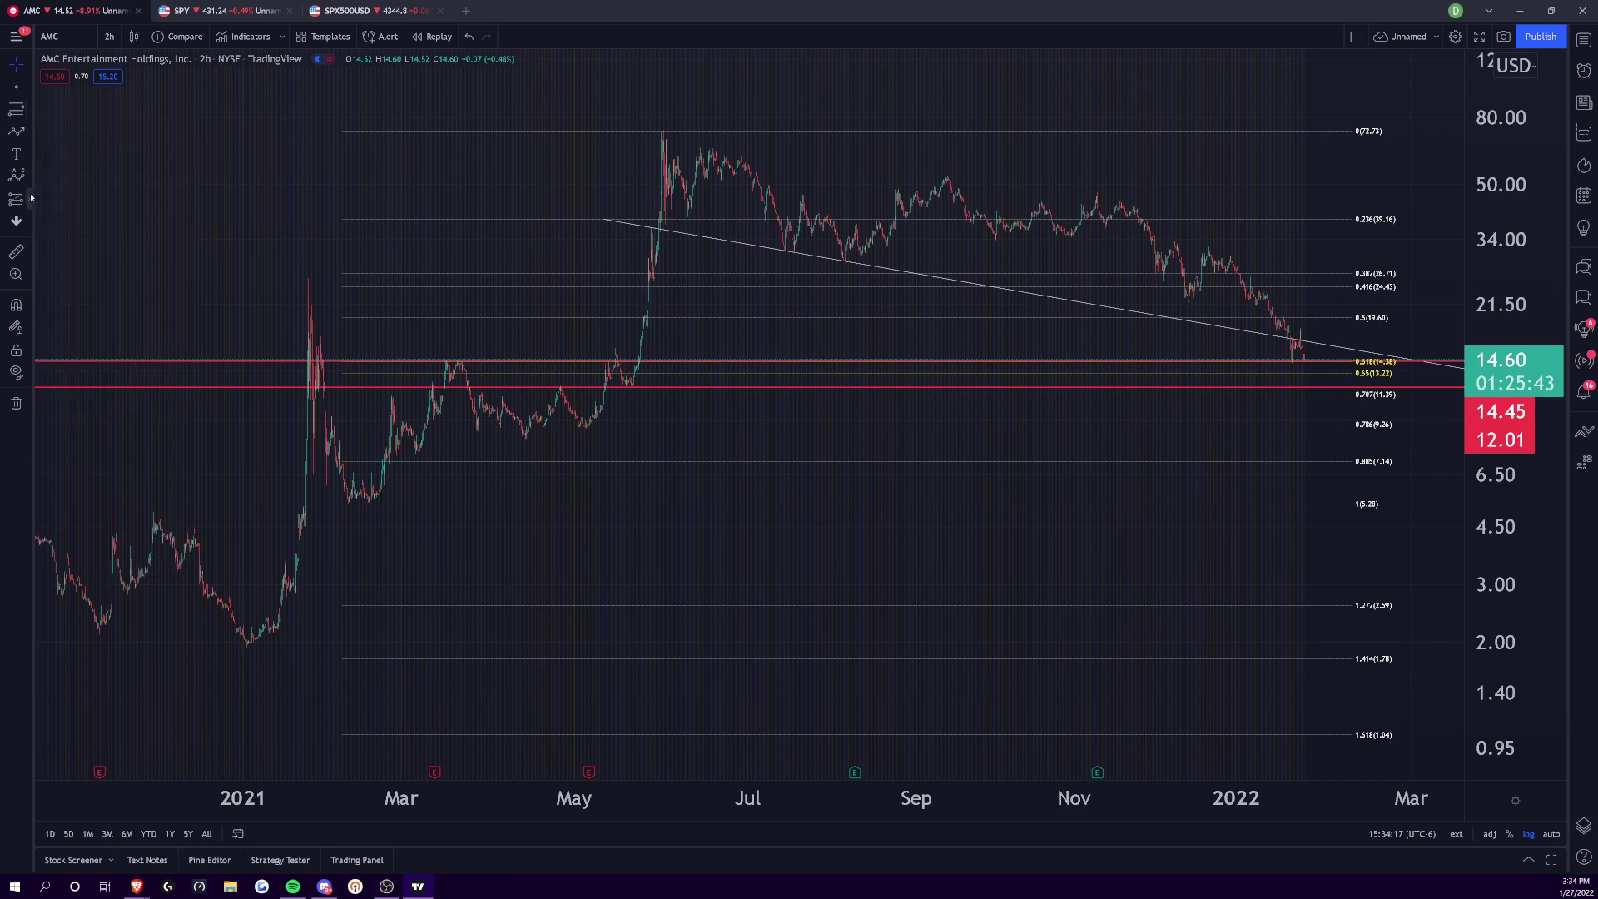
click(85, 350)
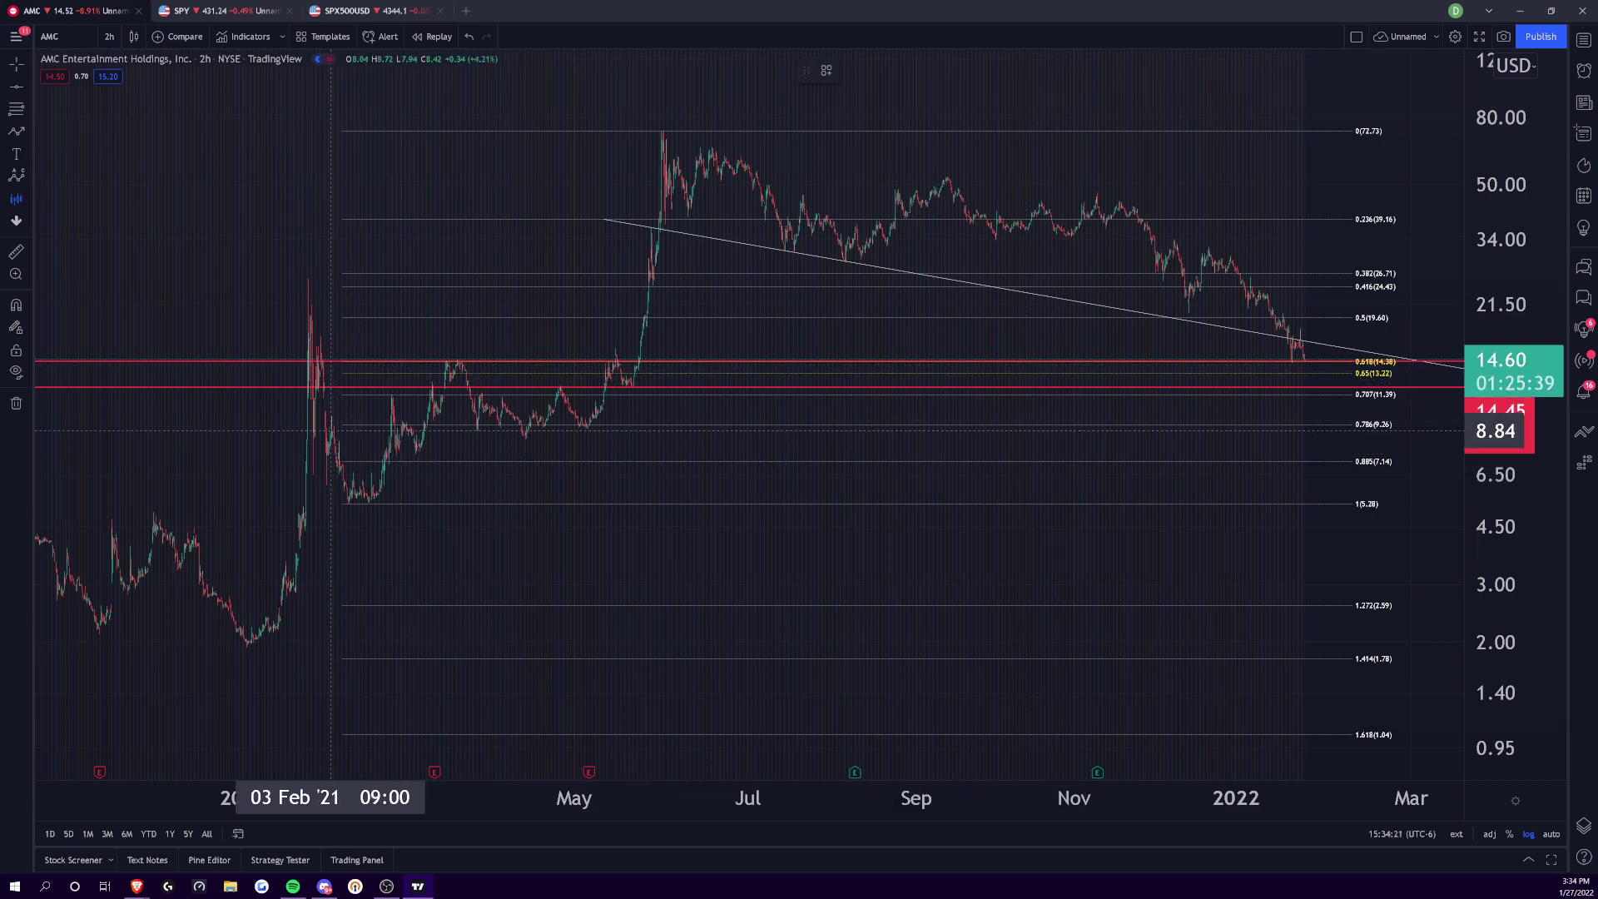
click(331, 430)
click(391, 376)
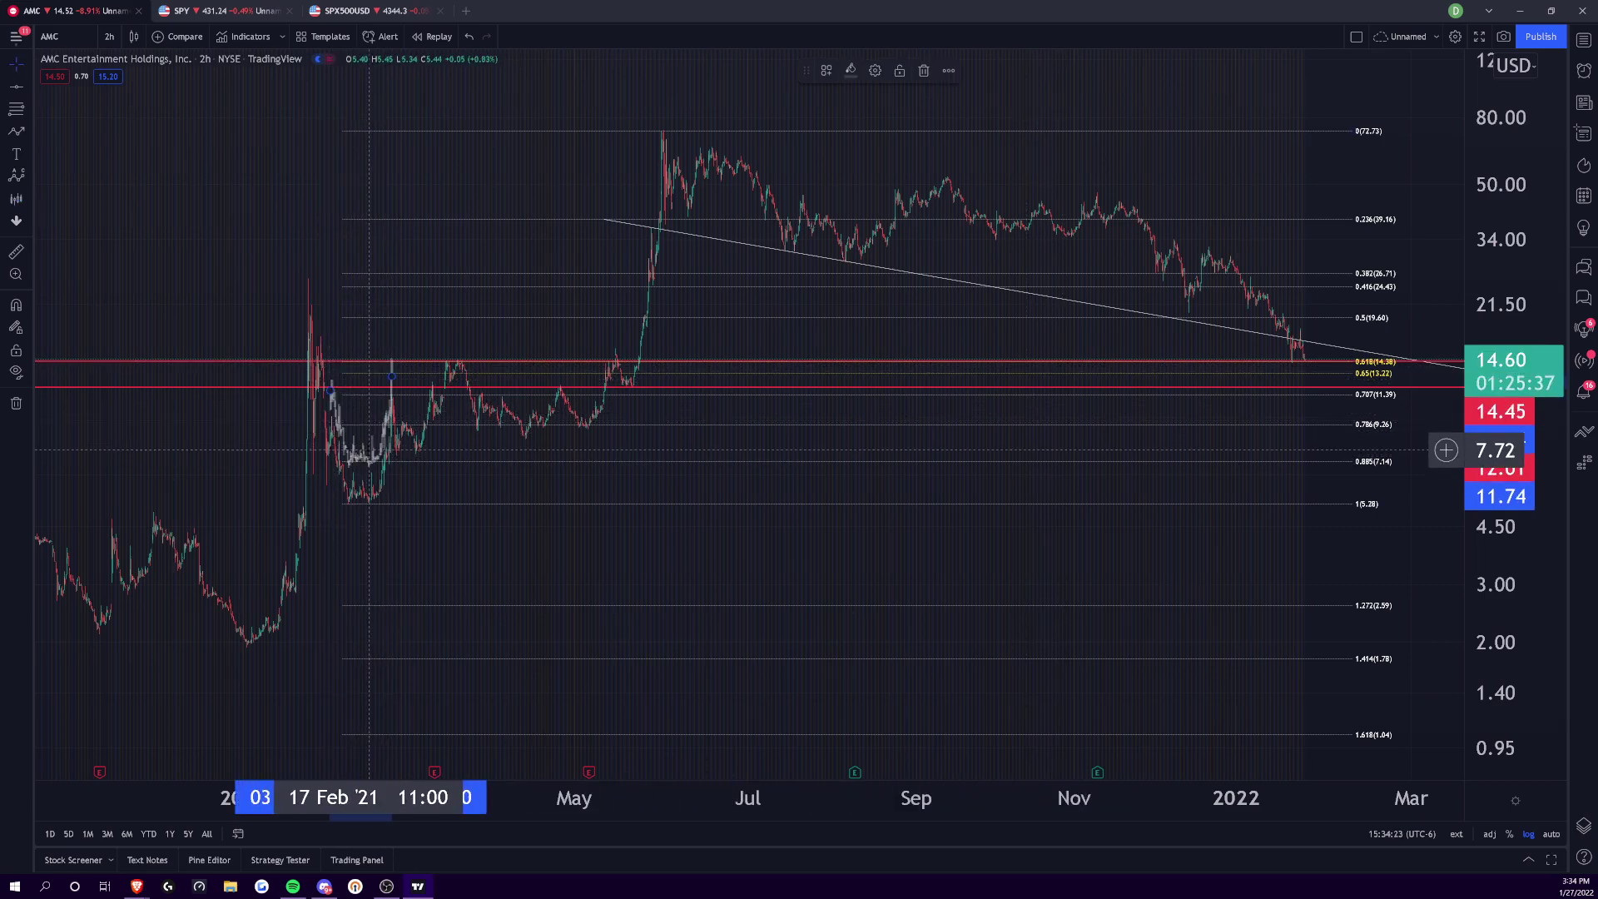
- Place the copied bars at the late-January 2022 low, stretch them, then delete the Fibonacci retracement
mouse_move(369, 463)
mouse_down()
mouse_move(803, 398)
mouse_move(1315, 363)
mouse_up()
drag(1341, 281, 1335, 289)
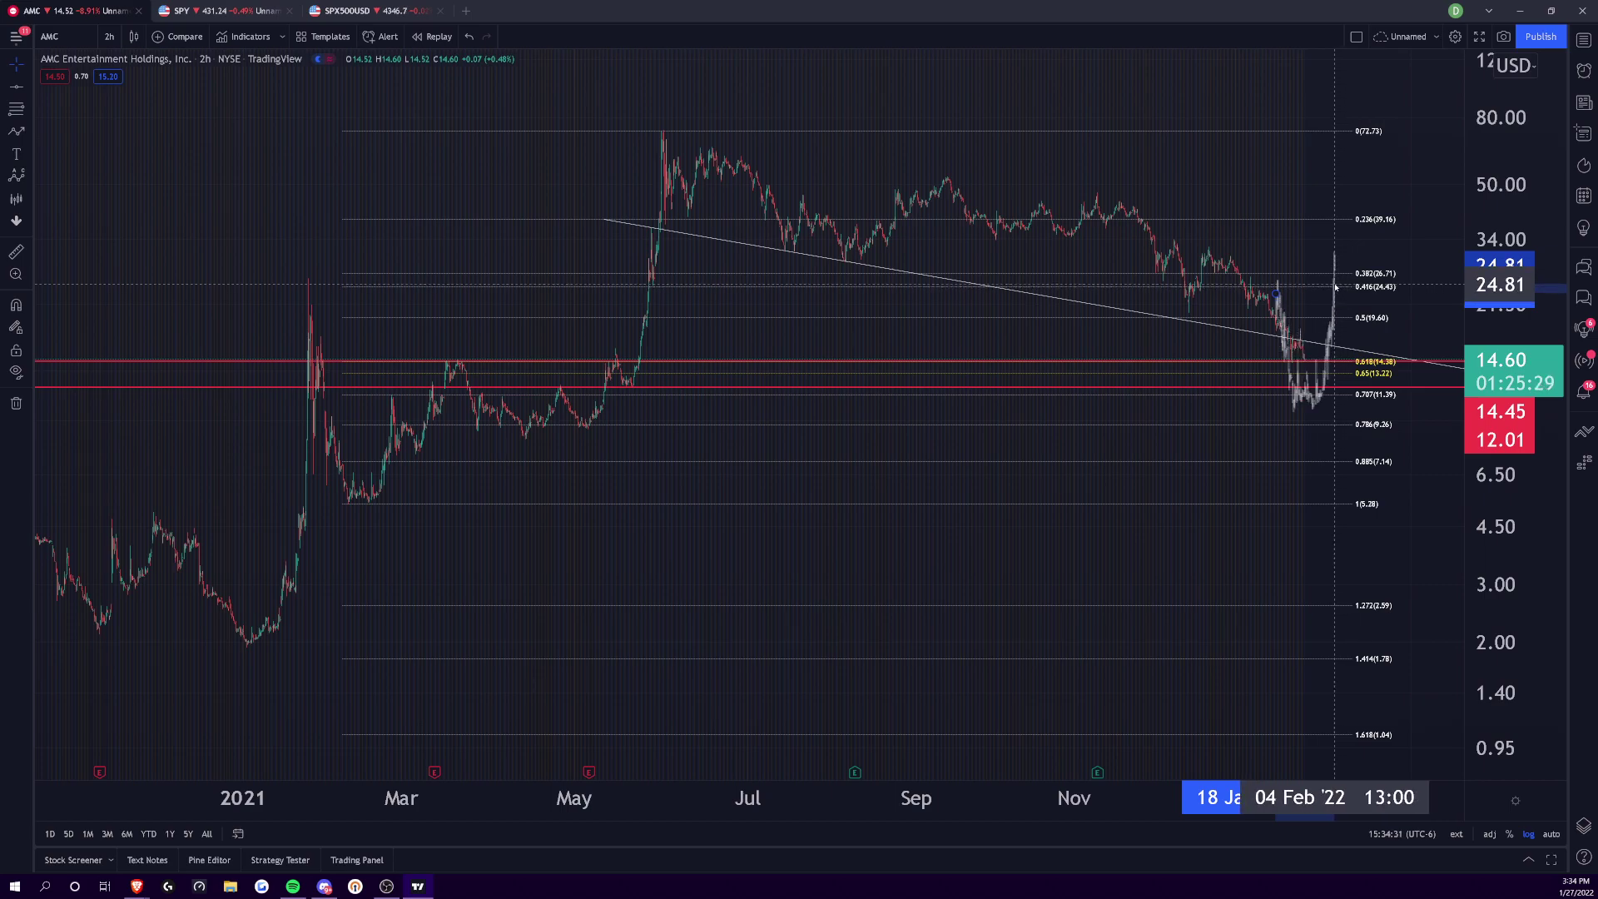
drag(1335, 290, 1338, 289)
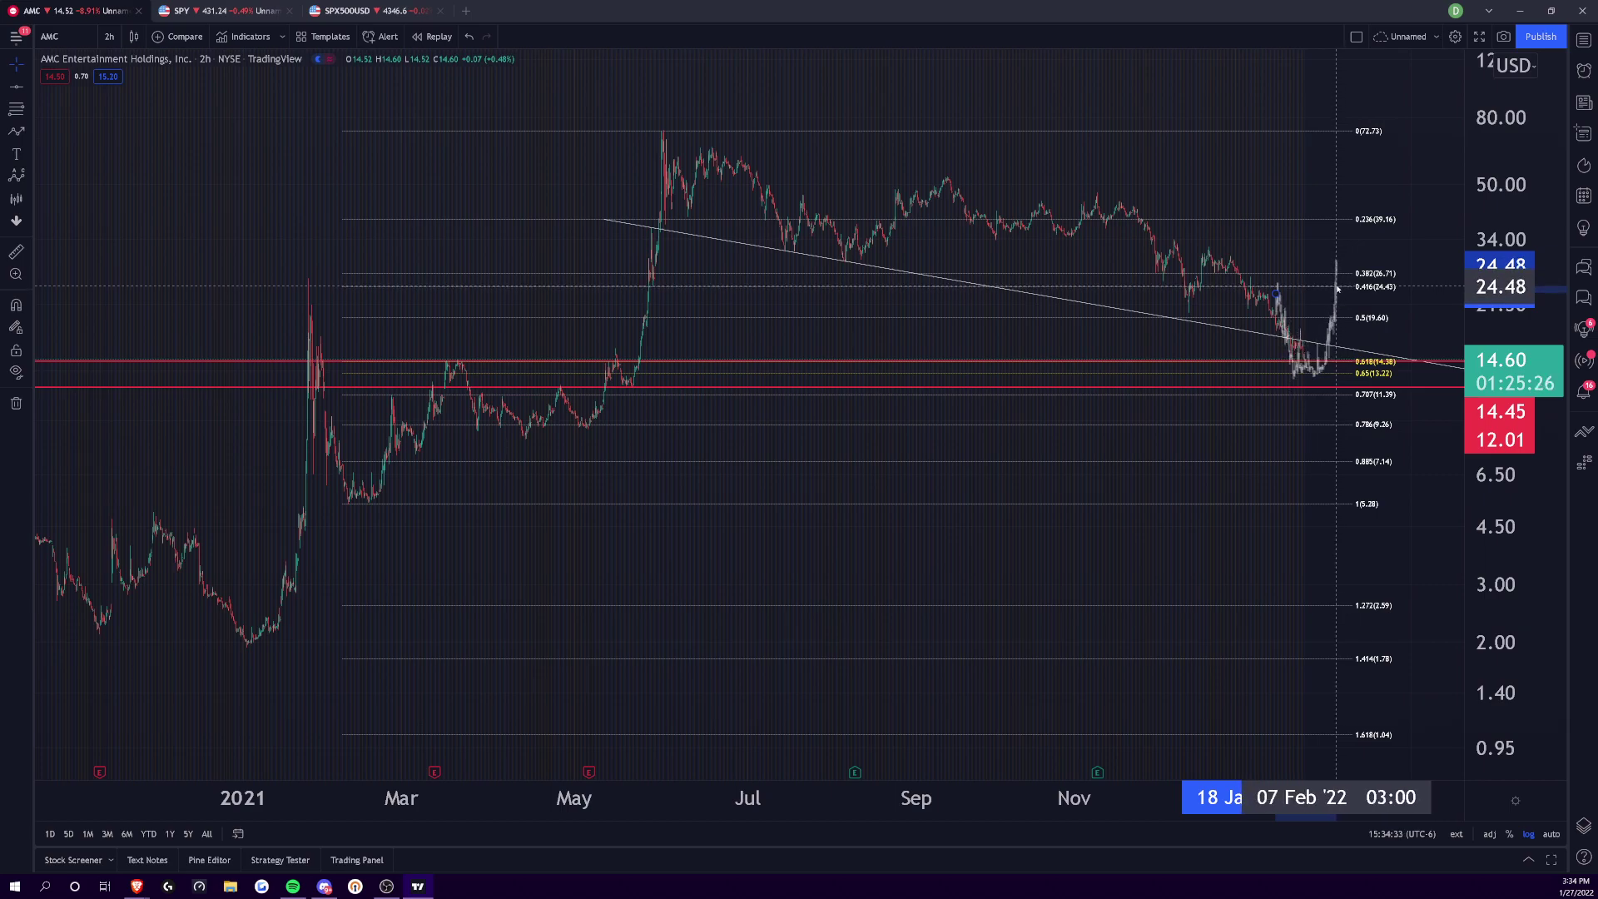
drag(1316, 368, 1318, 355)
scroll(1207, 749, up, 5)
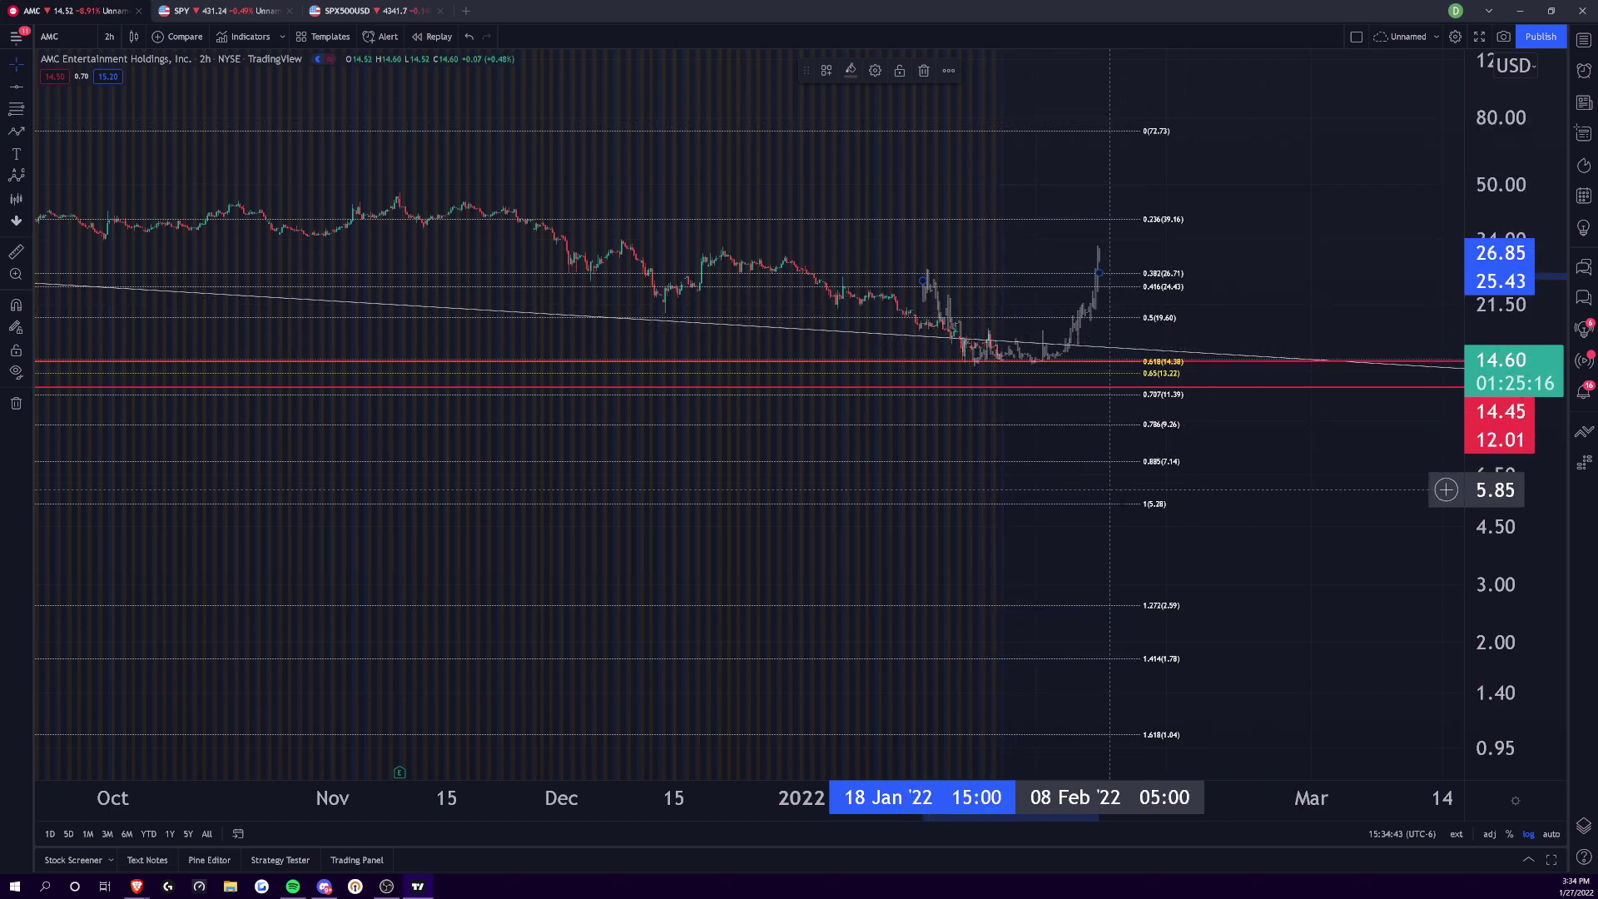
scroll(1248, 715, down, 5)
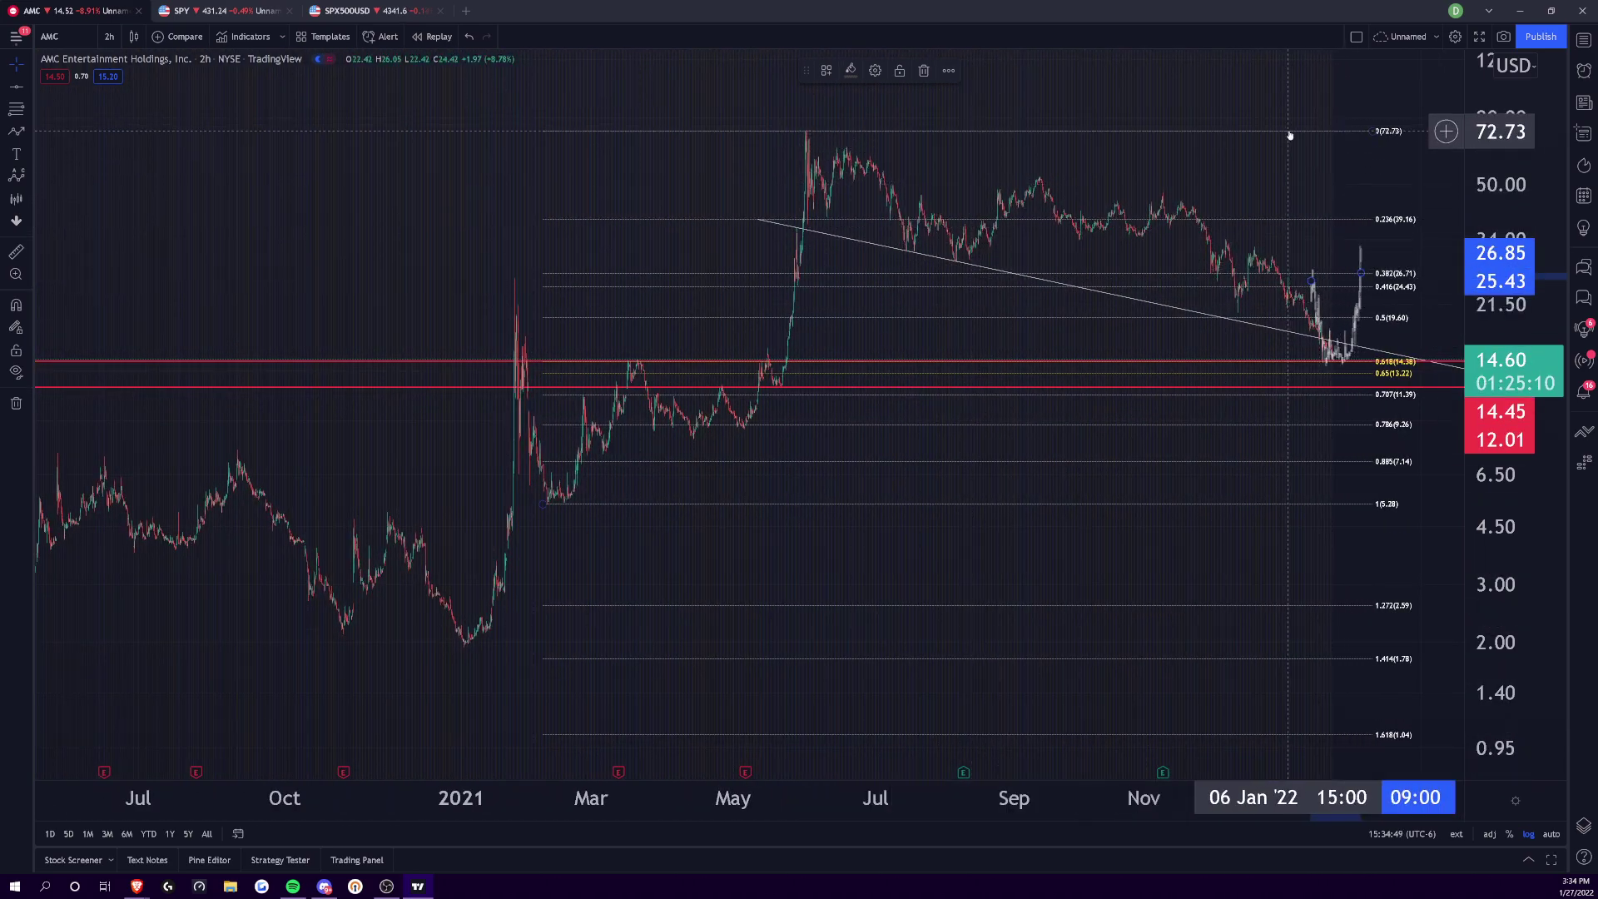
key(Delete)
drag(1291, 133, 1177, 153)
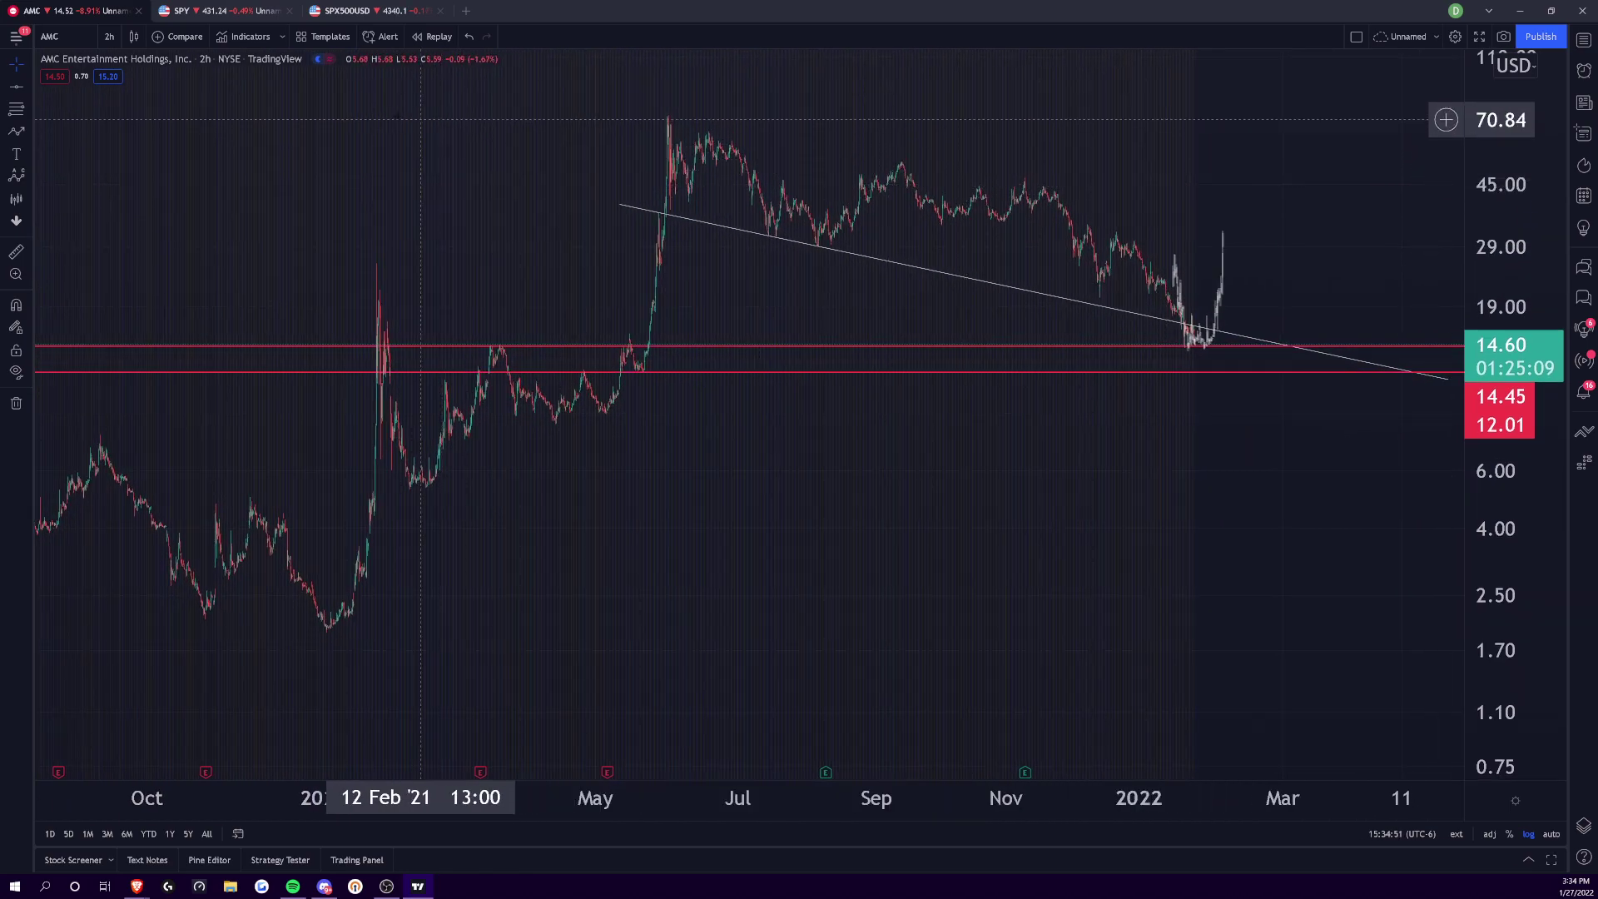
- Draw a yellow trend line from the 43.51 November 2021 peak down to about 15
click(26, 87)
click(66, 87)
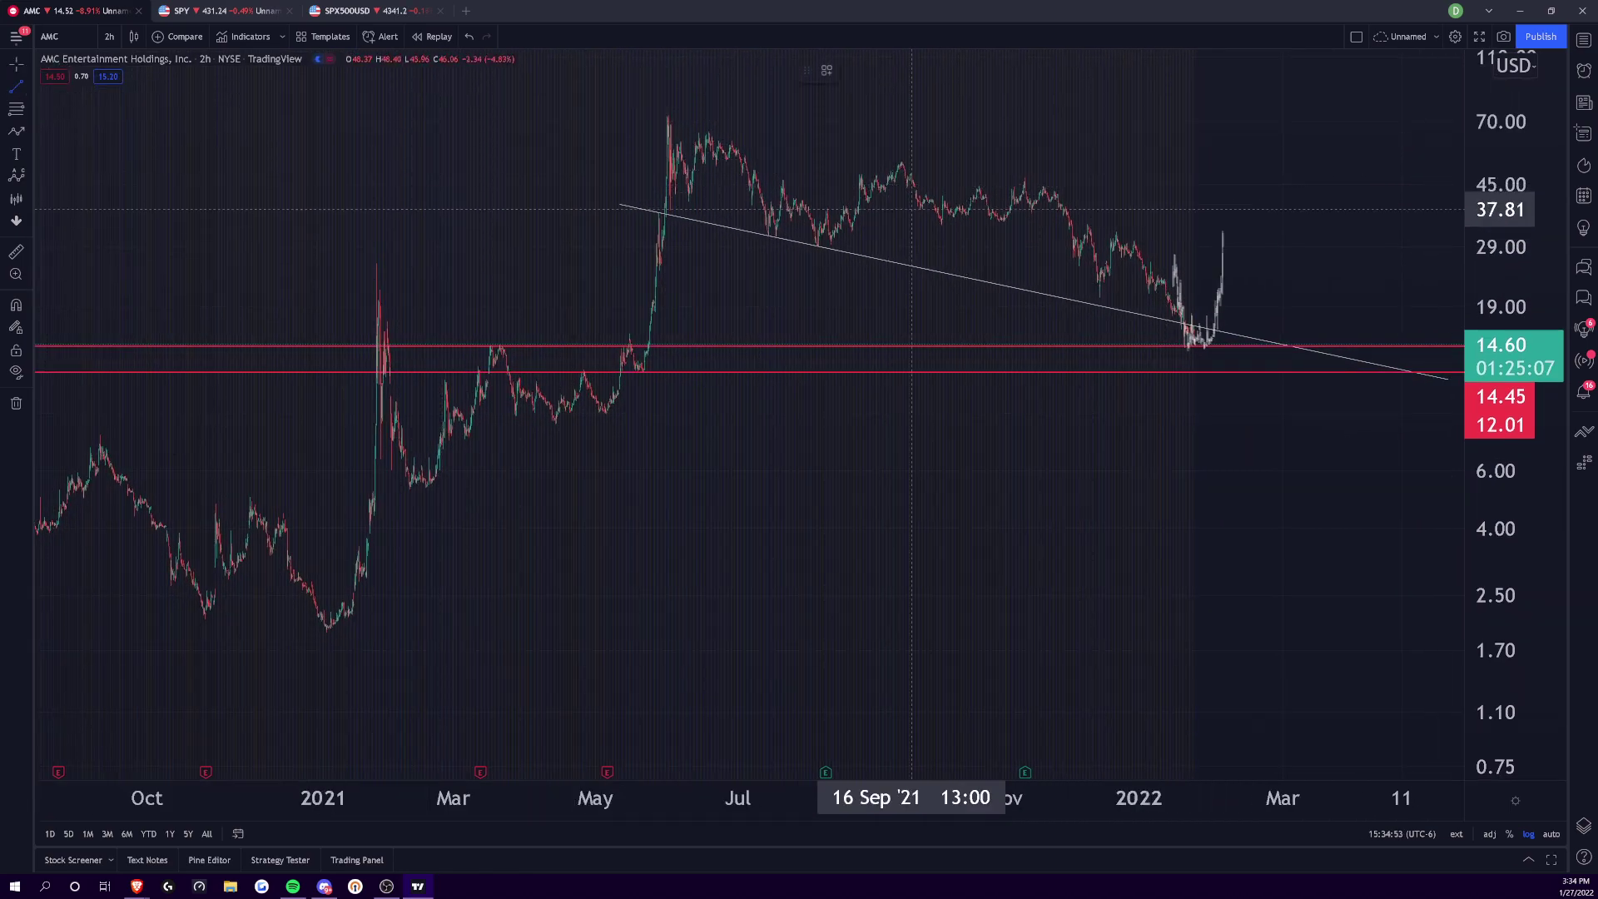
click(1050, 190)
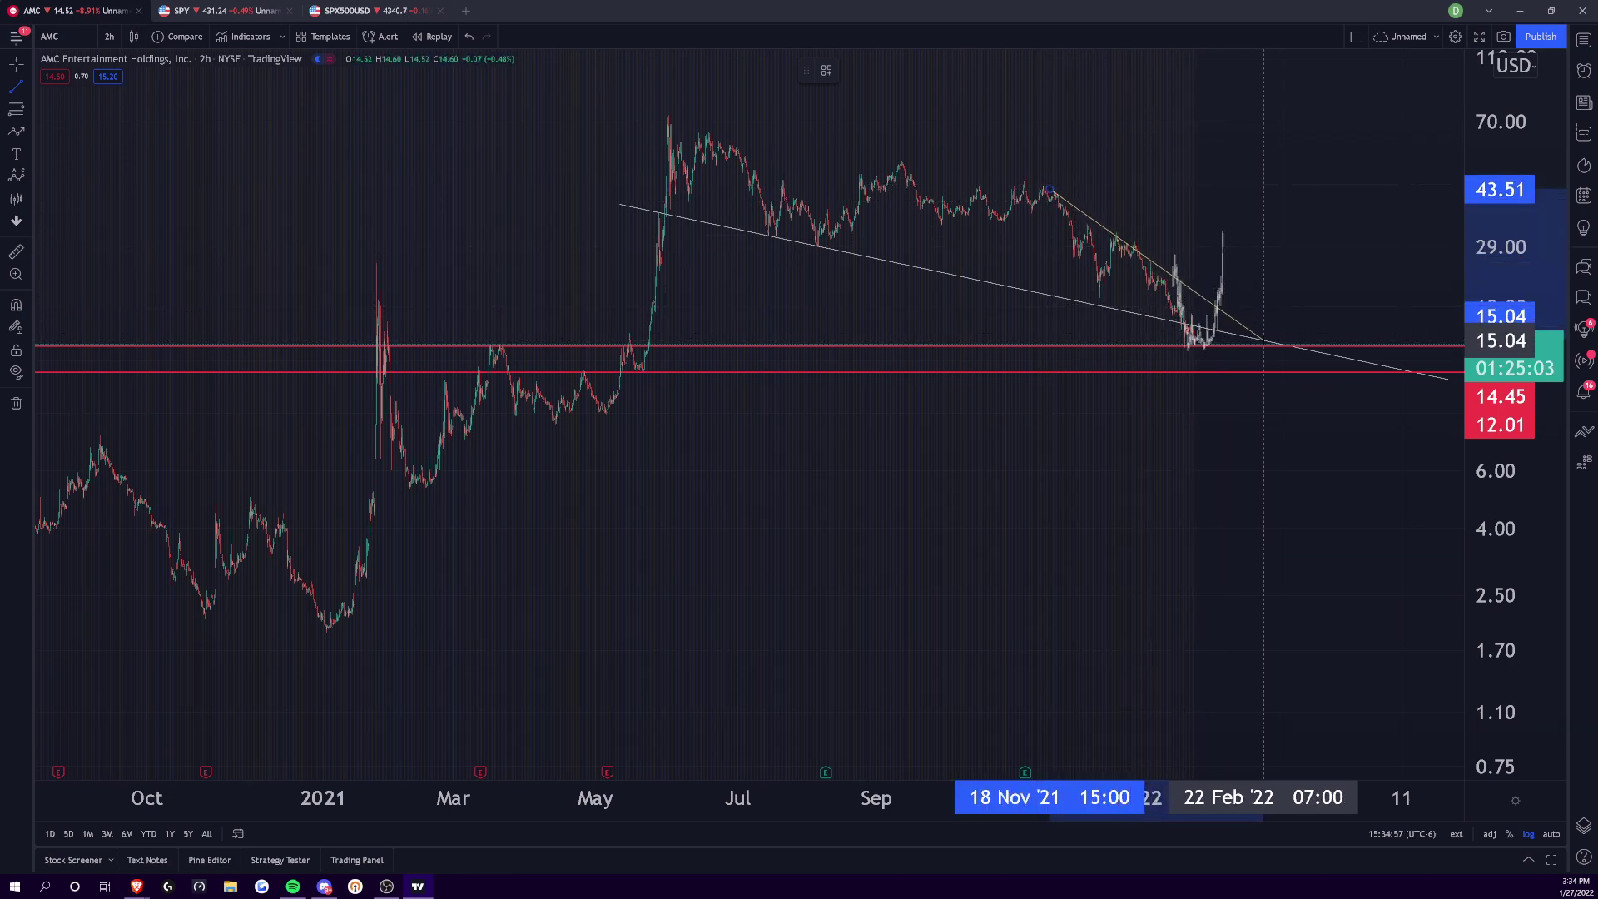
click(1266, 341)
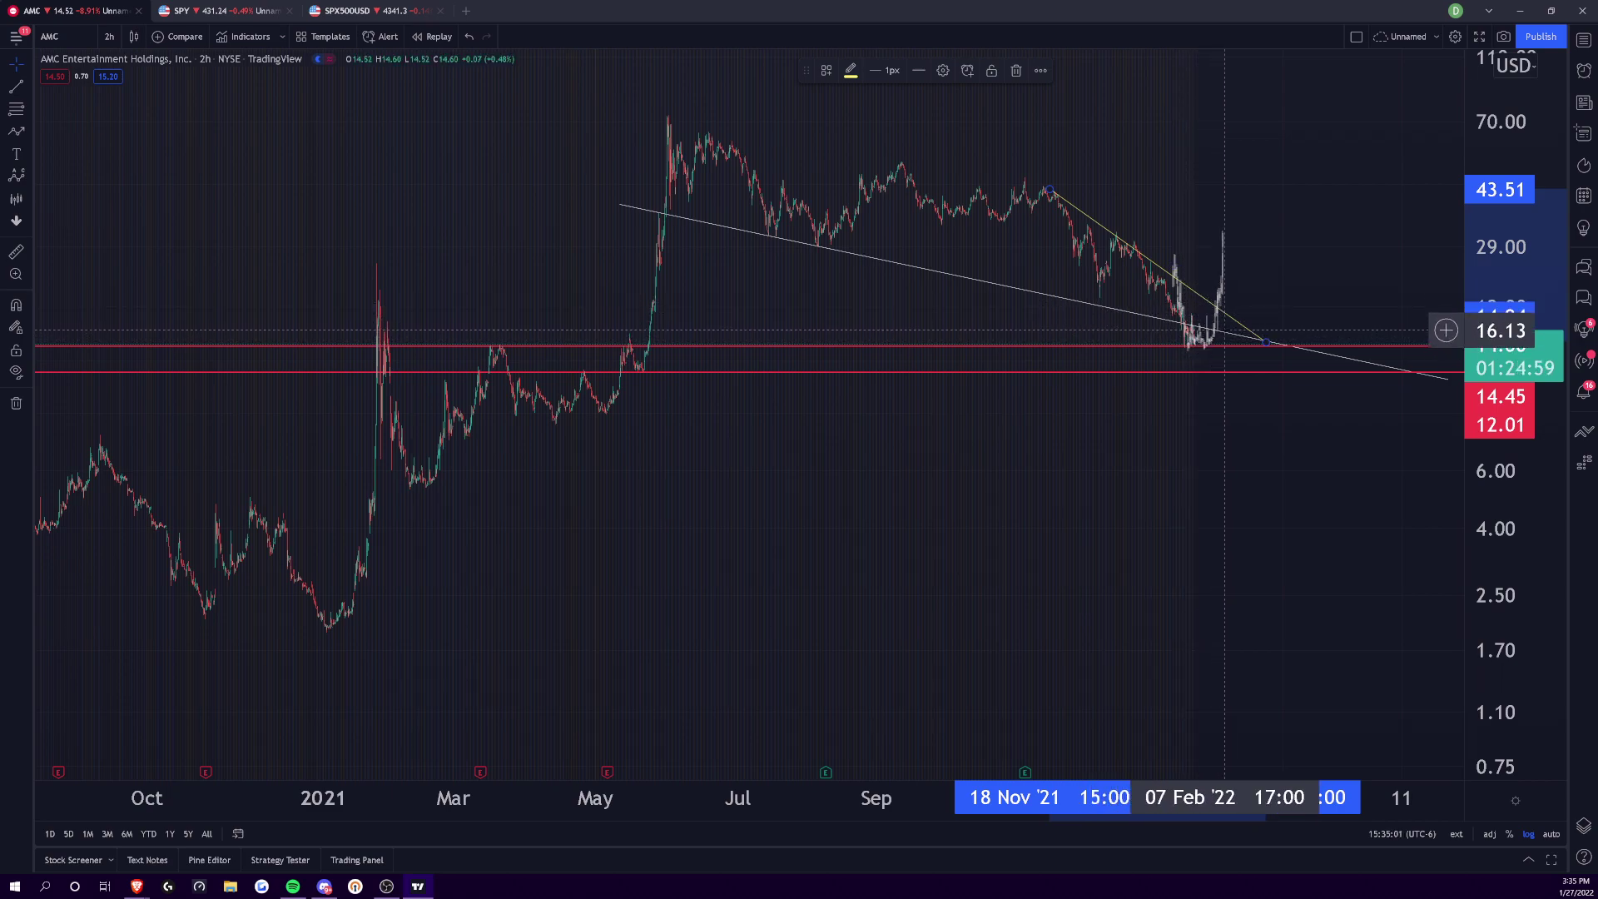
drag(1503, 226, 1504, 383)
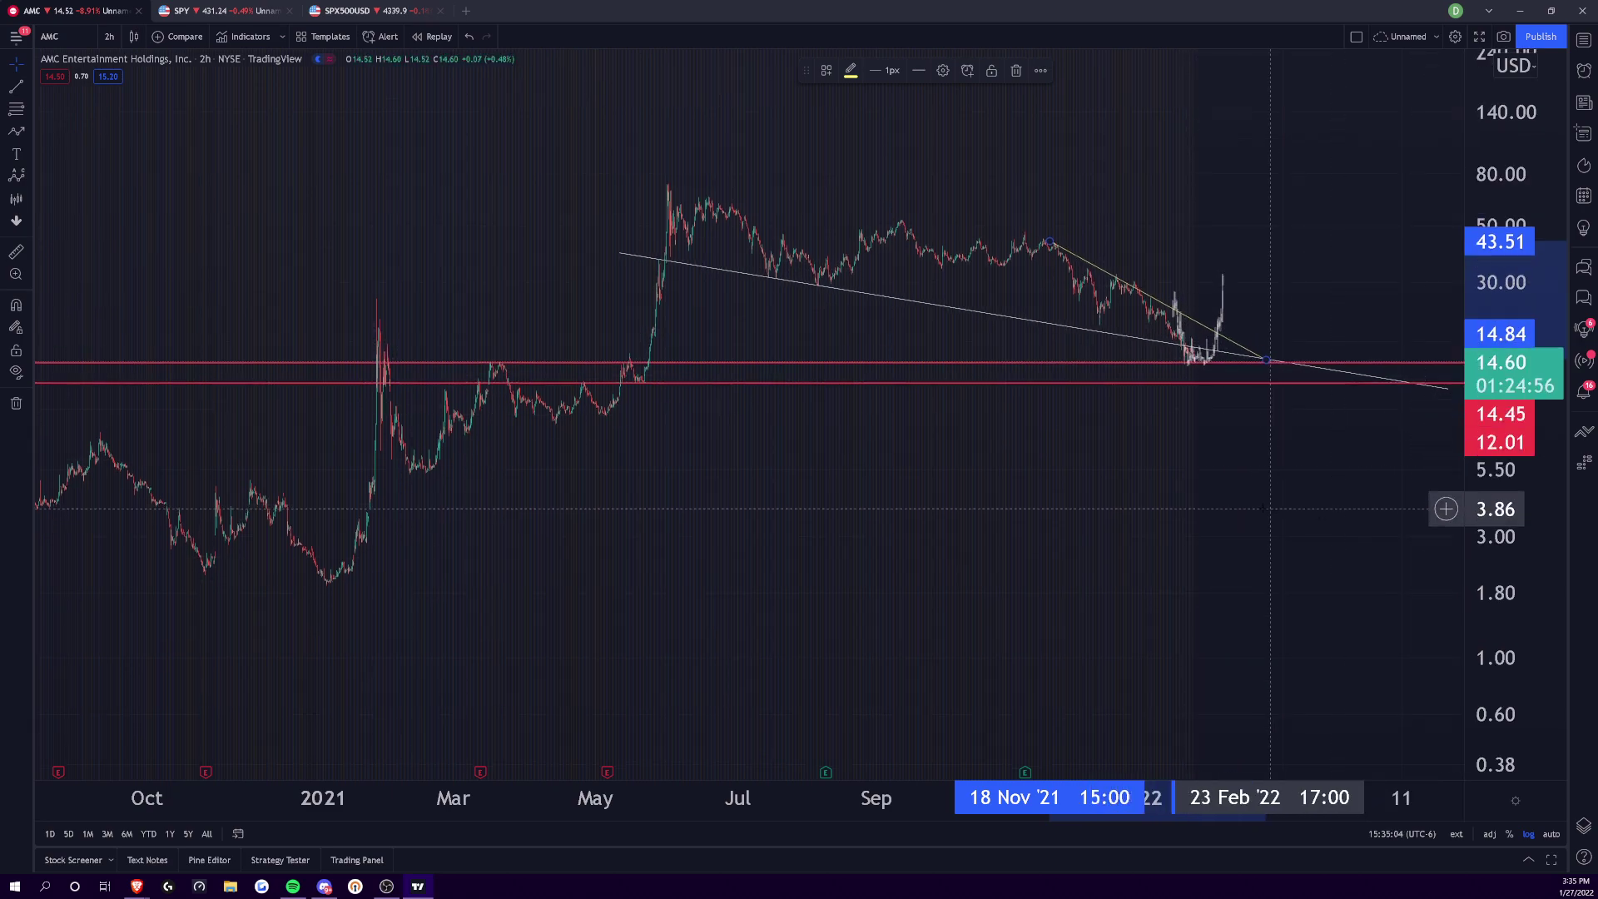
- Add the Volume indicator from Favorites beneath the AMC price chart
click(234, 38)
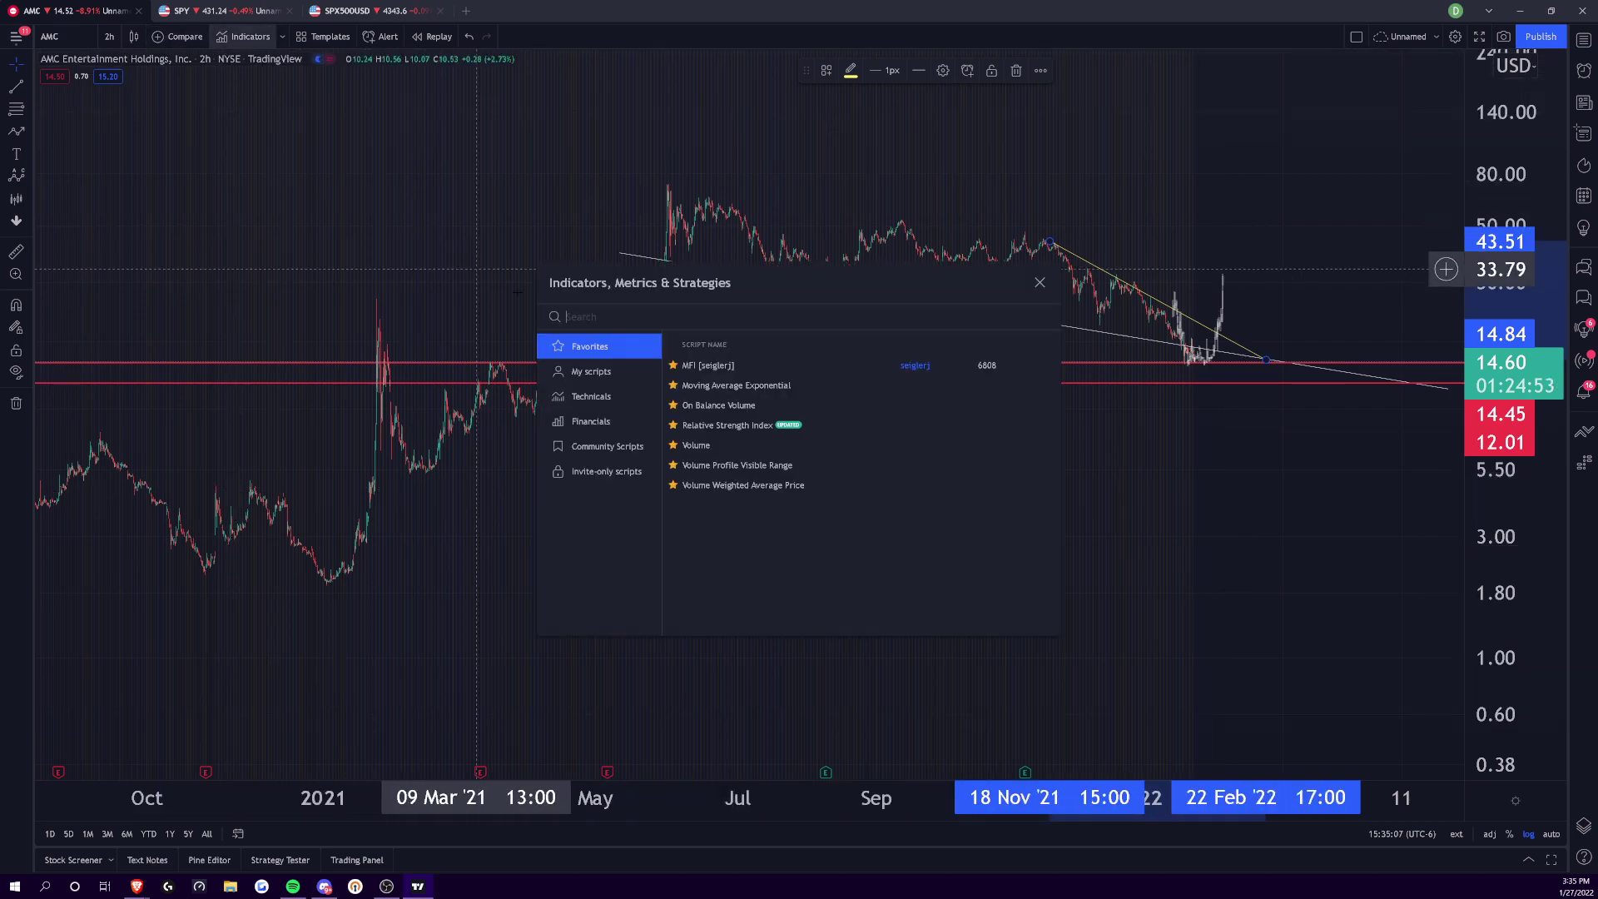
click(757, 444)
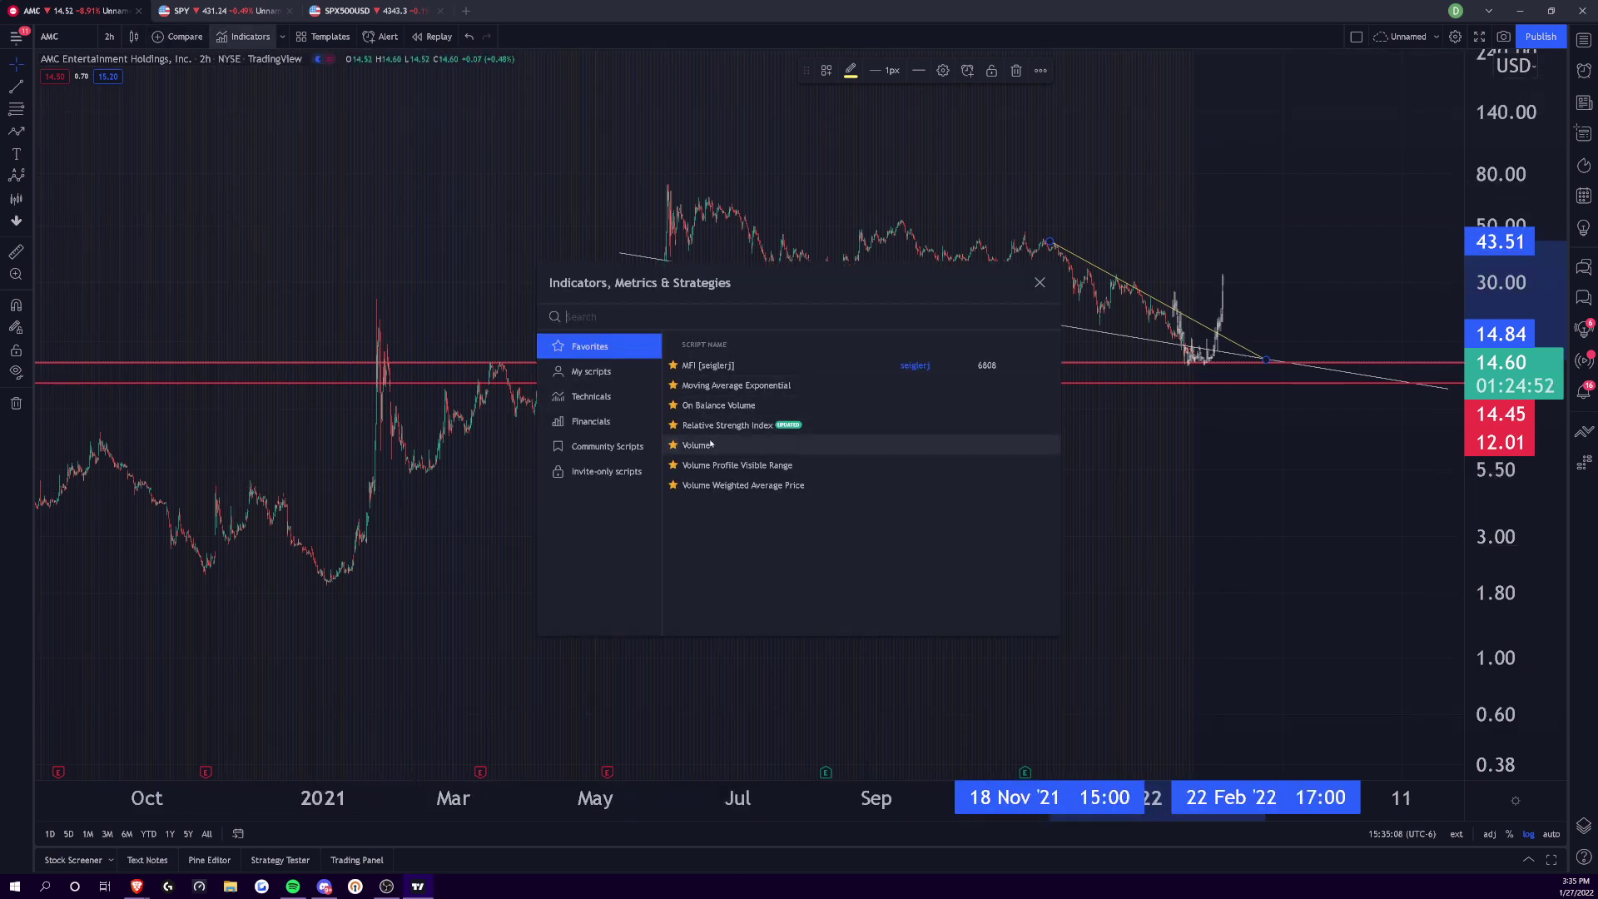
click(1039, 283)
- Shift the projected bar pattern to 22 Feb '22 and lower it, then delete it
scroll(535, 657, up, 10)
drag(695, 589, 985, 617)
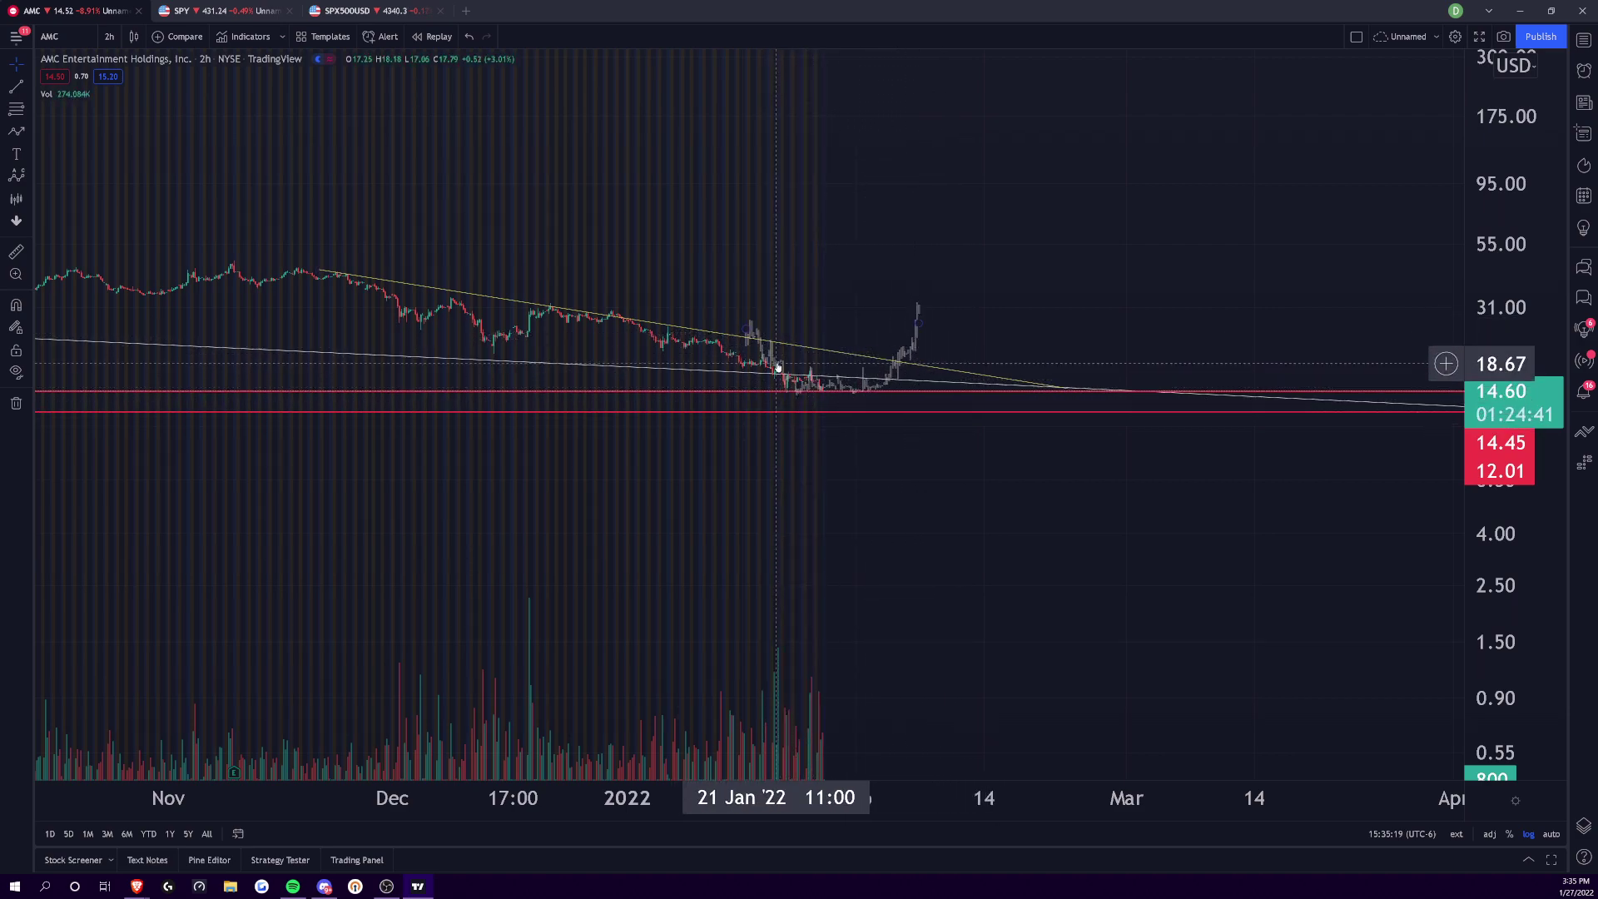
drag(777, 368, 794, 381)
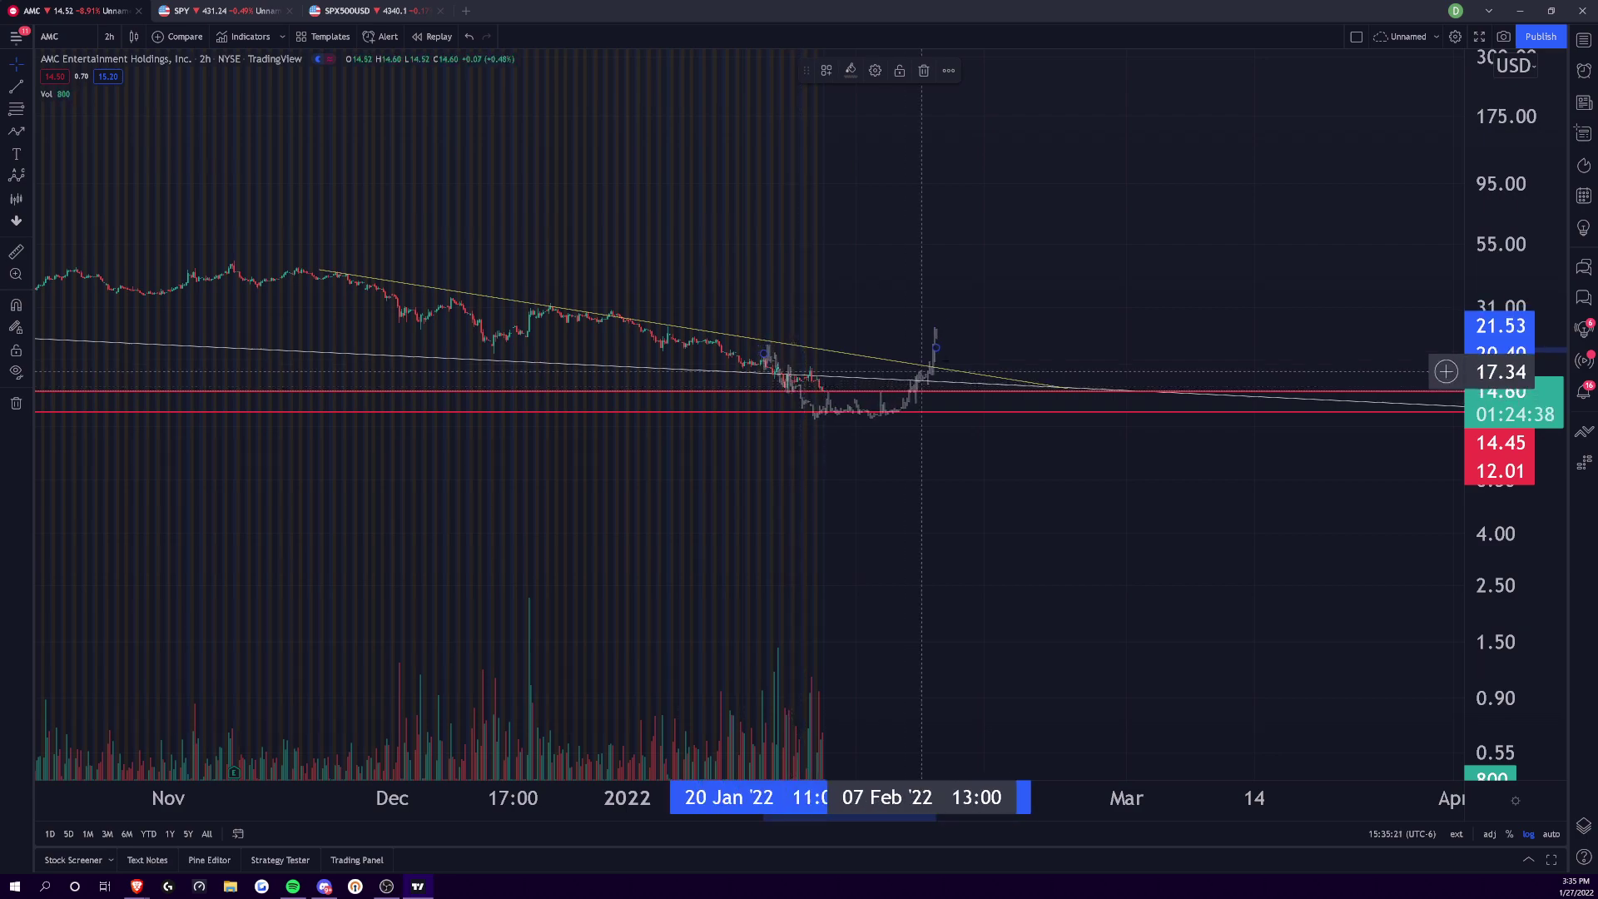
drag(939, 348, 936, 364)
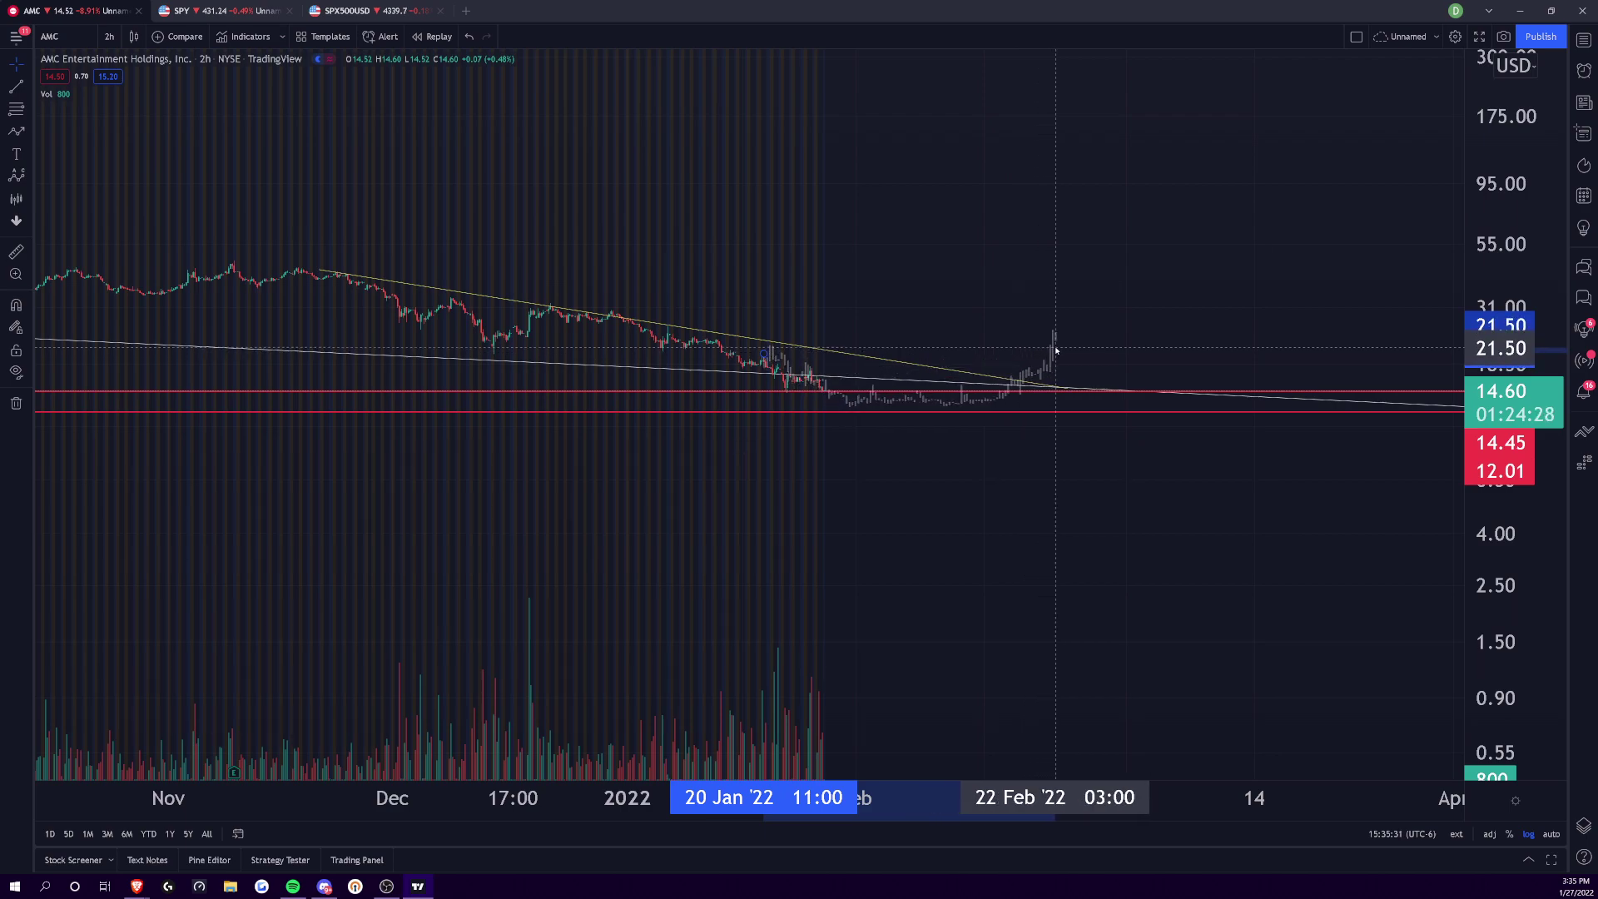
click(1056, 350)
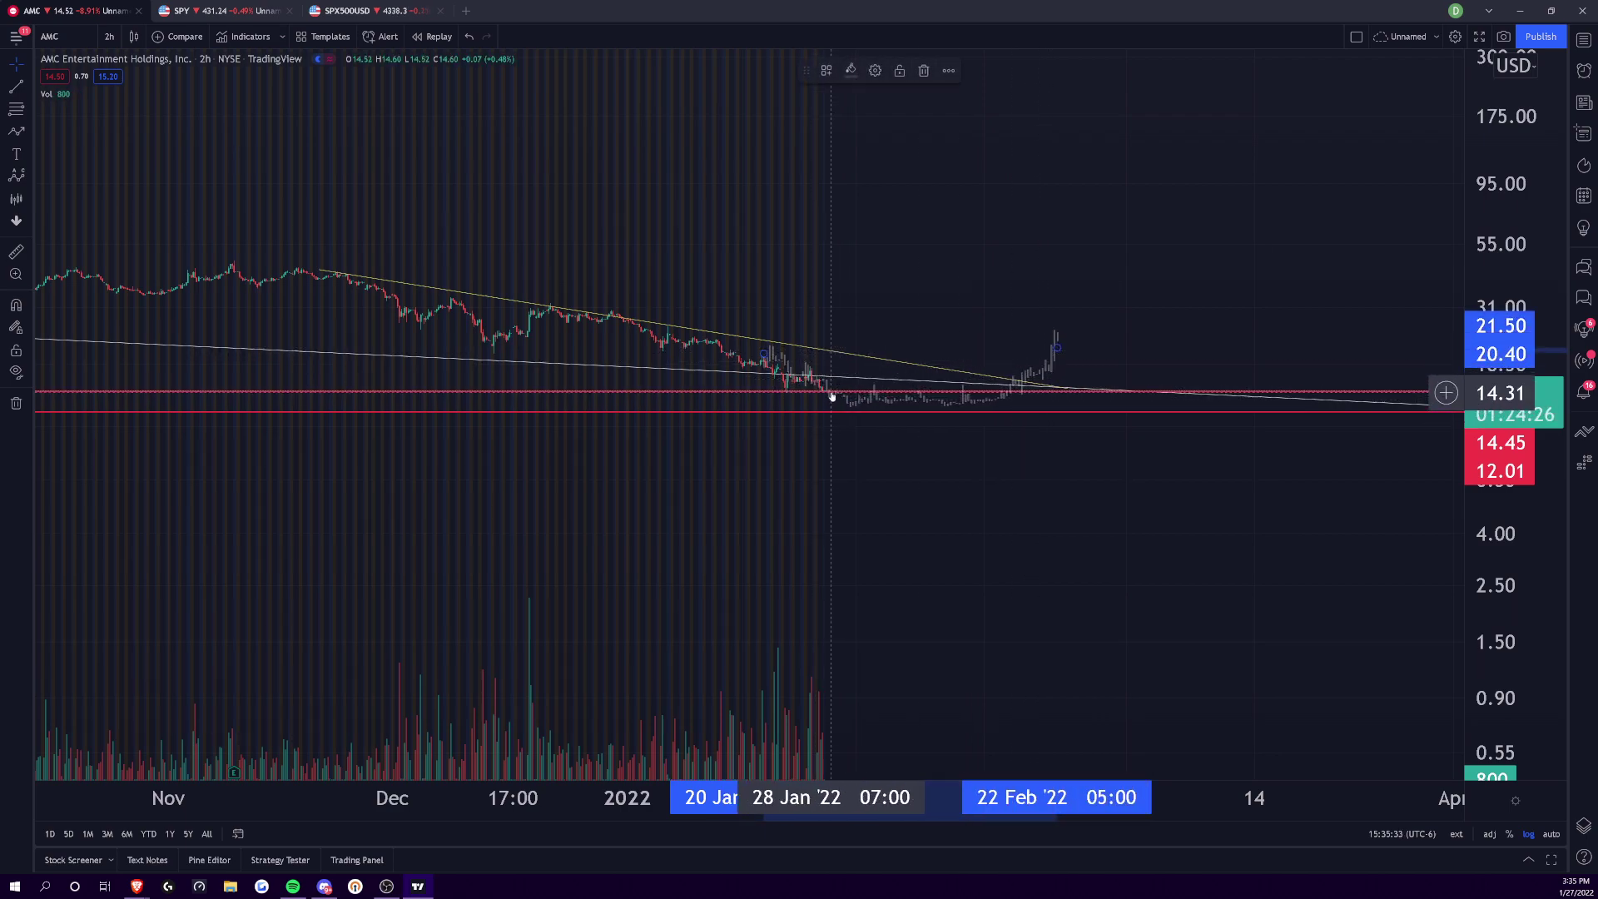
drag(825, 391, 830, 391)
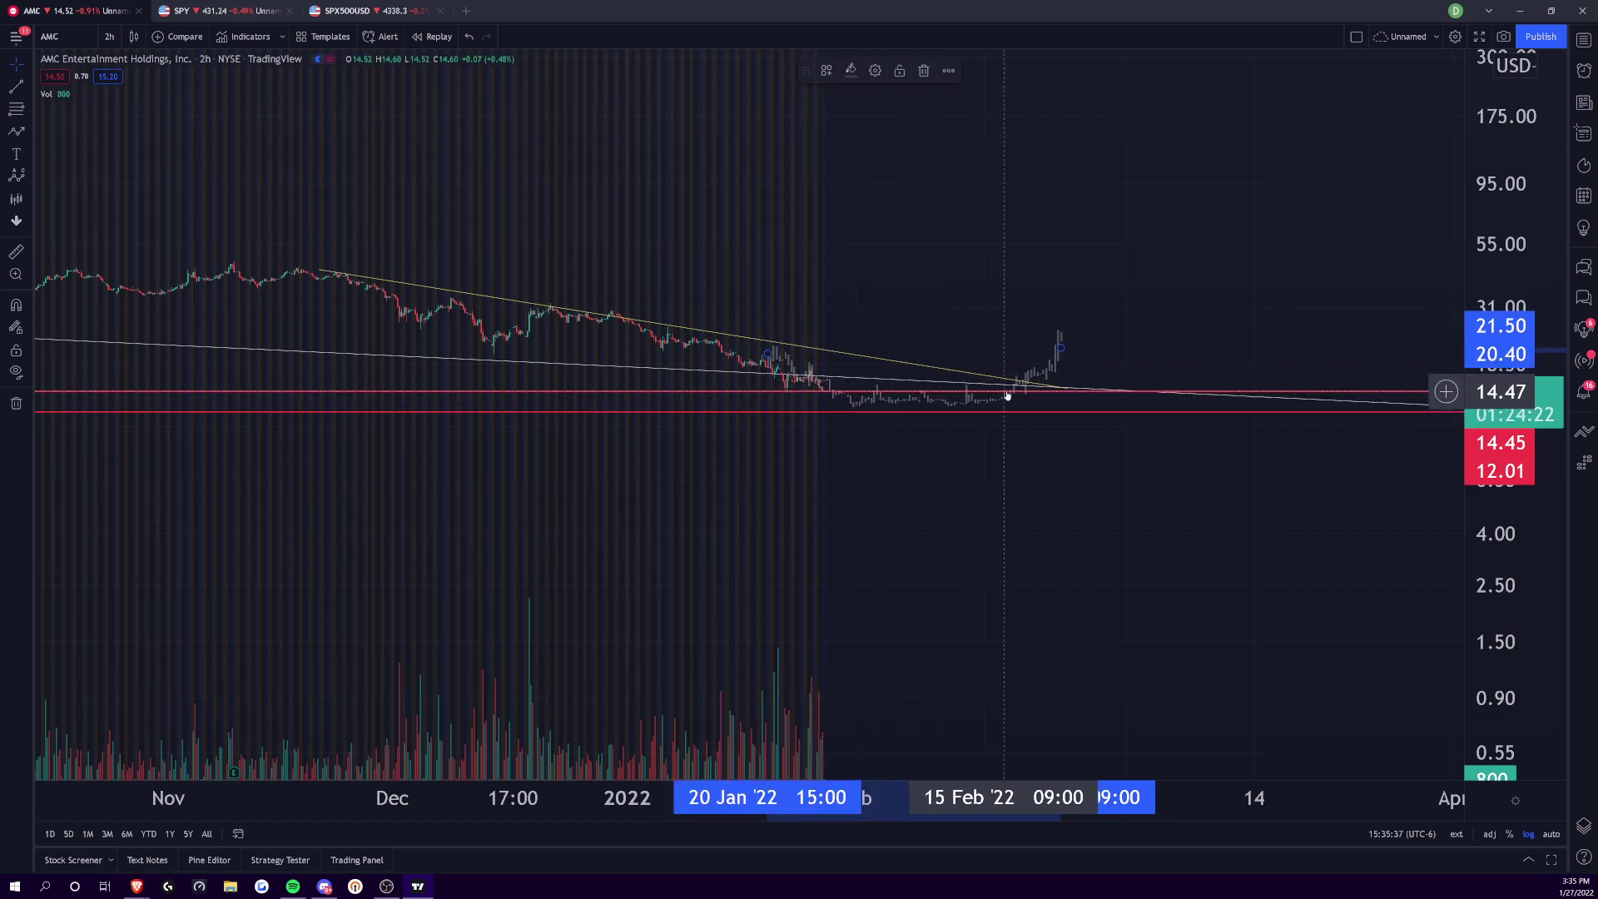
scroll(1005, 396, down, 10)
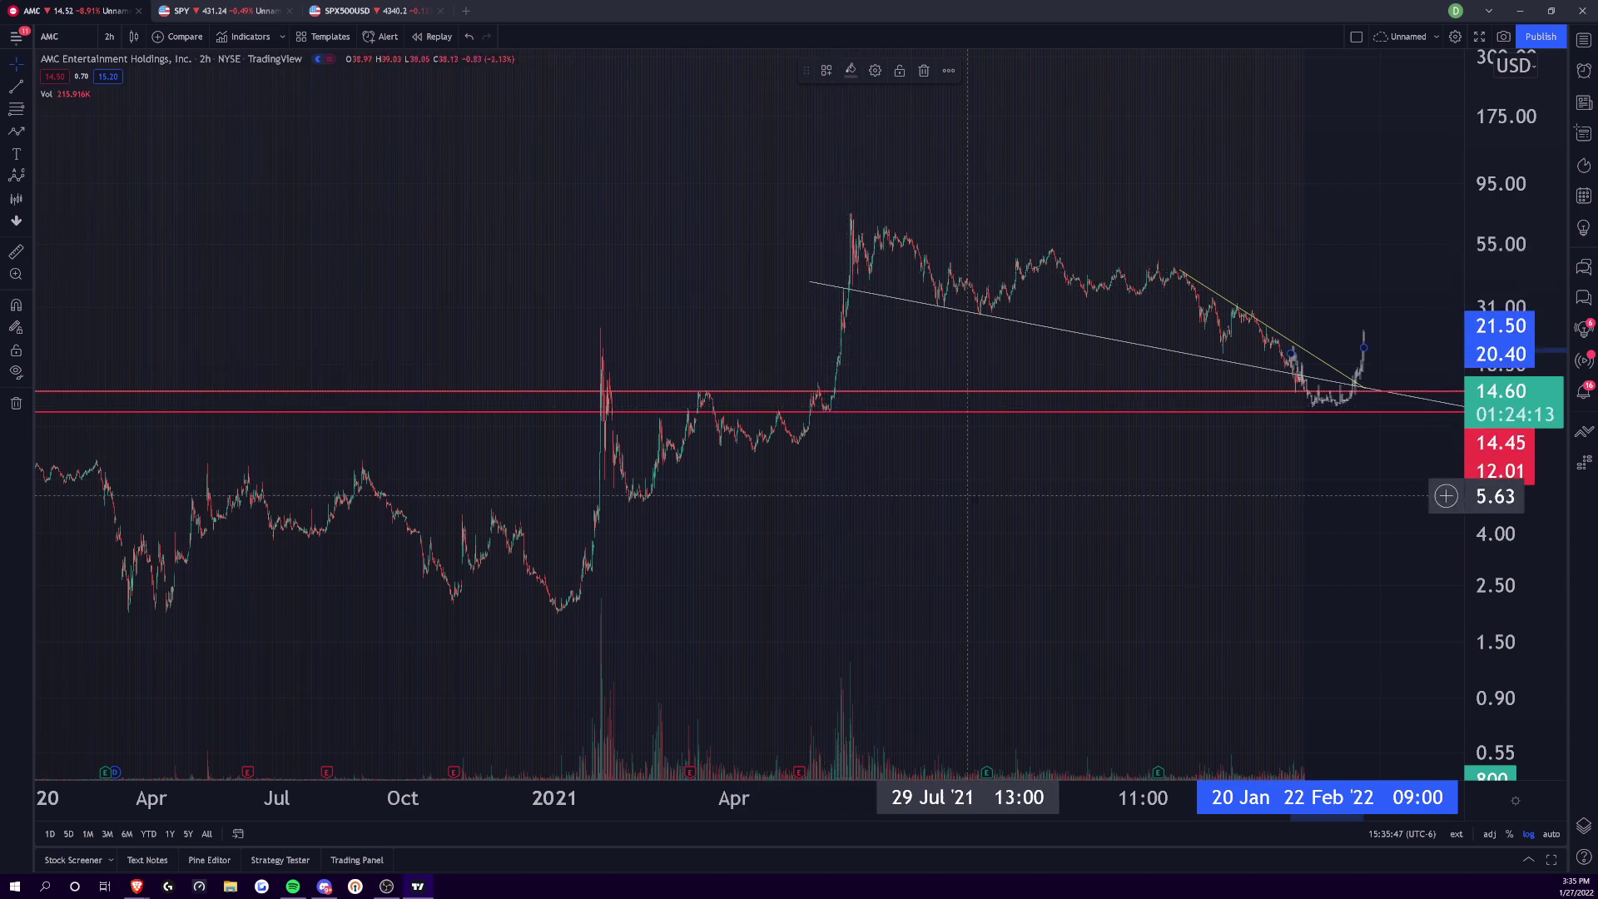
scroll(945, 479, right, 3)
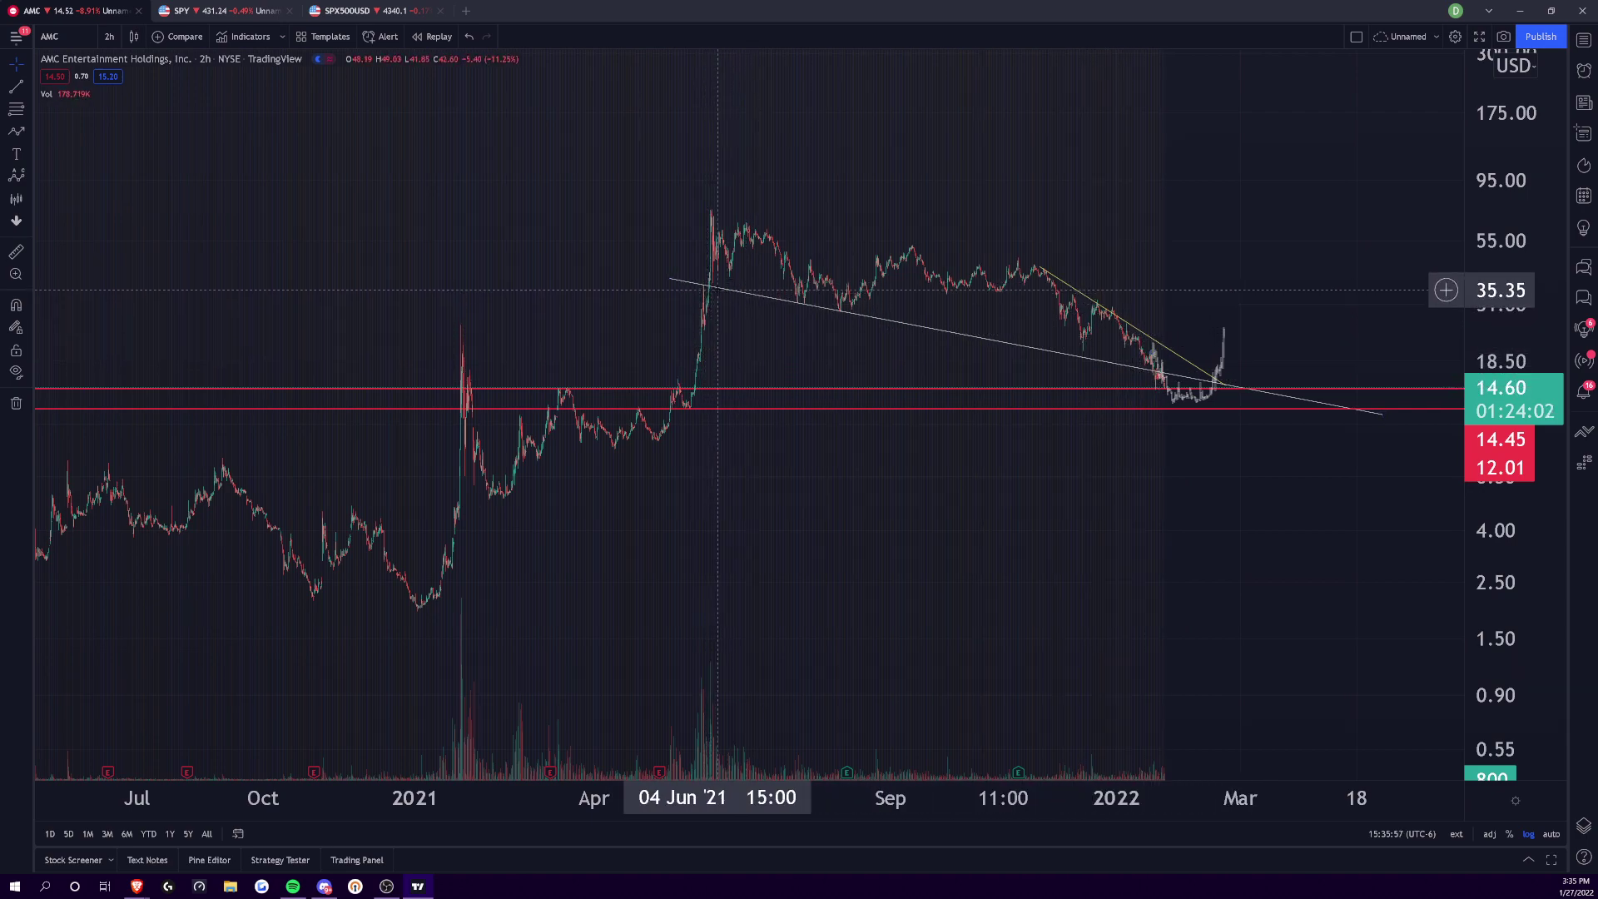
click(1207, 394)
key(Delete)
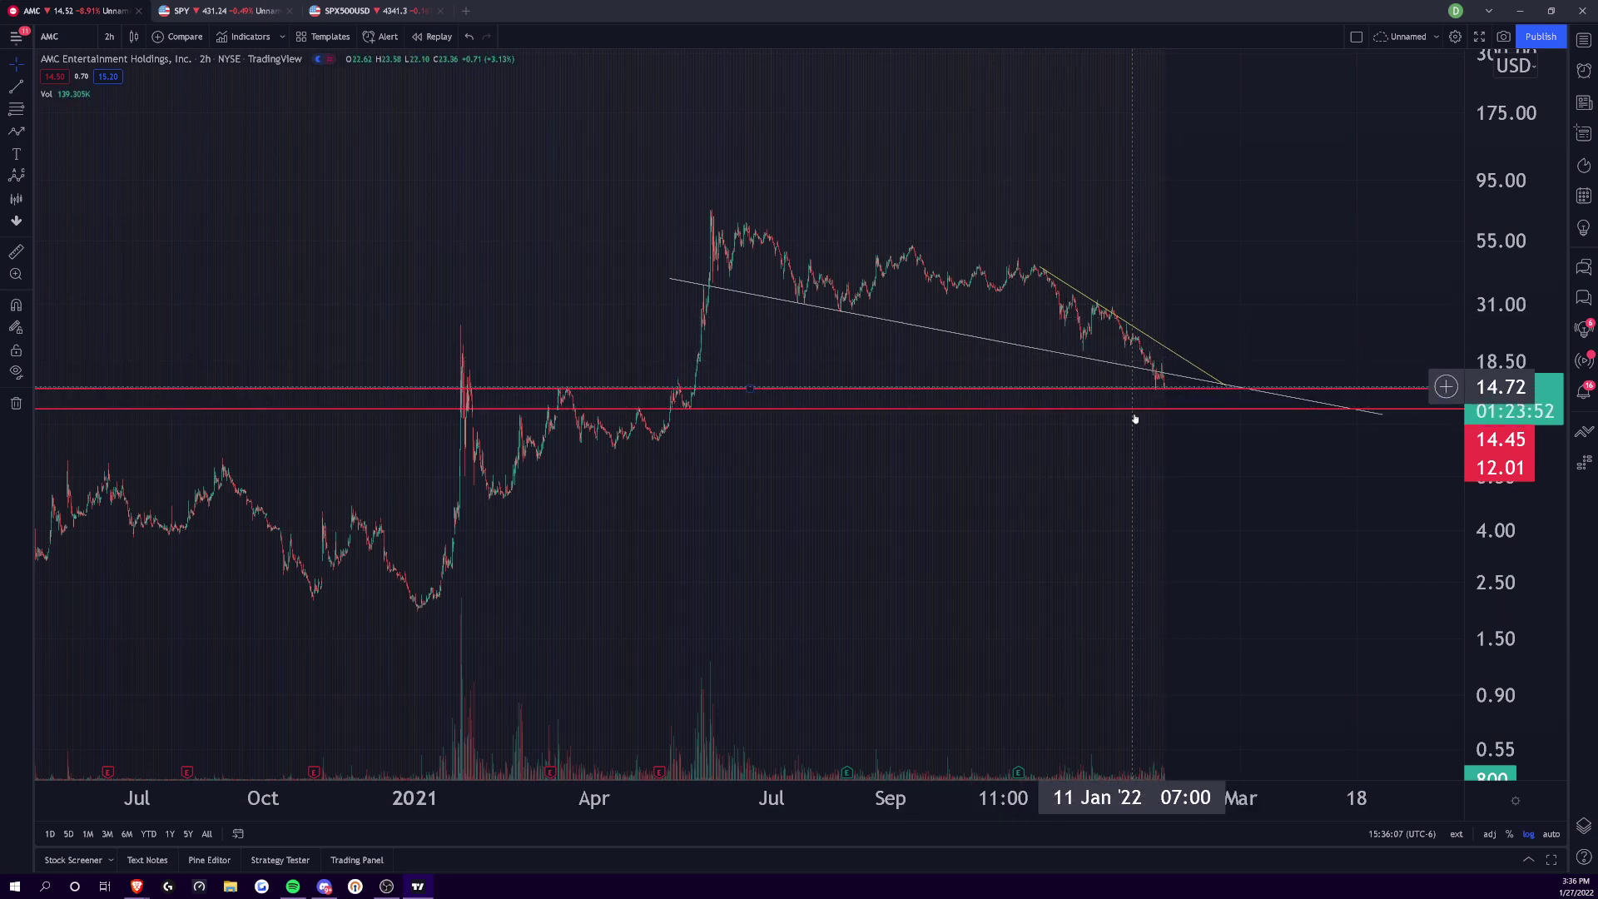
scroll(631, 741, up, 5)
drag(571, 638, 650, 650)
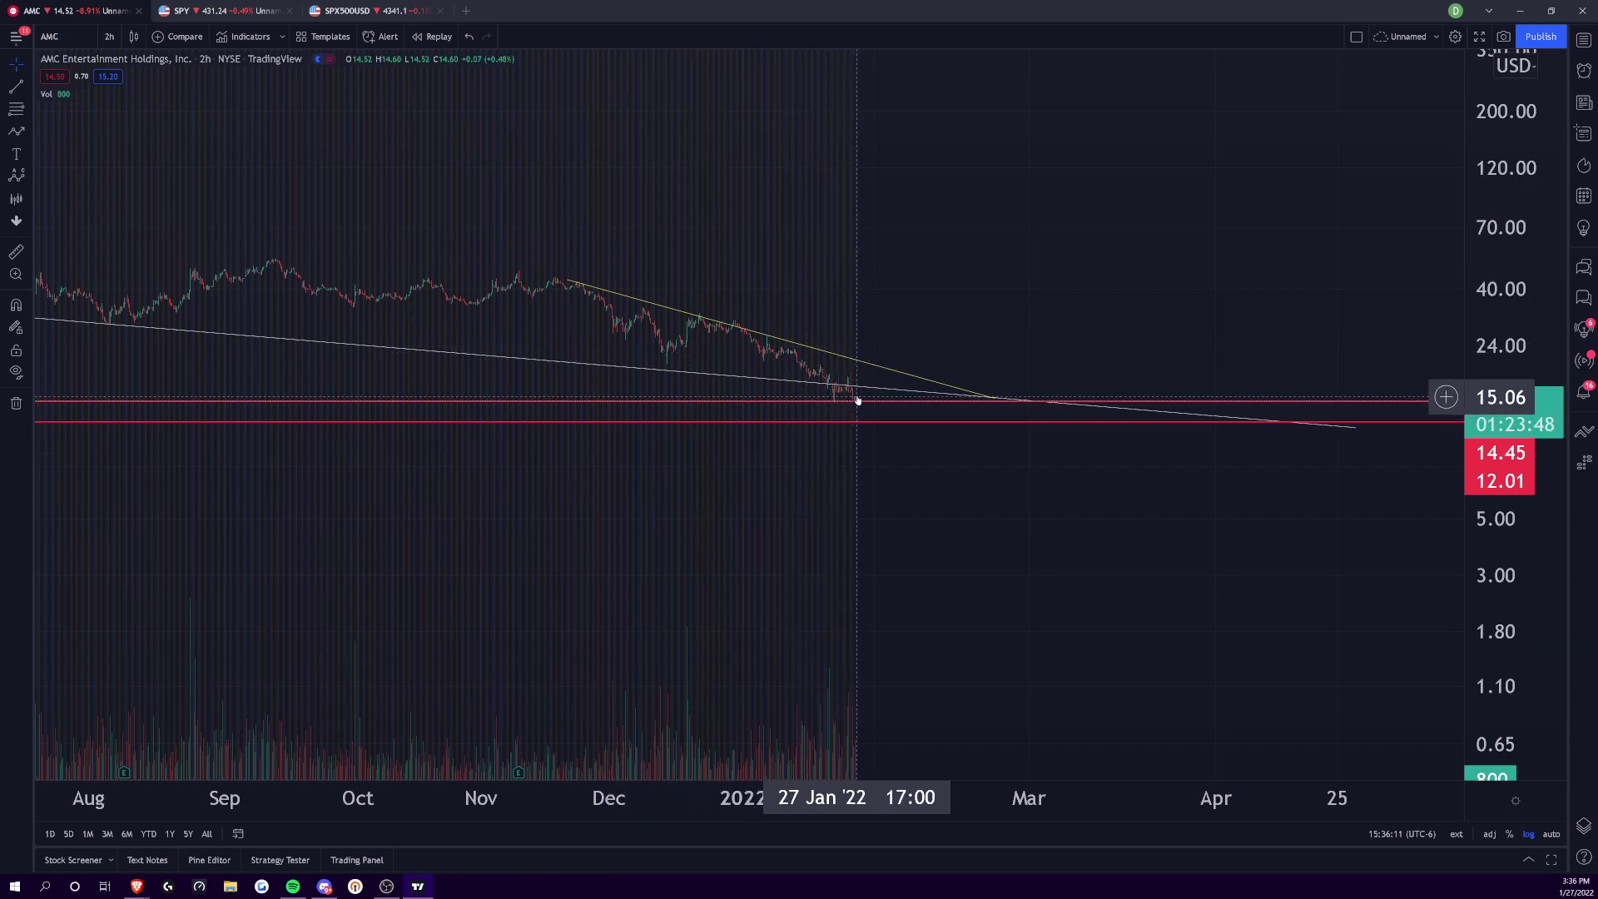
click(15, 130)
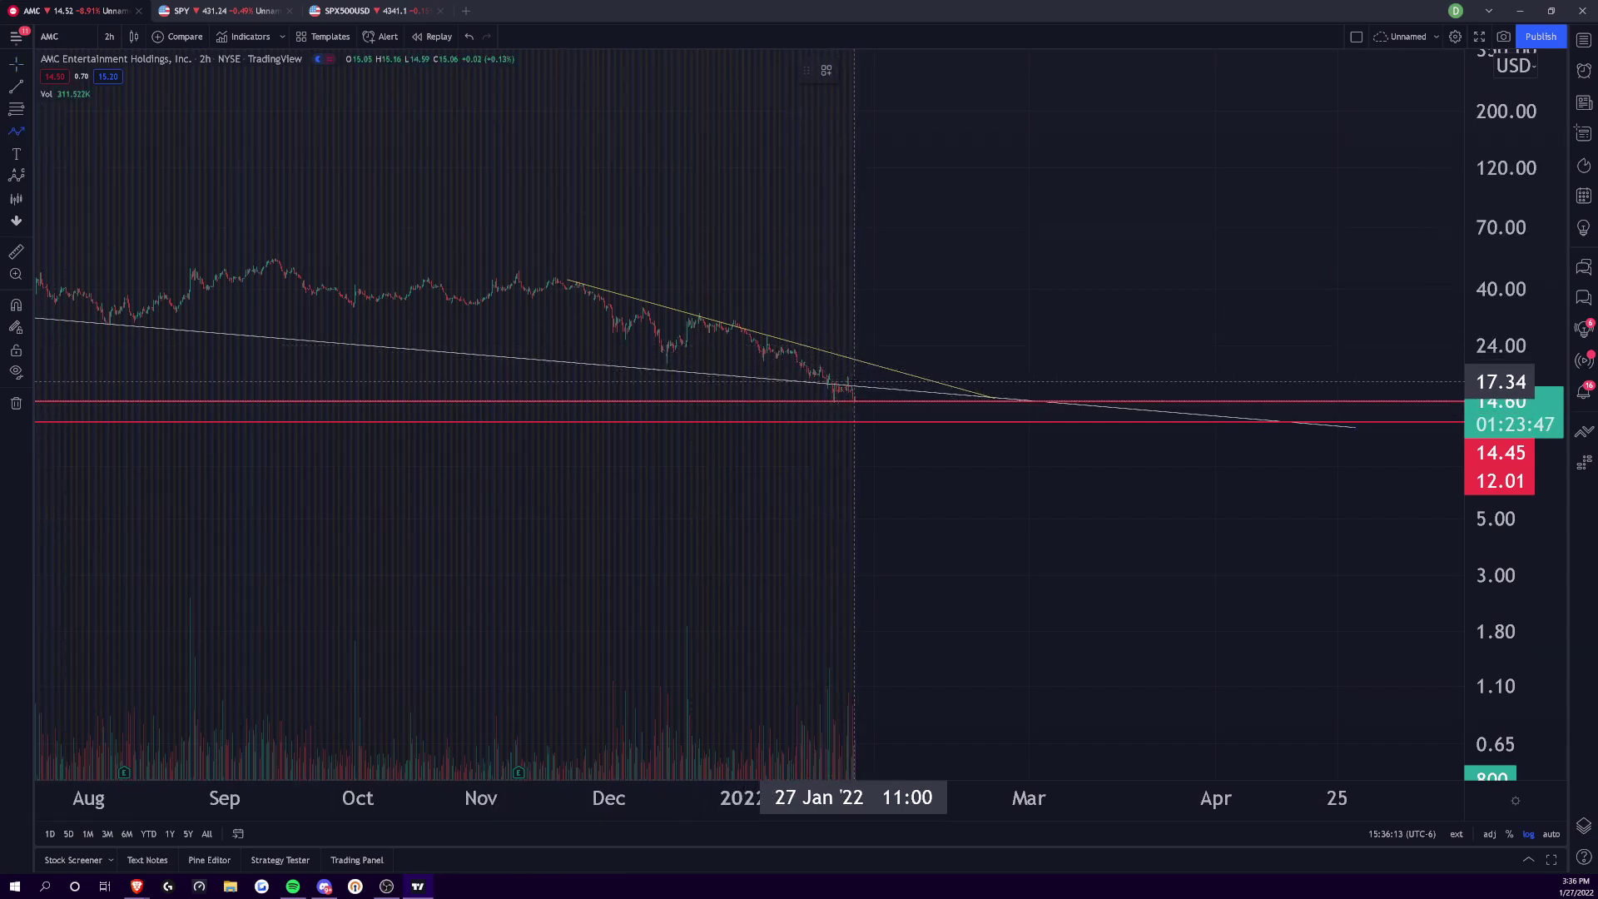
click(848, 386)
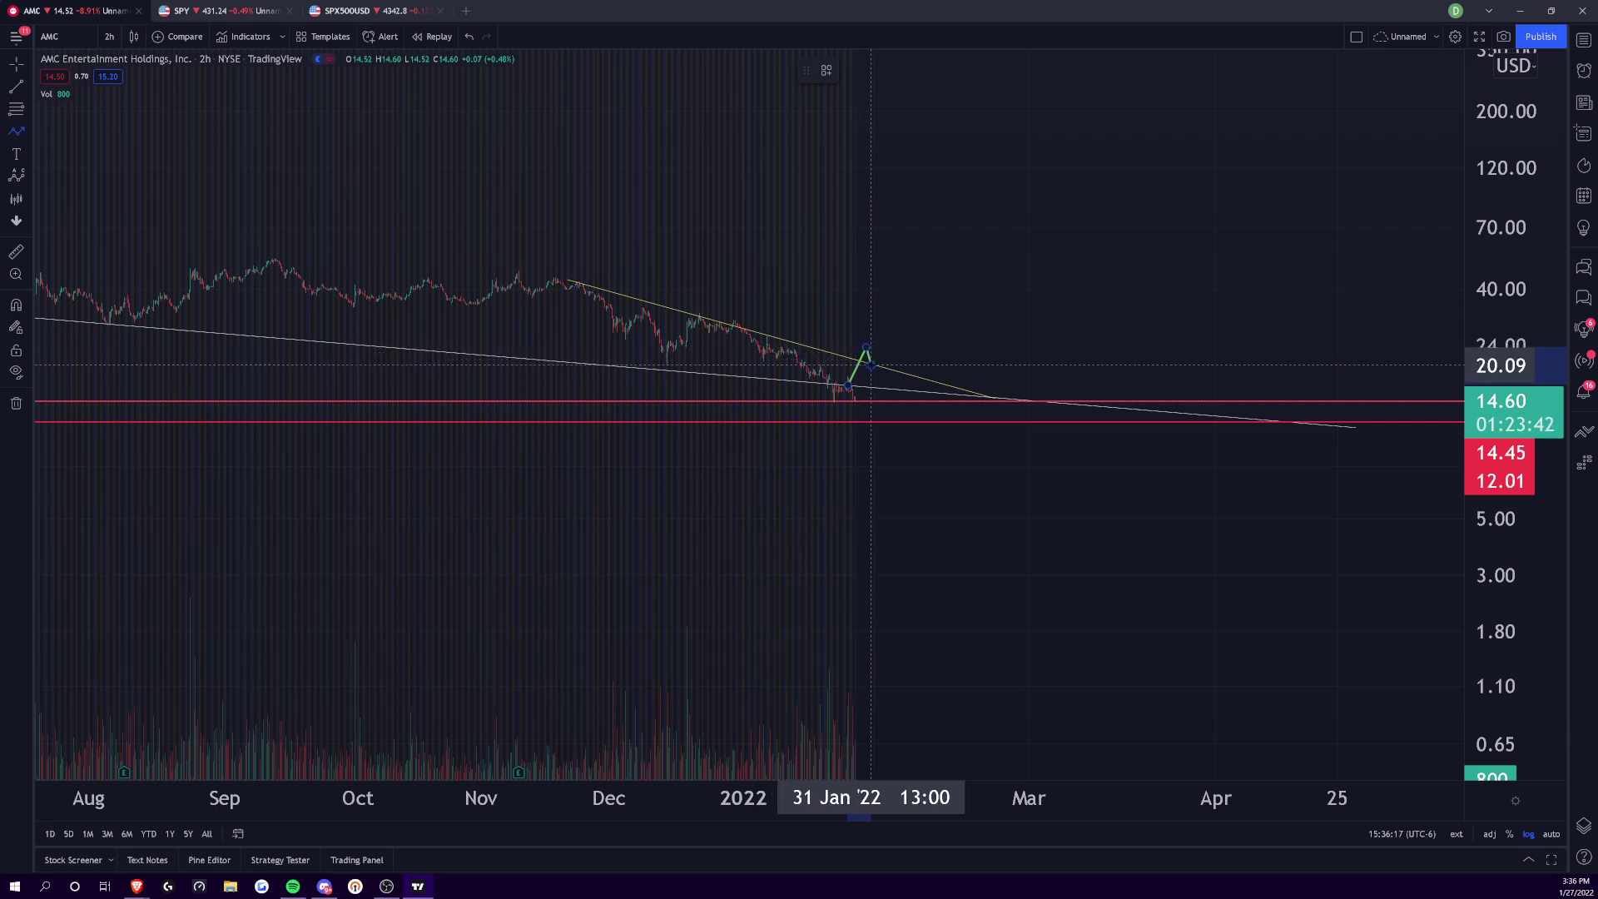
click(872, 366)
double_click(889, 321)
scroll(872, 696, down, 5)
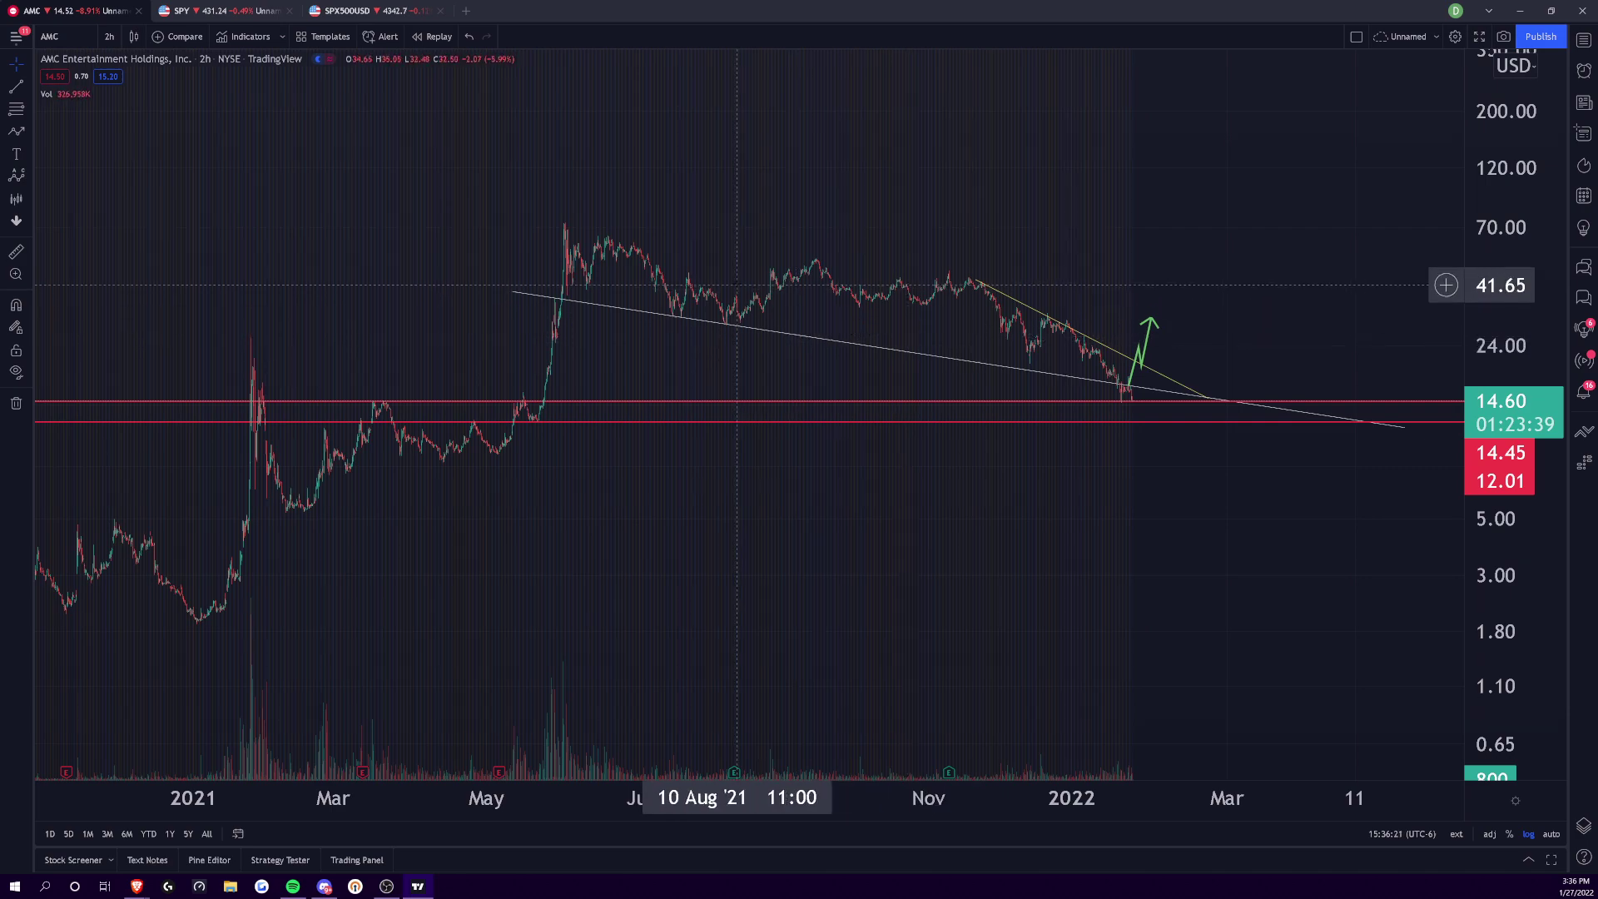
click(974, 282)
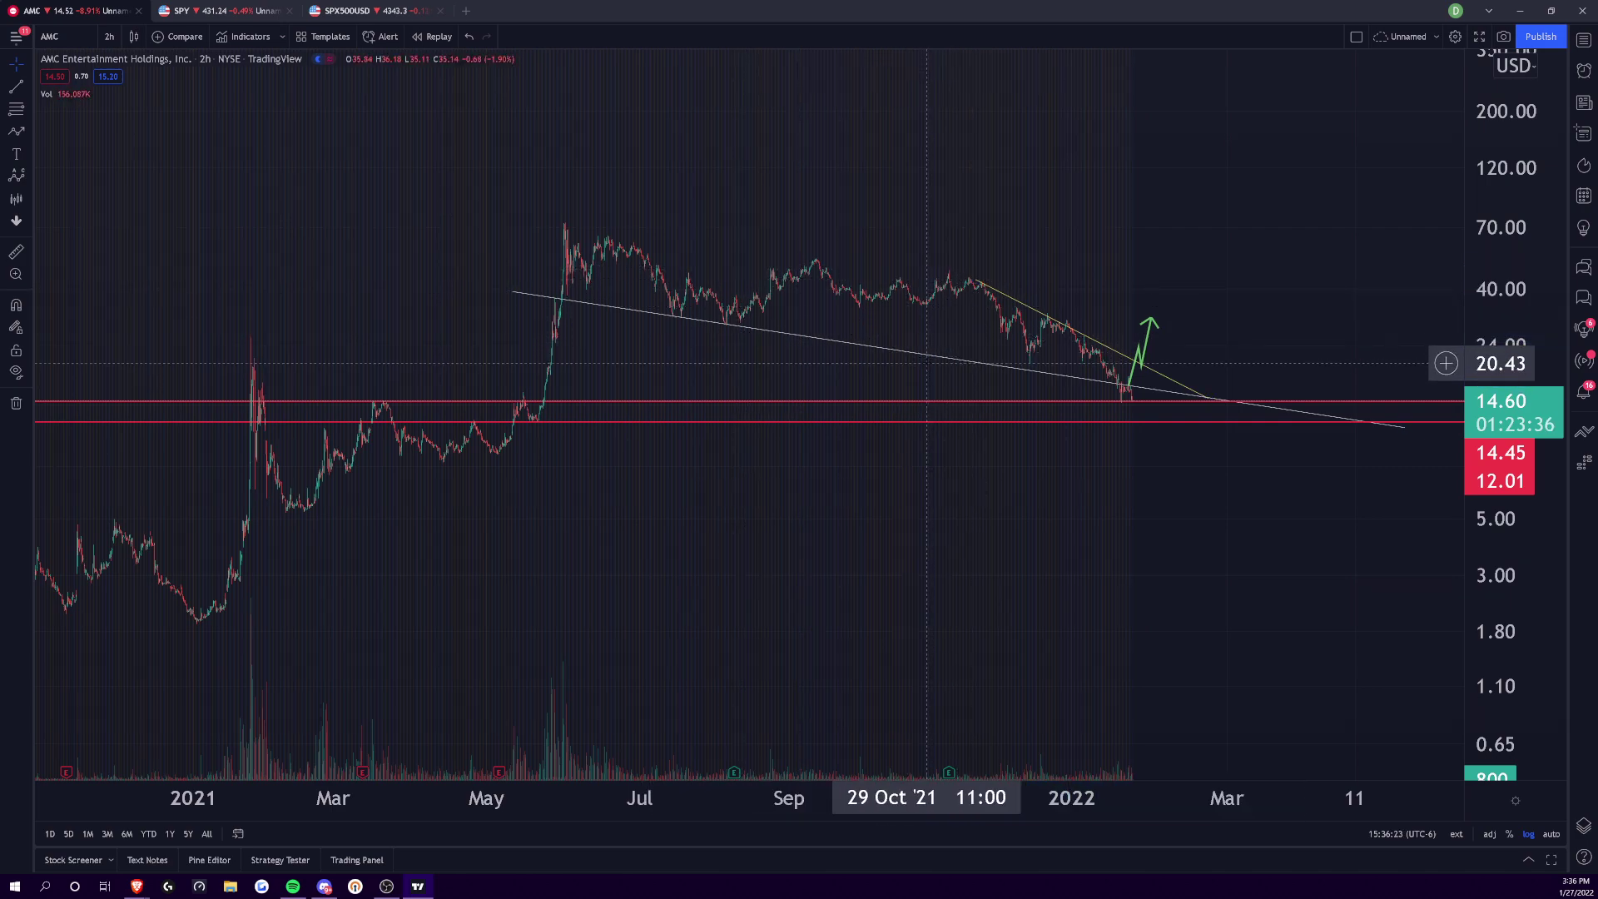
click(930, 354)
click(851, 70)
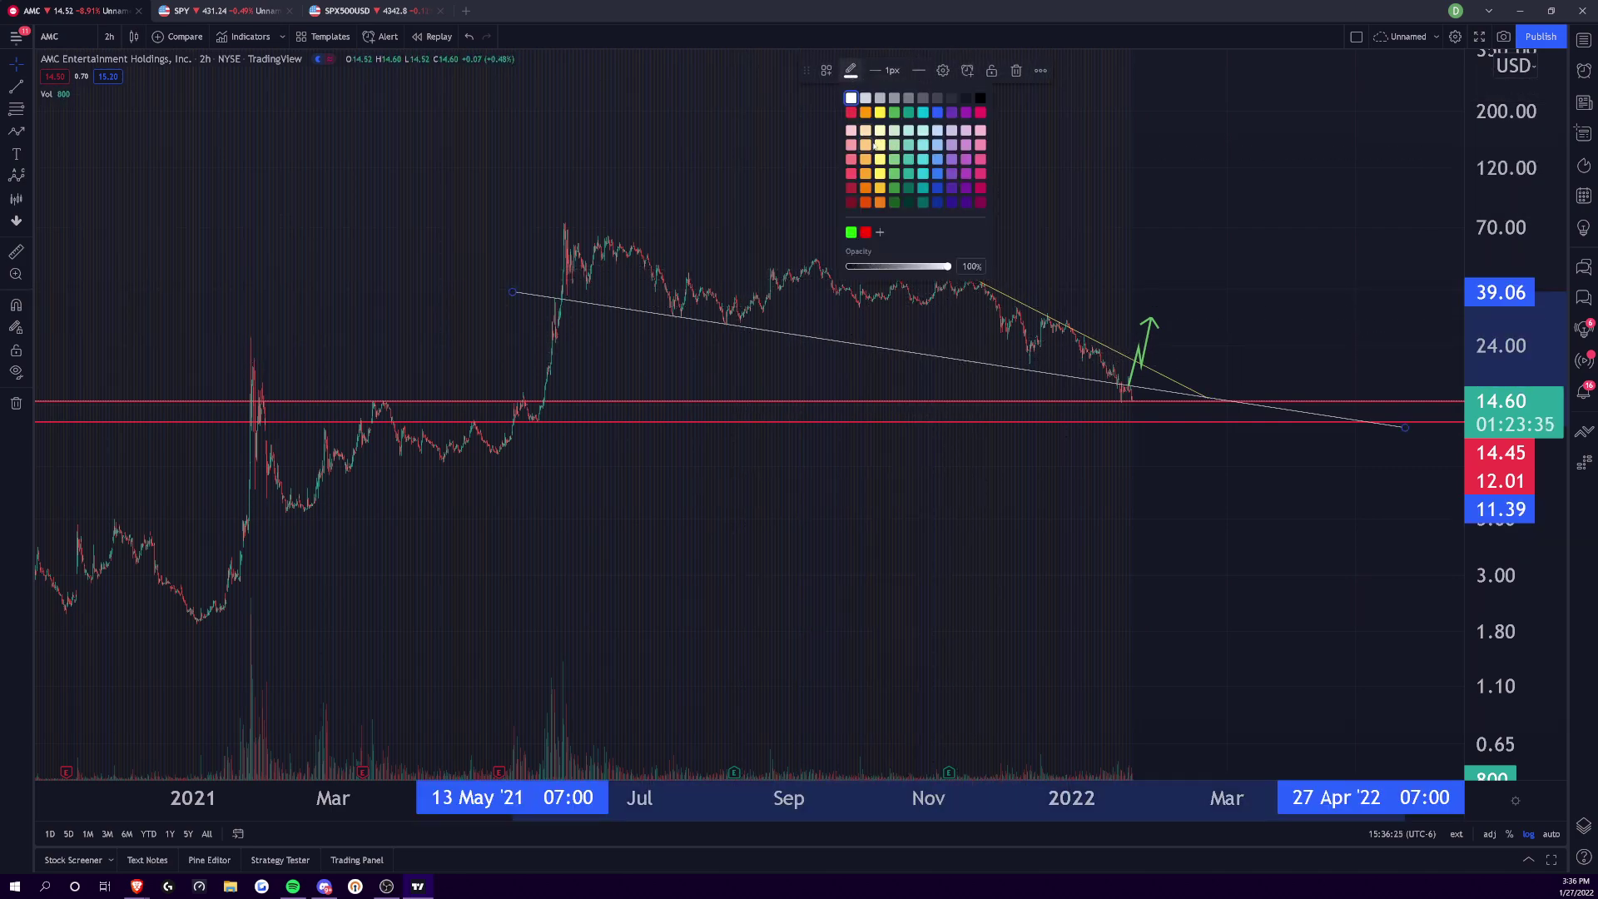
click(880, 113)
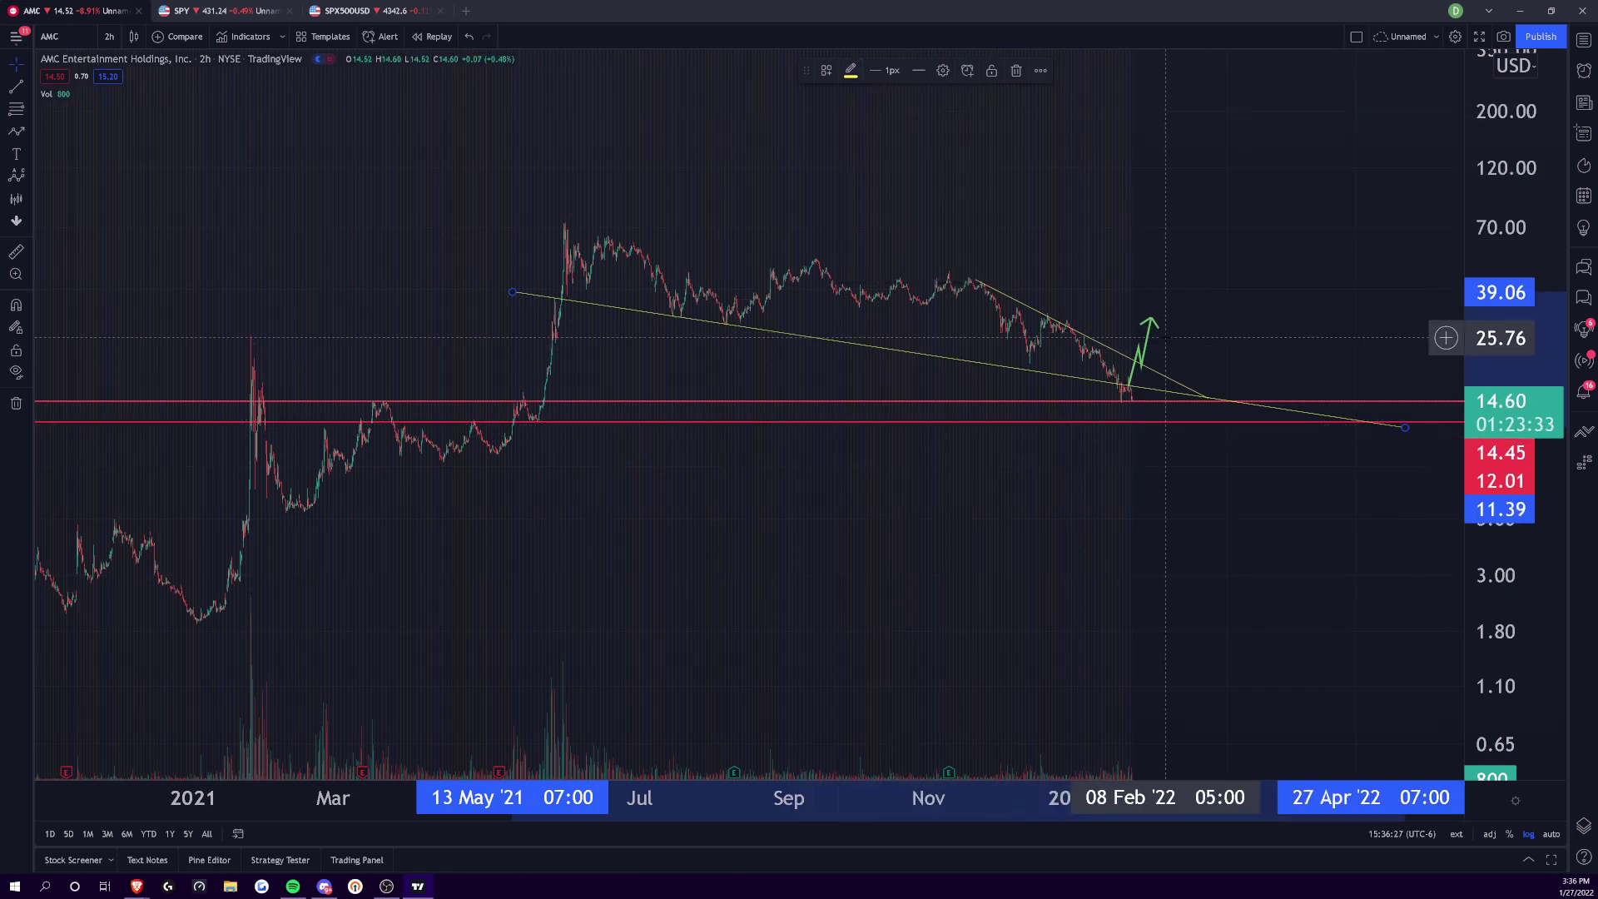
click(1152, 339)
click(1149, 339)
key(Delete)
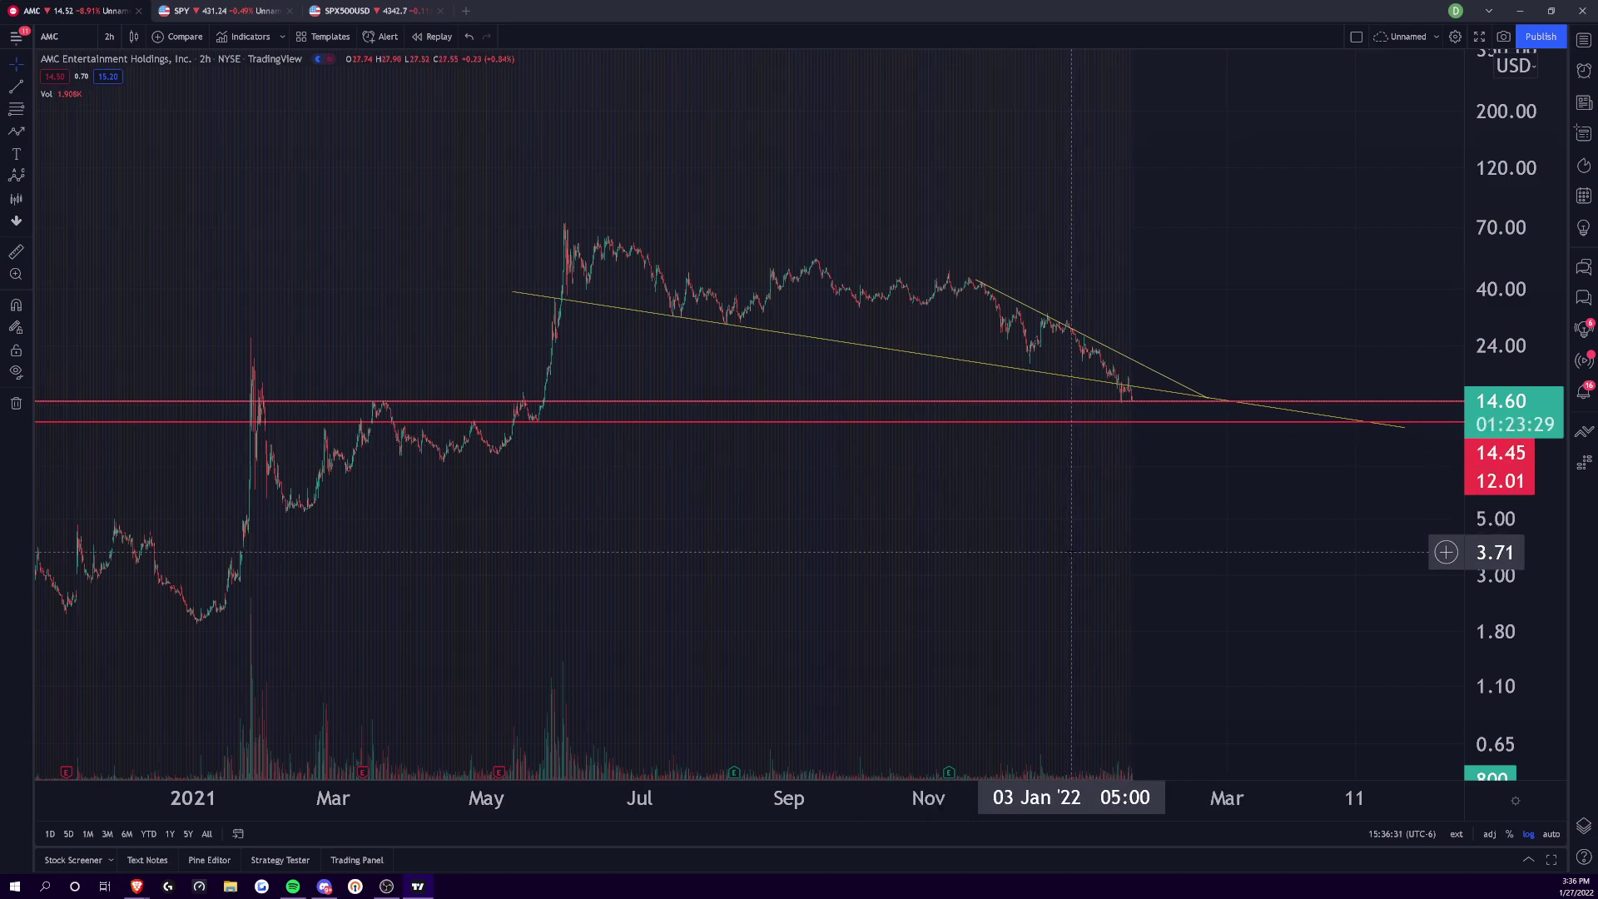
- Zoom the AMC chart onto the trendlines and extend the upper falling trendline's right end
drag(953, 797, 619, 793)
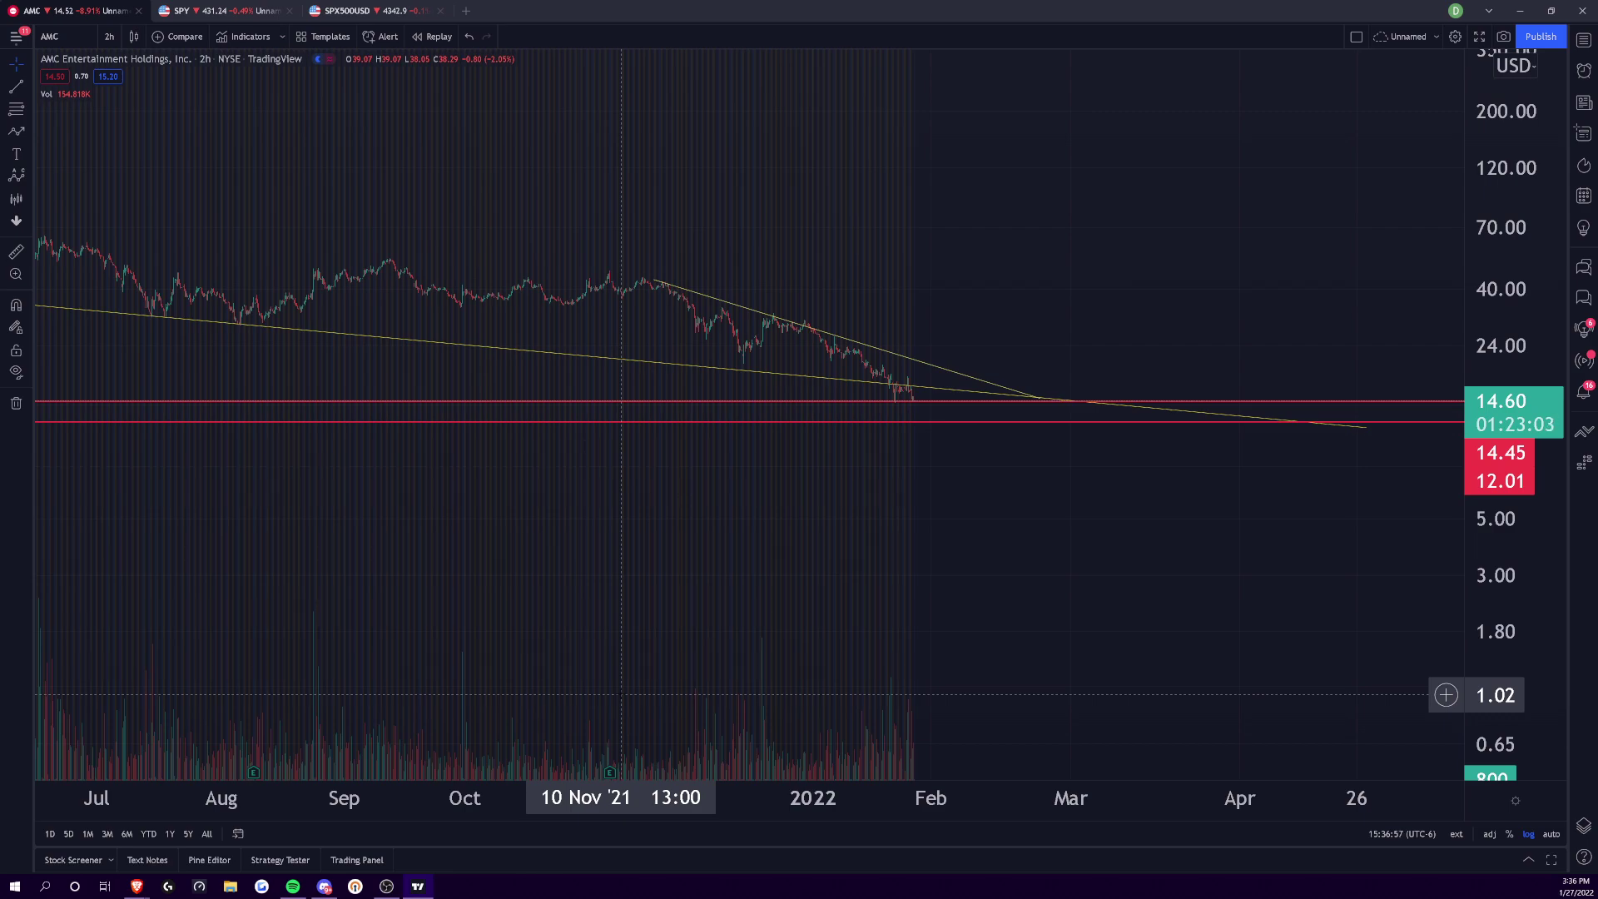
scroll(966, 749, down, 3)
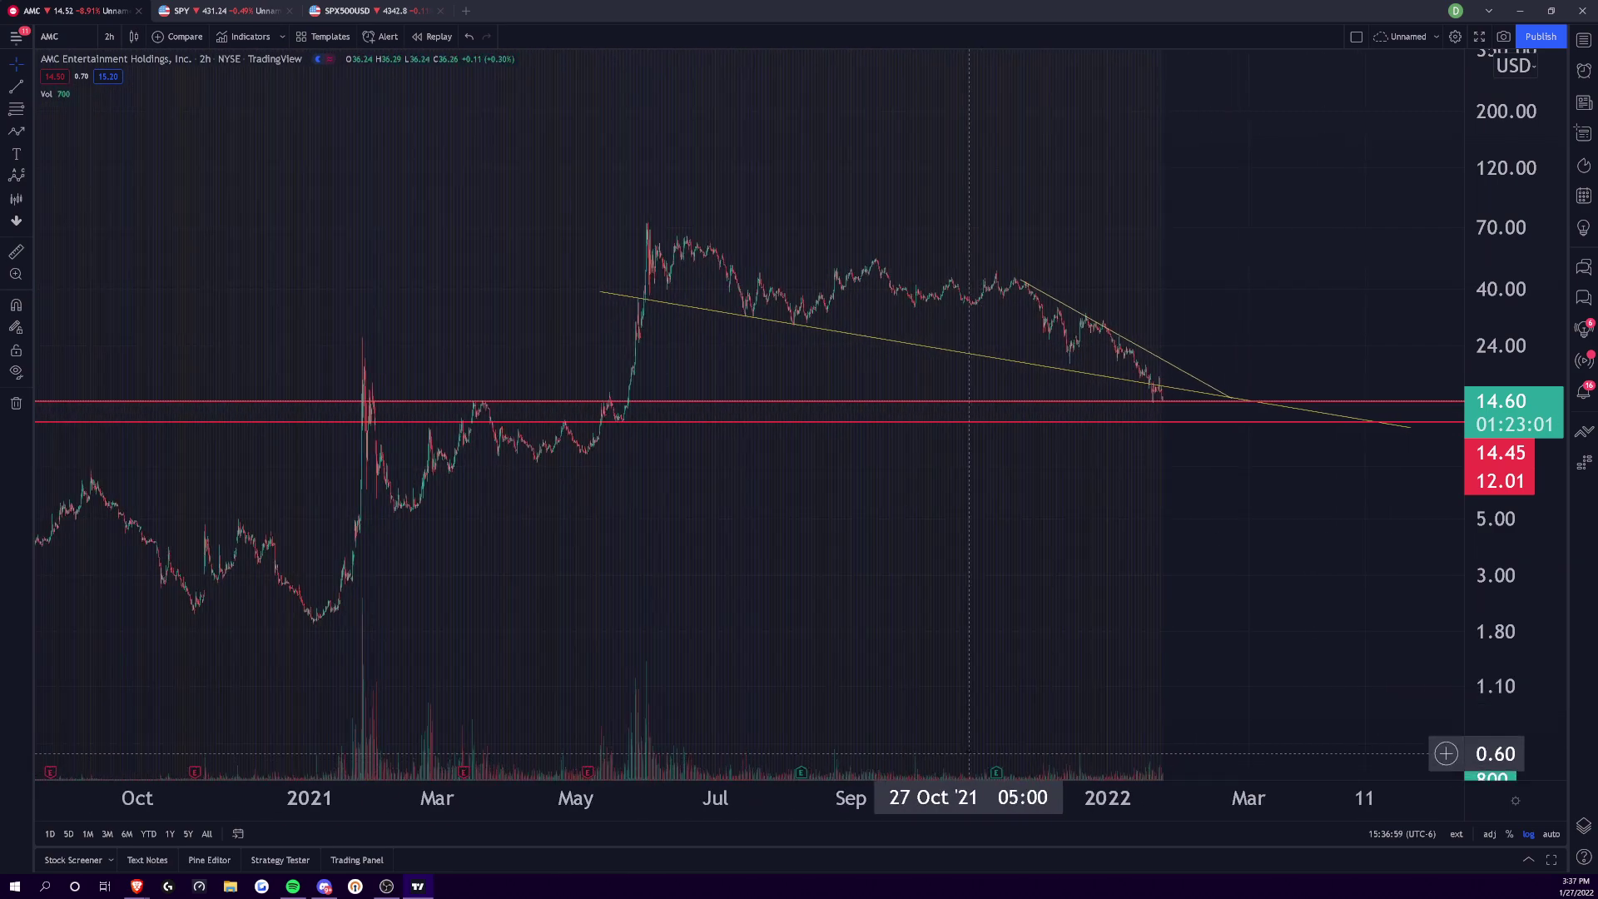
drag(1400, 437, 1426, 599)
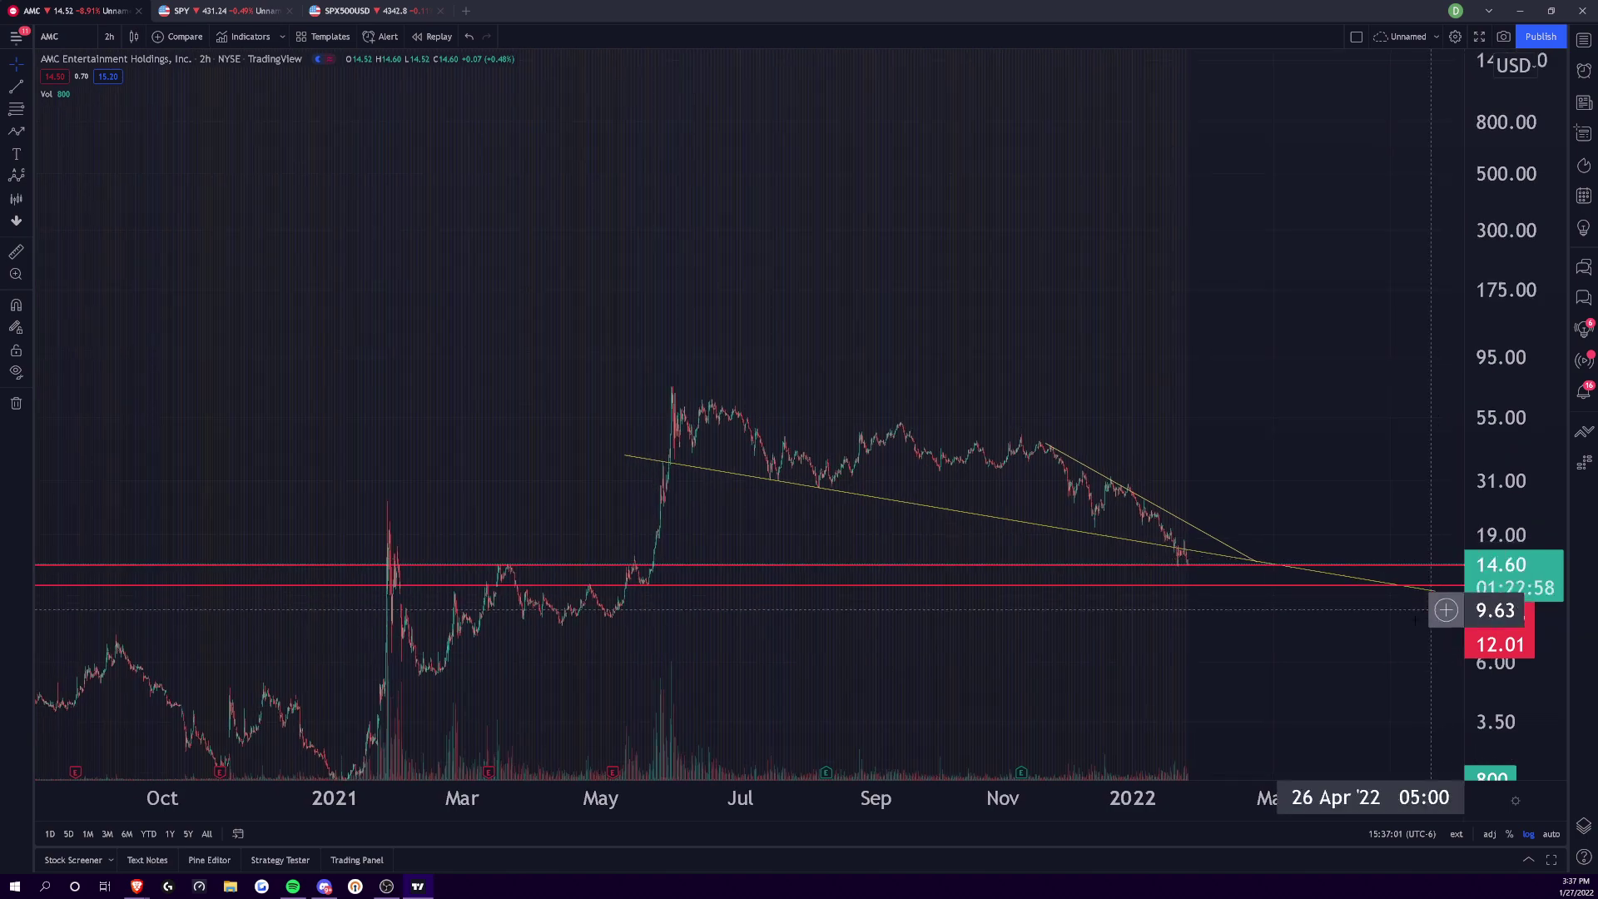
drag(1201, 690, 1252, 589)
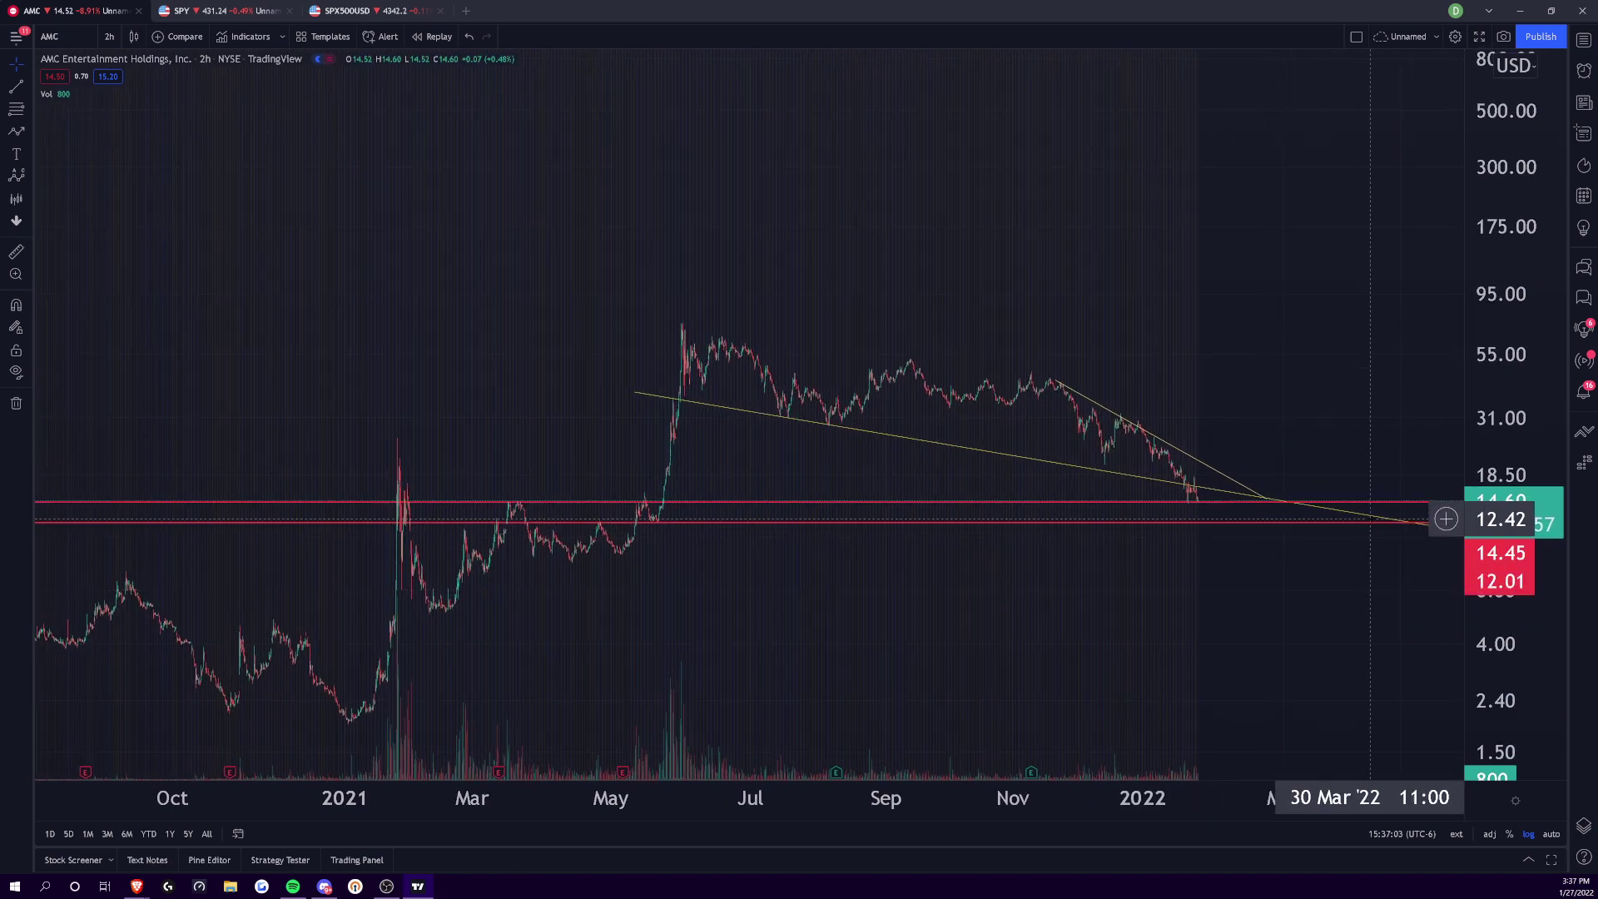
drag(1416, 526, 1219, 486)
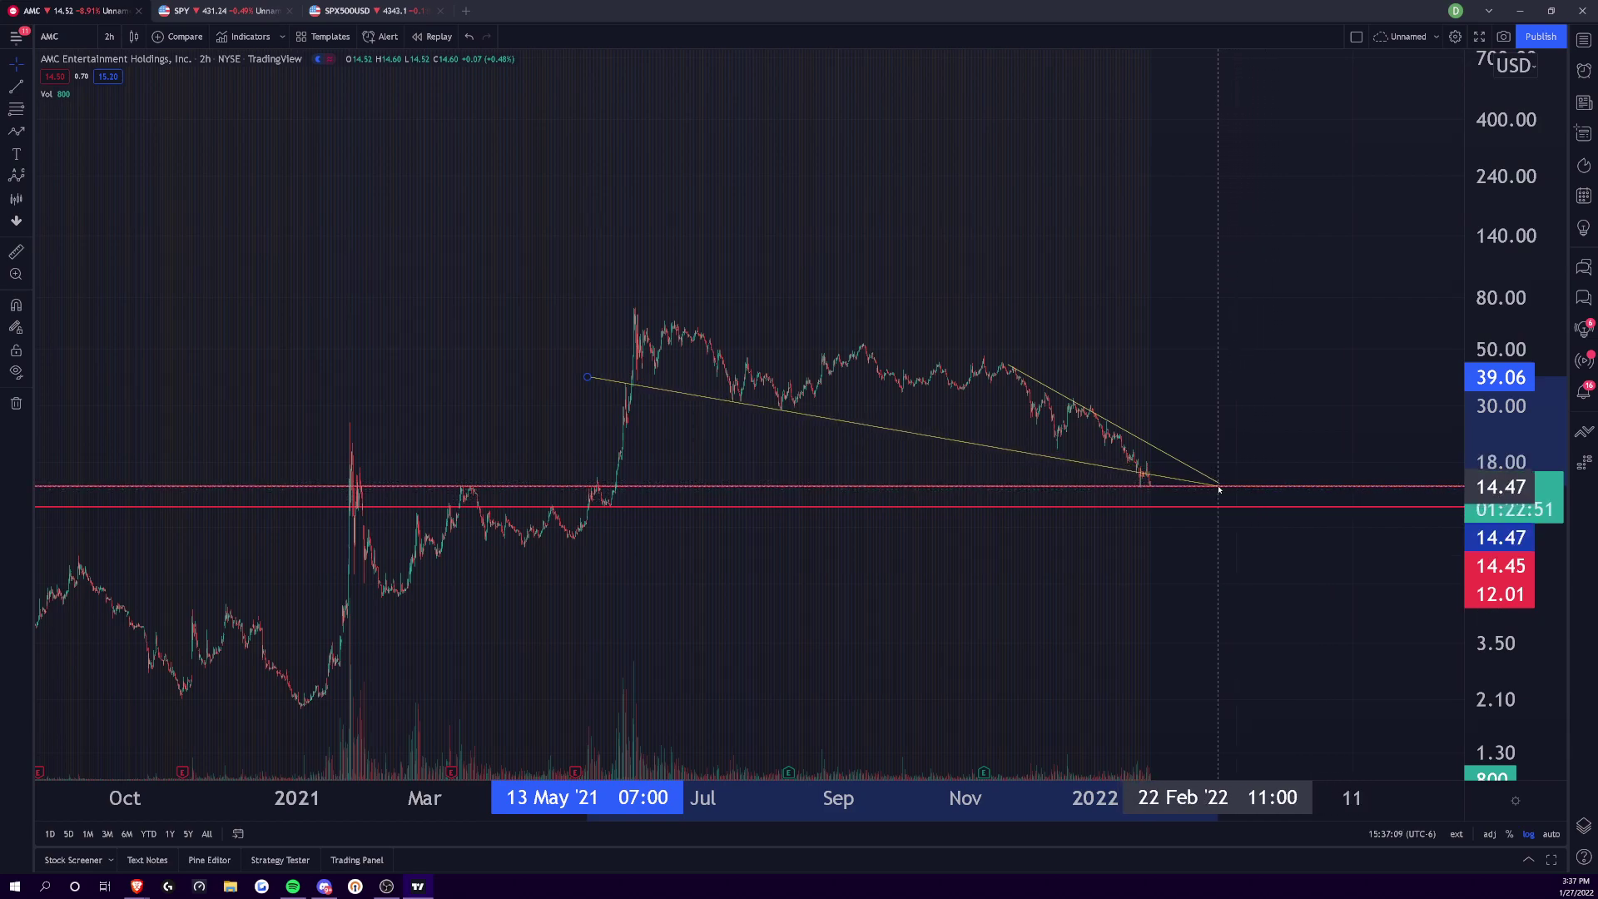
drag(1491, 626, 1348, 439)
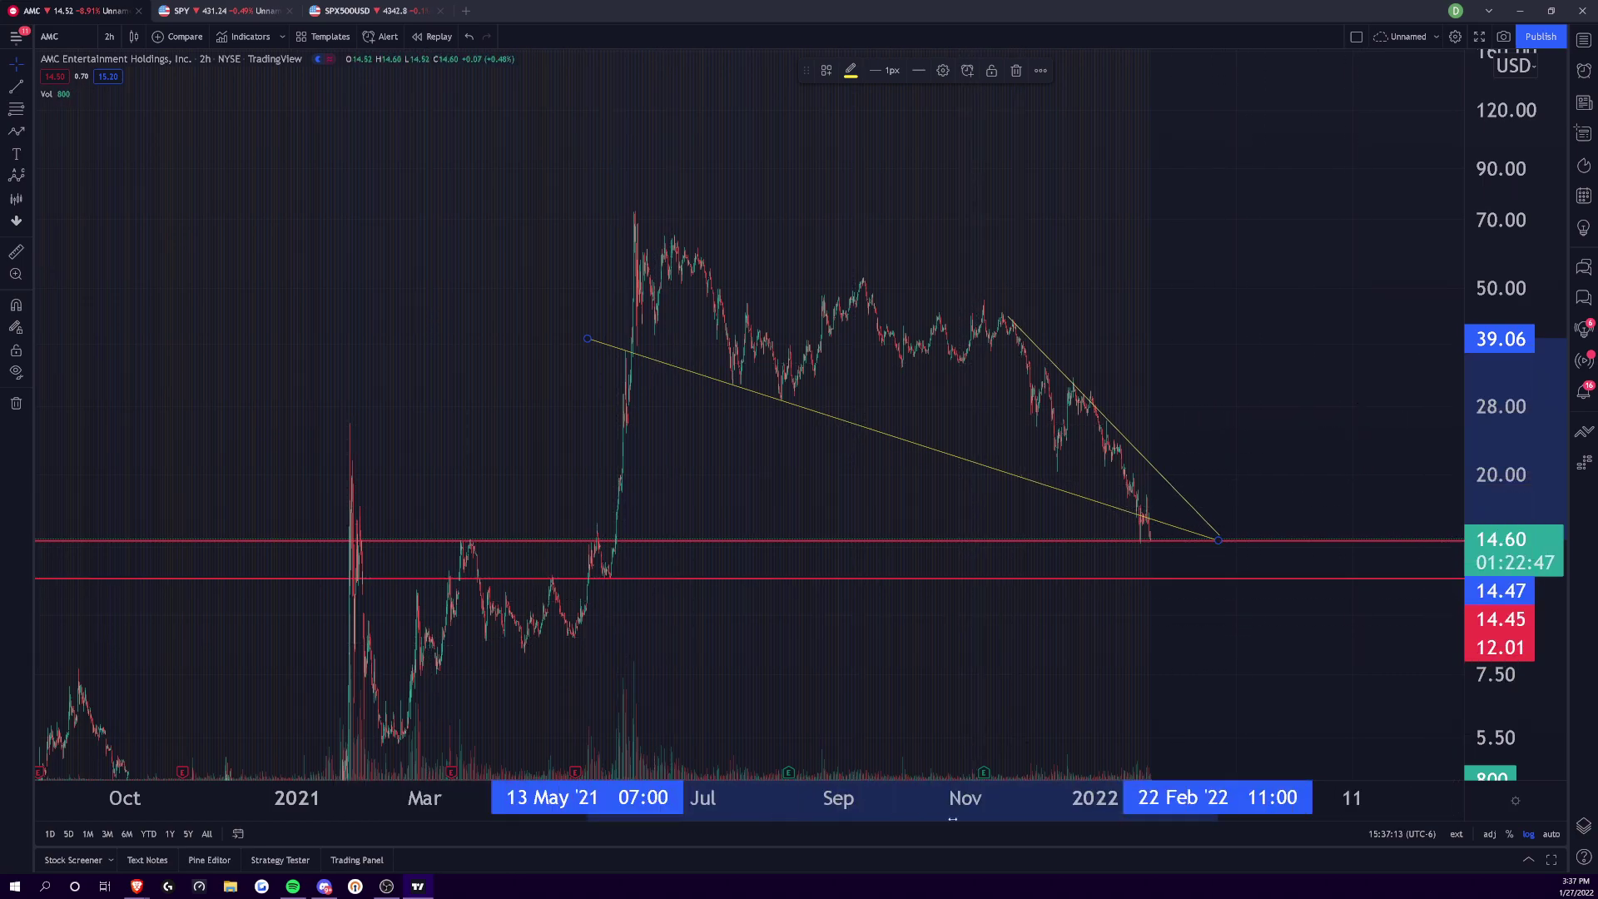
scroll(550, 541, up, 3)
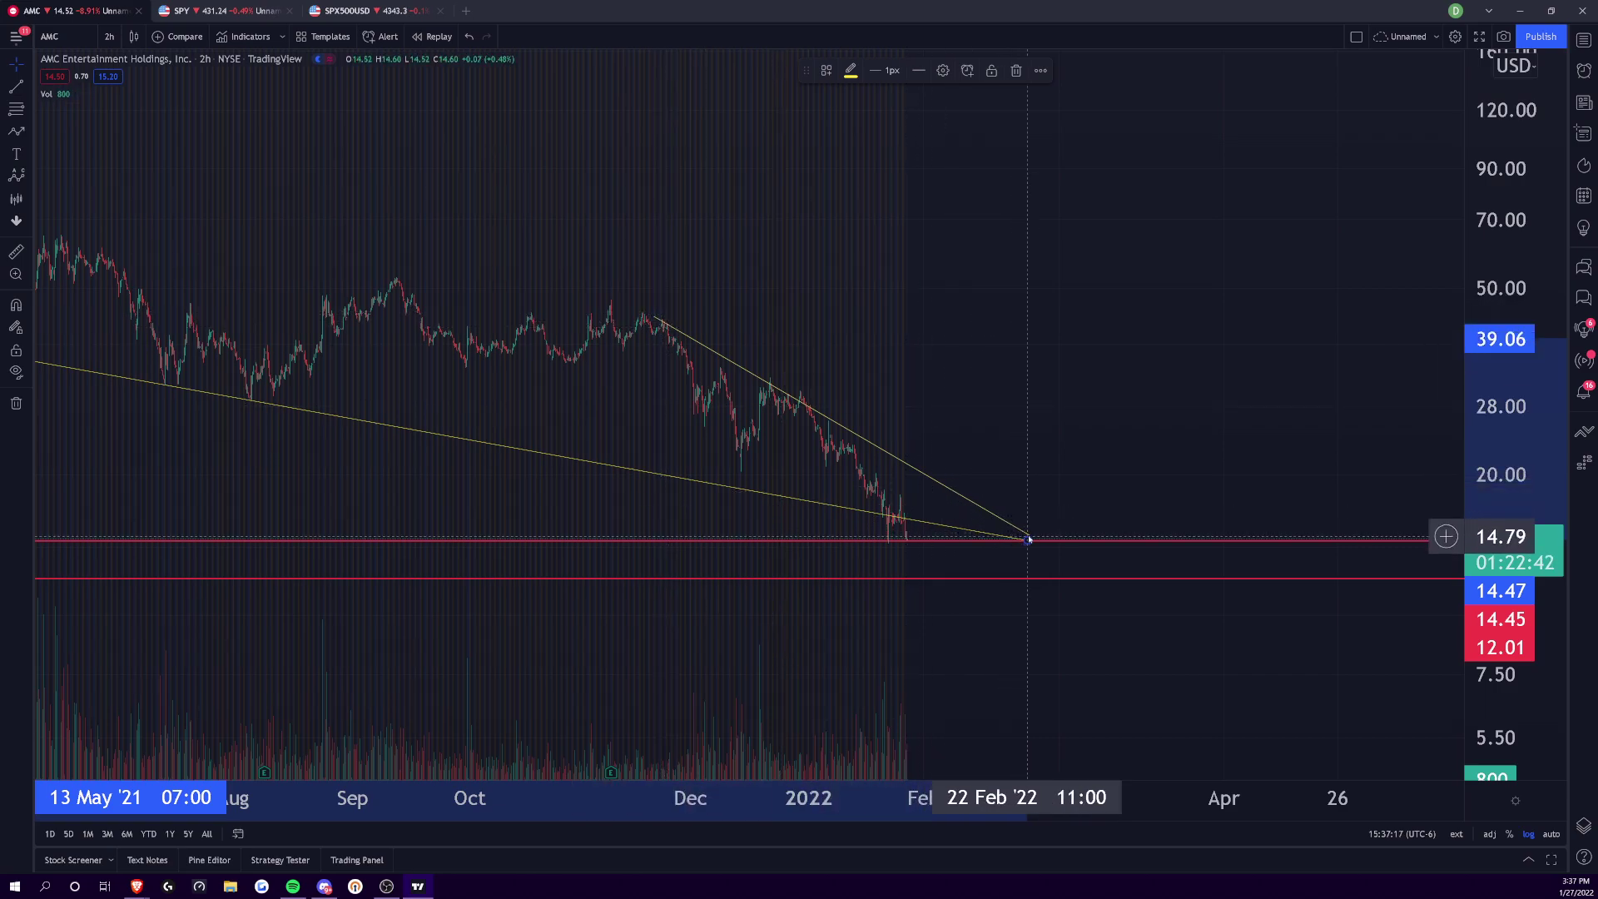
drag(1029, 538, 1066, 534)
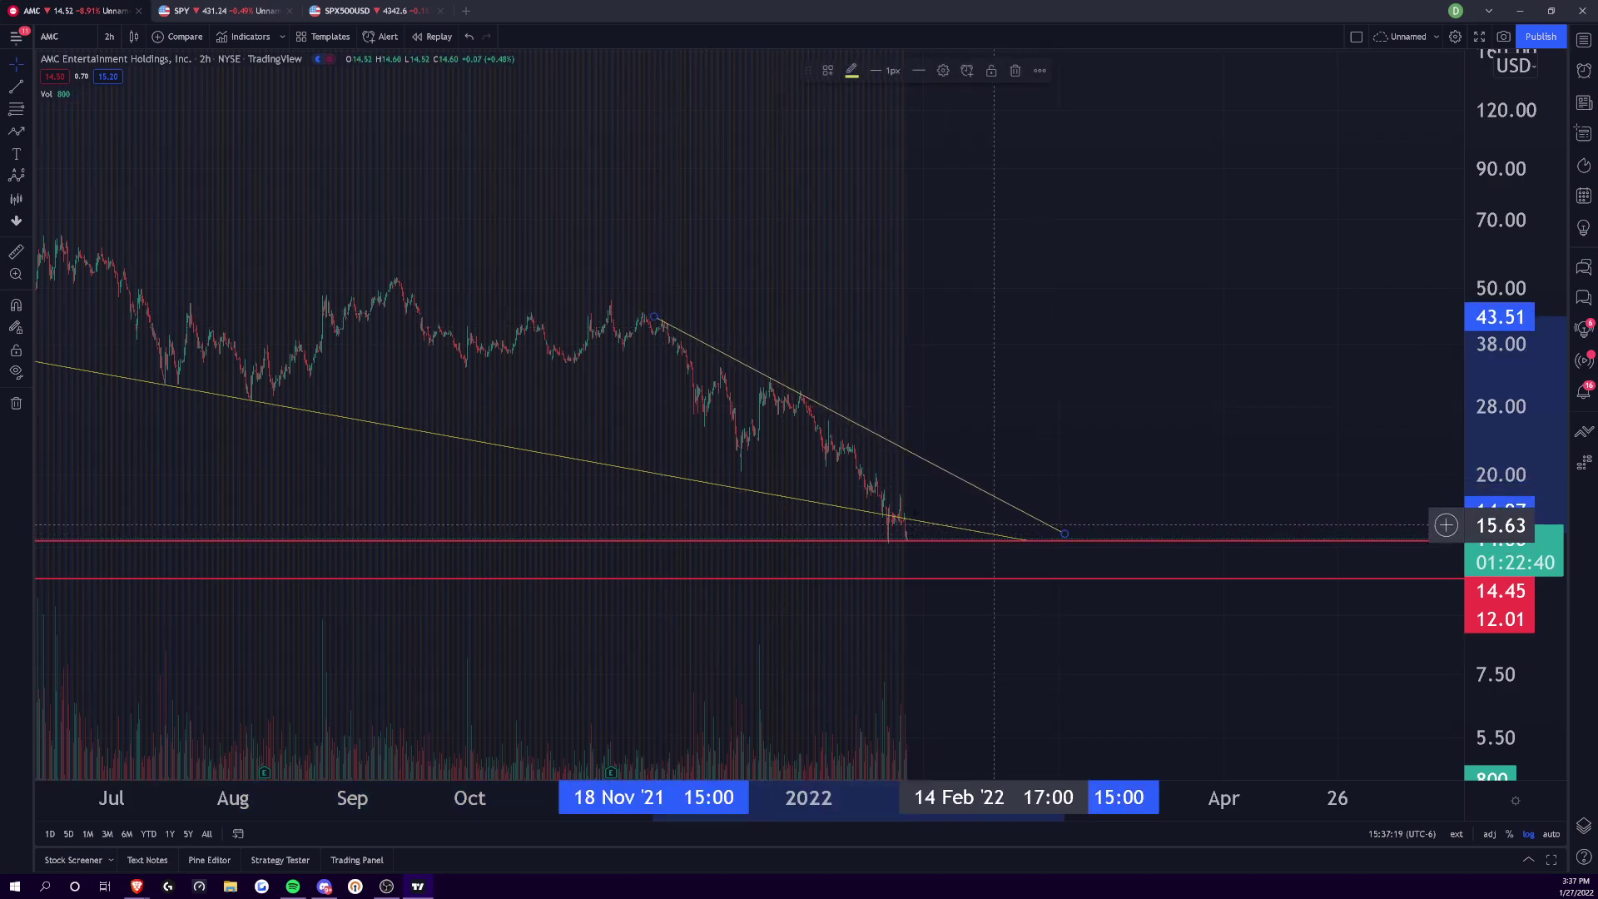
- Move the upper trendline's start to the 28 Oct '21 high and its end to 01 Mar '22
scroll(879, 774, down, 2)
scroll(880, 774, down, 3)
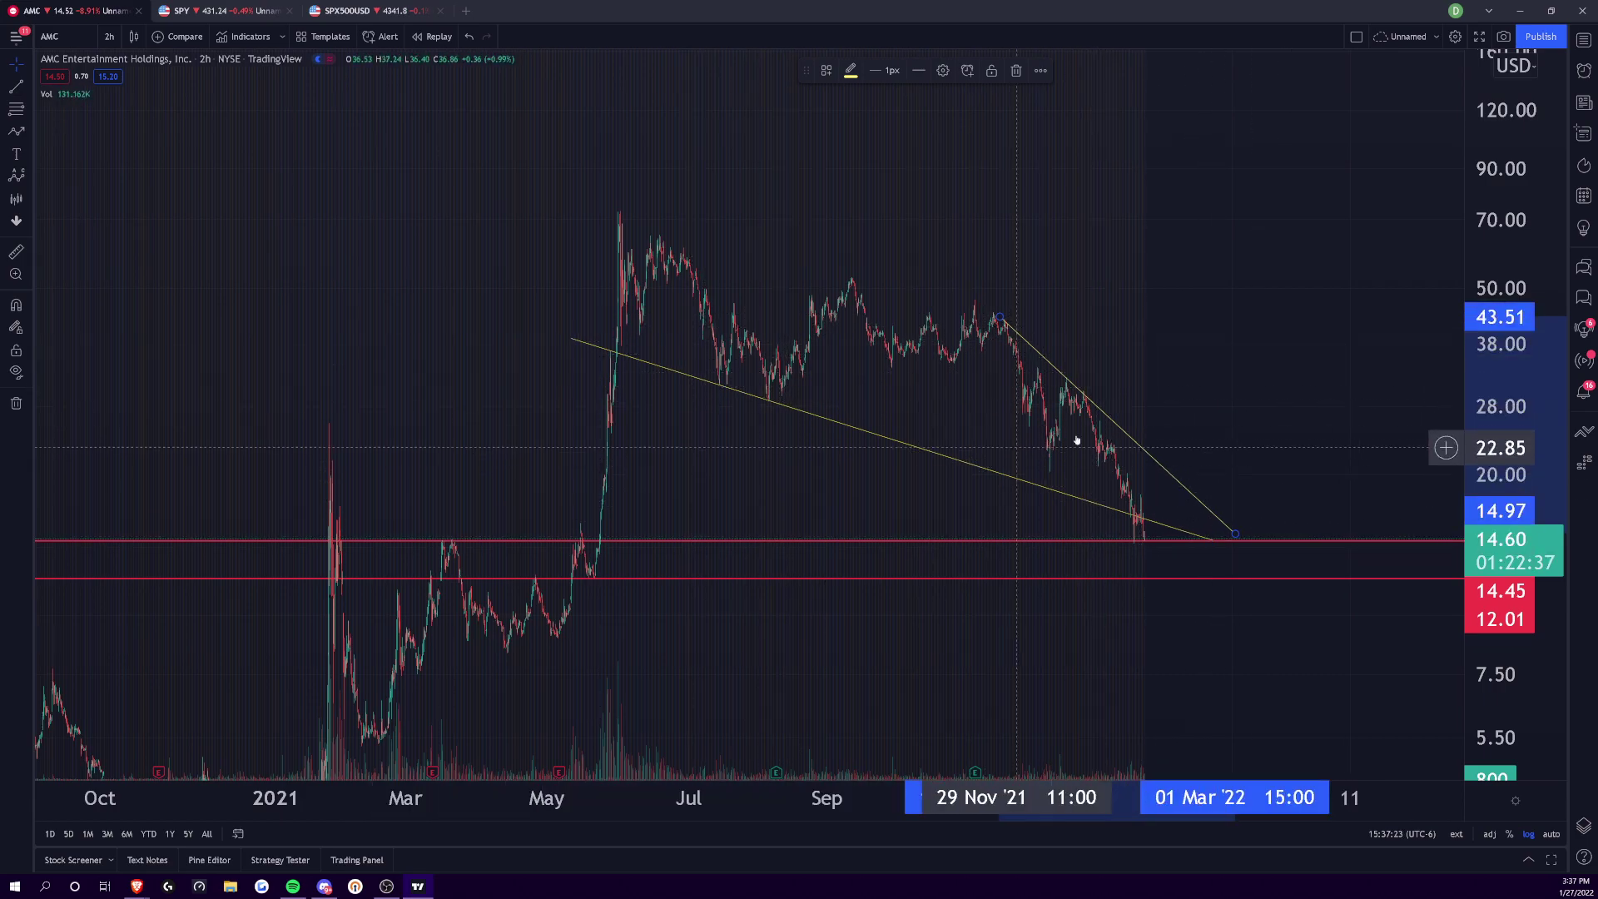
drag(1000, 319, 951, 276)
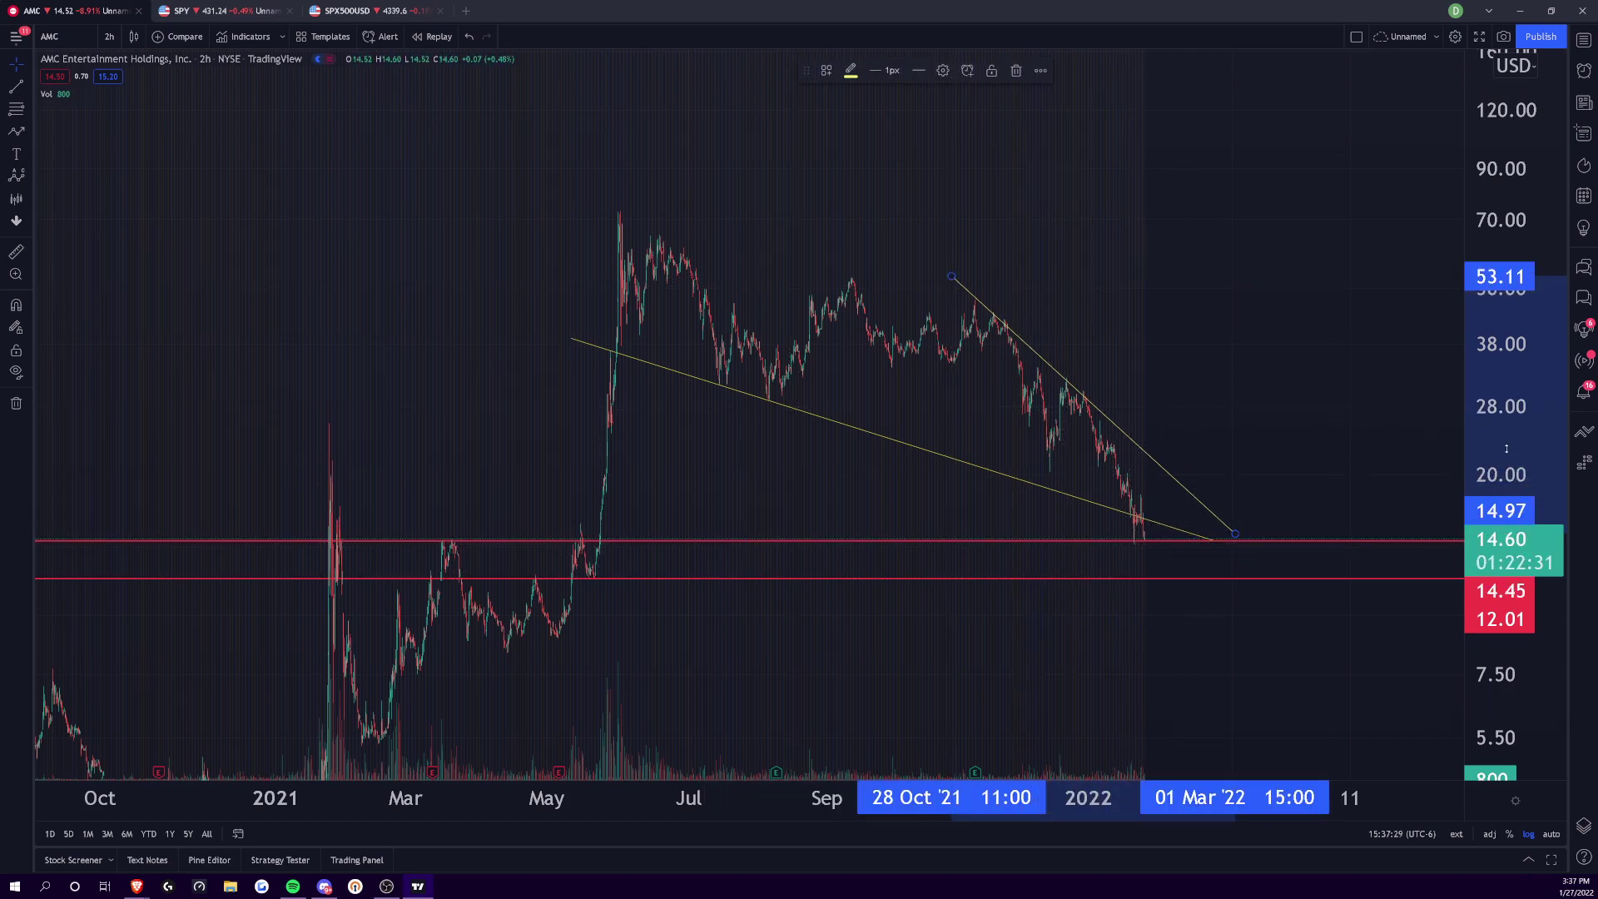
drag(1499, 447, 1496, 607)
drag(1217, 487, 1236, 490)
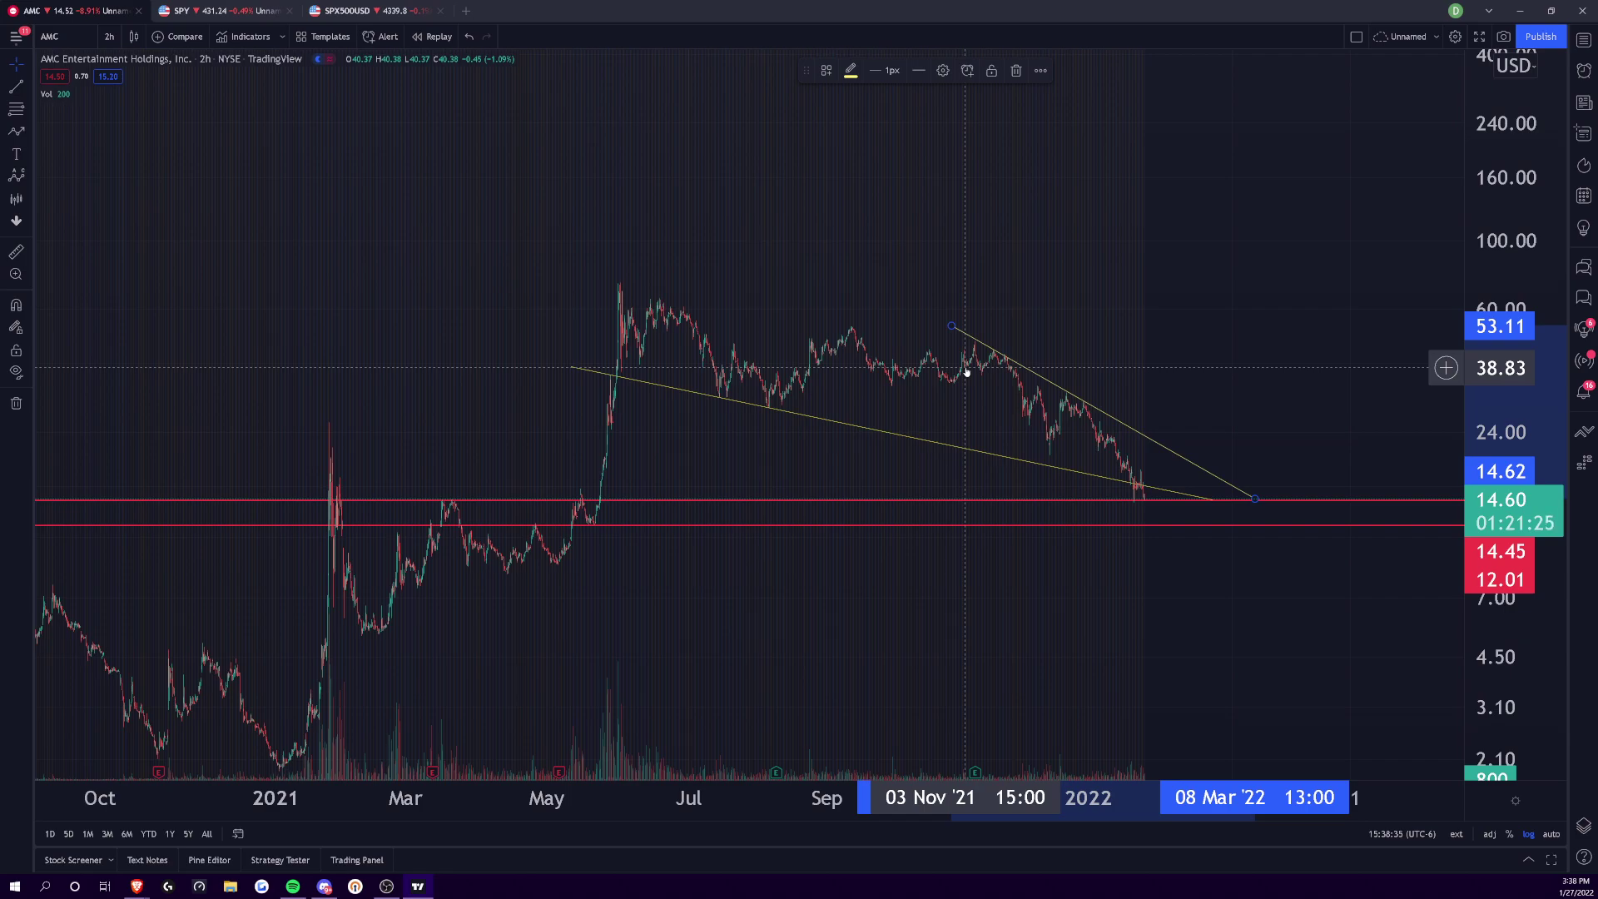
- Draw a steeper trendline from the December 30 high down into early February
click(16, 86)
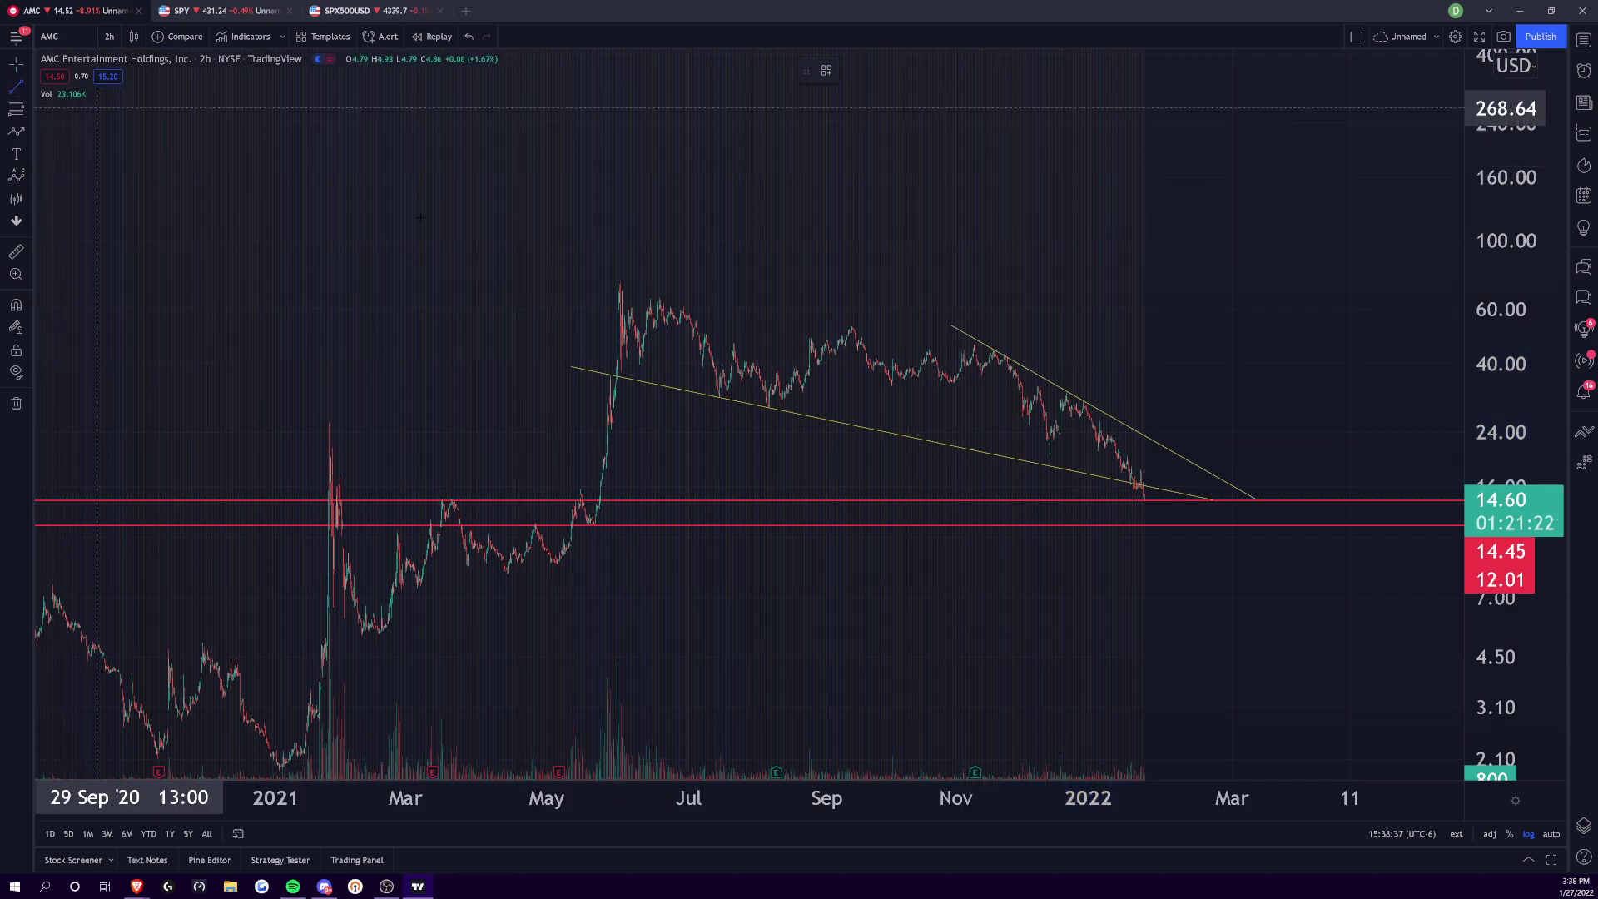
click(1085, 400)
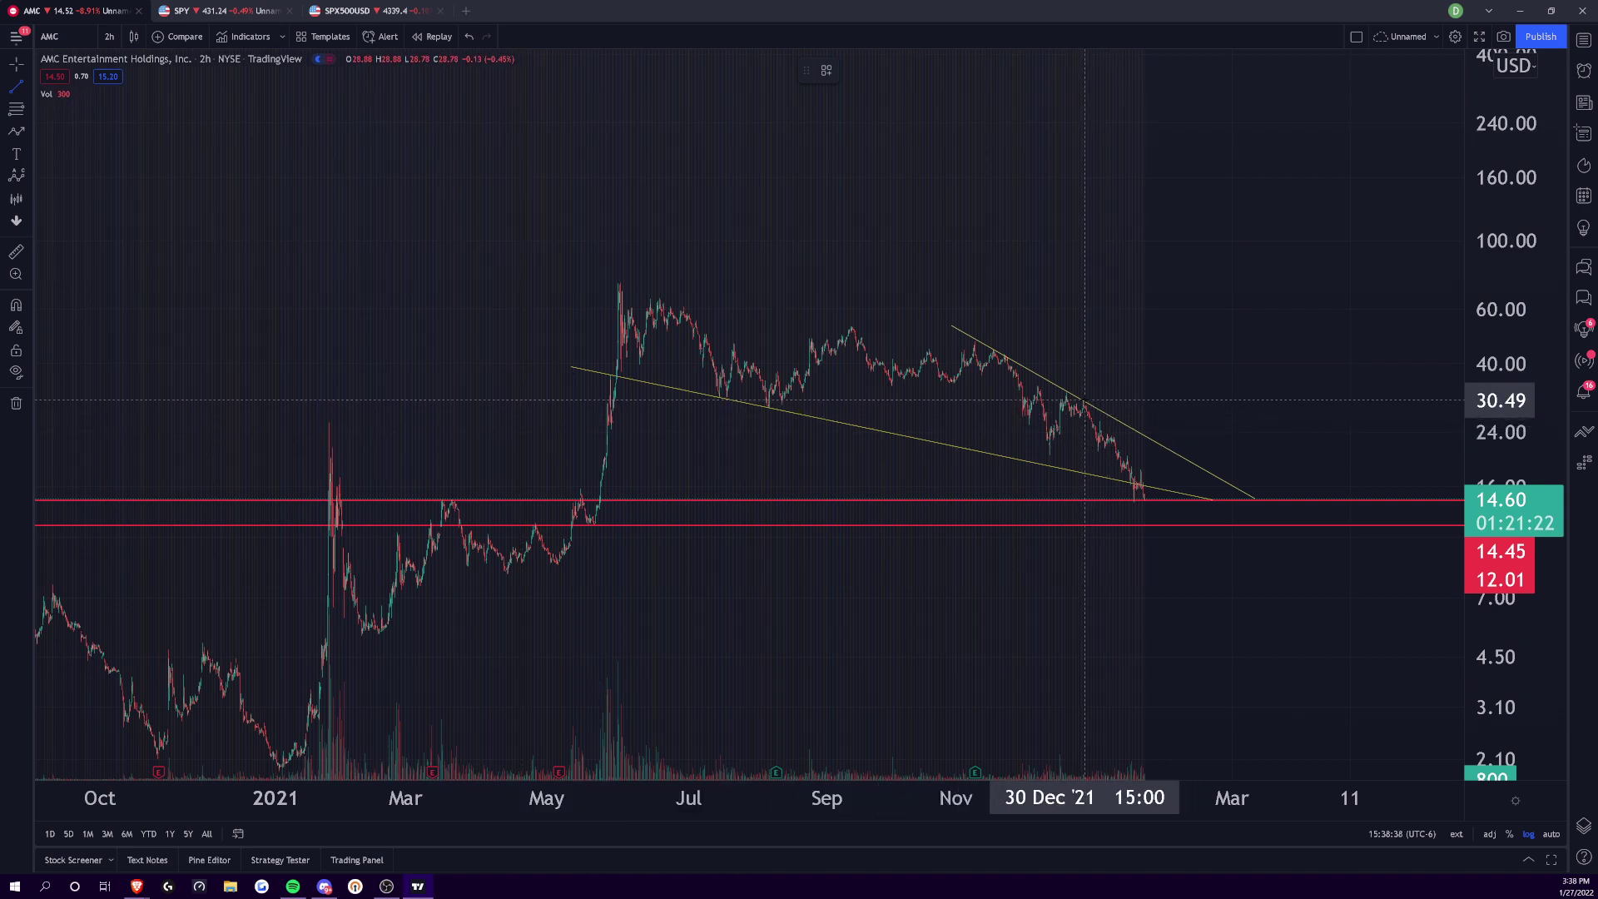
click(1163, 500)
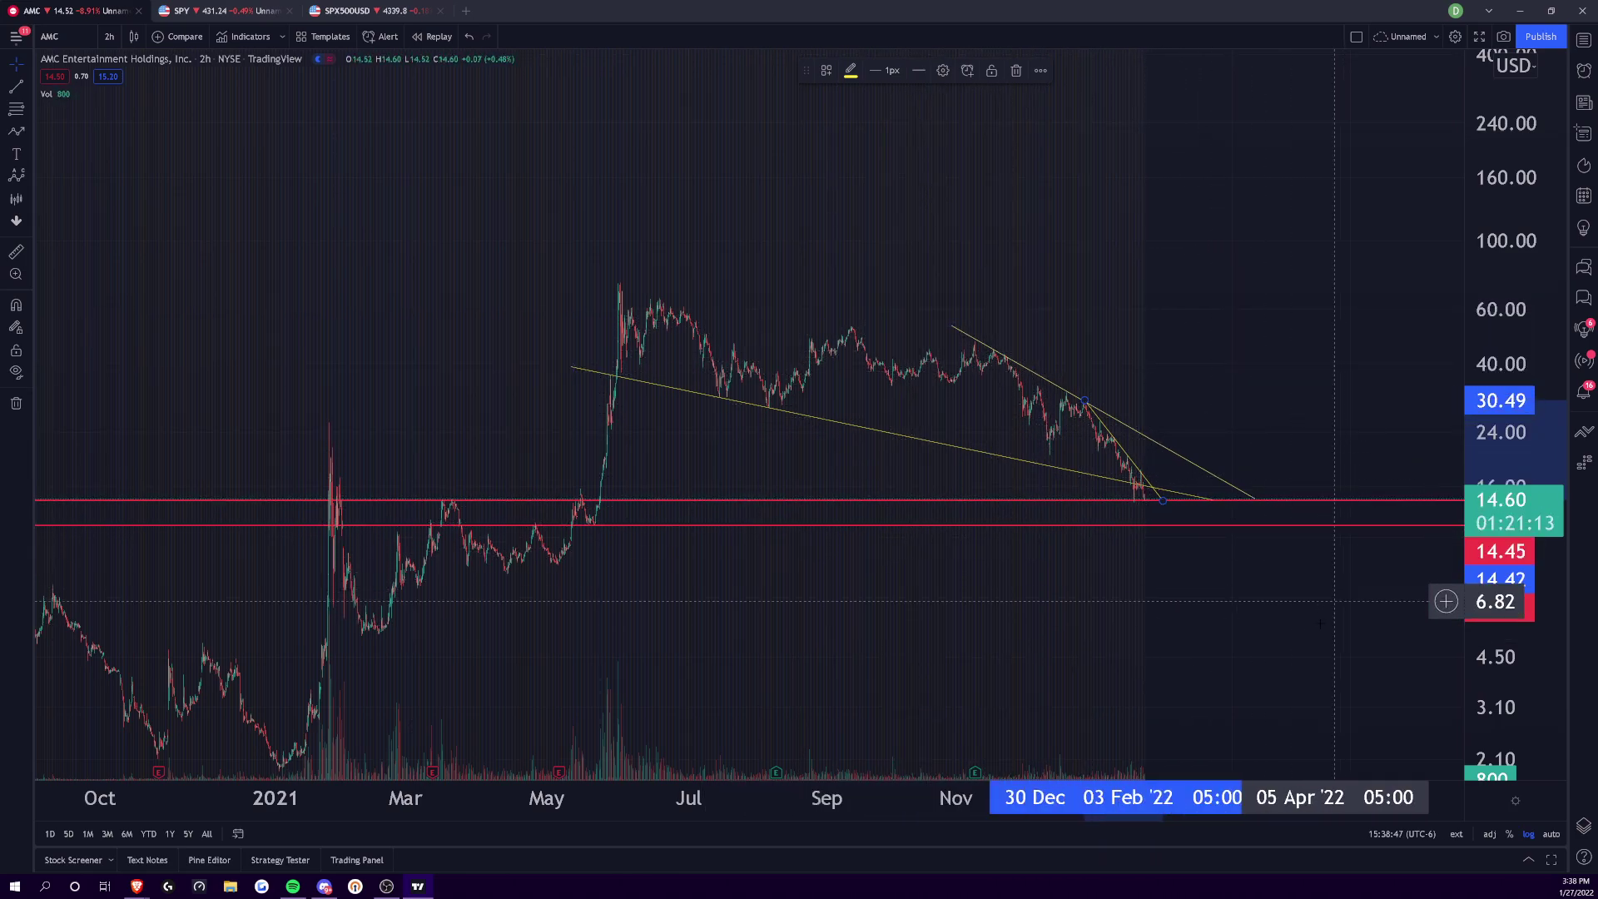
drag(1183, 818, 991, 797)
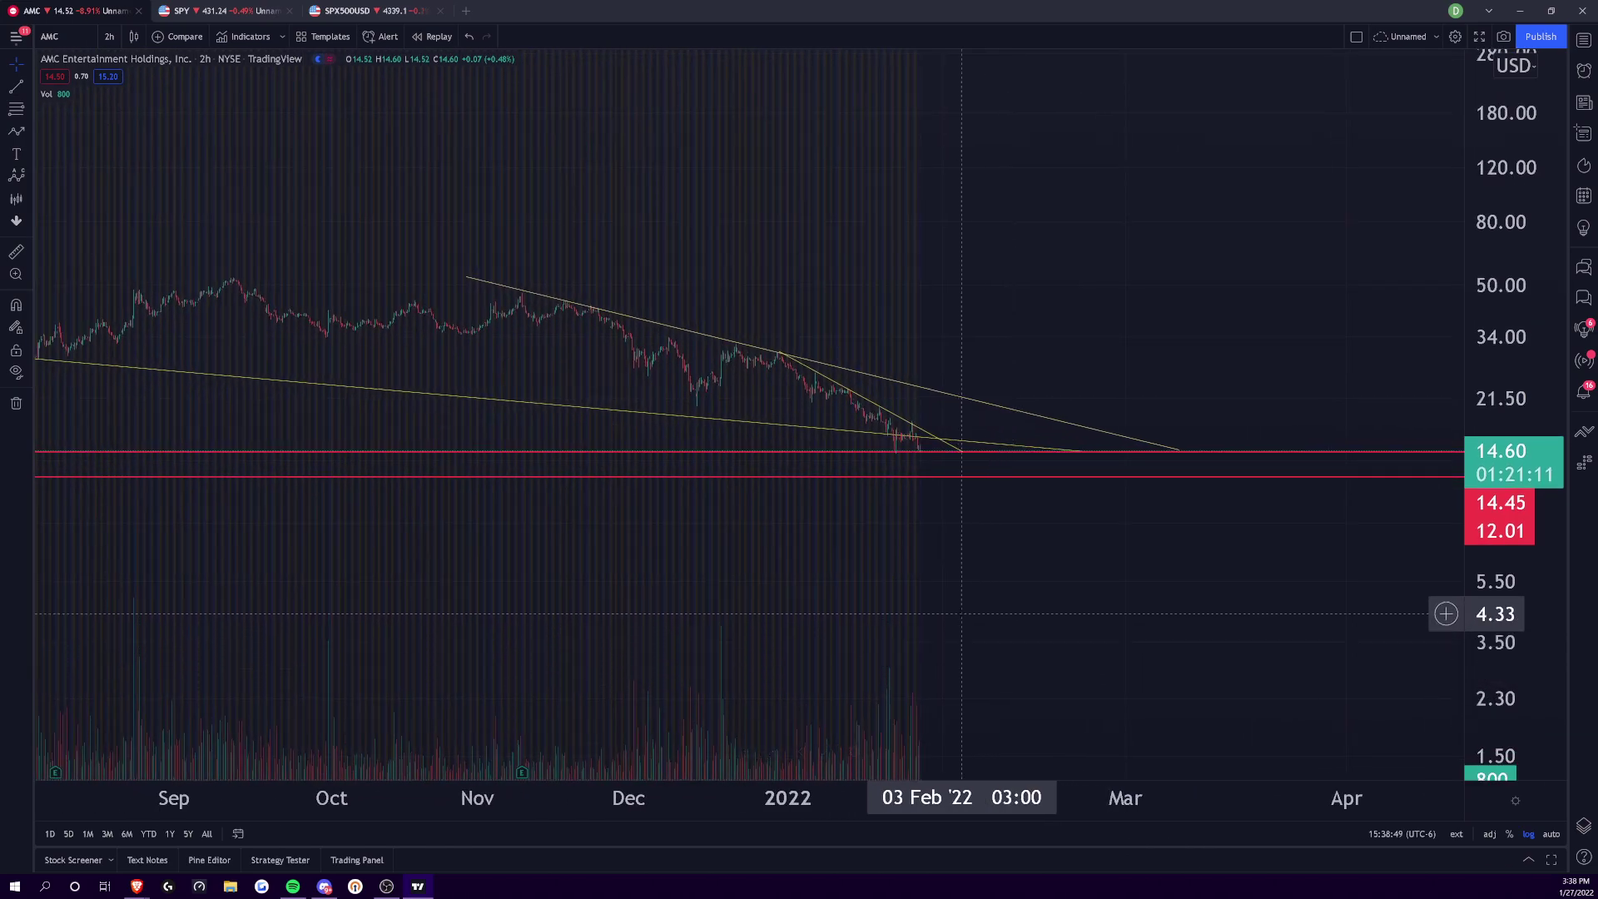
drag(850, 787, 1094, 801)
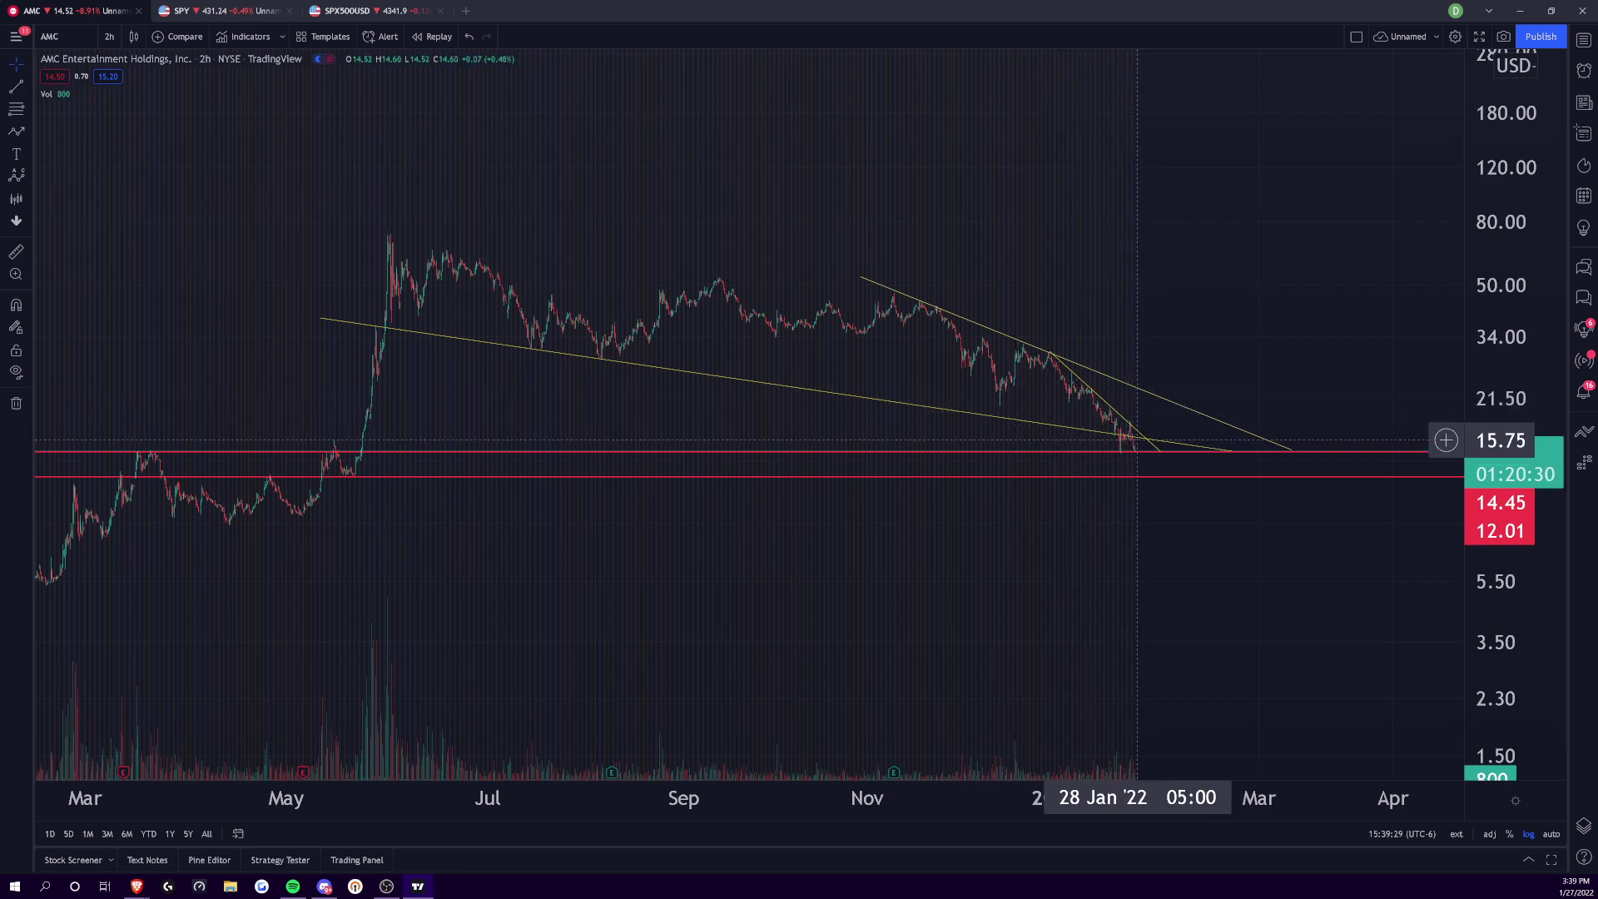
- Switch AMC to daily candles and zoom out to a year of prices
click(109, 36)
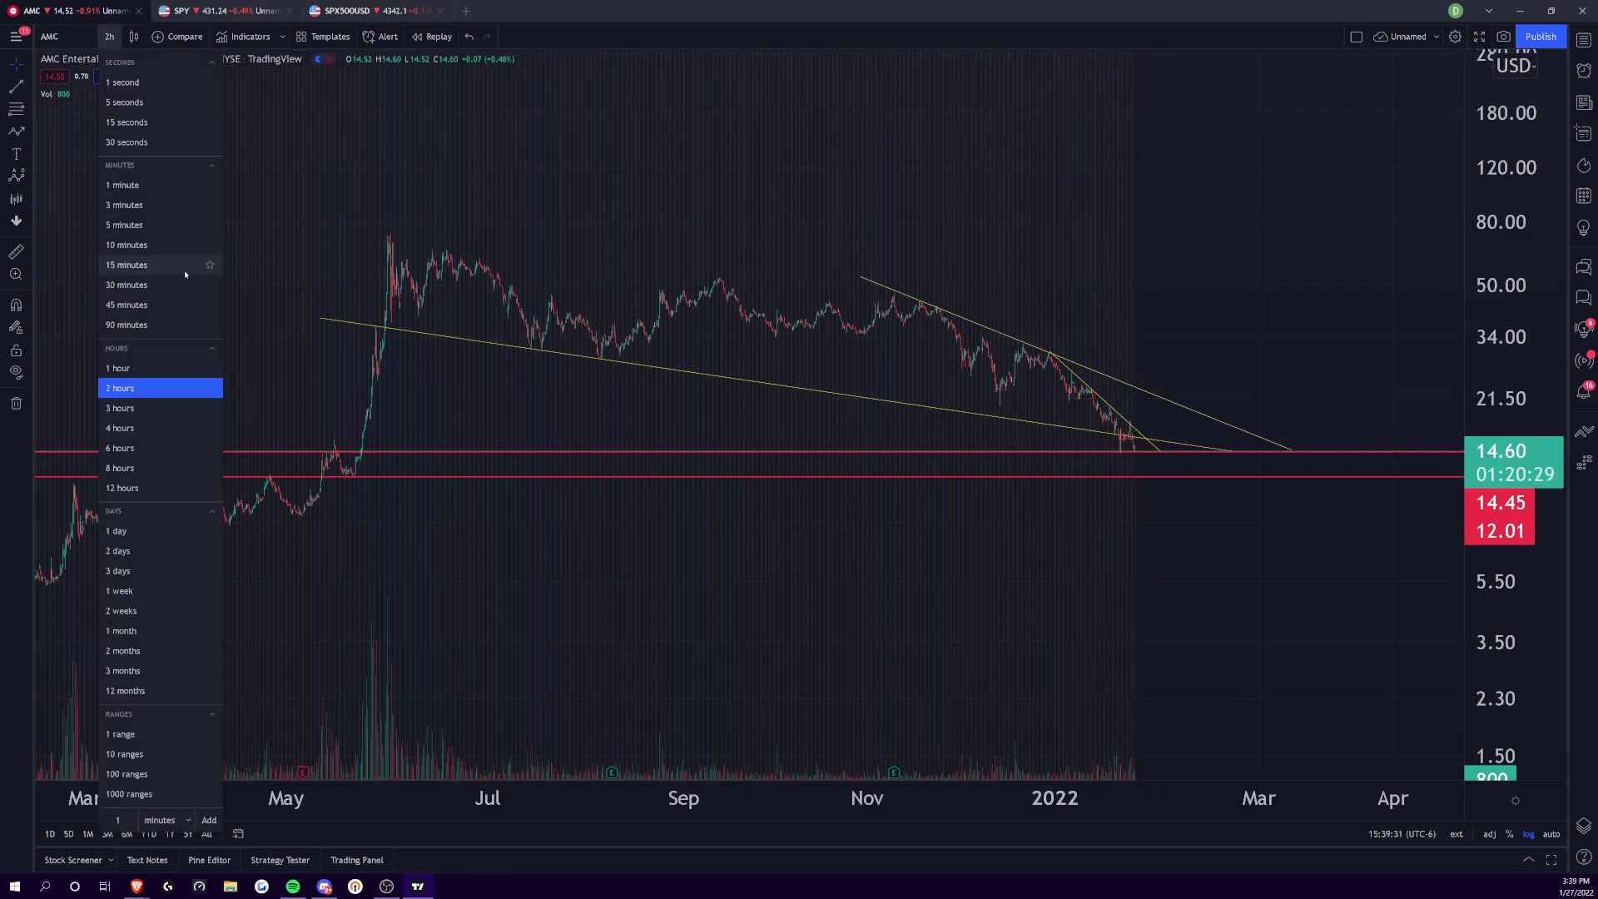
click(127, 534)
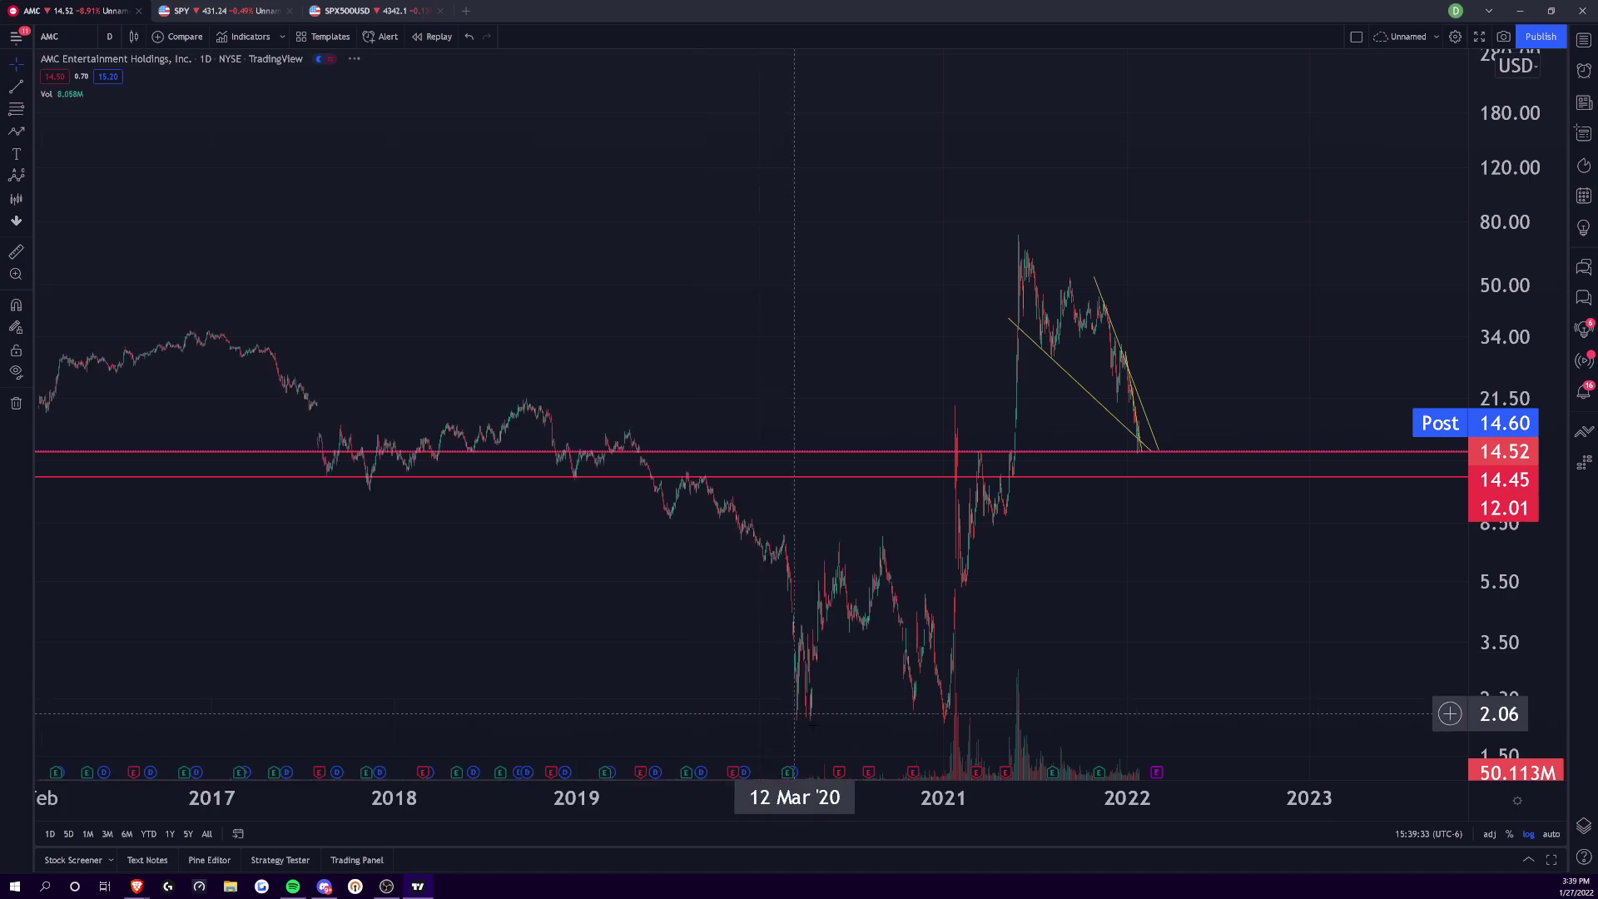
drag(1024, 792, 121, 777)
drag(379, 657, 1170, 647)
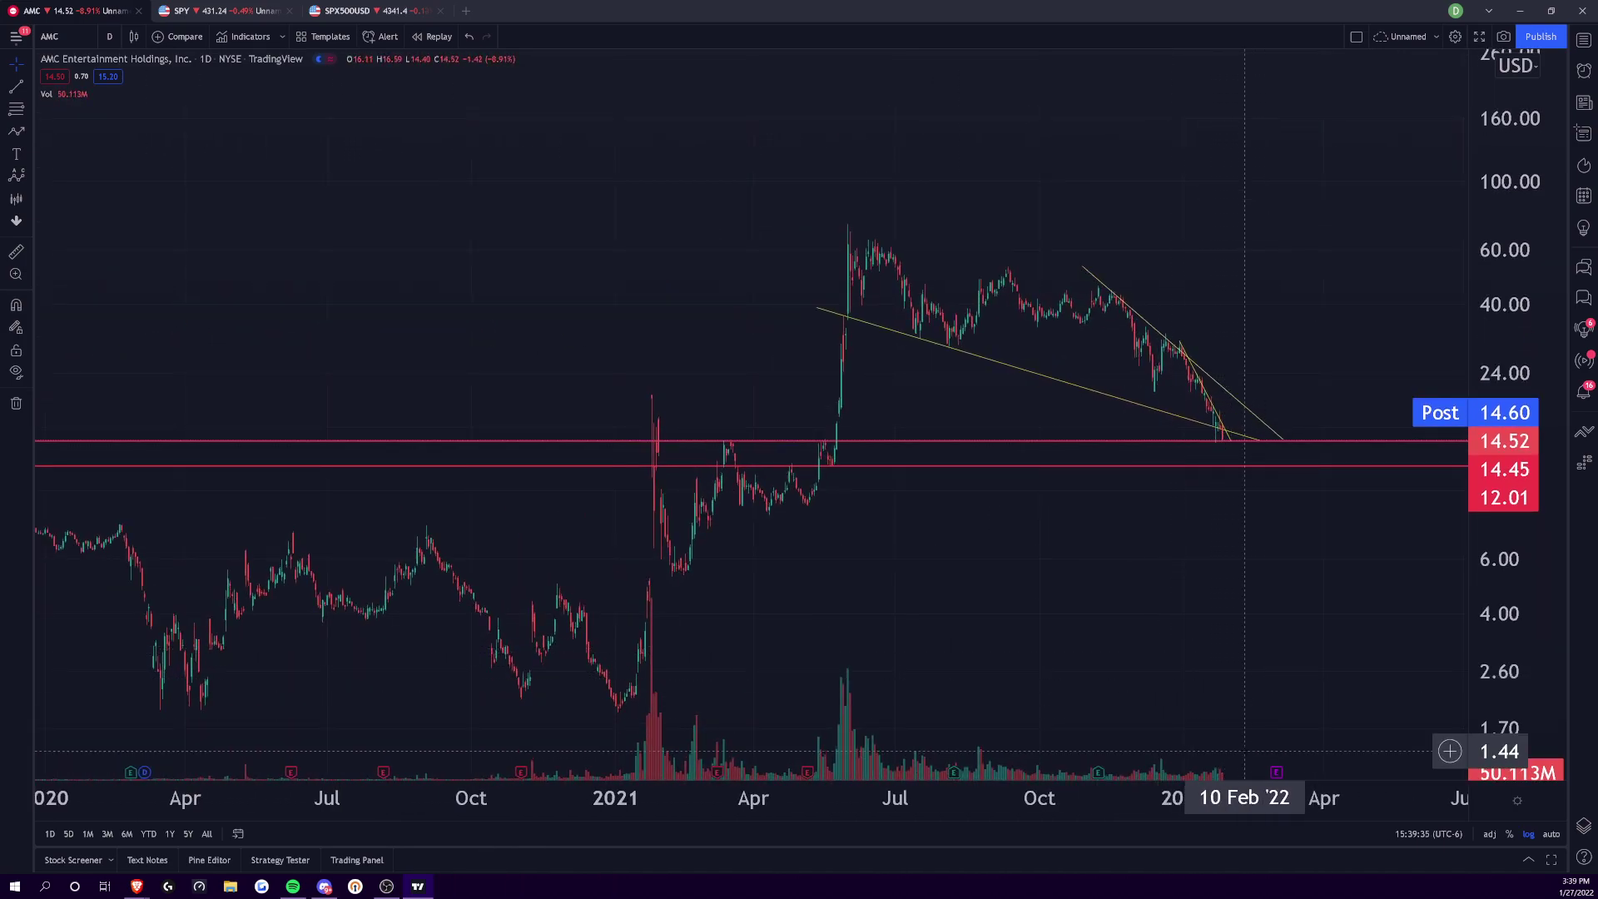
scroll(463, 643, up, 5)
drag(464, 643, 955, 657)
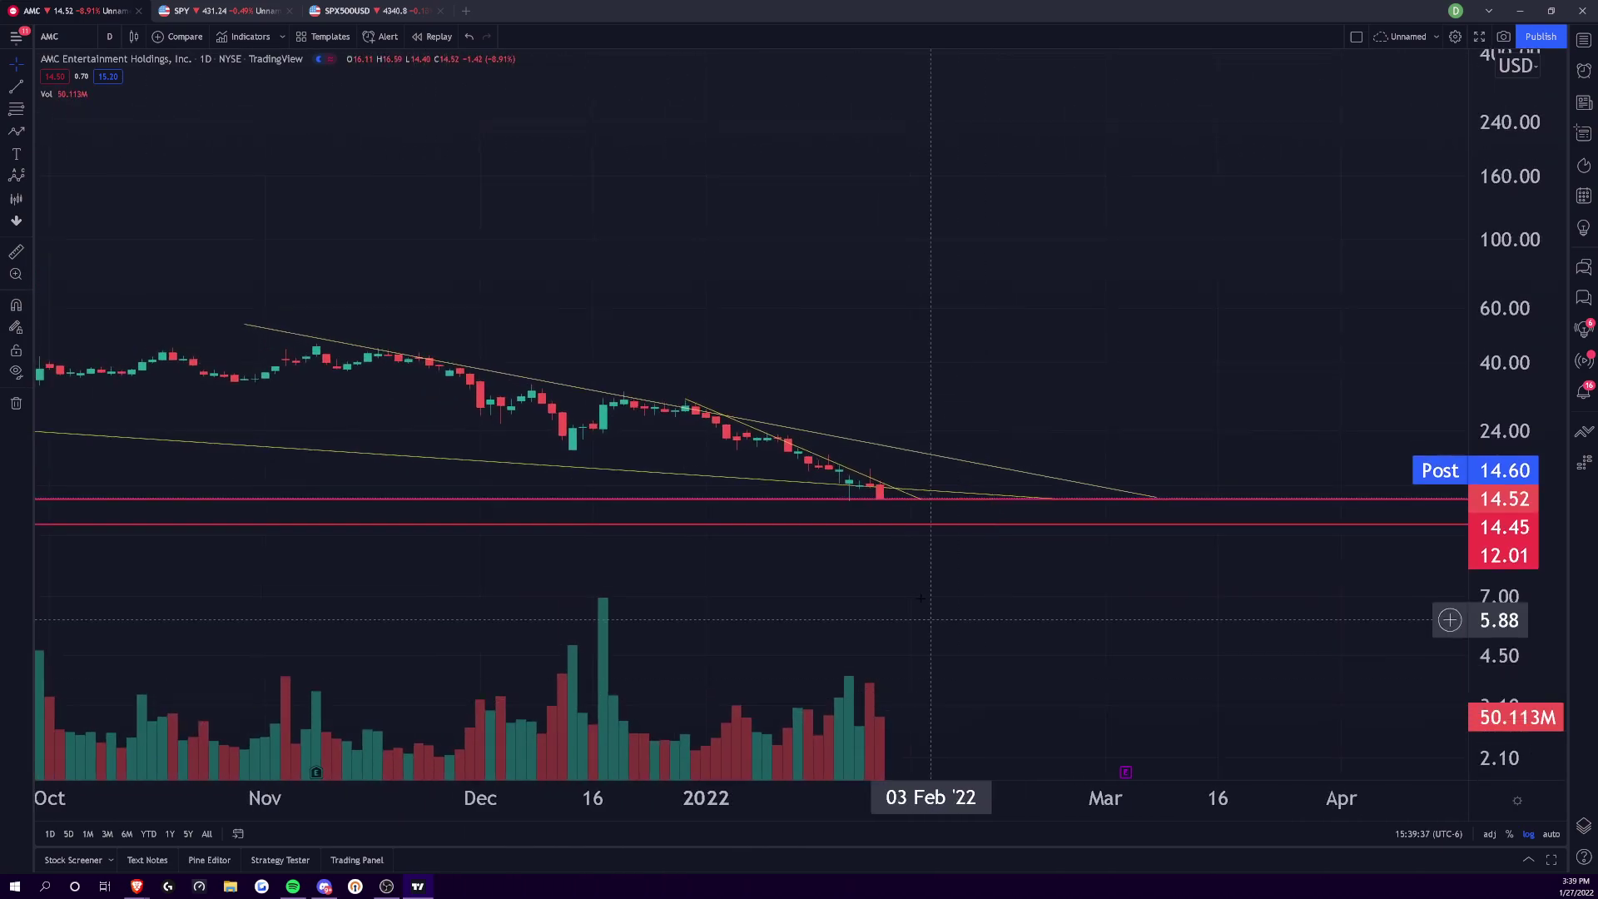
scroll(1201, 792, down, 5)
drag(1201, 792, 1228, 791)
drag(1163, 653, 1095, 675)
- Replace the long lower trendline with one from 24 Aug '21 to 08 Feb '22
click(785, 453)
key(Delete)
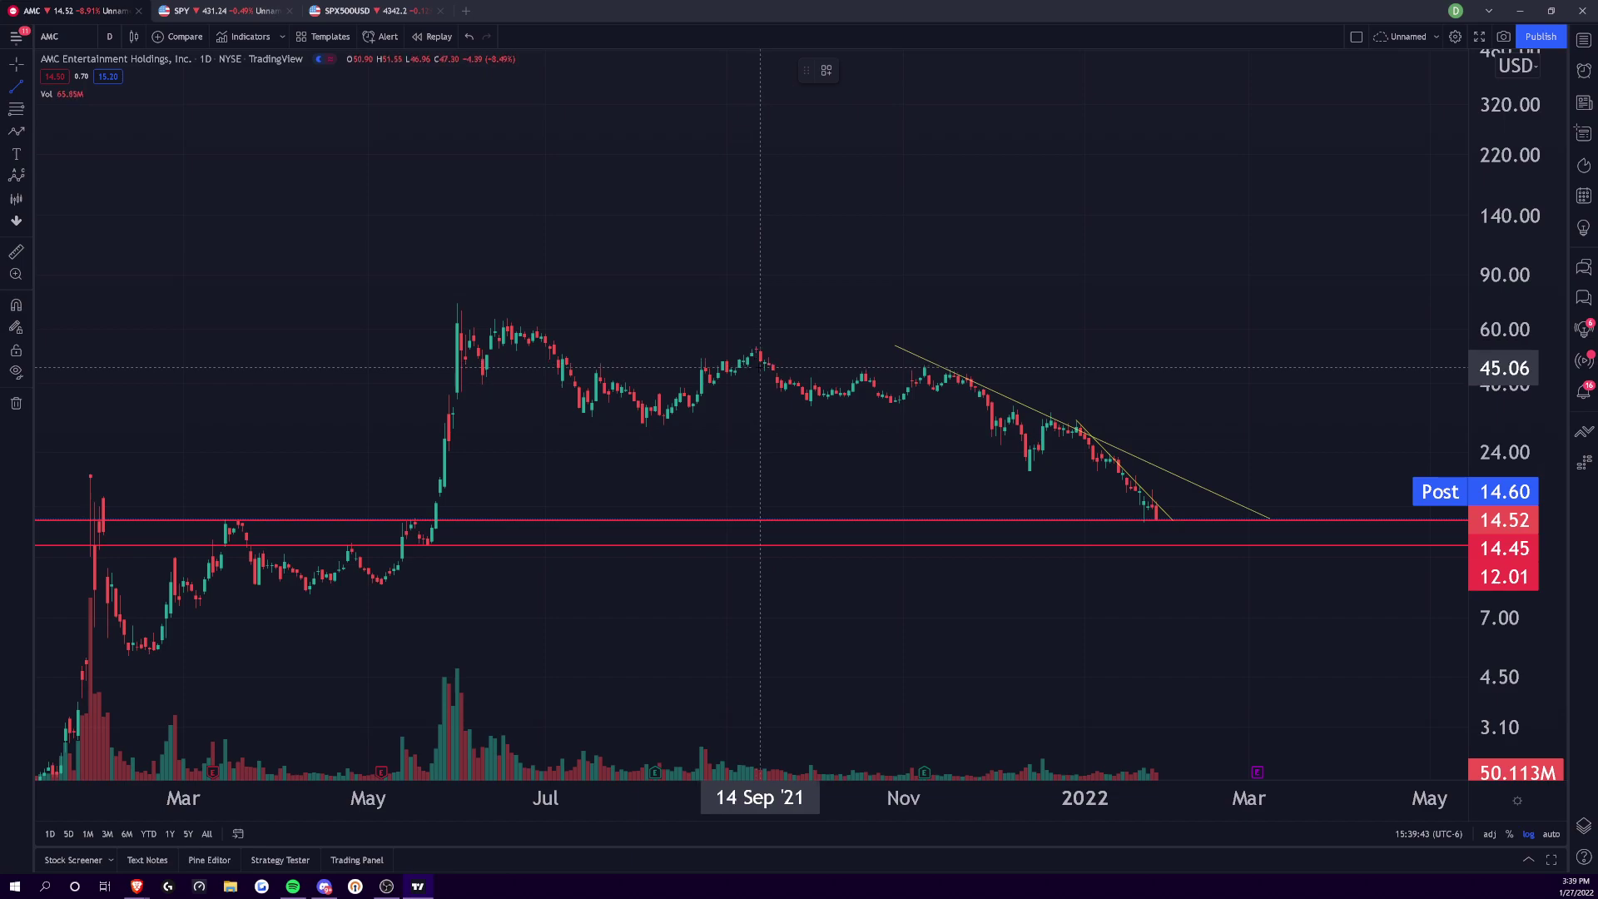
click(746, 372)
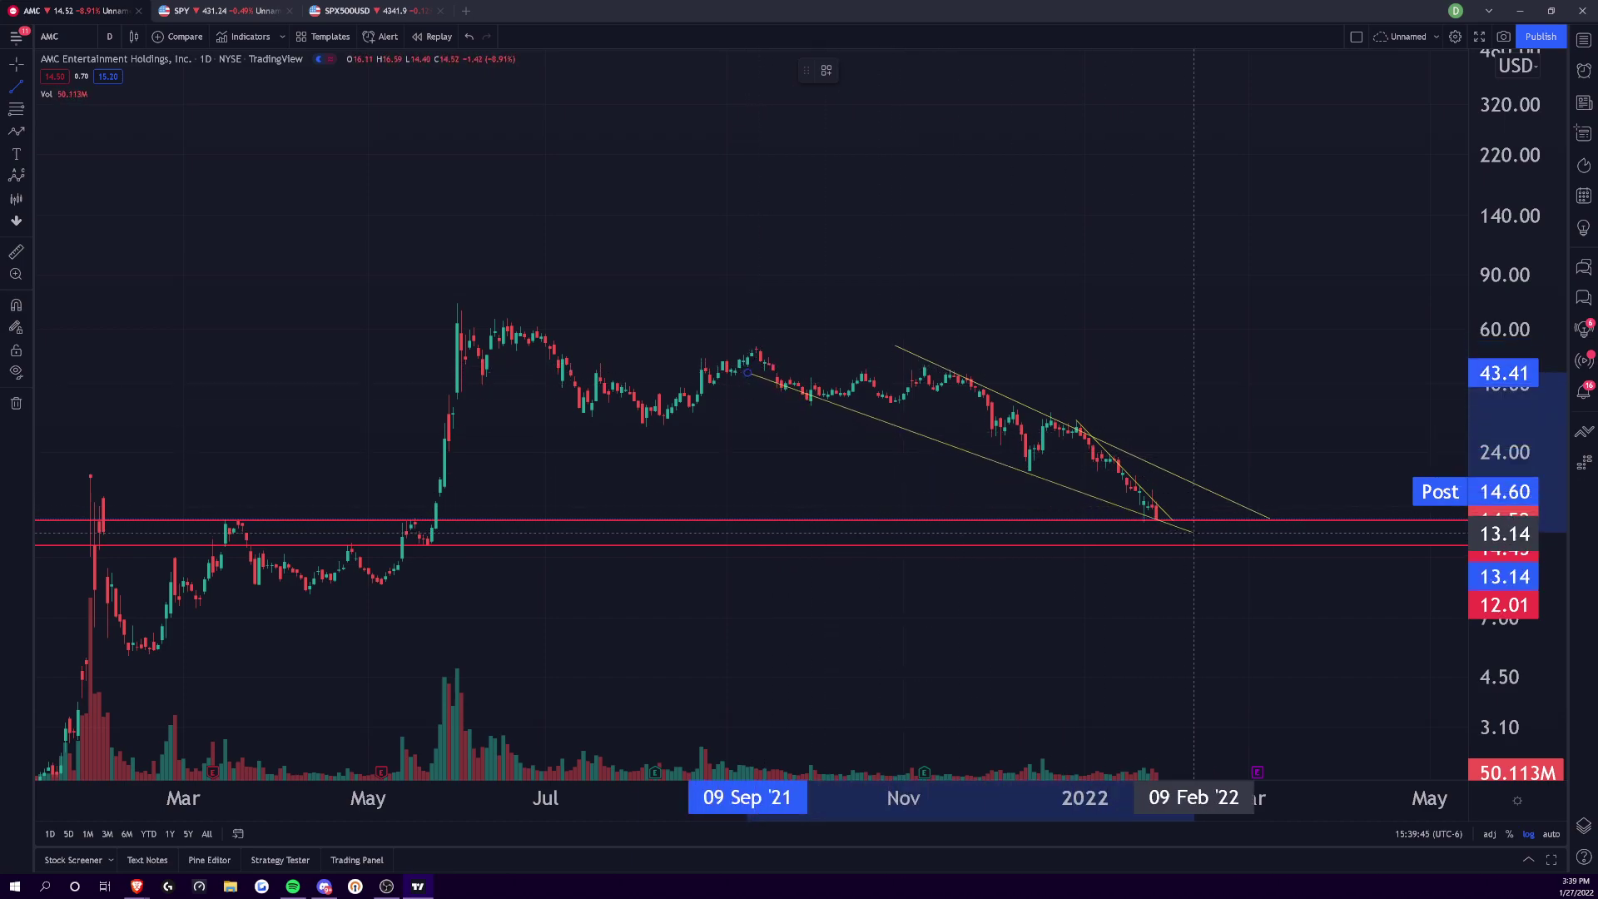
click(1194, 533)
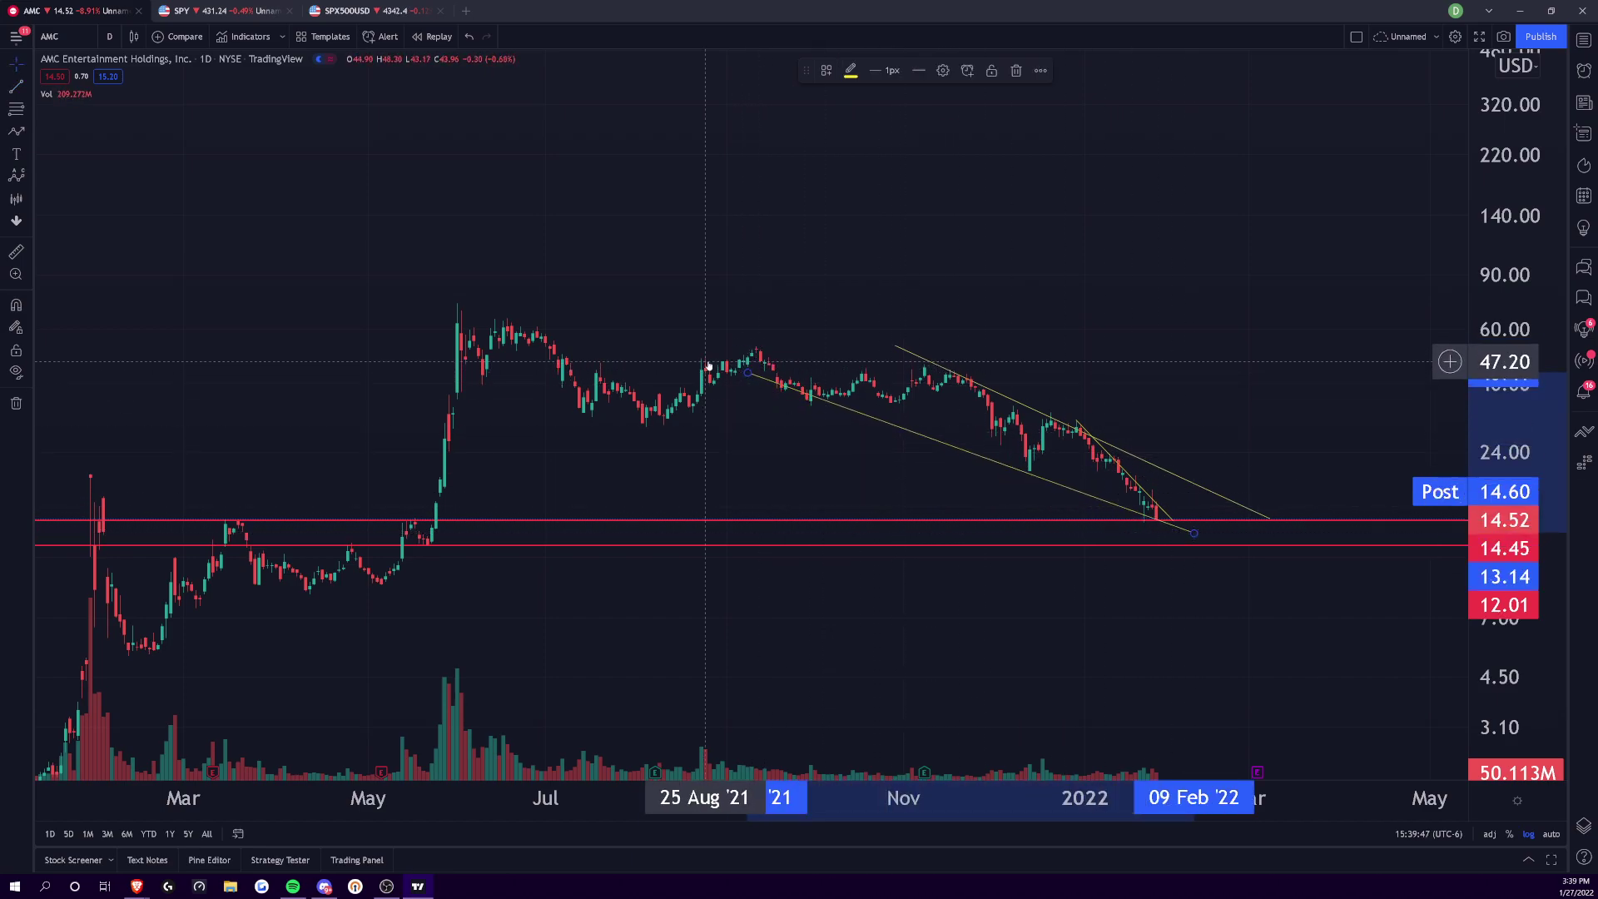
drag(747, 372, 689, 365)
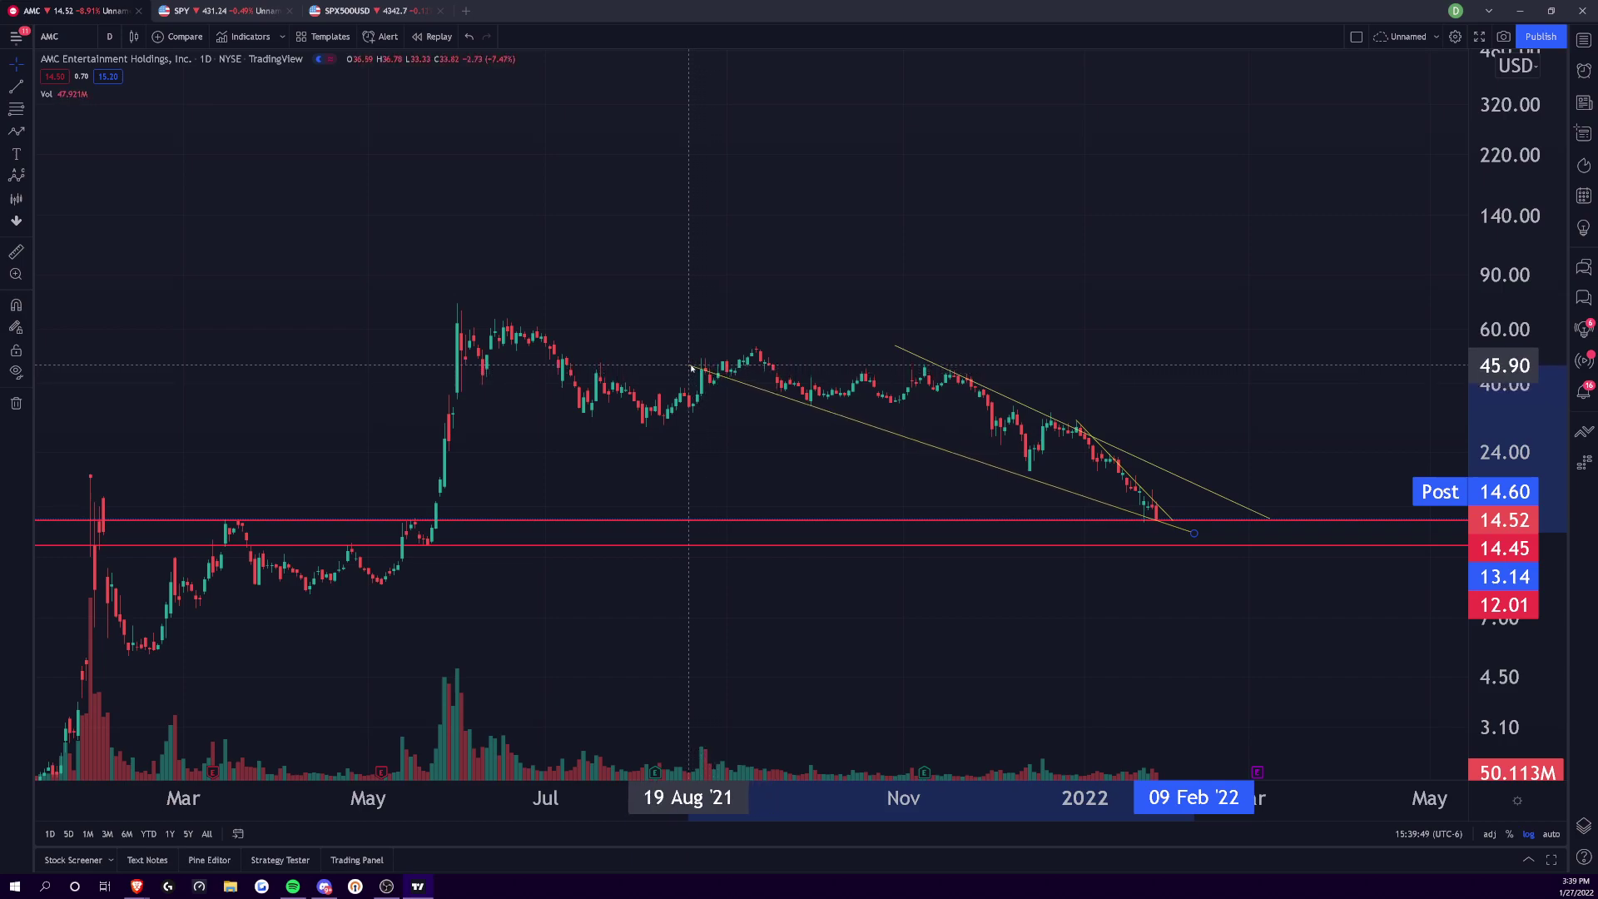
drag(1170, 518, 1191, 534)
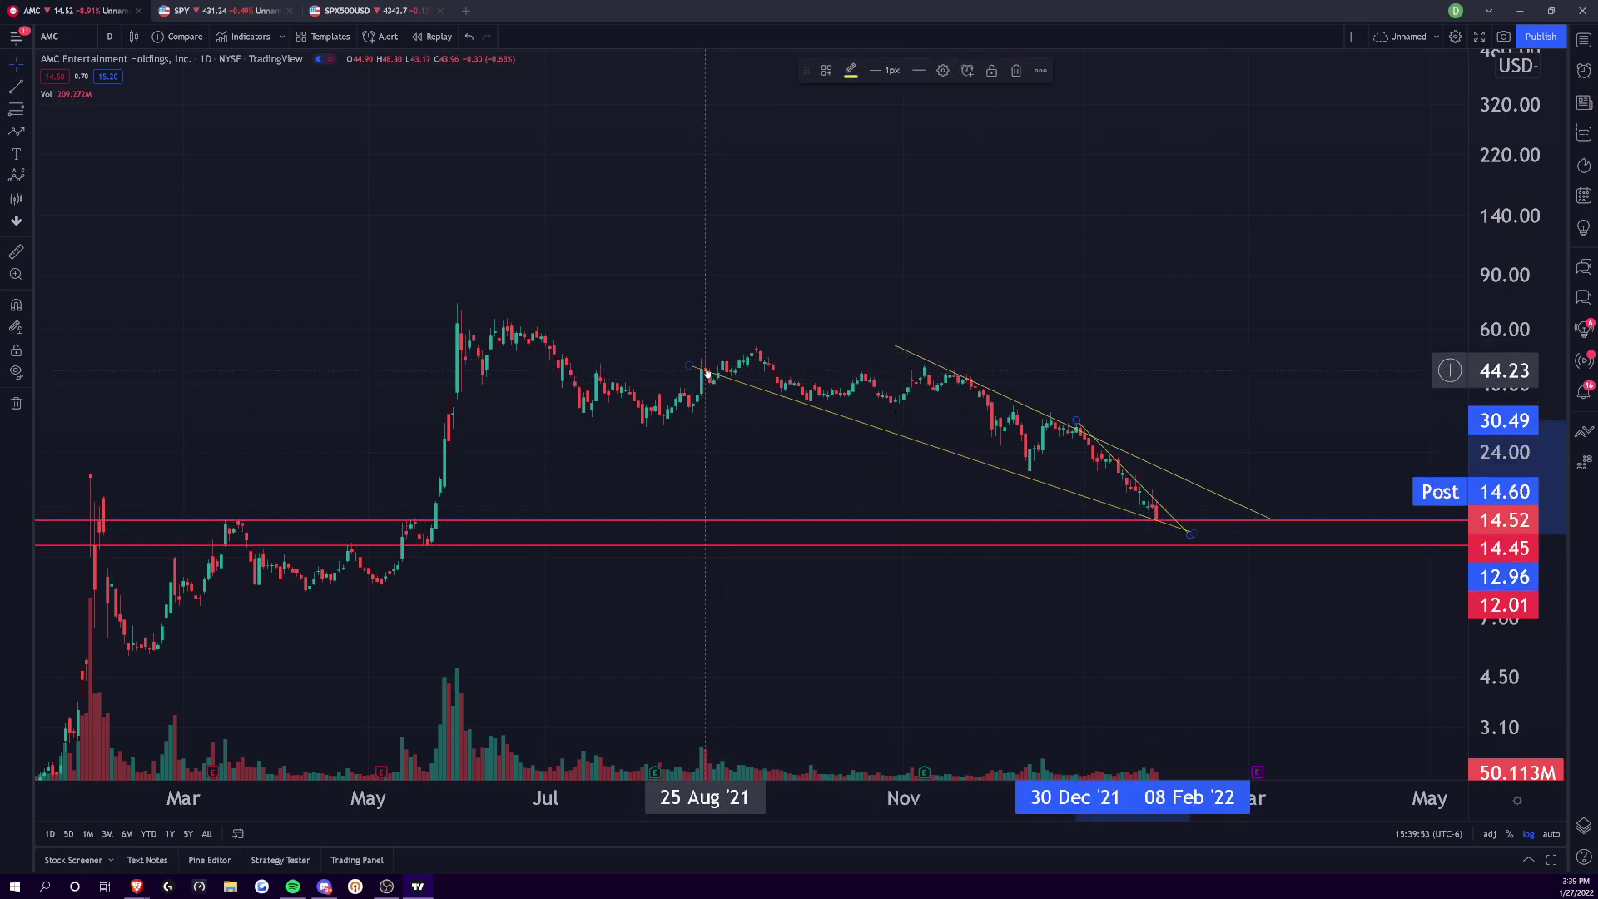
click(694, 366)
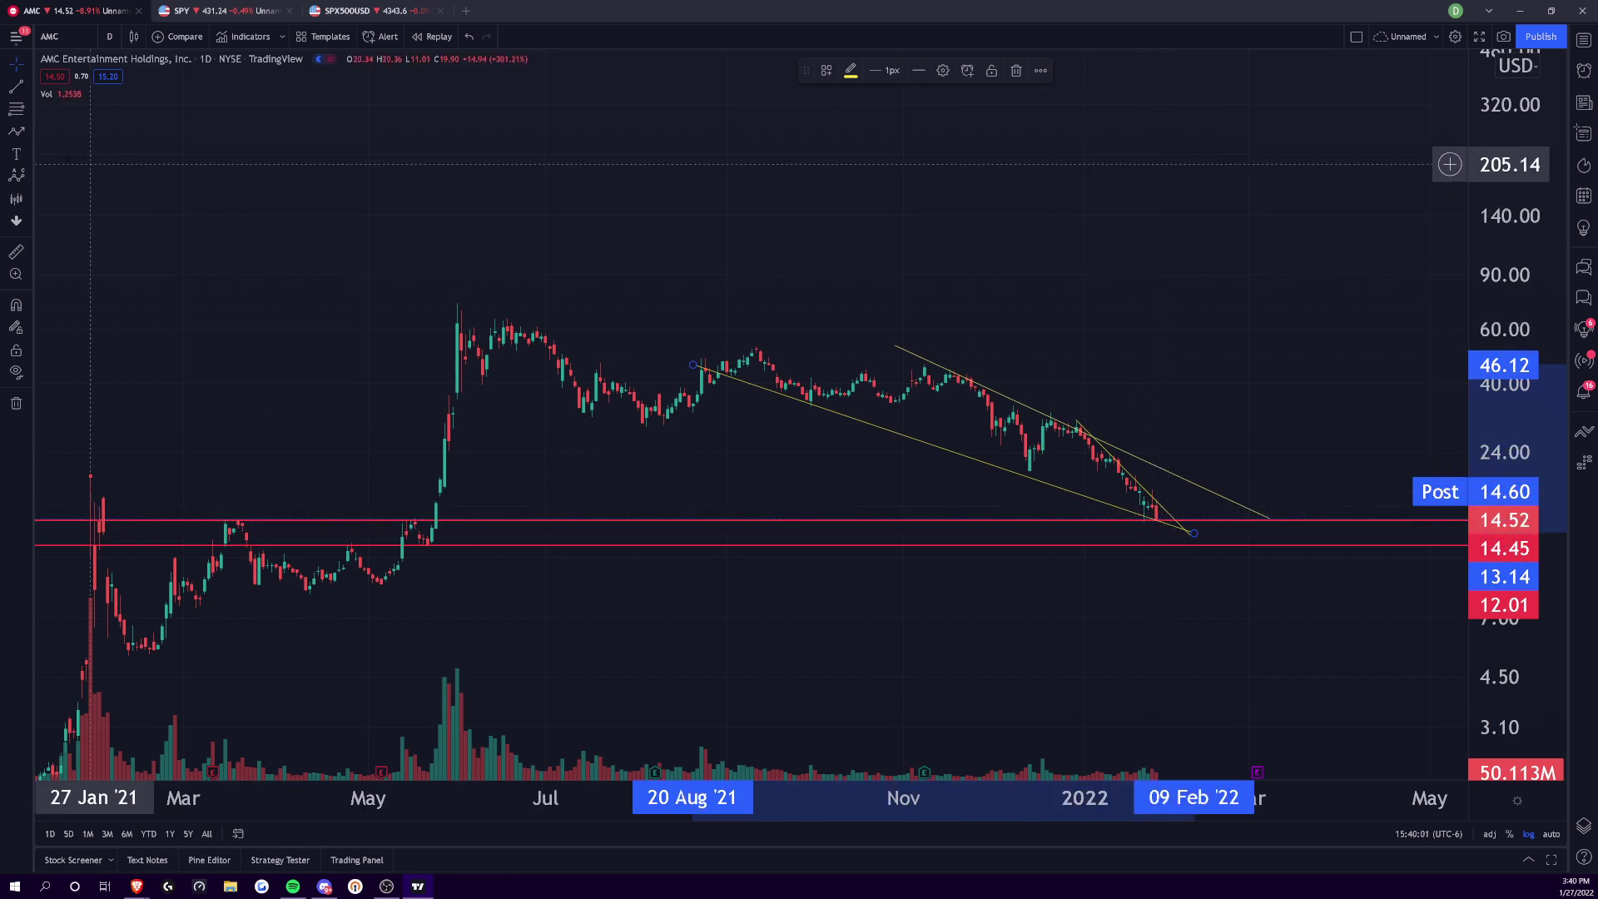
- Draw a trial upward path arrow near the latest candles, then delete it
click(17, 132)
click(1161, 520)
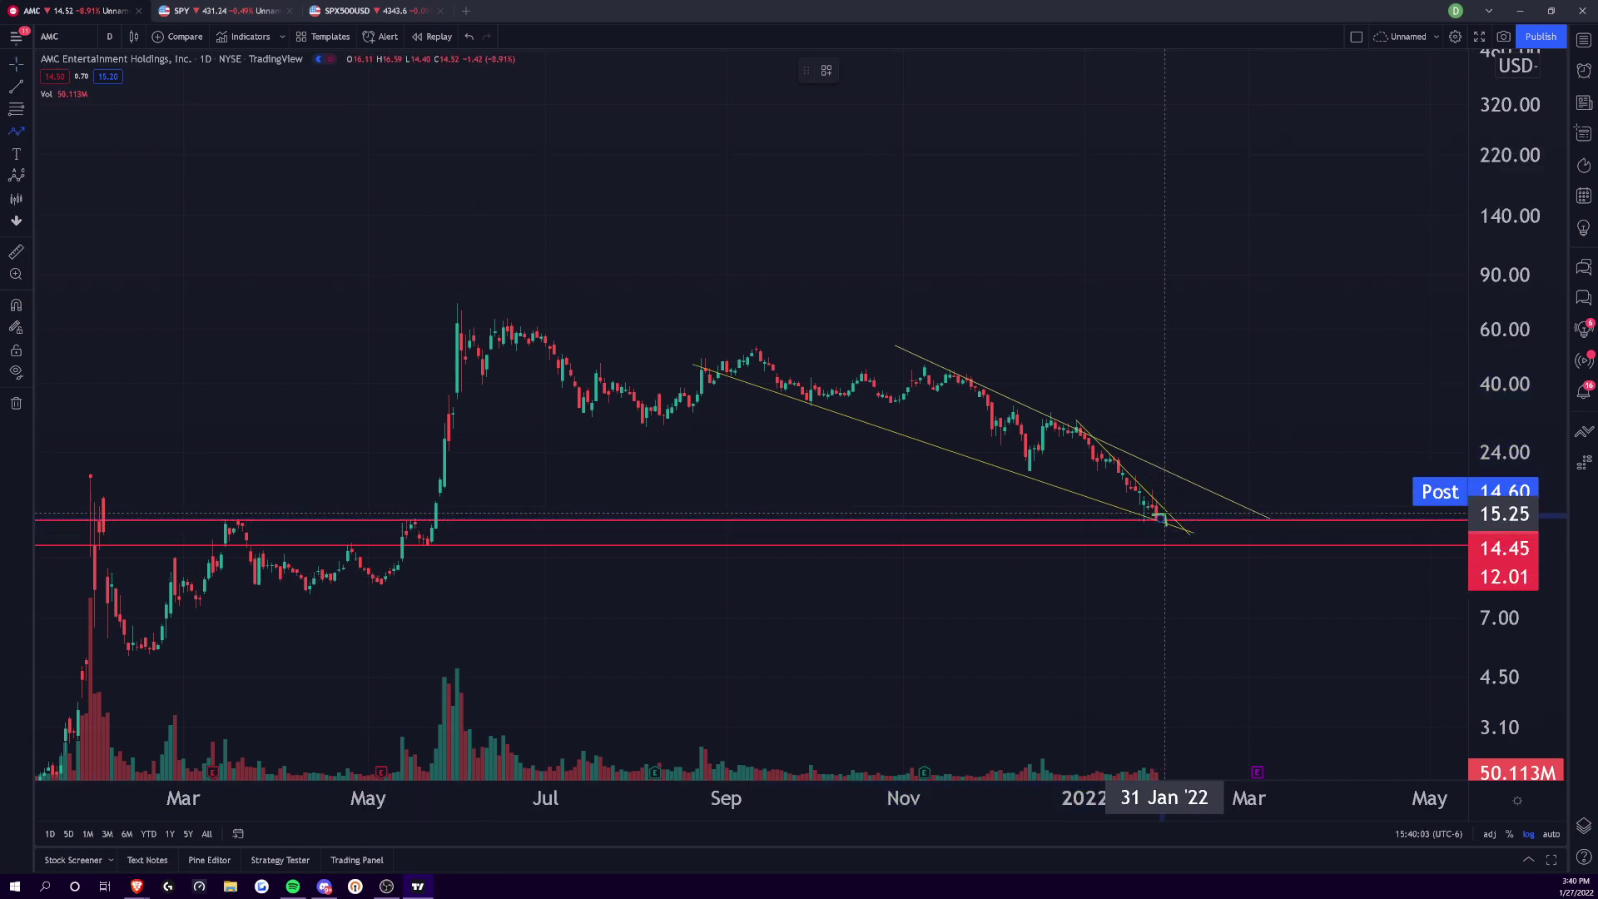
click(1181, 523)
double_click(1202, 483)
key(Delete)
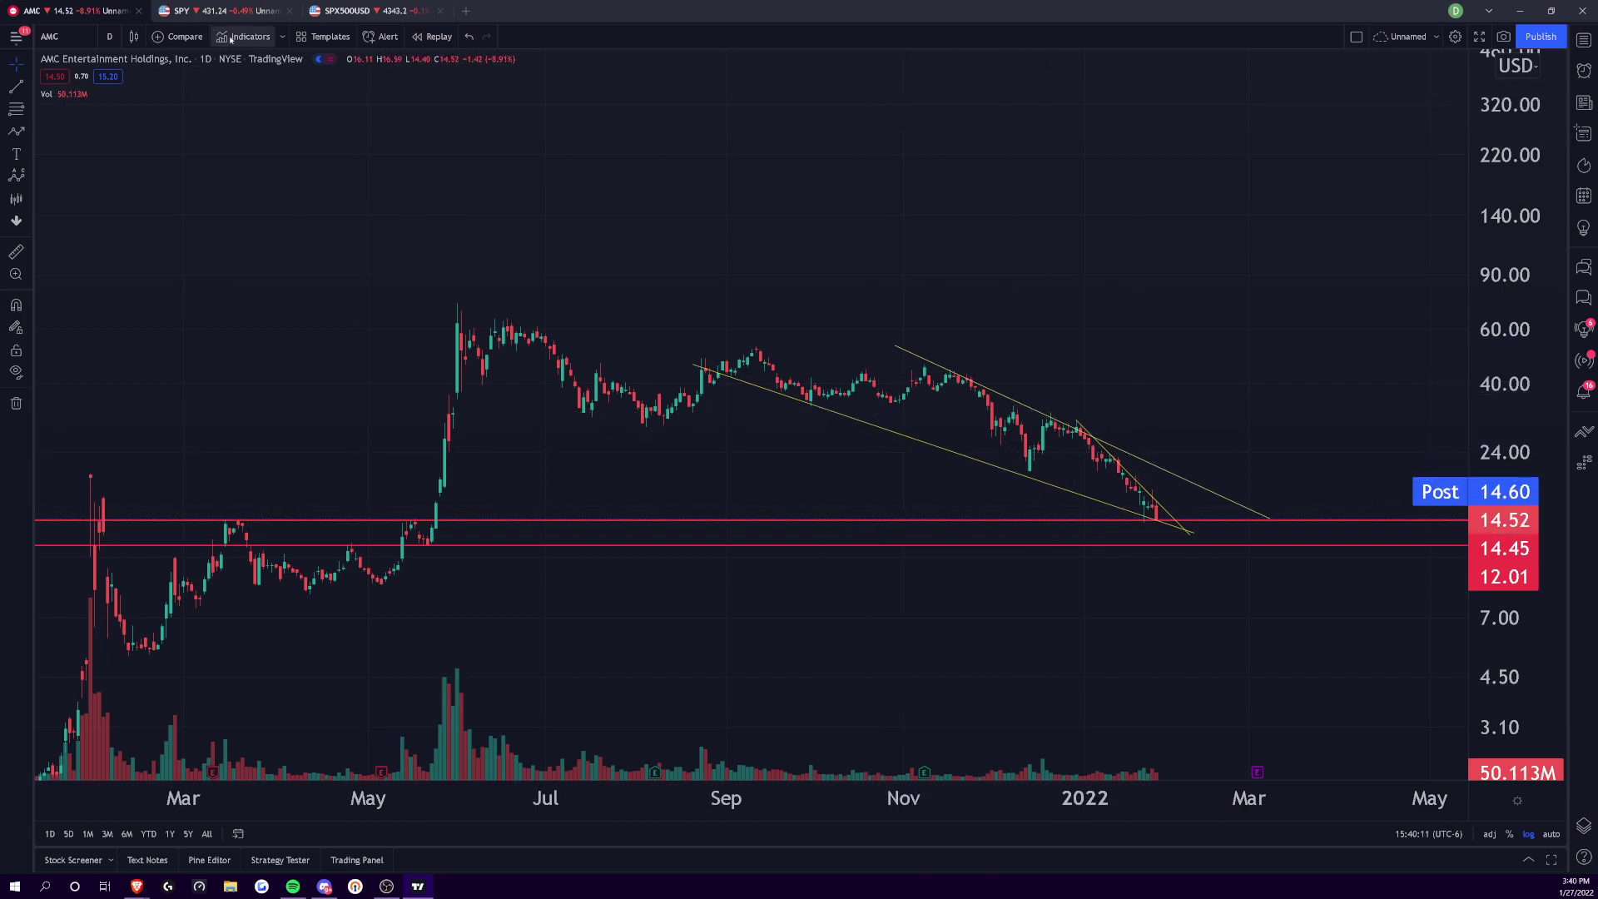
- Delete the green arrow from the SPY chart
click(187, 10)
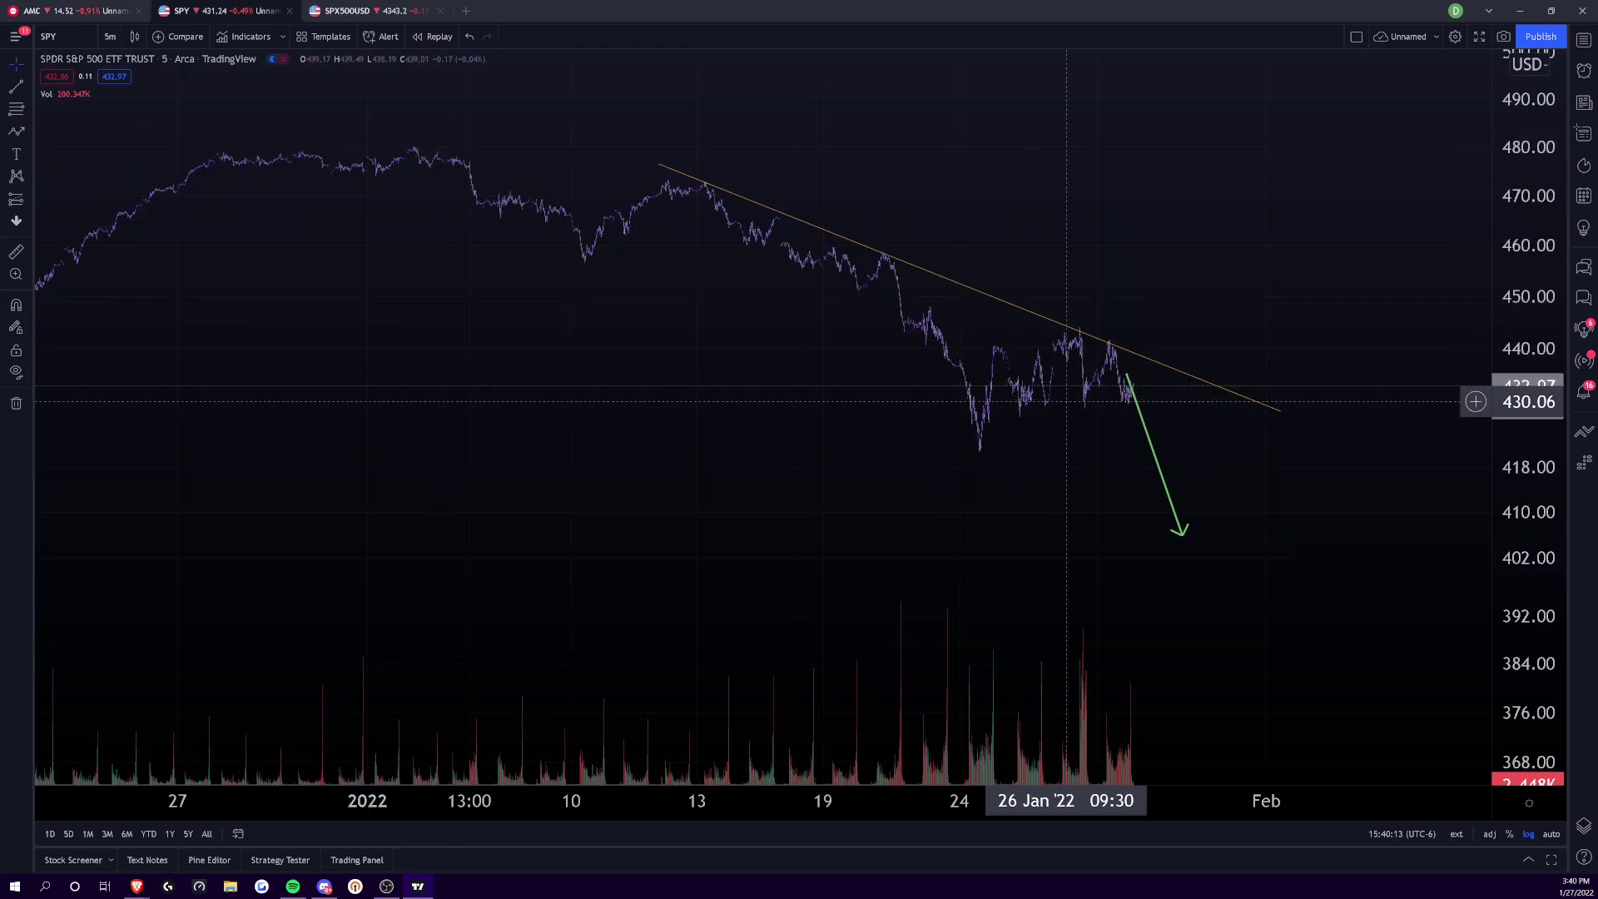
click(1148, 436)
key(Delete)
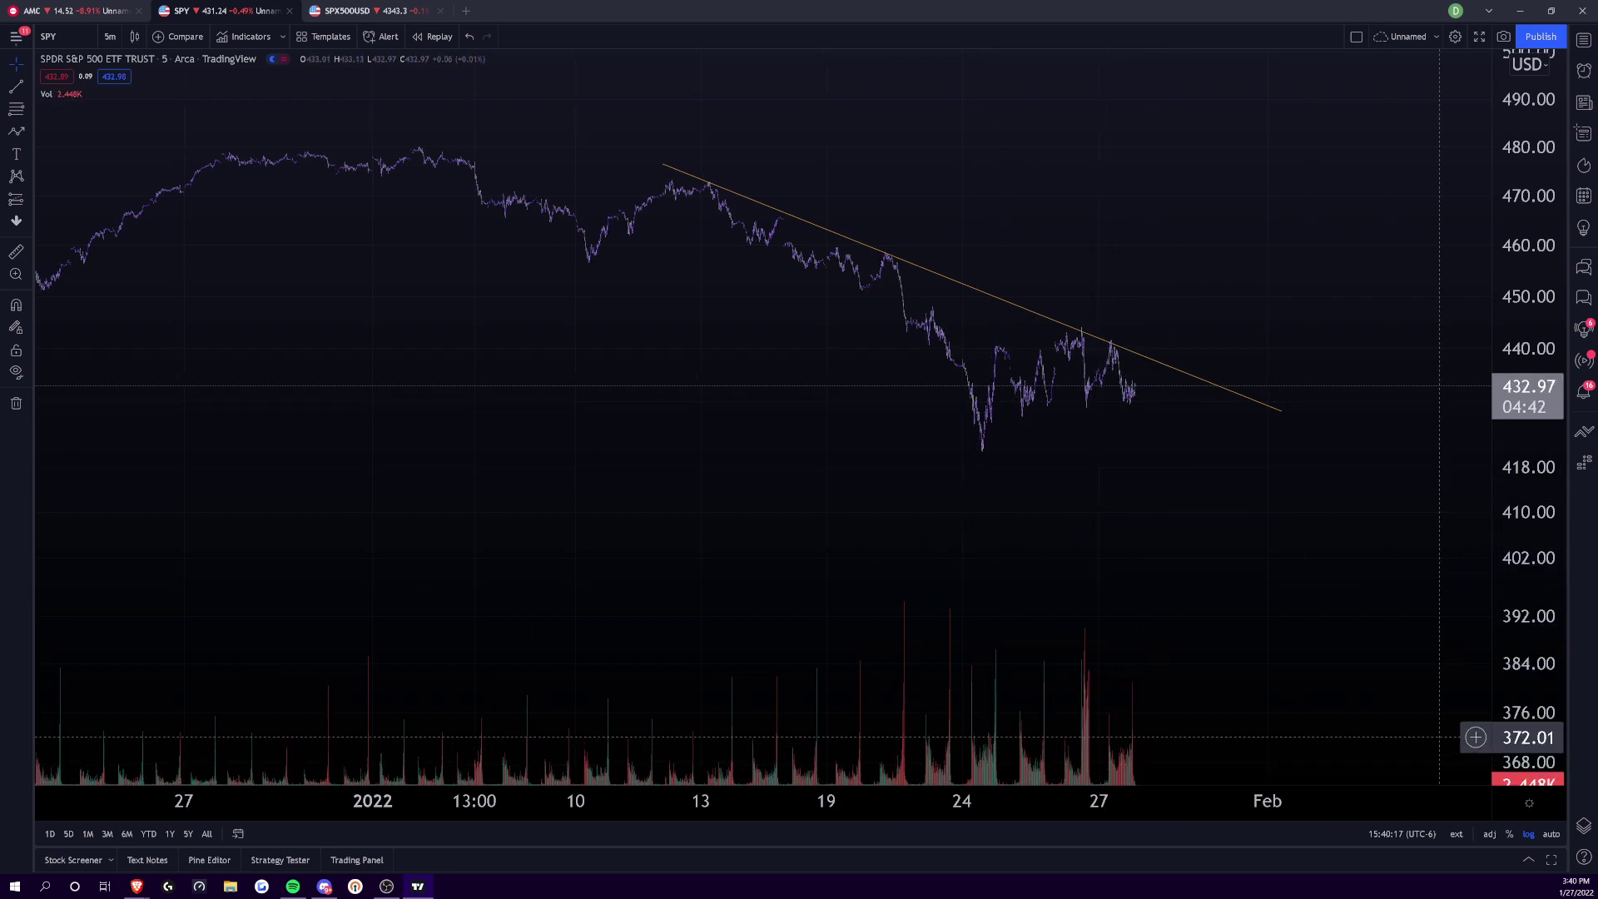
- Switch SPY to daily candles and zoom to the last year around the trendline
click(110, 36)
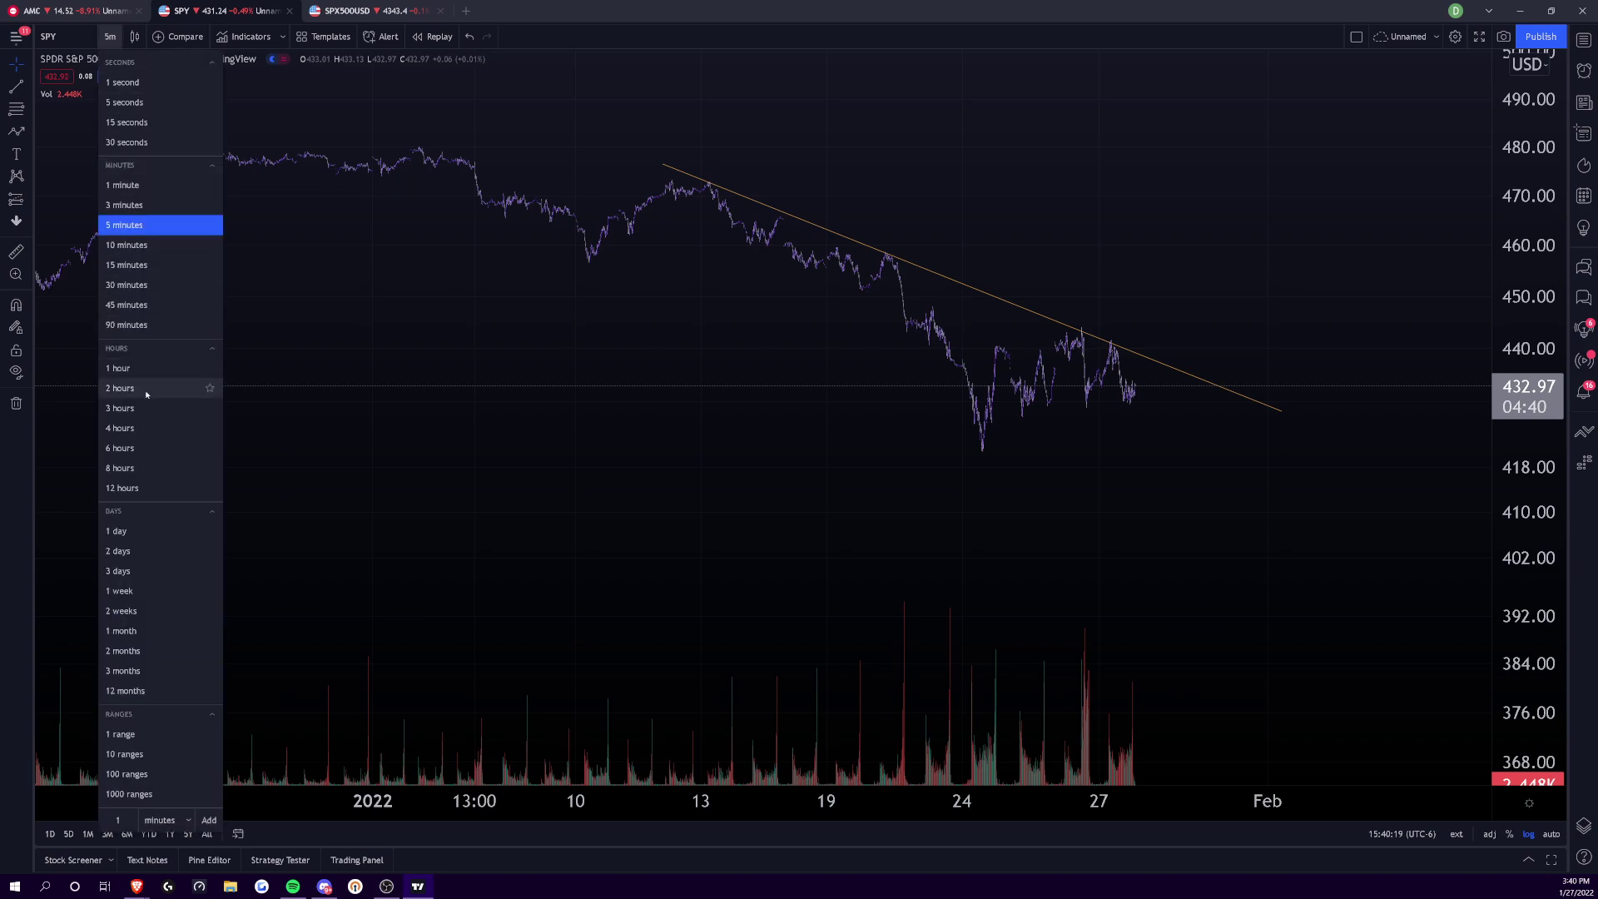
click(140, 533)
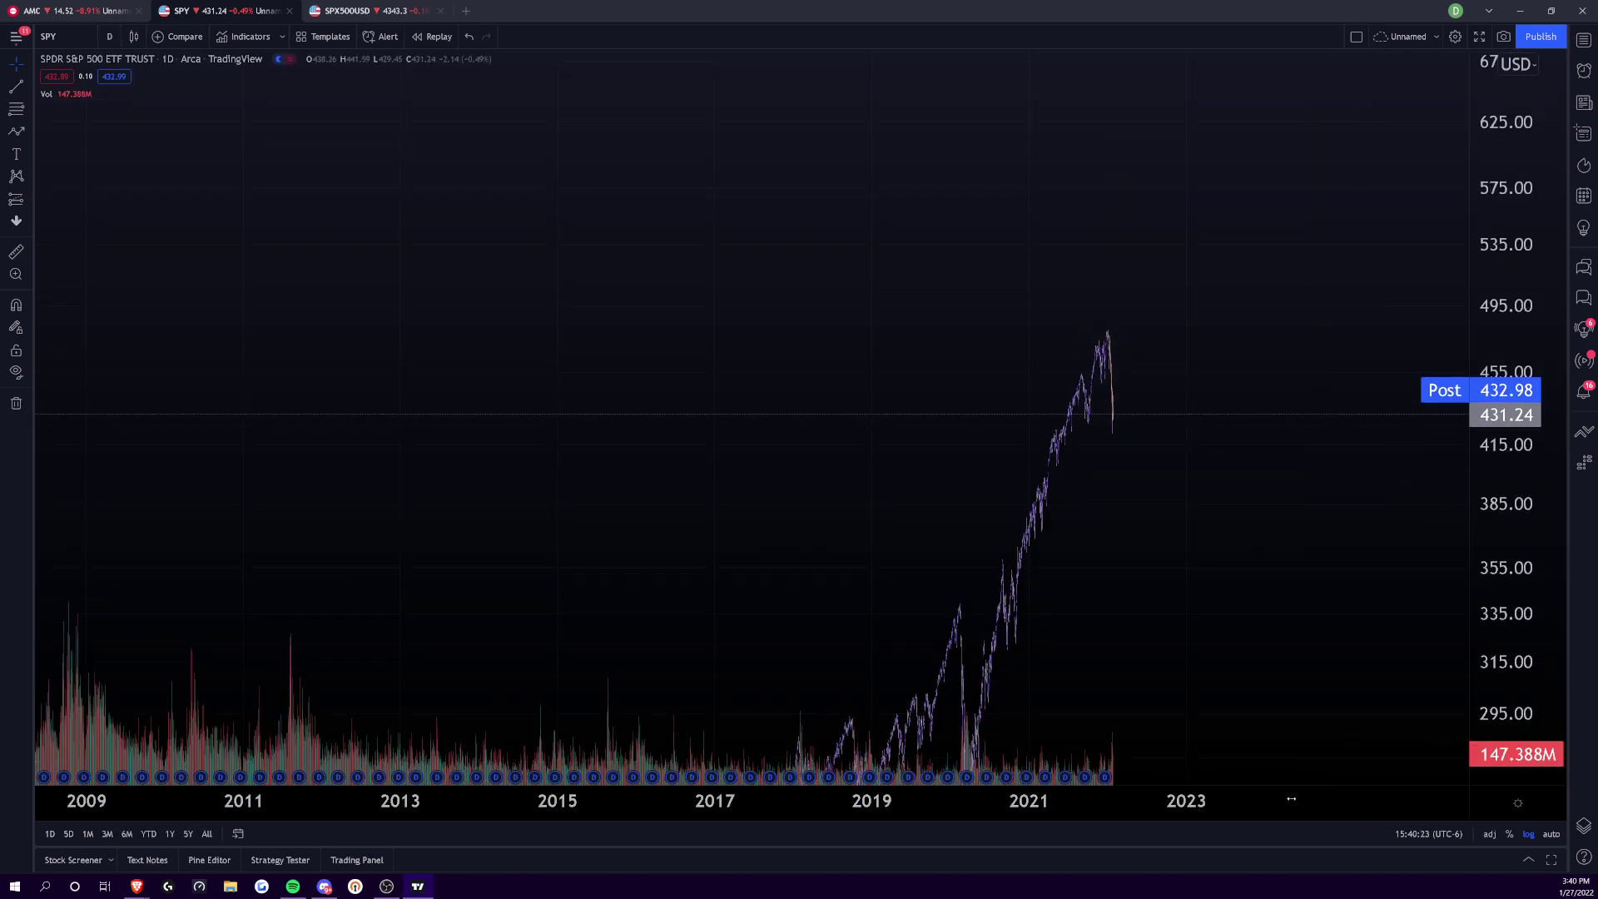
drag(1293, 799, 470, 778)
drag(335, 632, 1362, 713)
drag(928, 806, 63, 795)
drag(225, 662, 1103, 670)
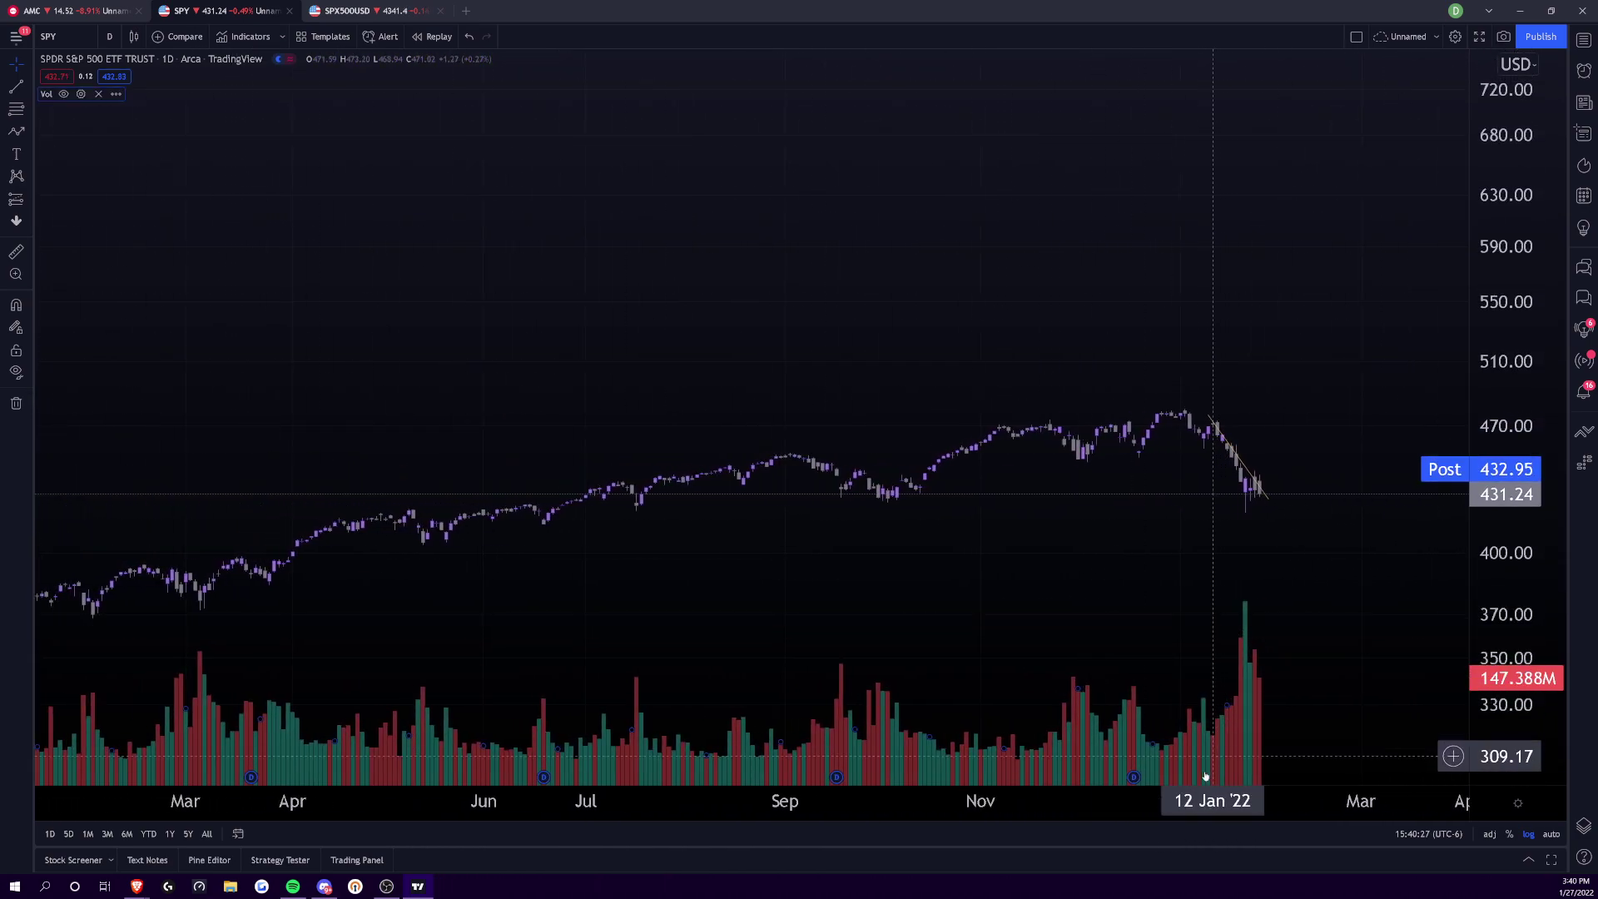
drag(1176, 802, 546, 797)
drag(546, 720, 642, 682)
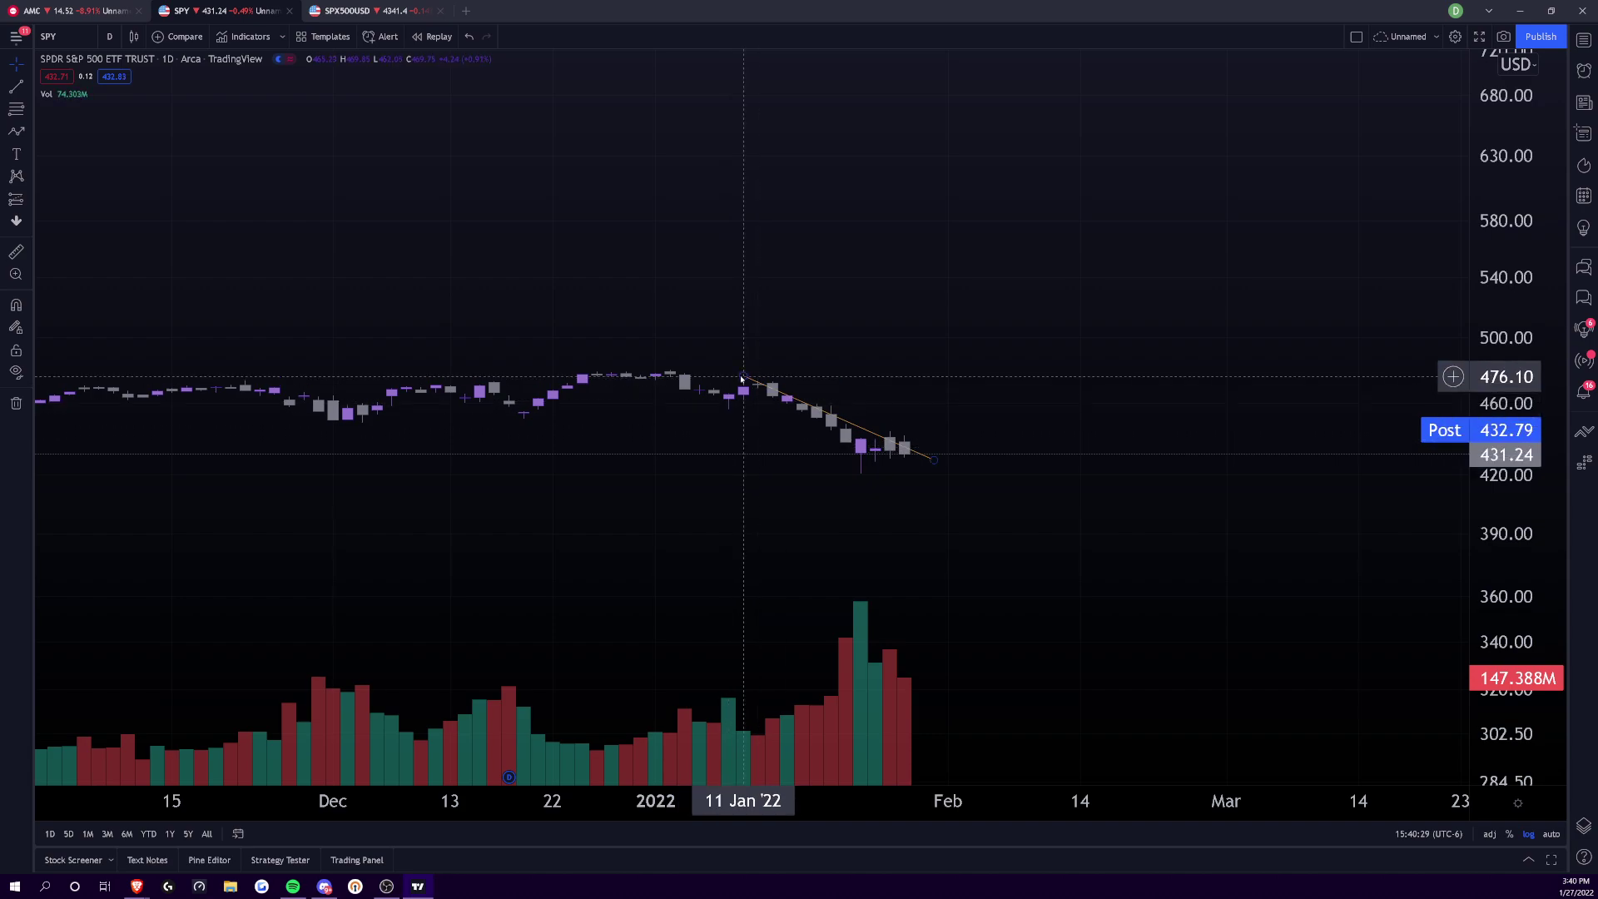
- Move the SPY trendline's start to the 12 Jan high and its end back to 27 Jan
drag(743, 379, 758, 376)
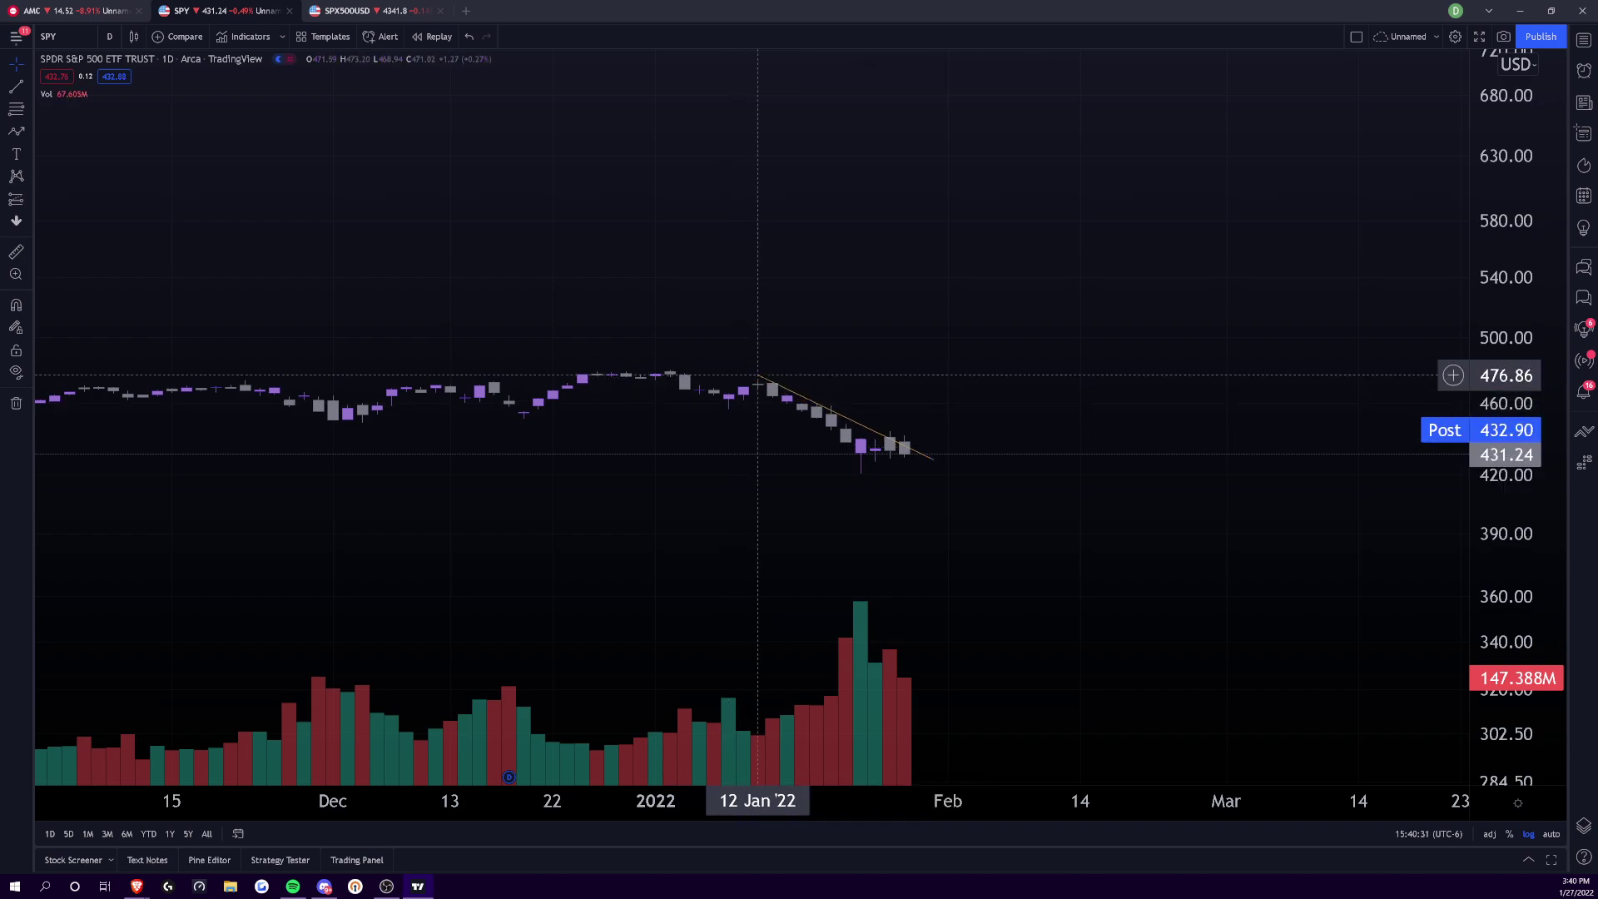
drag(935, 457, 919, 457)
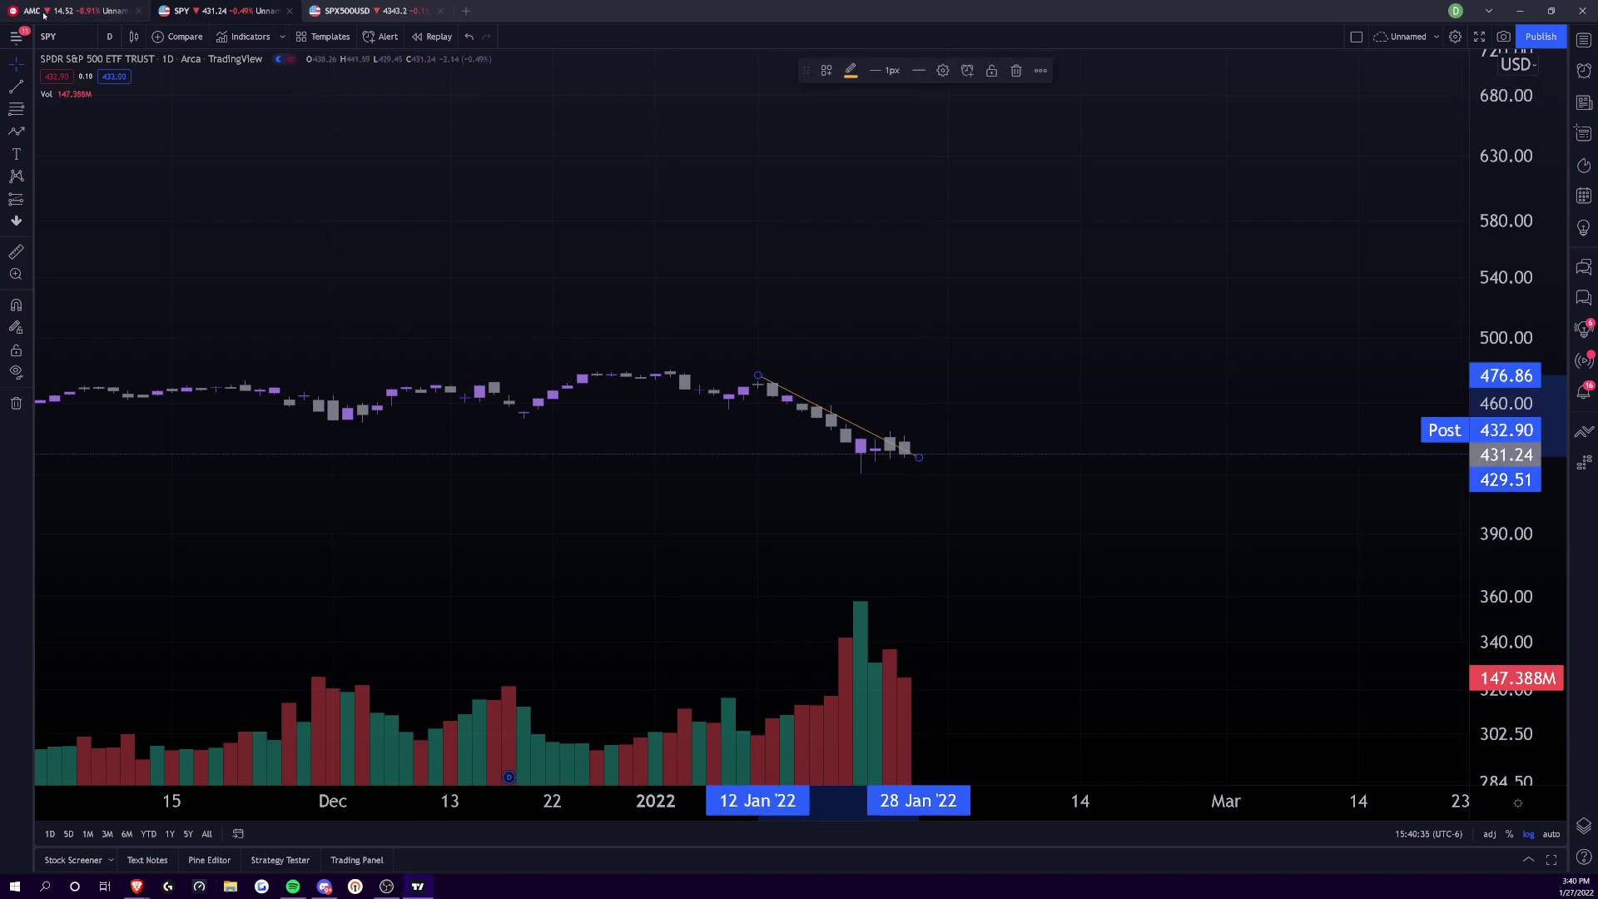
click(44, 14)
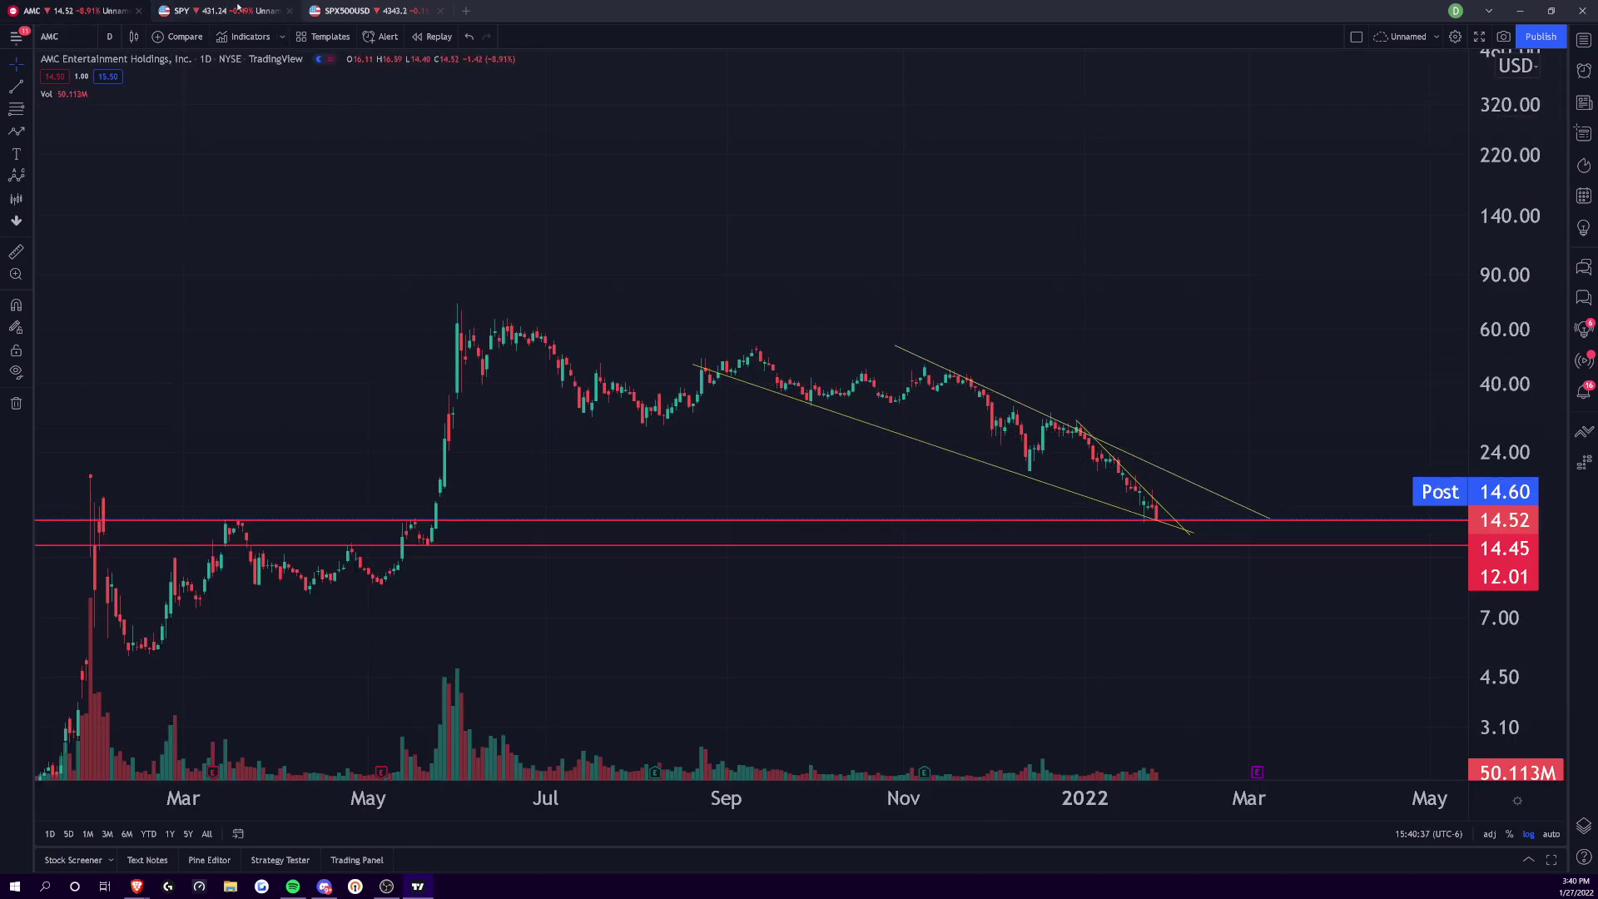
click(239, 10)
scroll(699, 408, down, 5)
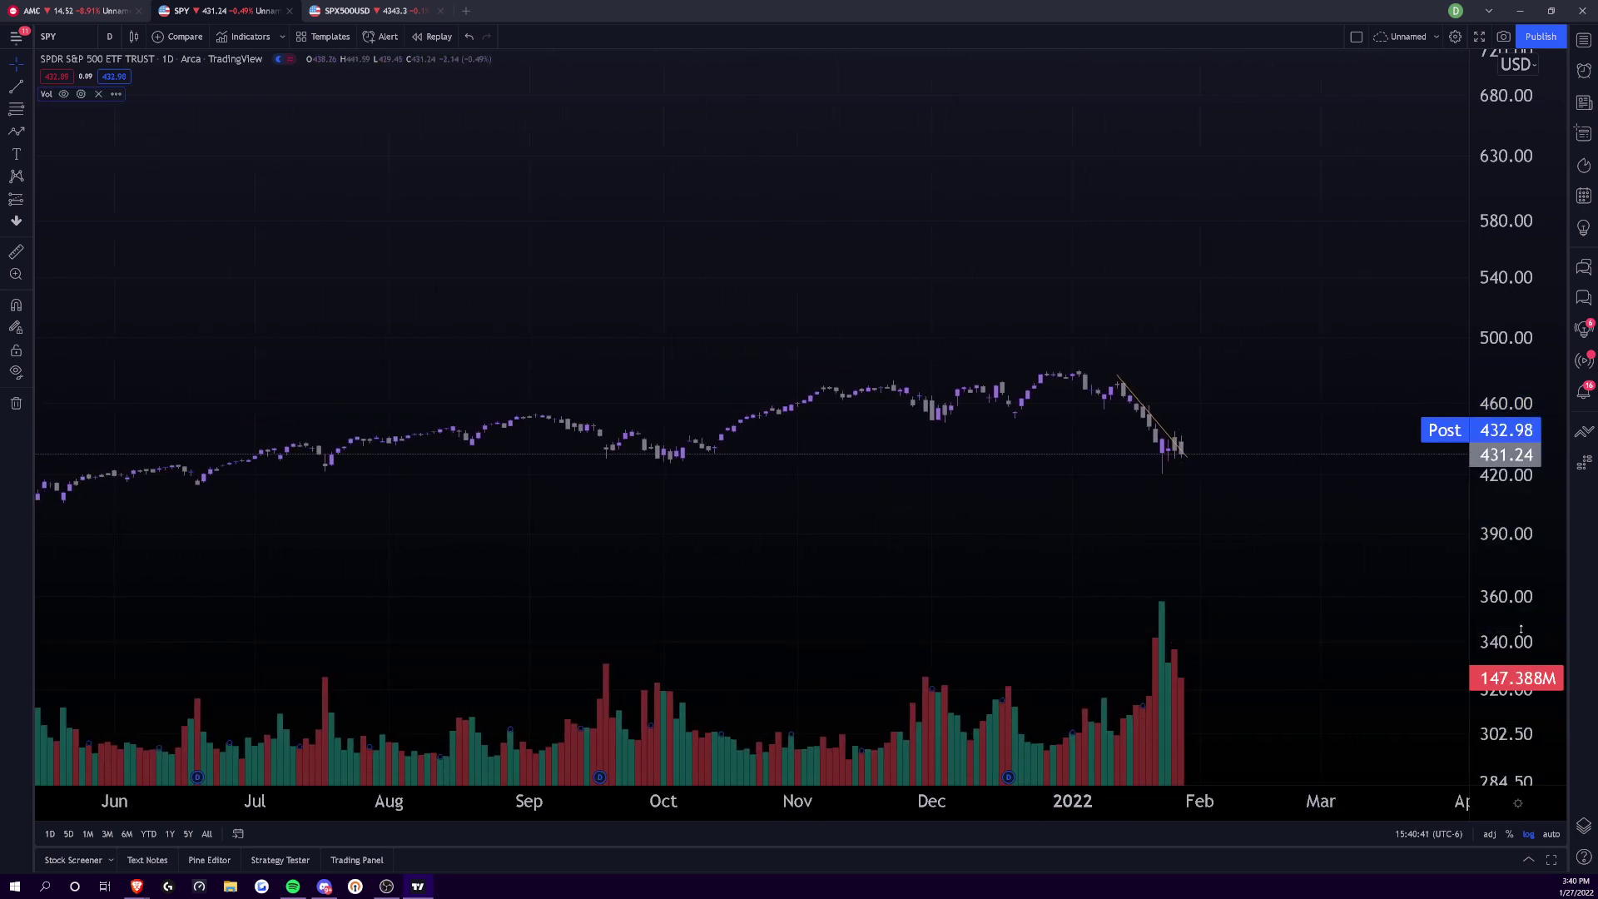
- Recenter and rescale the SPY daily chart, then open the interval dropdown
drag(1000, 626, 1104, 439)
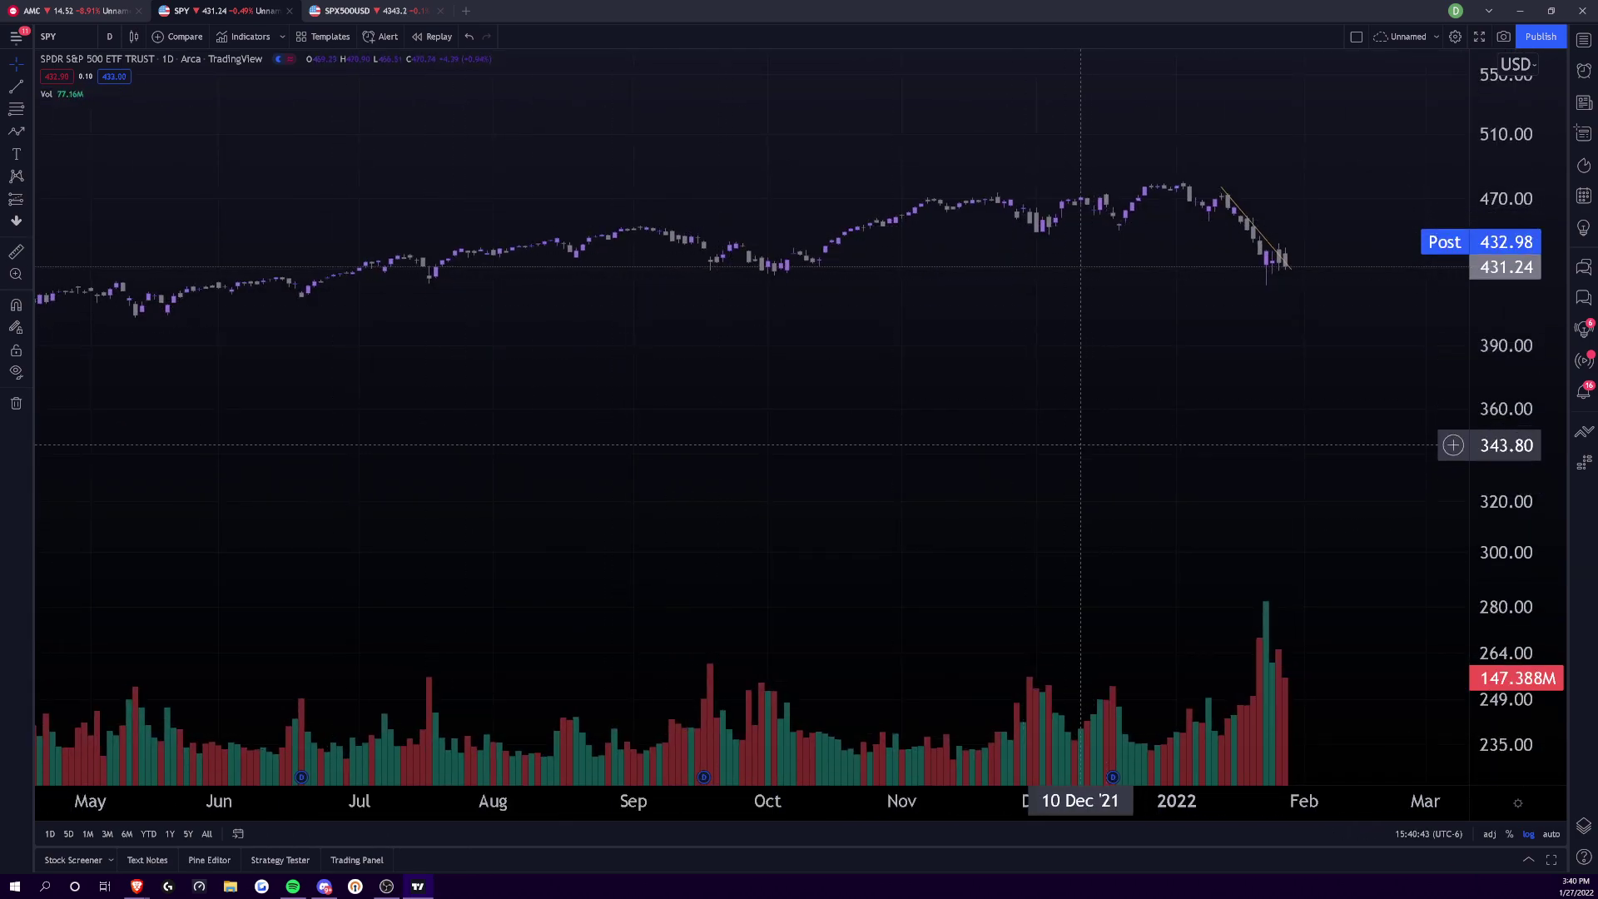
drag(1507, 612, 1502, 150)
drag(1305, 374, 1280, 756)
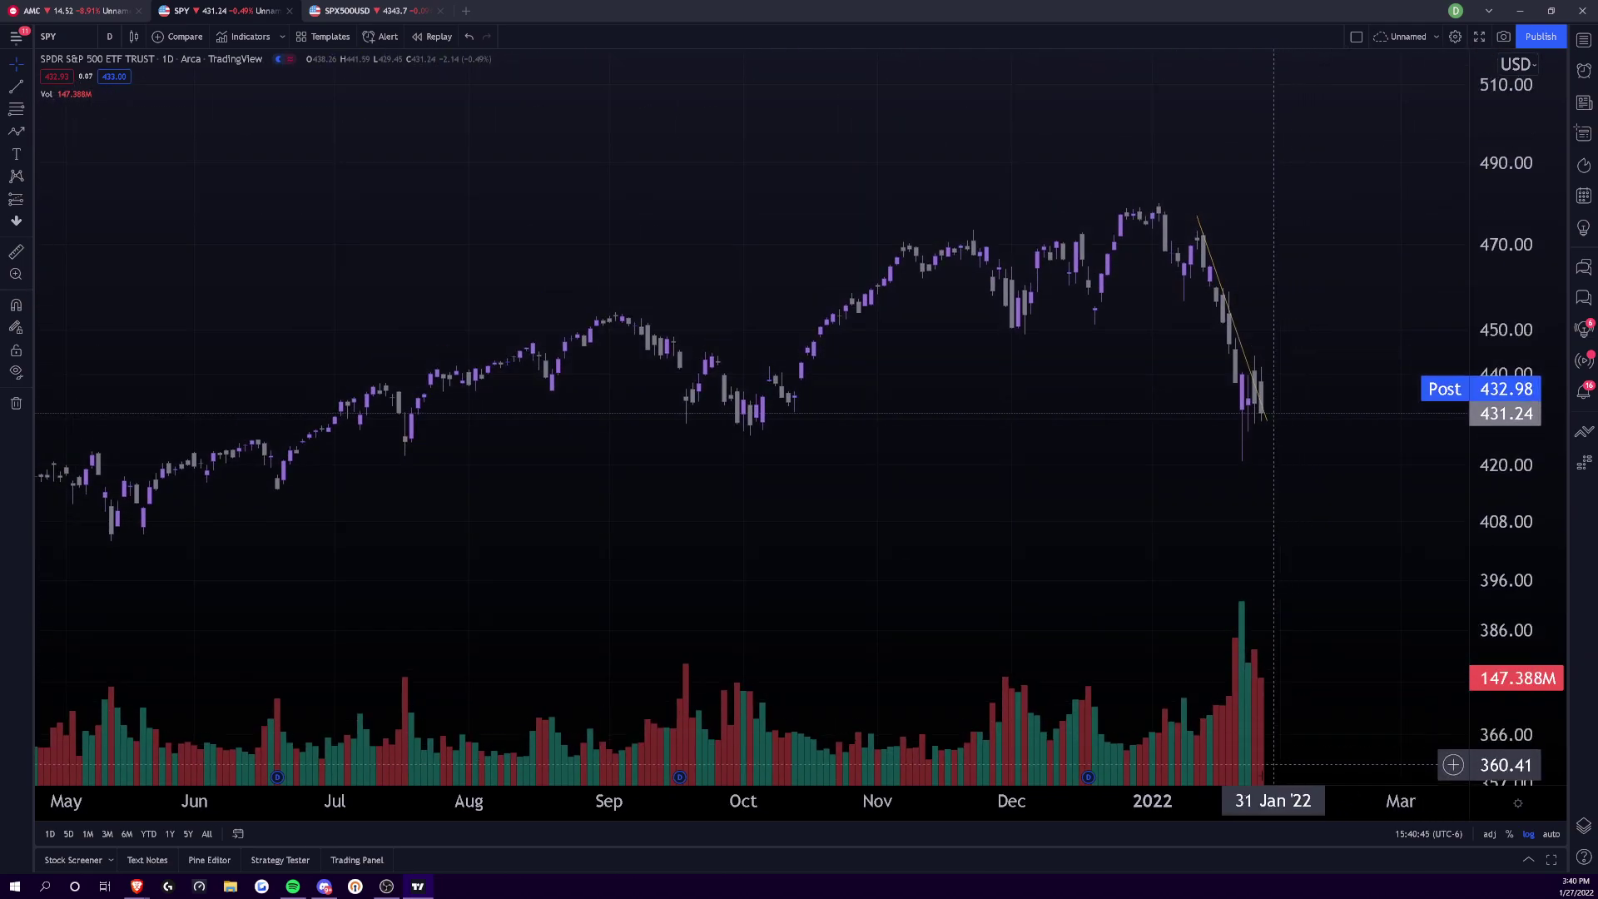
scroll(488, 624, up, 10)
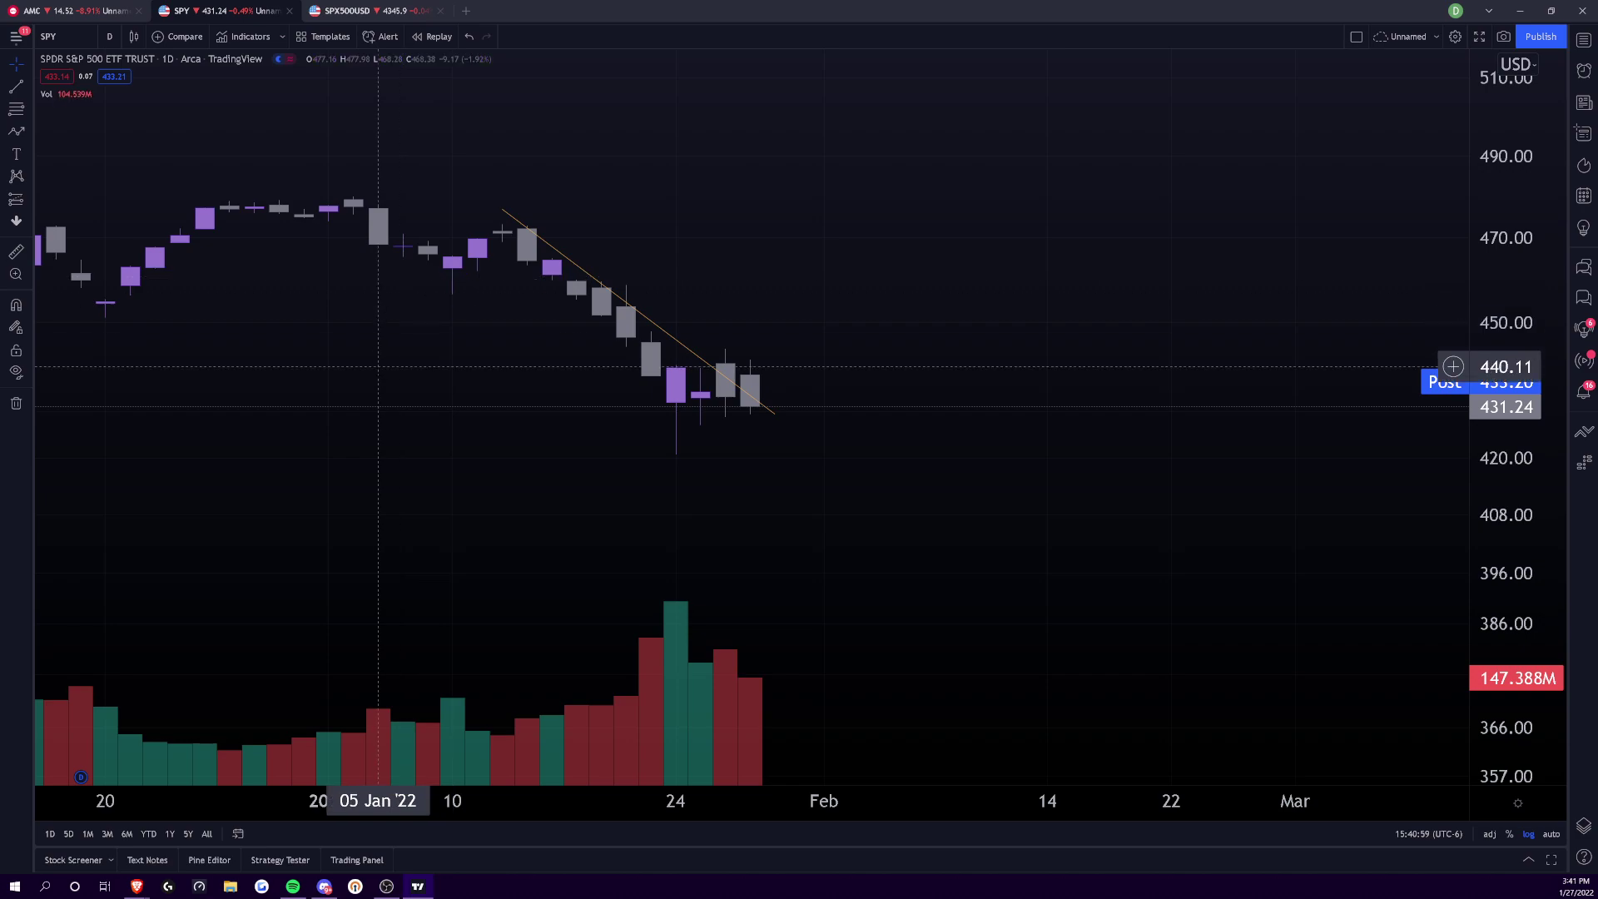
scroll(578, 713, down, 5)
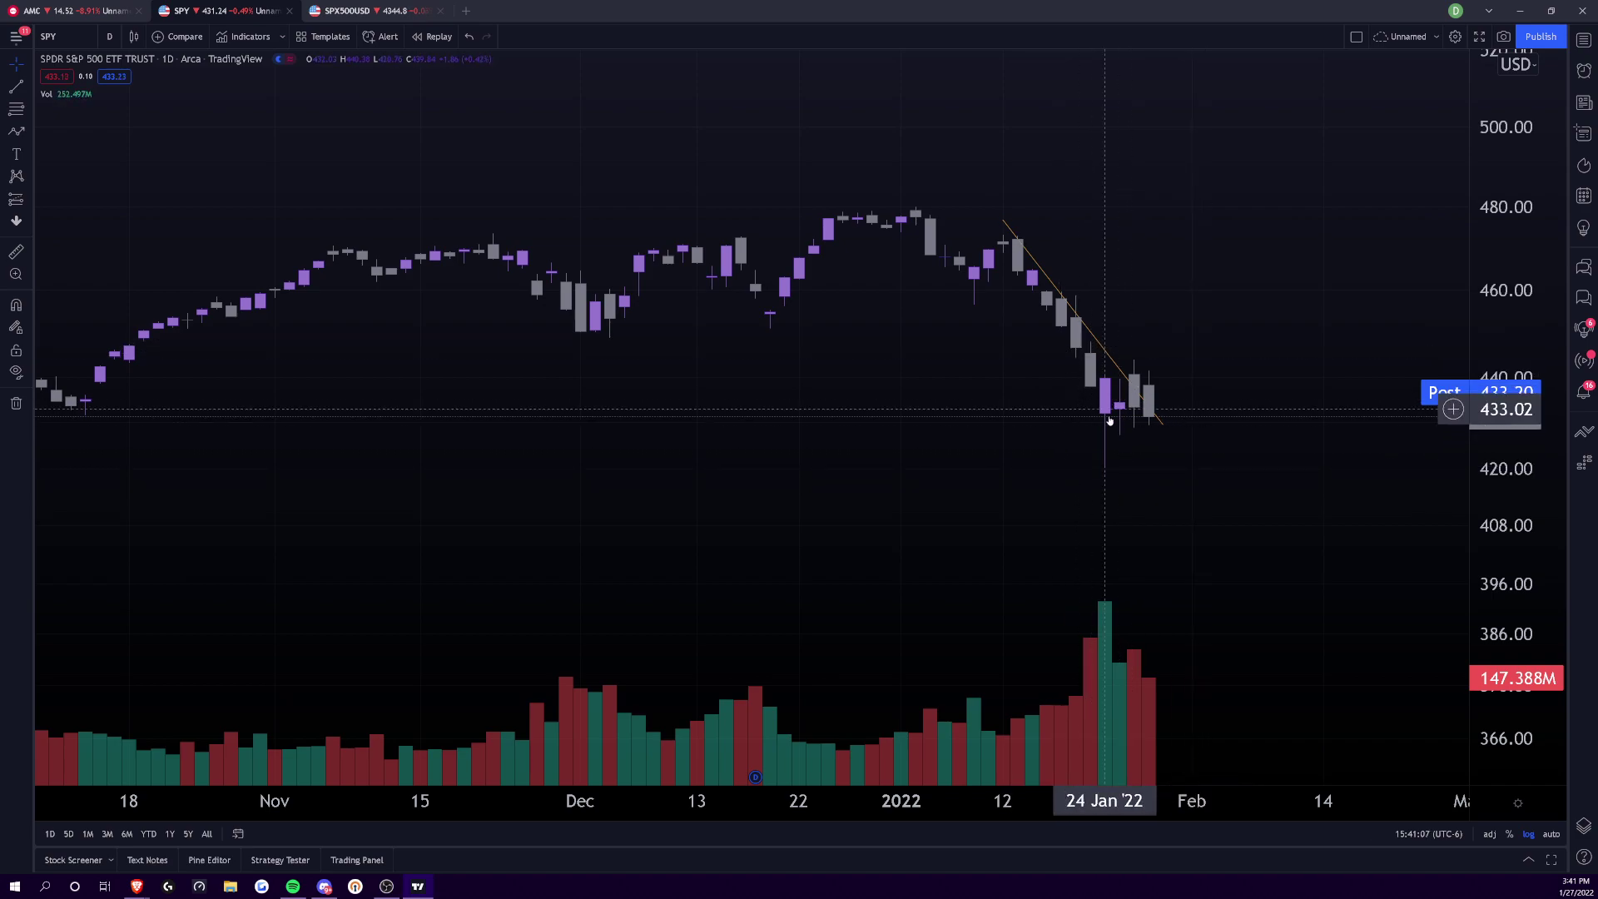
click(111, 38)
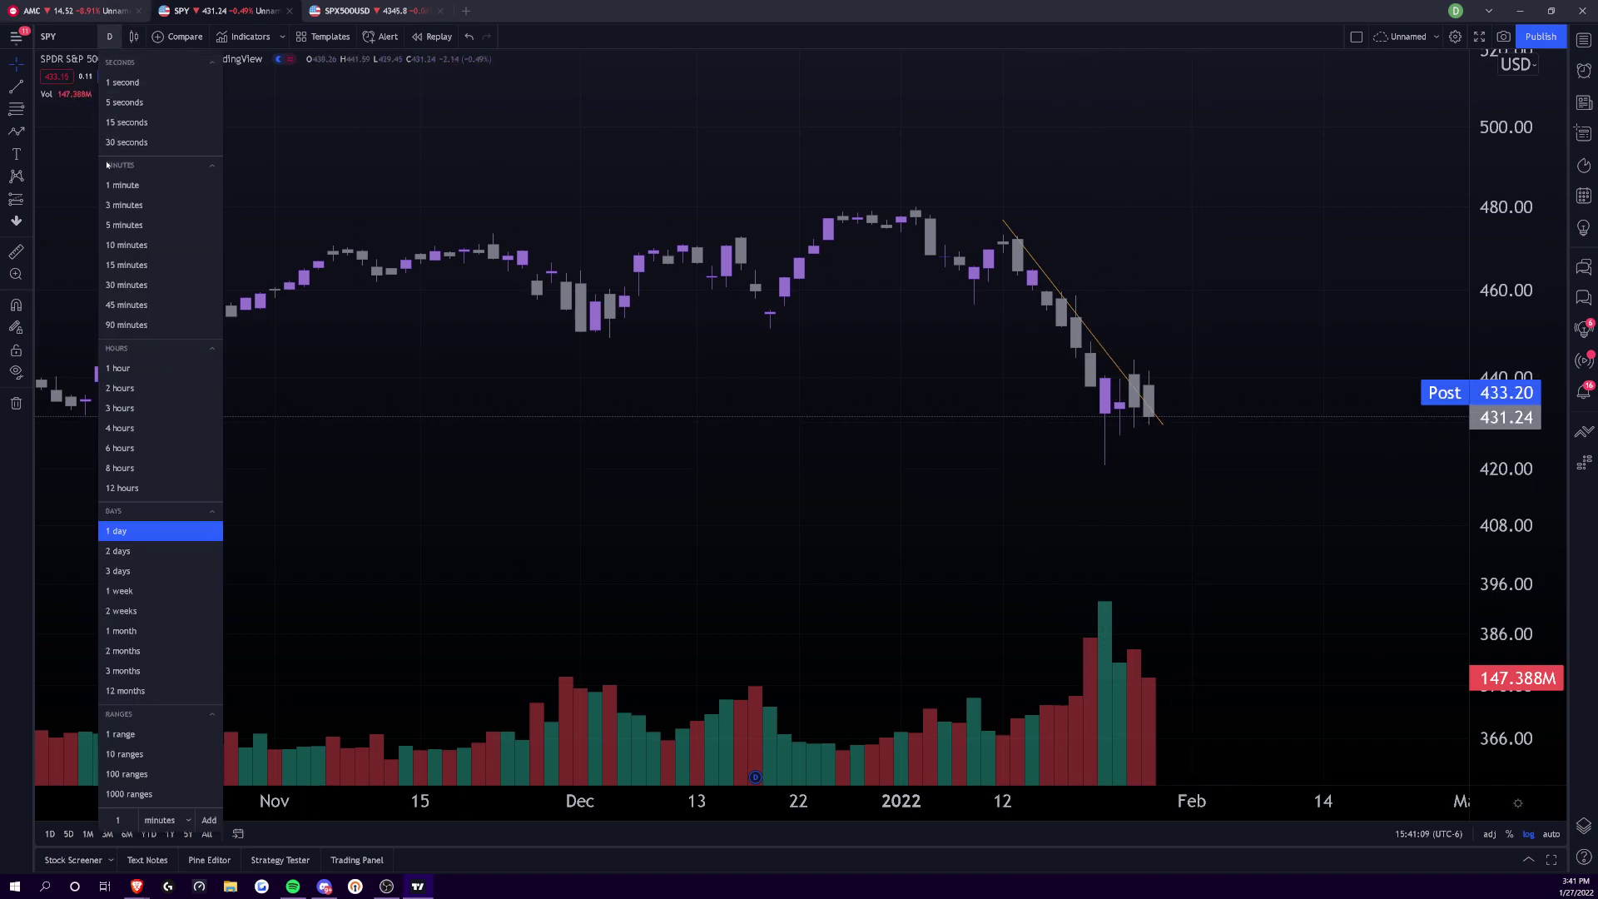
- Switch SPY to 5-minute candles and pan to the latest prices
click(123, 224)
scroll(1086, 800, down, 10)
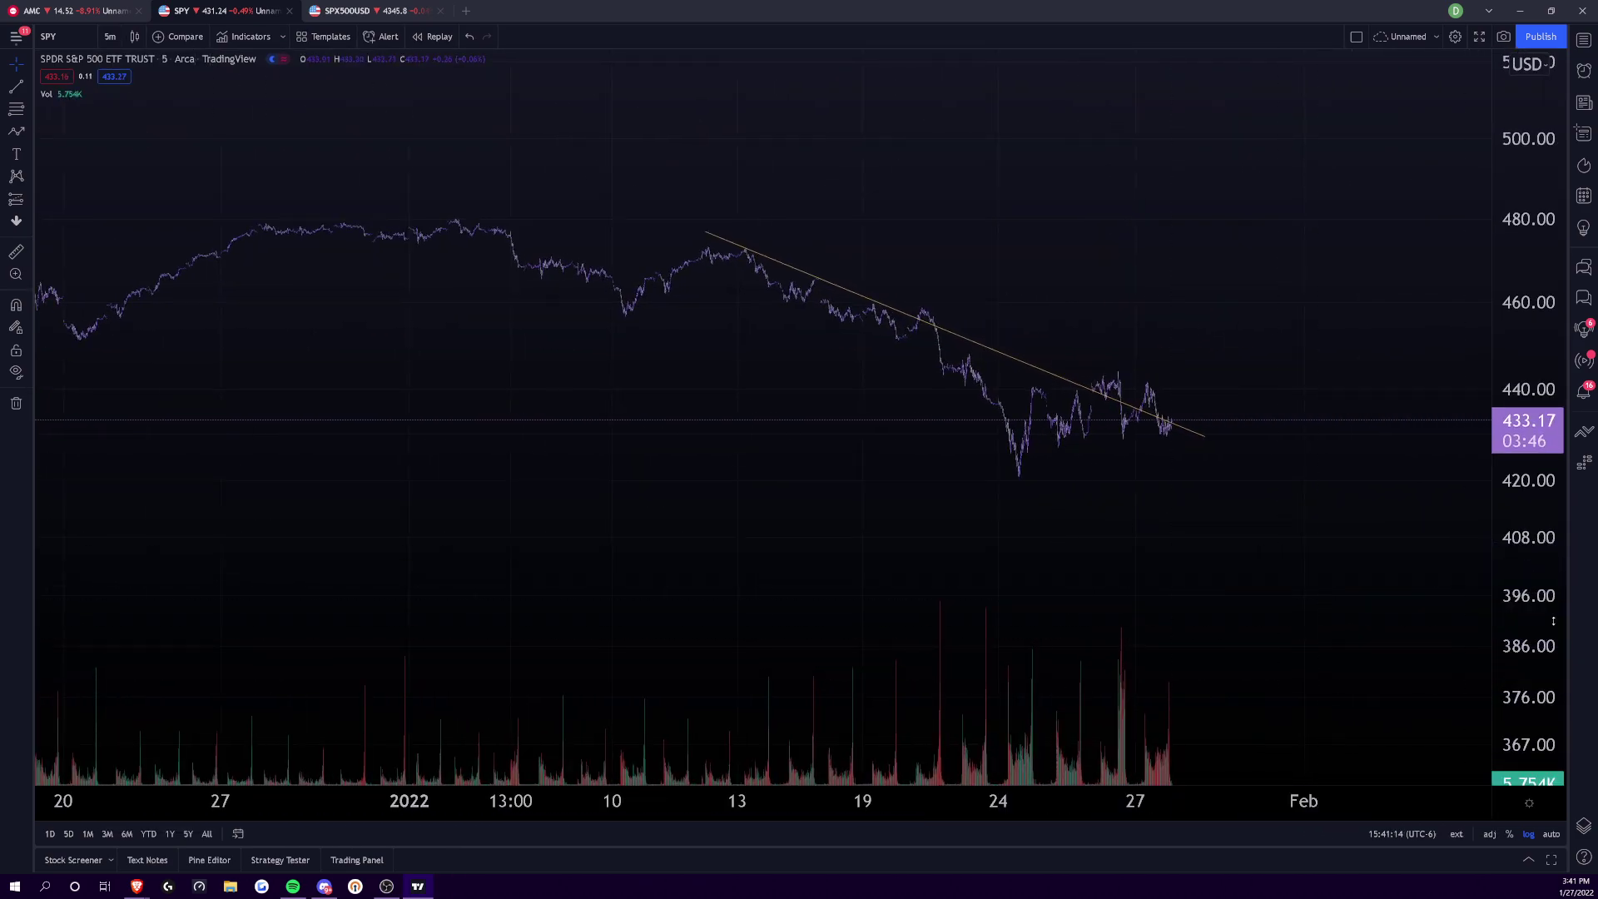
drag(1547, 618, 1547, 460)
scroll(754, 711, up, 4)
drag(753, 711, 1009, 637)
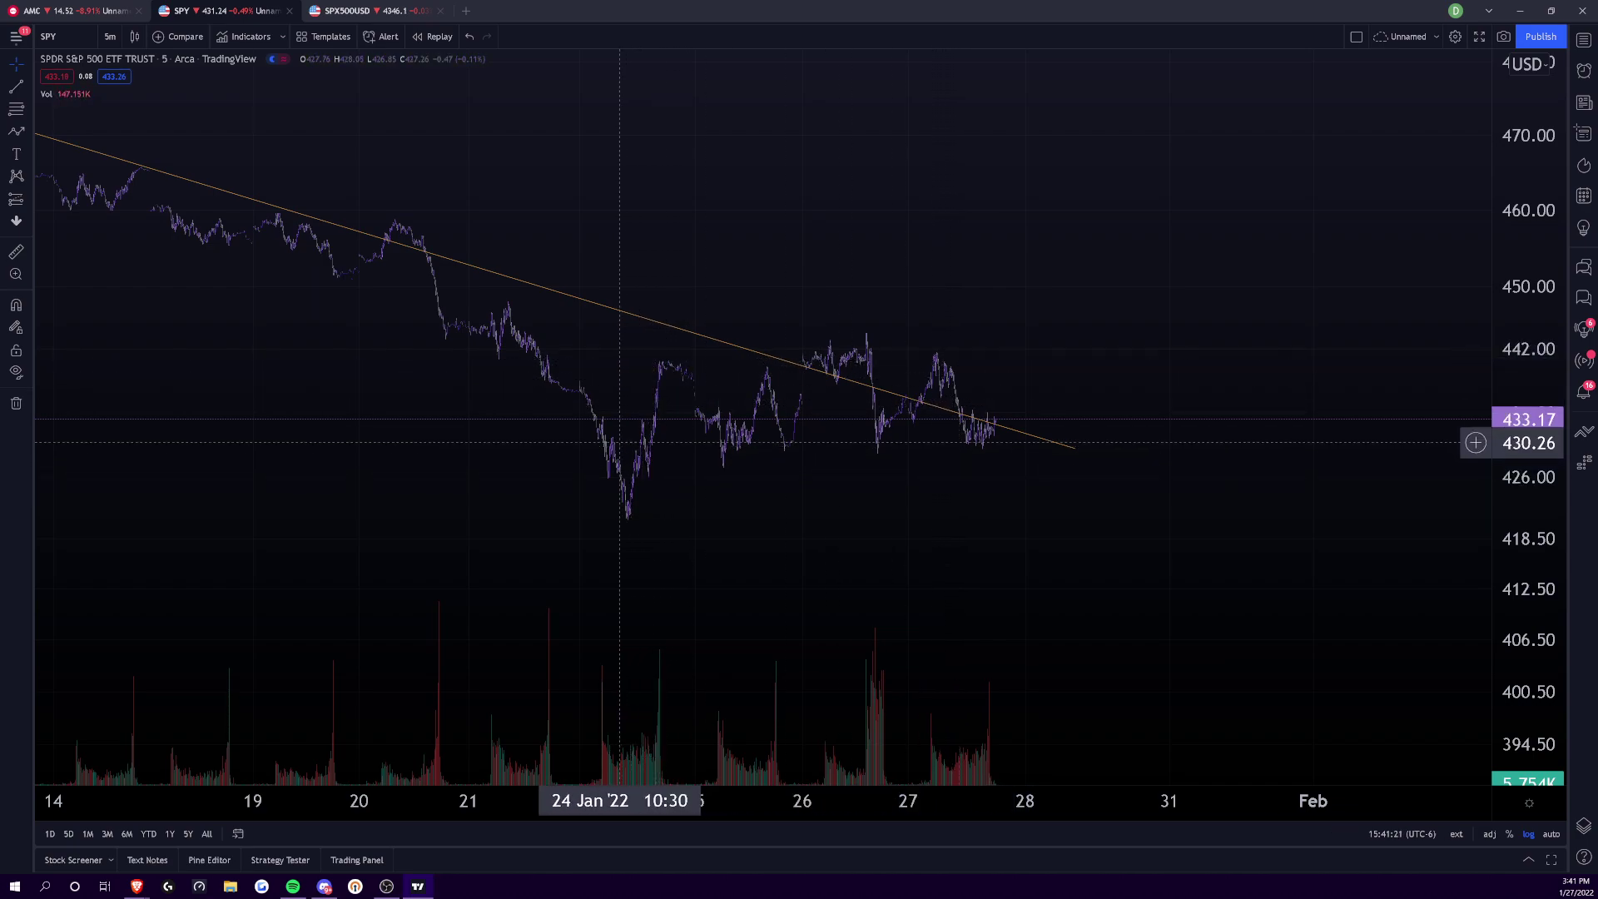
- Add a red horizontal support line at 433.67 beneath the downtrend line
click(32, 87)
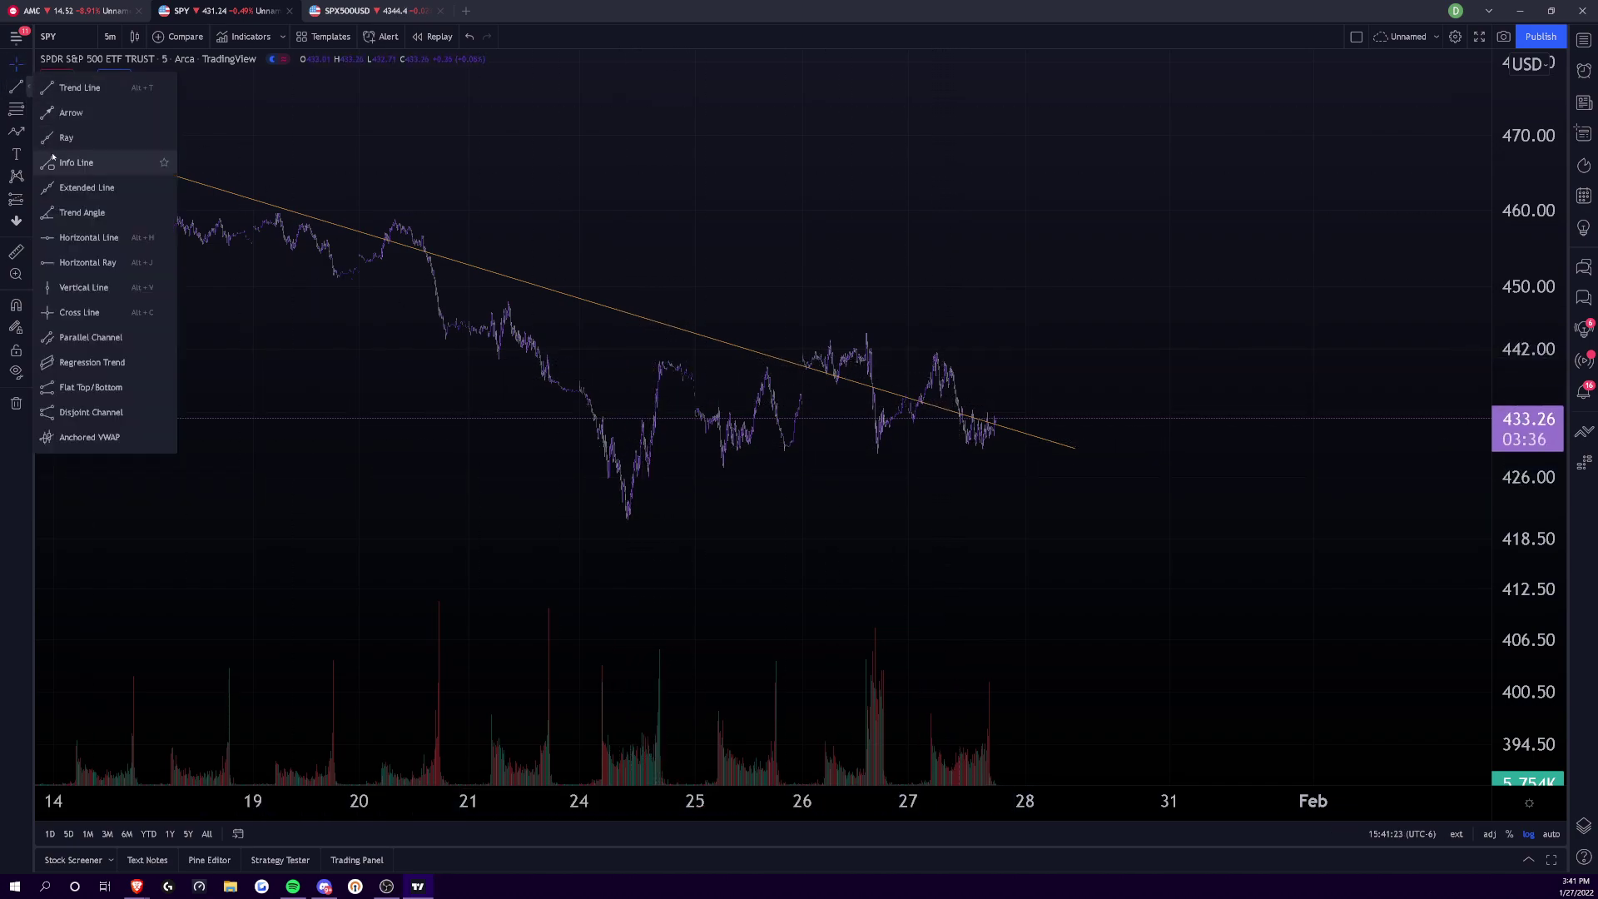
click(91, 240)
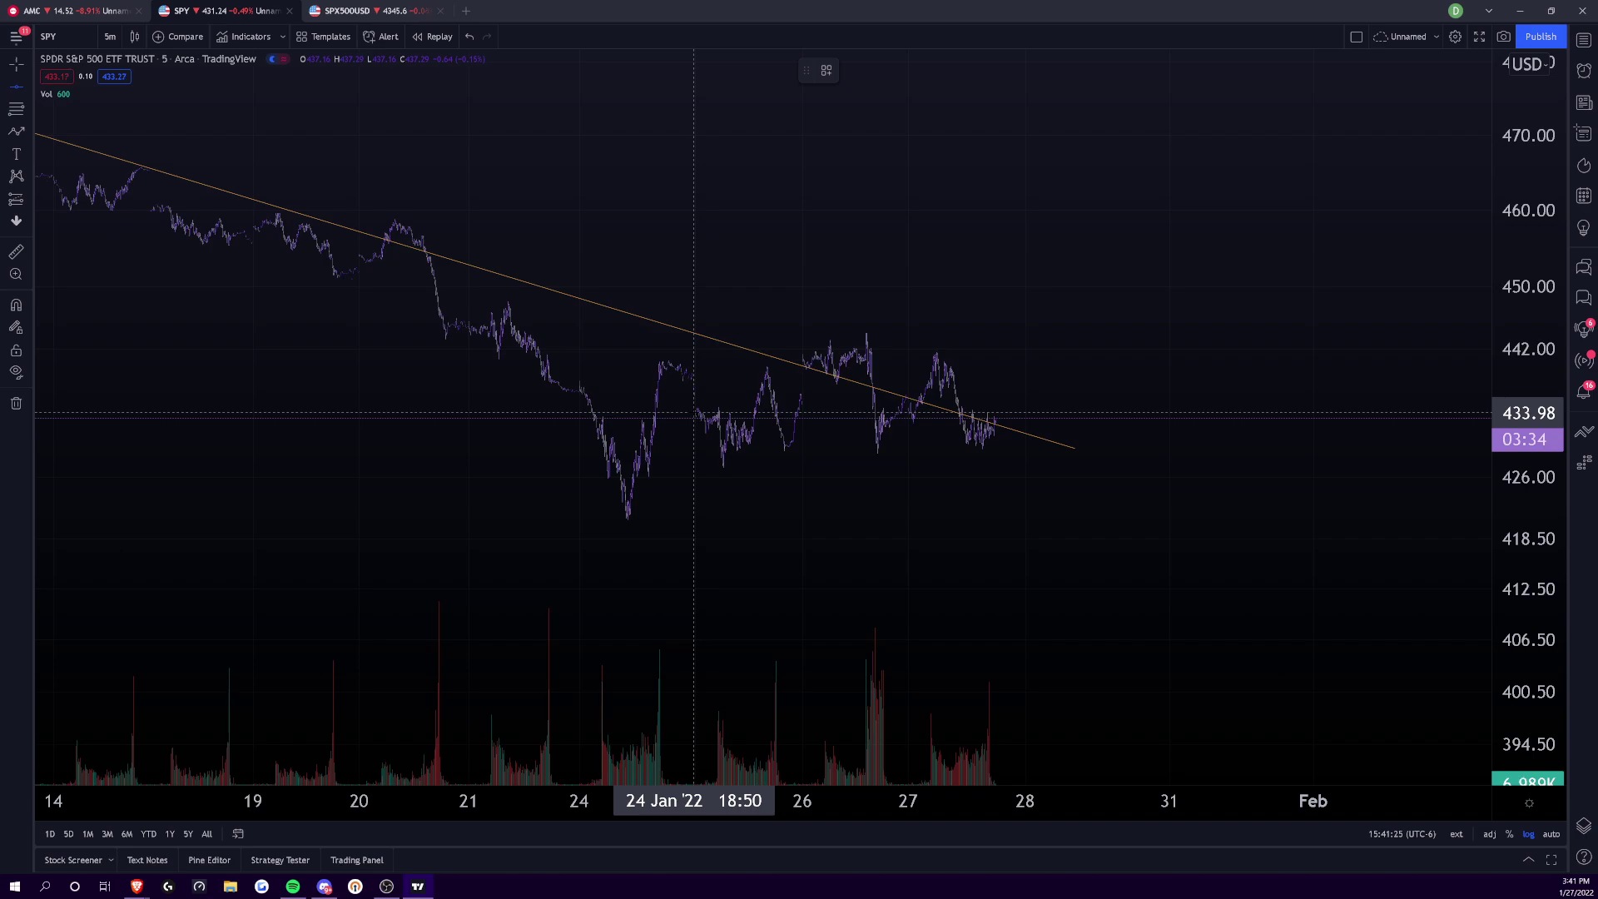
click(694, 413)
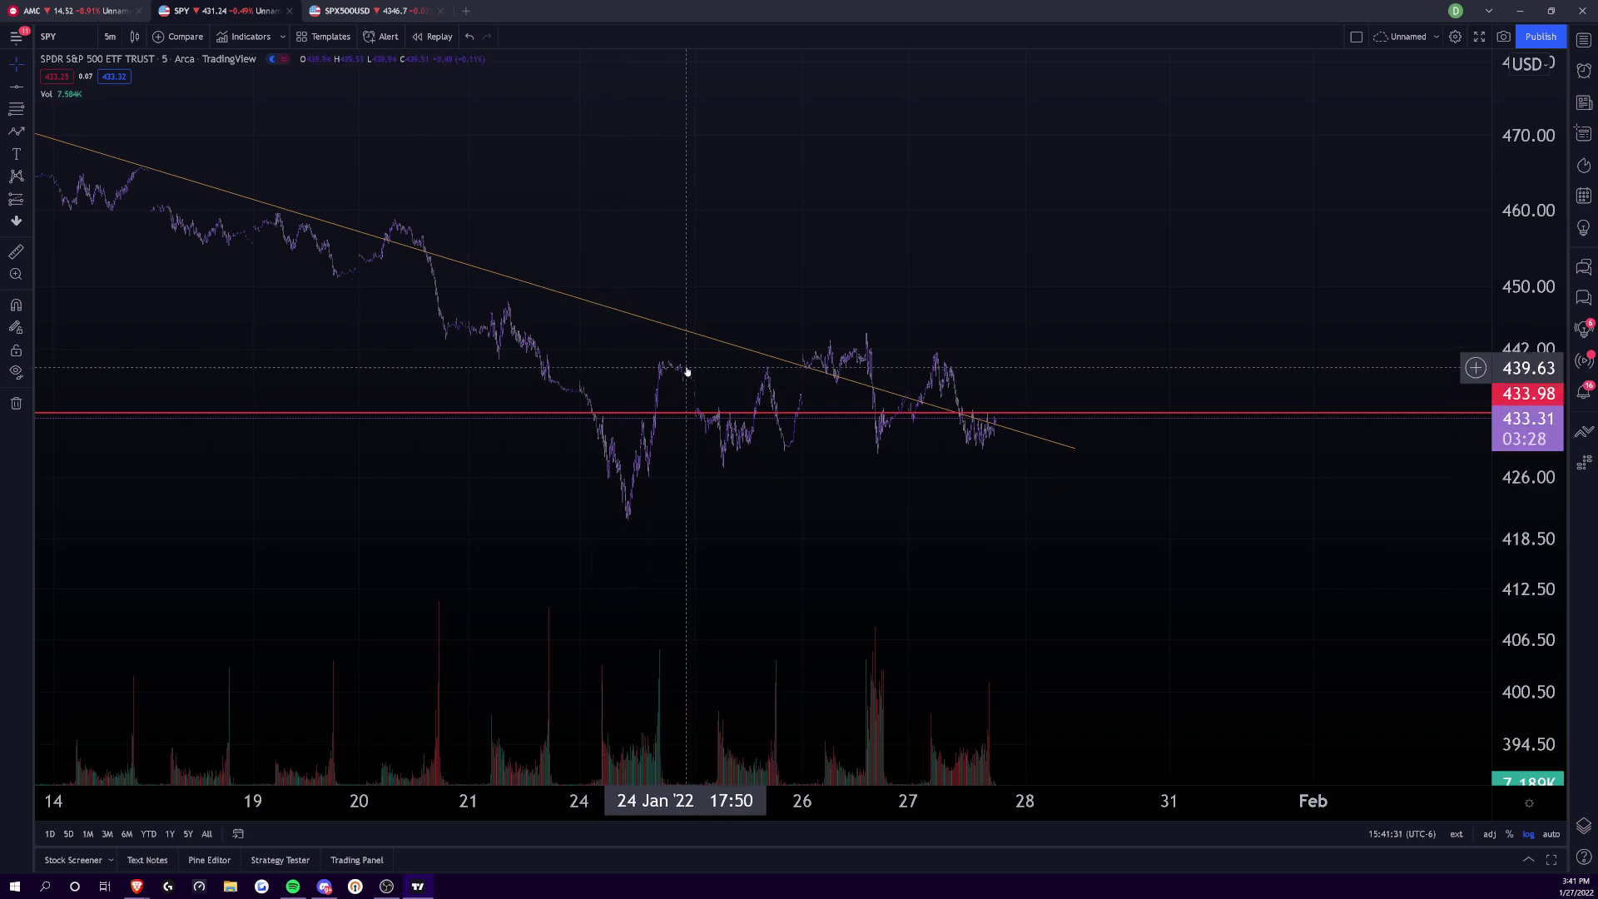
drag(745, 412, 744, 414)
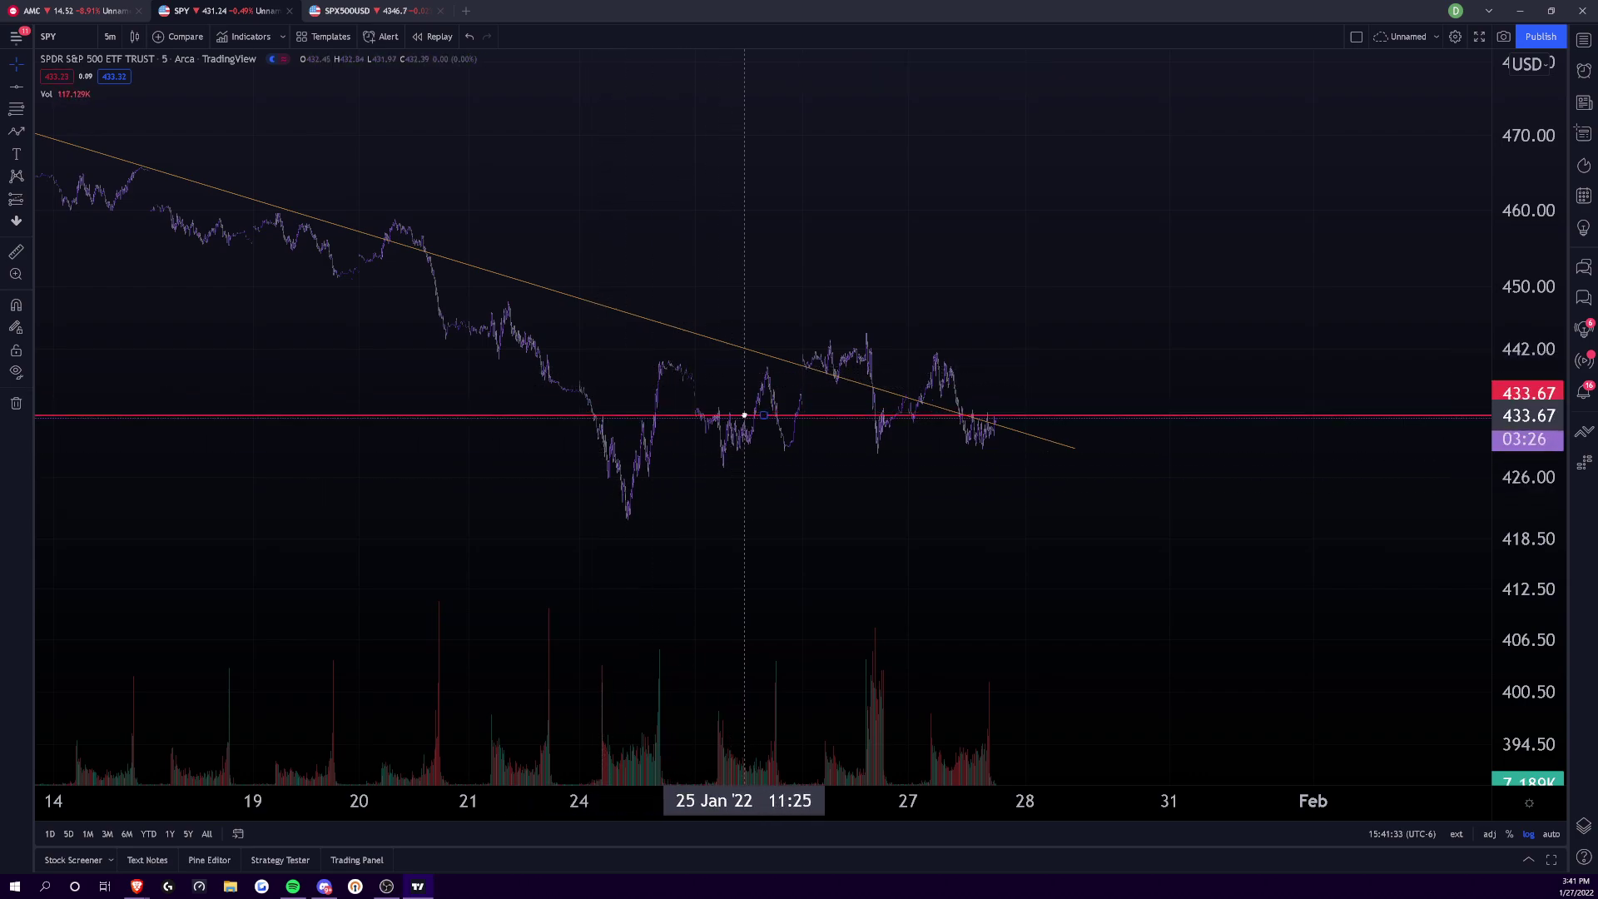
click(750, 424)
drag(830, 803, 291, 799)
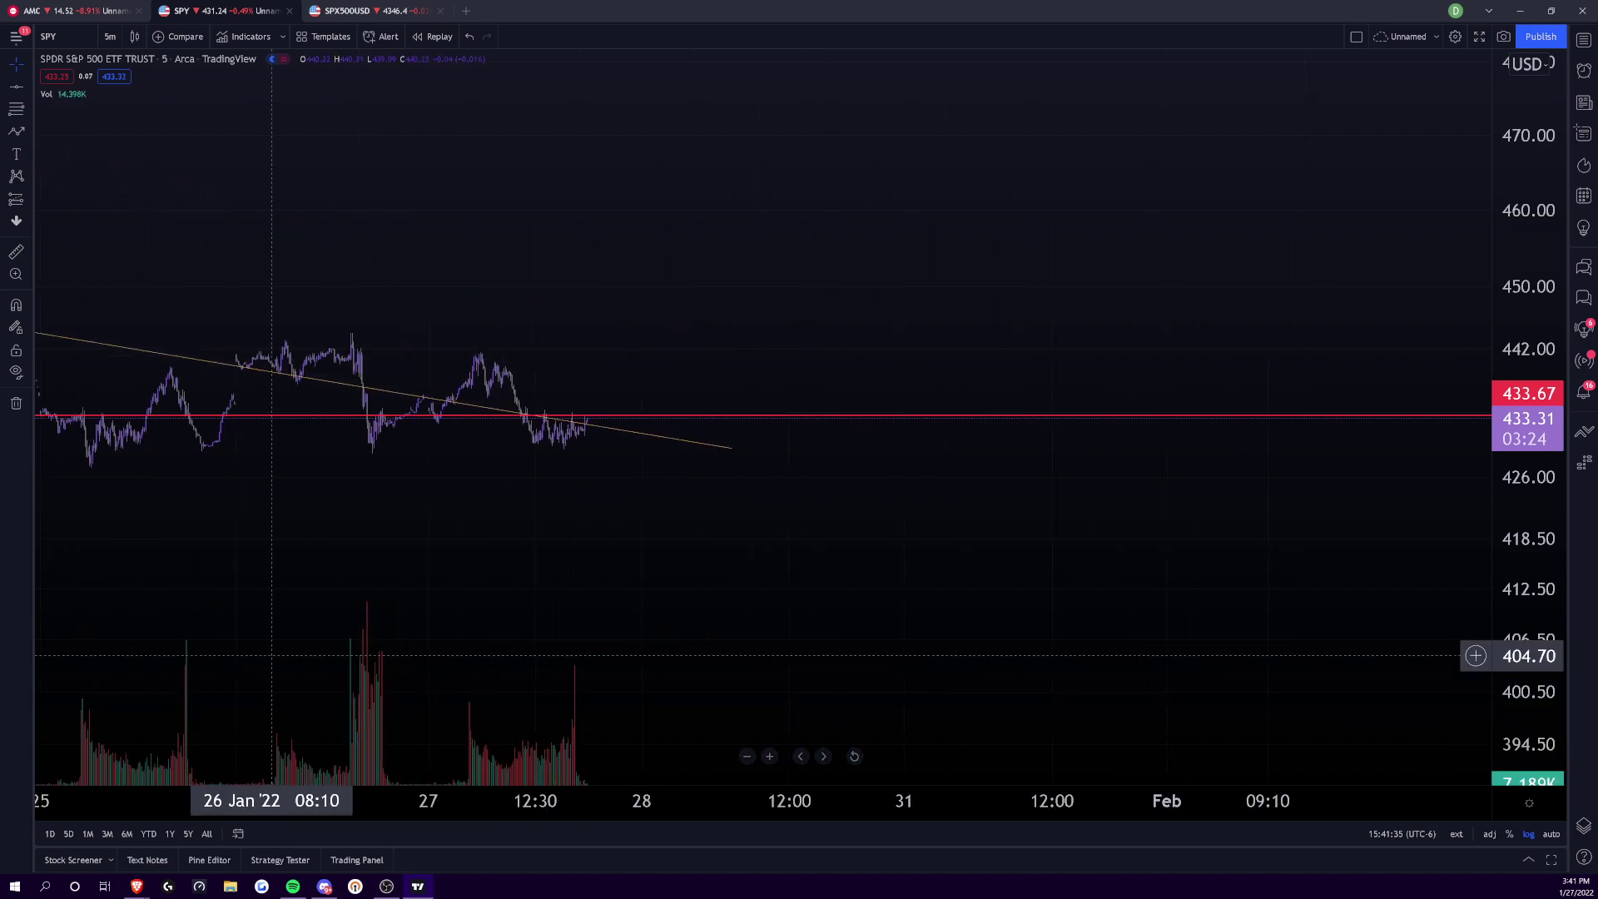
drag(283, 656, 684, 630)
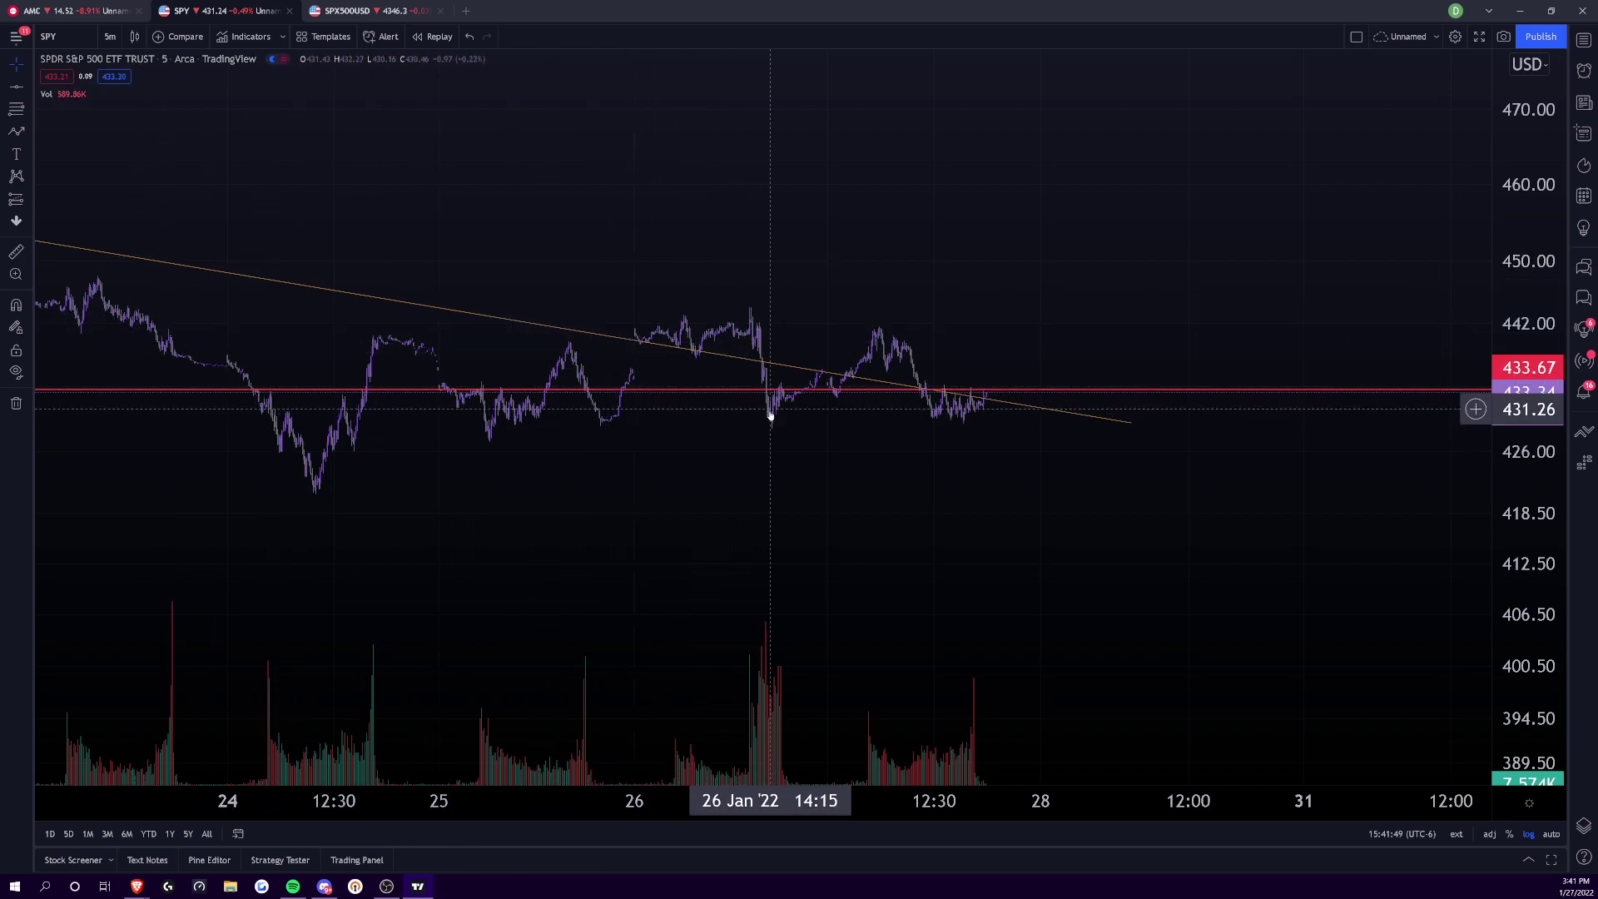
scroll(642, 554, down, 3)
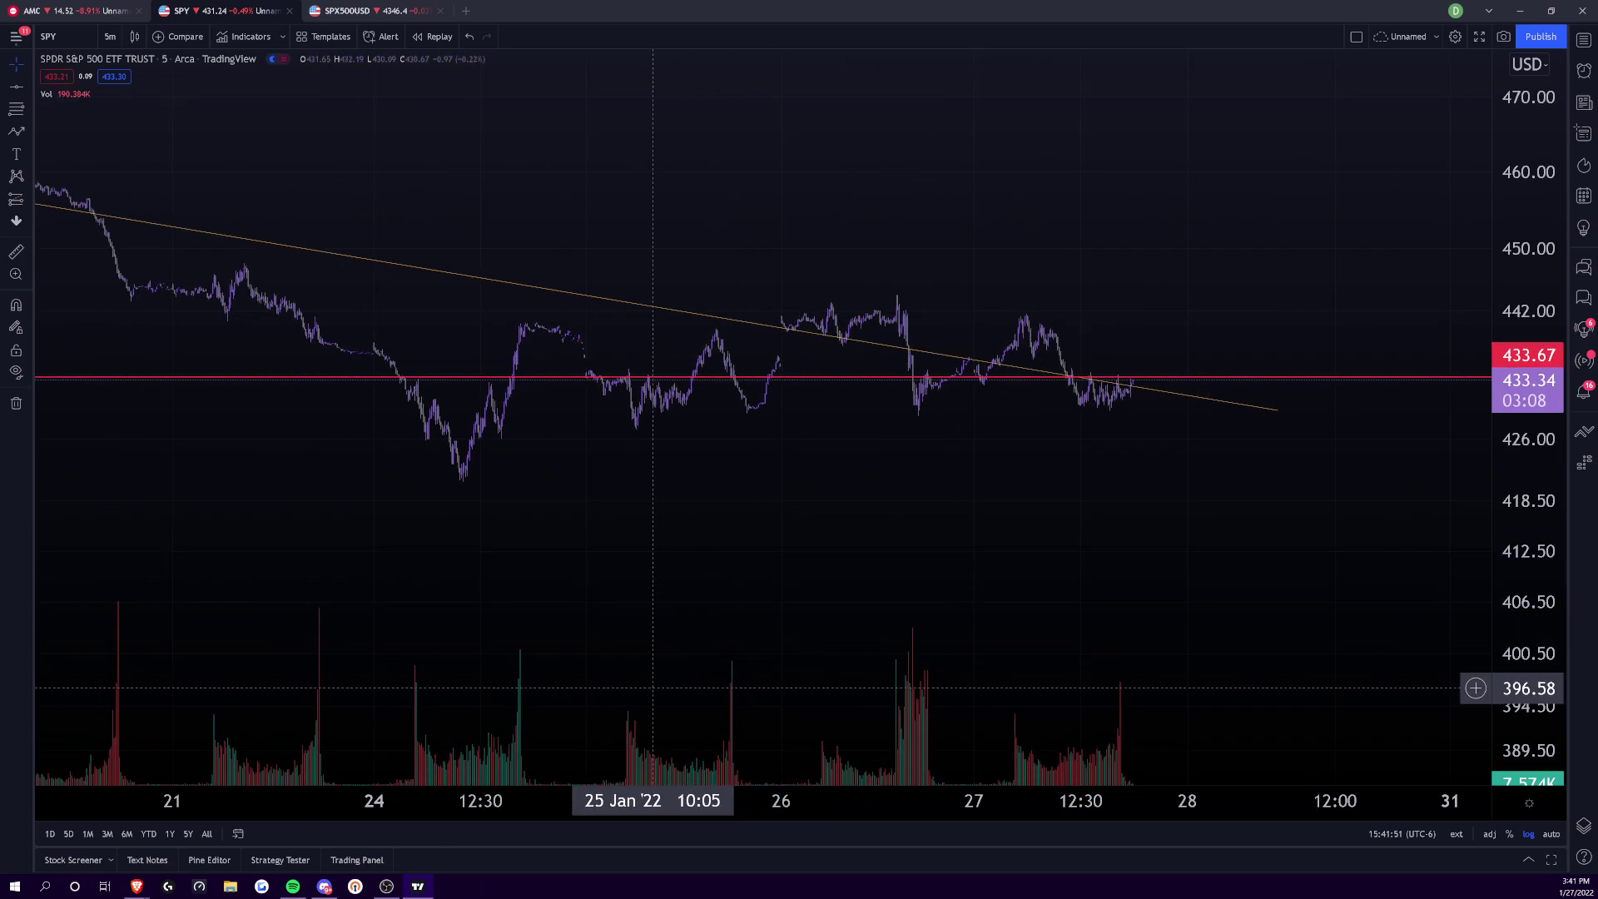
drag(770, 748, 753, 750)
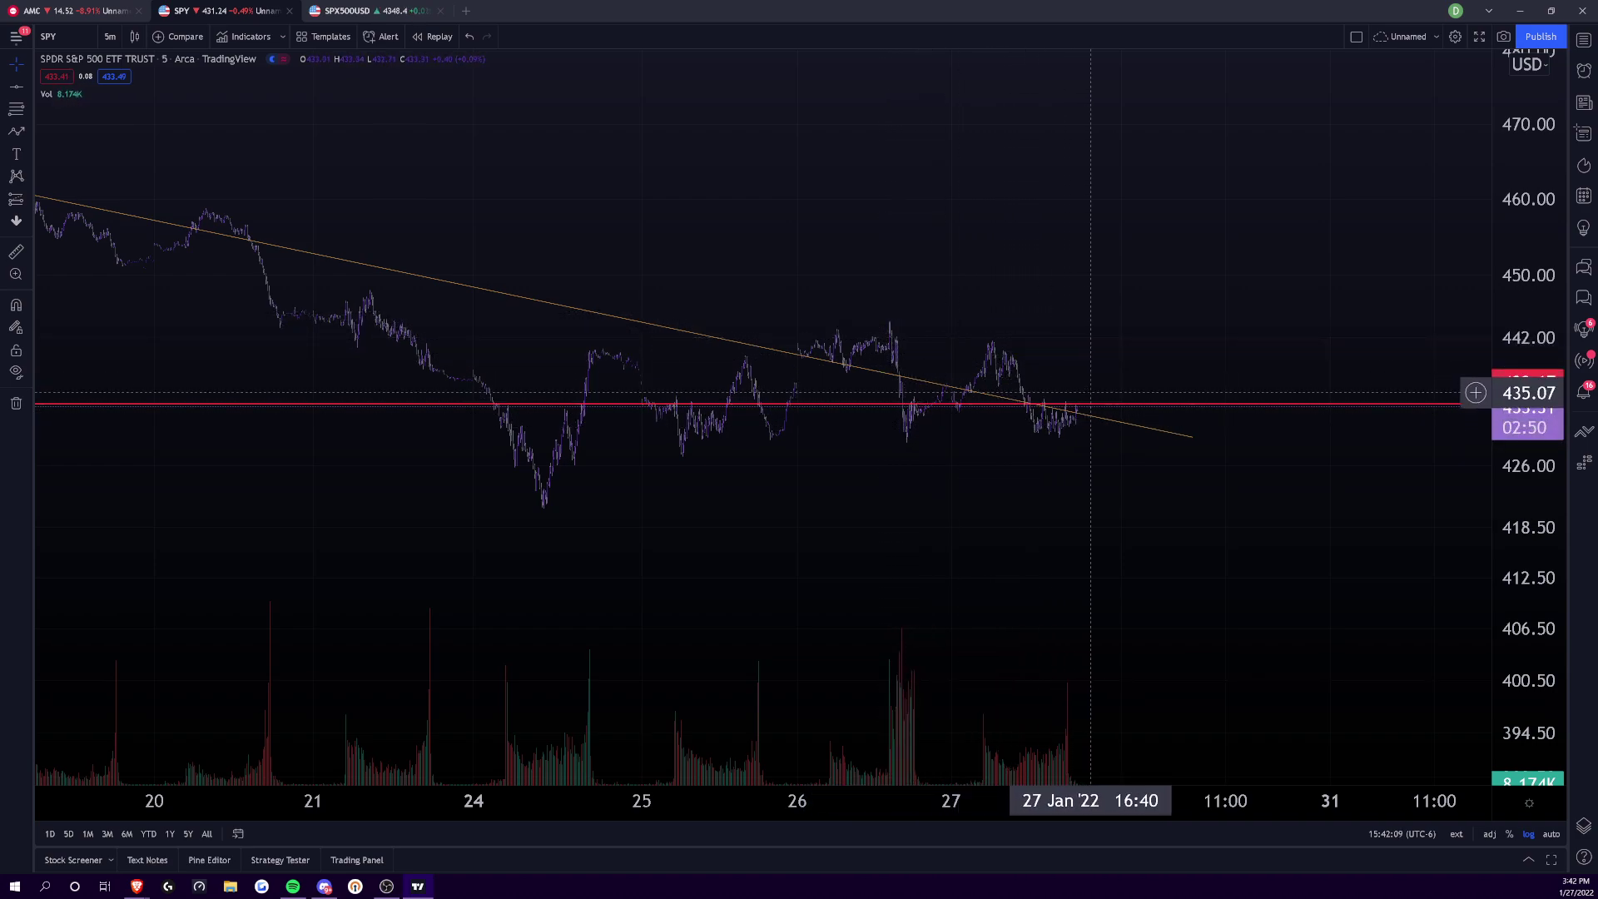
drag(1528, 557, 1528, 267)
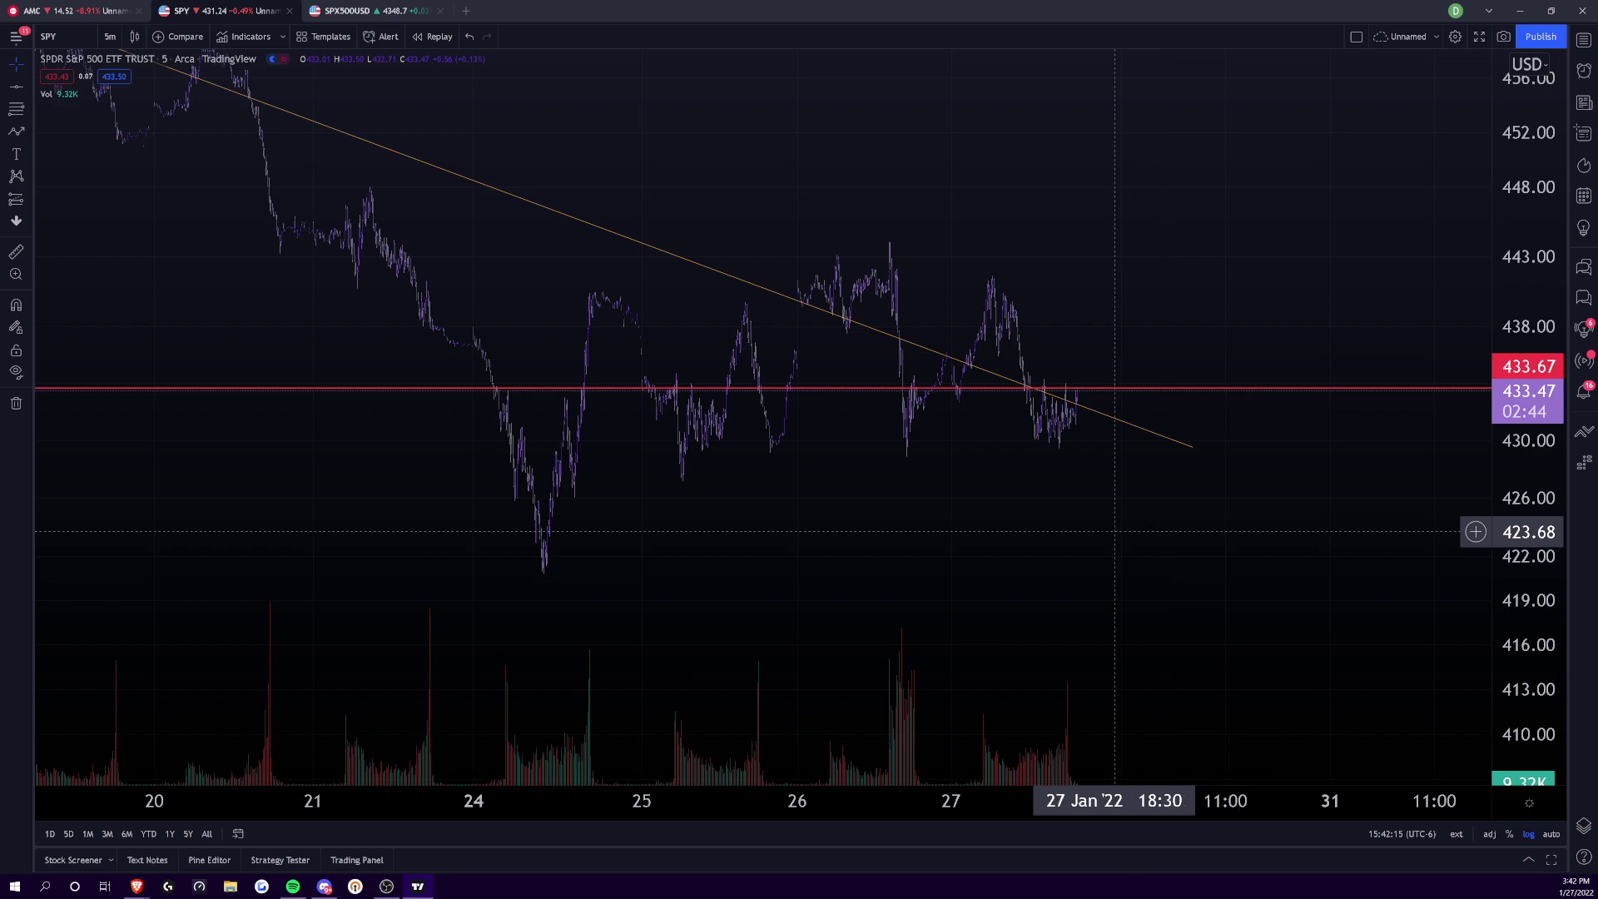
drag(1520, 340, 1480, 530)
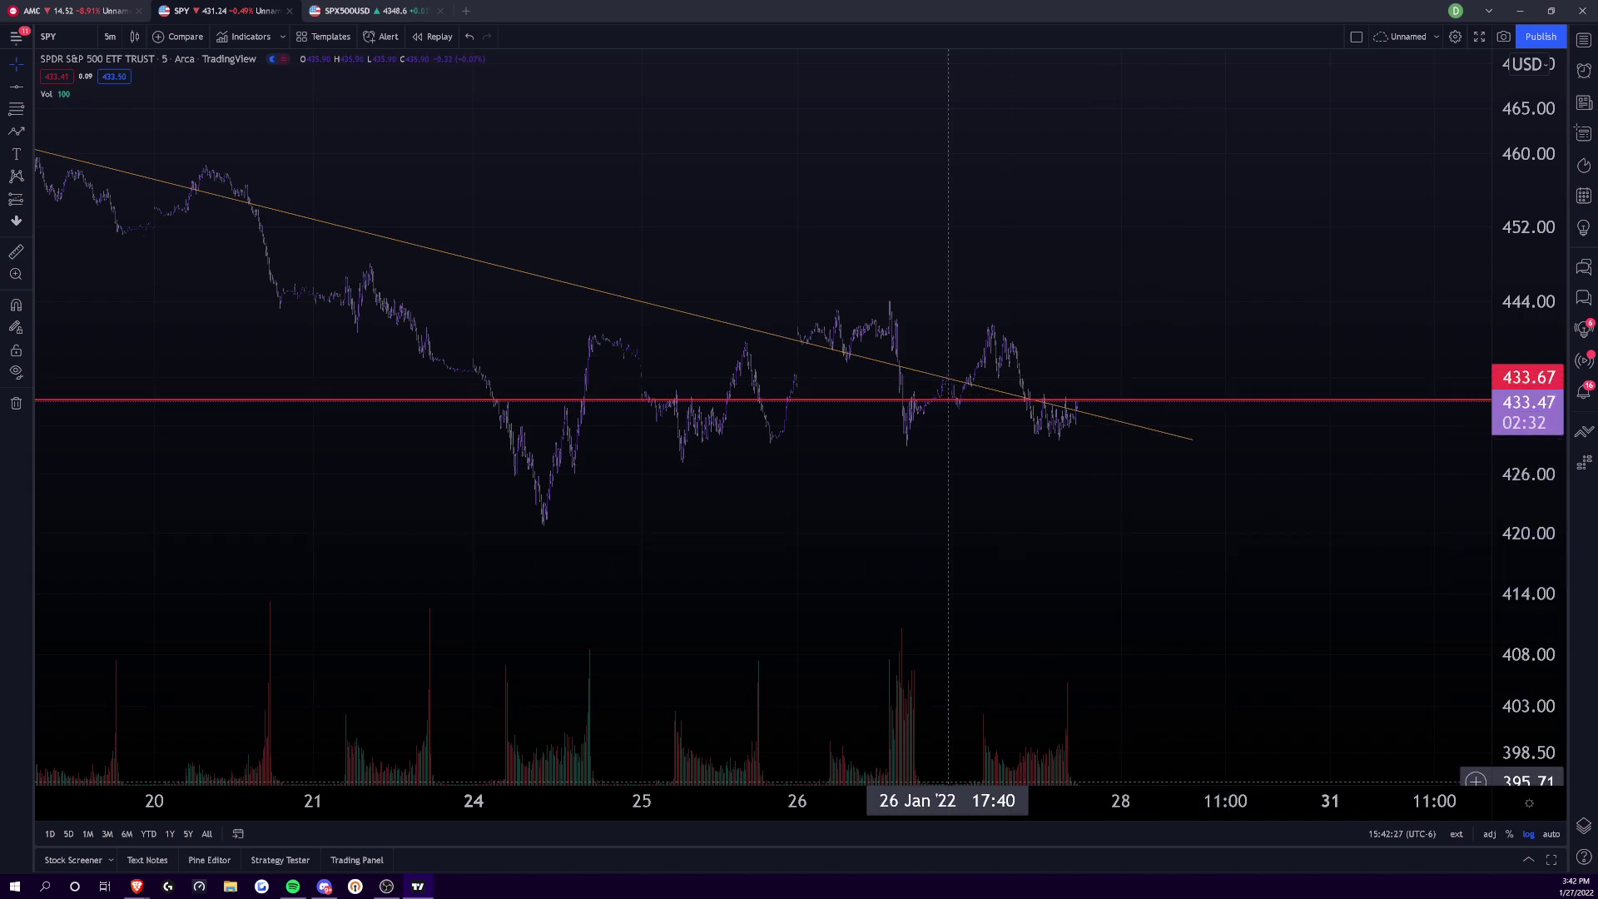
scroll(946, 777, down, 5)
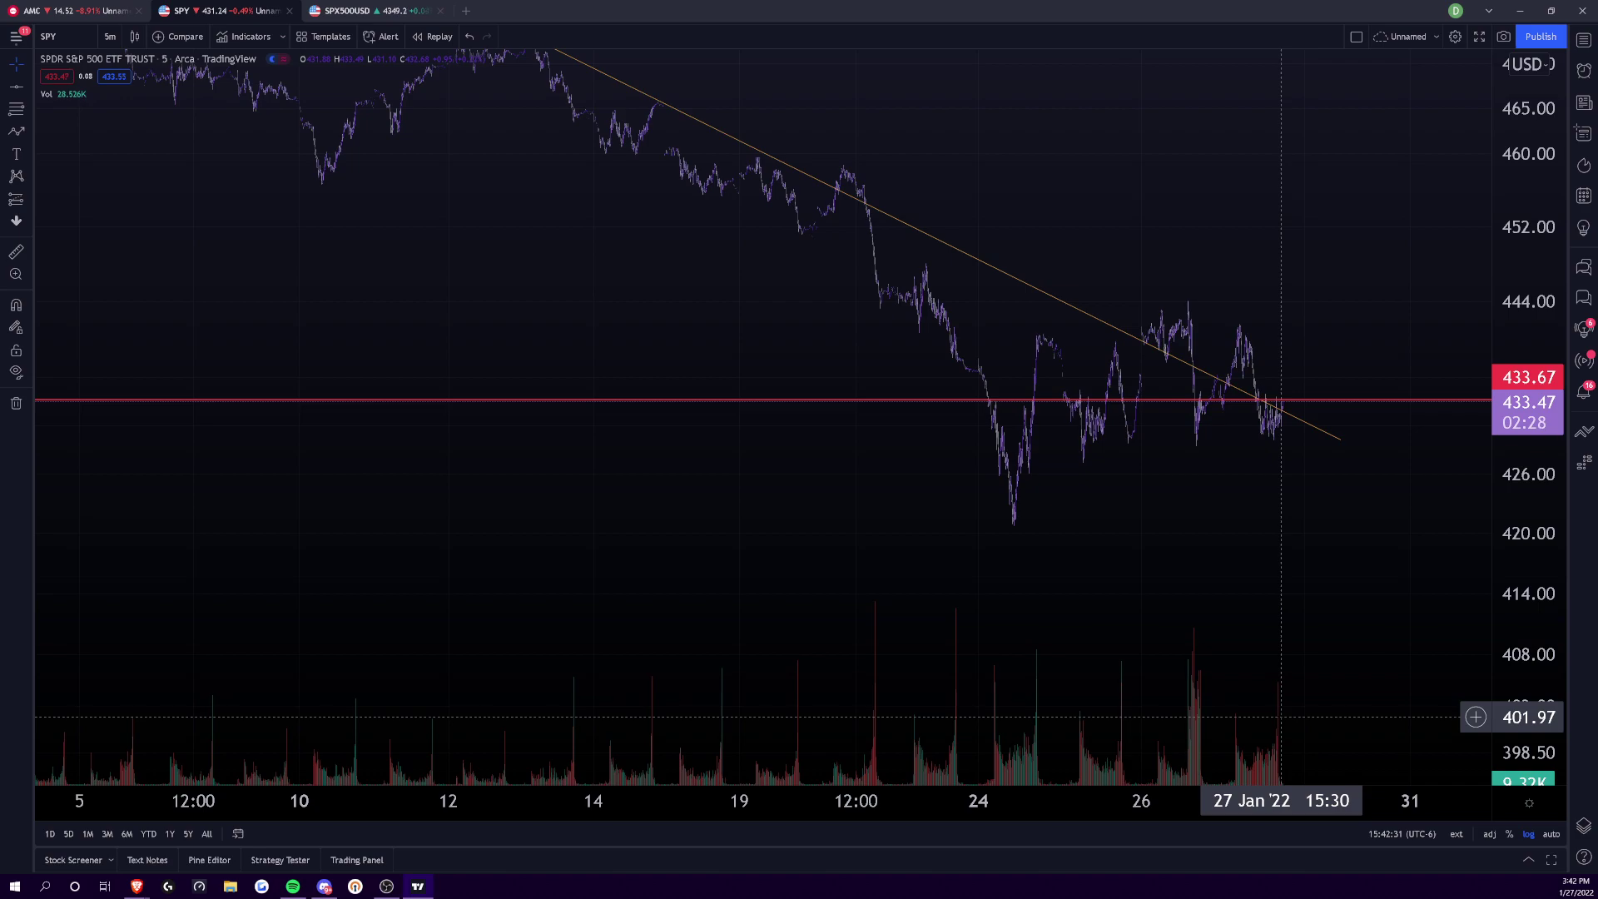
drag(1529, 354, 1529, 687)
drag(1312, 611, 1230, 625)
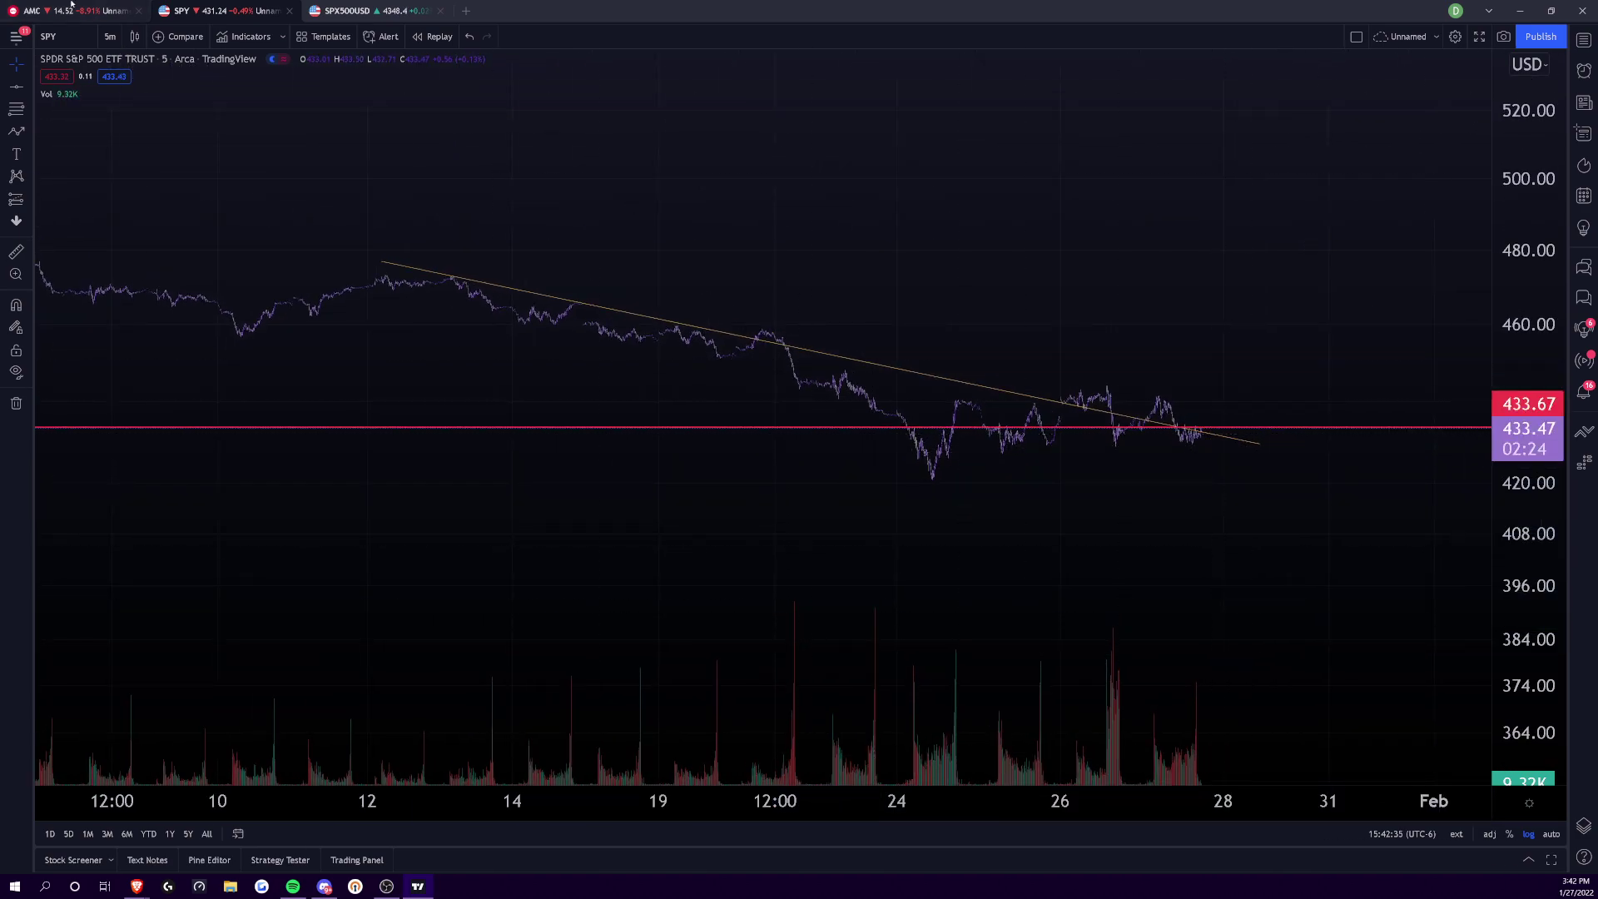
- Switch SPY to 4-hour candles and extend the trendline's lower end further right
click(108, 36)
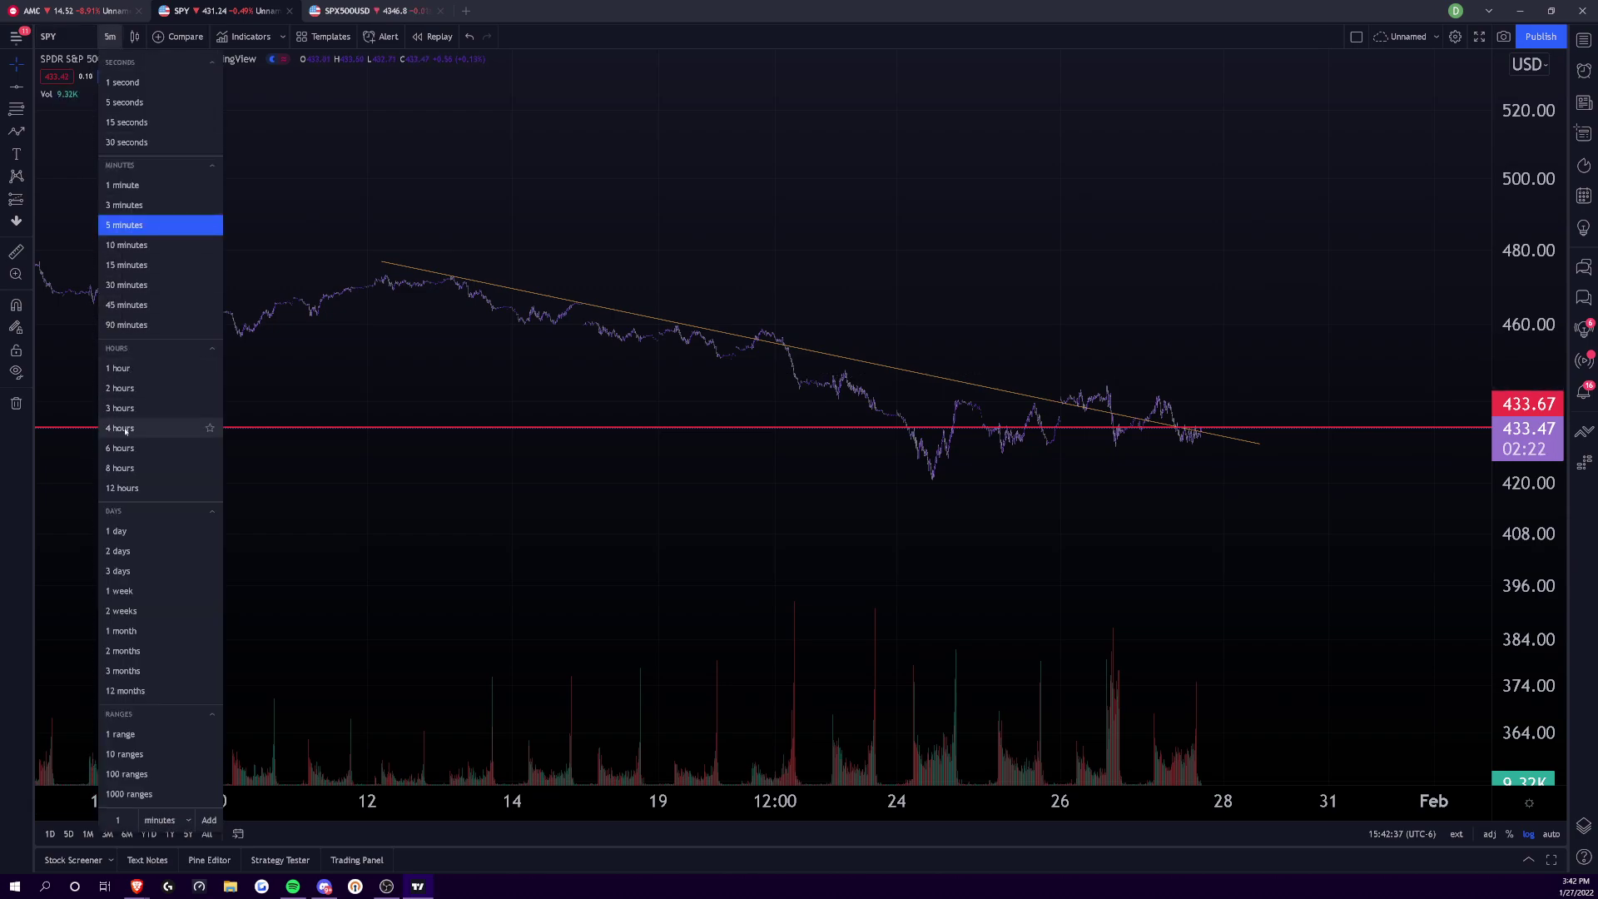
click(126, 429)
scroll(252, 566, up, 5)
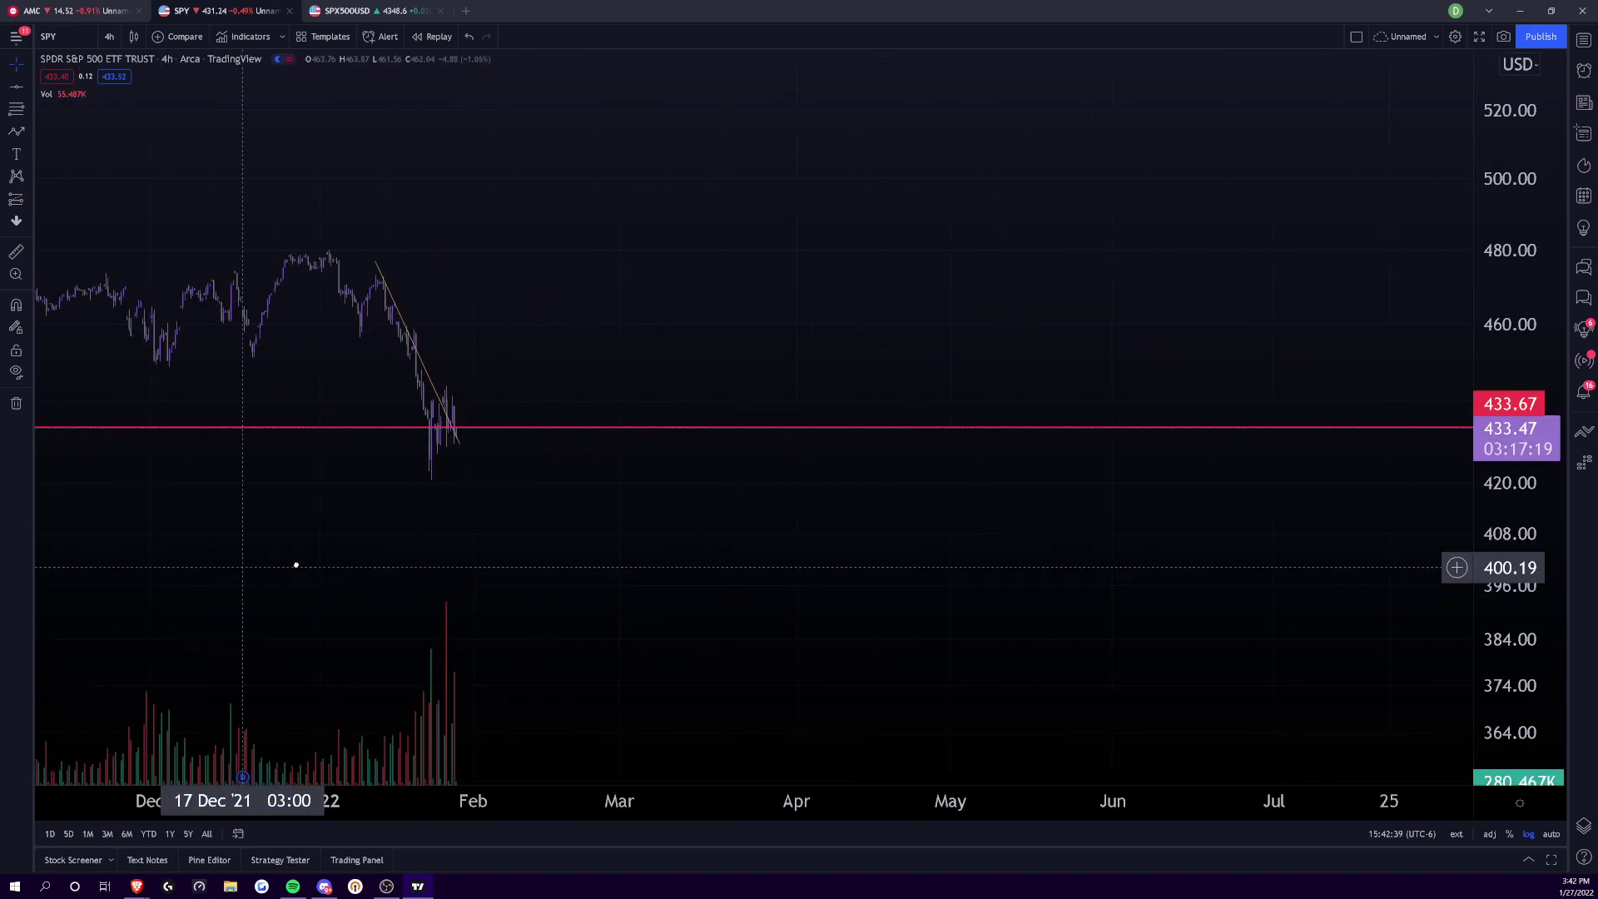
drag(251, 566, 799, 606)
drag(981, 808, 56, 806)
drag(96, 592, 834, 541)
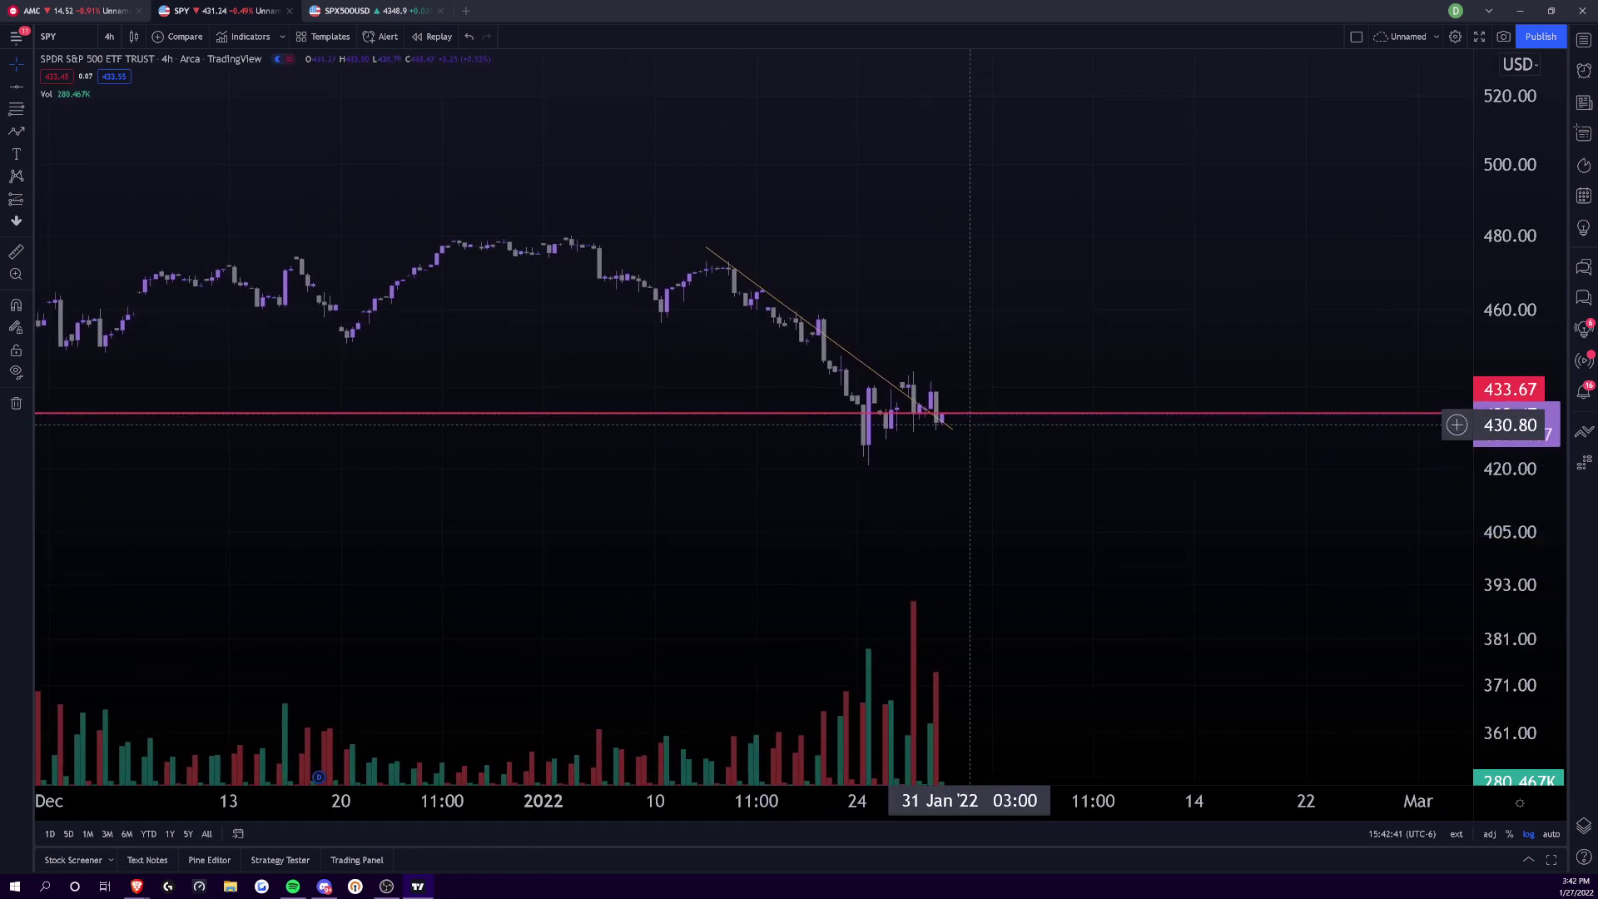
drag(951, 428, 1004, 425)
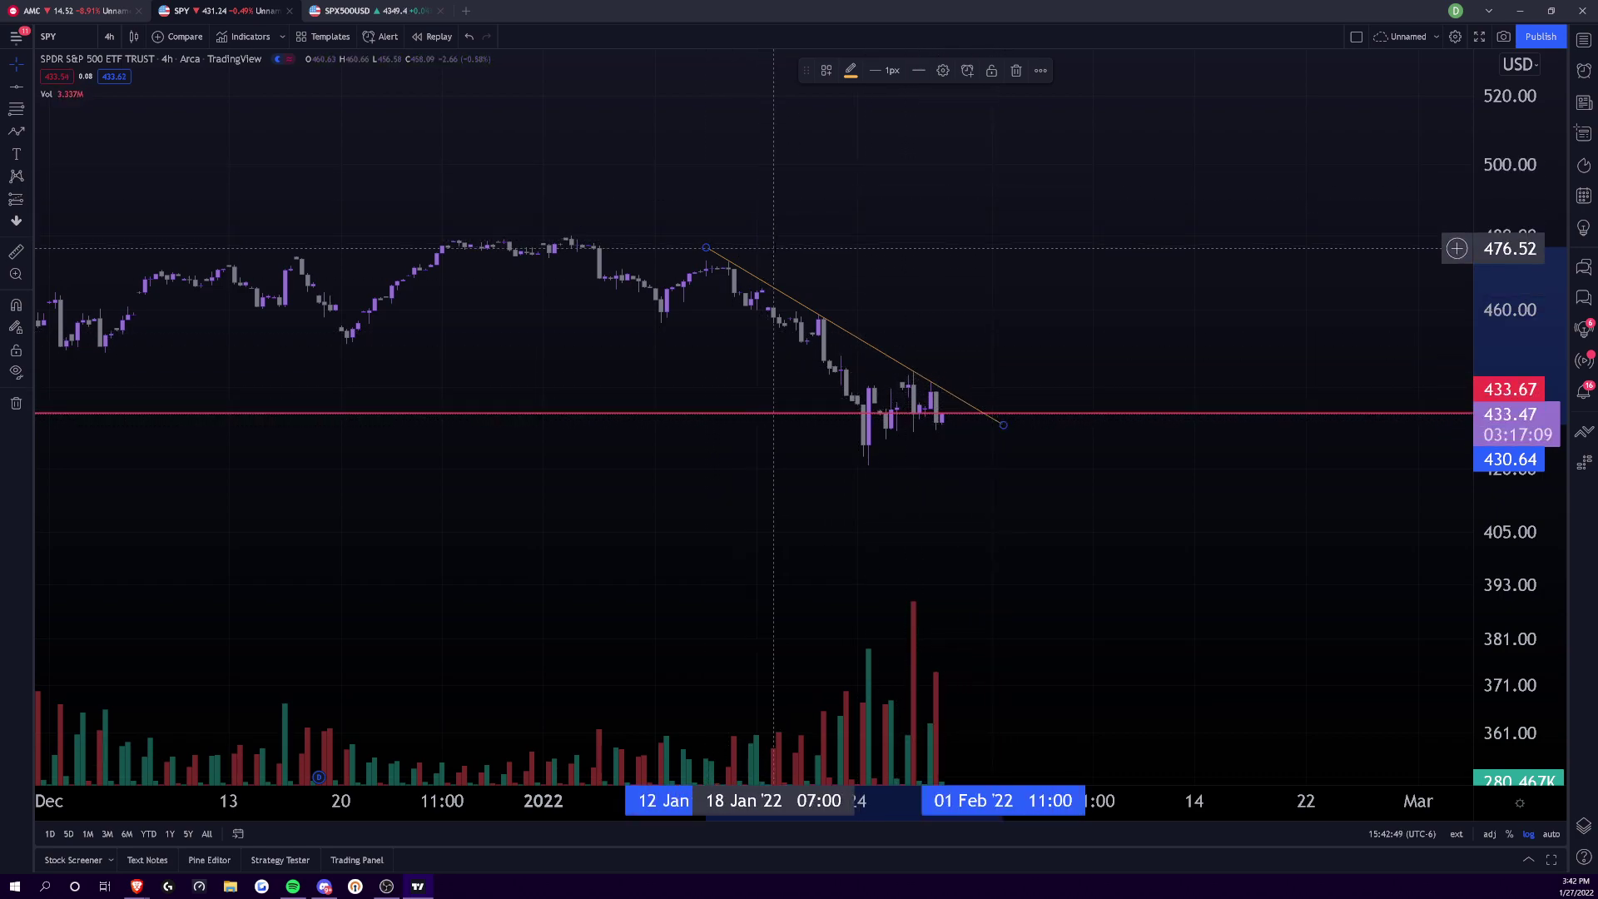
drag(947, 533, 1190, 566)
drag(1488, 601, 1365, 83)
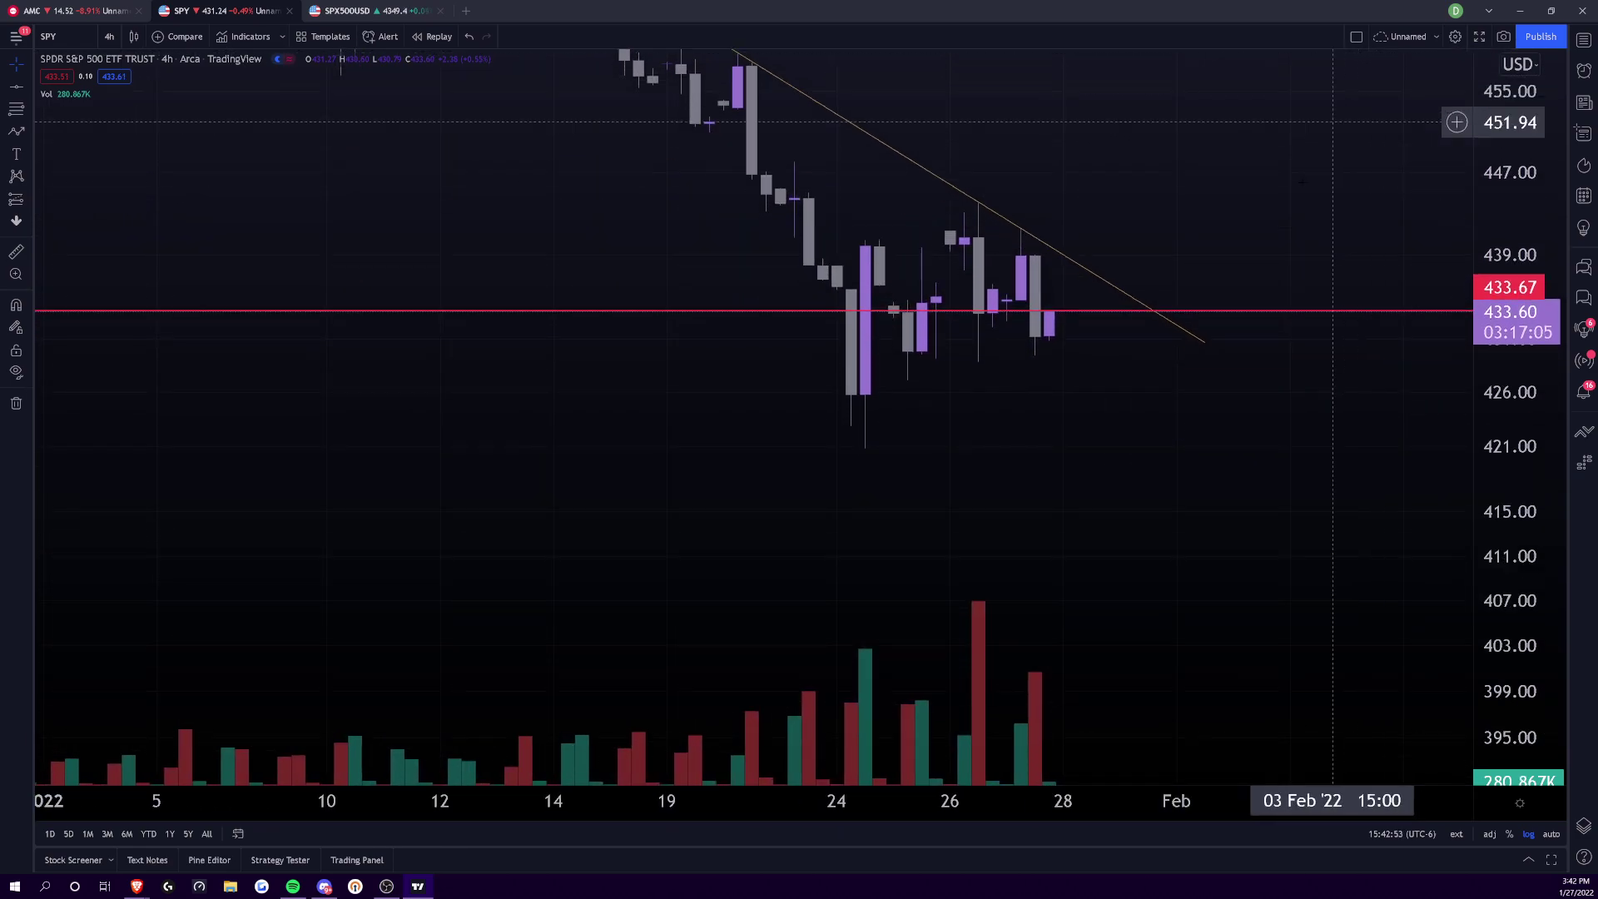
scroll(1299, 167, up, 6)
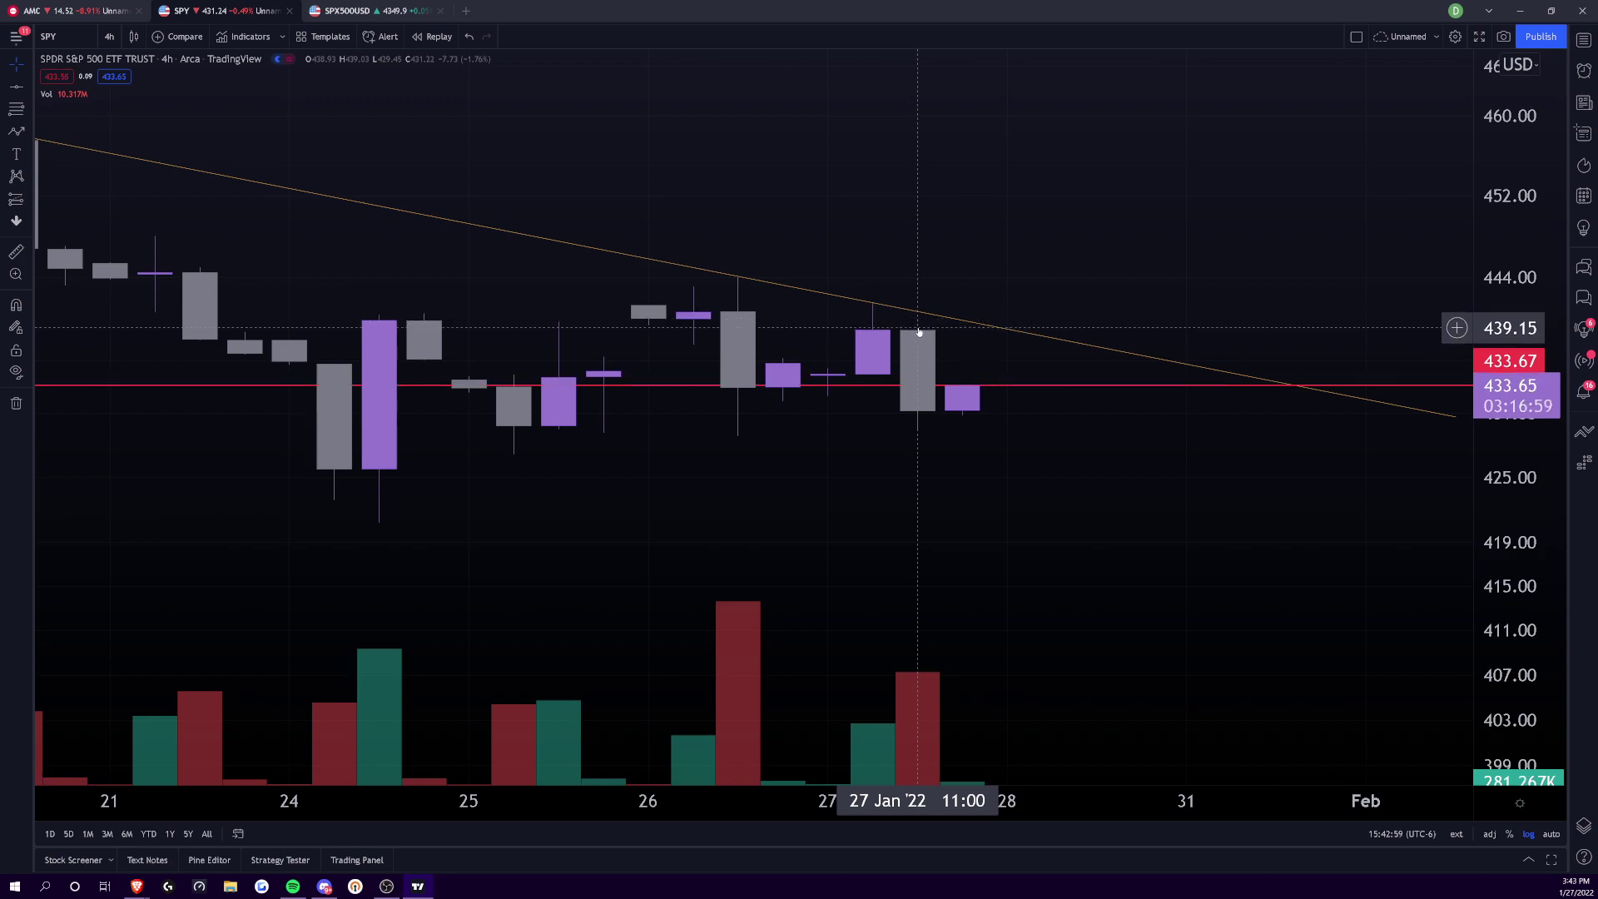
- Change SPY to 1-hour, then 15-minute candles, and zoom out
click(108, 38)
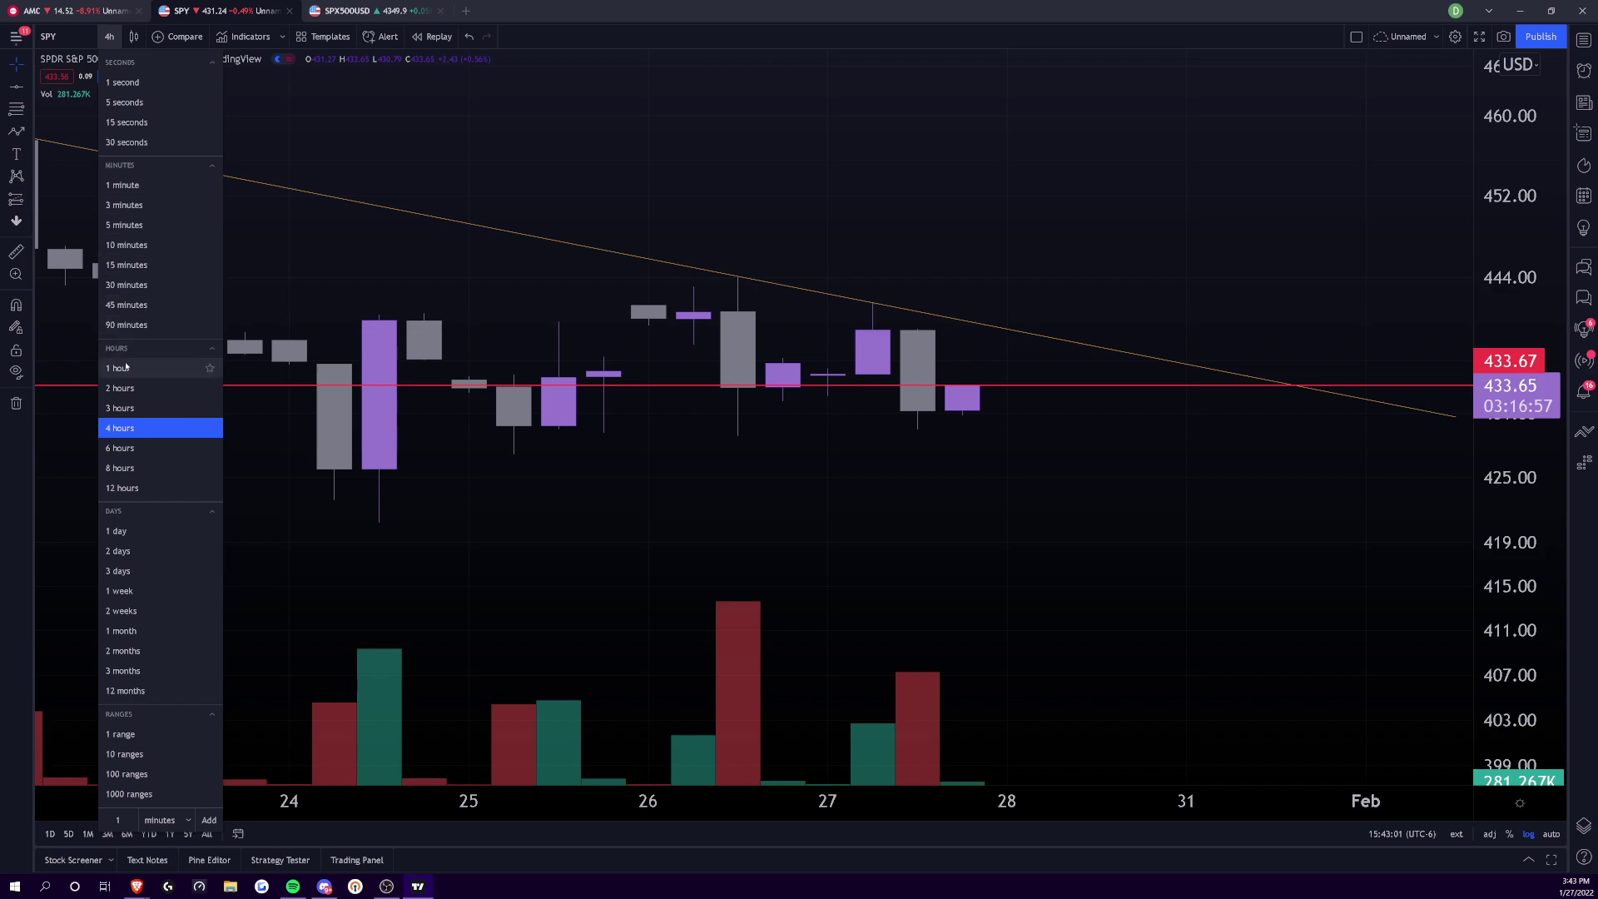
click(126, 367)
scroll(1051, 796, down, 3)
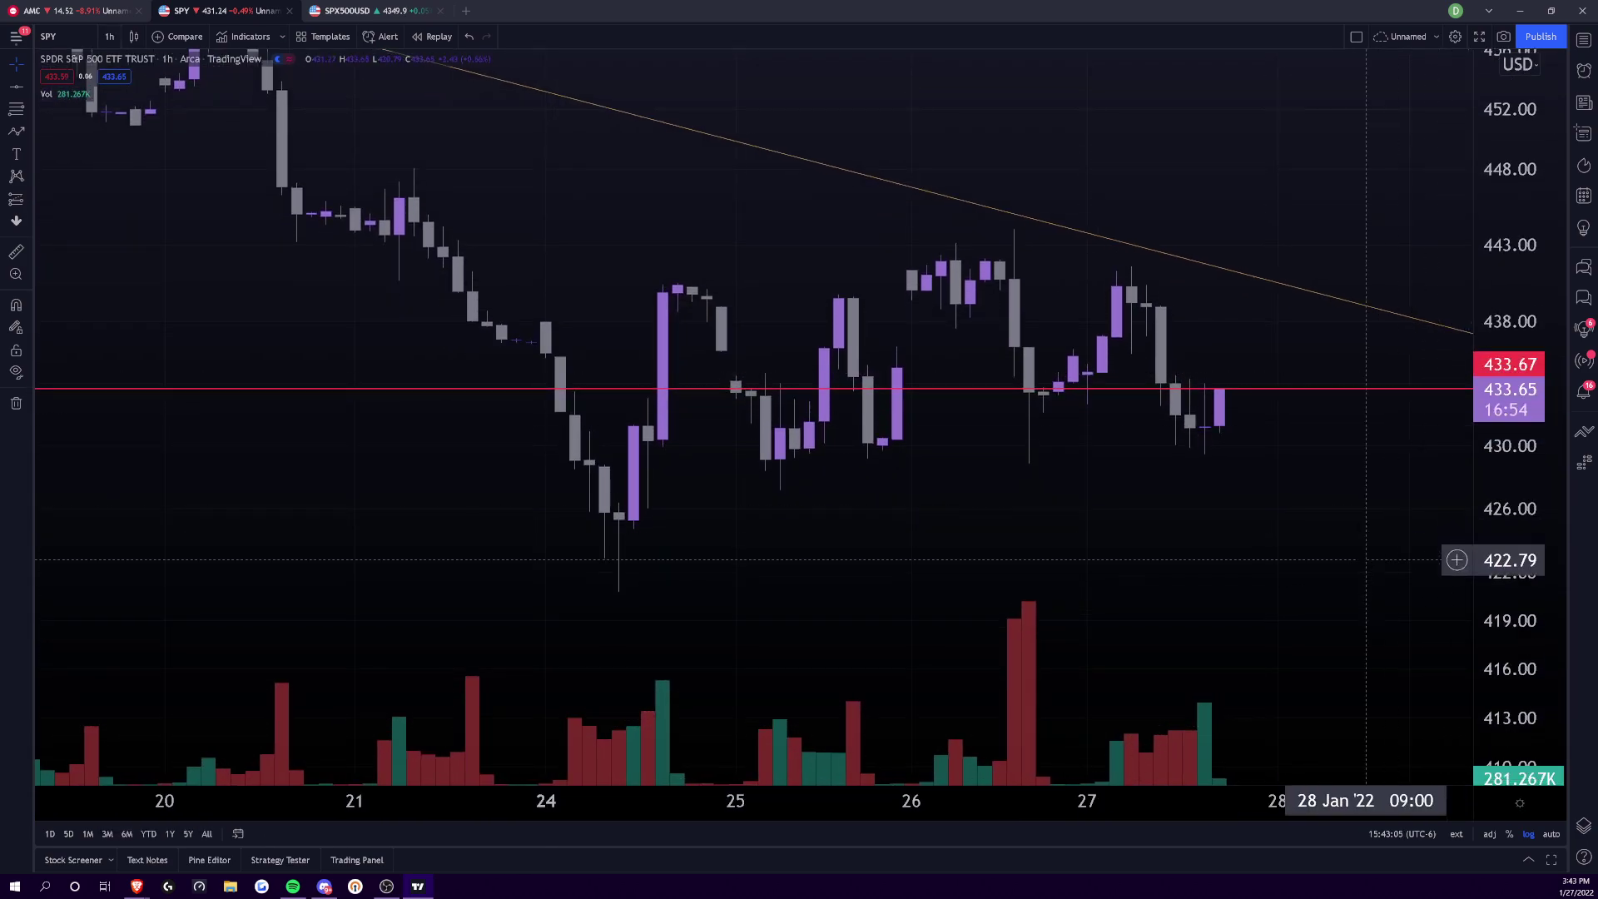
click(101, 39)
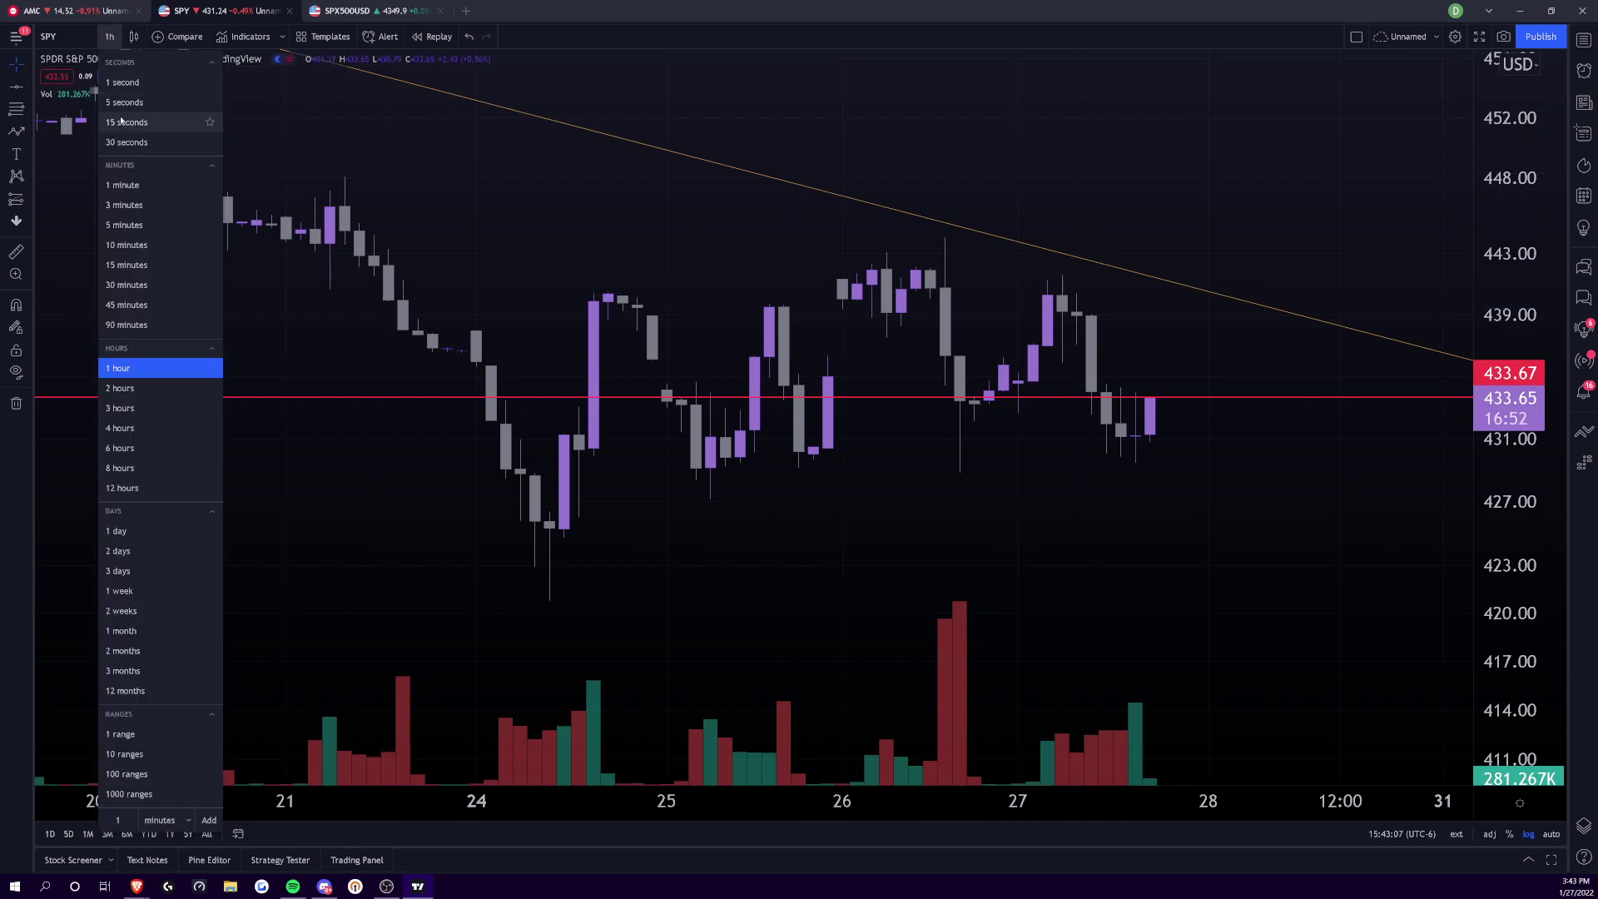
click(121, 263)
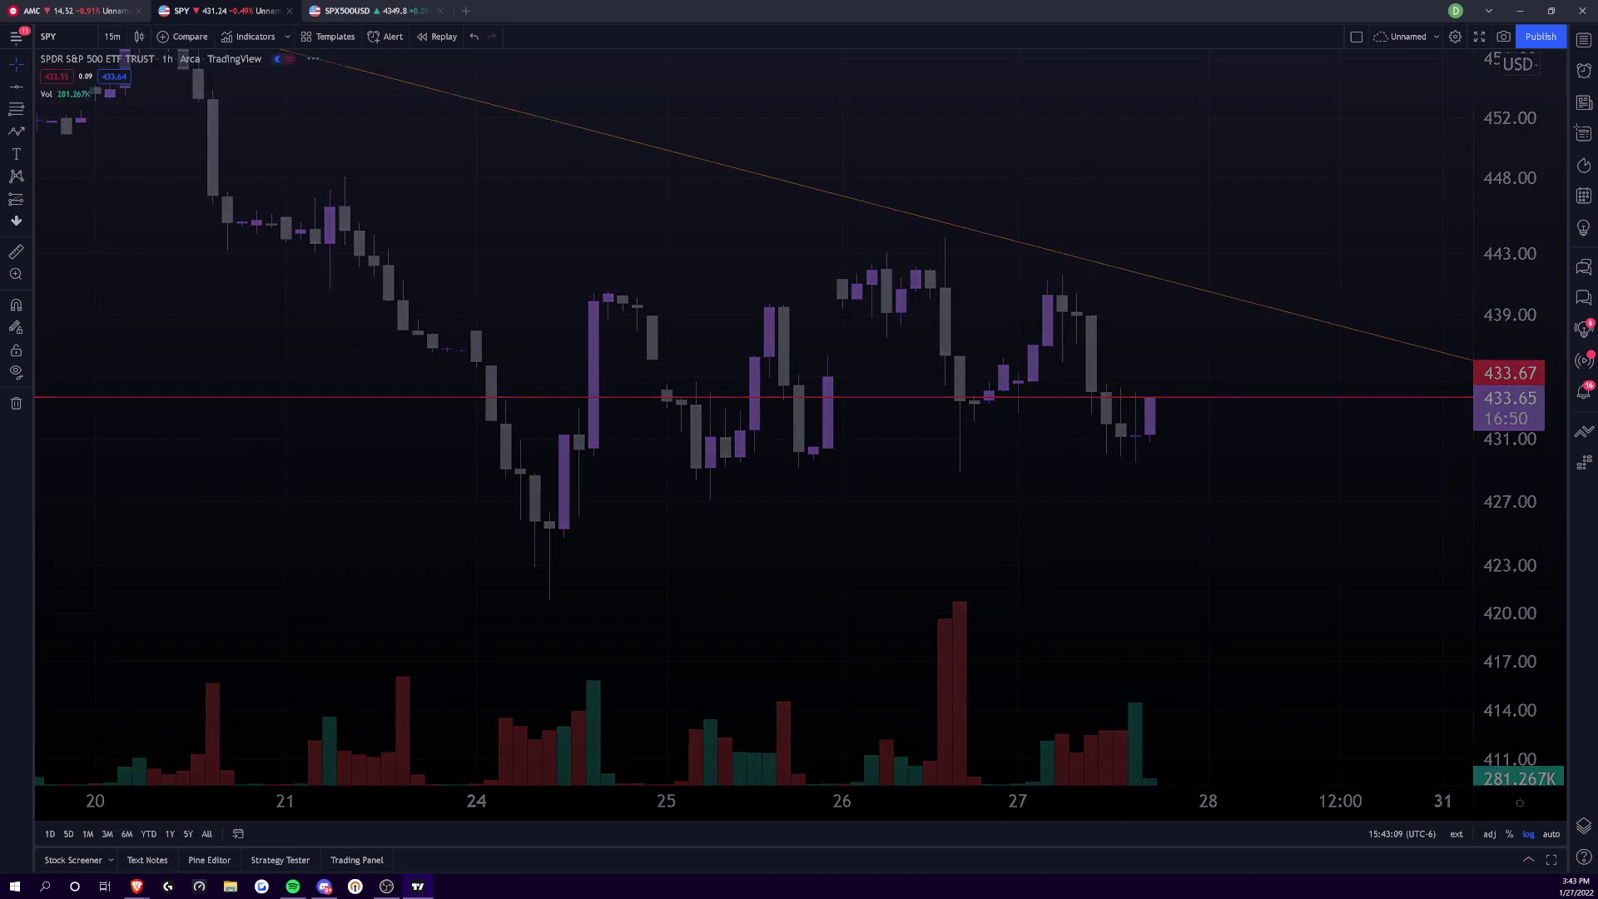
scroll(1156, 753, down, 3)
scroll(1156, 753, down, 2)
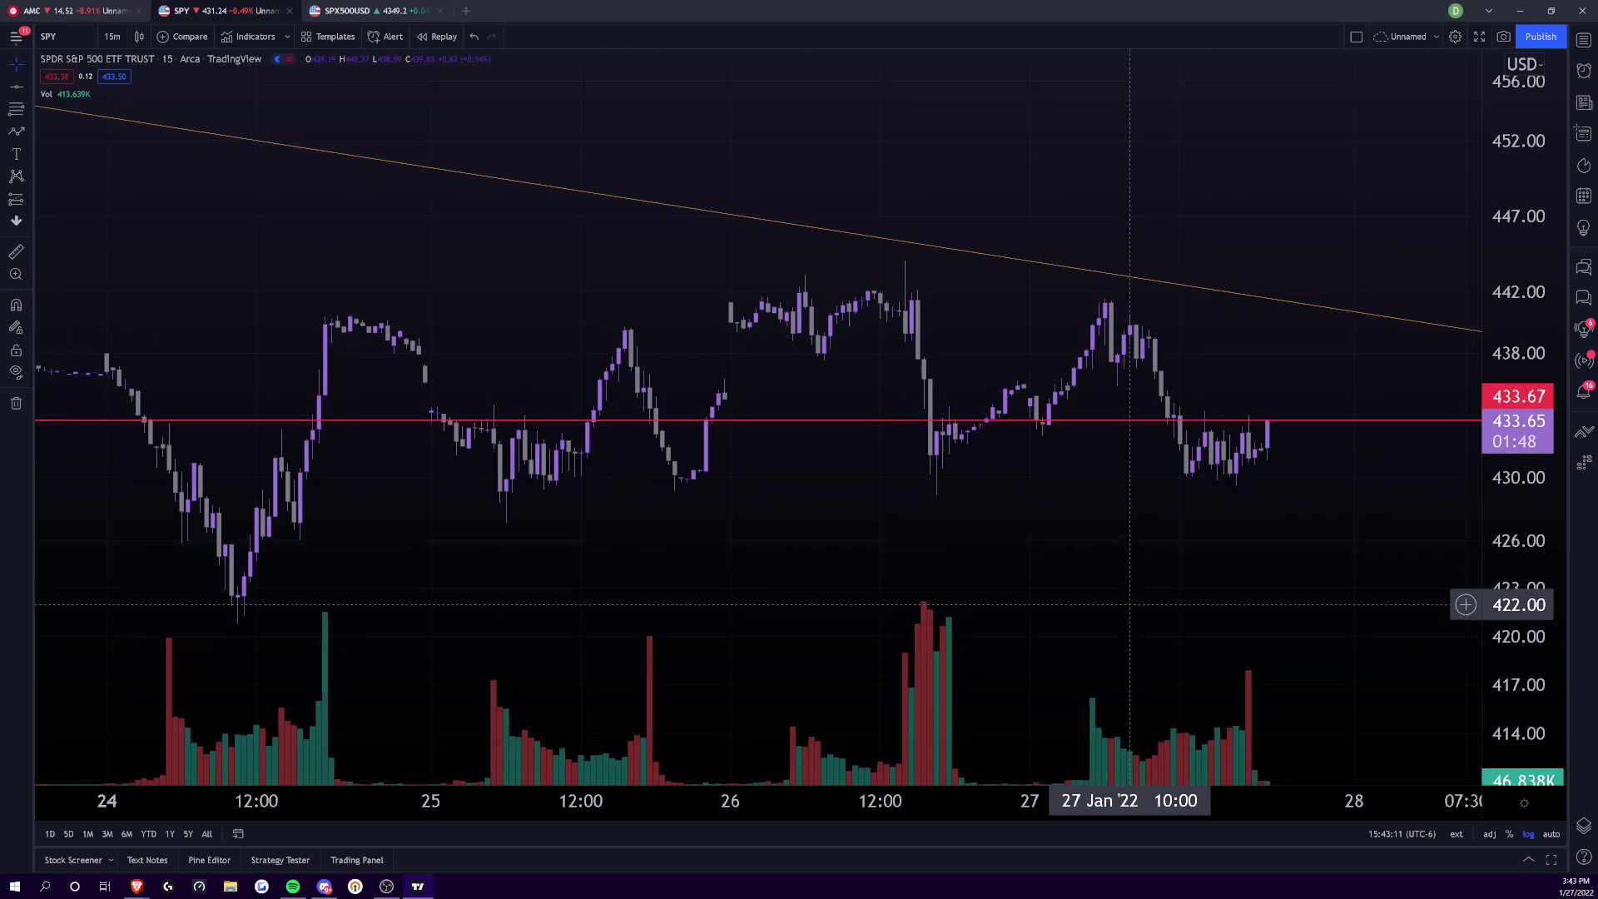
scroll(1224, 721, down, 4)
drag(920, 705, 899, 707)
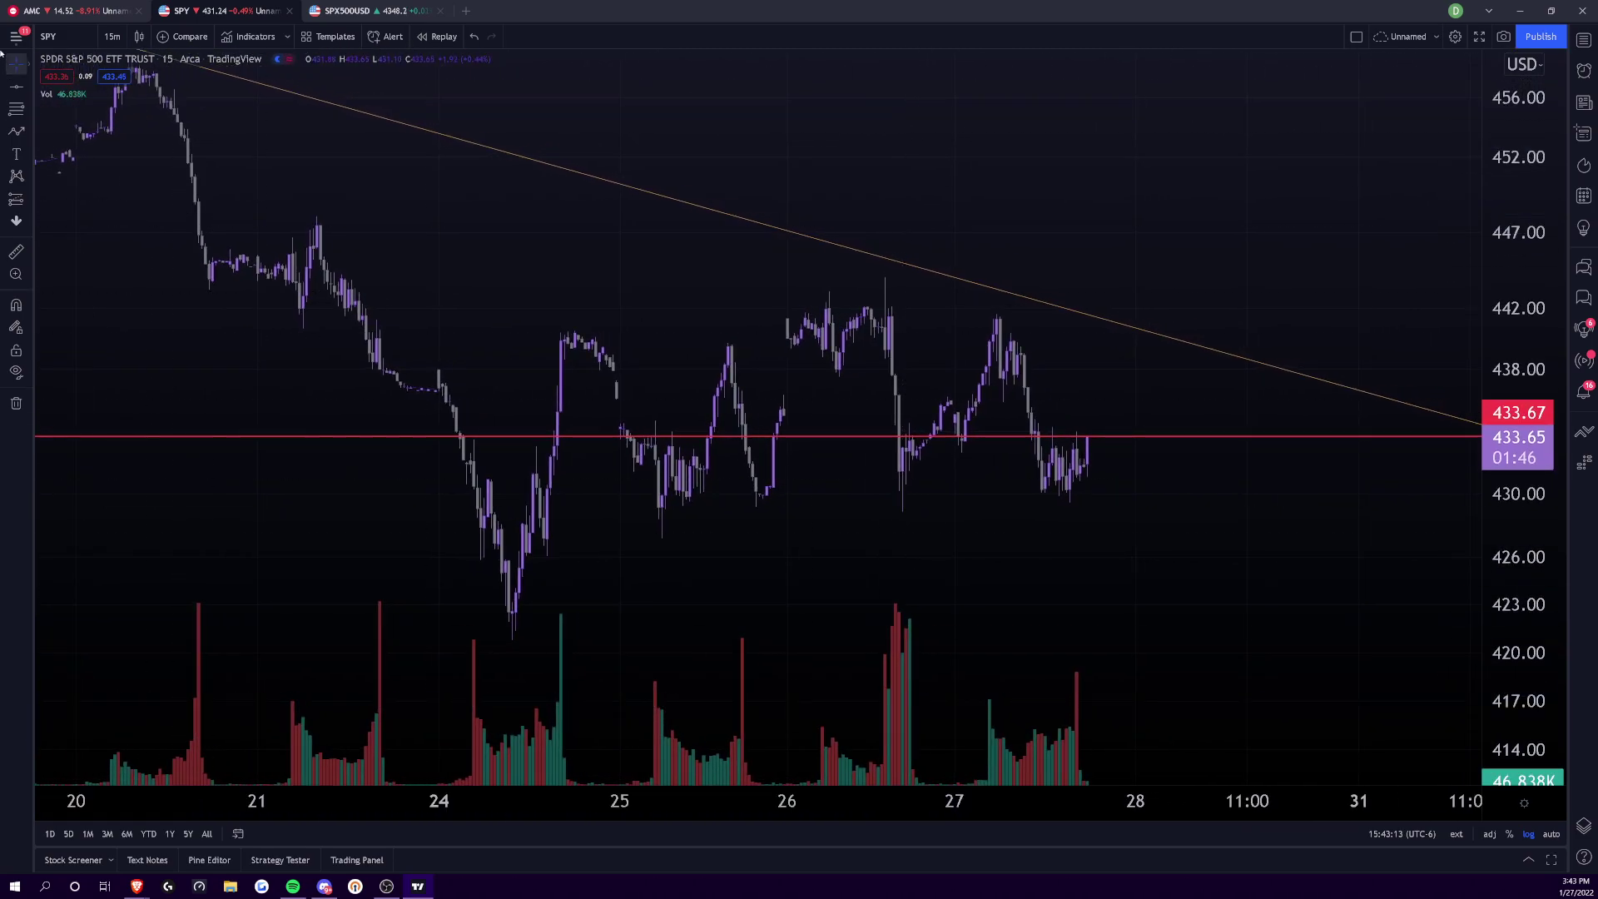
click(28, 88)
- Draw a trend line from the Jan 21 high to about 438.40 past Jan 27
click(75, 89)
click(317, 216)
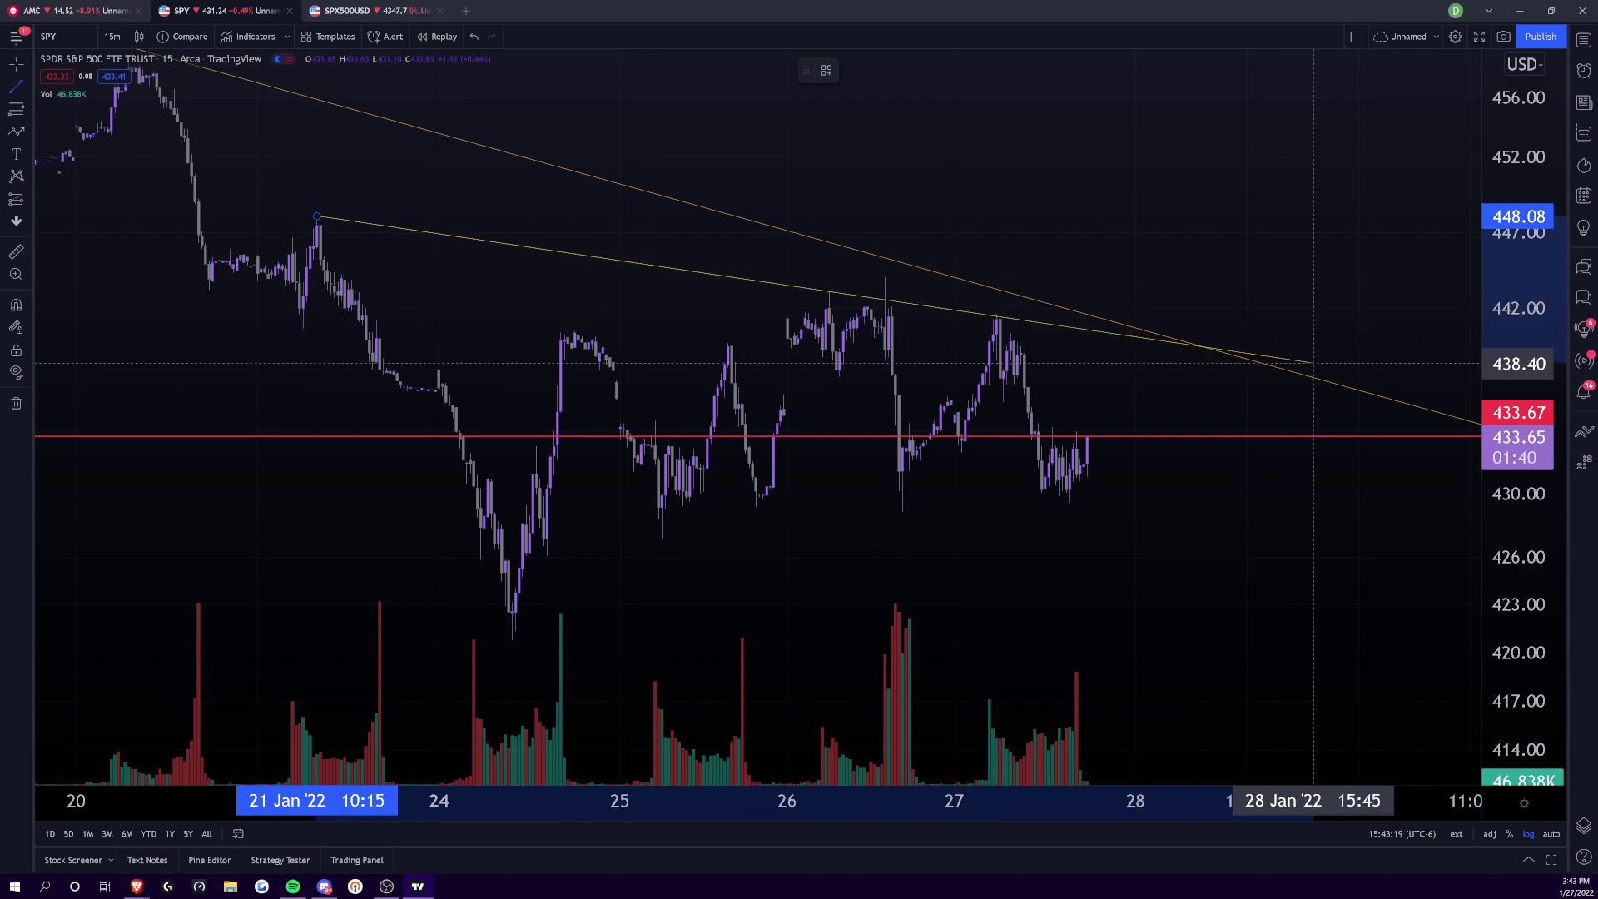
click(1314, 364)
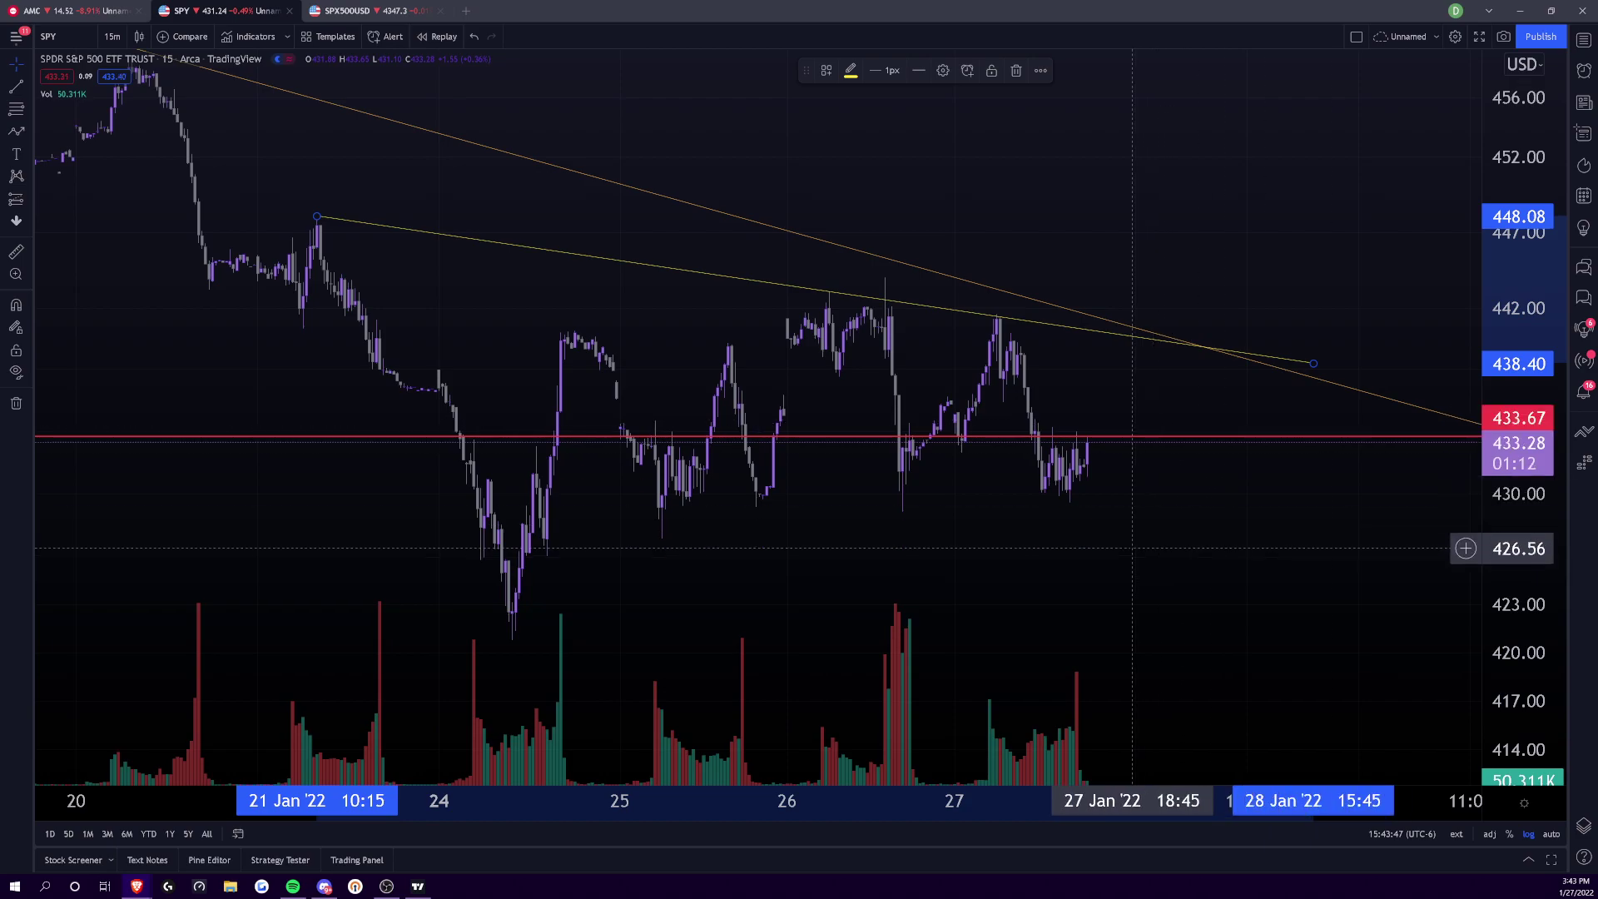
- Paste the tweet card back onto the SPY chart and switch to 1-minute candles
click(1144, 574)
key(ctrl+v)
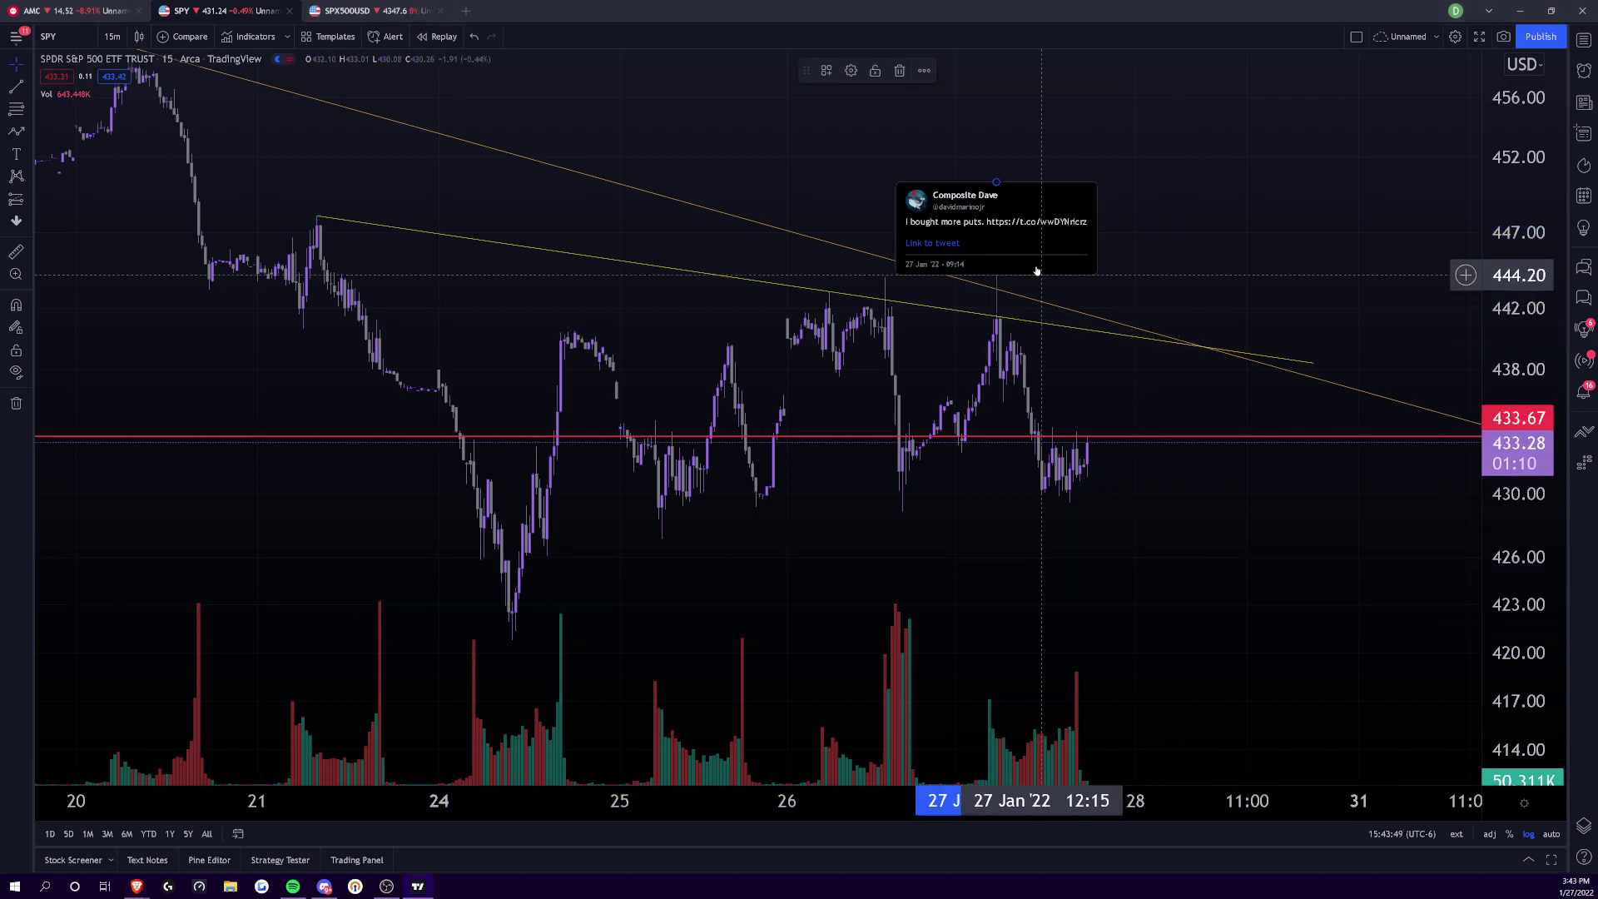
click(112, 37)
click(141, 185)
- Pin the tweet card to the Jan 27 09:29 morning peak
drag(498, 801, 976, 801)
drag(753, 630, 844, 635)
drag(679, 220, 695, 189)
drag(709, 336, 955, 453)
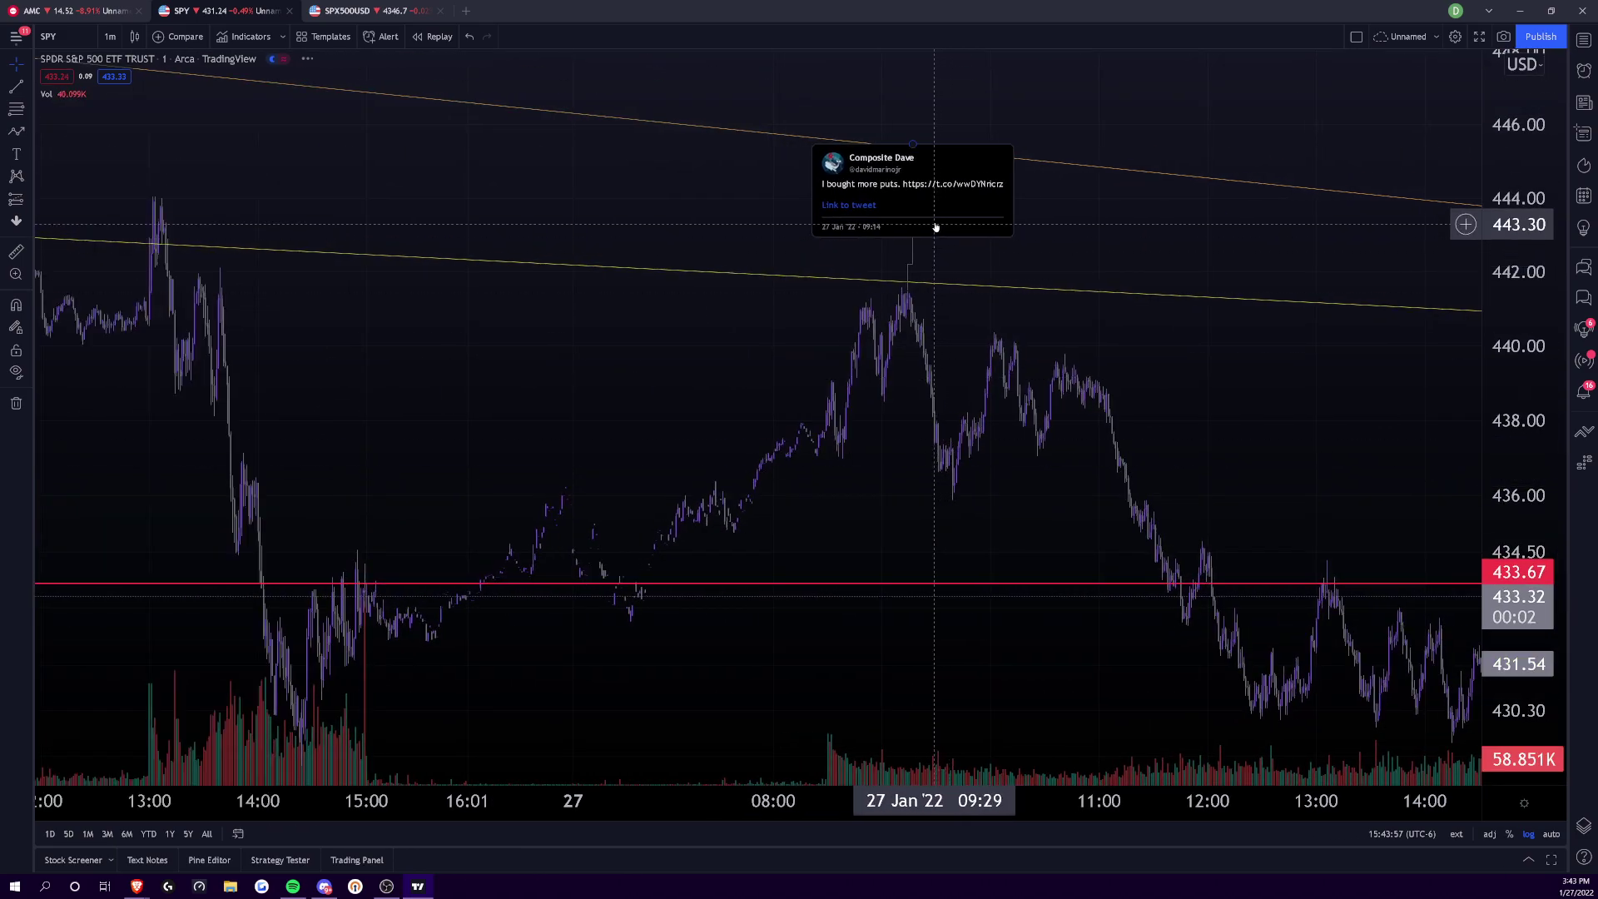
drag(934, 225, 955, 196)
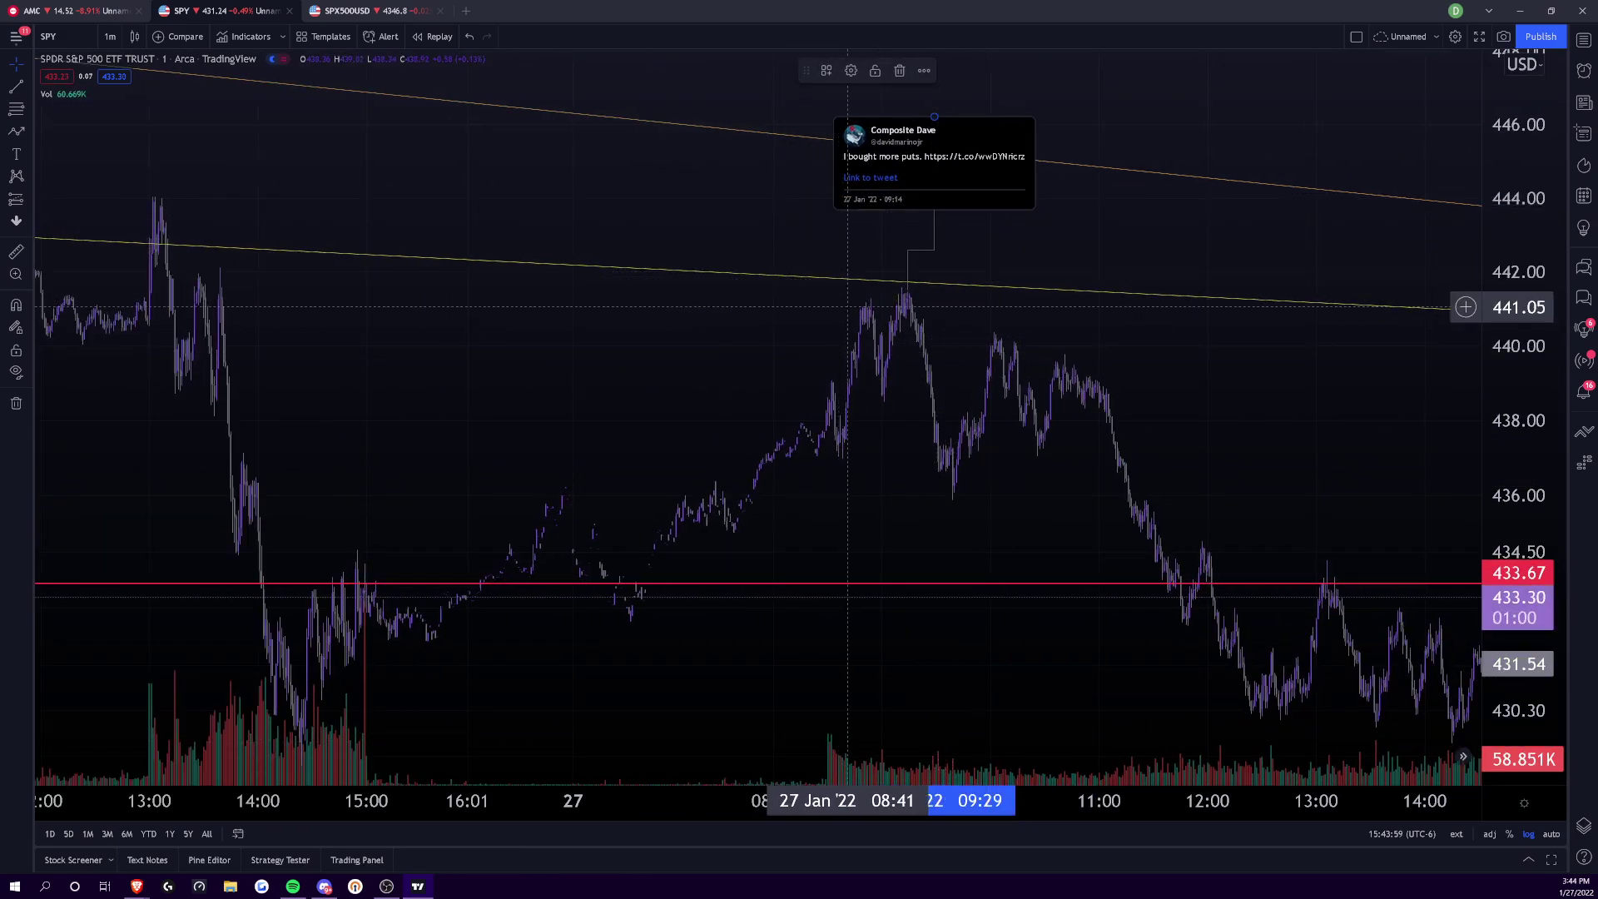
- Rescale the time and price axes to frame the 26–27 Jan candles
drag(895, 804, 455, 801)
drag(448, 742, 1074, 651)
drag(1517, 541, 1515, 192)
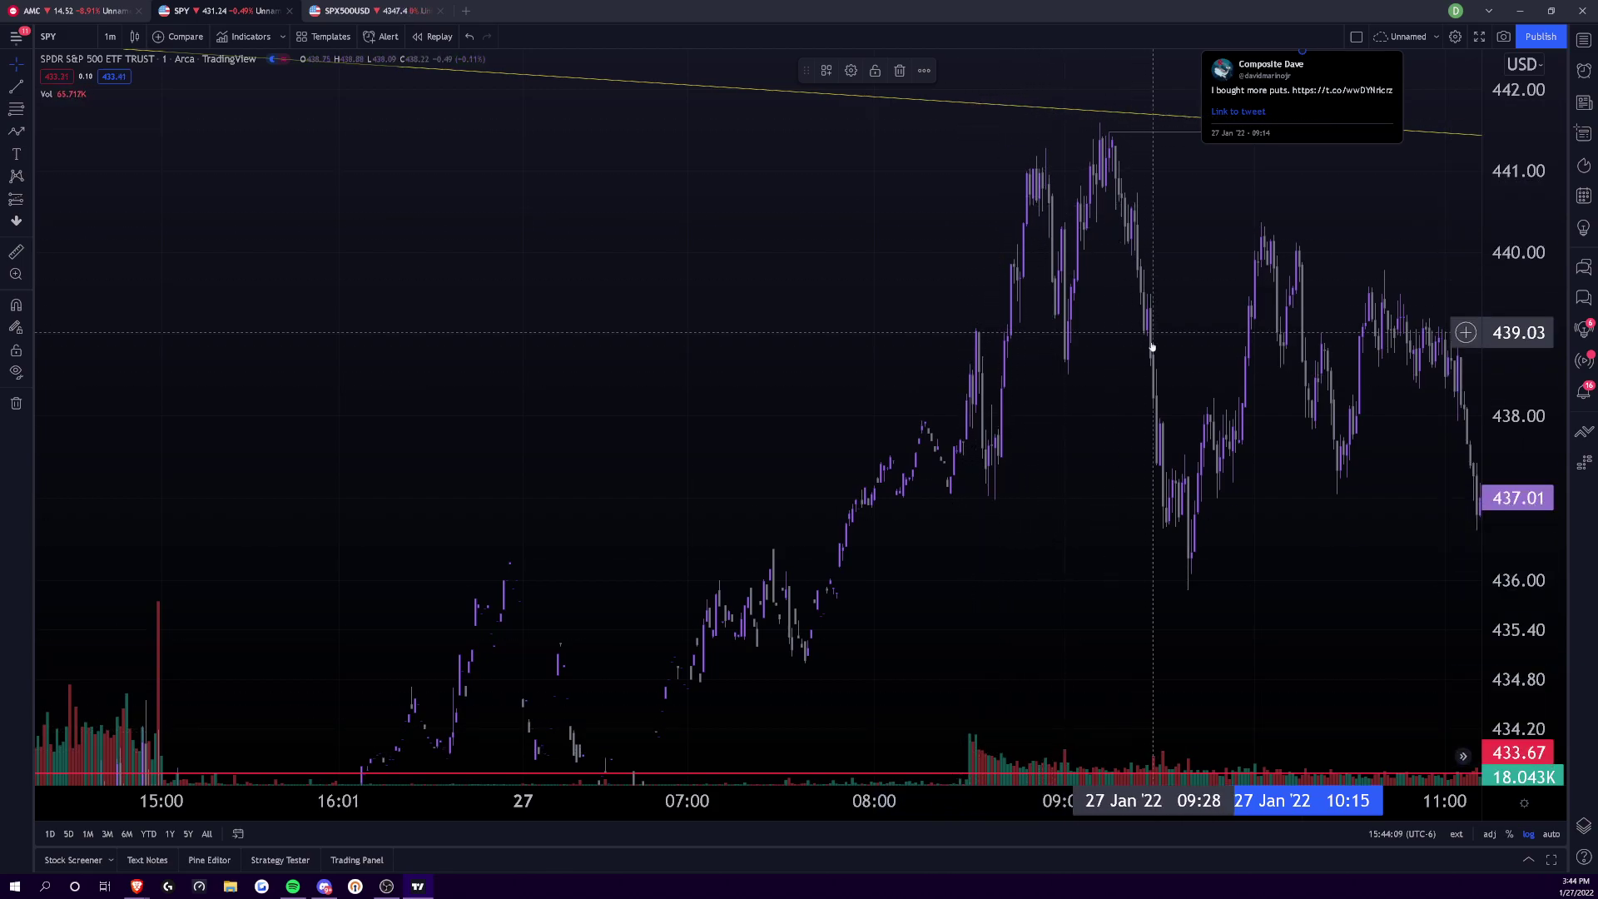
scroll(1122, 507, down, 5)
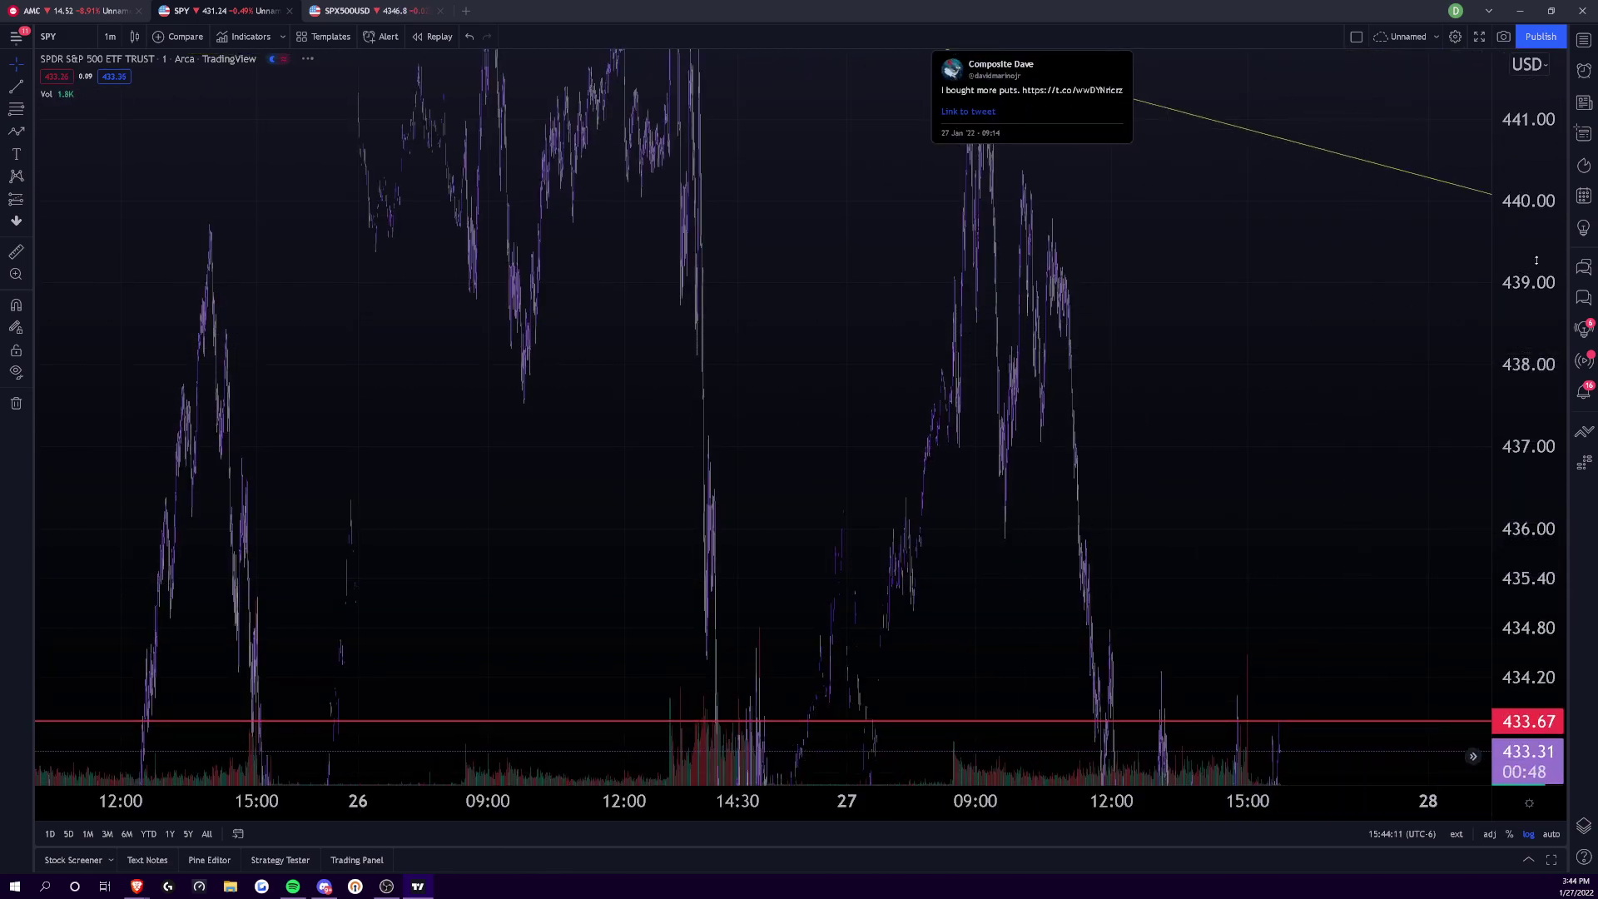
drag(1532, 258, 1529, 731)
drag(1371, 735, 1306, 733)
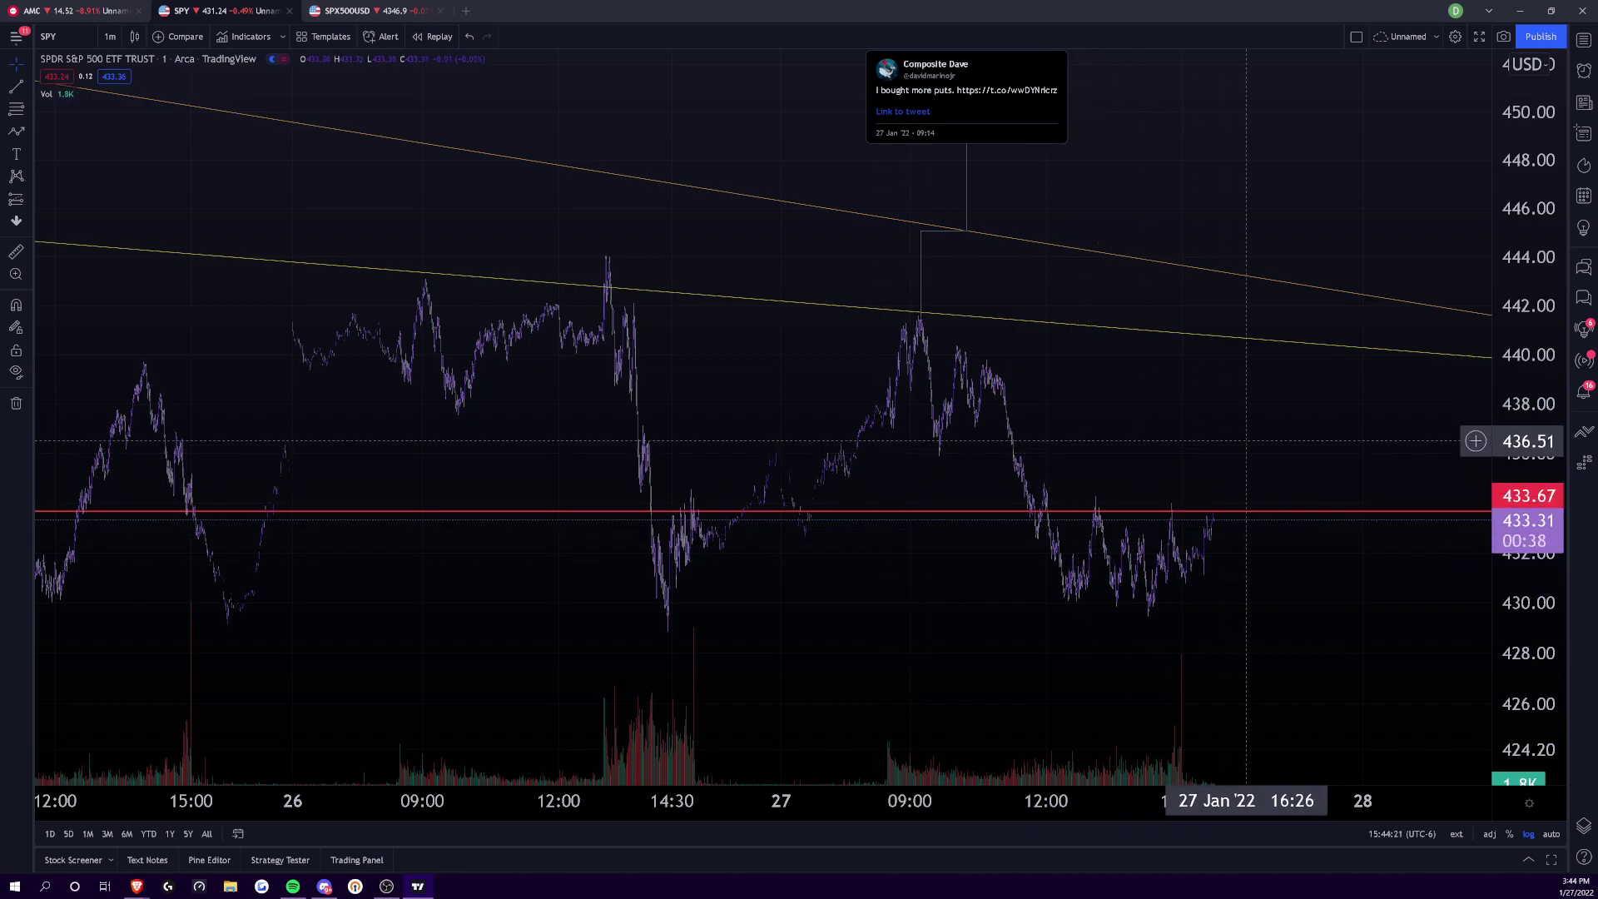
- Draw two rising trend lines from the Jan 26 lows near 437 and 430 to the Jan 27 peak near 442
click(14, 86)
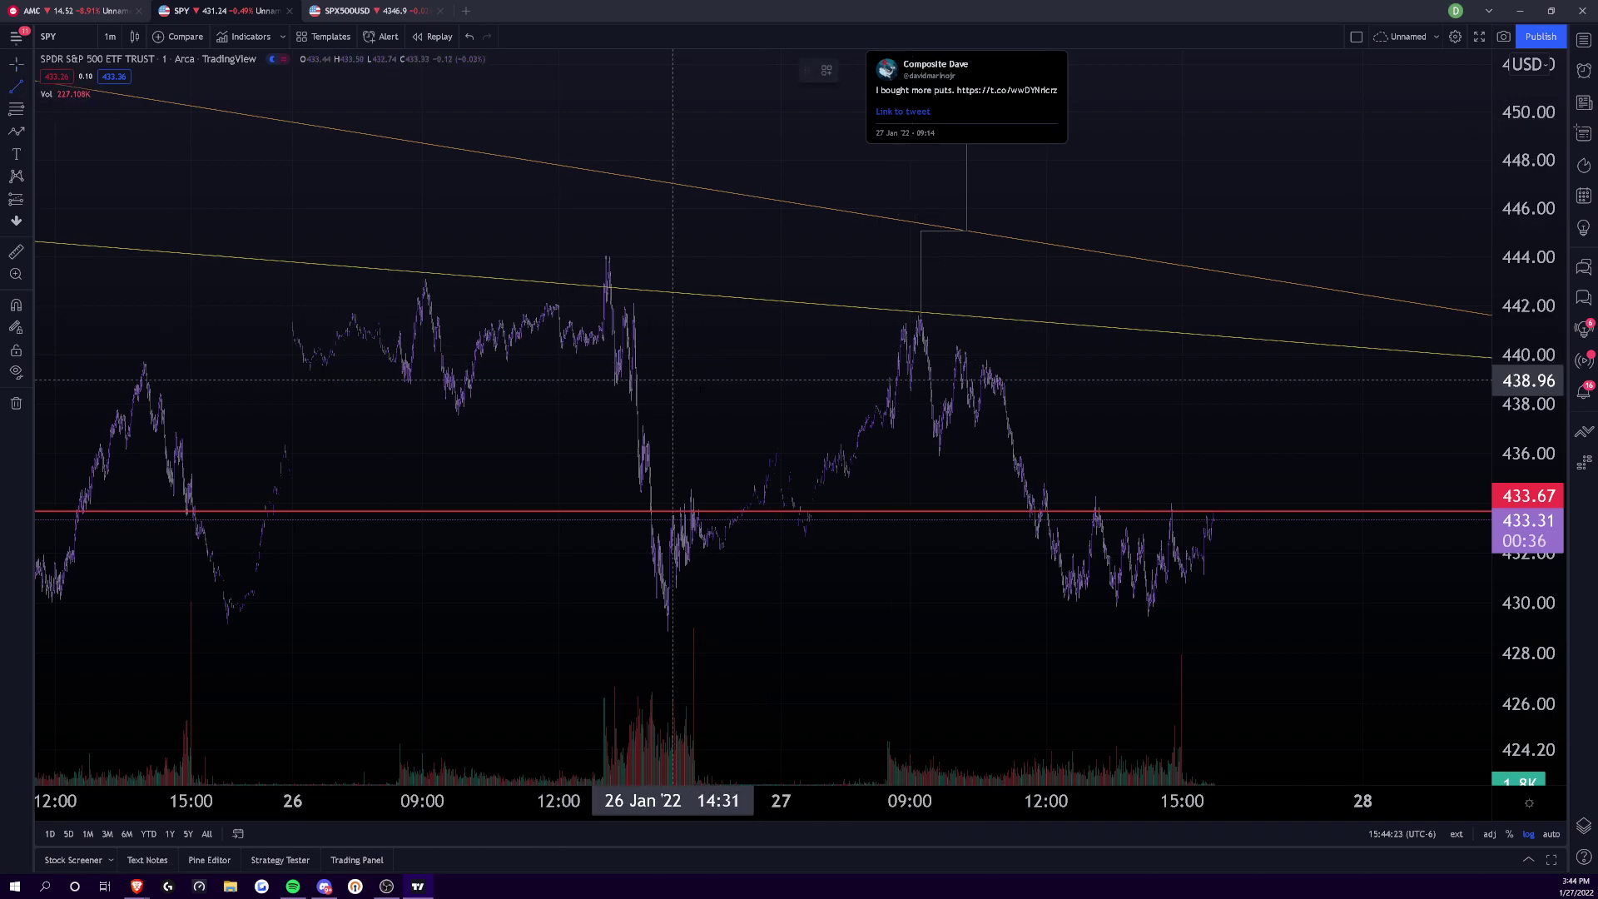
click(642, 429)
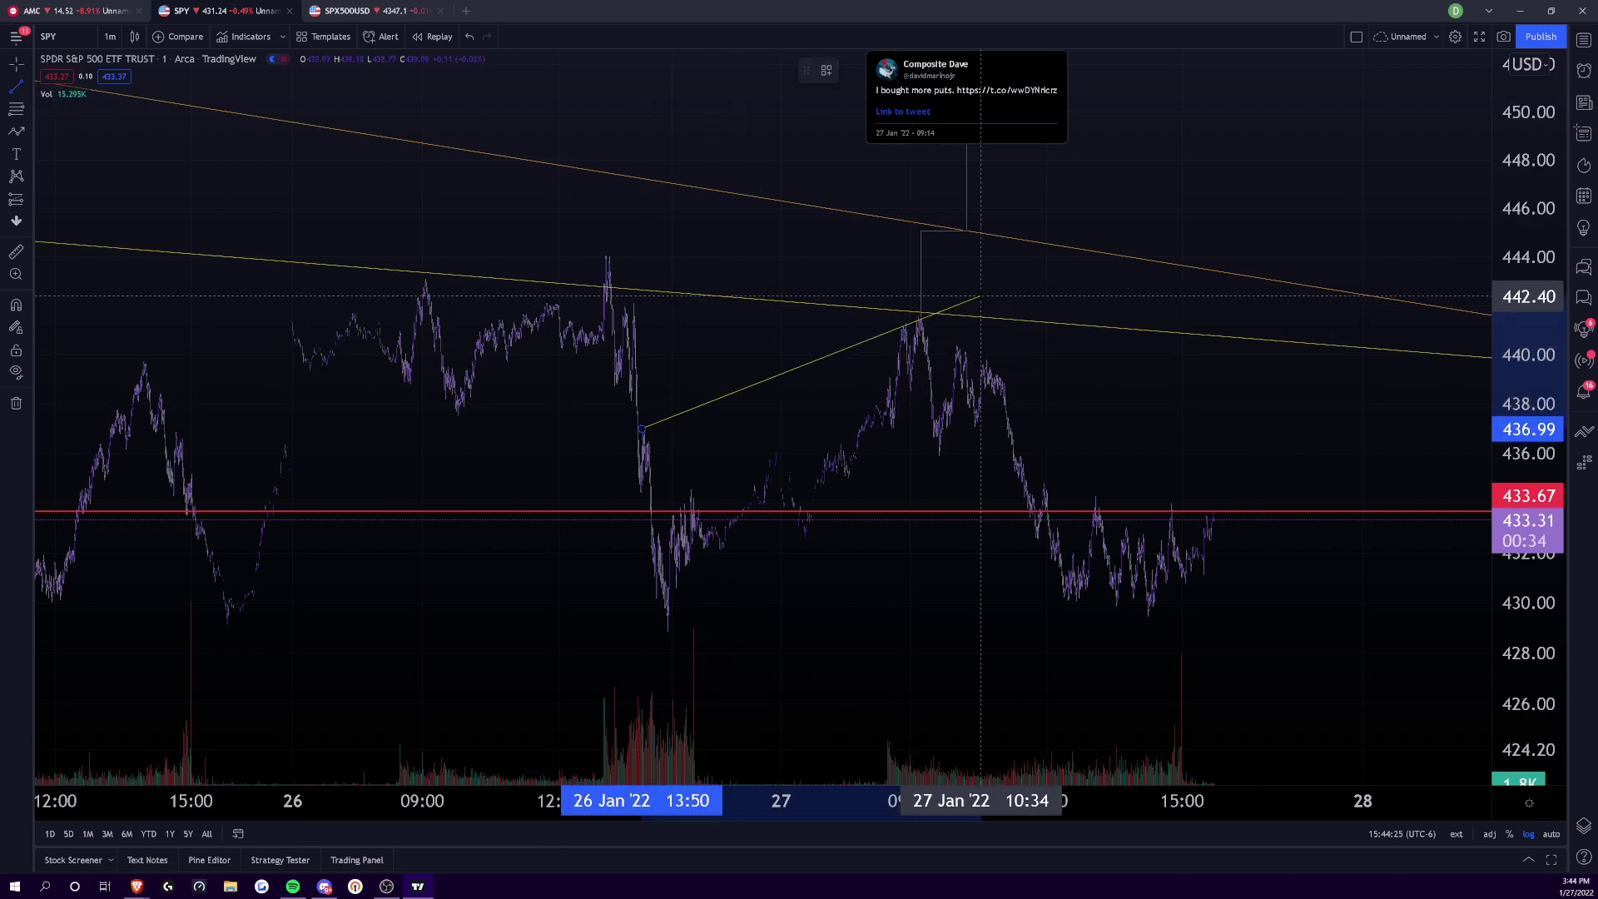
click(980, 293)
click(14, 86)
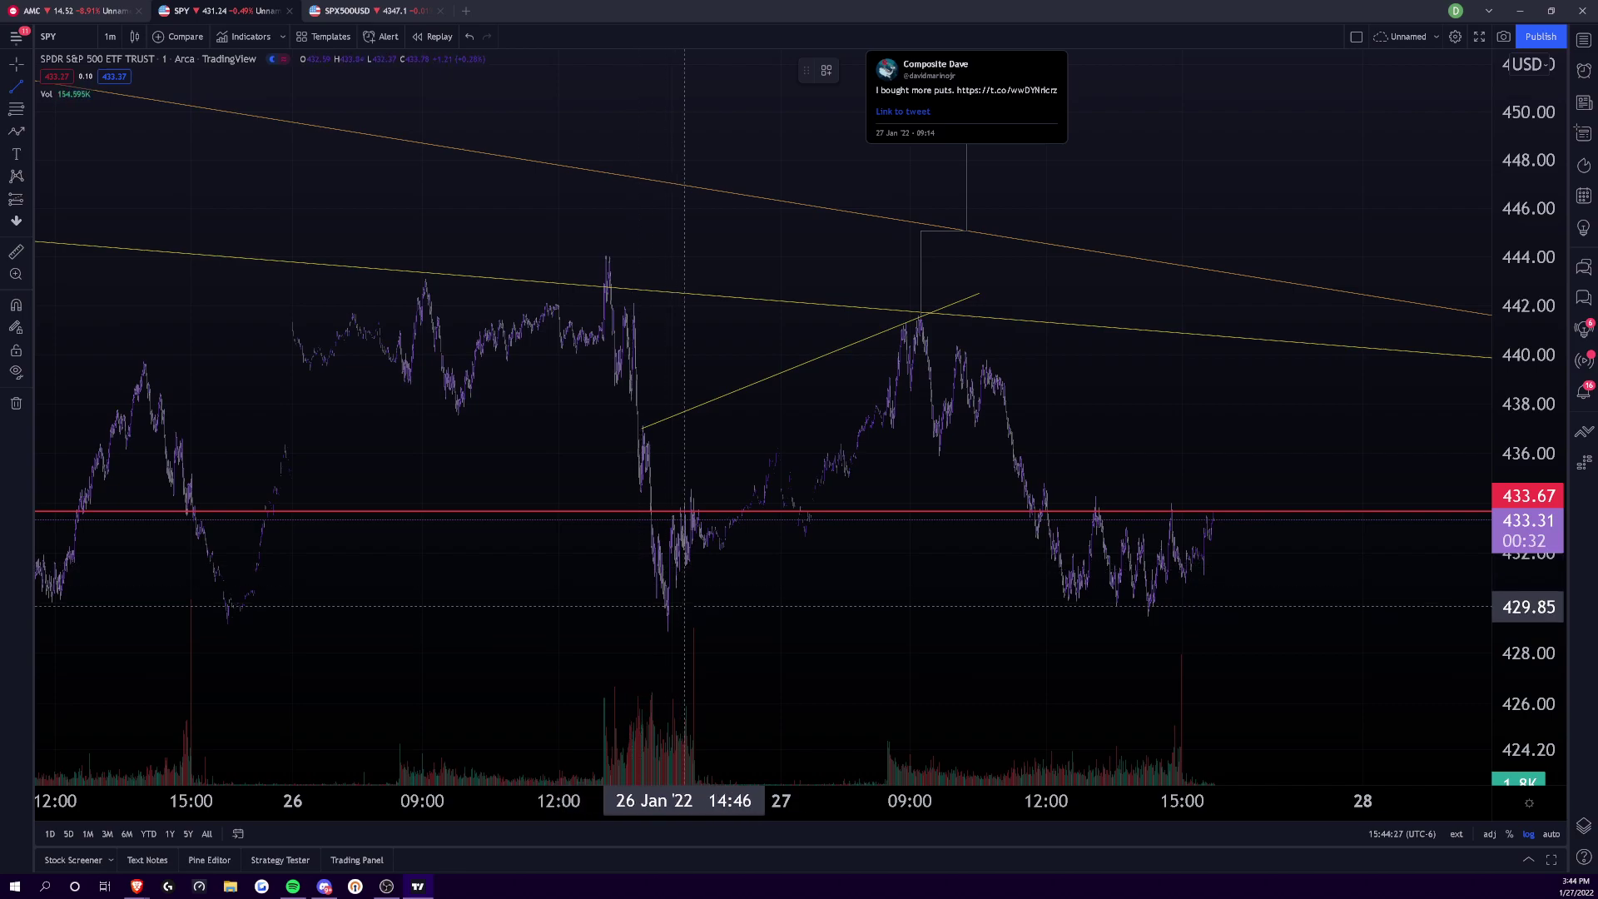
click(678, 587)
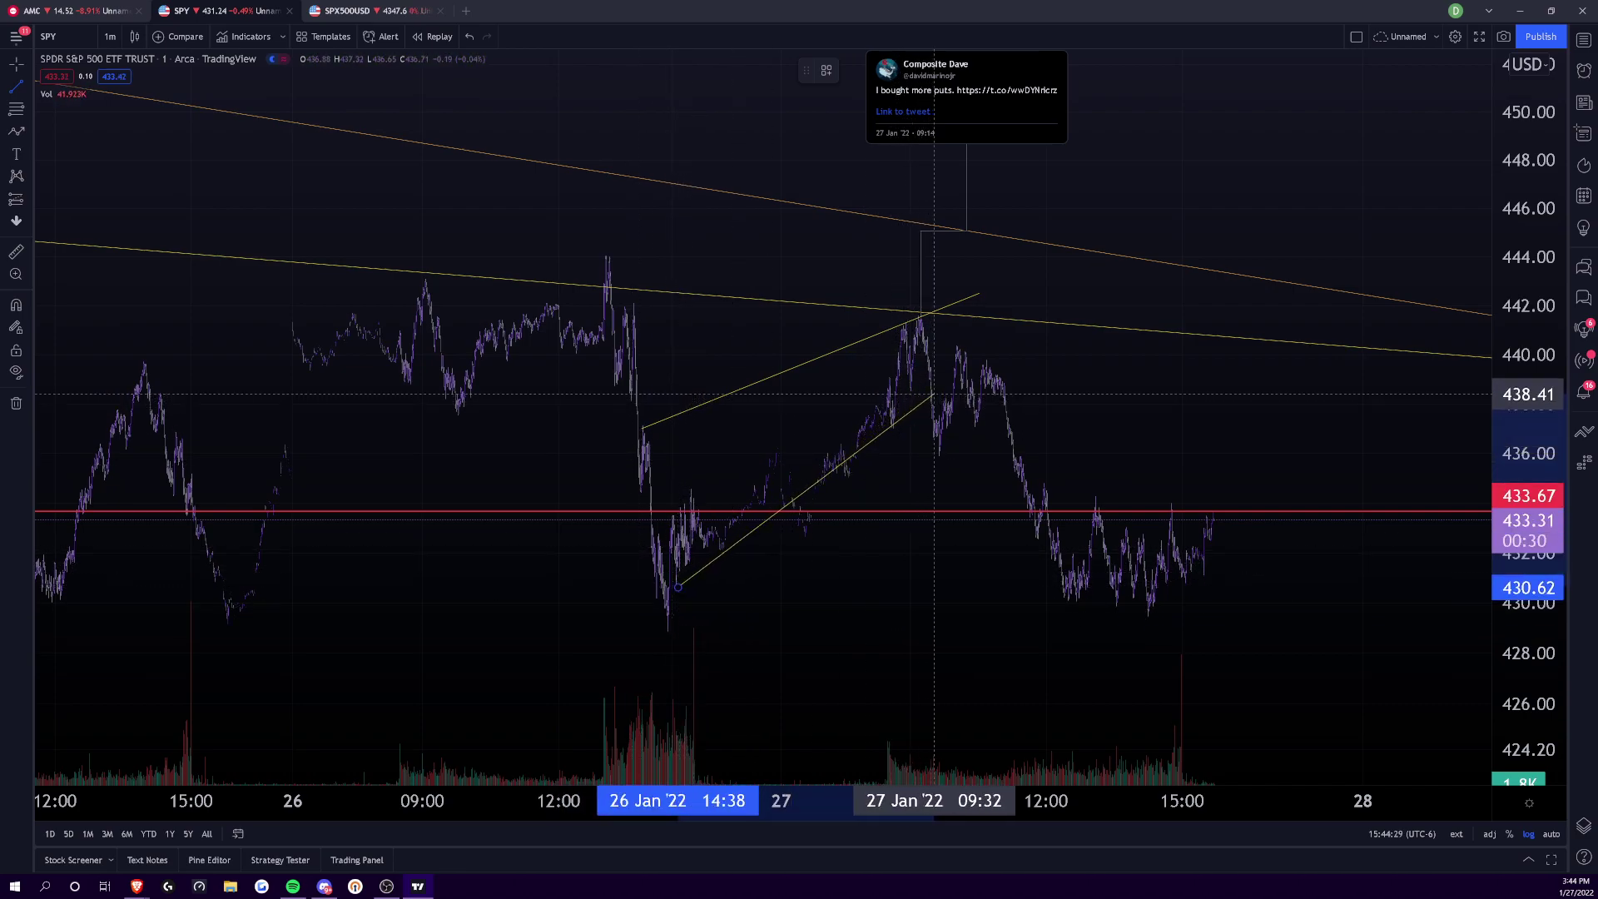
click(968, 301)
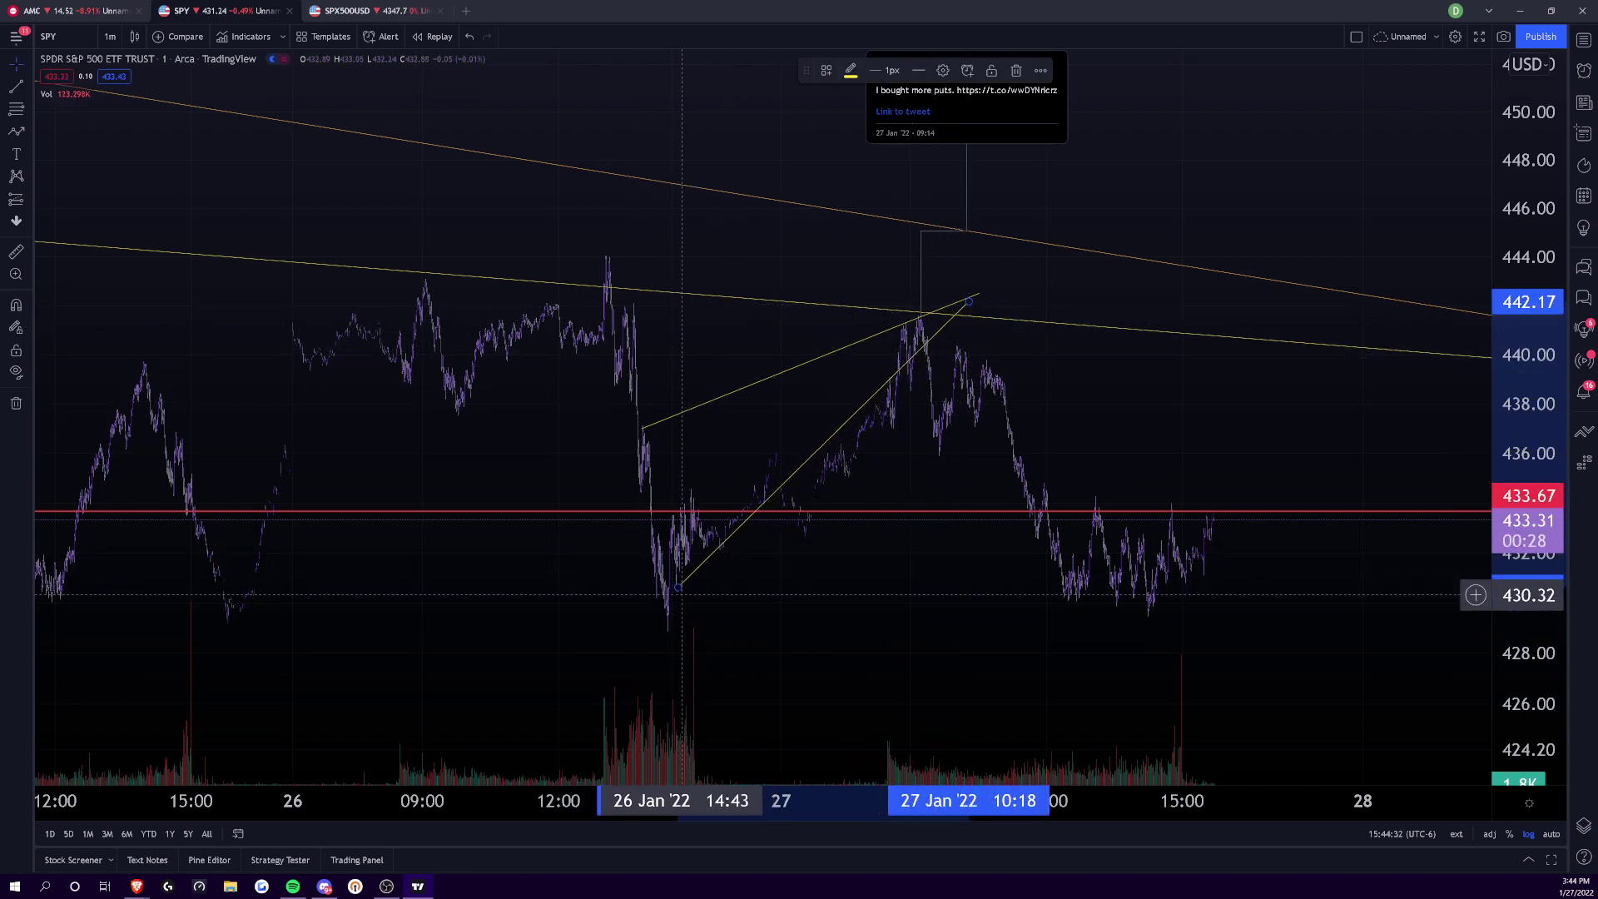
mouse_move(677, 587)
mouse_down()
mouse_move(727, 607)
mouse_move(766, 597)
mouse_up()
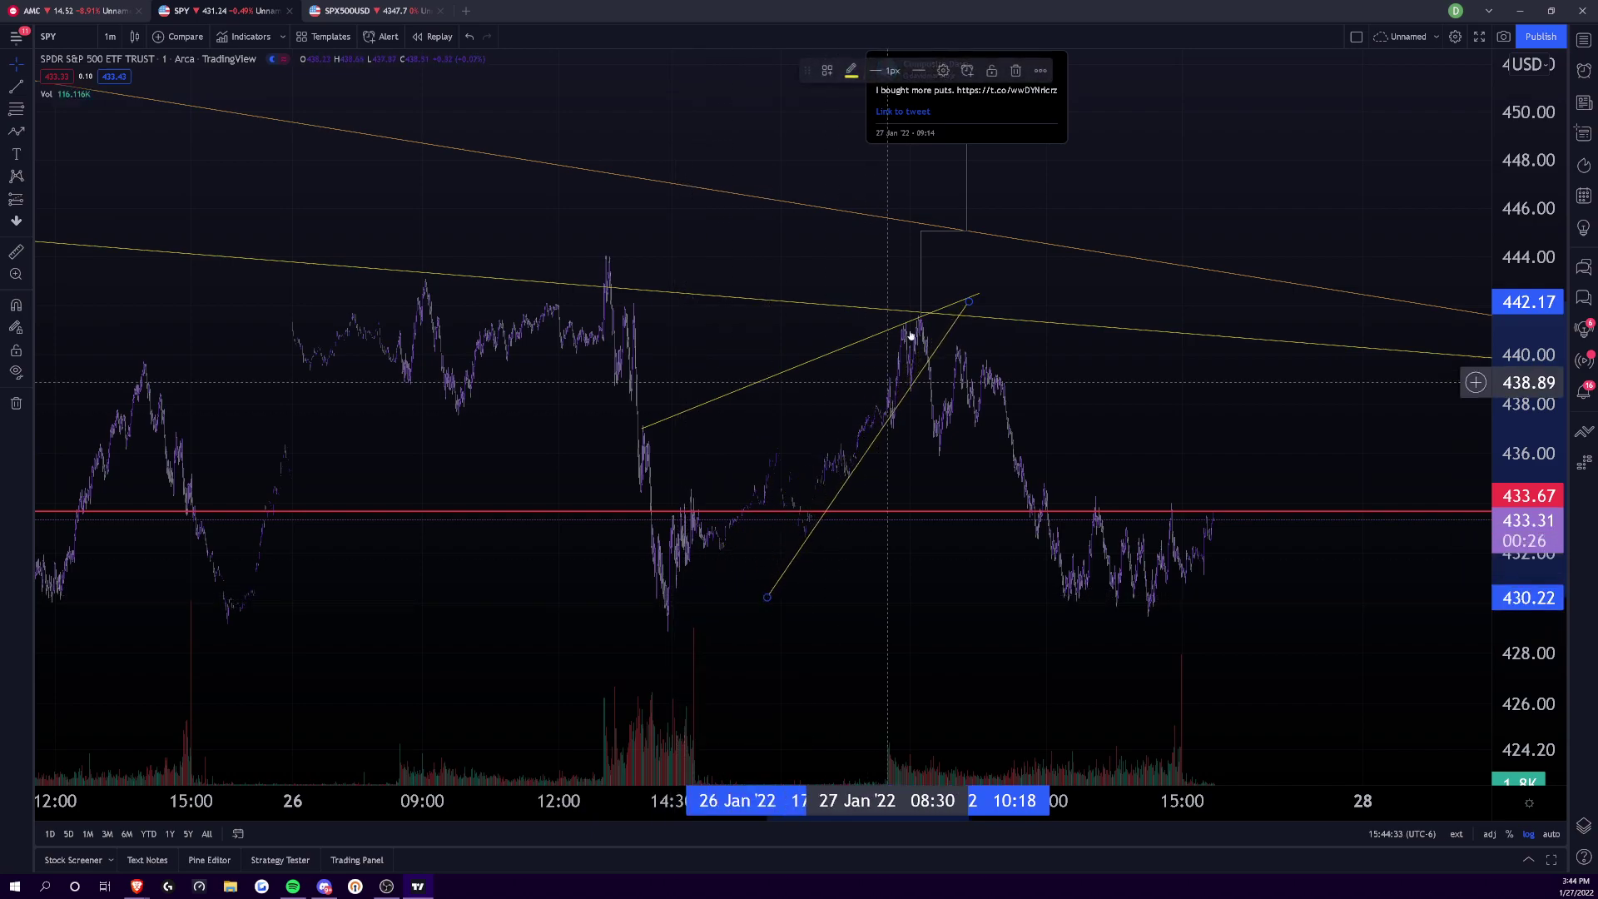
drag(968, 307, 974, 296)
- Recolour both rising lines light cyan and extend one upper end slightly right
click(850, 73)
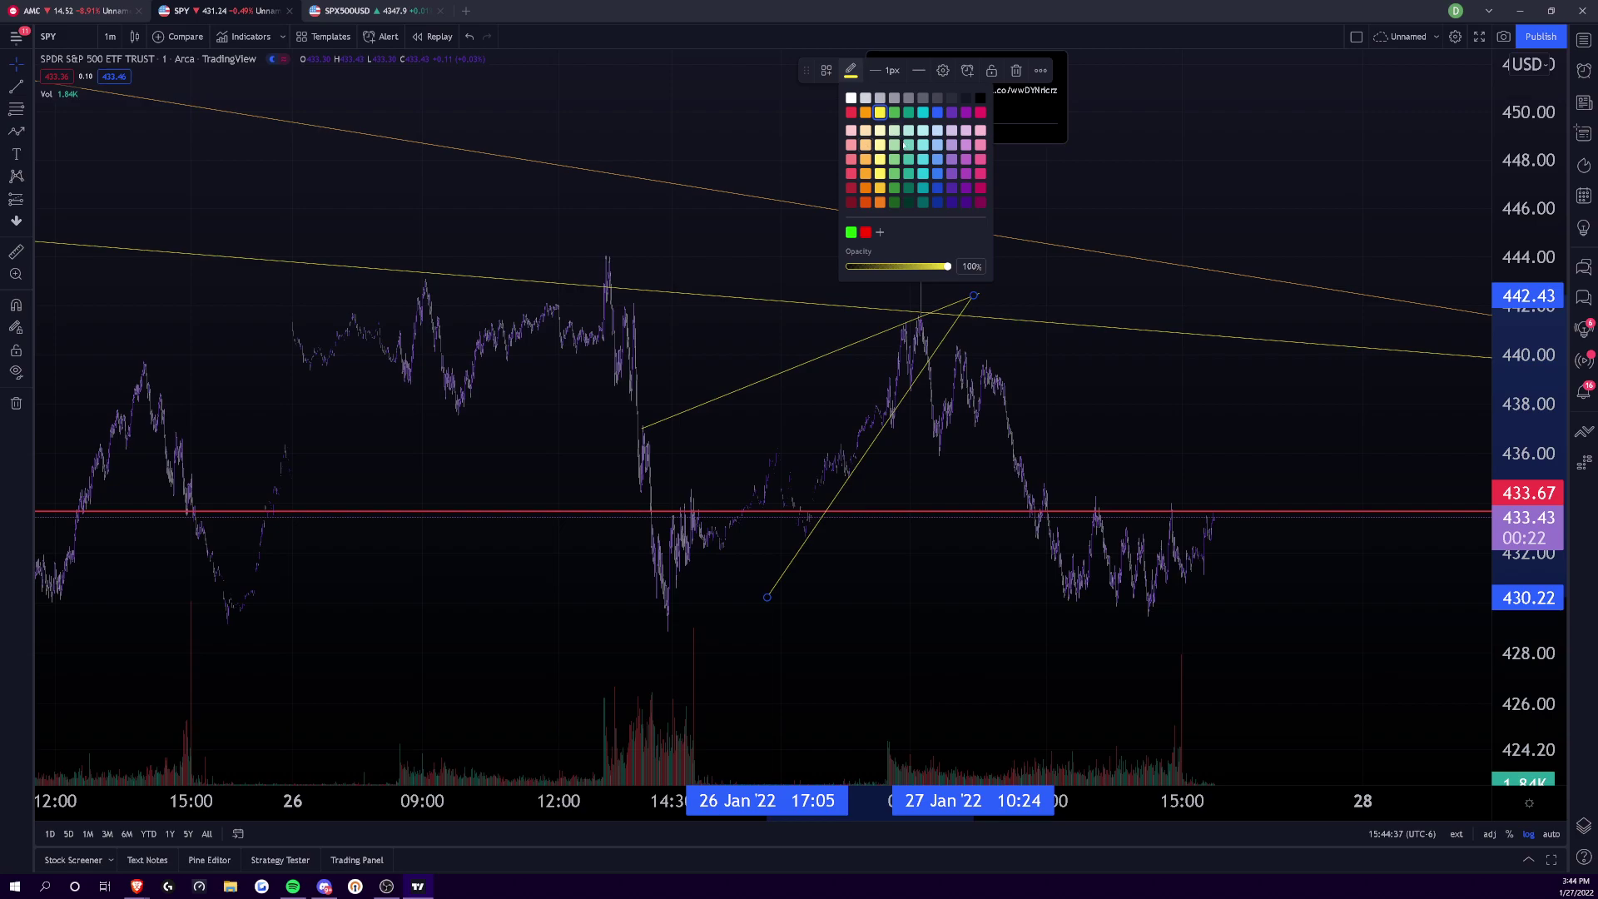
click(929, 159)
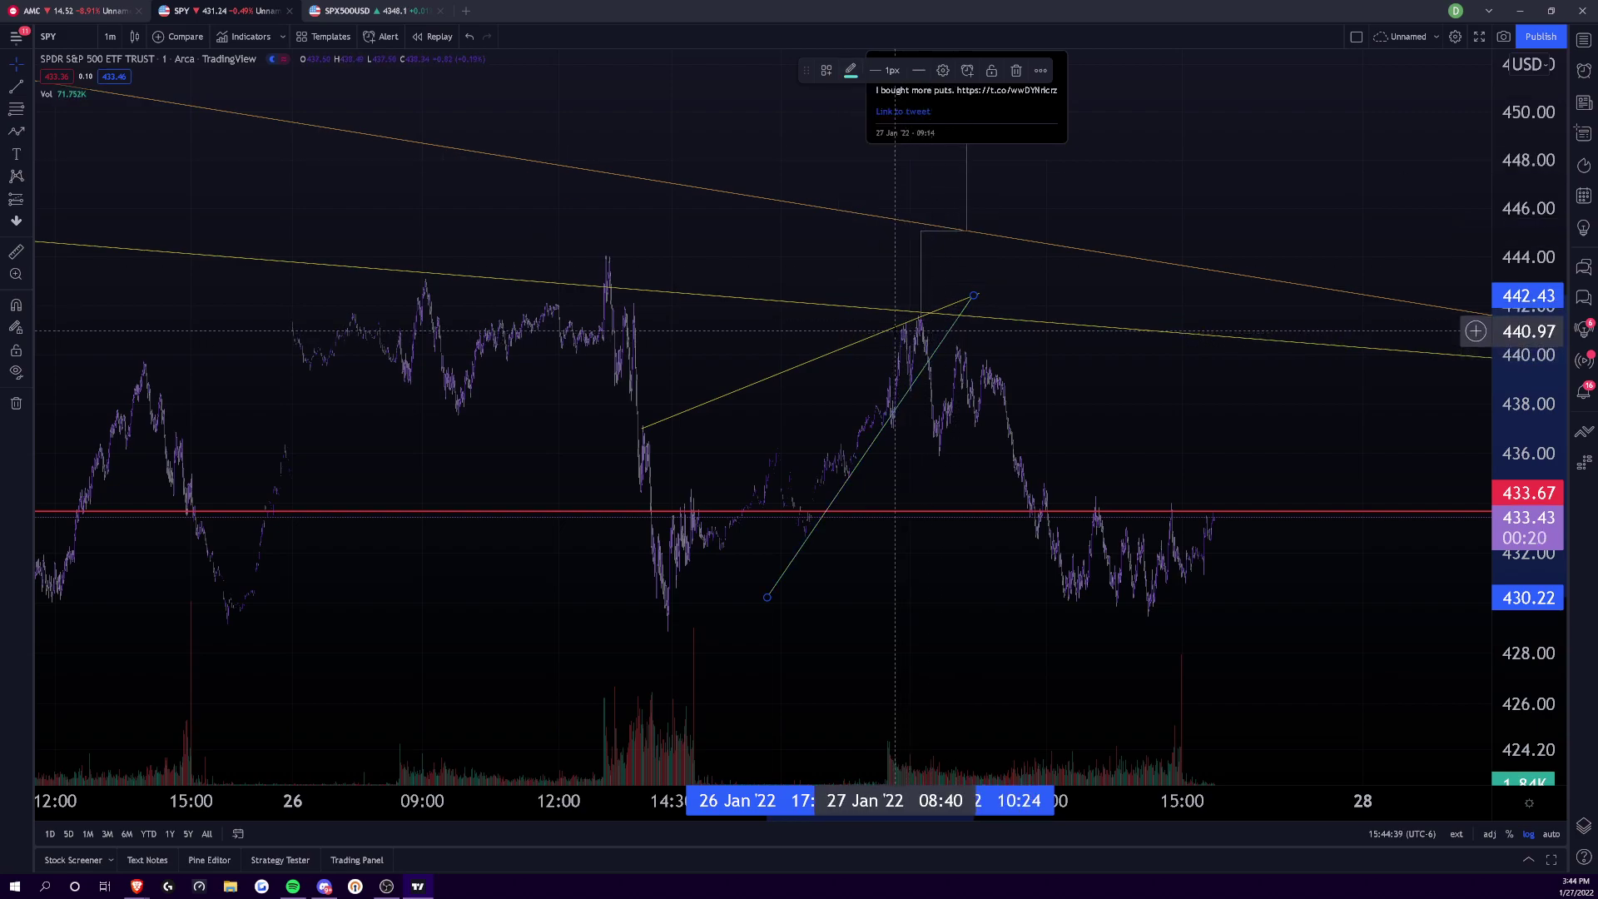
click(895, 328)
click(852, 72)
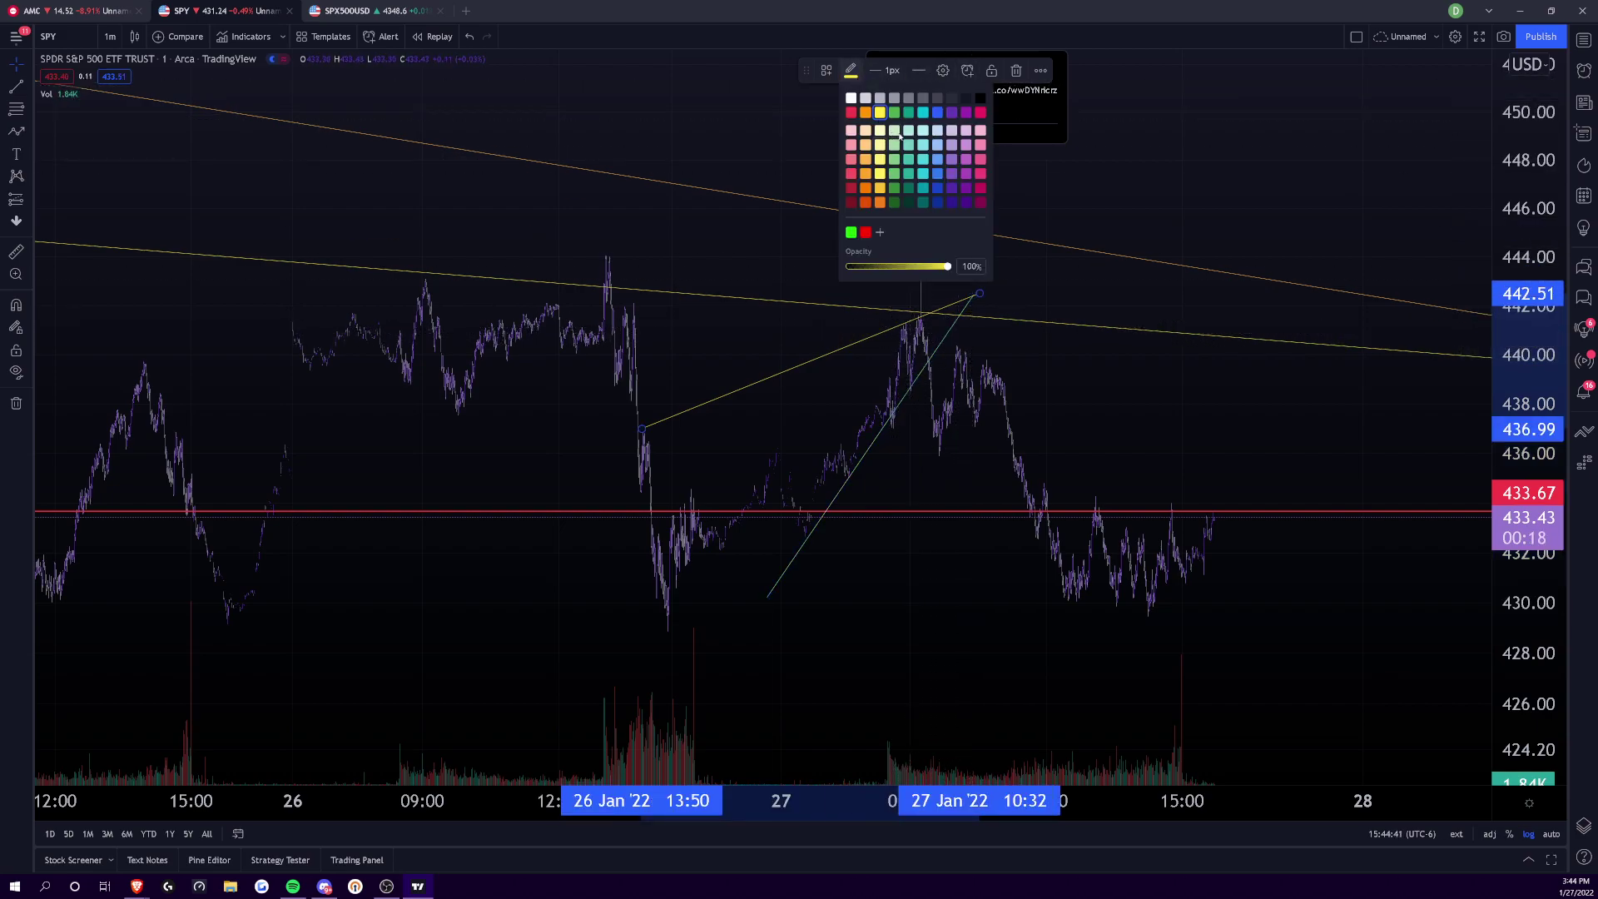
click(924, 148)
click(874, 267)
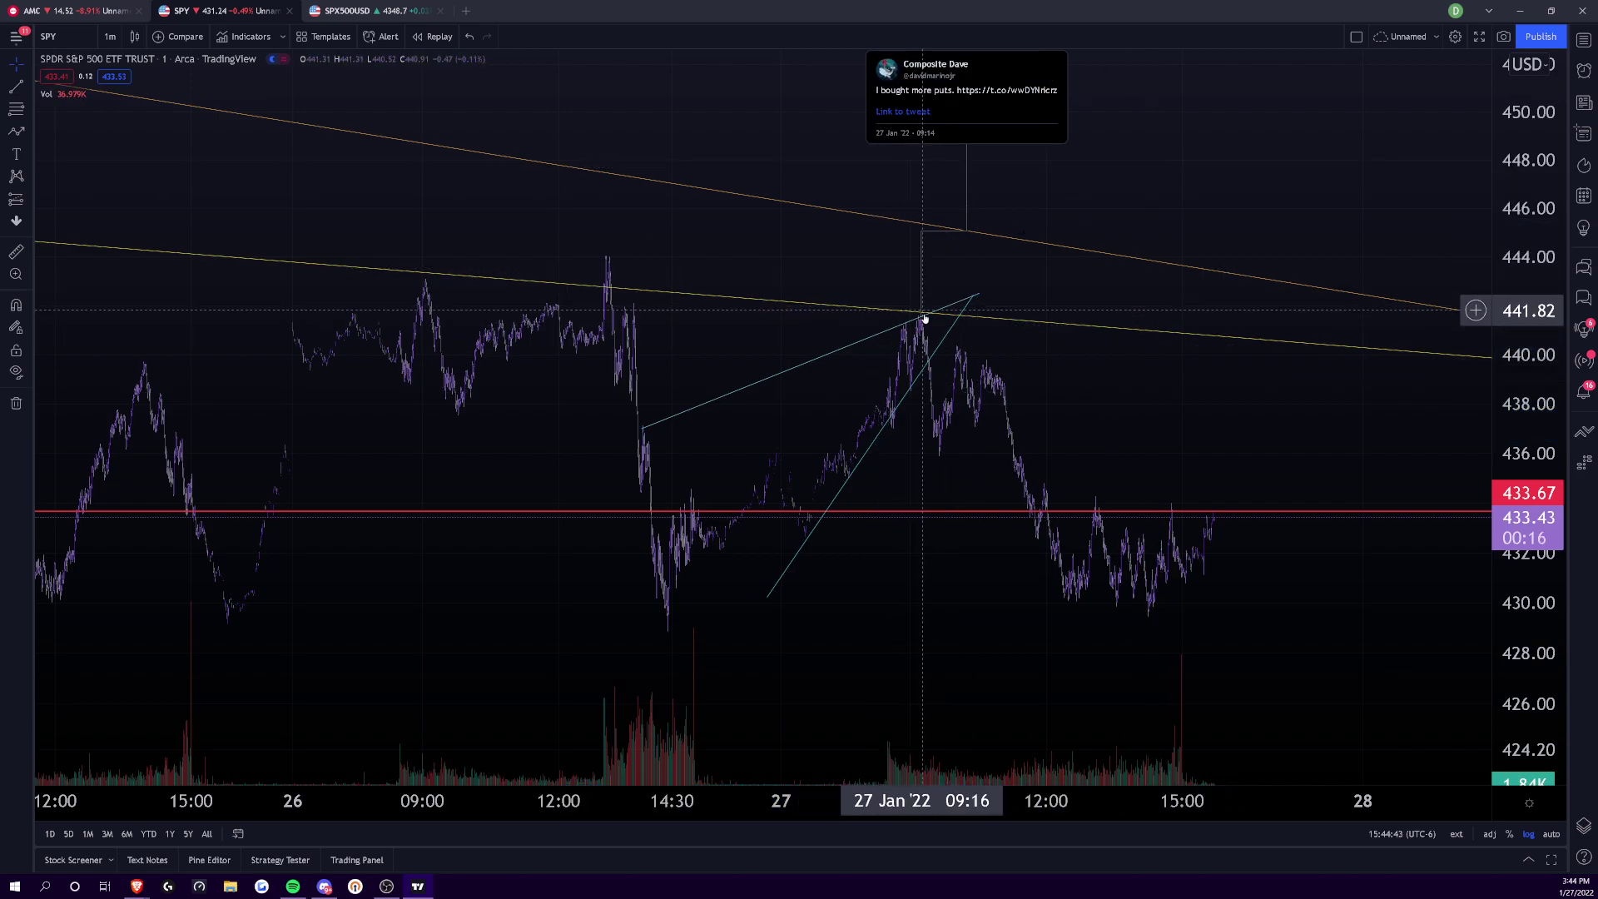
drag(971, 303, 985, 300)
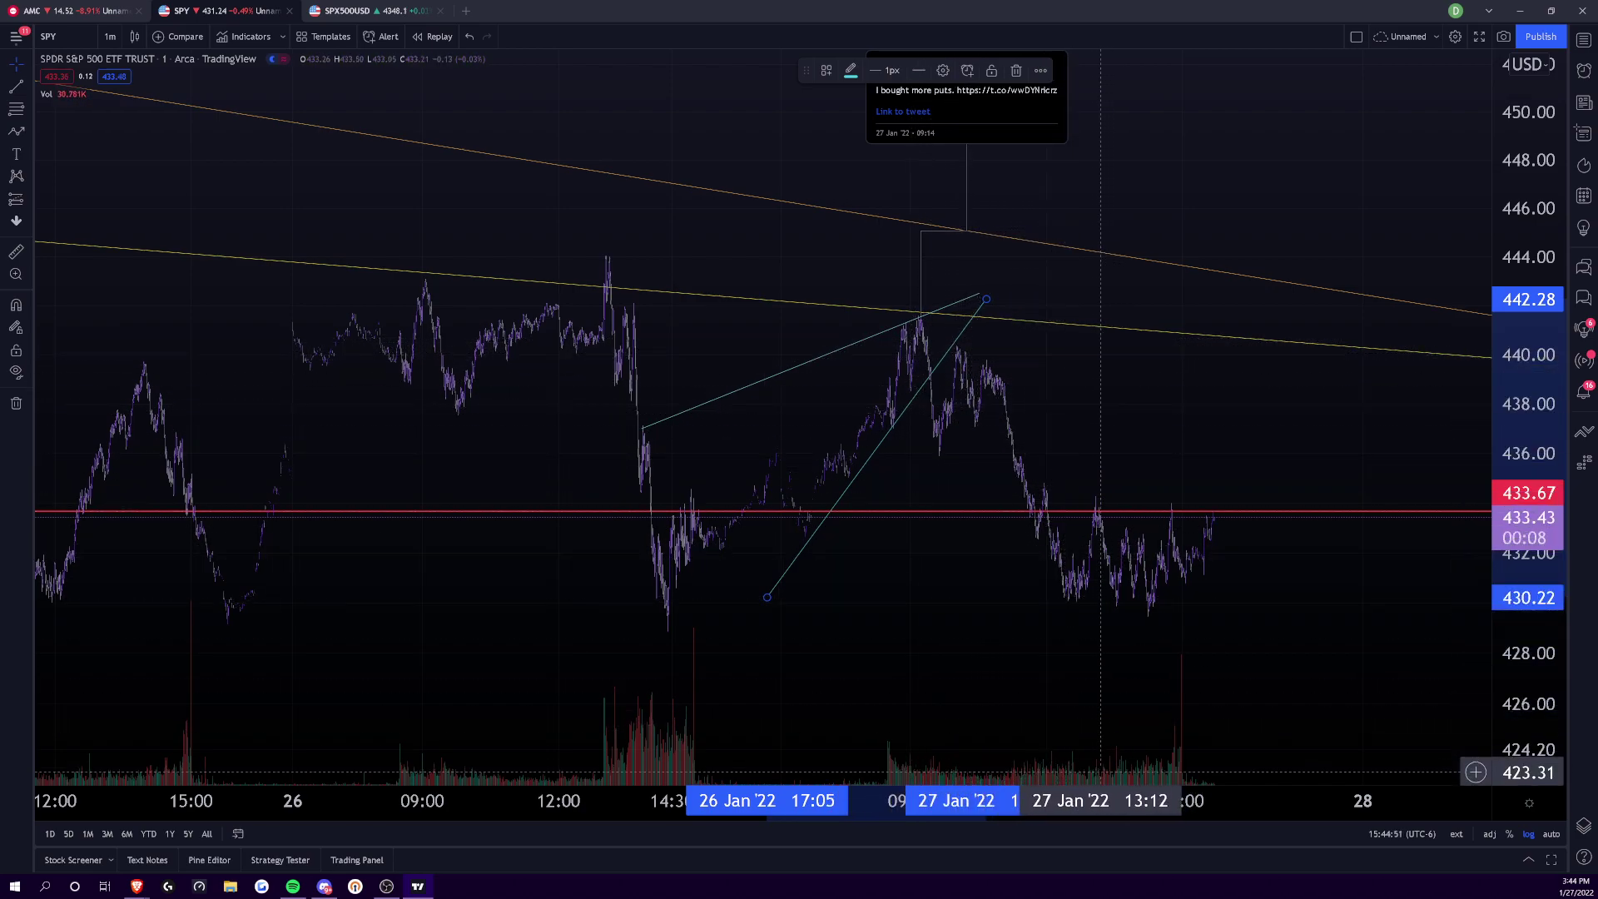
- Zoom in on the Jan 27 afternoon SPY candles near 433
scroll(1440, 209, up, 6)
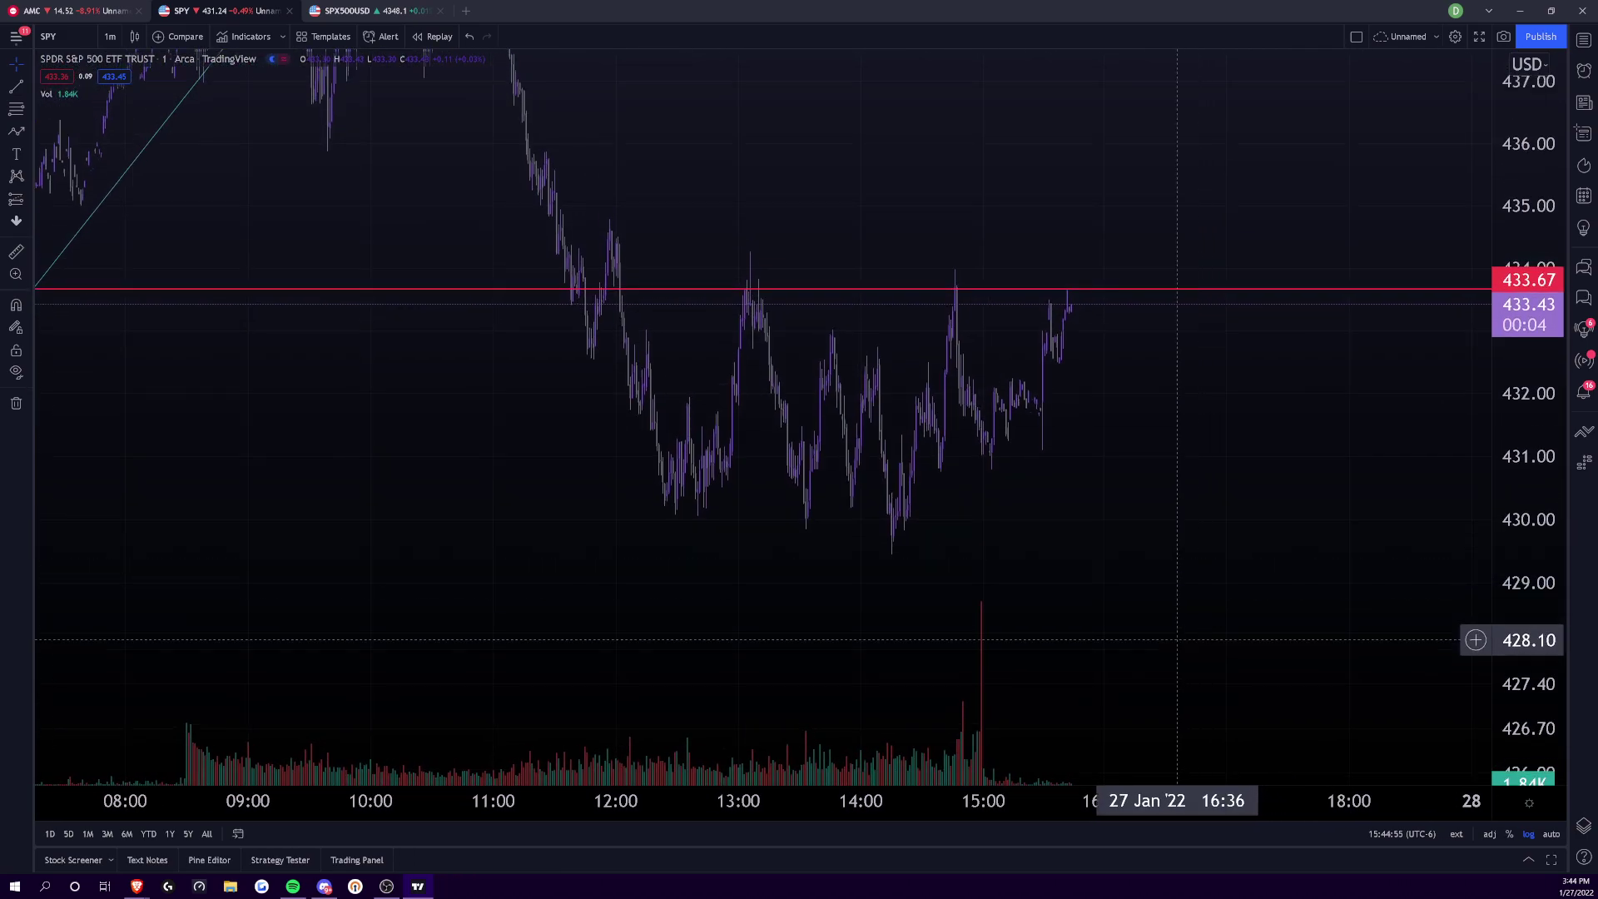
scroll(608, 699, up, 4)
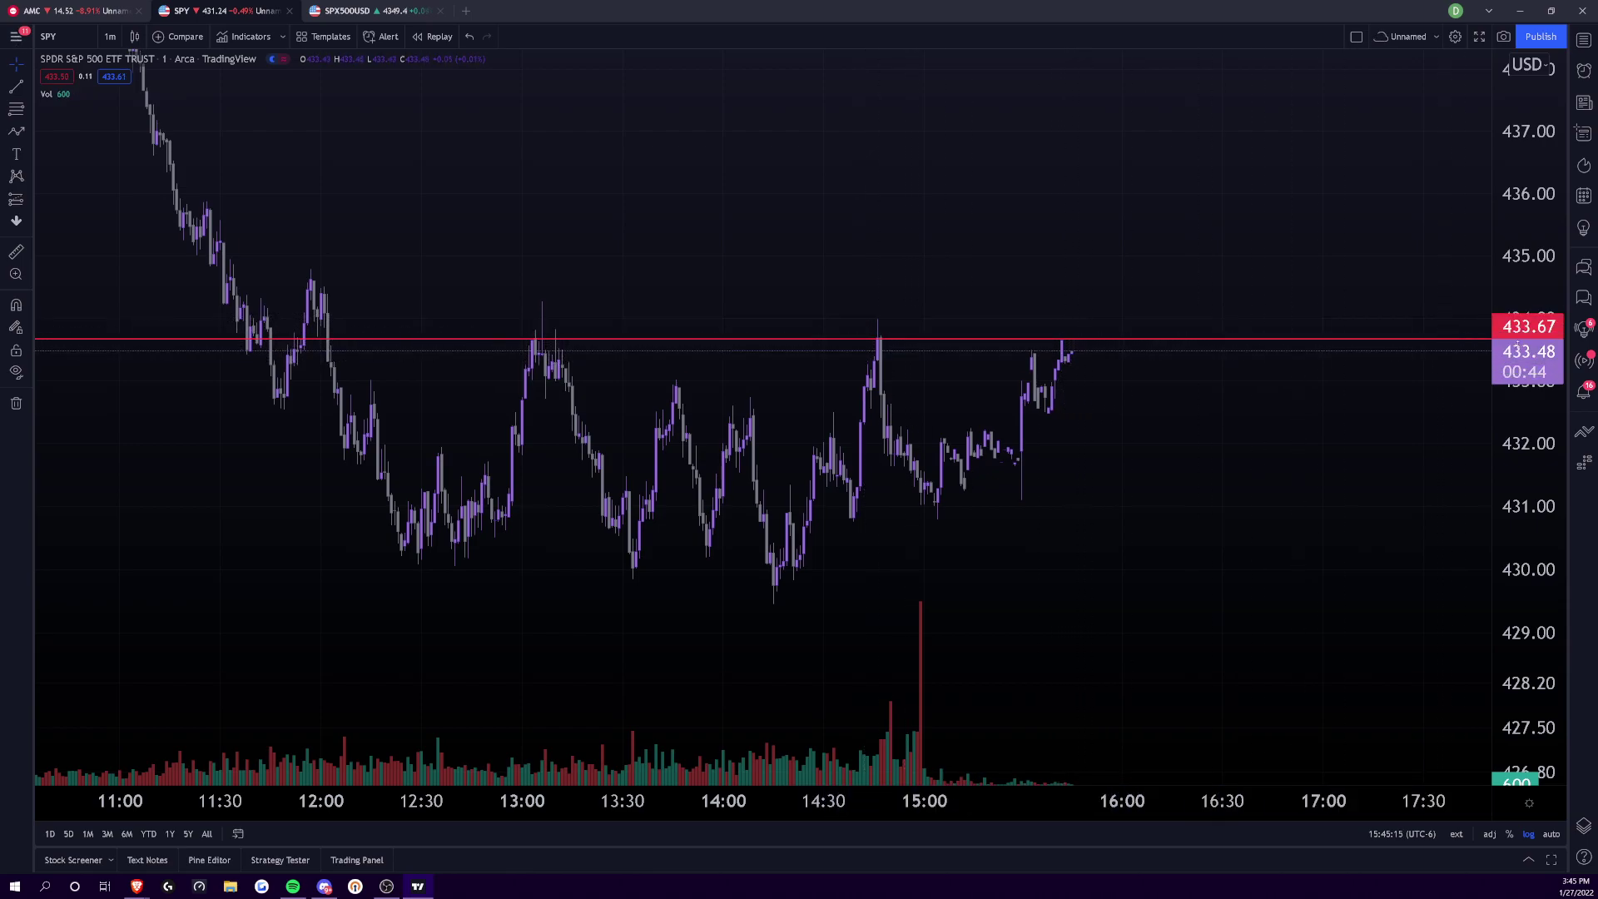
drag(1516, 348, 1515, 495)
mouse_move(815, 812)
mouse_down()
mouse_move(1055, 805)
mouse_move(836, 810)
mouse_up()
- Start an XABCD pattern near 433–437, cancel it, and show the brush and shape tools
click(963, 424)
click(1036, 206)
click(1234, 265)
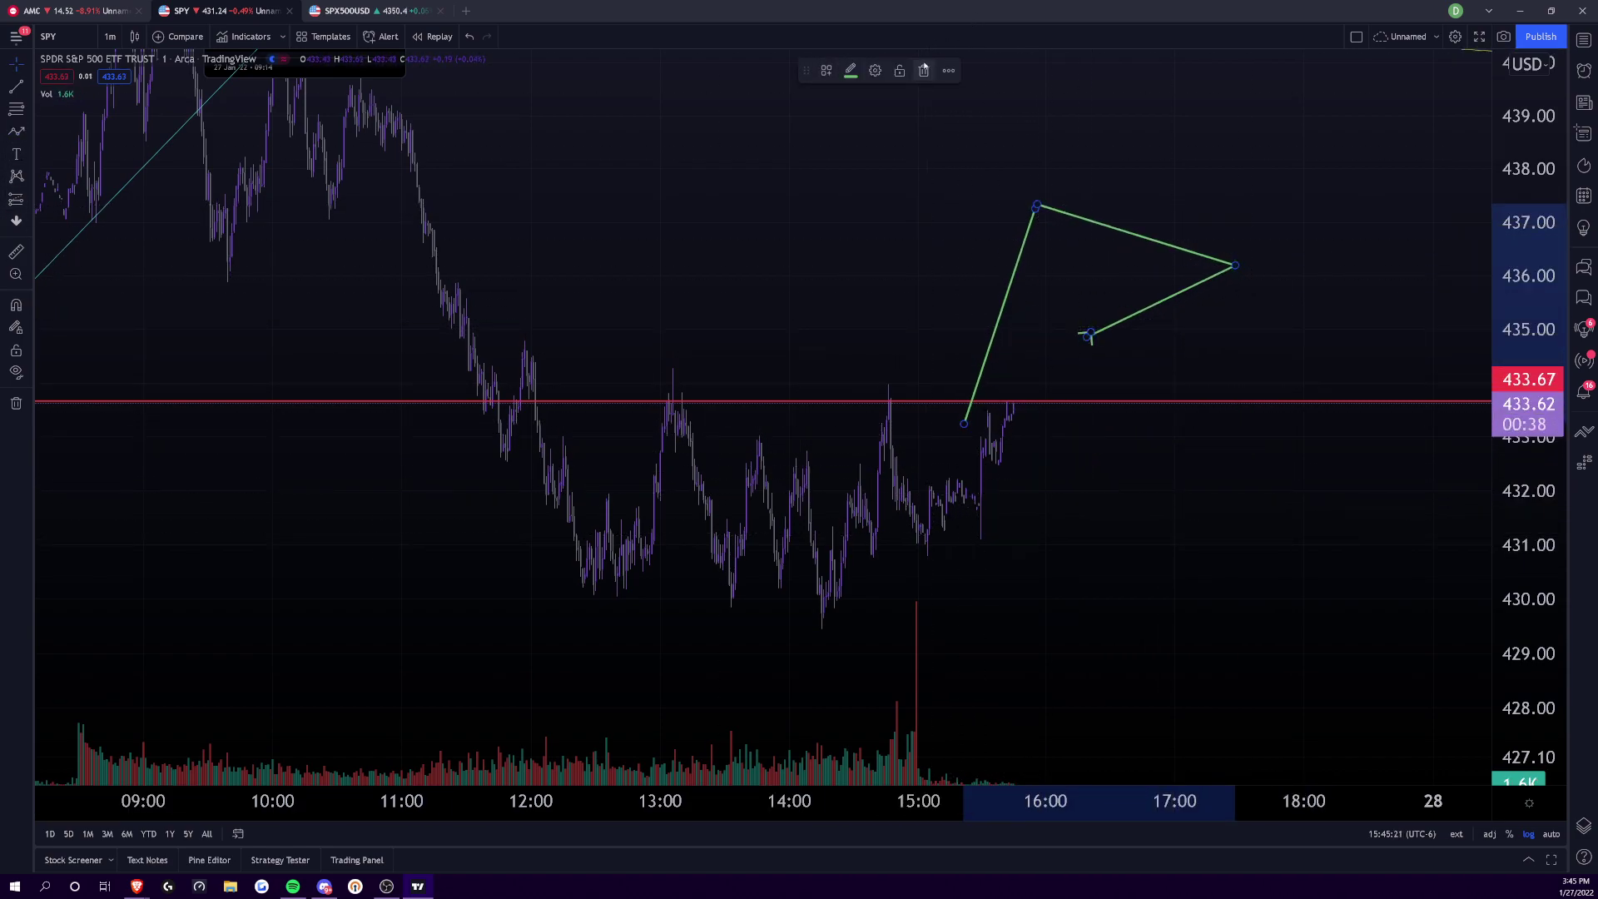
key(Escape)
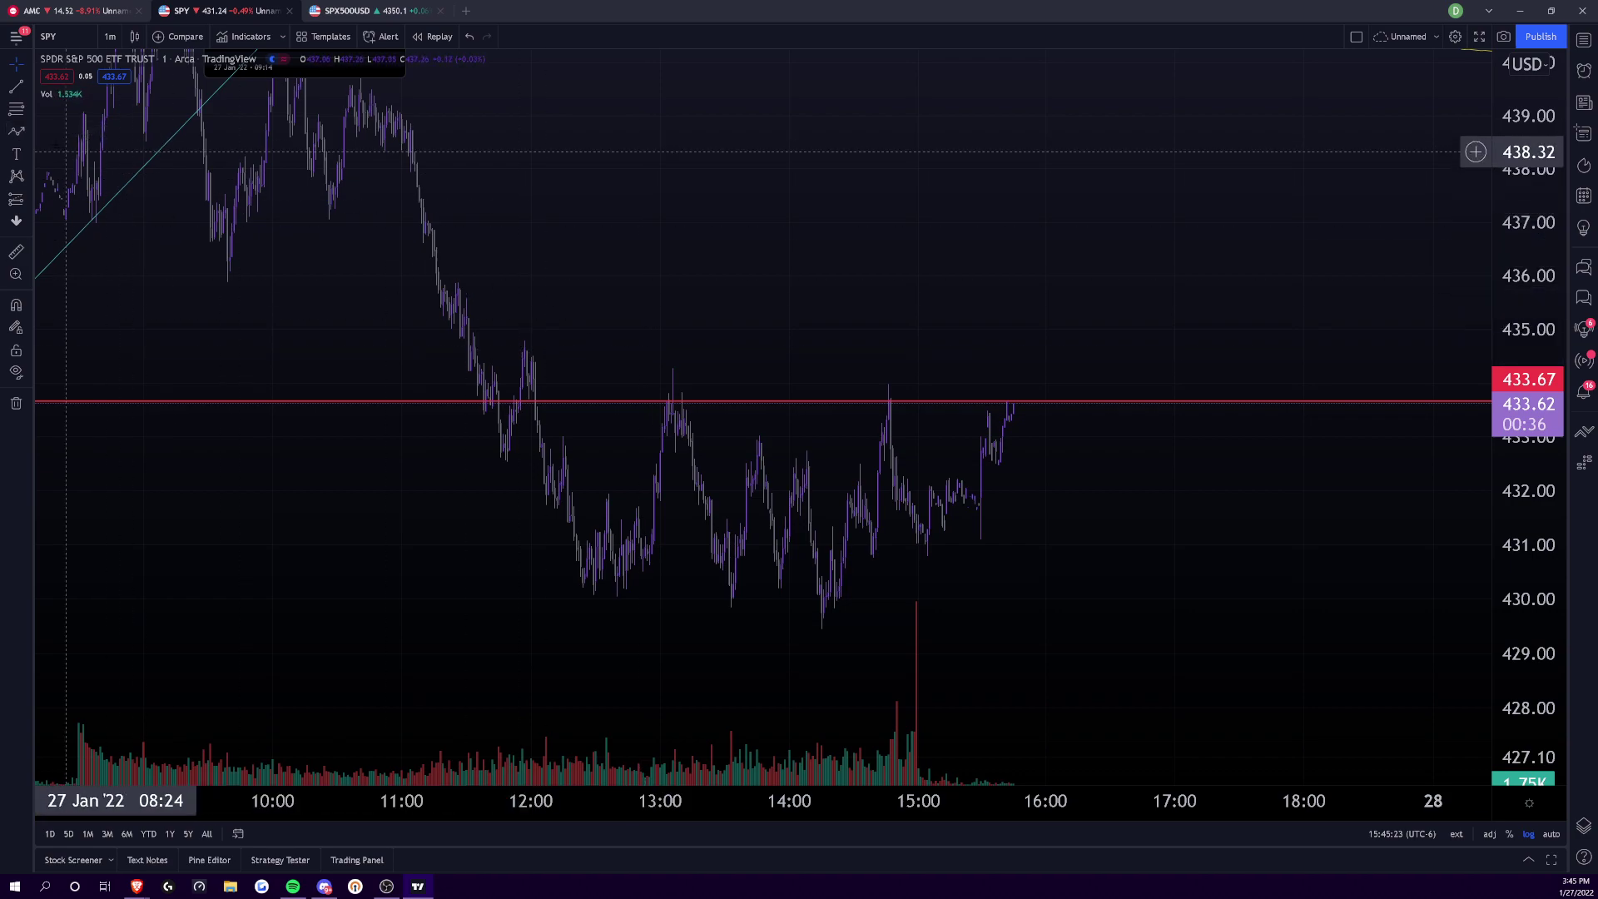
click(15, 132)
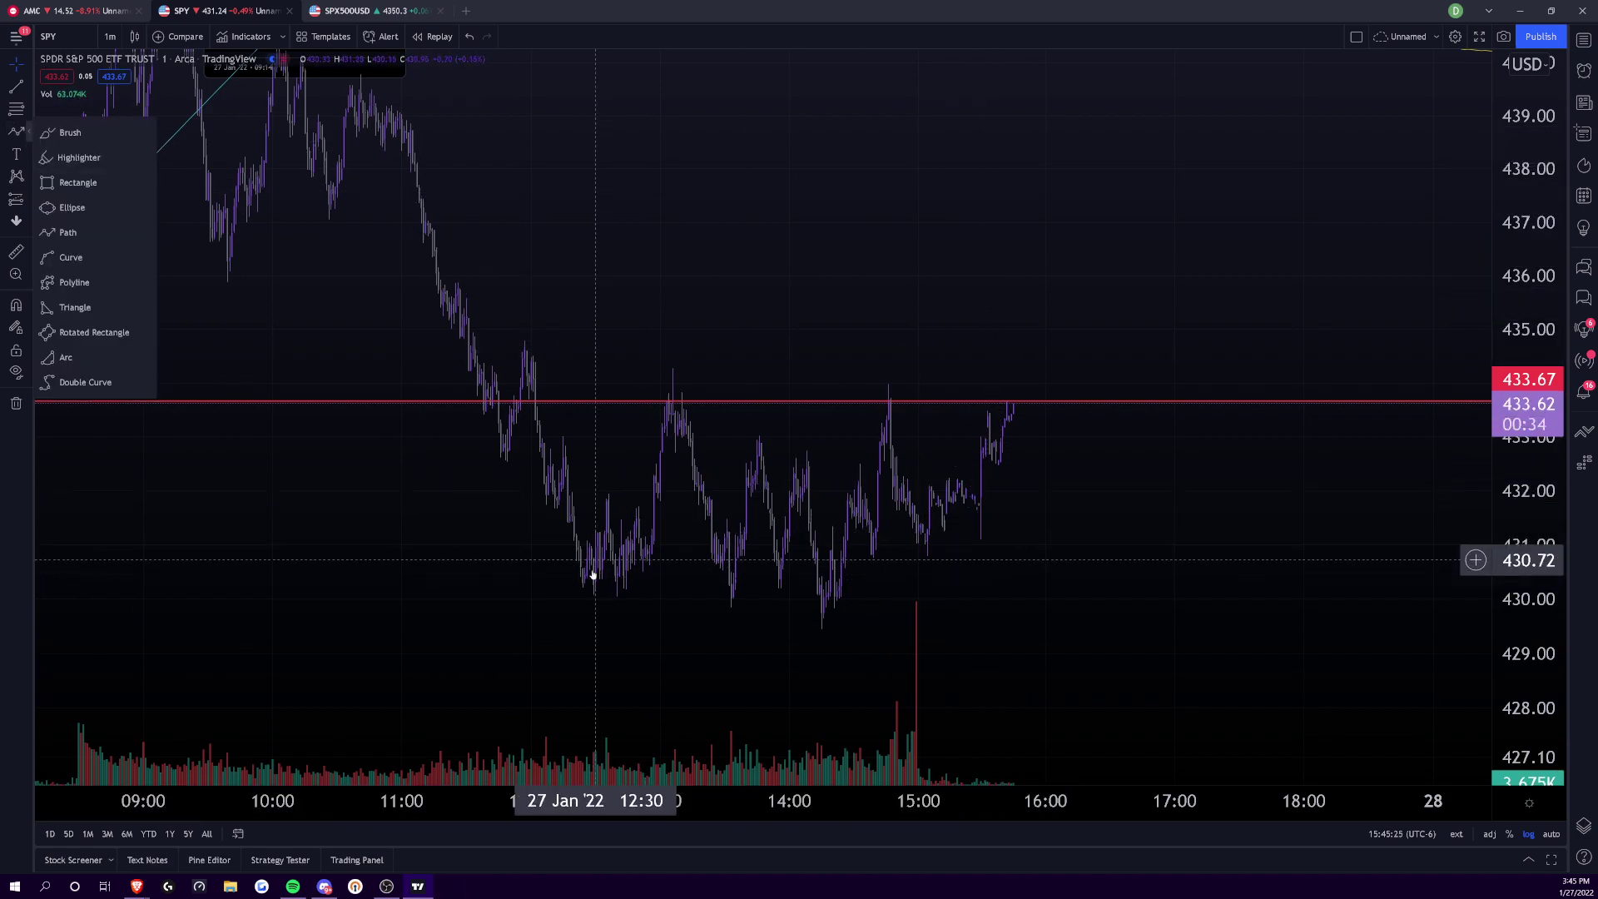
- Close the shape tools and compare against the SPX500USD chart before returning to SPY
click(12, 68)
click(387, 13)
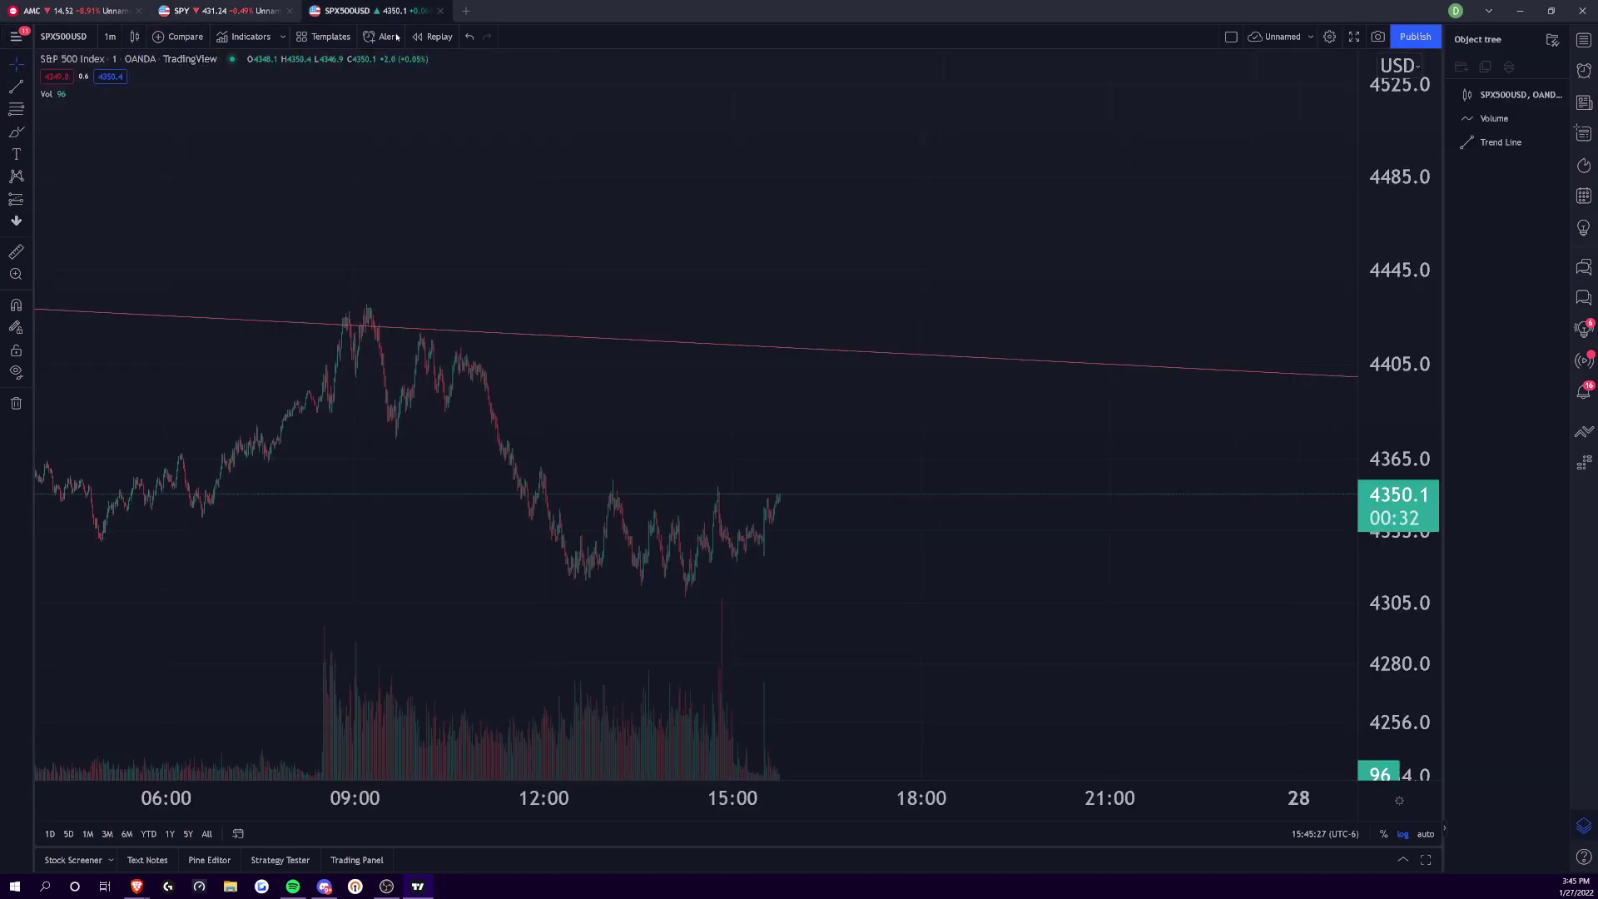
drag(746, 800, 856, 800)
scroll(909, 631, down, 5)
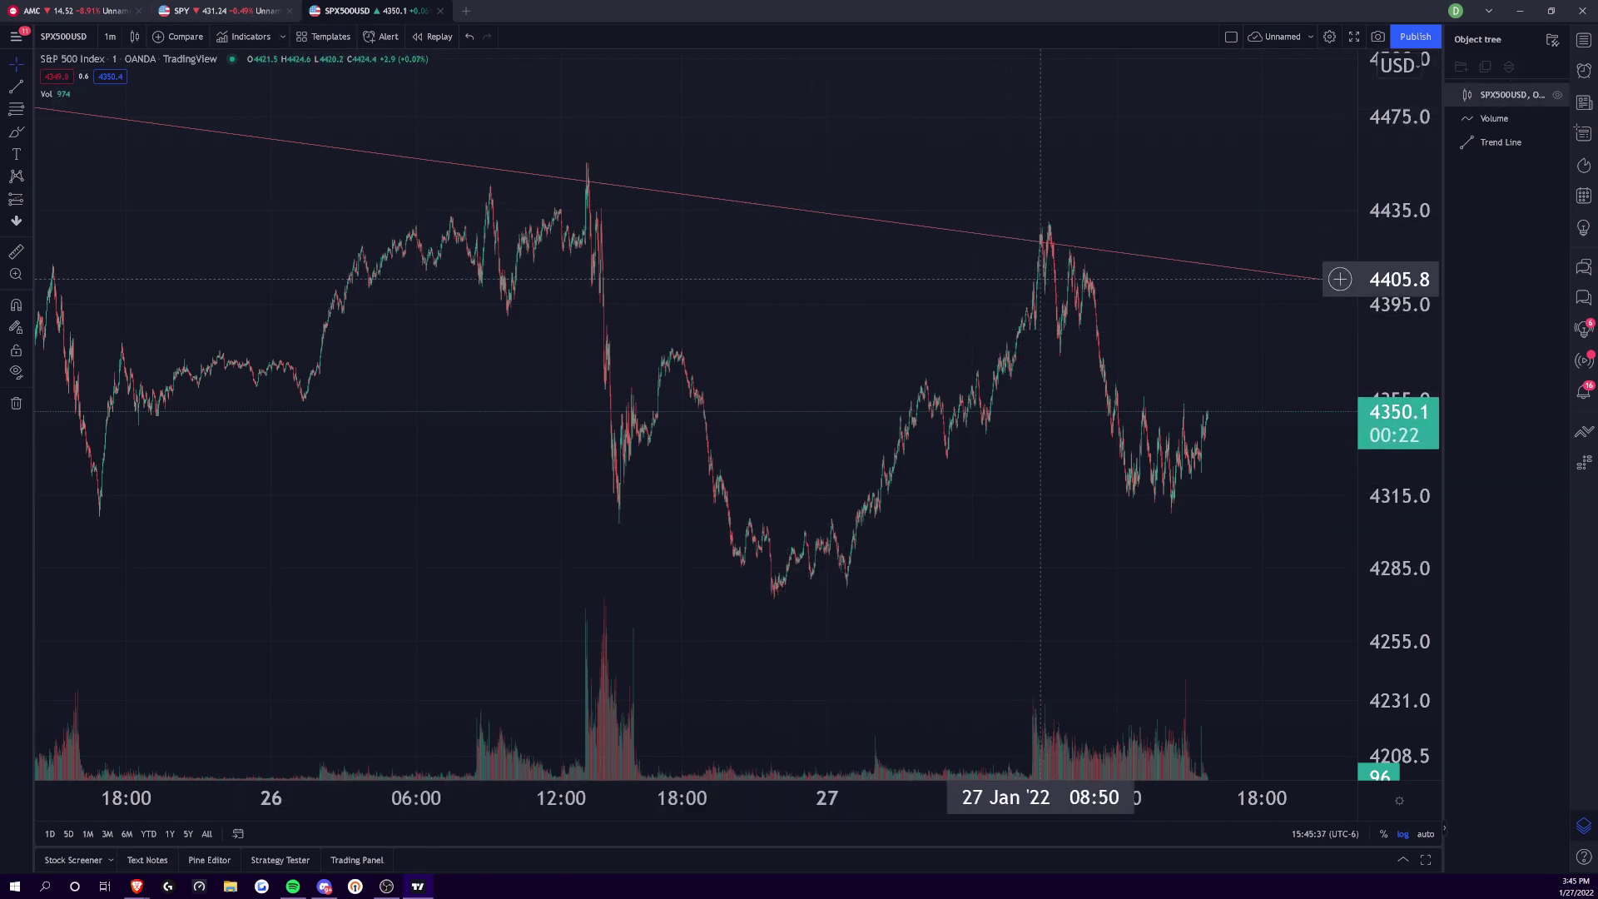
click(219, 10)
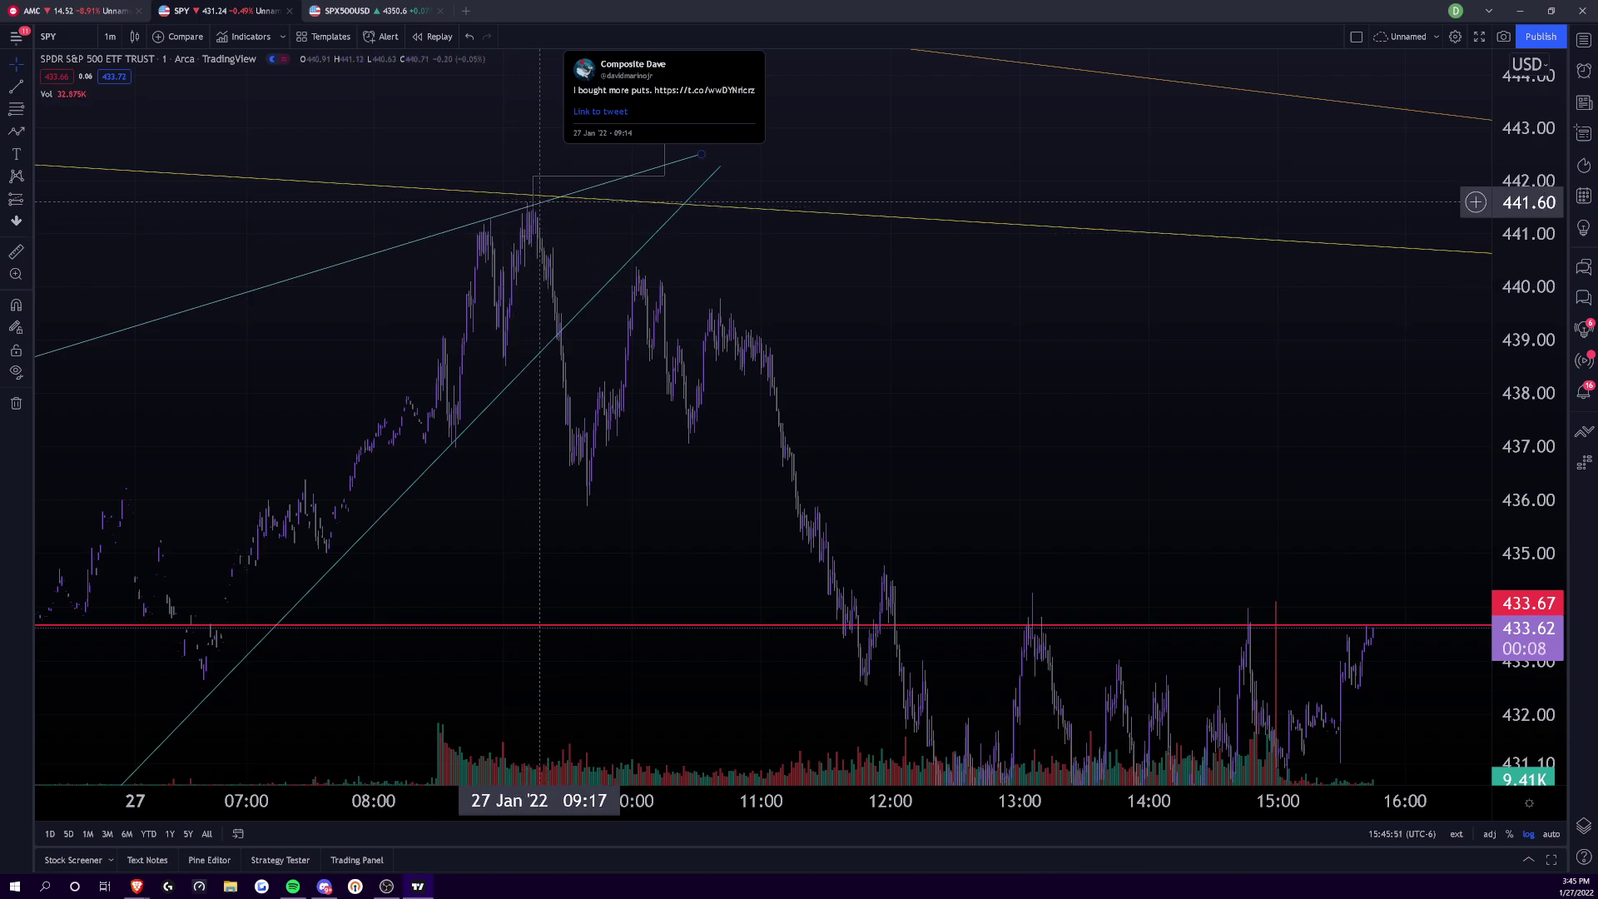
- Zoom the SPY 1-minute chart out to 19–27 January, checking the AMC chart in between
scroll(1410, 341, down, 3)
drag(1520, 295, 1405, 566)
drag(902, 649, 769, 608)
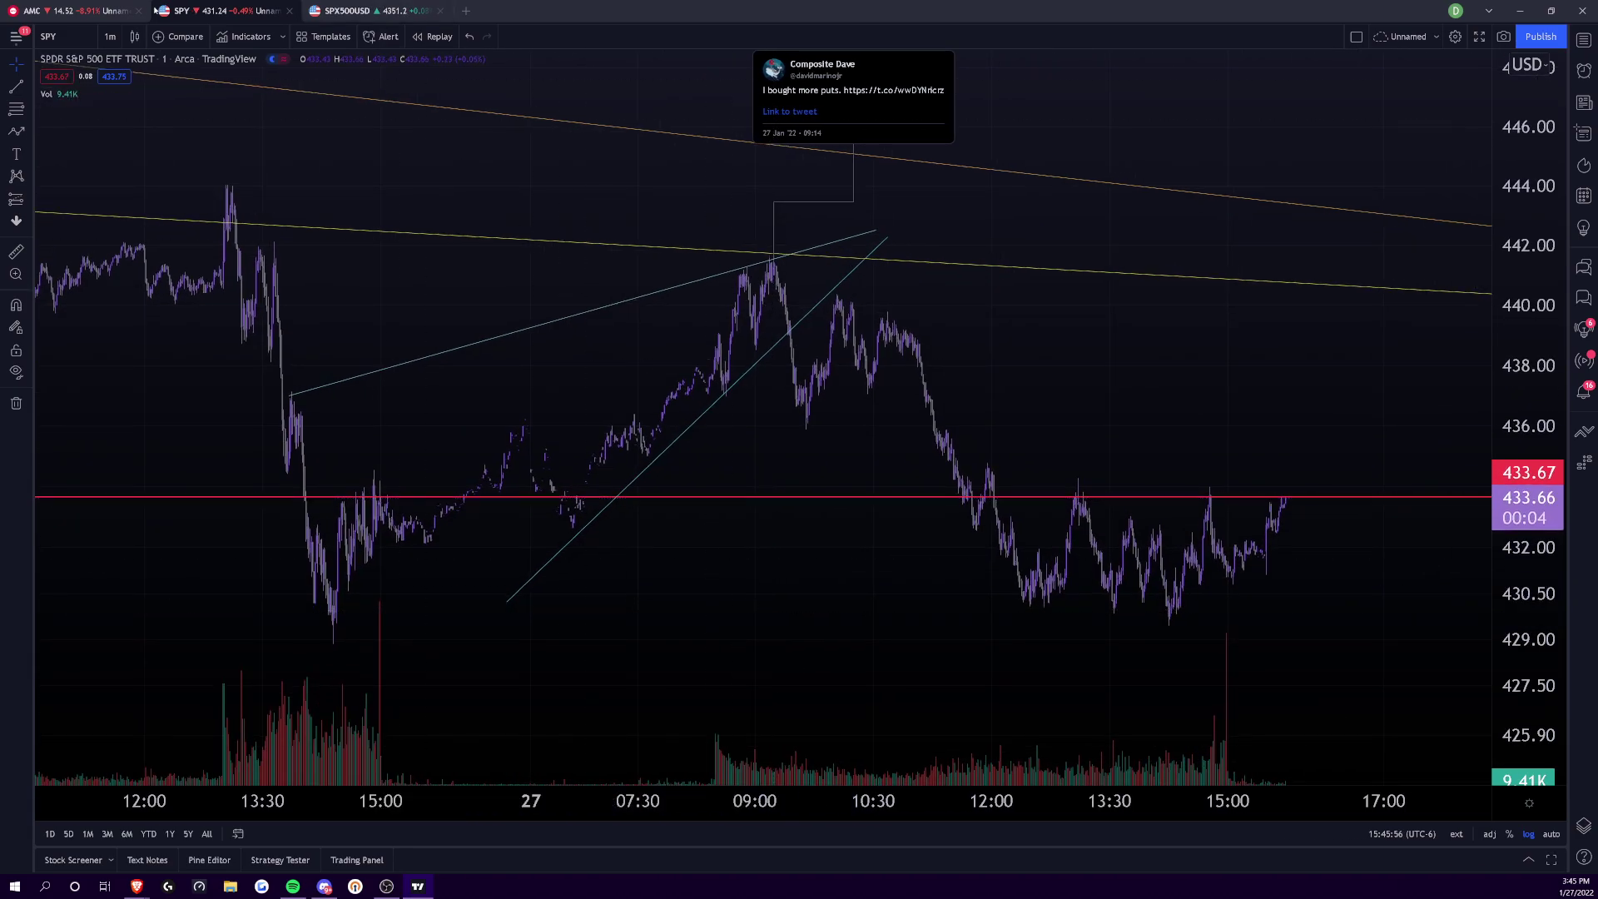
click(102, 8)
click(220, 10)
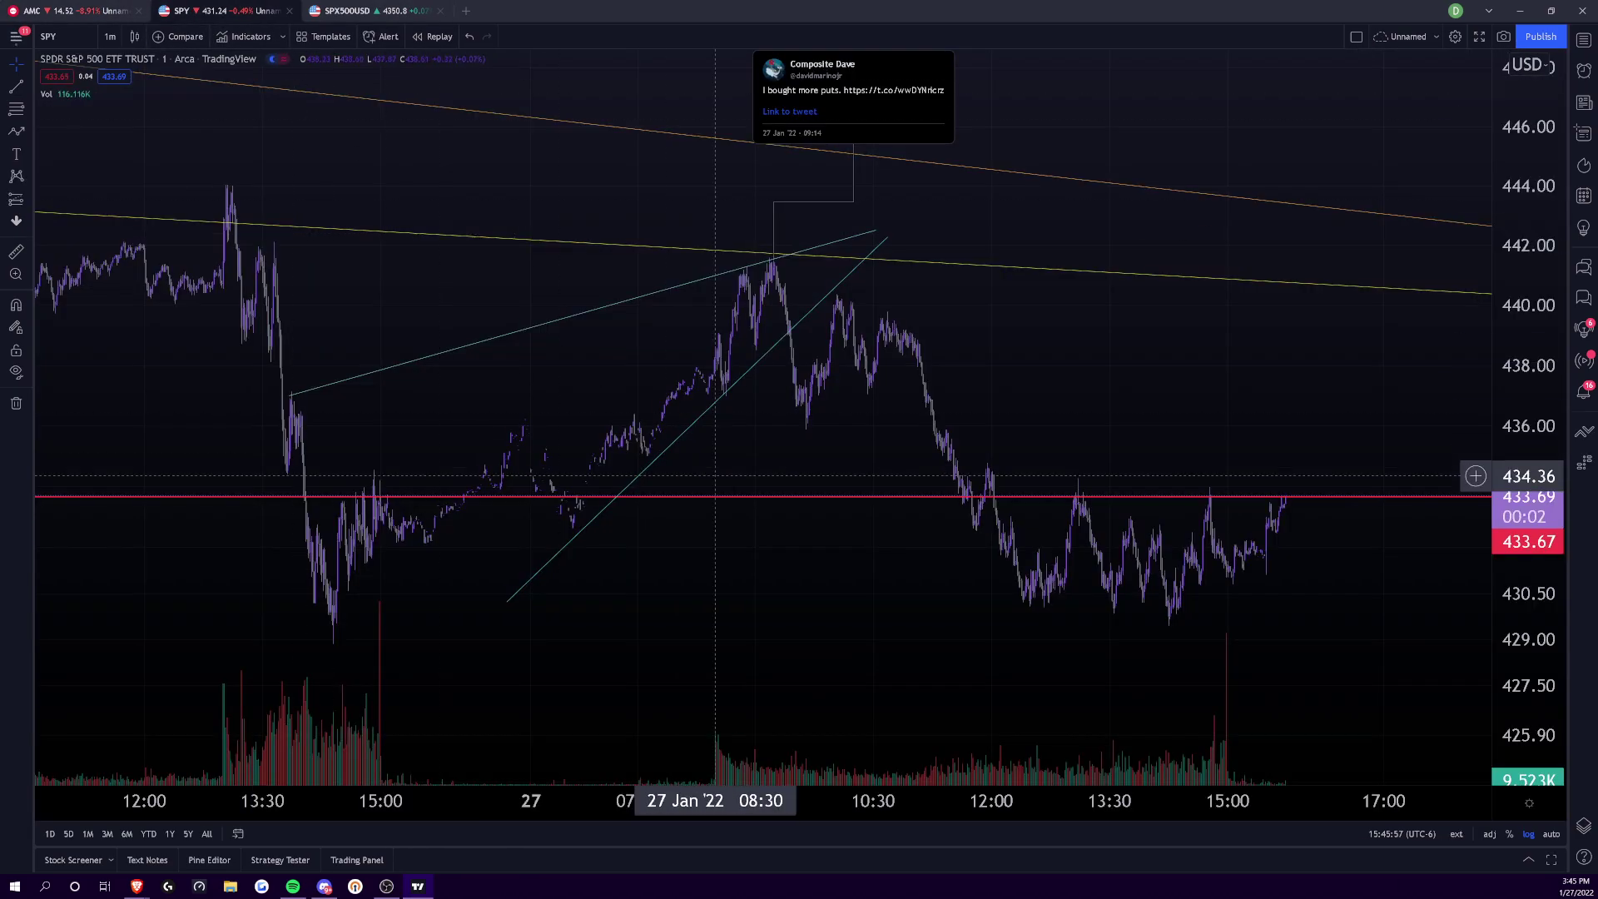
scroll(1063, 788, down, 6)
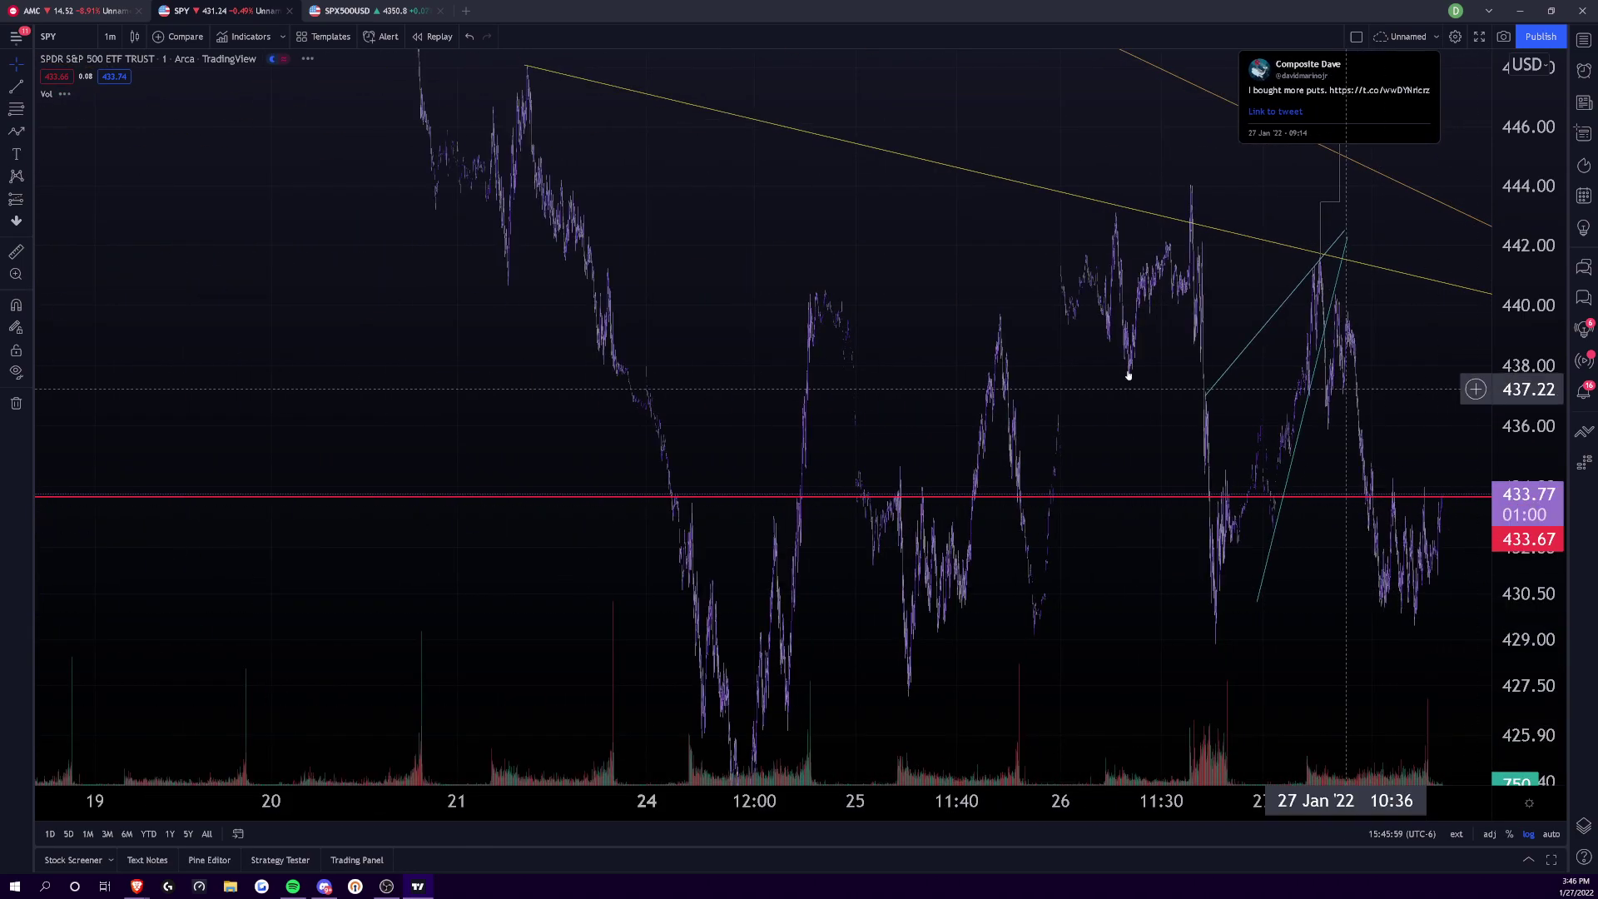
click(91, 10)
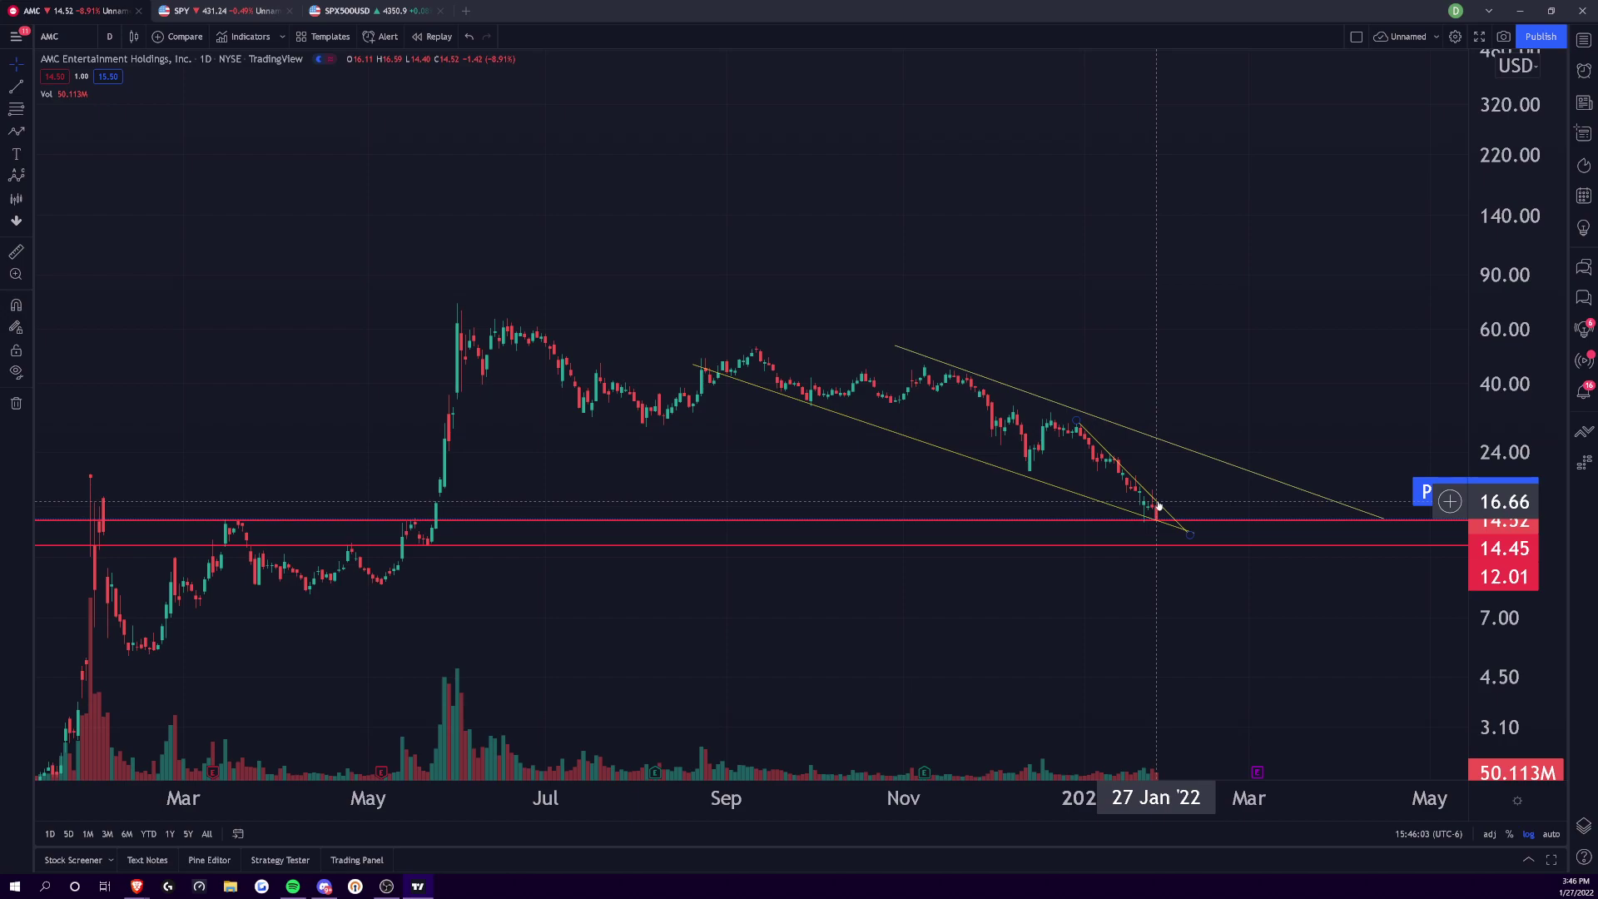
drag(1120, 800, 774, 800)
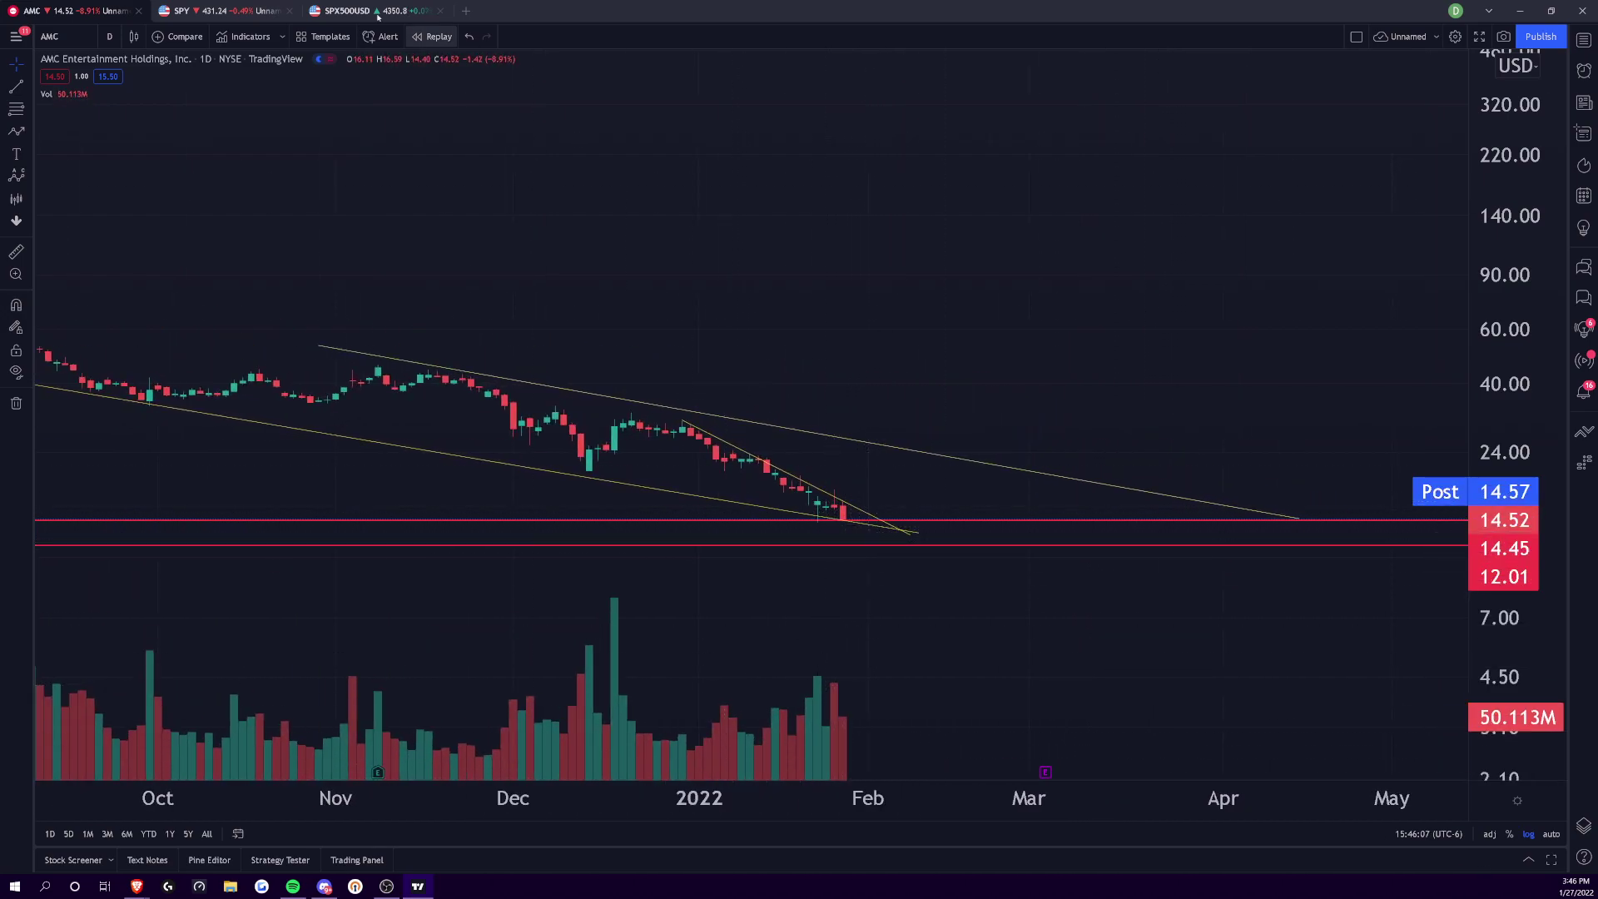
click(181, 10)
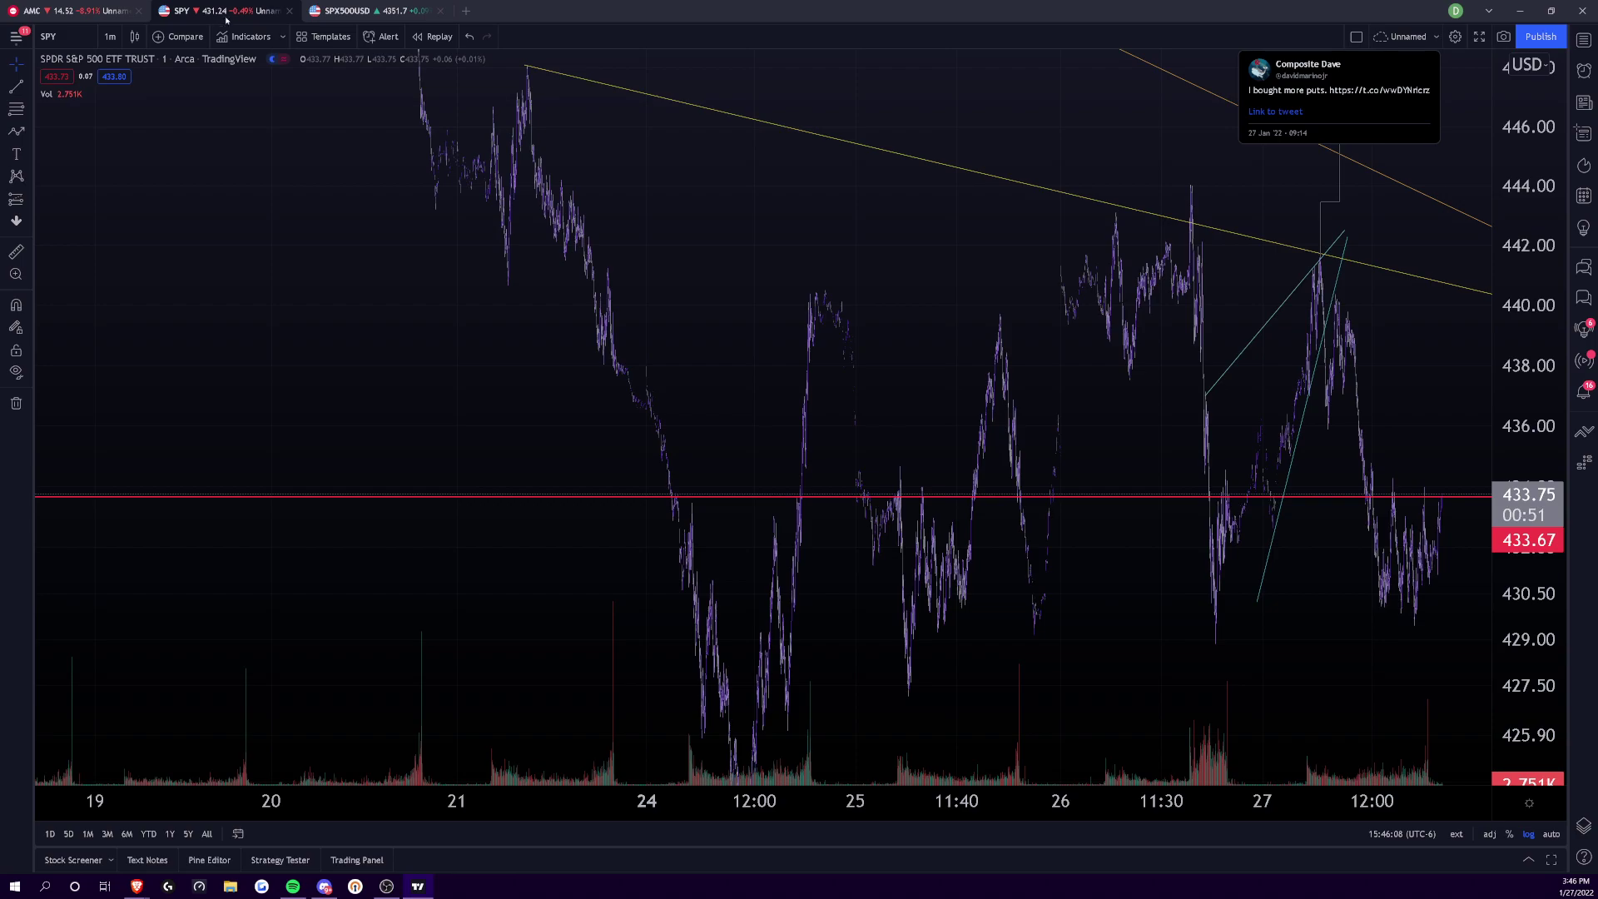
- Switch SPY to daily candles and zoom in on January
click(110, 36)
click(123, 531)
scroll(574, 773, up, 5)
drag(1041, 814, 39, 720)
drag(987, 806, 2, 634)
drag(341, 632, 1124, 566)
drag(1062, 799, 255, 692)
drag(374, 627, 1095, 560)
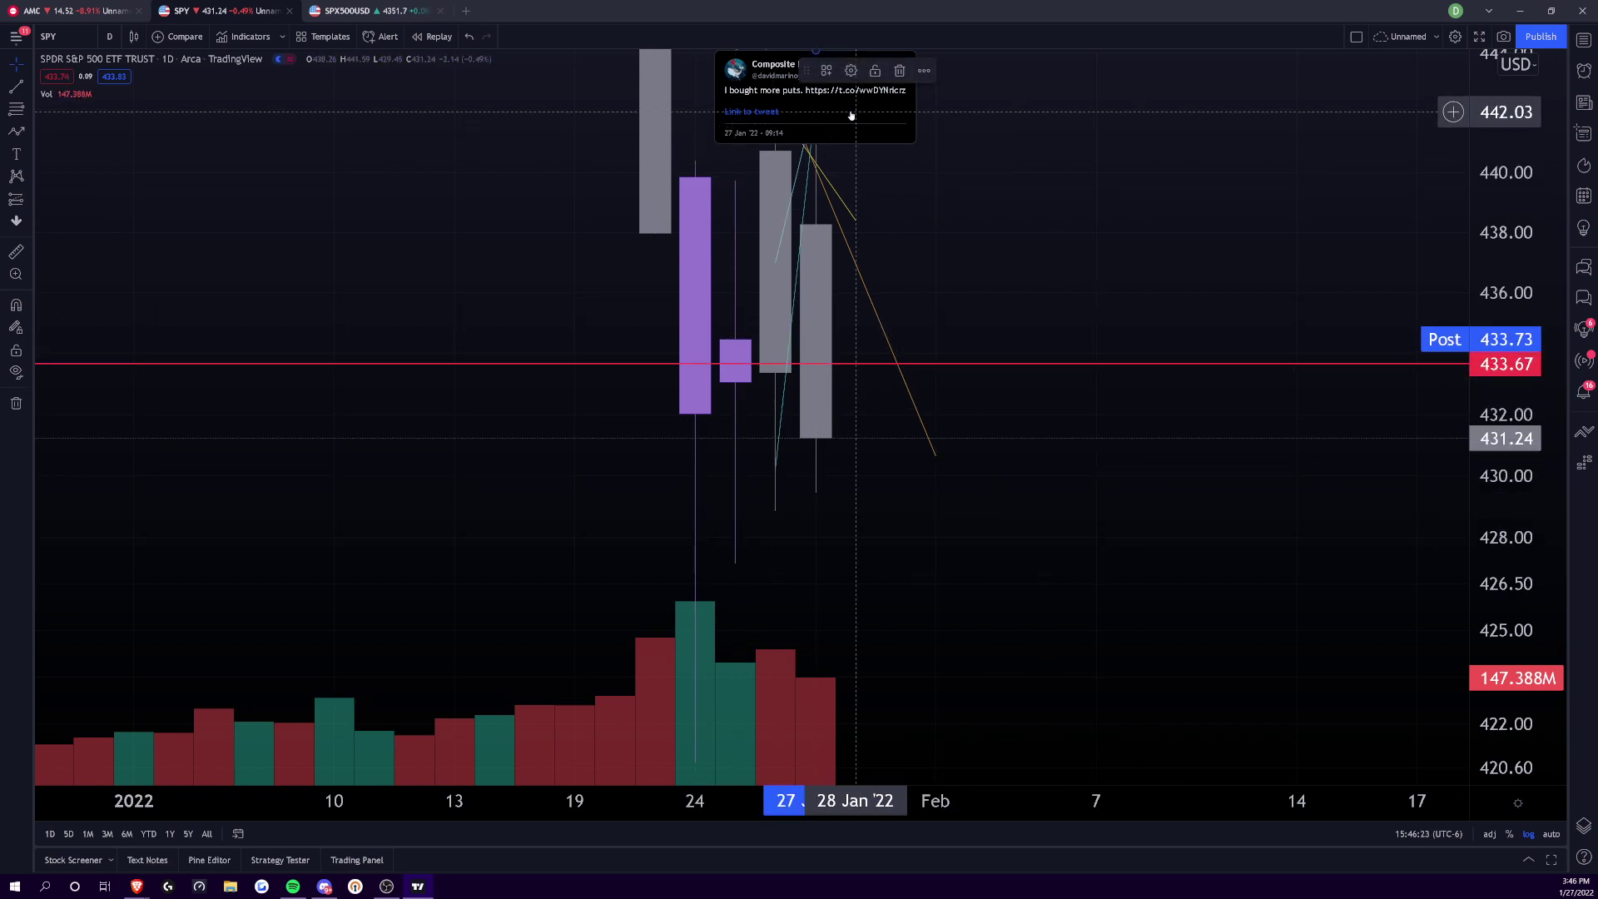
- Delete the tweet note, the cyan trend line and the short yellow line
key(Delete)
drag(1527, 262, 1453, 610)
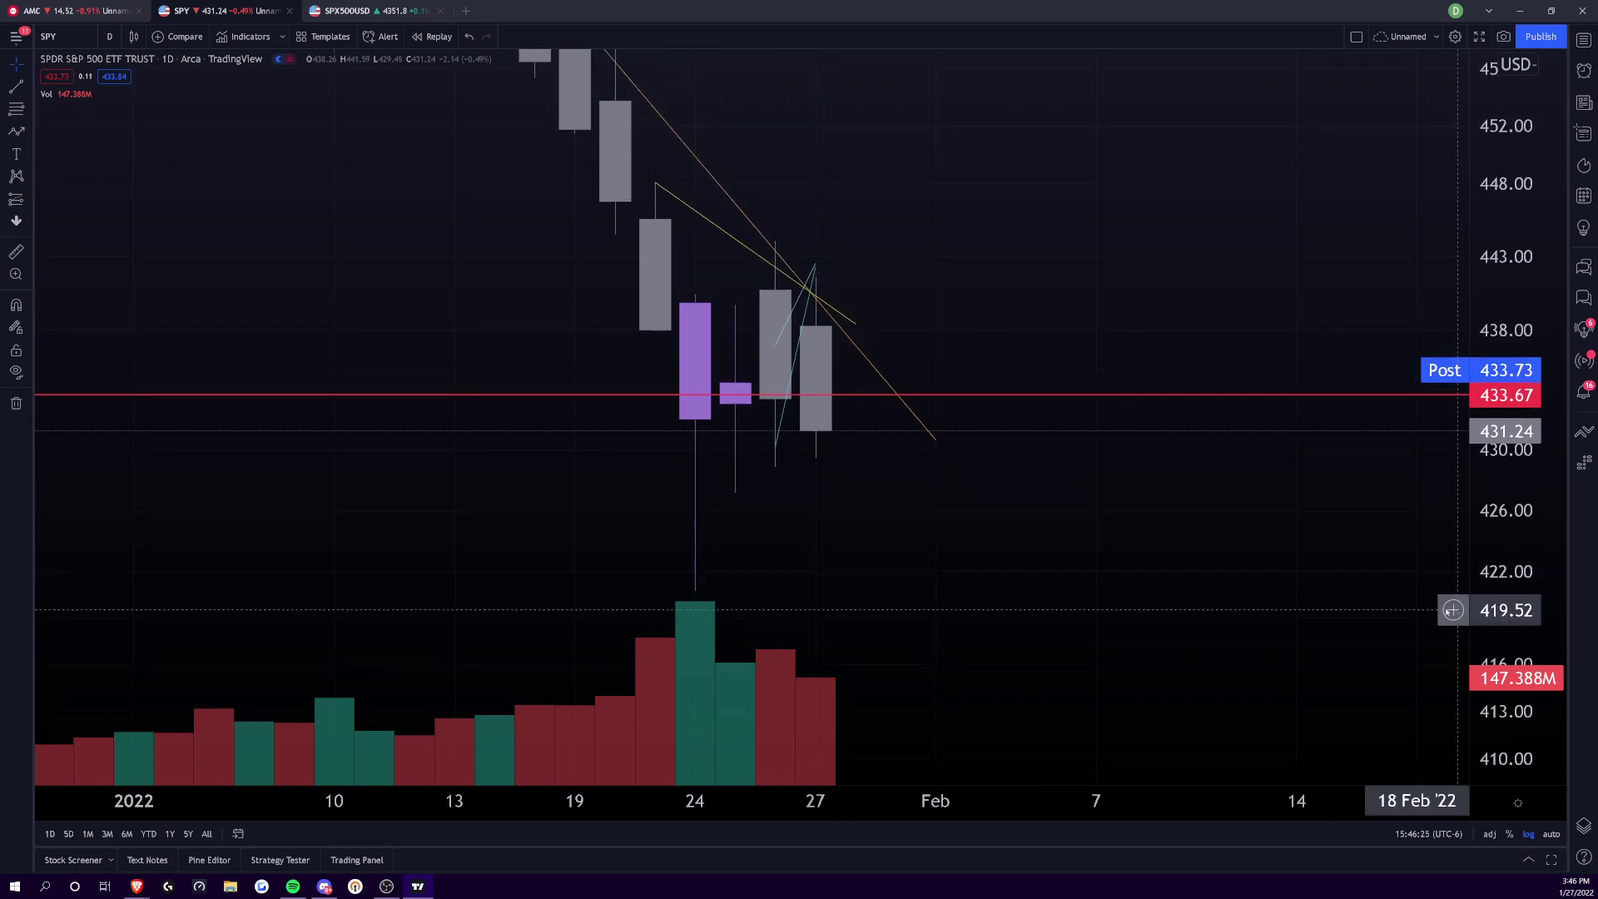
click(813, 277)
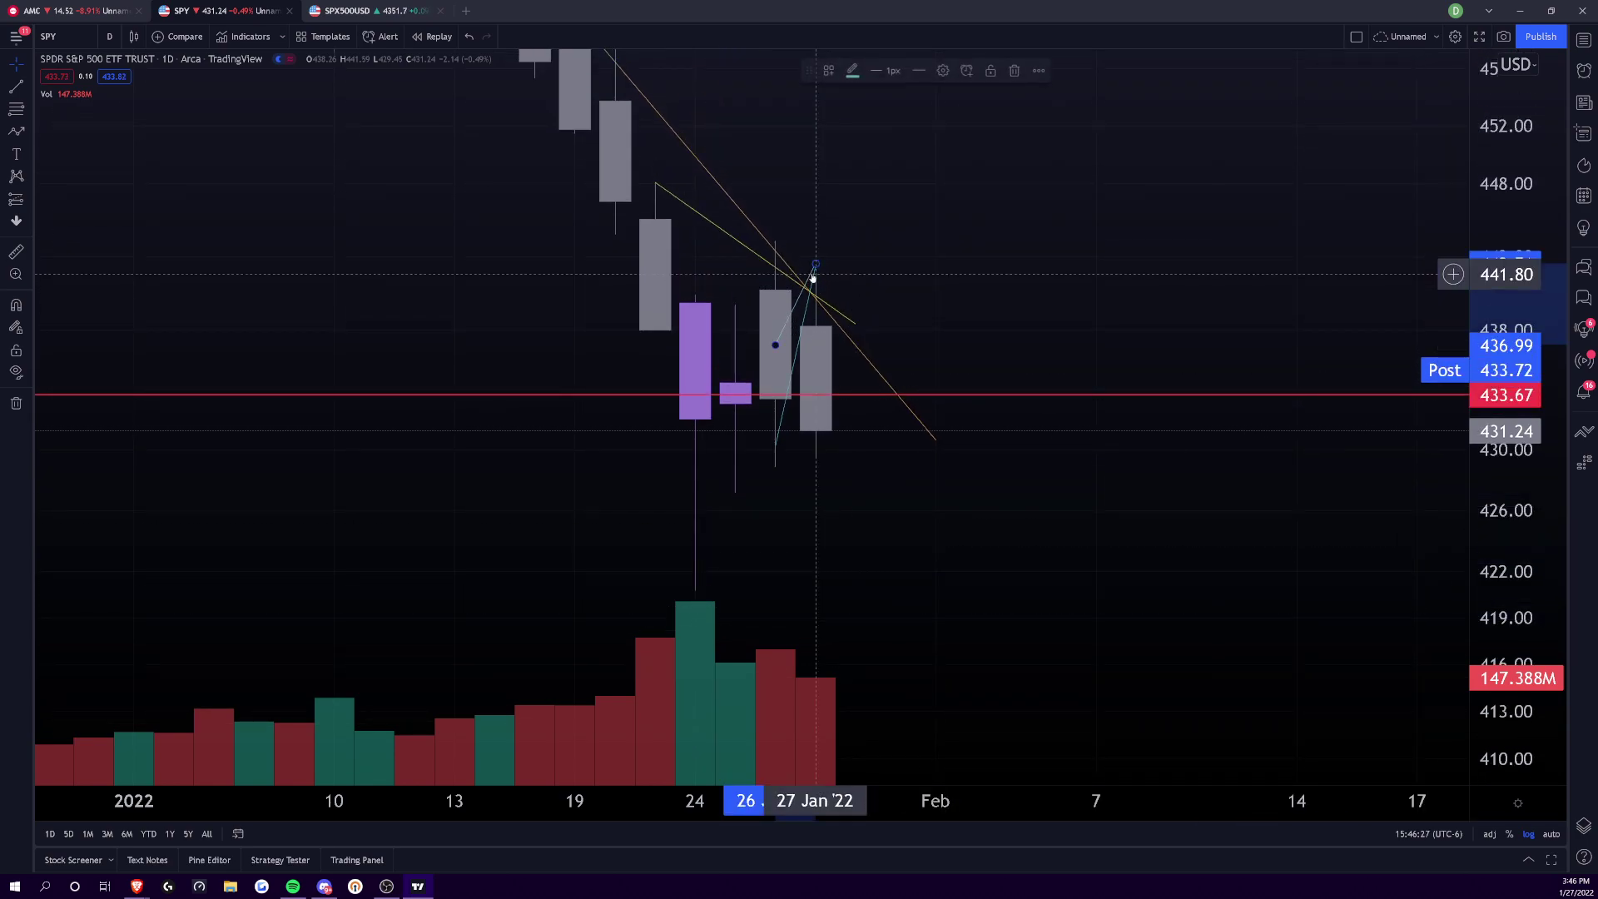
key(Delete)
click(806, 287)
key(Delete)
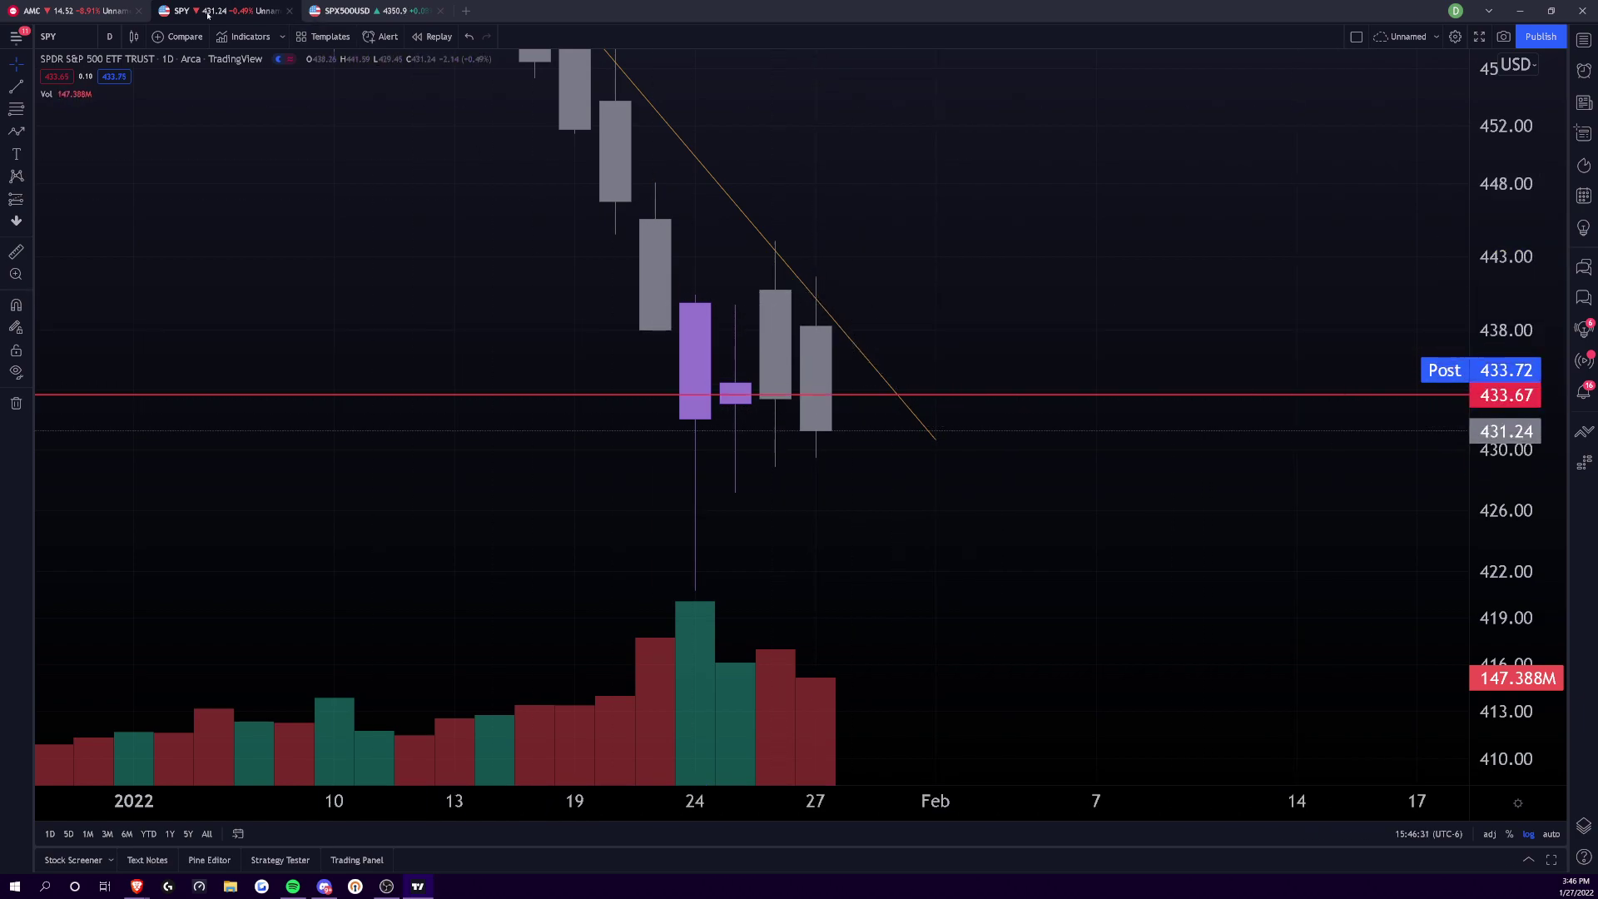
- Switch SPY to 5-minute candles and zoom in on the latest bars
click(111, 37)
click(123, 223)
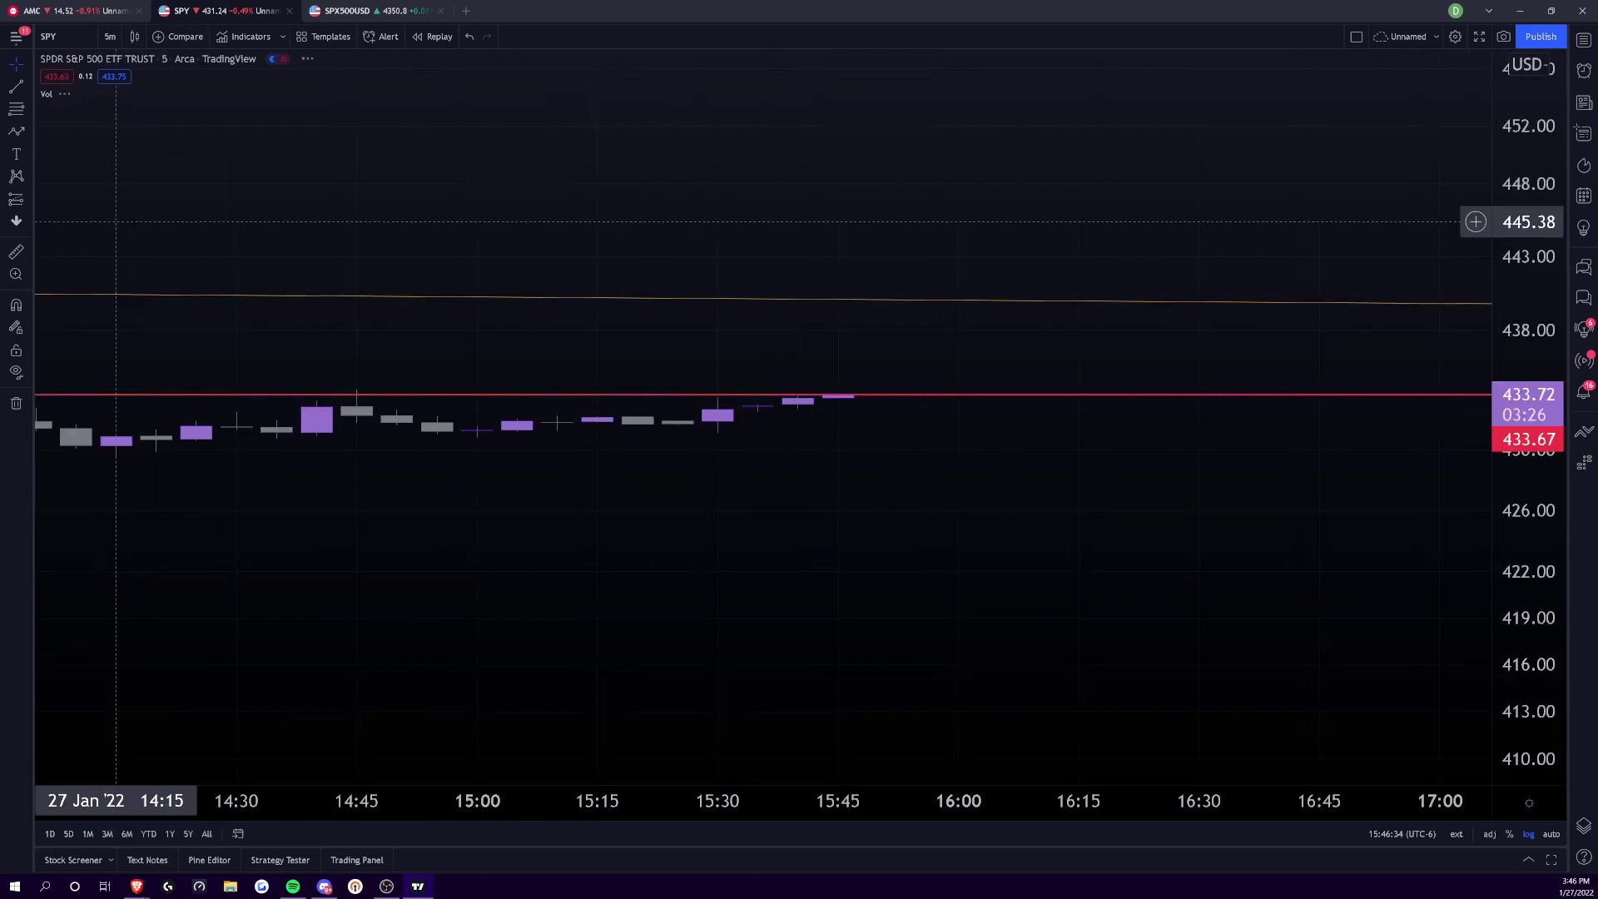
scroll(1062, 739, down, 2)
scroll(1062, 738, down, 3)
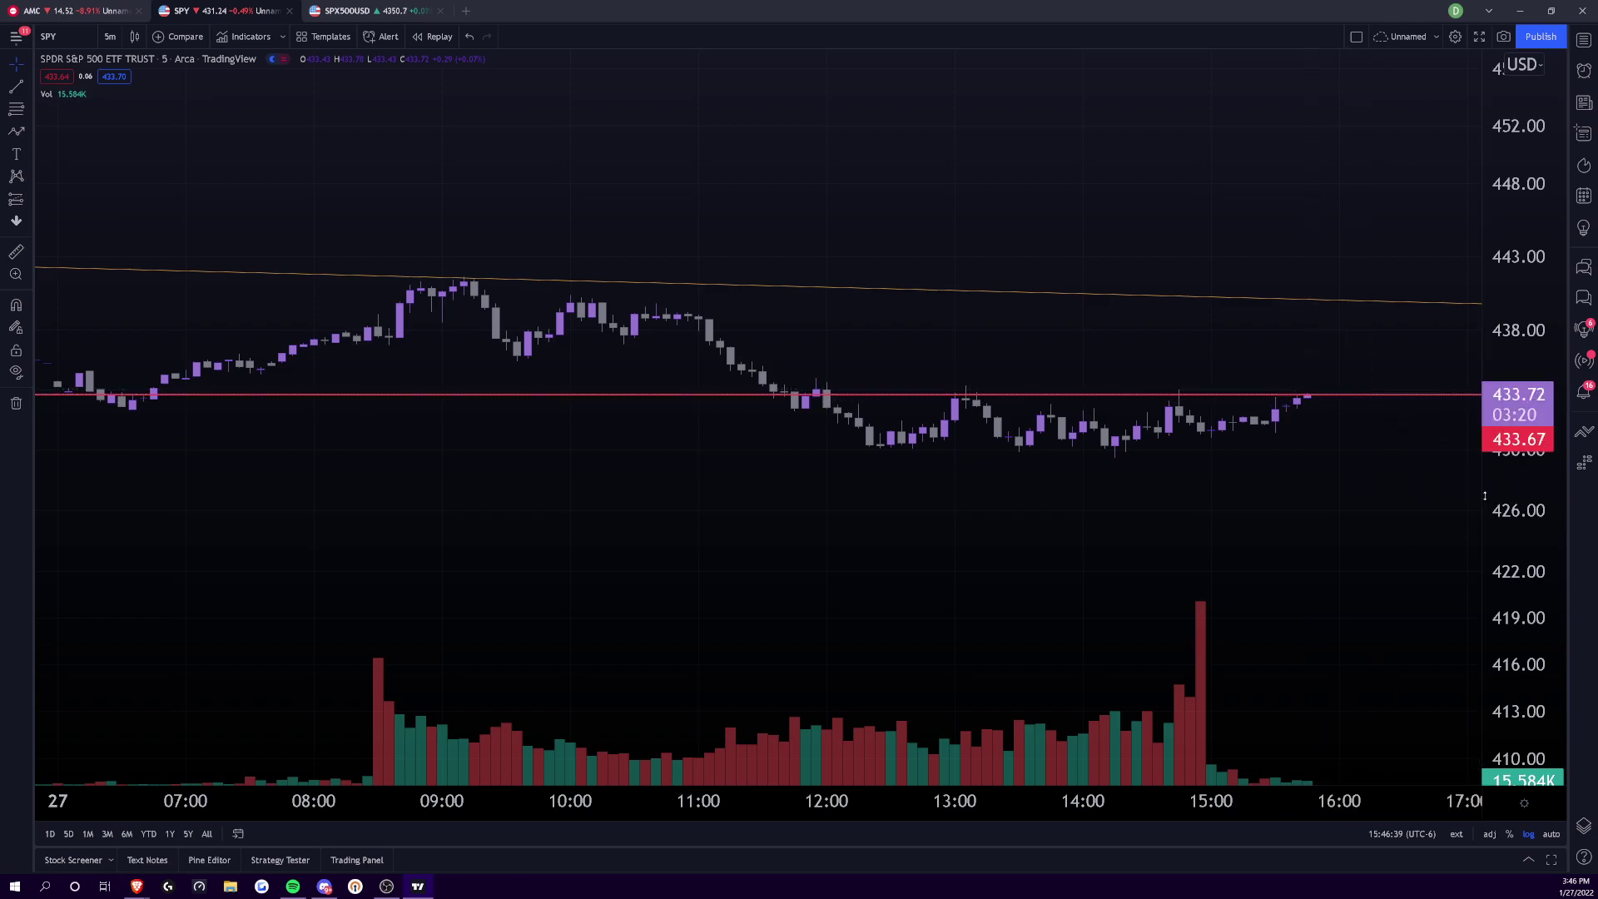
scroll(1207, 392, down, 6)
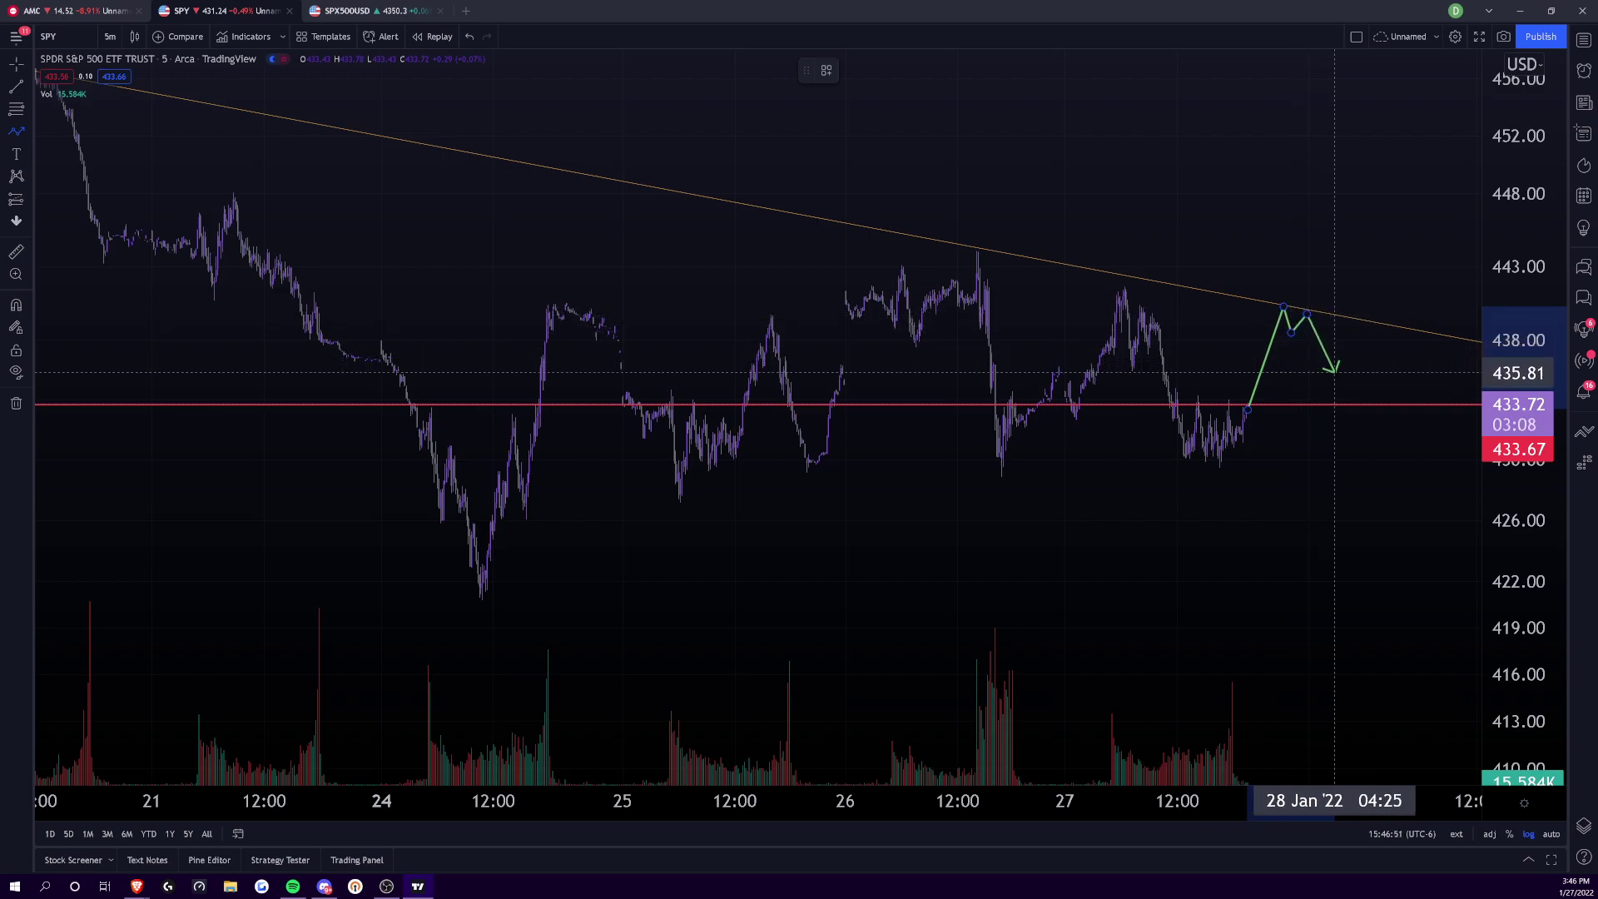
- Draw a green path arrow rising to the downtrend line near 440, then dropping; extend that line's right end
double_click(1341, 381)
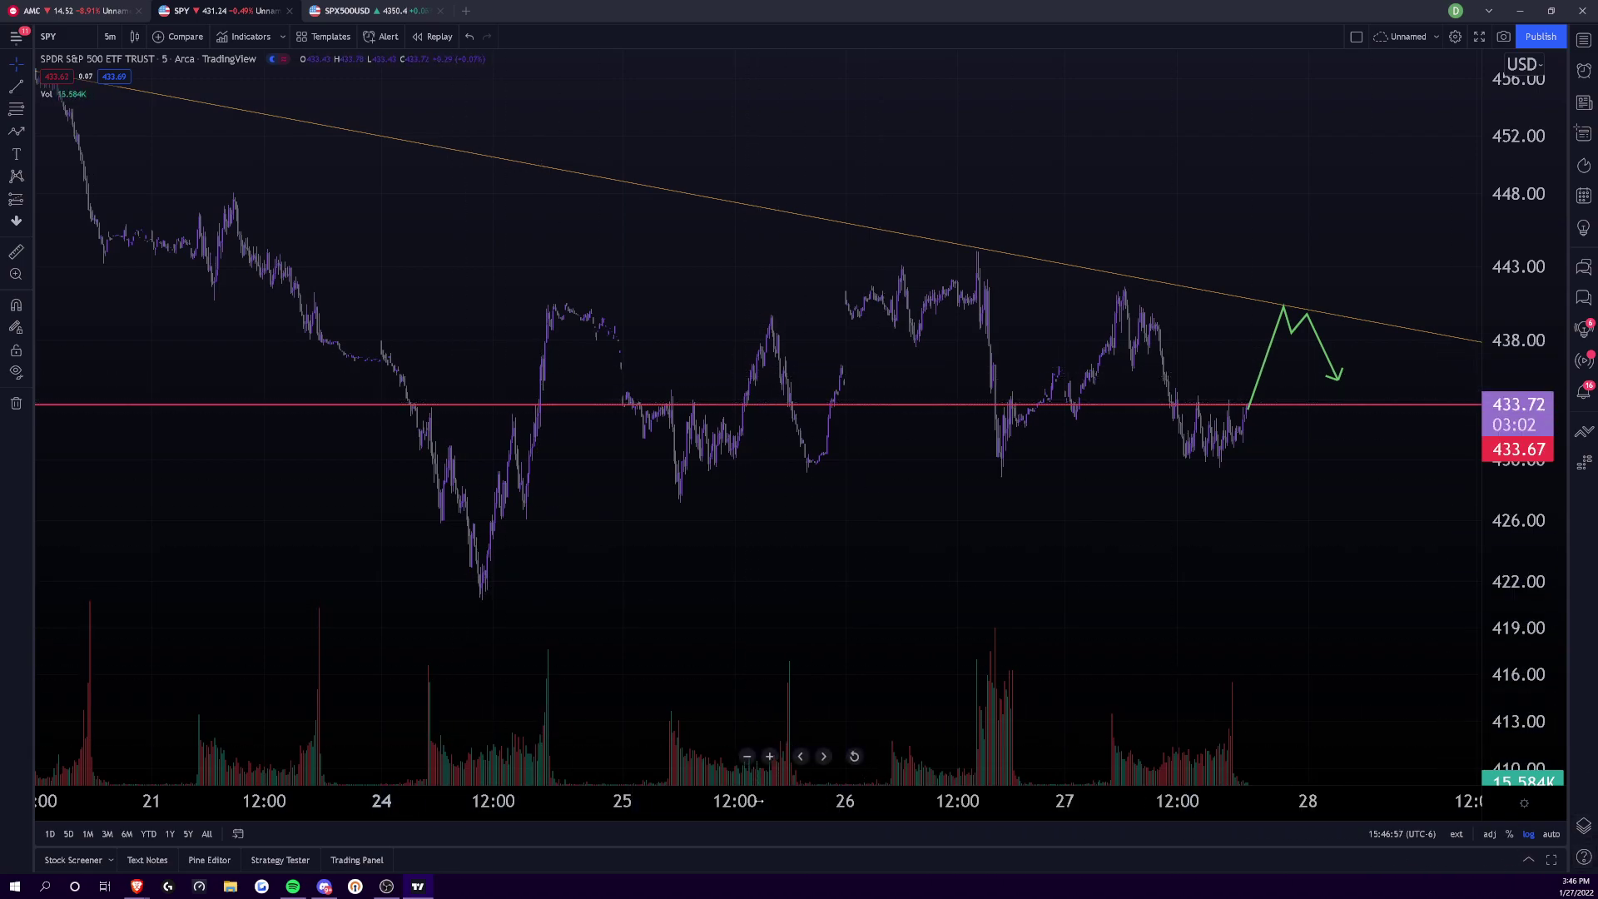
scroll(1207, 737, down, 5)
scroll(1208, 736, down, 3)
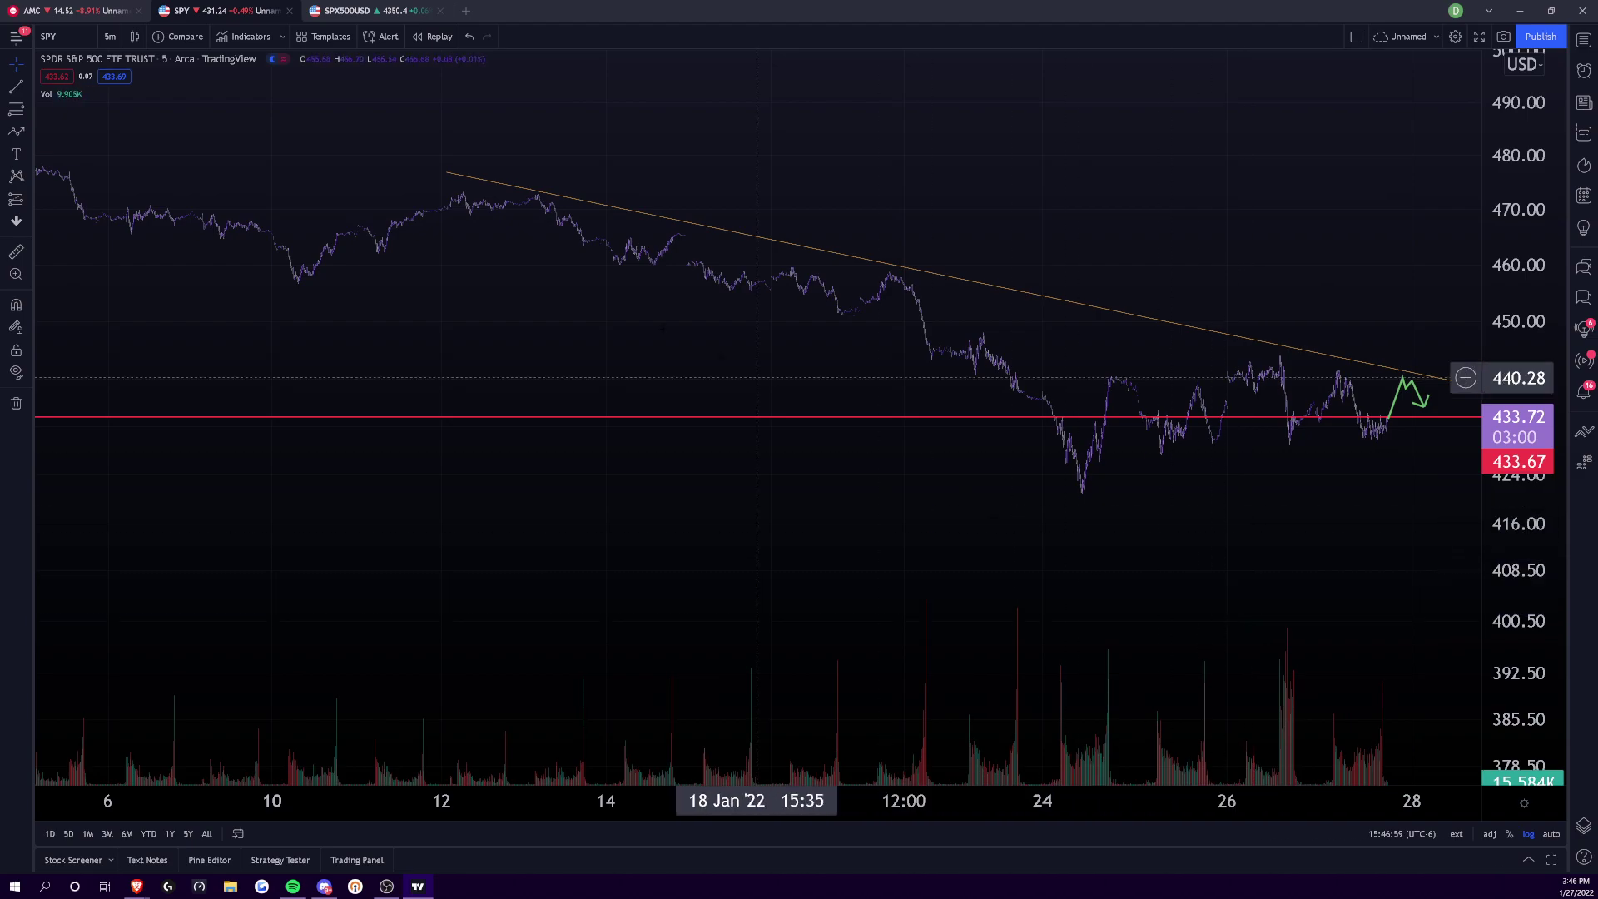
drag(1051, 542, 650, 499)
drag(1313, 392, 1318, 397)
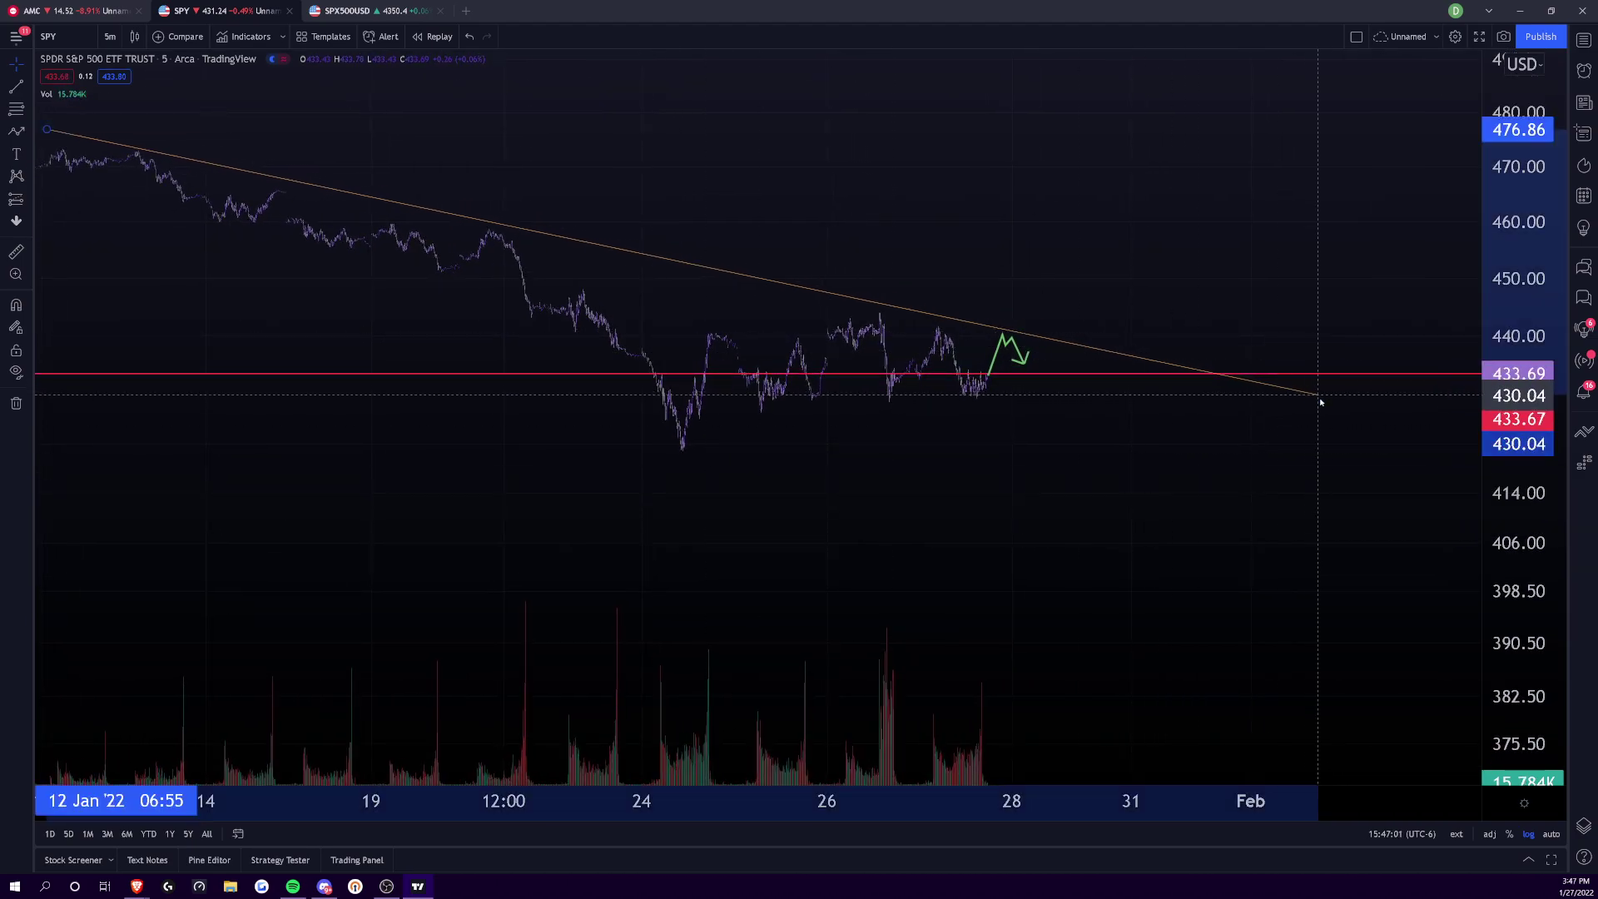
- Return to the AMC daily chart and pan to earlier months
click(79, 10)
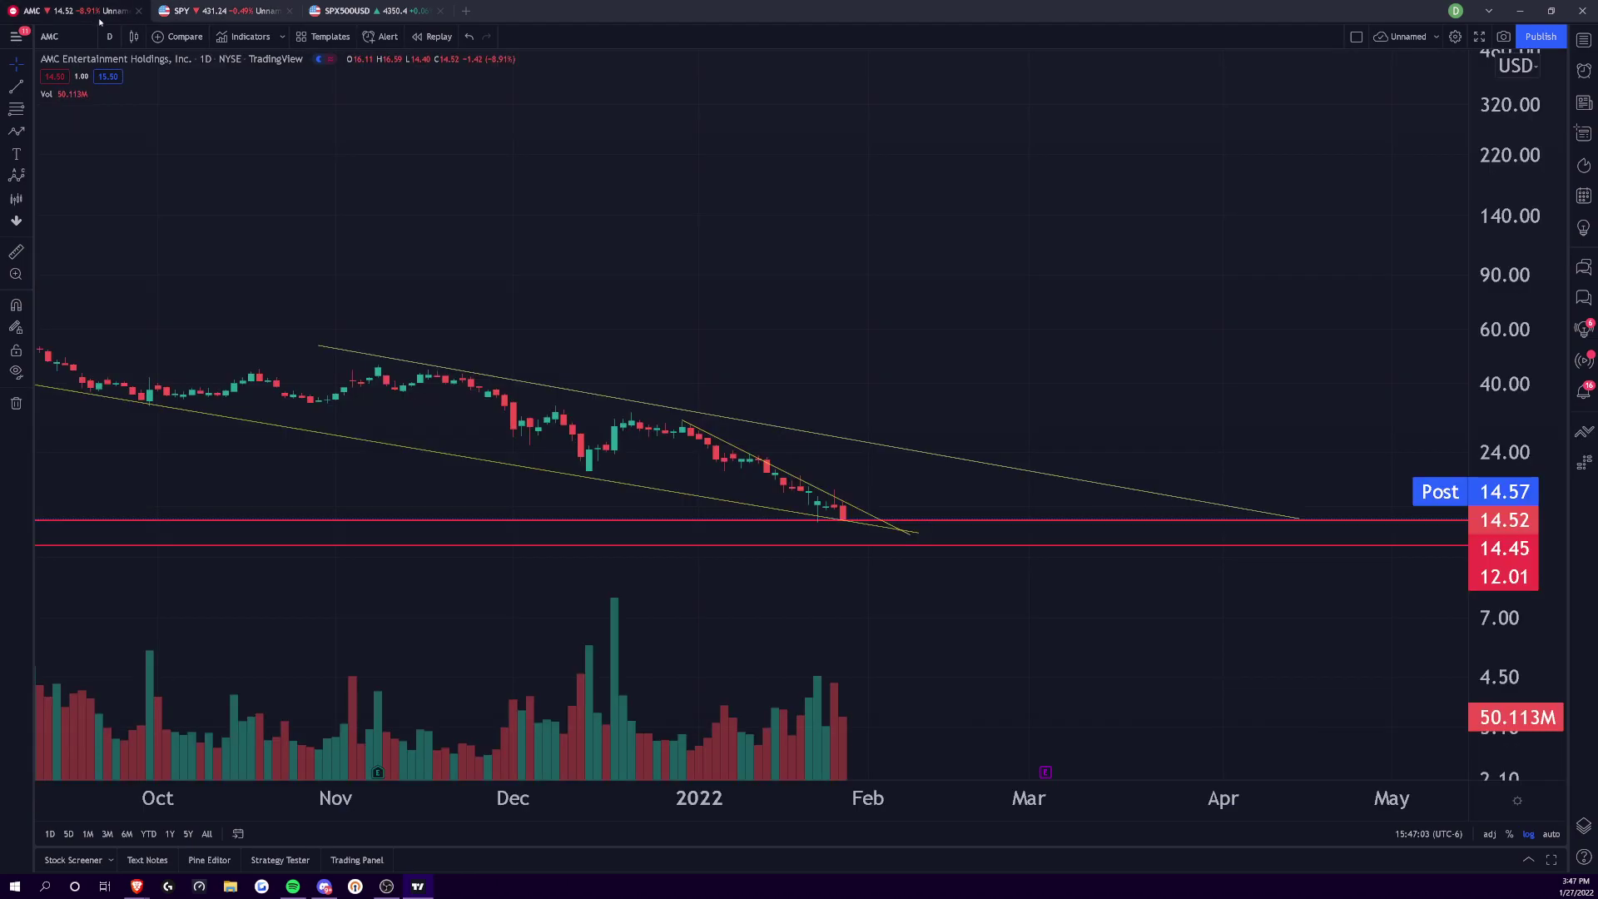
scroll(1124, 706, down, 5)
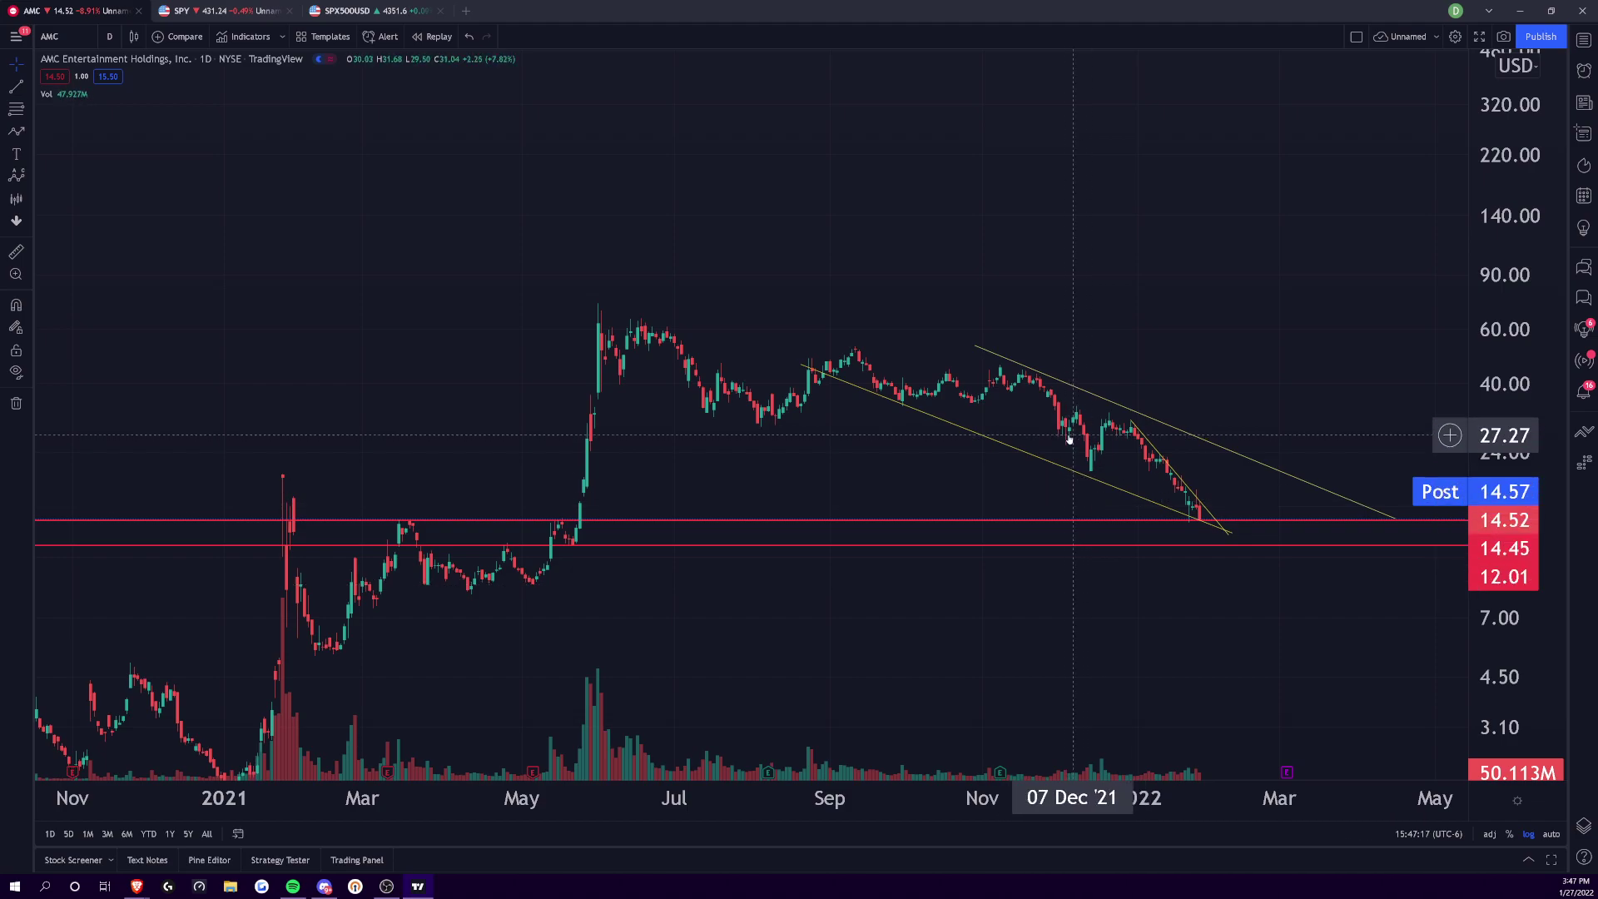
scroll(782, 710, up, 5)
drag(795, 700, 987, 690)
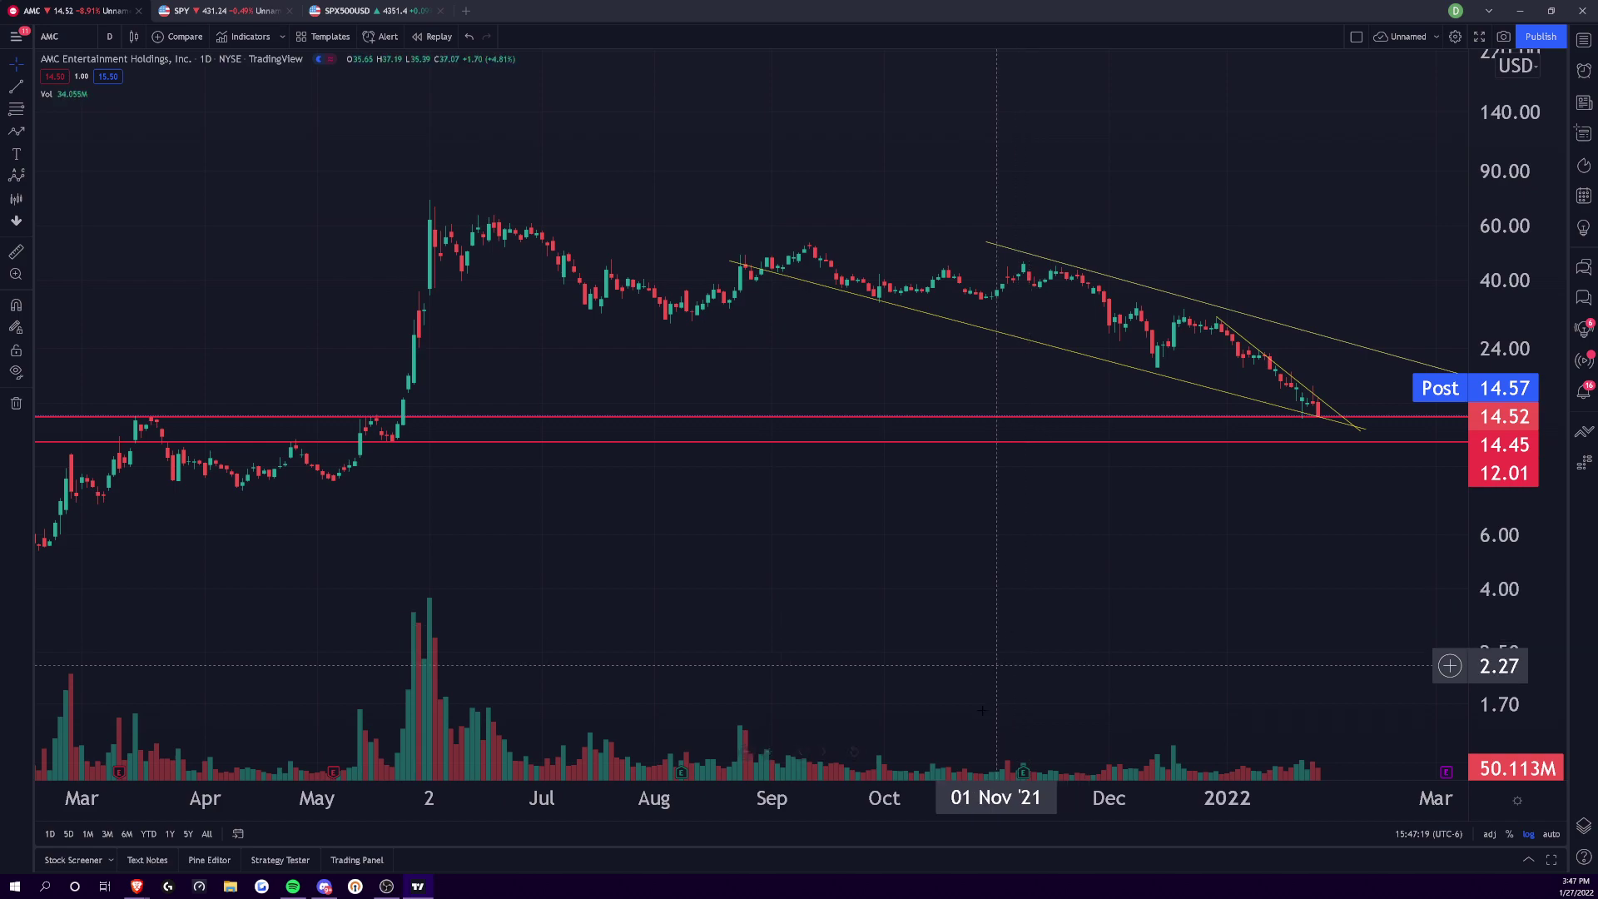
- Delete the lower channel, short yellow and long upper trend lines
key(Delete)
click(1287, 369)
key(Delete)
click(1303, 331)
key(Delete)
- Zoom out to 2020 and rescale the AMC price axis
scroll(1274, 754, down, 5)
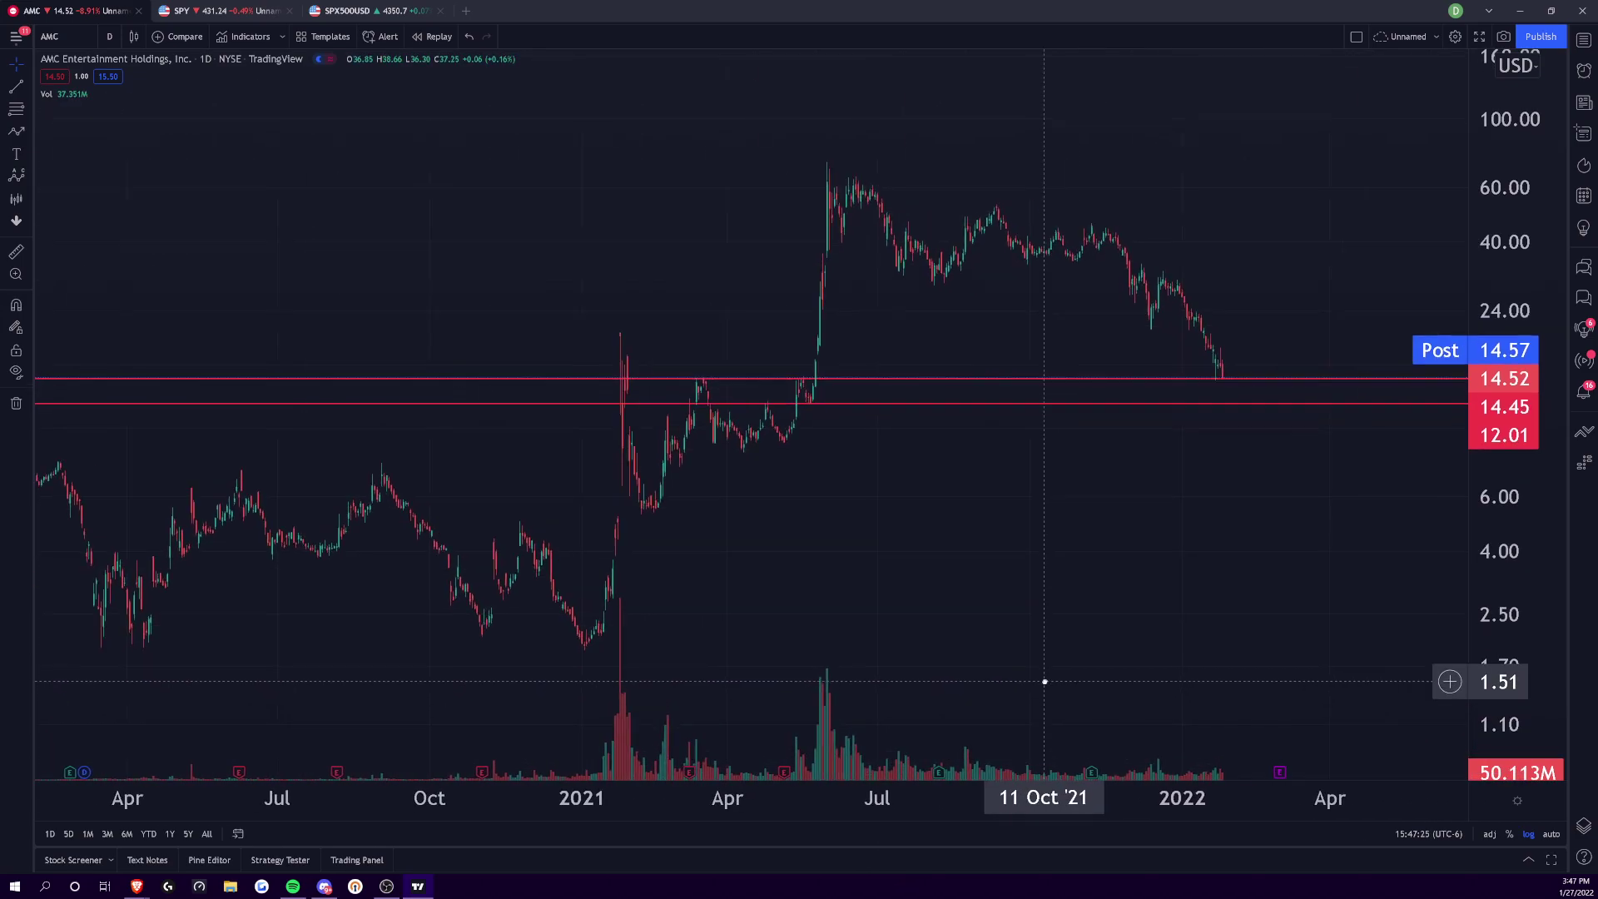
drag(1001, 549, 1036, 519)
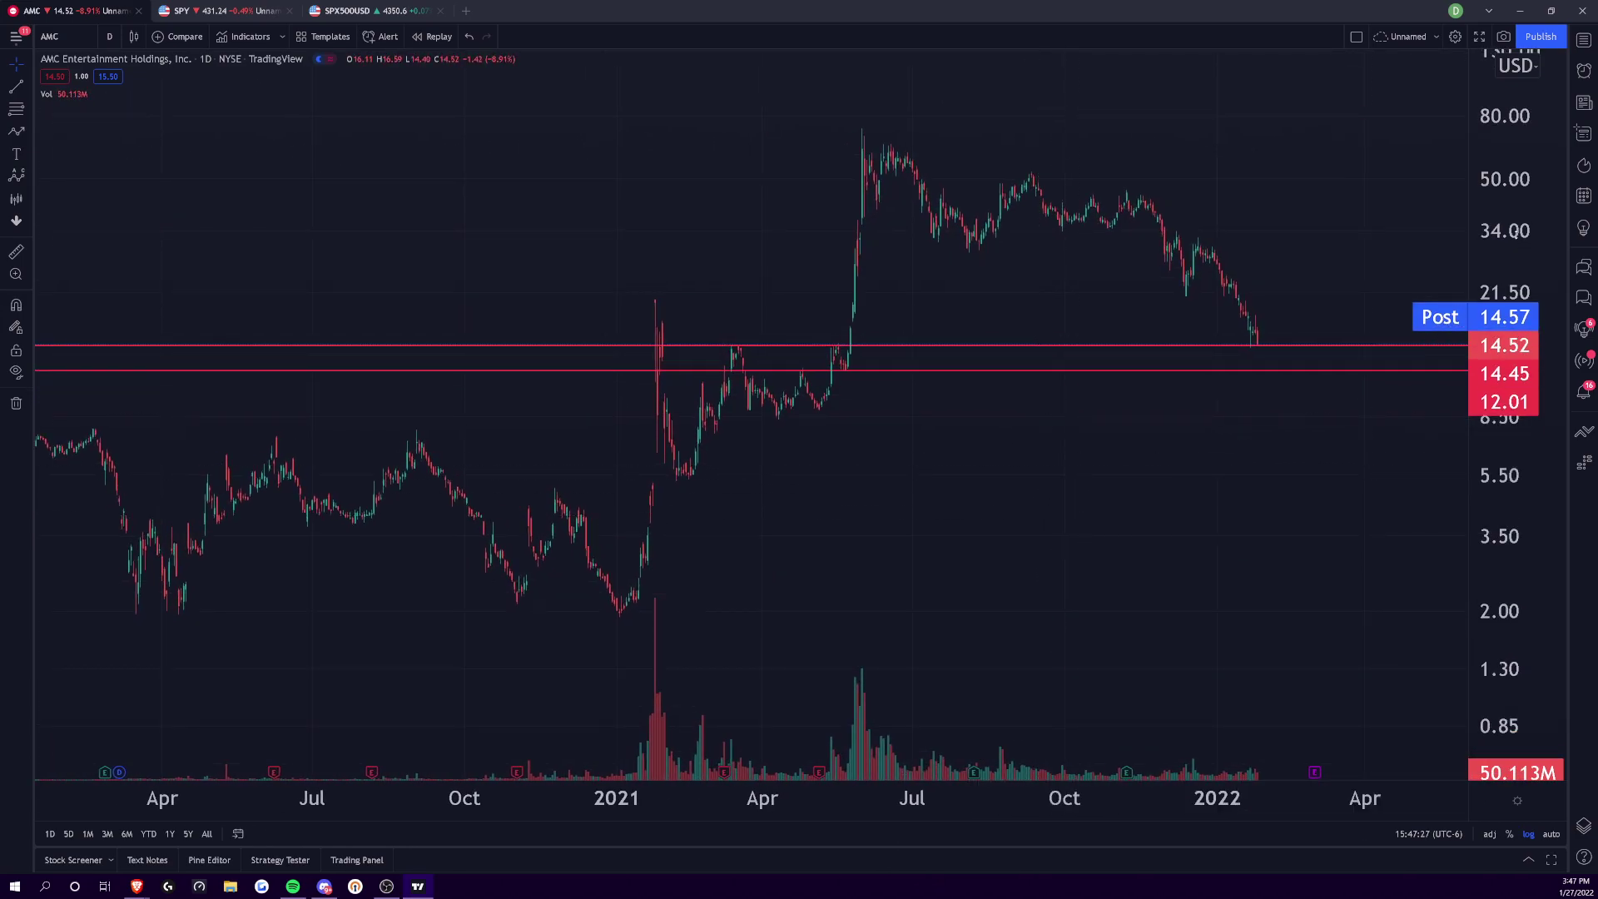
drag(1505, 366, 1505, 546)
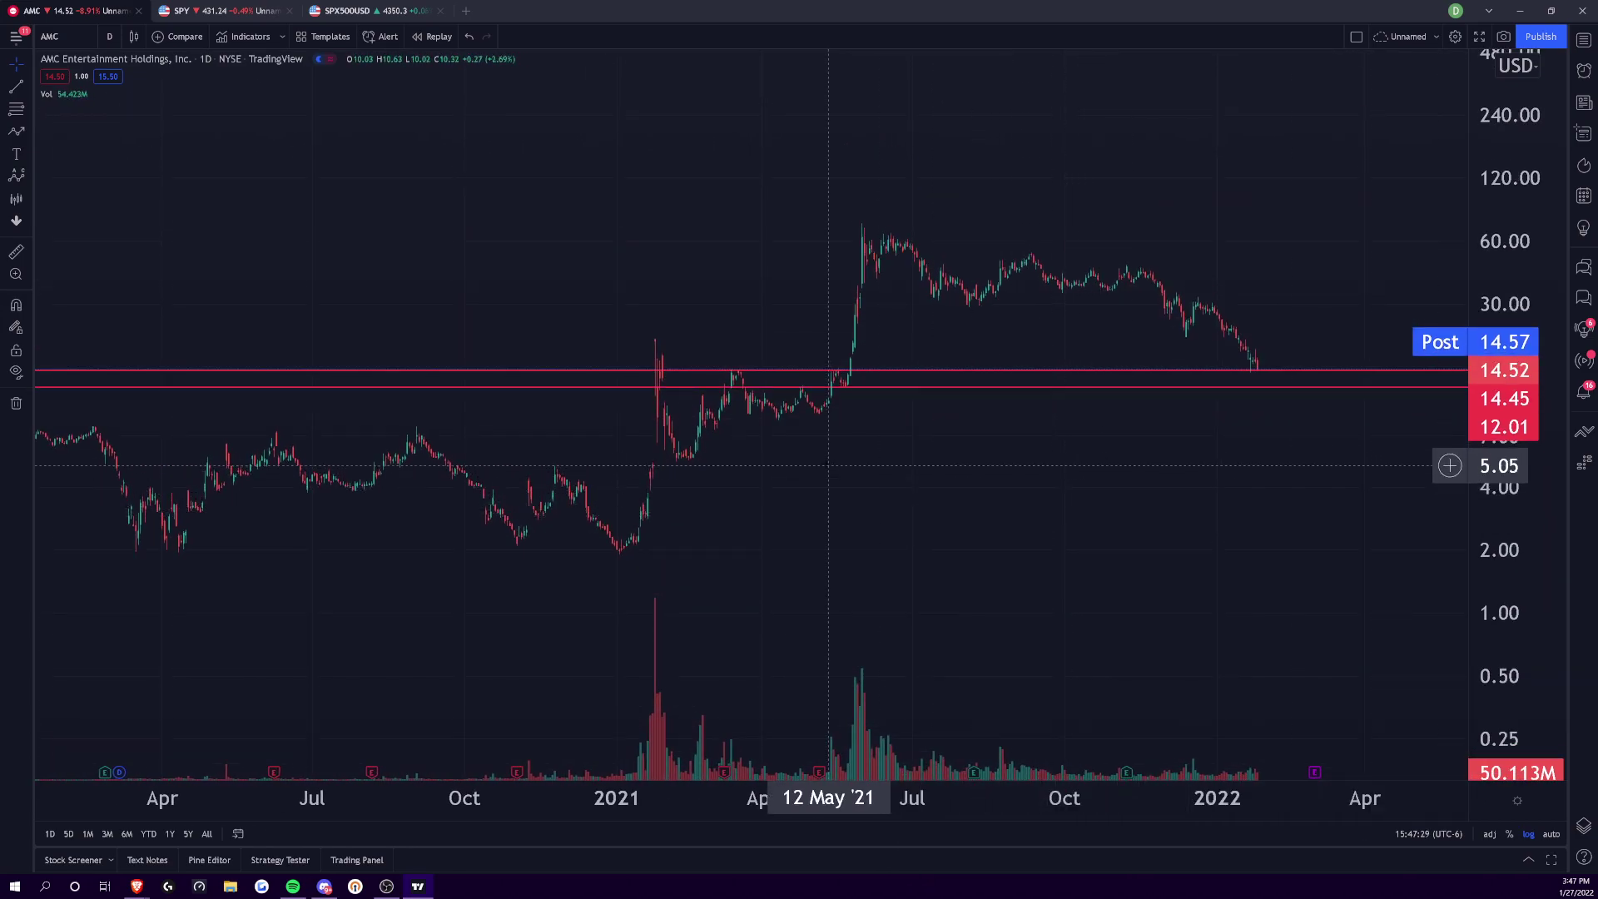
drag(1515, 608, 1518, 422)
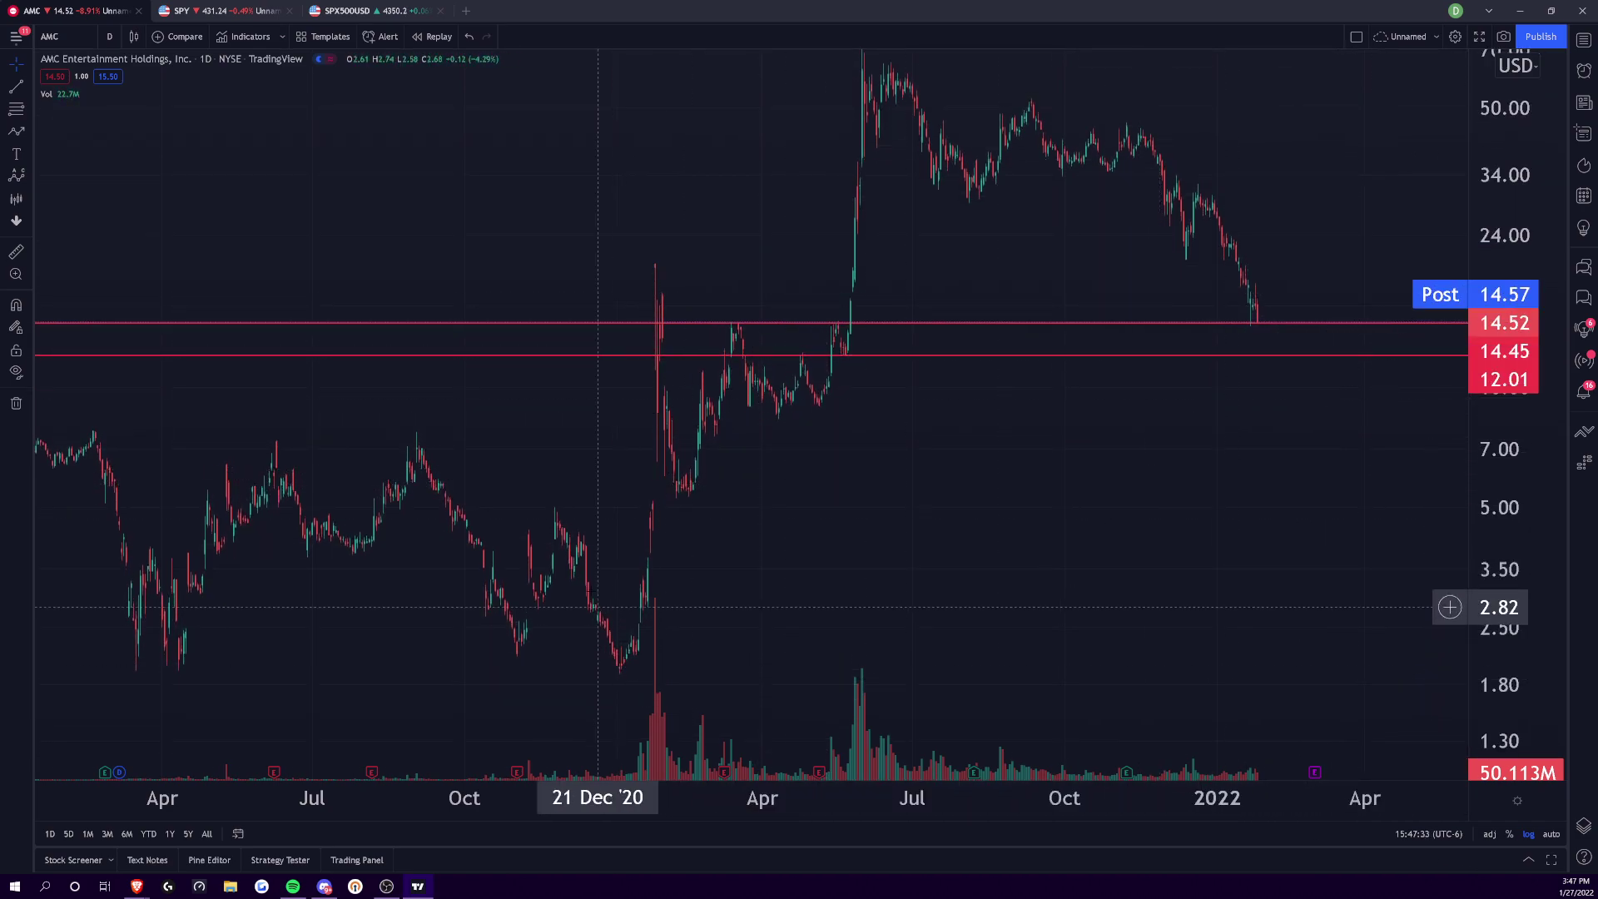
key(alt+t)
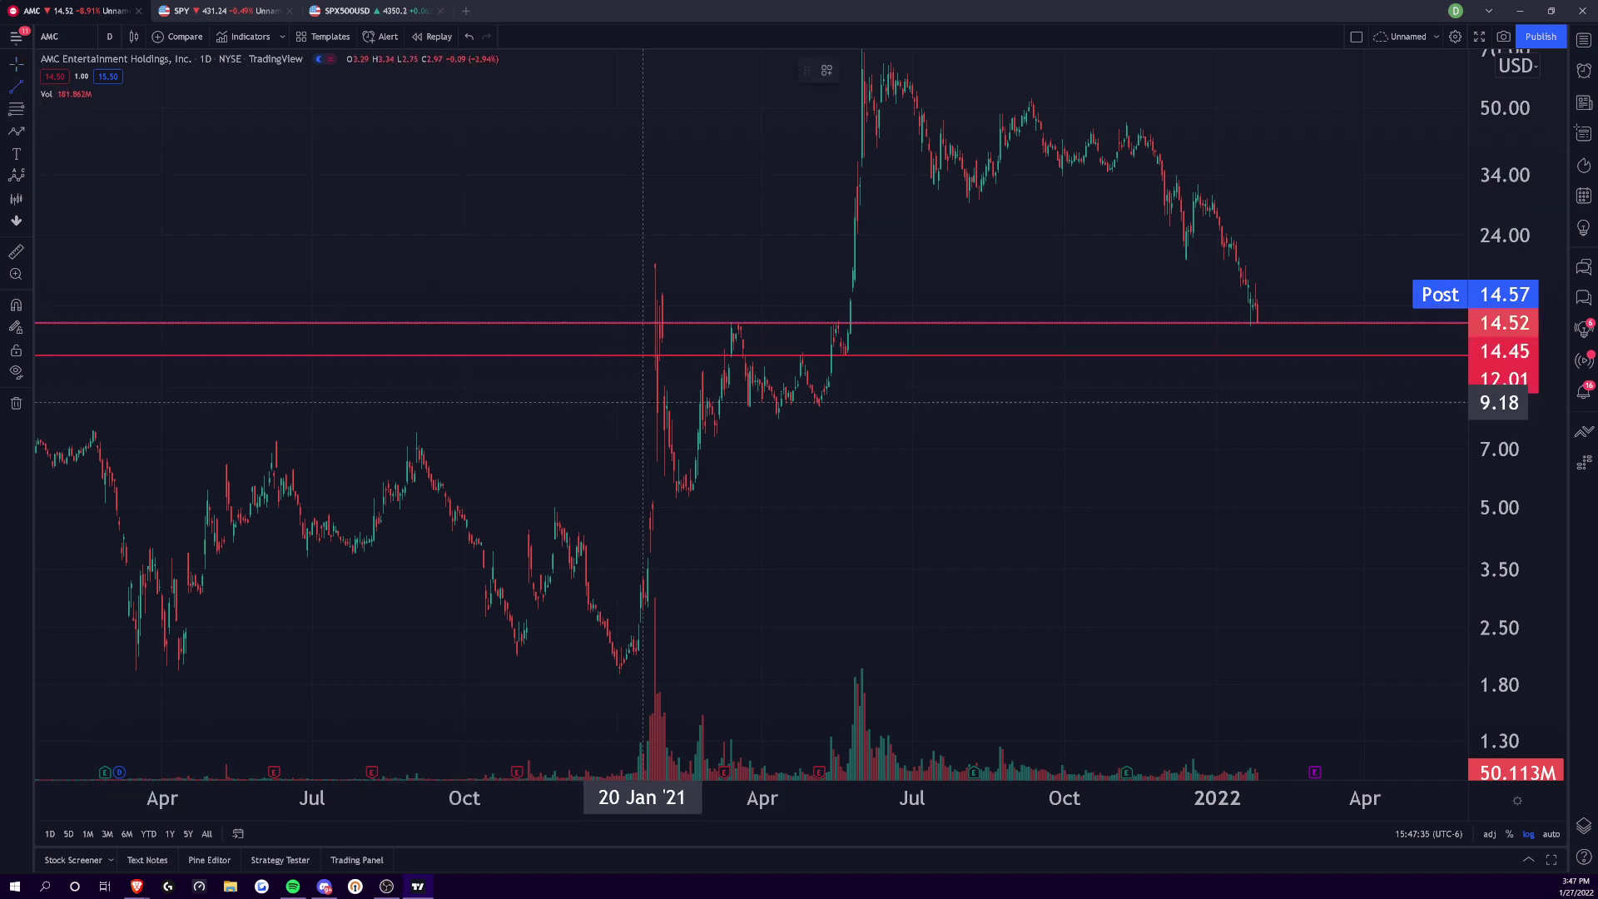
- Draw a trend line from the February 2021 low onto the latest candles
click(700, 437)
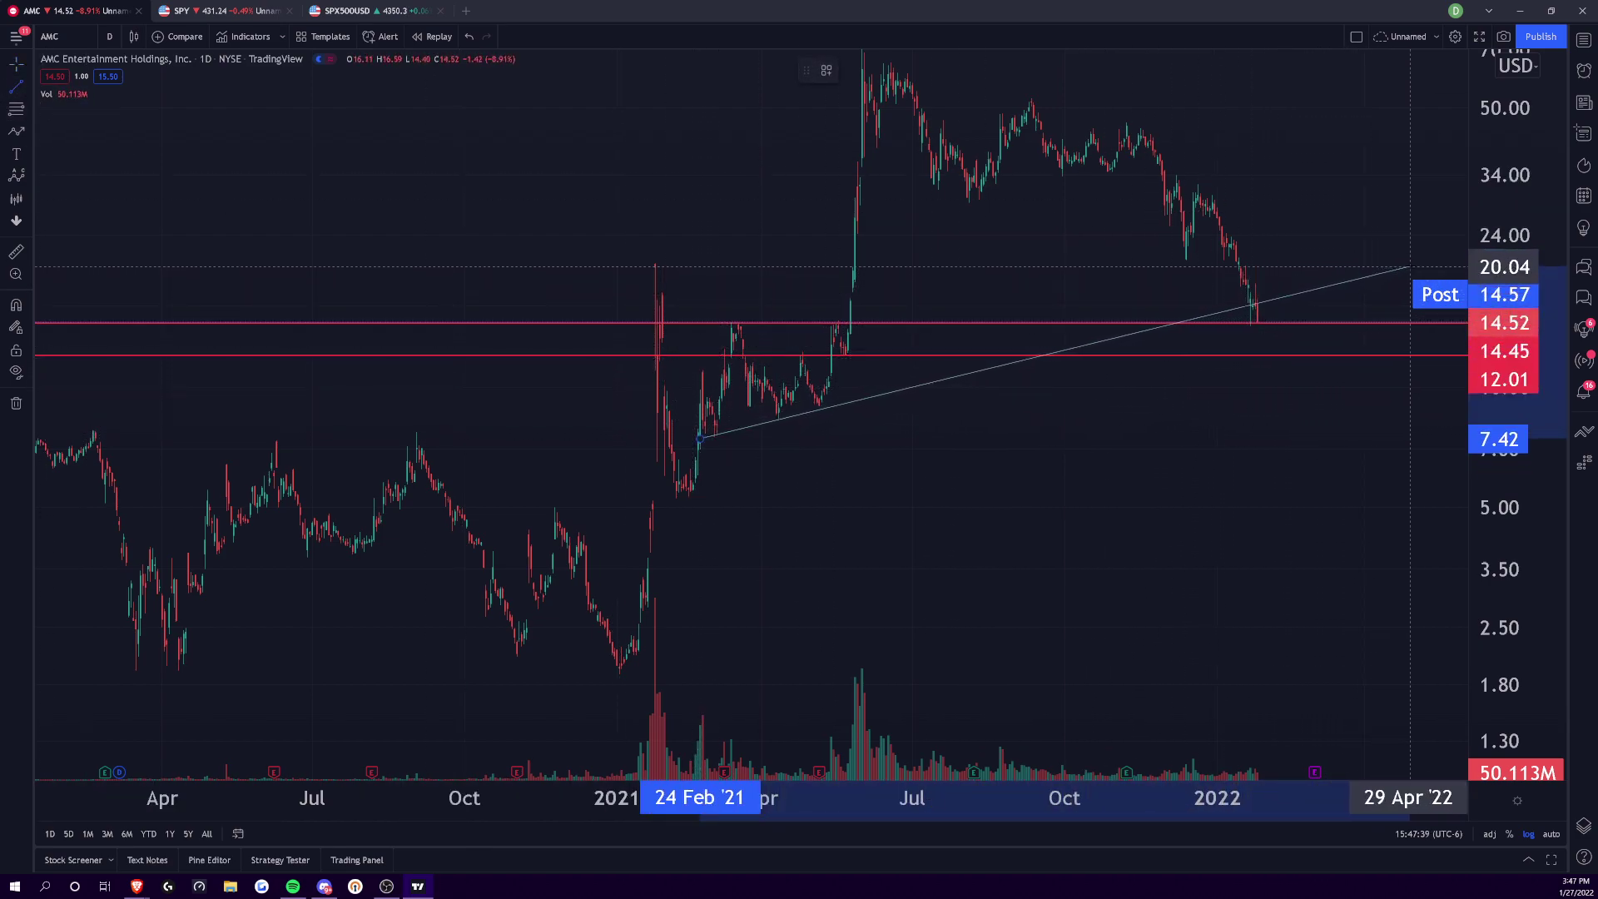
click(1412, 266)
drag(701, 439, 689, 439)
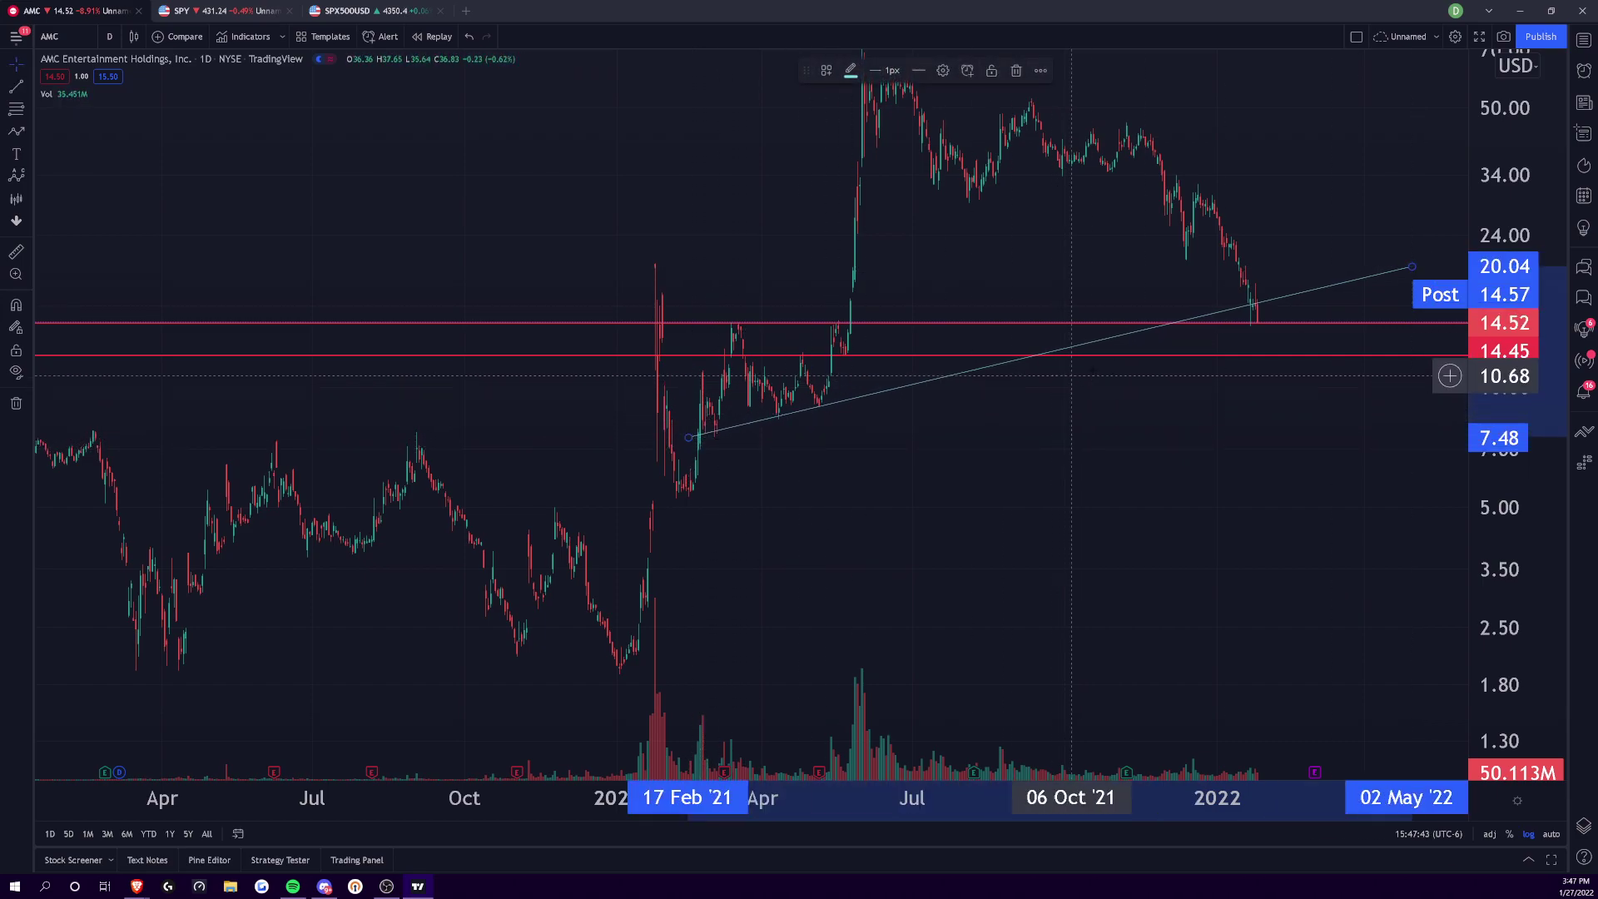
drag(1413, 269, 1423, 284)
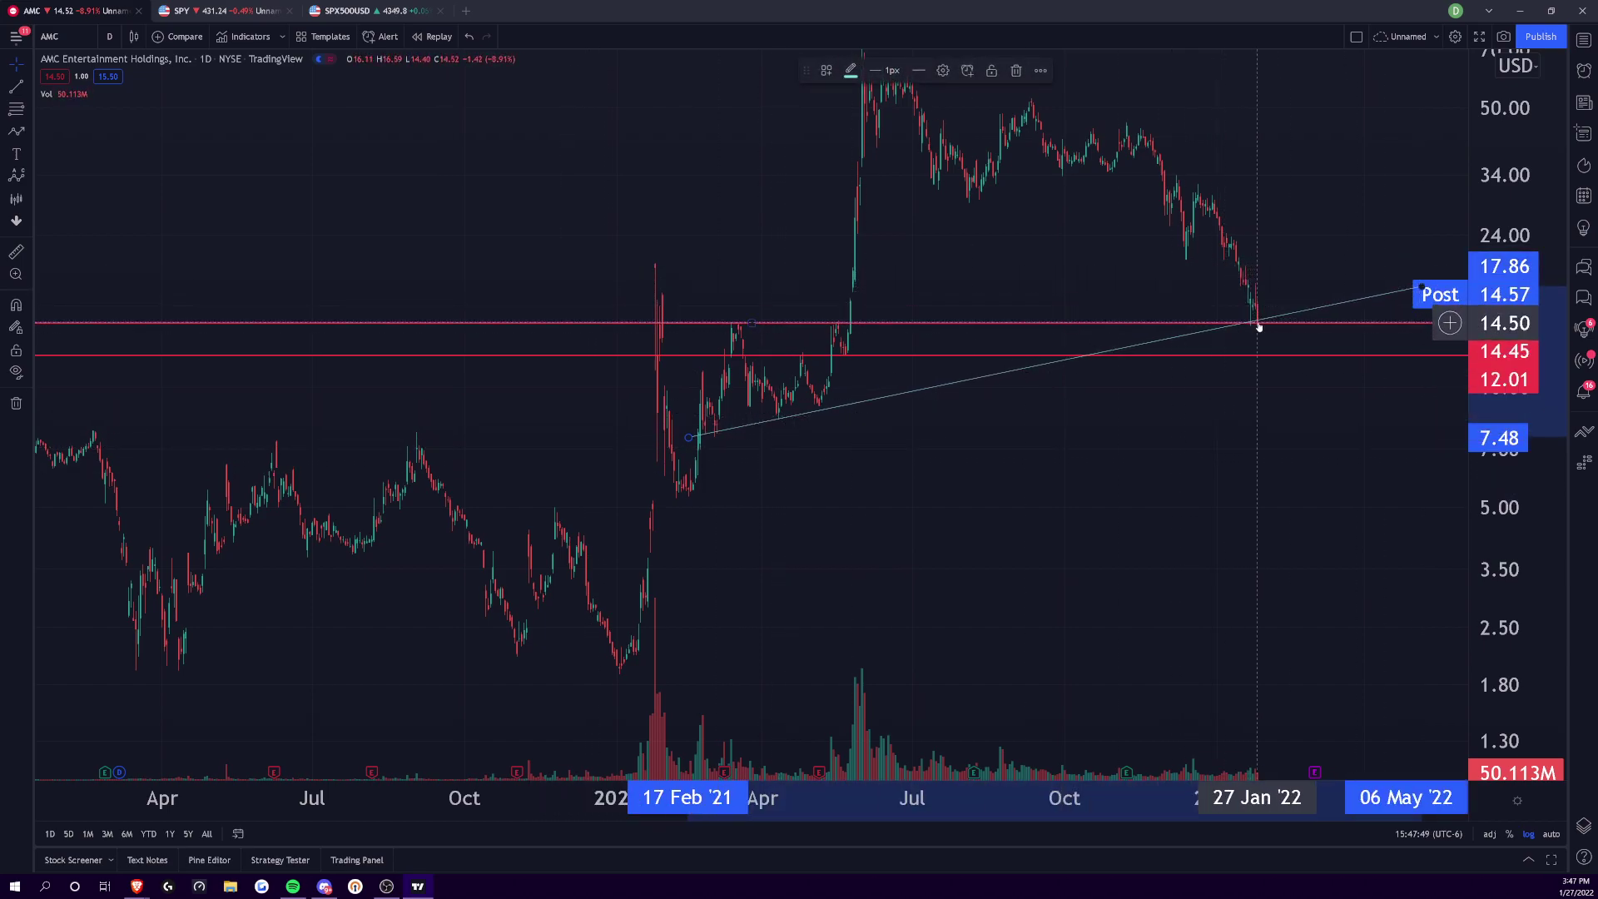
- Zoom out to older history and draw a trend line from the October 2020 low to near March 2022
drag(807, 571, 725, 482)
drag(539, 796, 825, 776)
drag(1085, 560, 1014, 557)
drag(1500, 399, 1498, 576)
drag(1339, 485, 1309, 540)
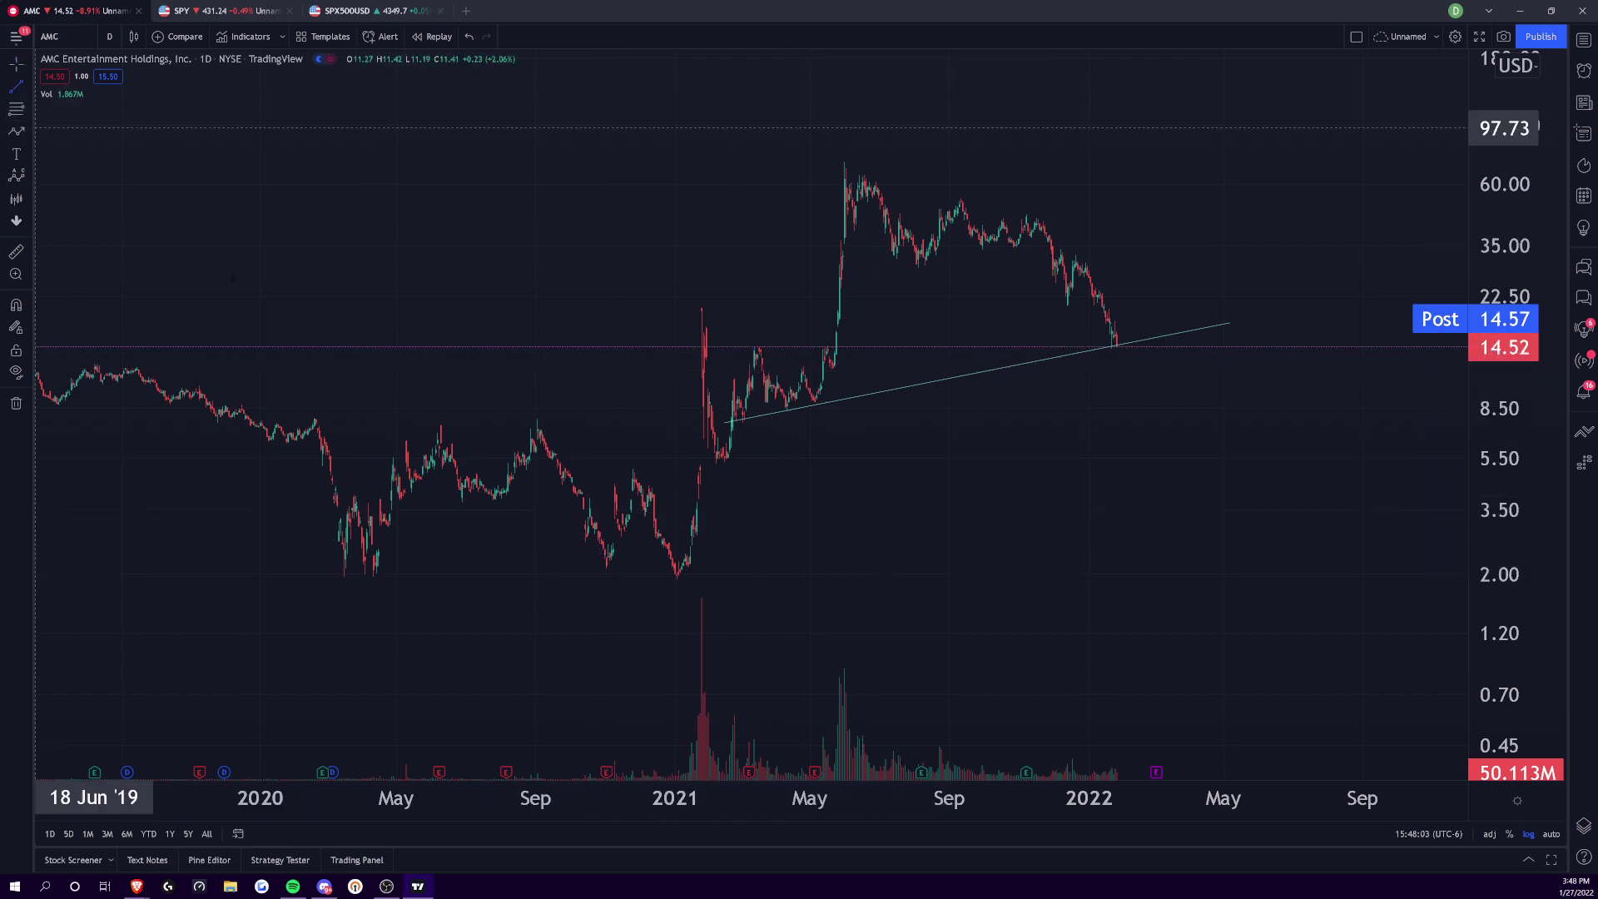
click(16, 86)
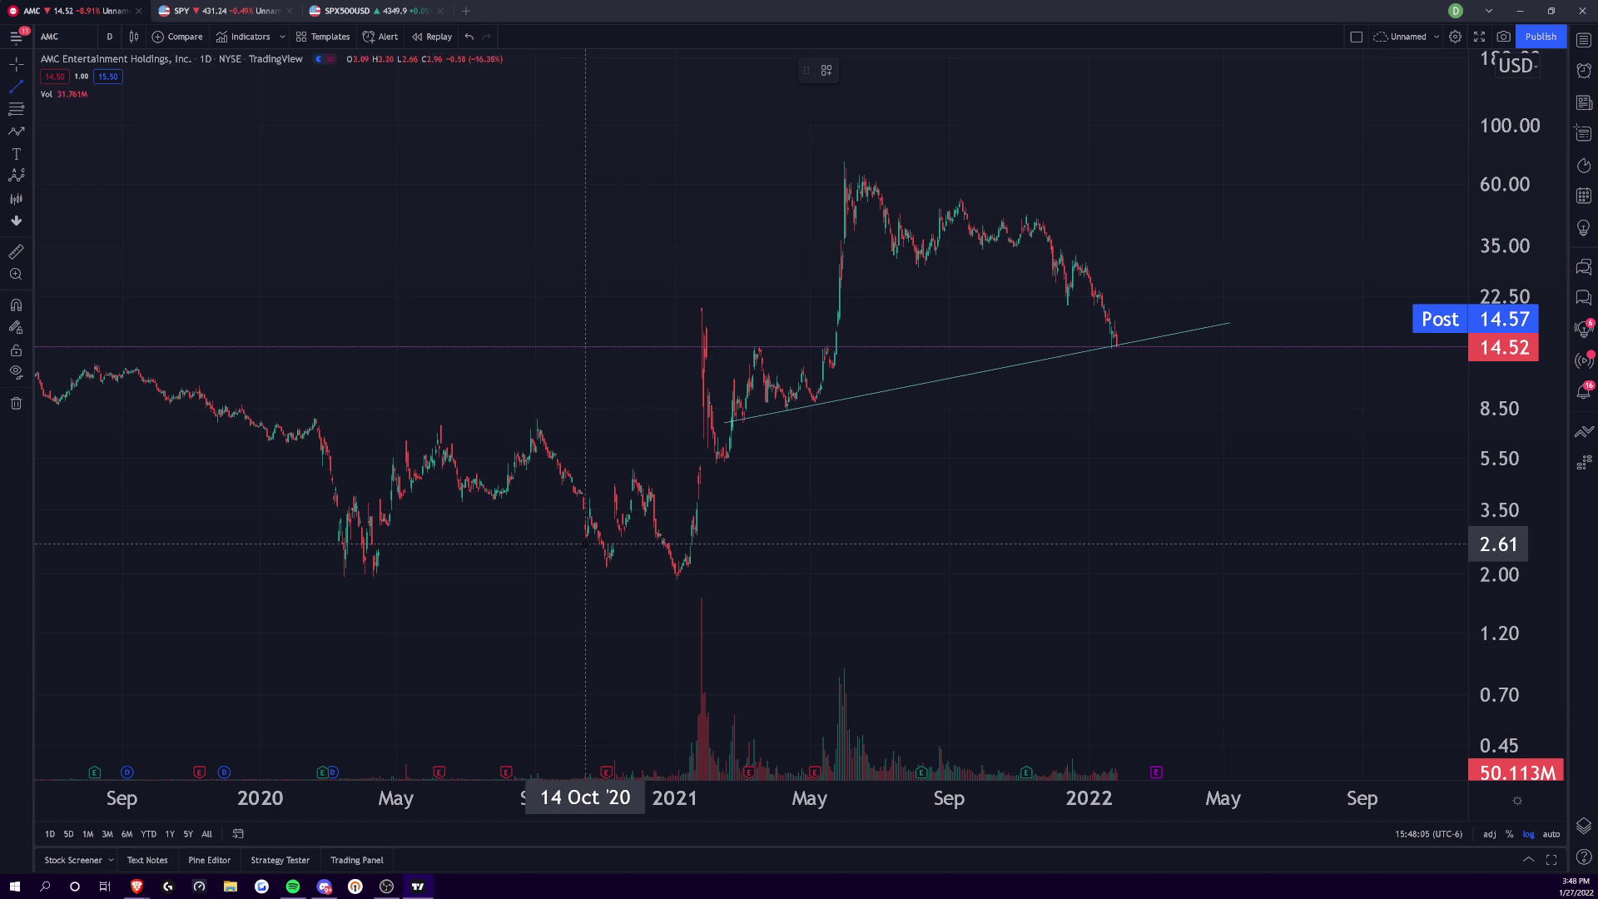
click(585, 544)
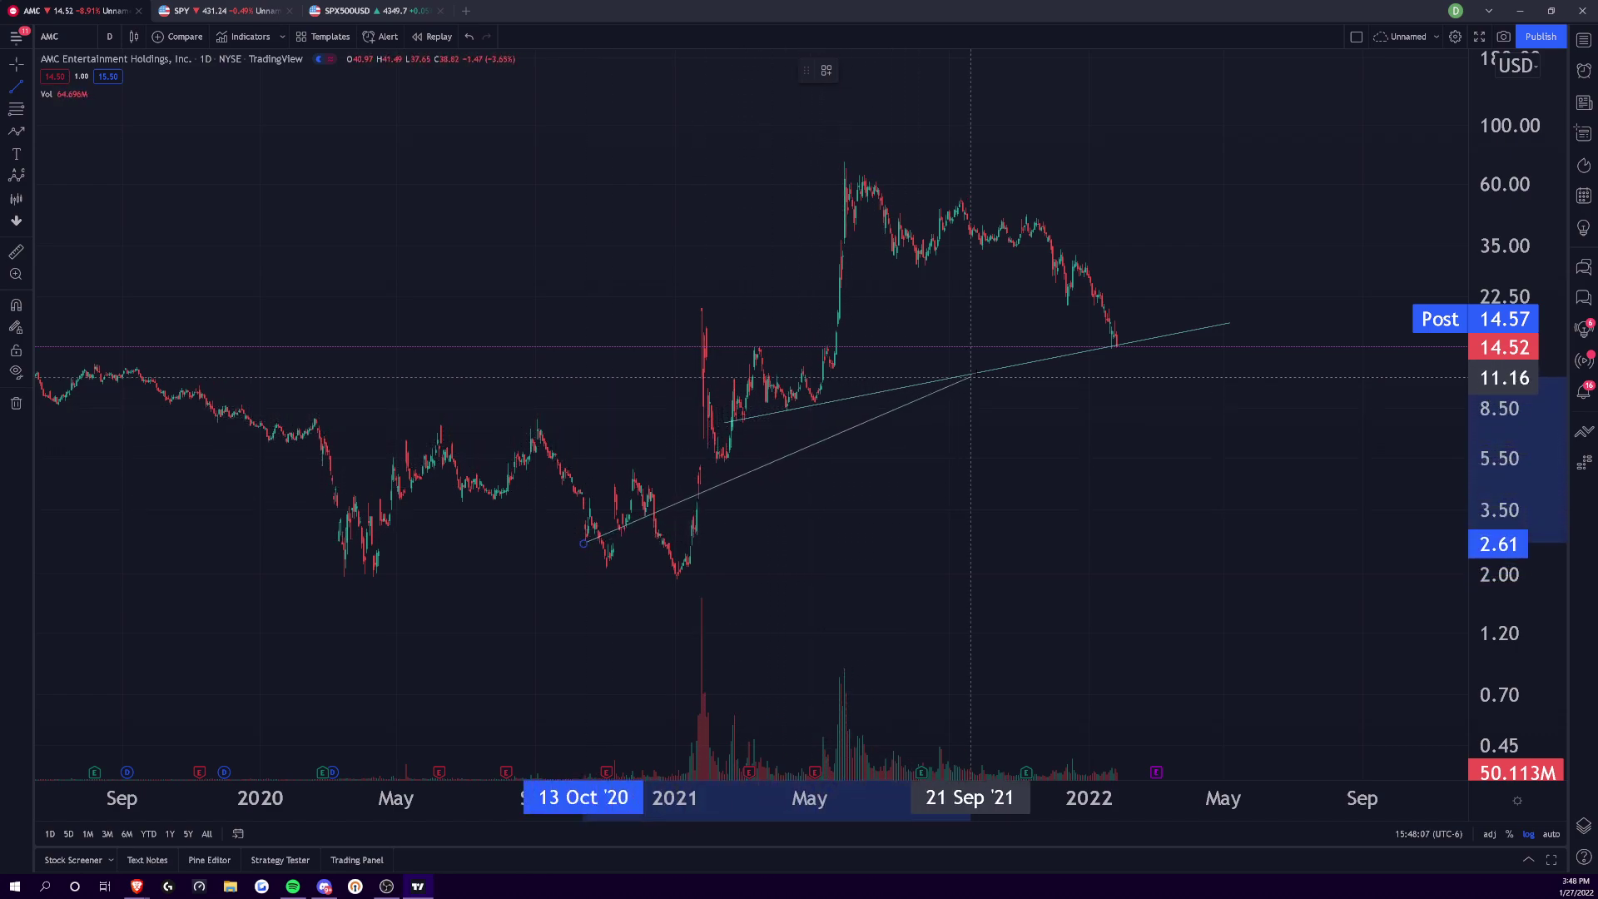
click(1161, 331)
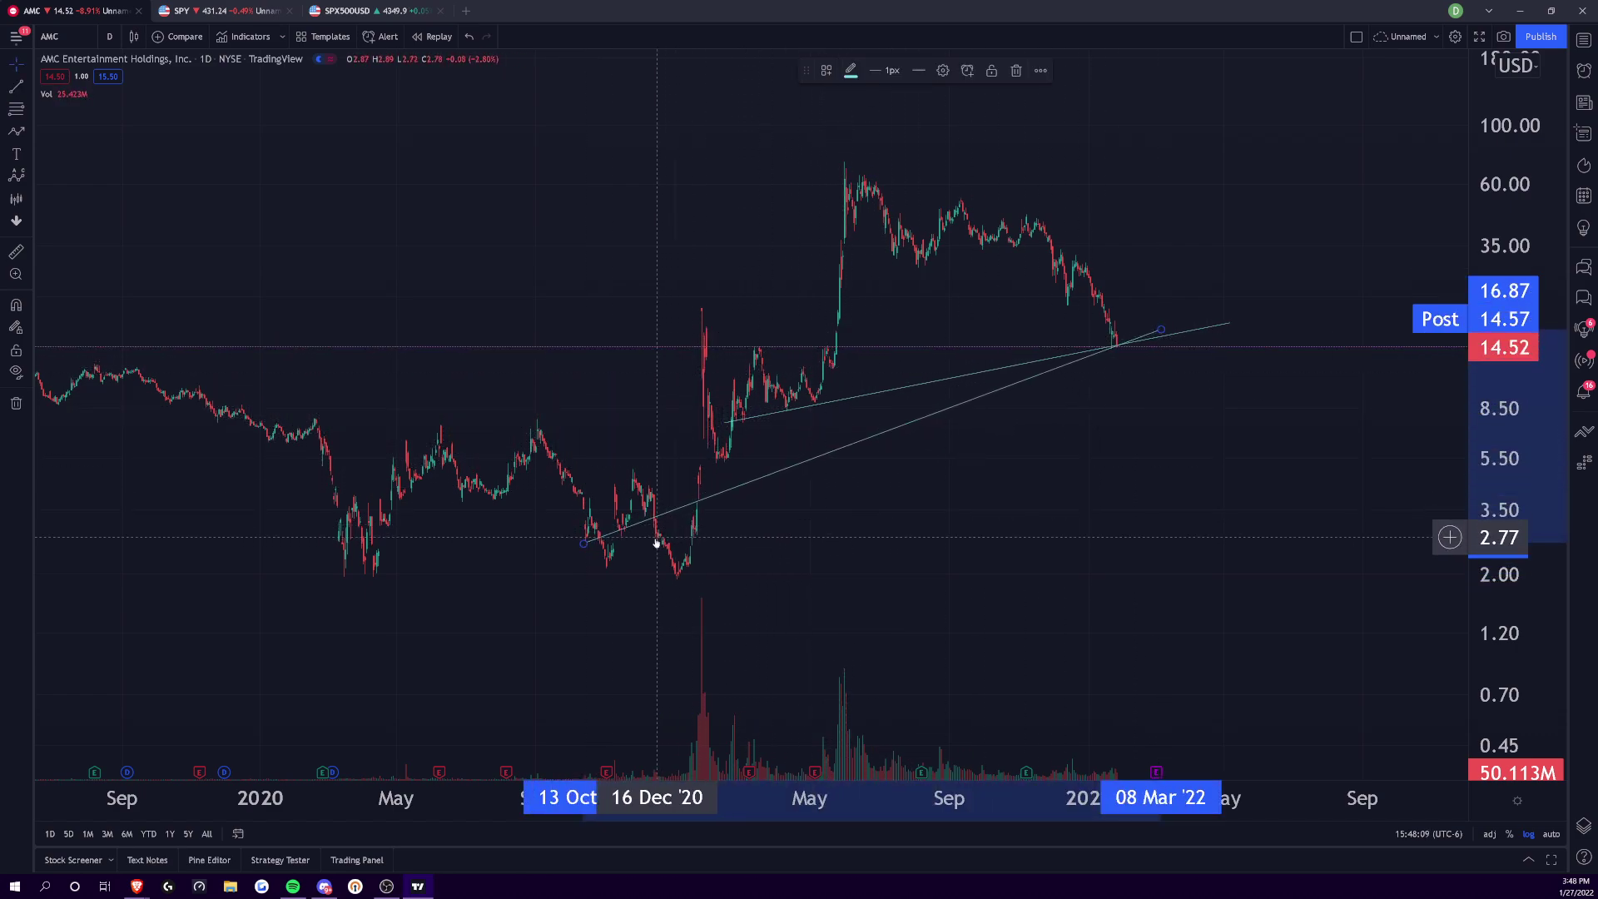
- Delete the lower trend line and the old trendline, leaving no trendlines
click(613, 536)
click(606, 536)
key(Delete)
drag(869, 569, 947, 567)
click(829, 417)
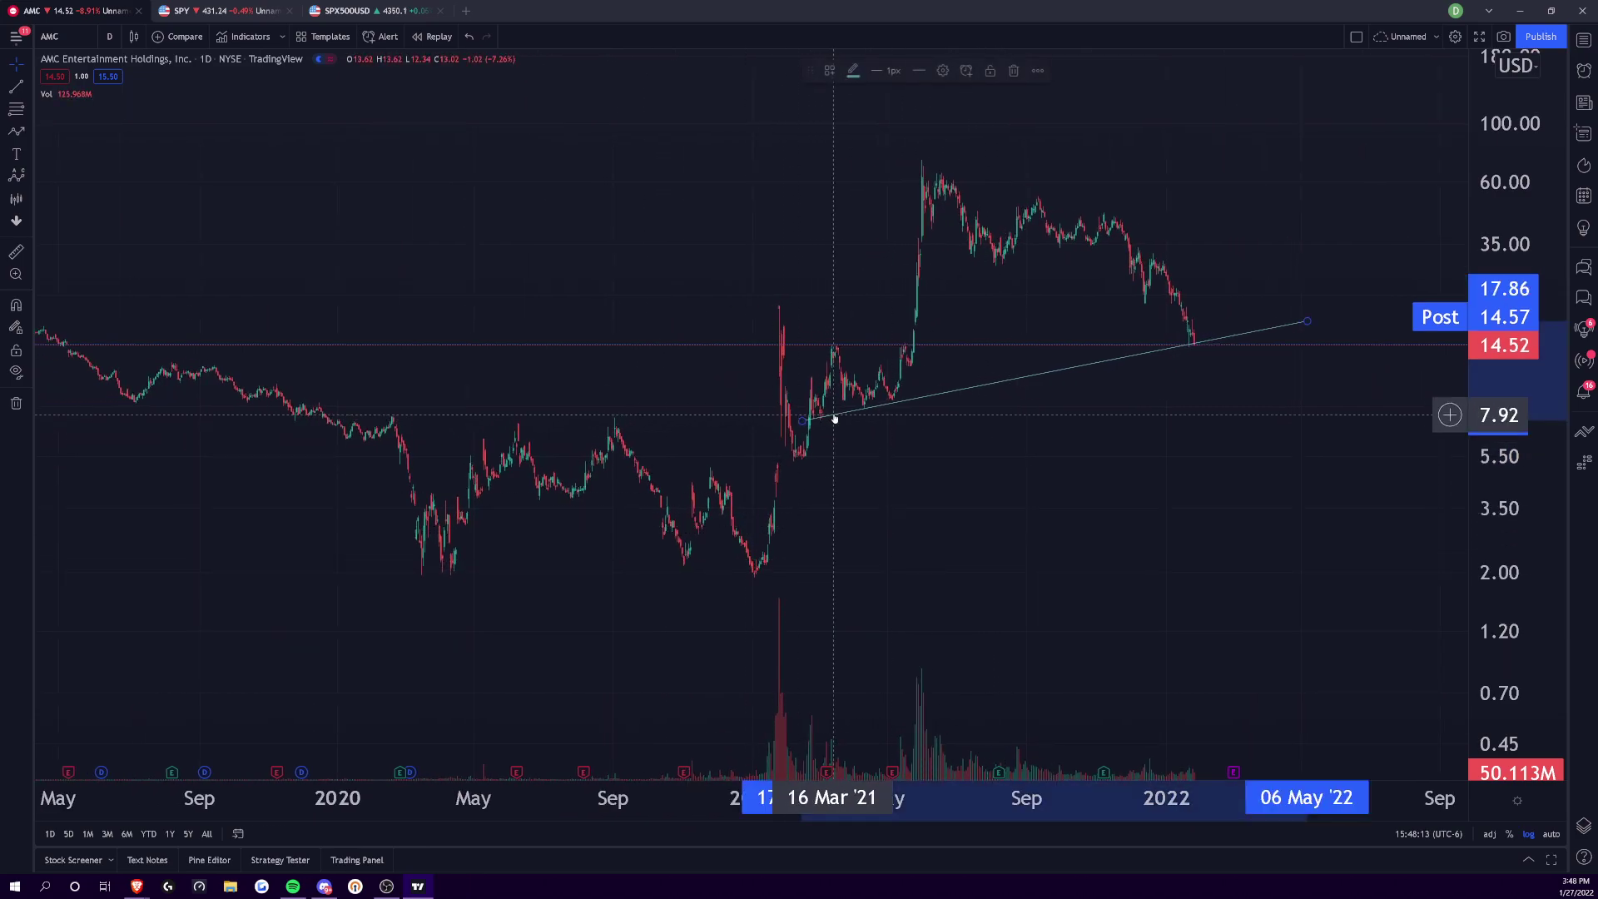
key(Delete)
- Draw a trendline from the latest AMC candle to the March 2021 low, ending near 9 Feb '22
click(15, 86)
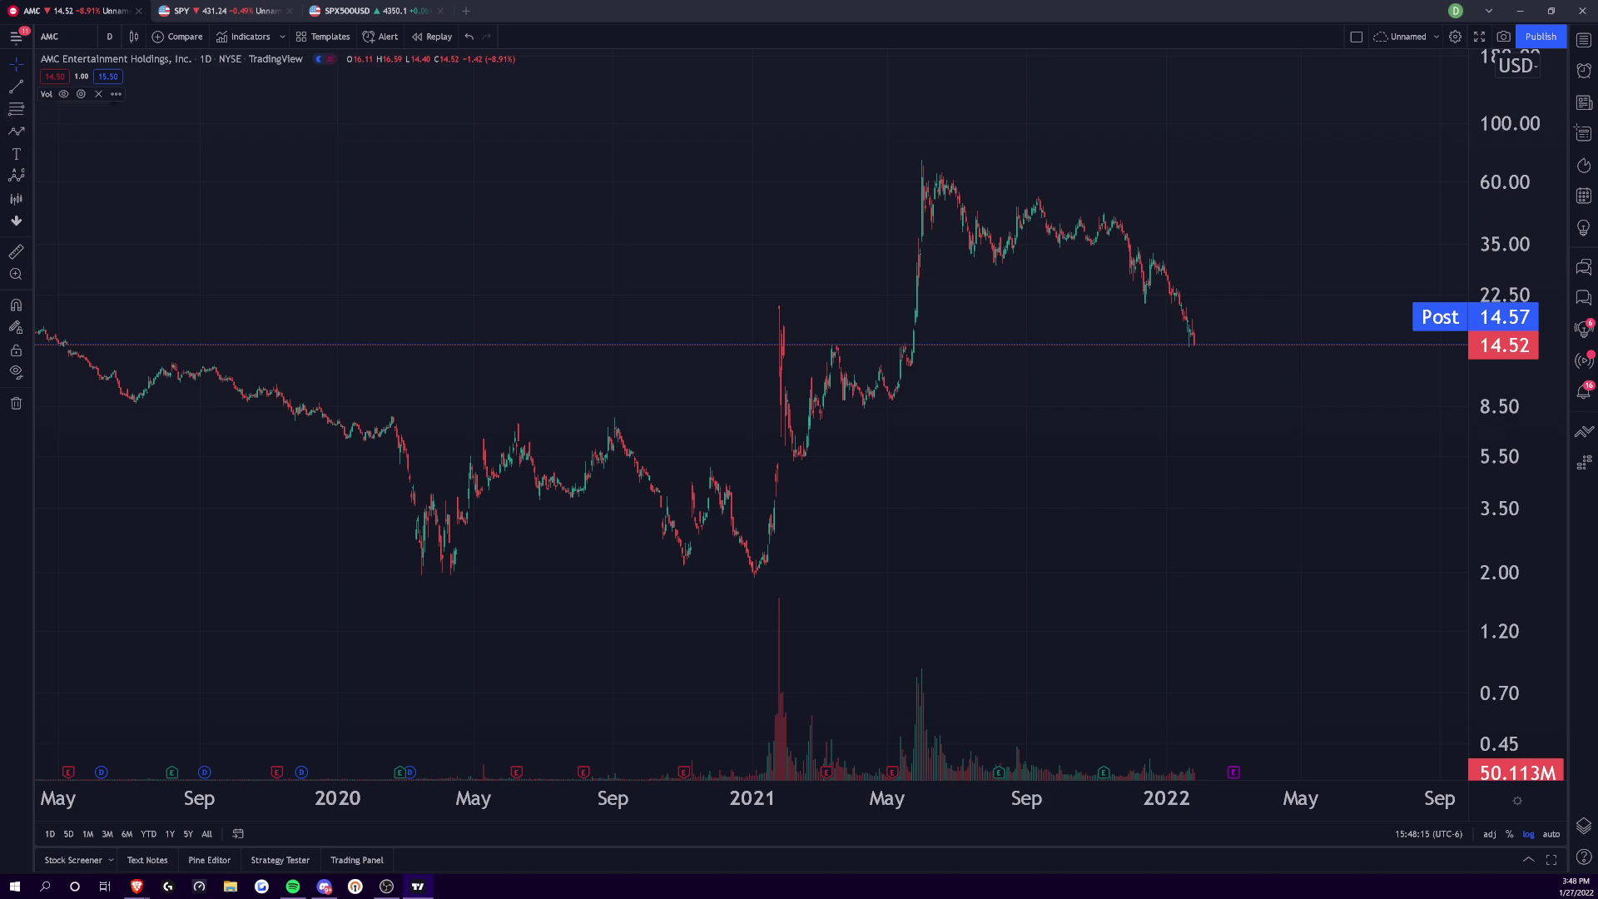
click(1195, 345)
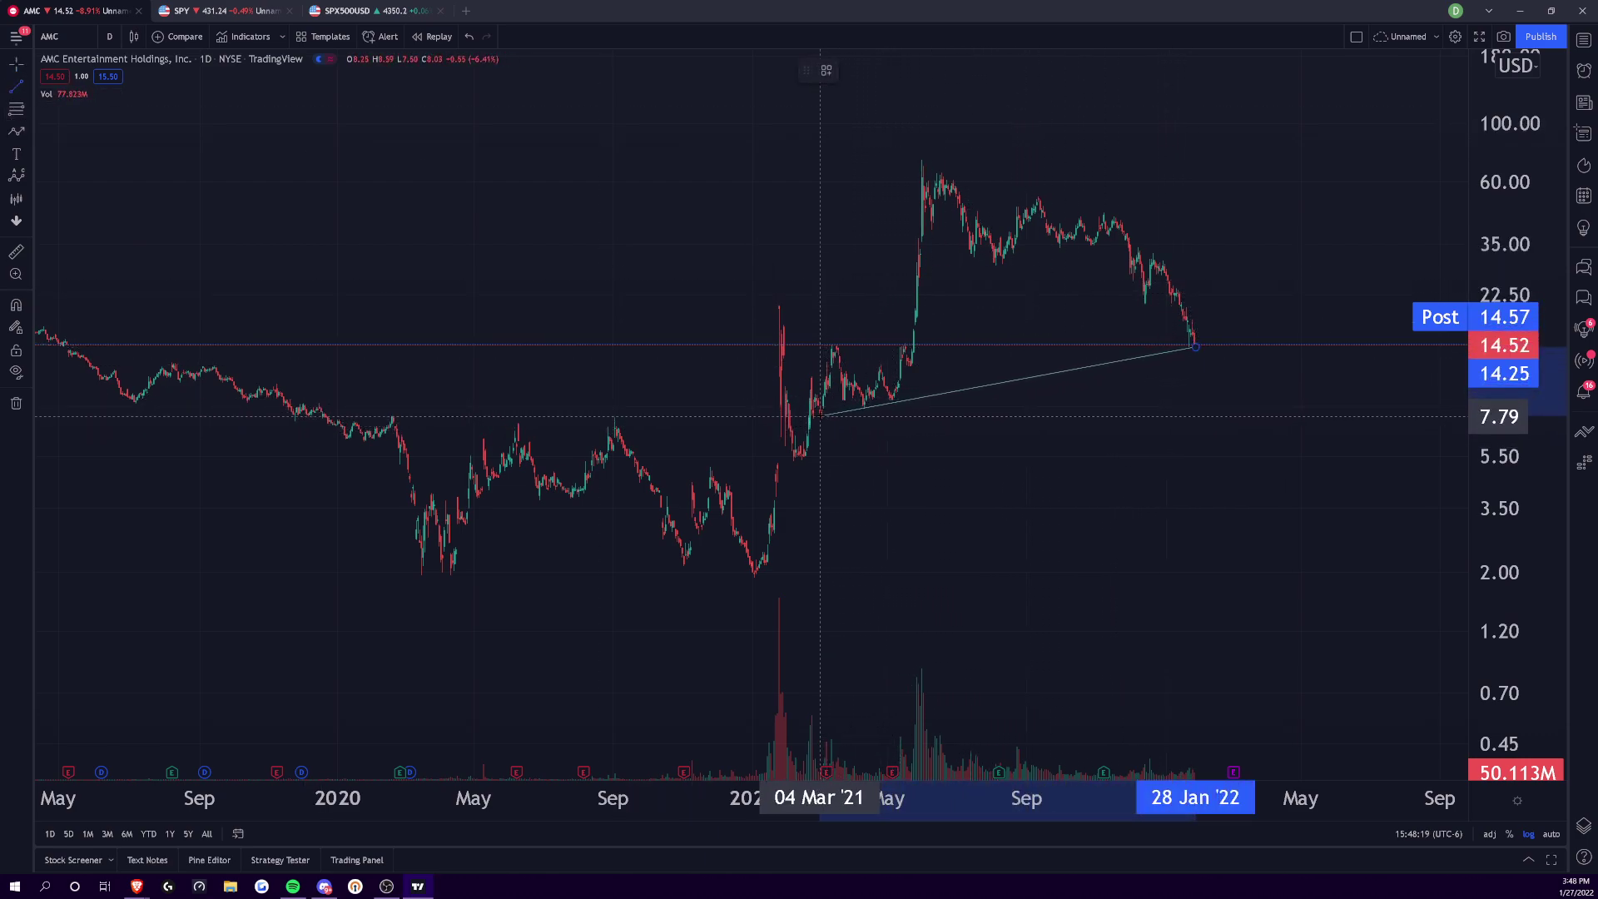
click(818, 418)
click(1198, 607)
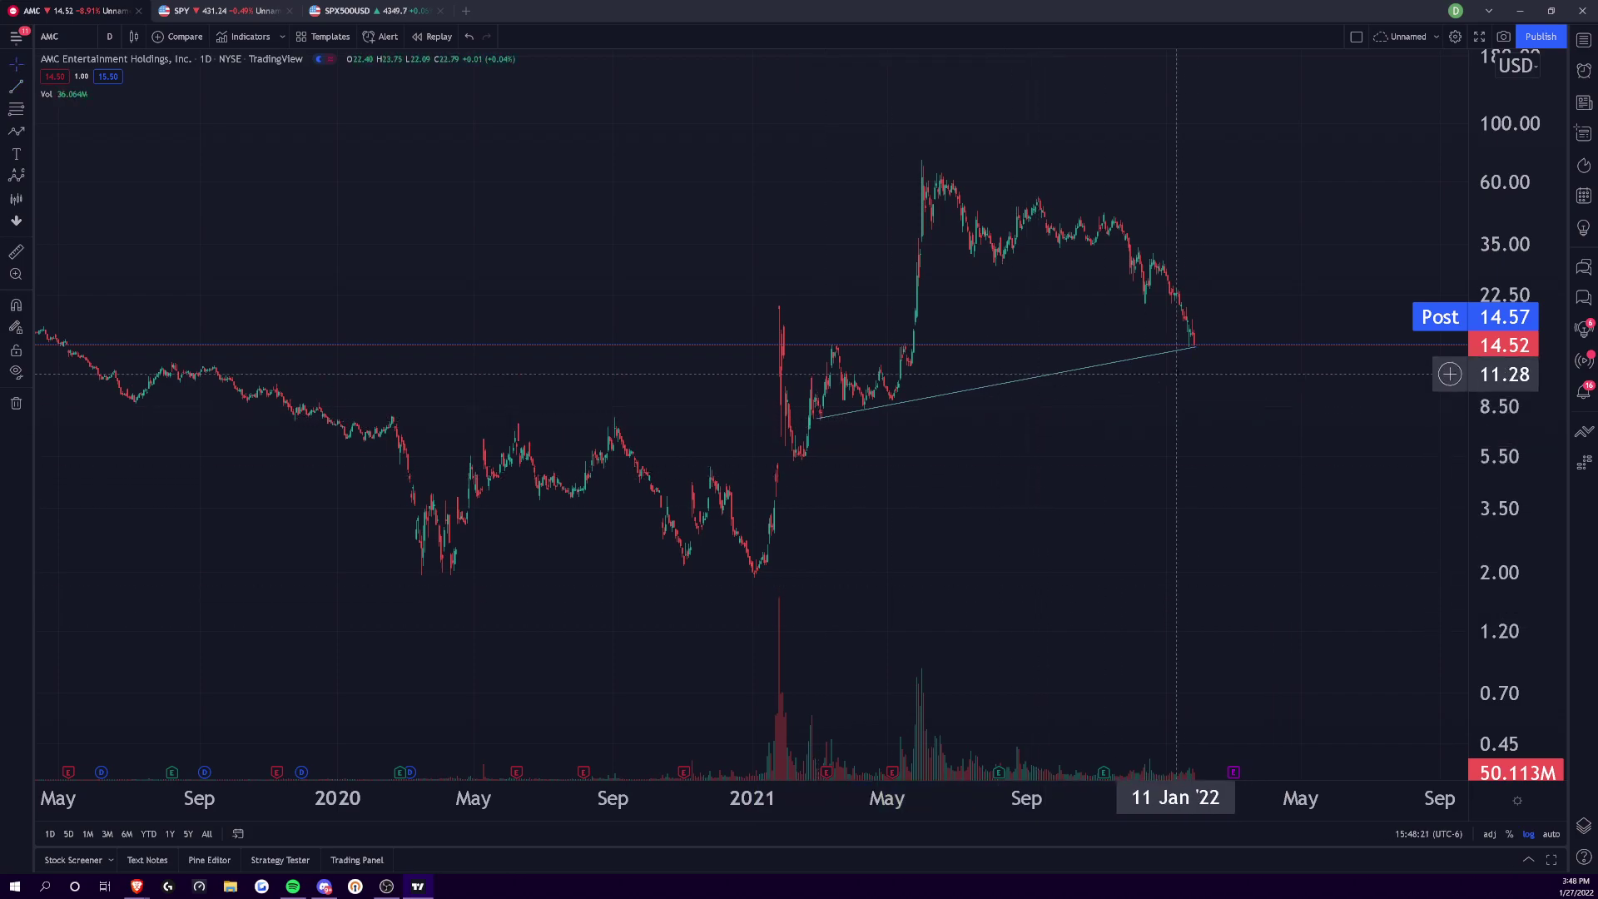
drag(1198, 350, 1209, 343)
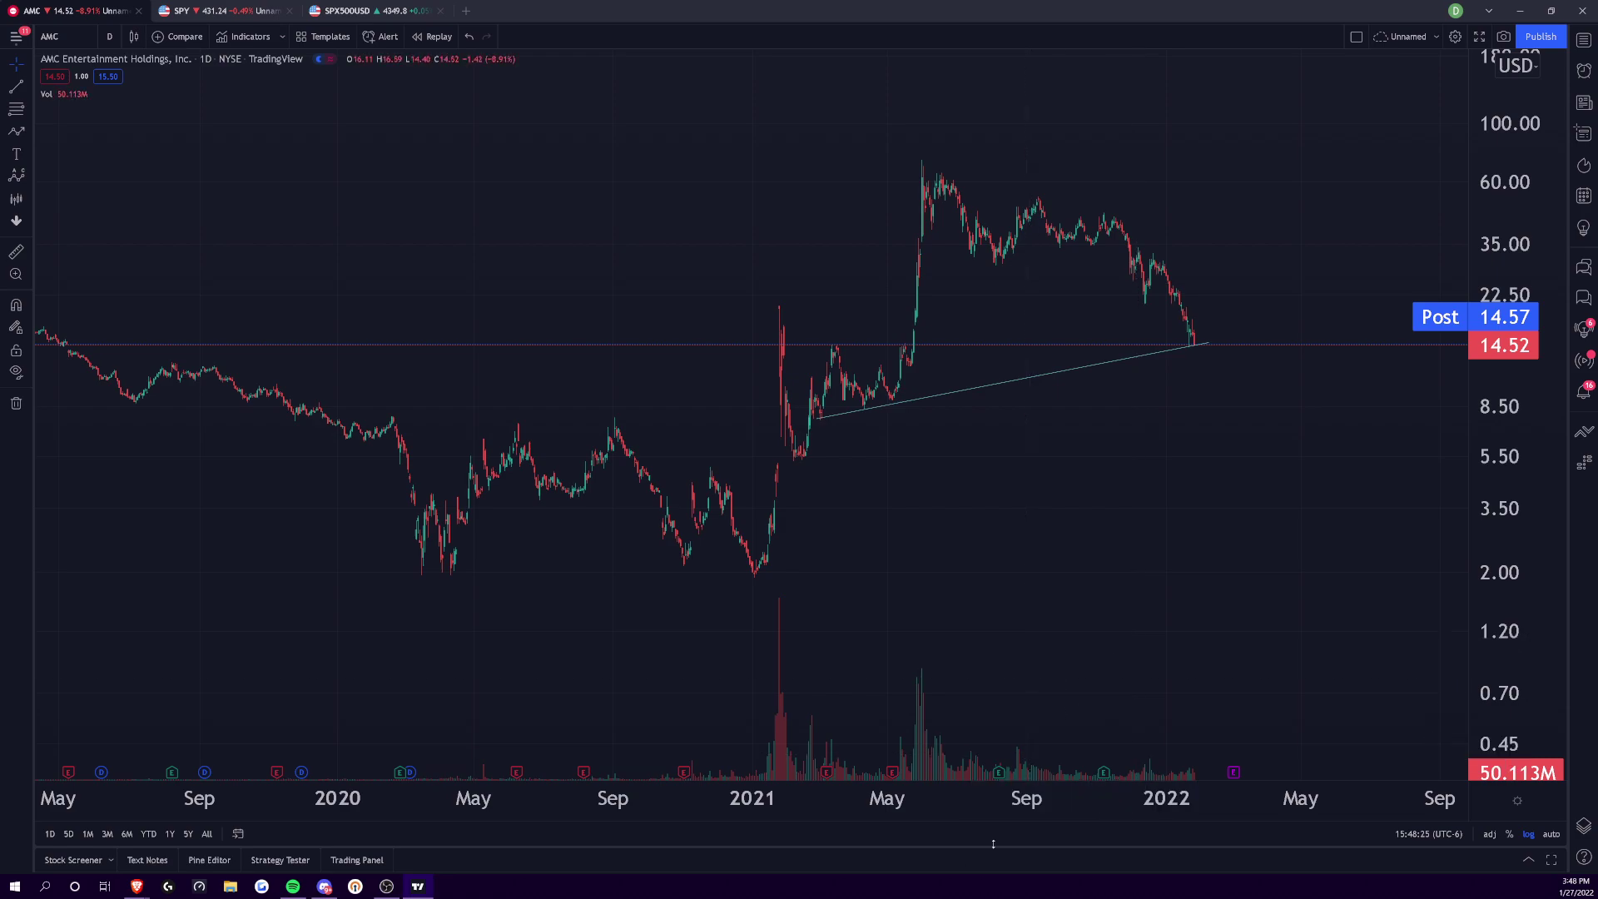
- Move the trendline's left end to 25 Feb '21 and nudge its right end
scroll(876, 631, up, 5)
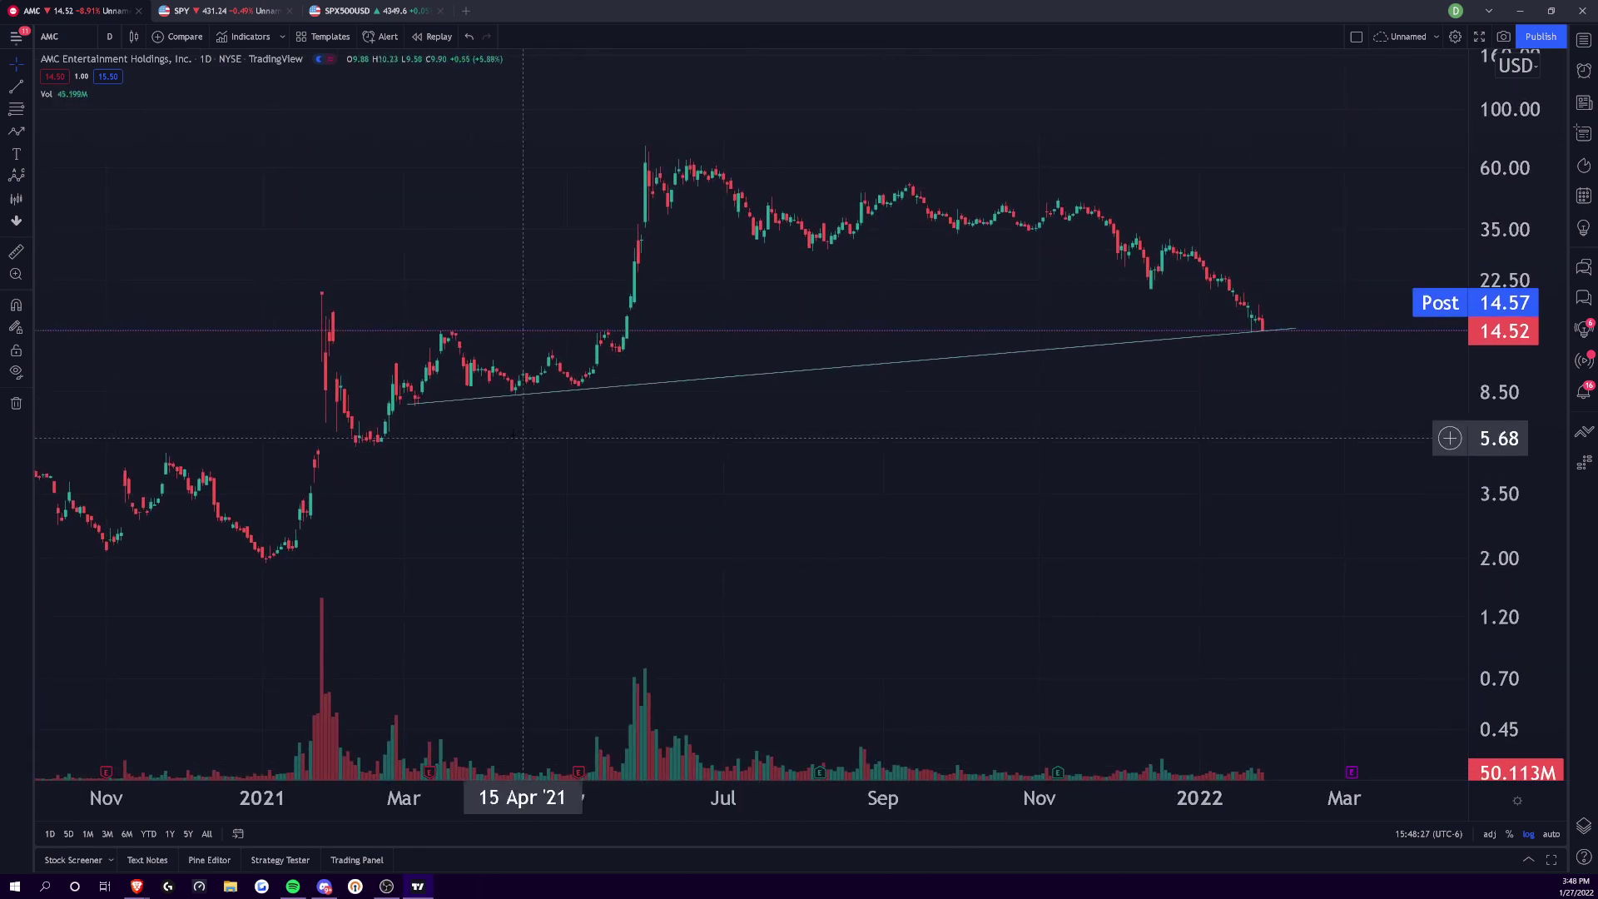
click(407, 406)
drag(407, 405, 397, 401)
drag(782, 482, 644, 531)
drag(1153, 384, 1160, 379)
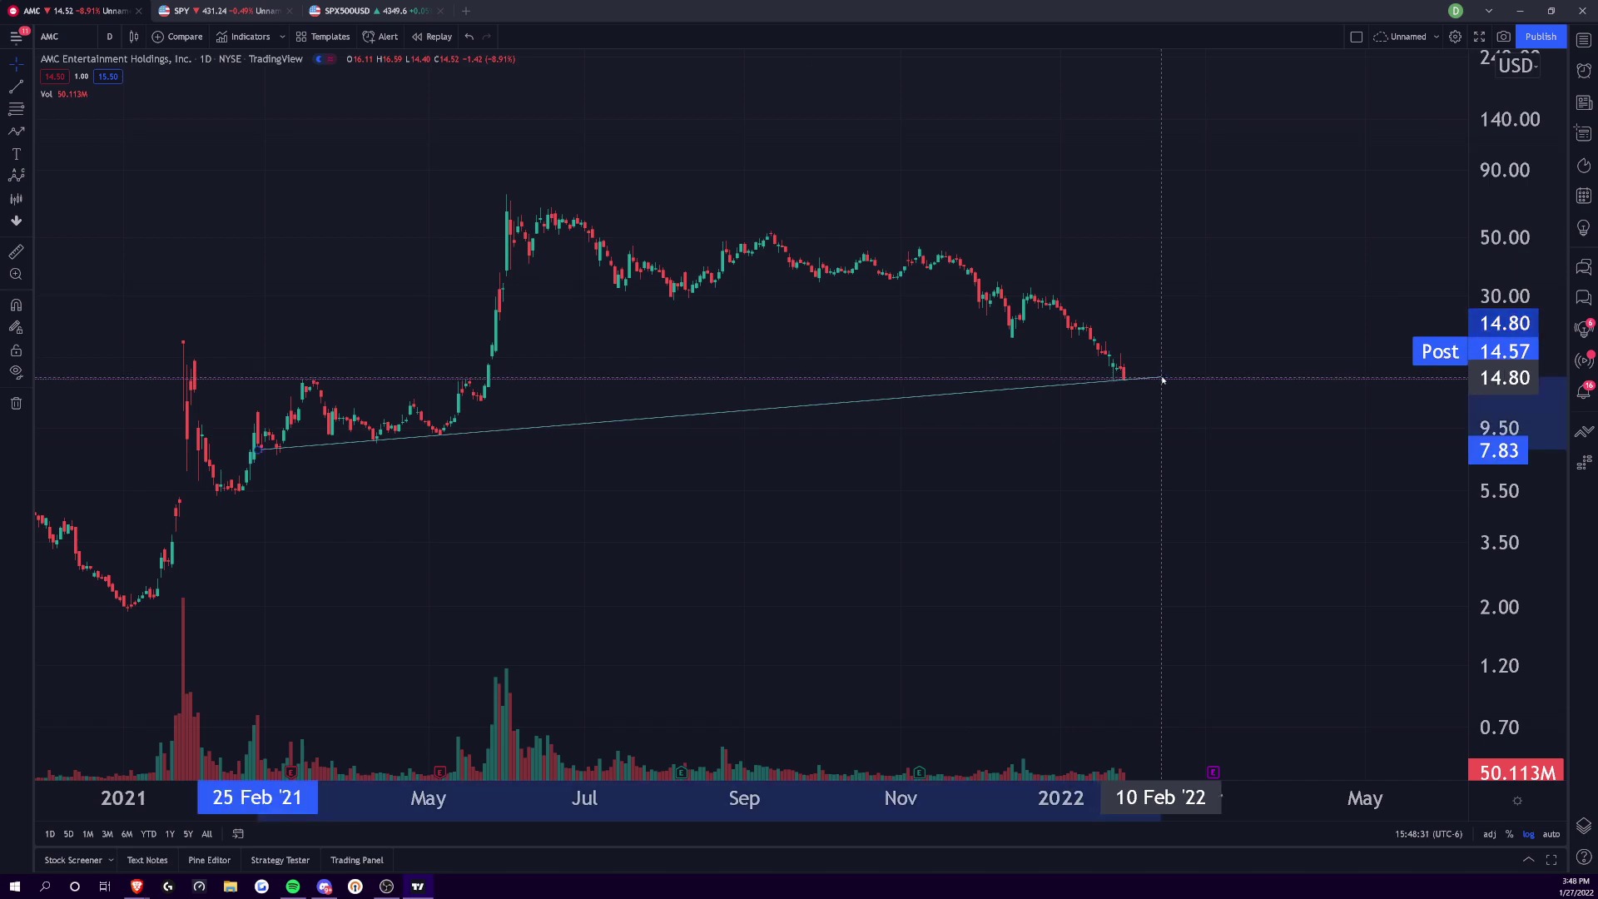
click(813, 596)
- Extend the trendline in both directions, rescale the chart, and bring up Chart settings
click(352, 443)
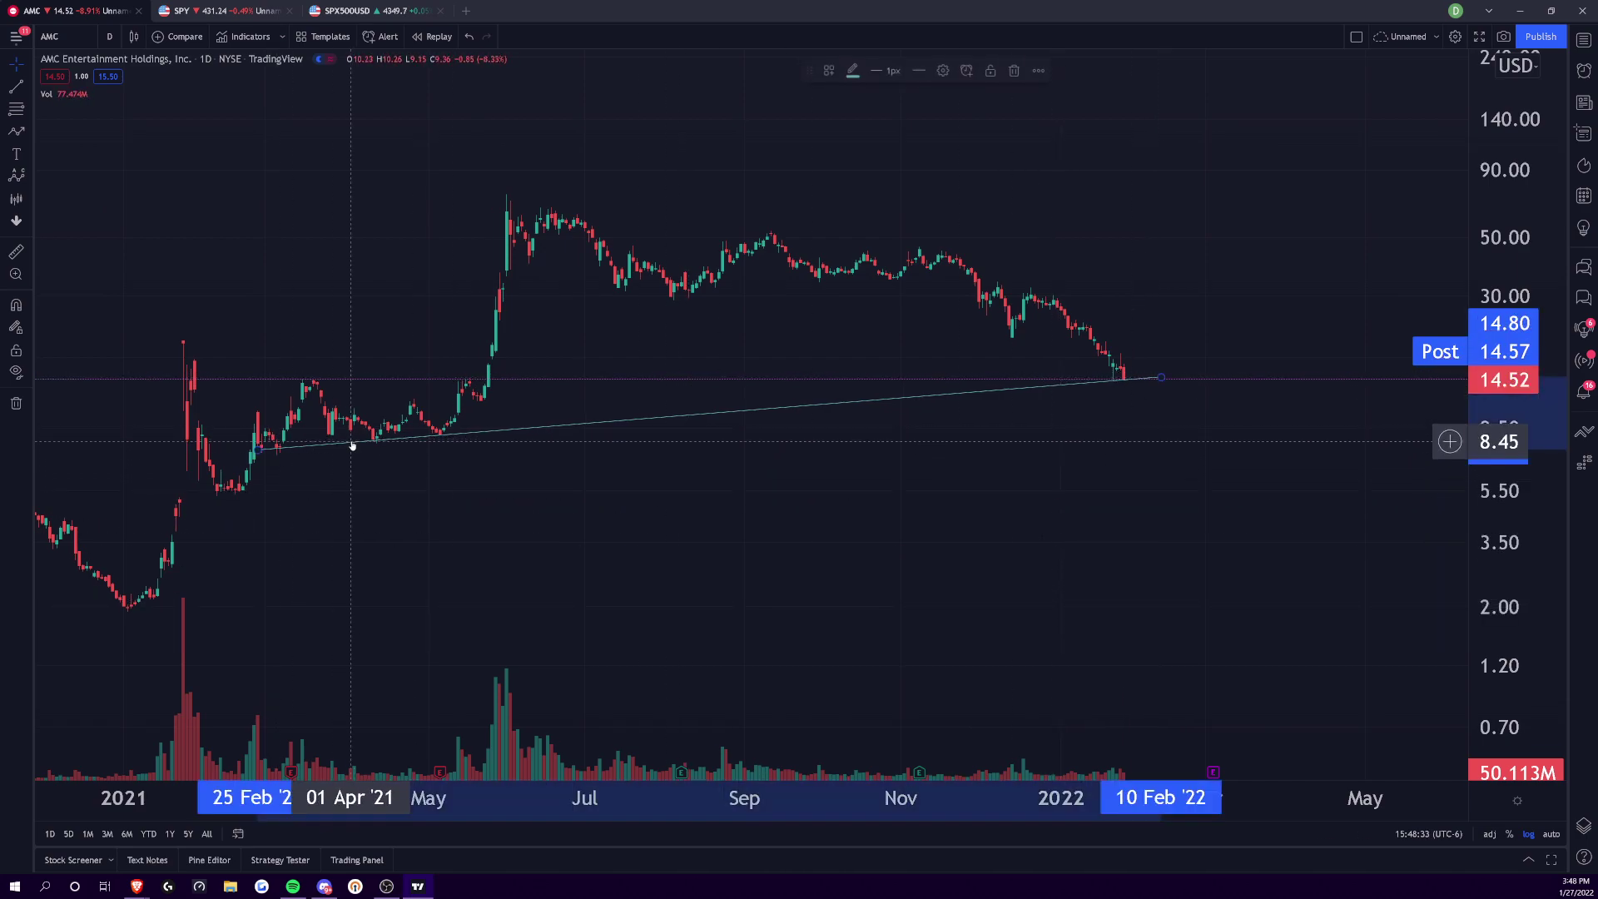
click(942, 71)
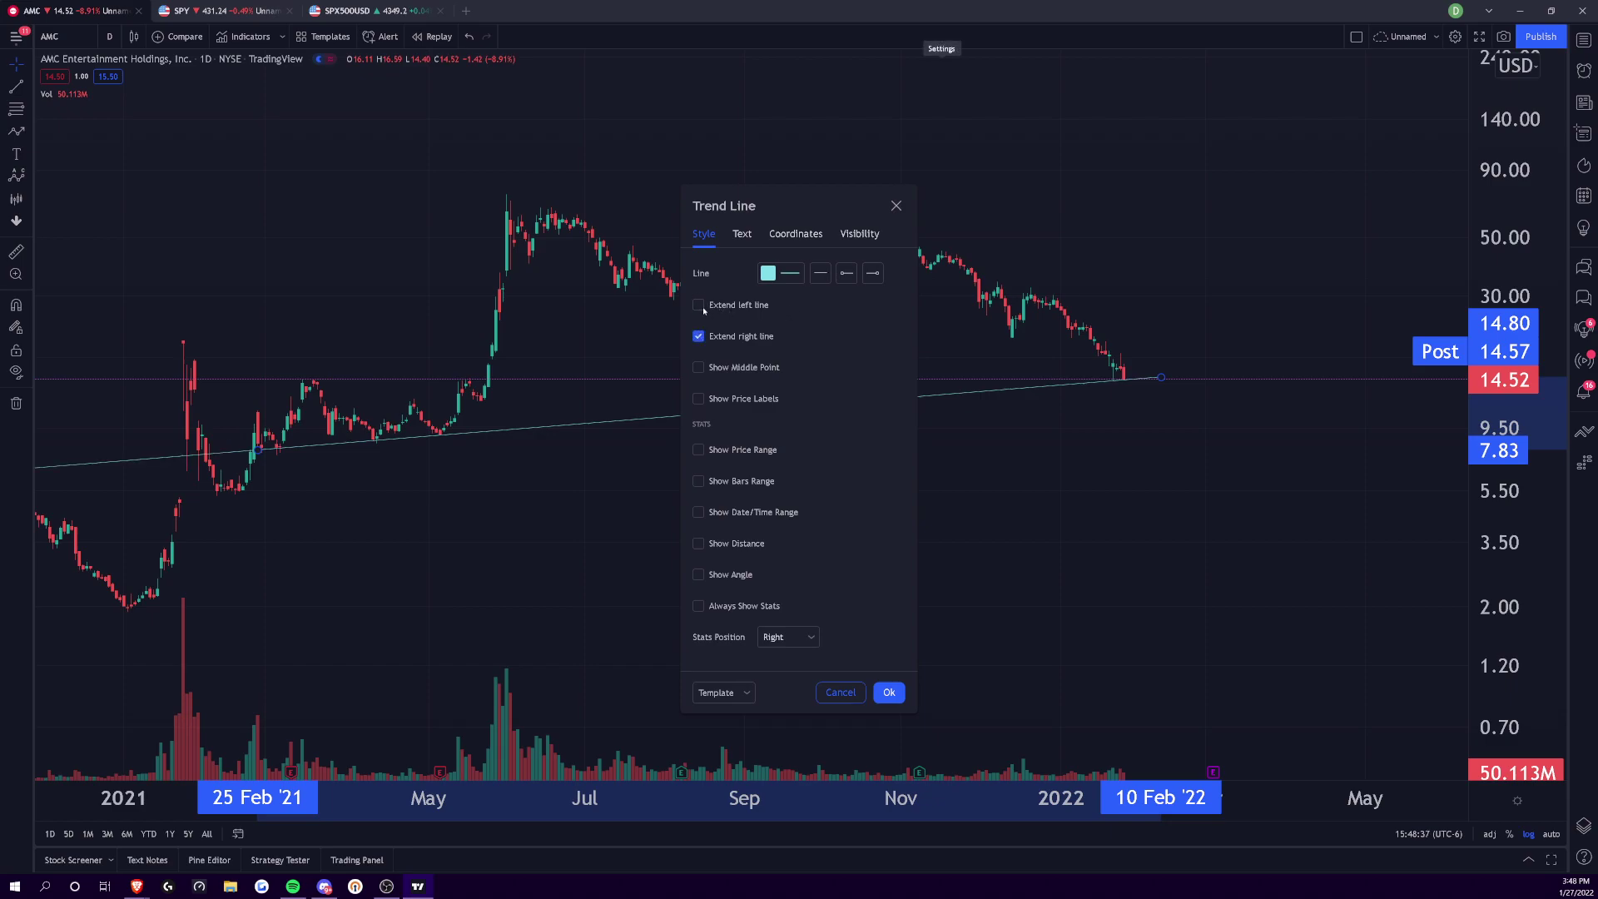
click(889, 692)
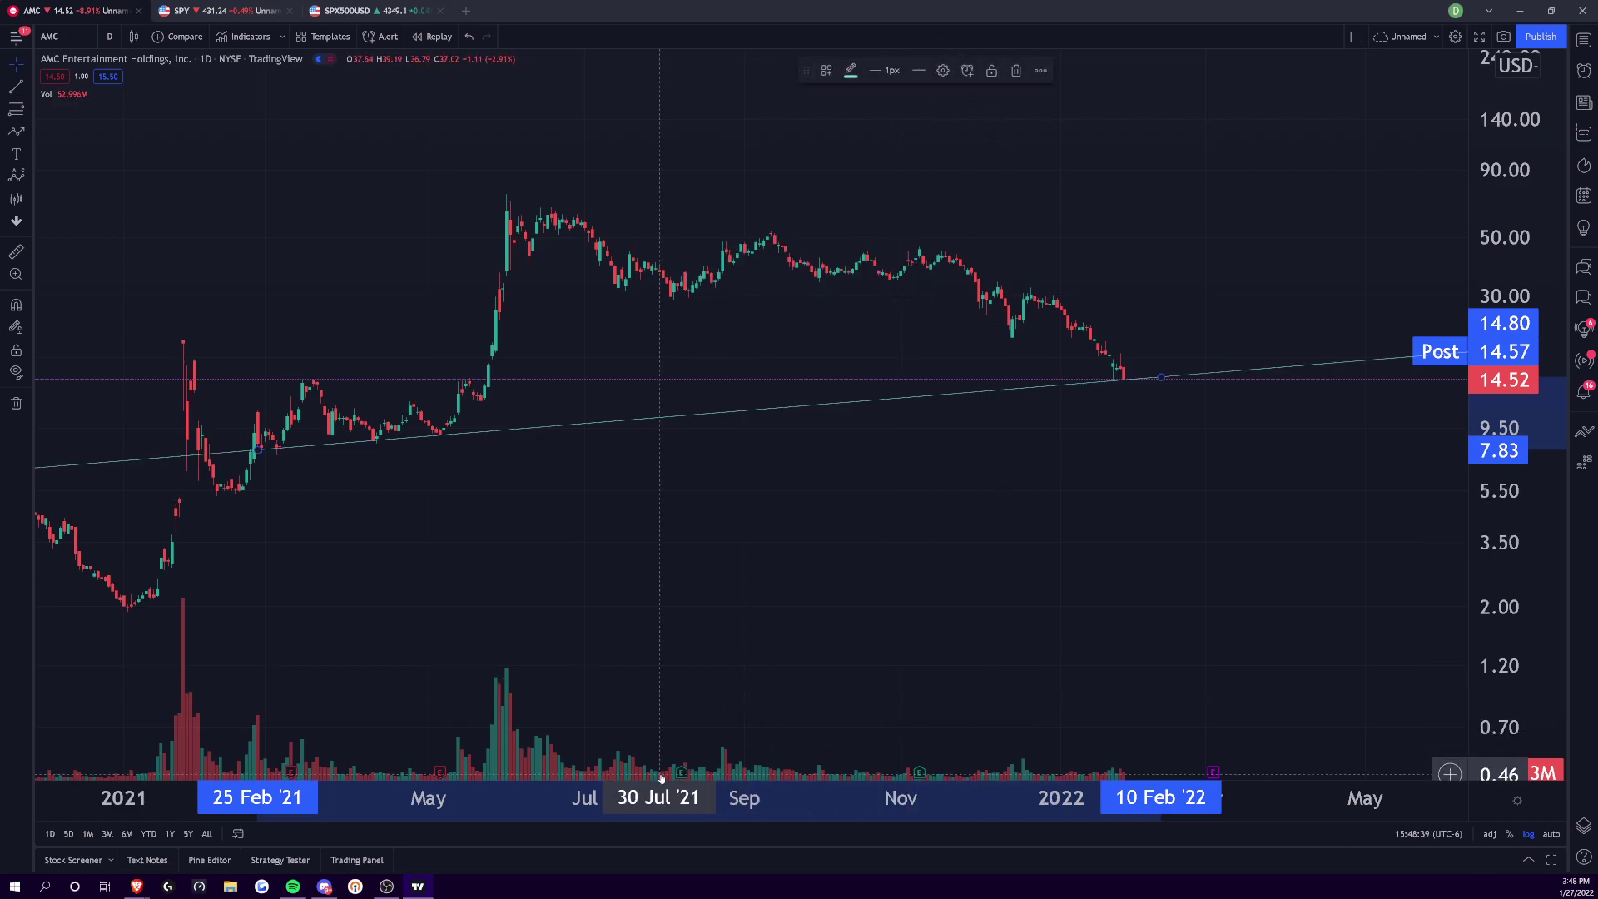
scroll(931, 753, down, 3)
drag(930, 753, 886, 726)
drag(1504, 512, 1503, 154)
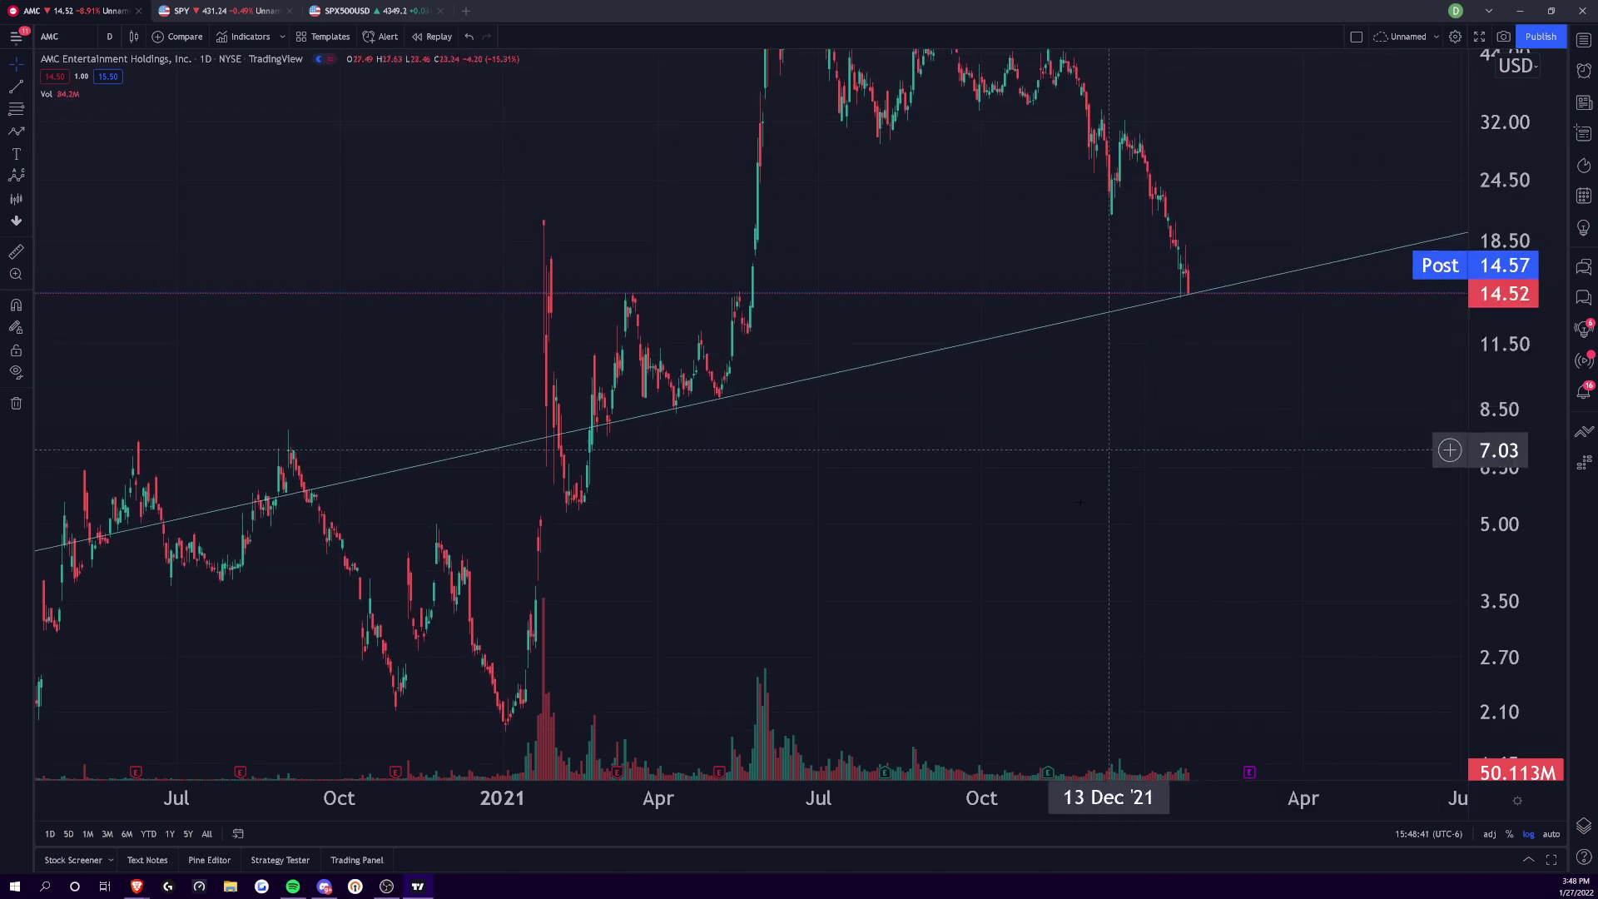
drag(844, 494, 817, 521)
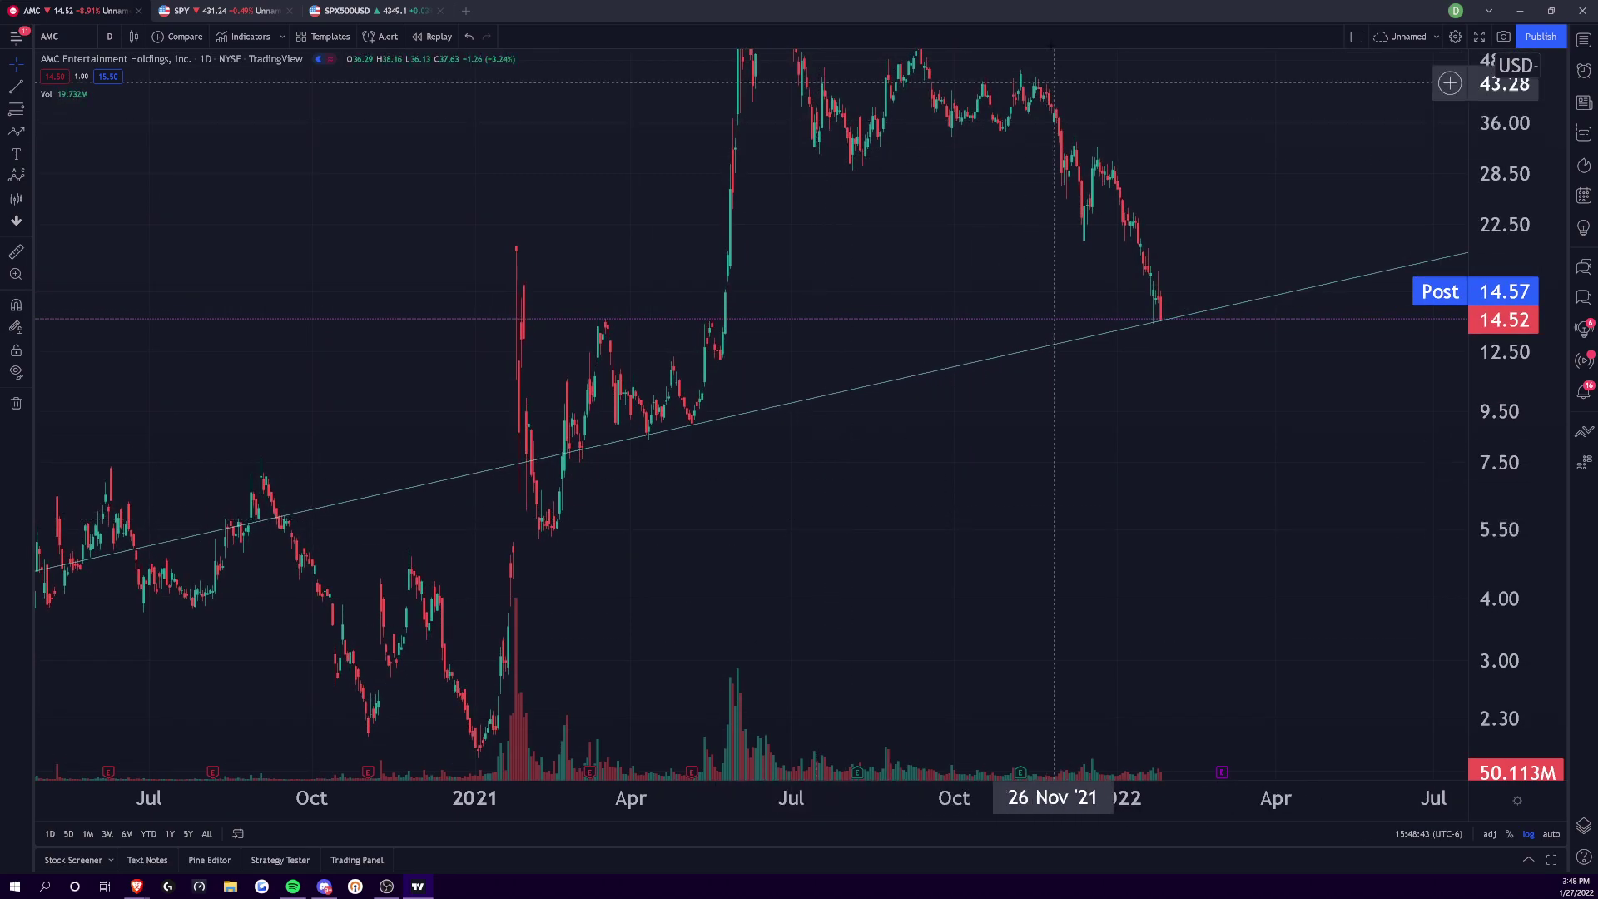
click(1455, 36)
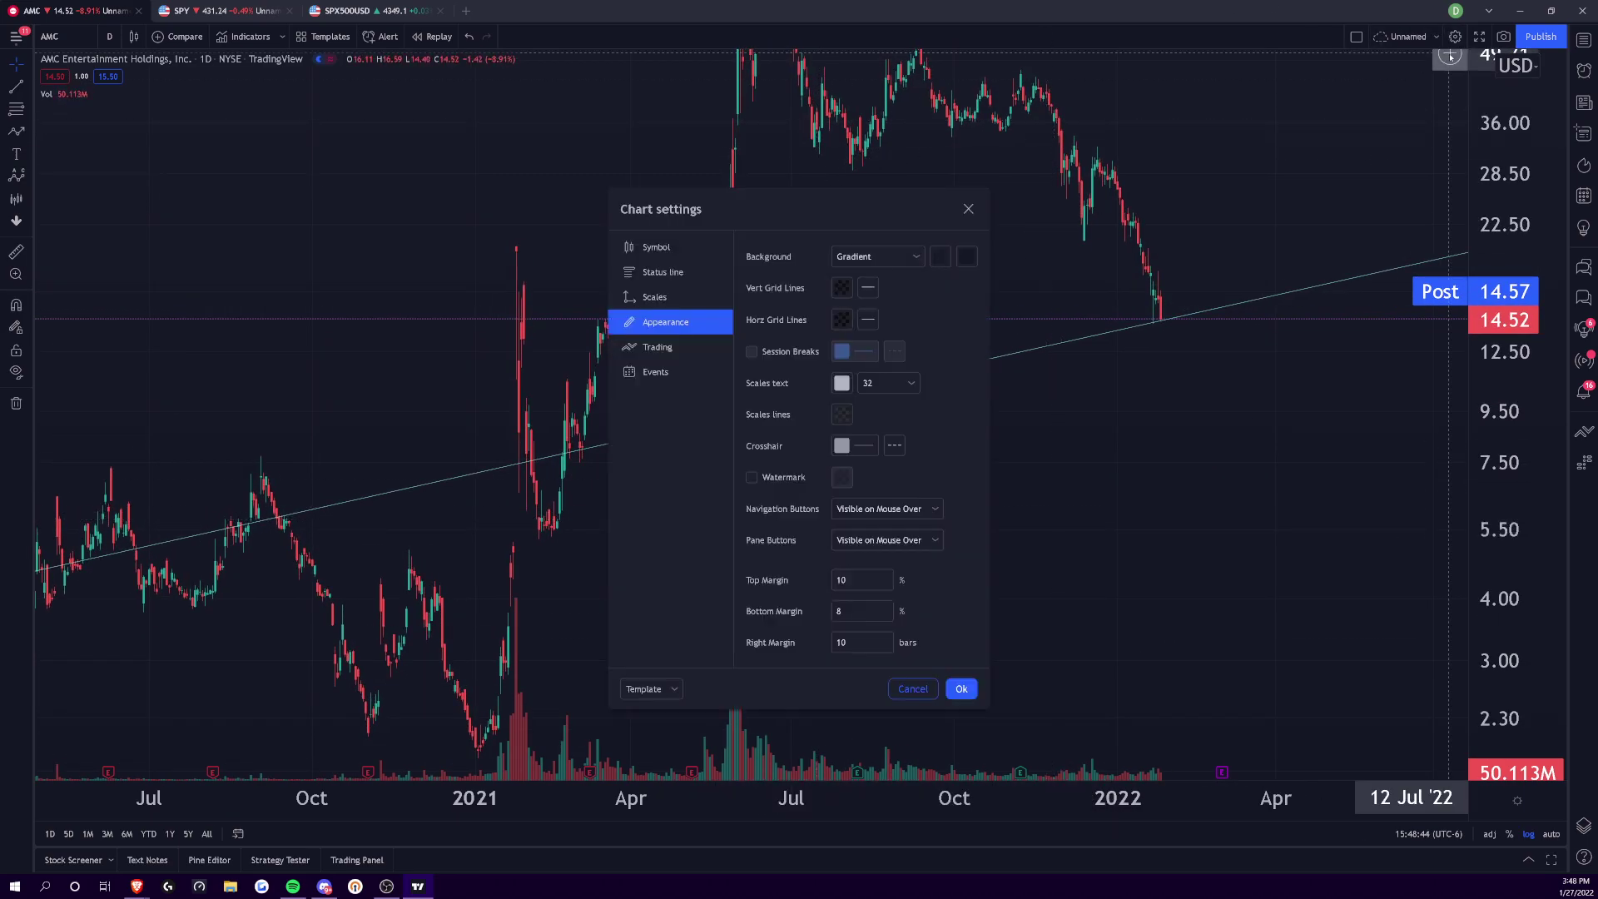
- Close Chart settings and bring AMC's 2019–2021 price history into view with the trendline selected
click(666, 248)
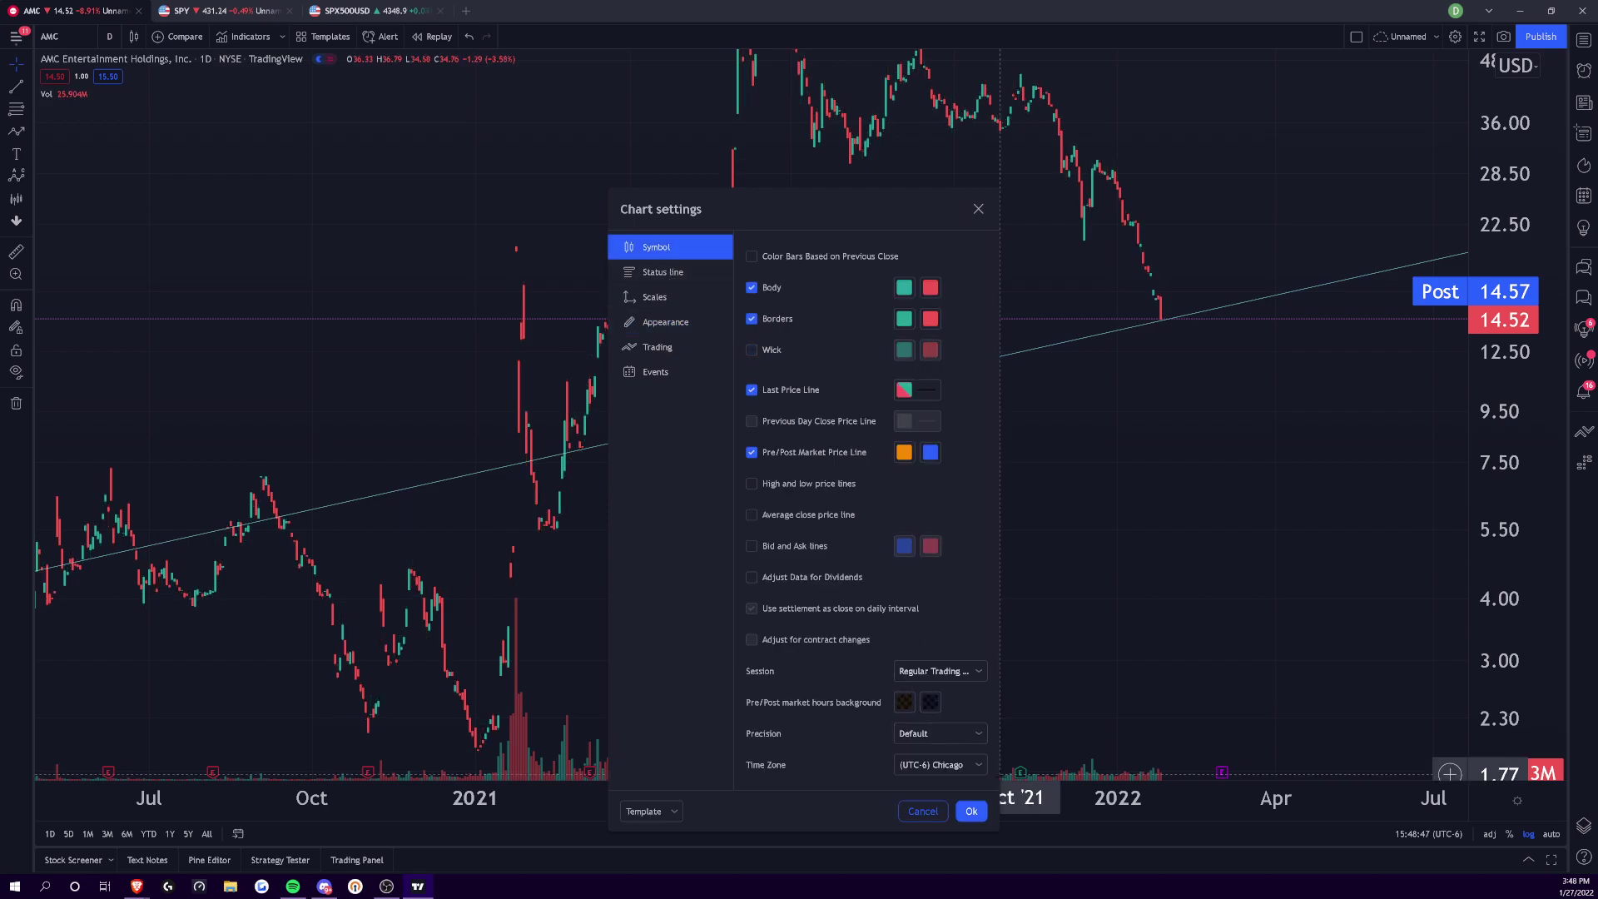
click(972, 811)
drag(855, 636, 1472, 680)
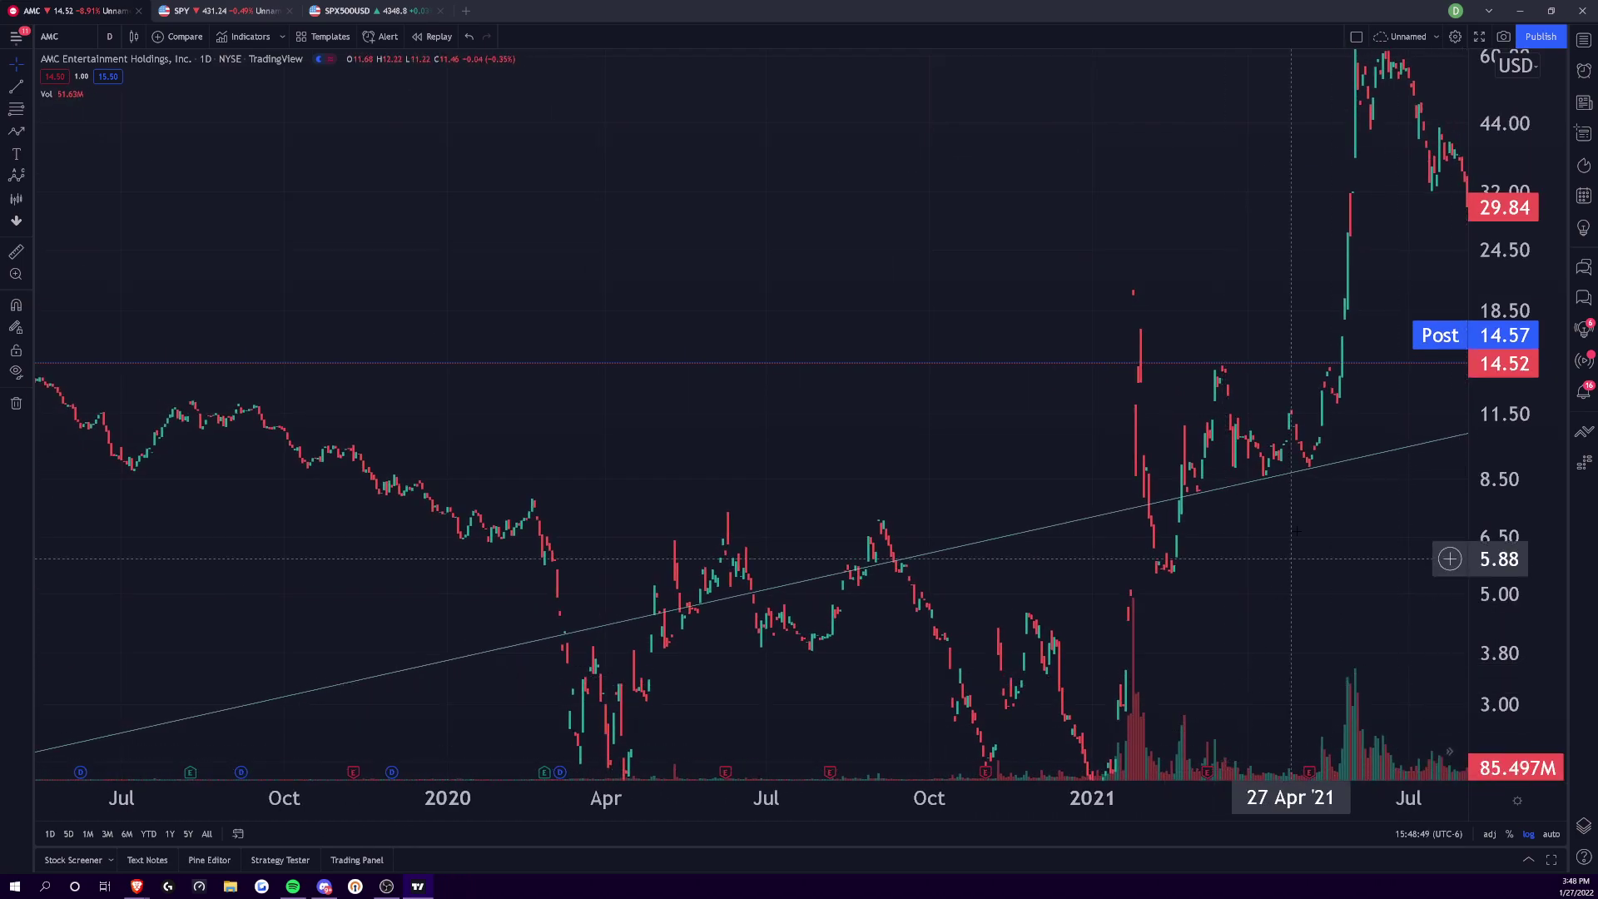
click(1222, 491)
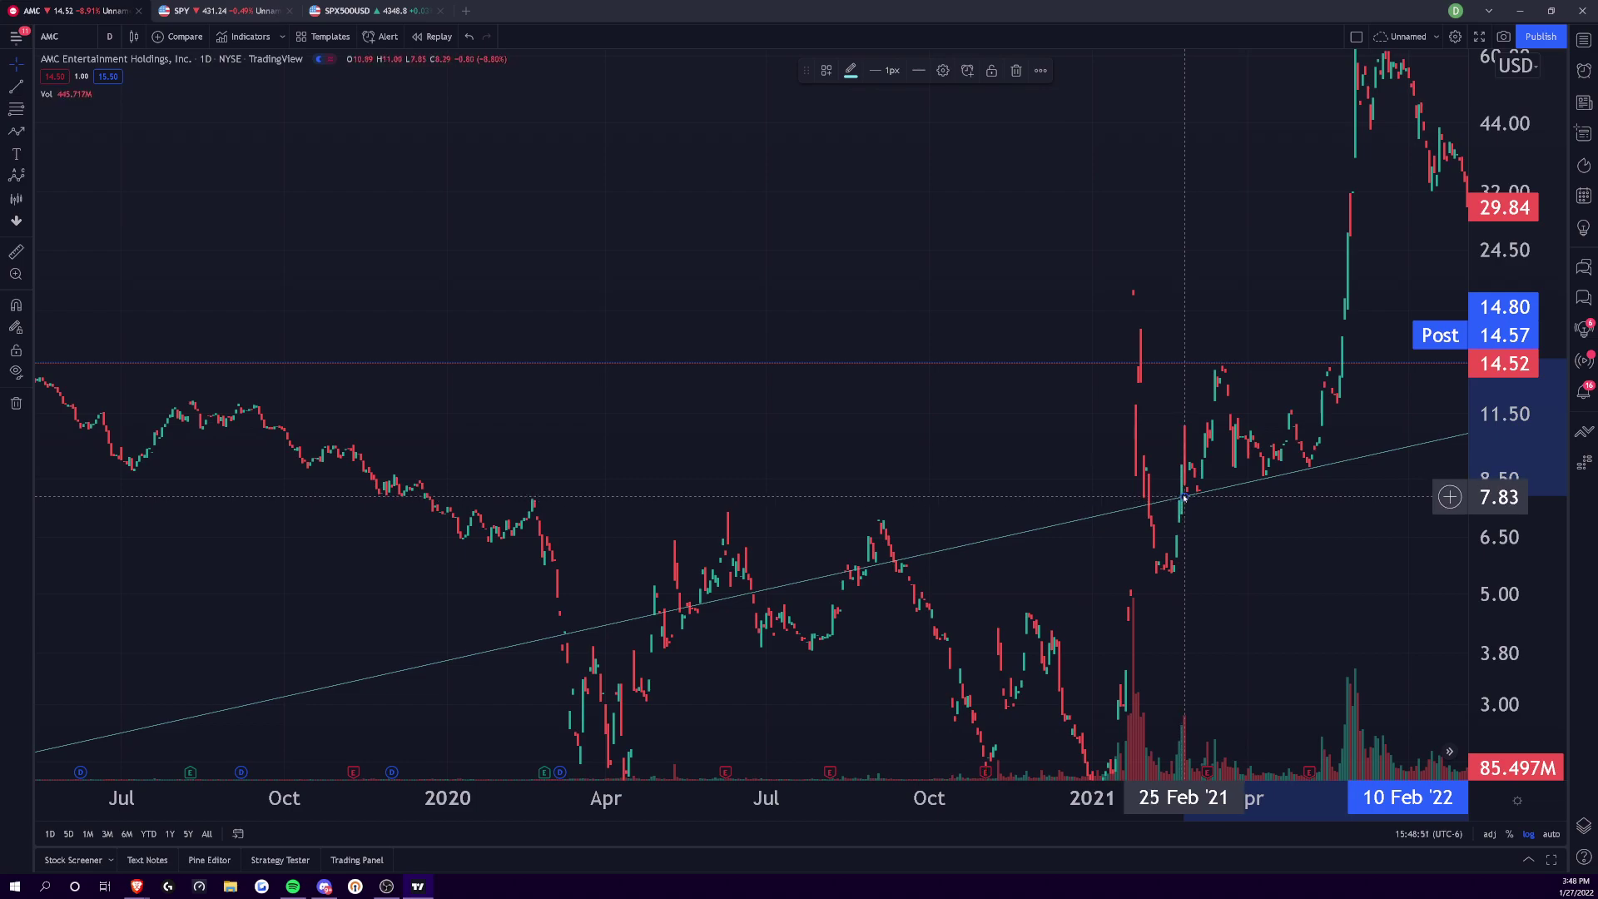
scroll(843, 718, up, 5)
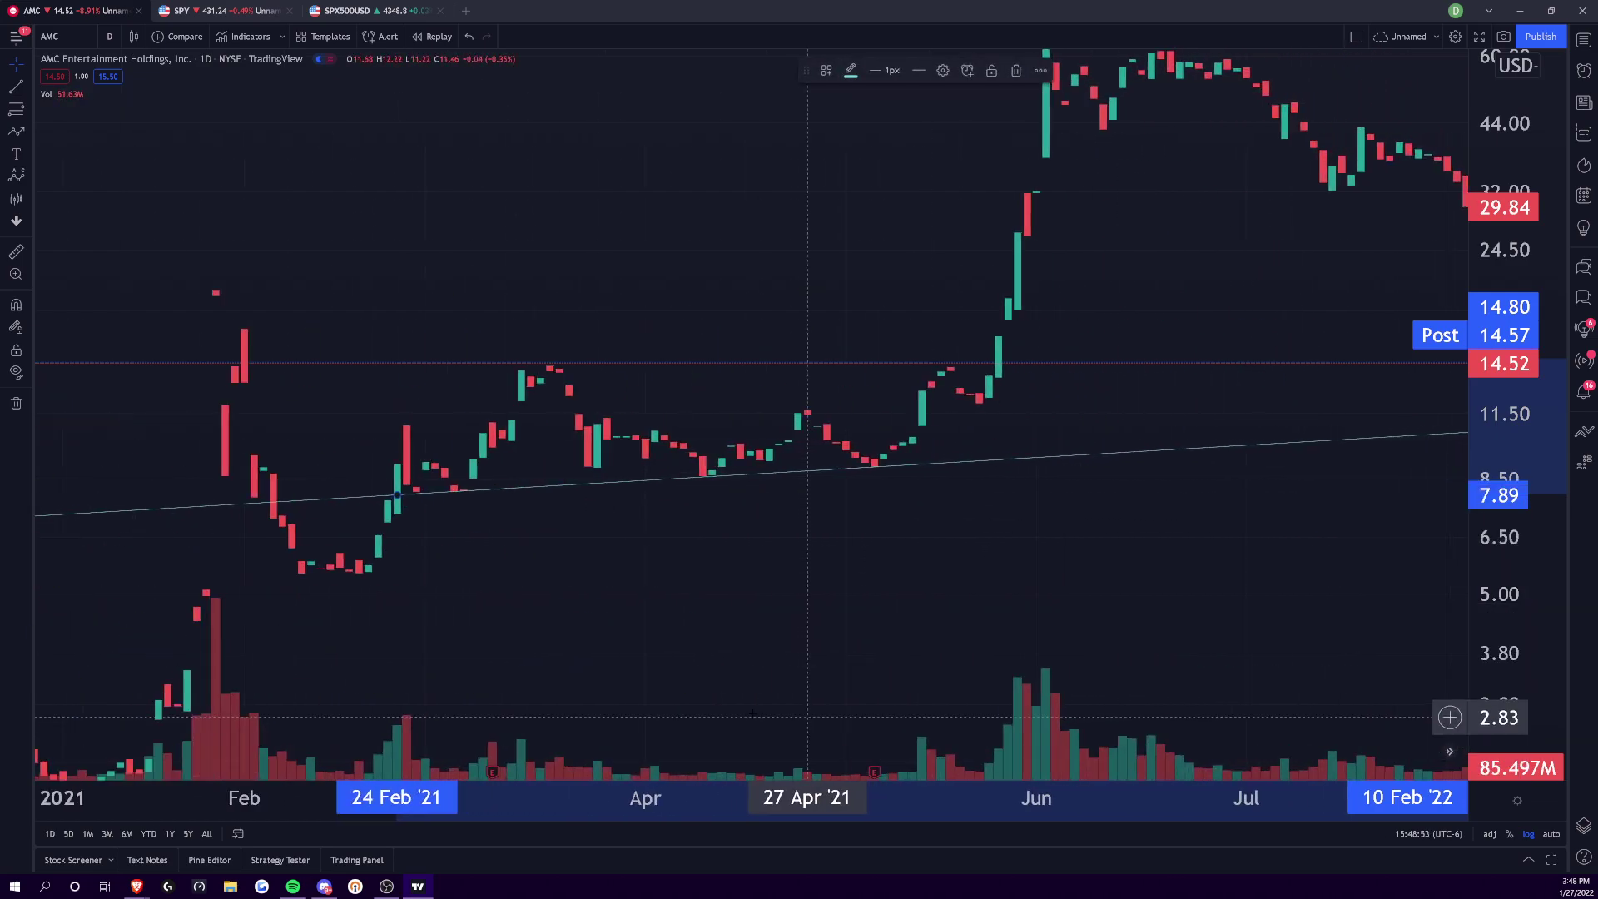
scroll(844, 718, up, 5)
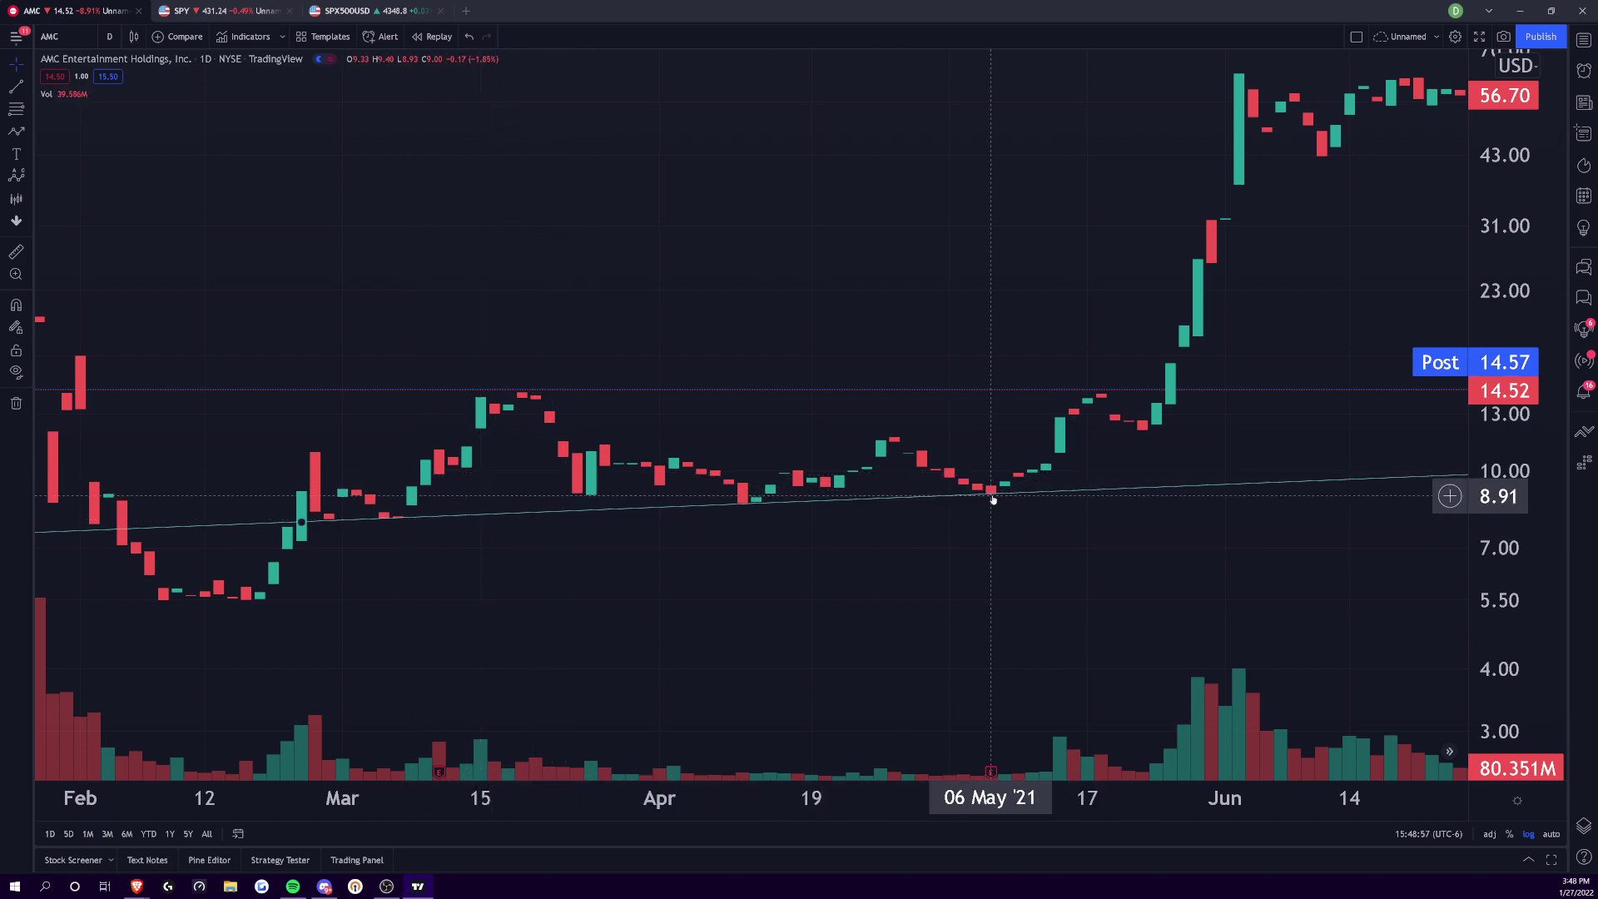
scroll(1177, 610, right, 10)
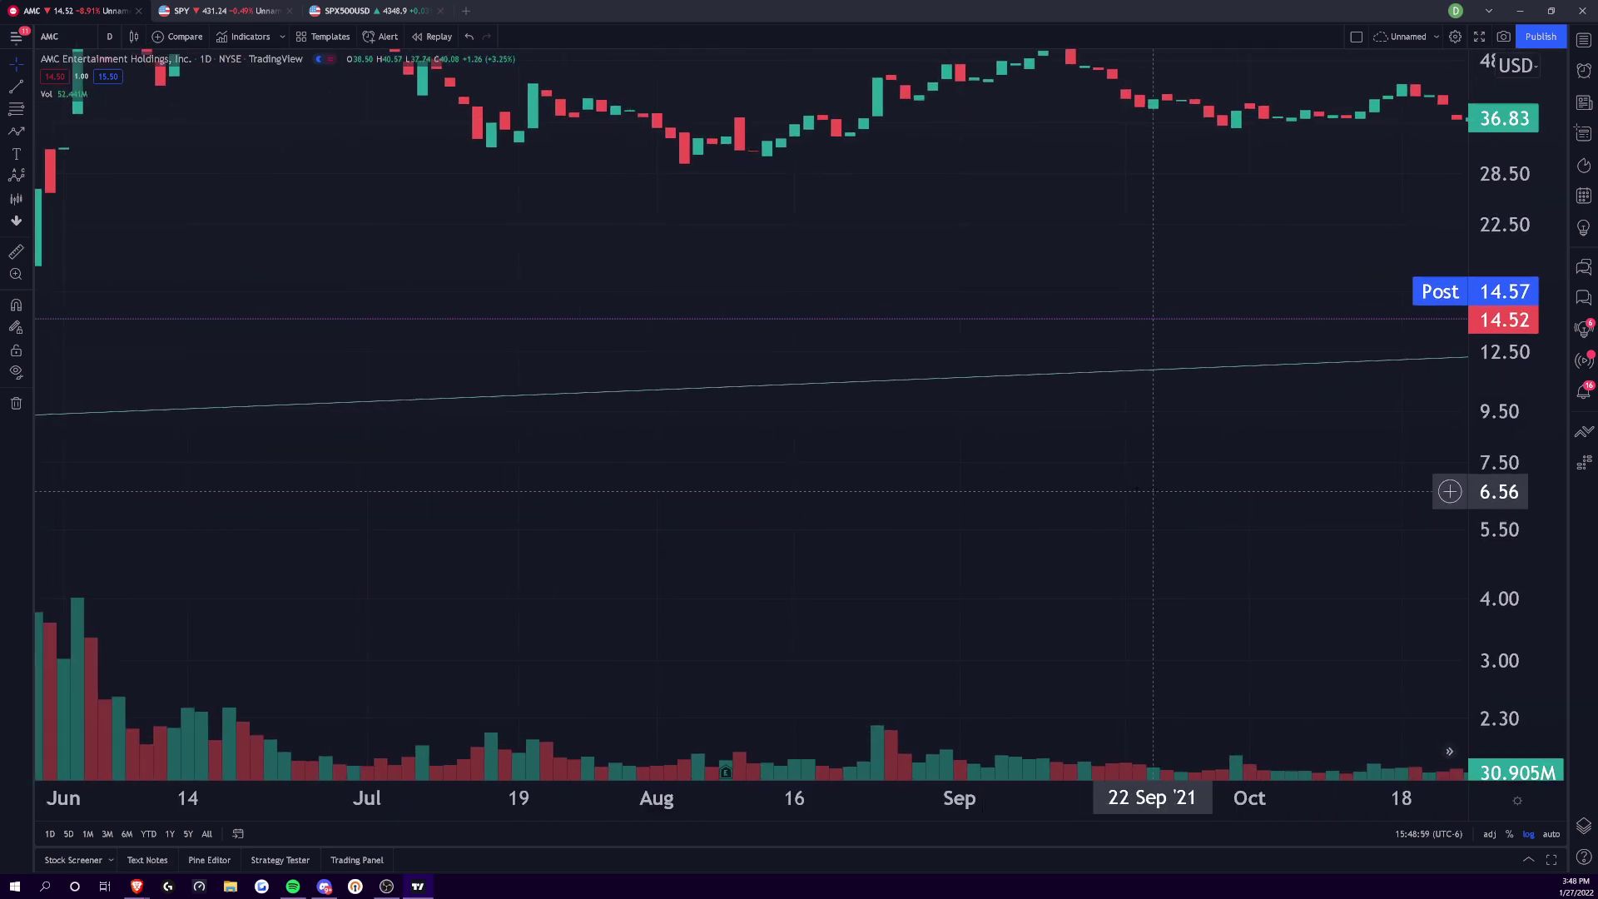
scroll(1032, 452, right, 6)
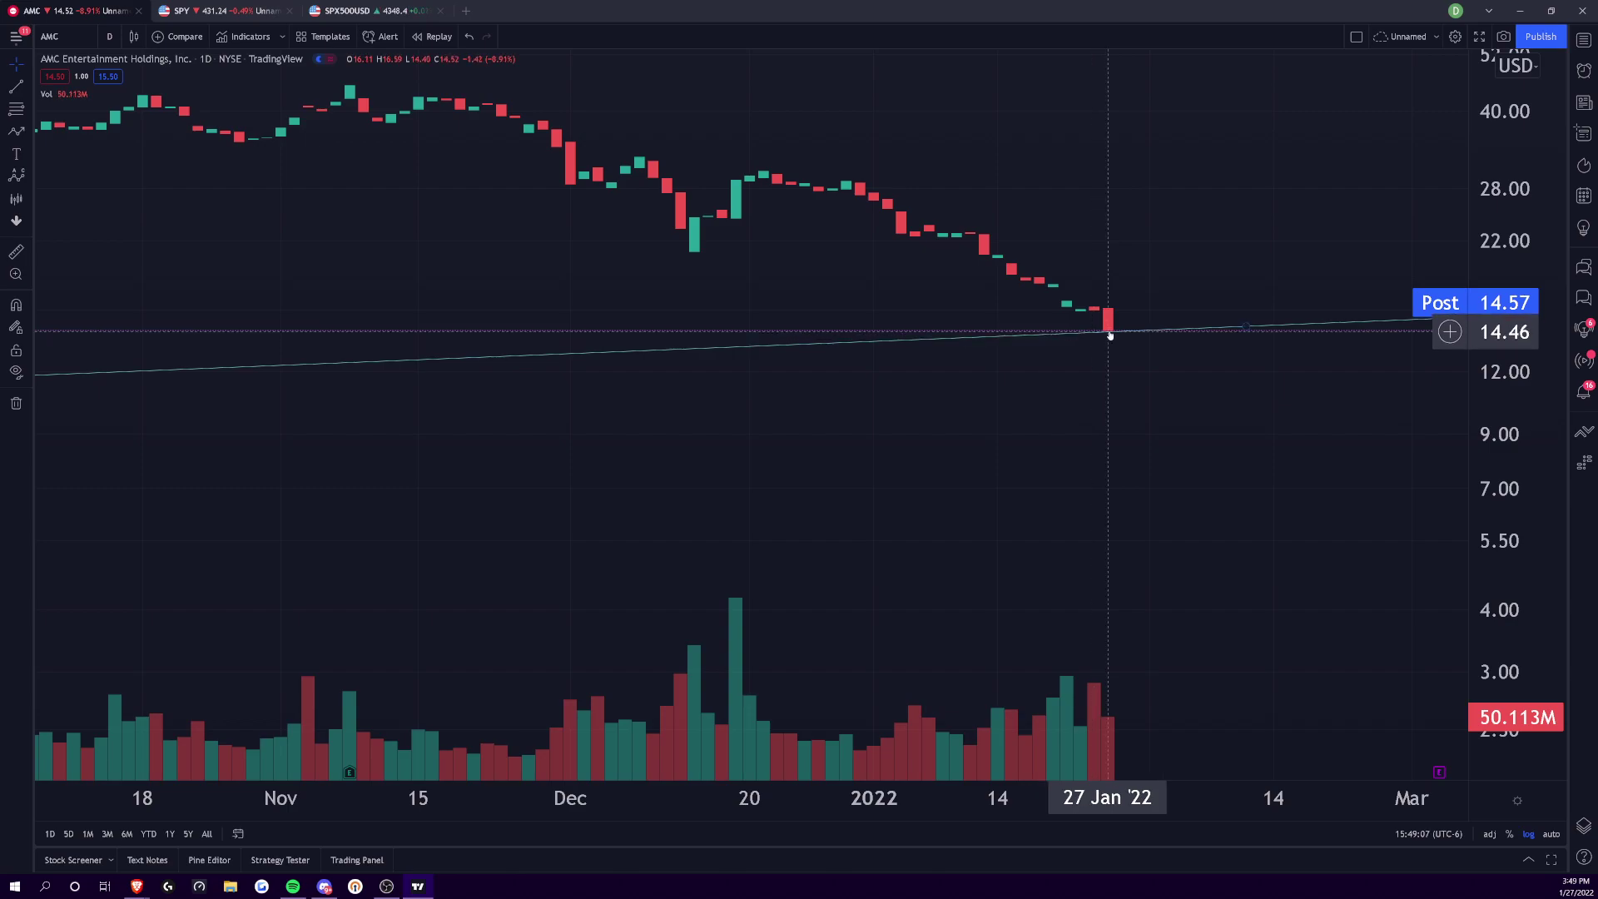
- Compress the price scale and pan back to 2016 to see where prices touched the trendline
drag(1508, 500, 1509, 641)
drag(1014, 799, 1453, 795)
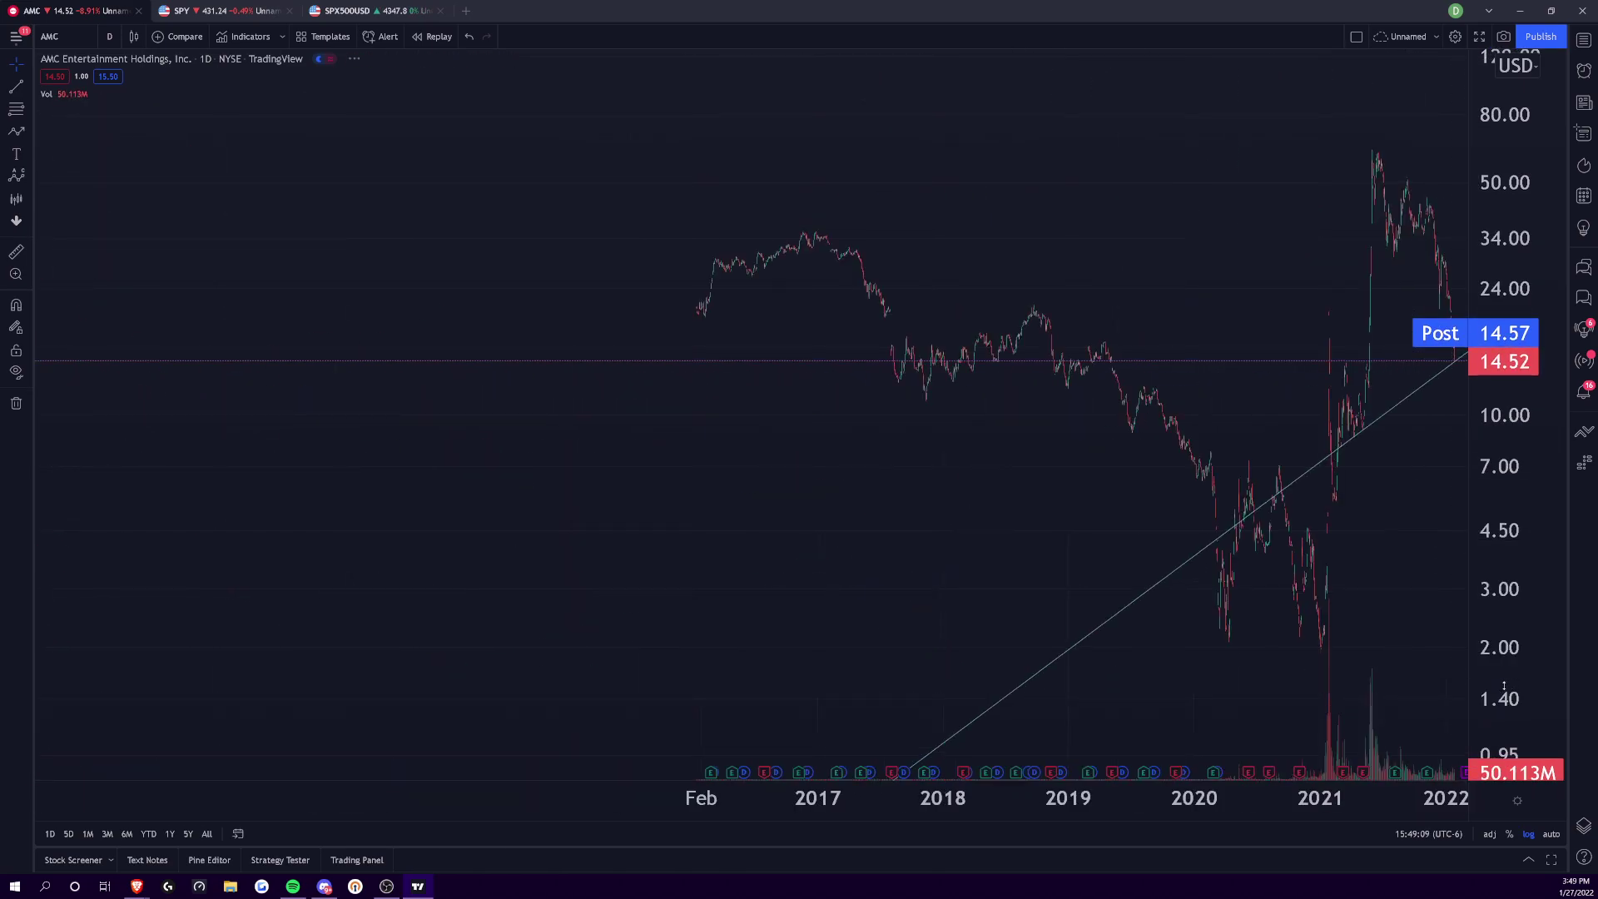
scroll(766, 703, up, 5)
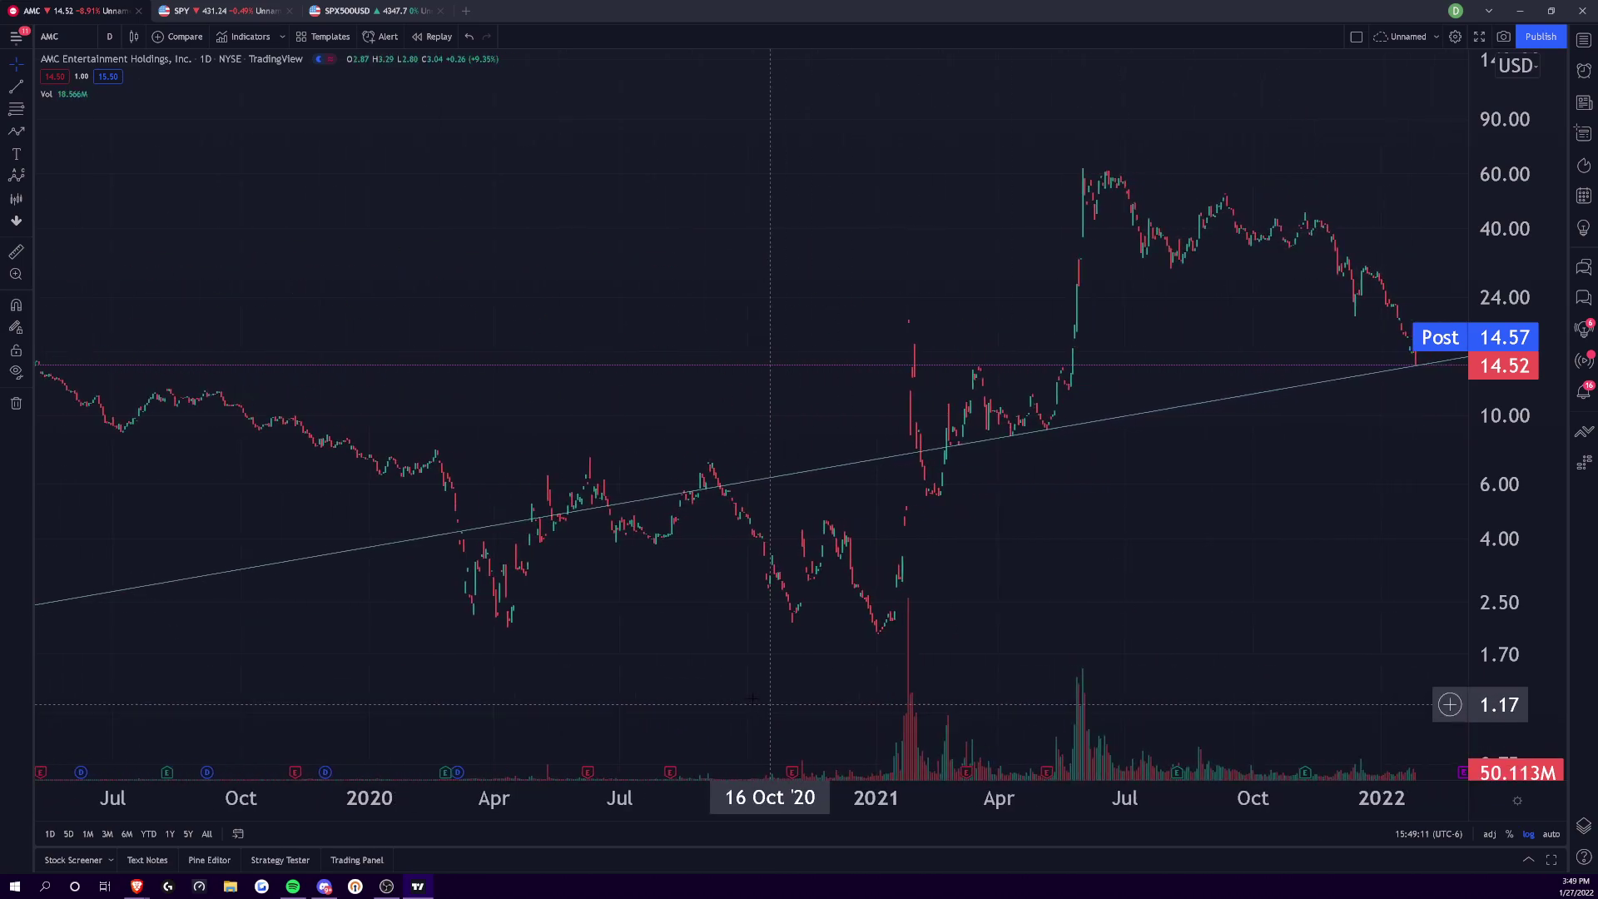
scroll(766, 703, up, 3)
drag(571, 569, 721, 537)
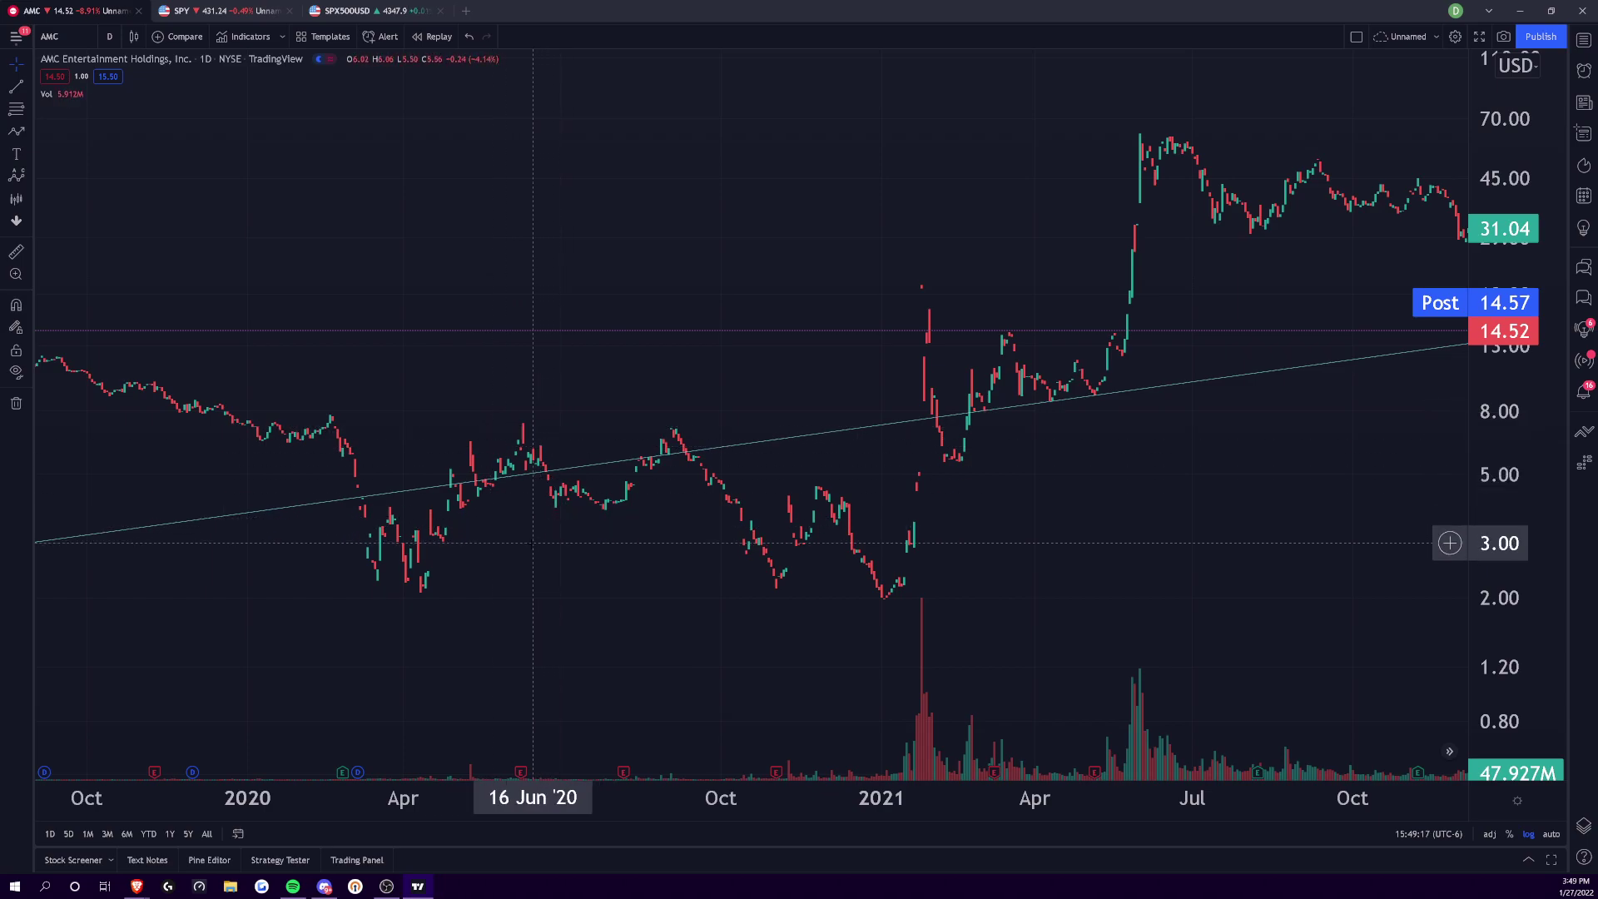
scroll(1033, 750, down, 4)
scroll(1033, 750, down, 2)
scroll(535, 766, up, 5)
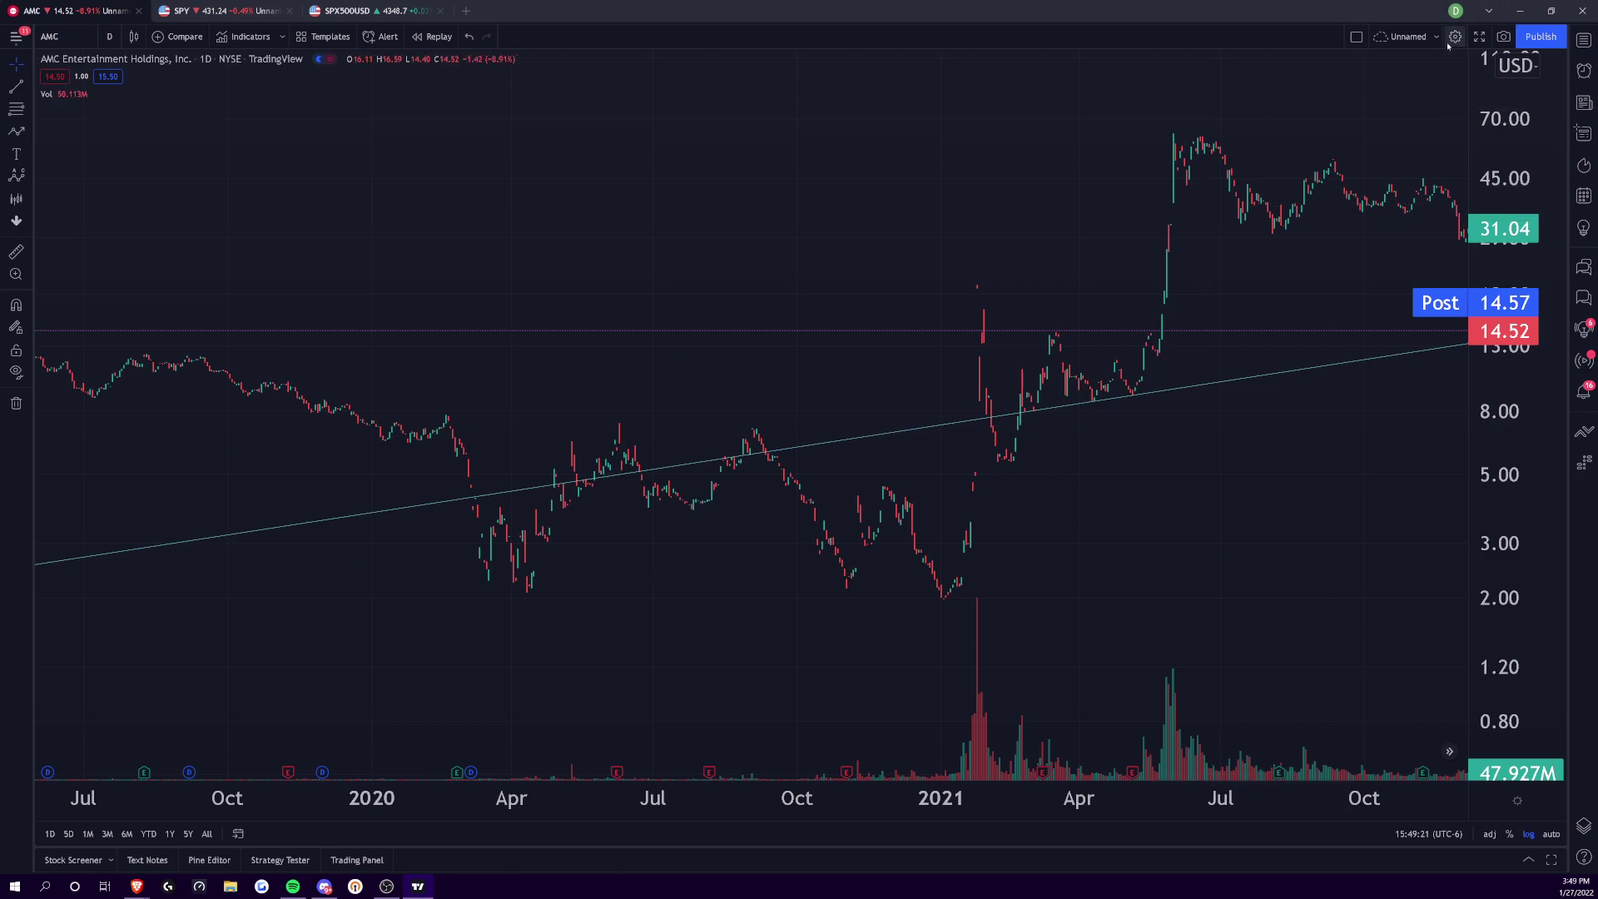
click(1453, 39)
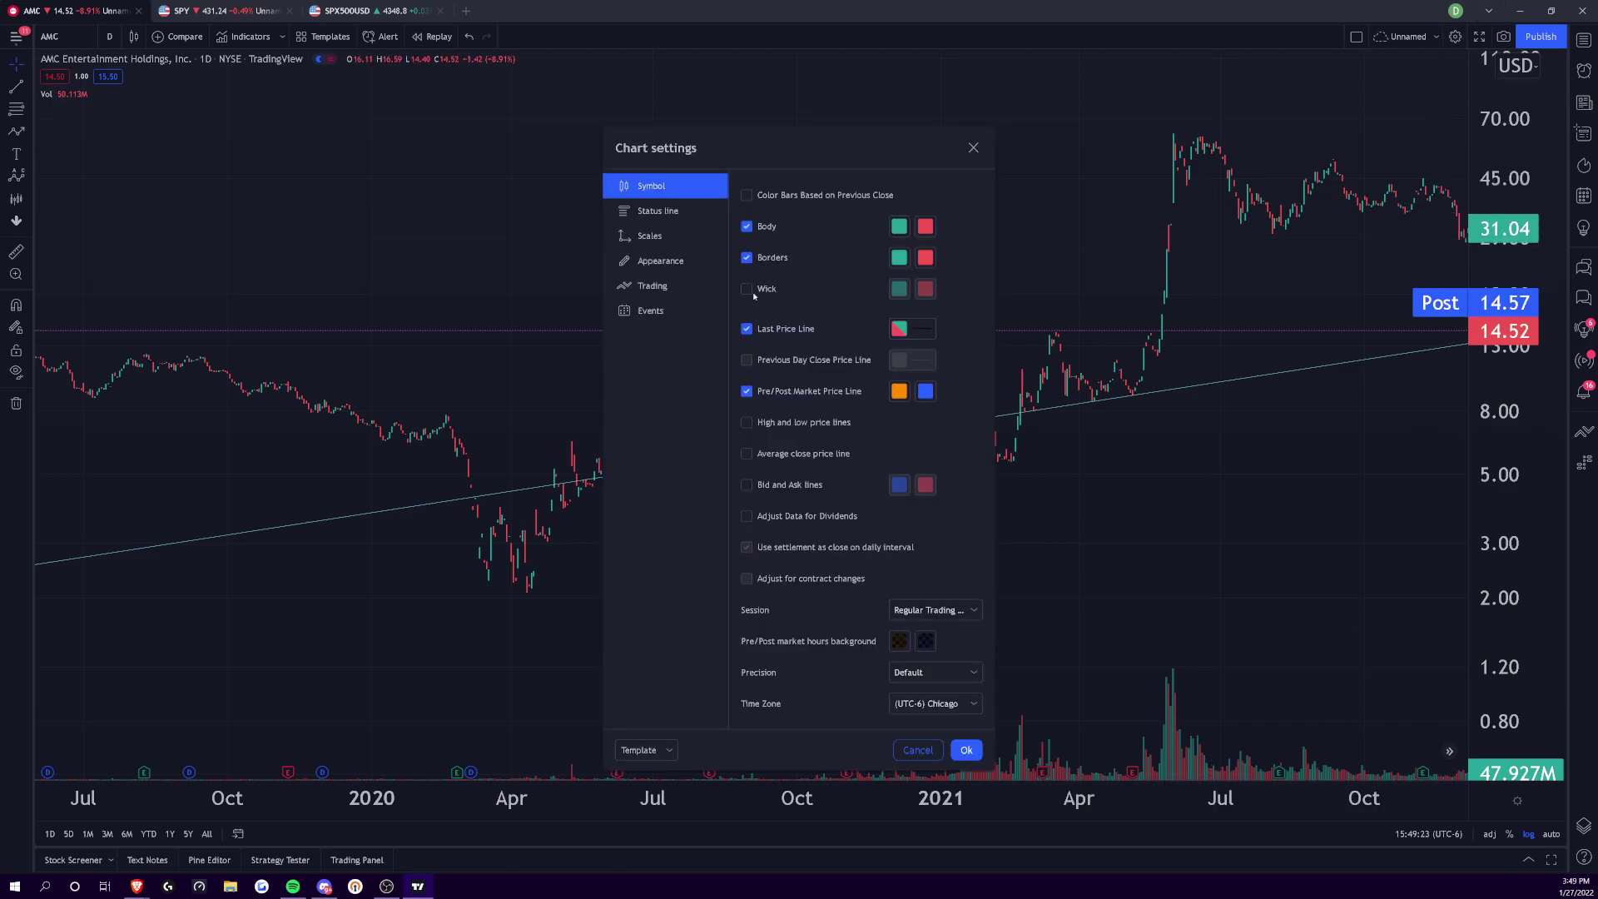
click(967, 750)
drag(874, 641, 1088, 613)
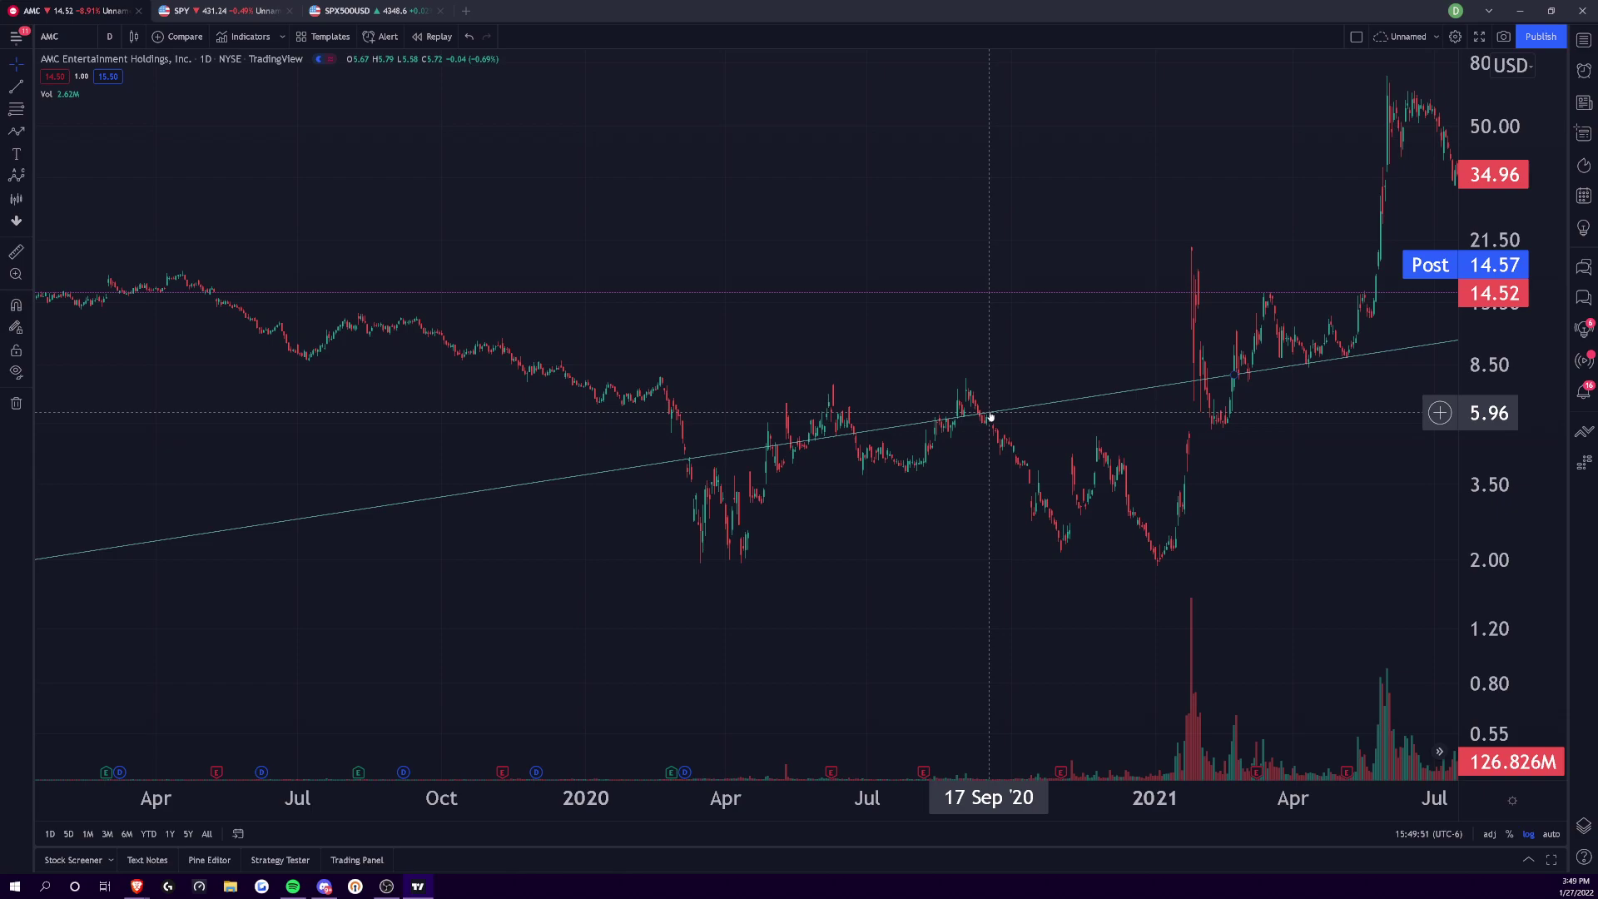
- Zoom the AMC chart in on the trendline's latest candles, October 2021 to March 2022
drag(1228, 558, 1102, 510)
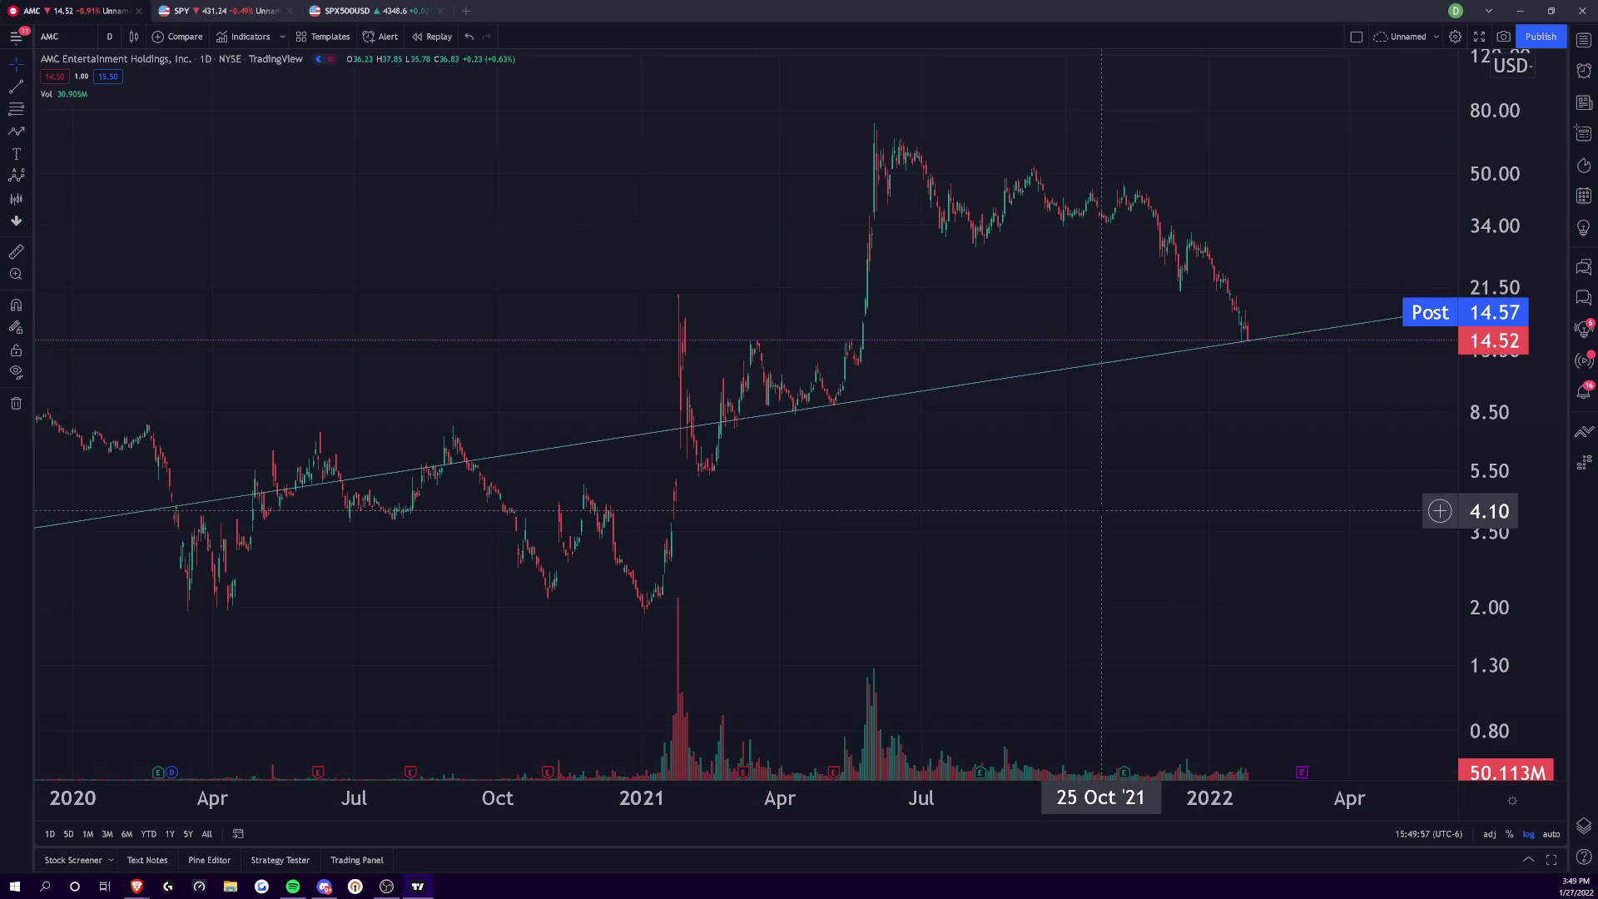
scroll(1035, 724, down, 5)
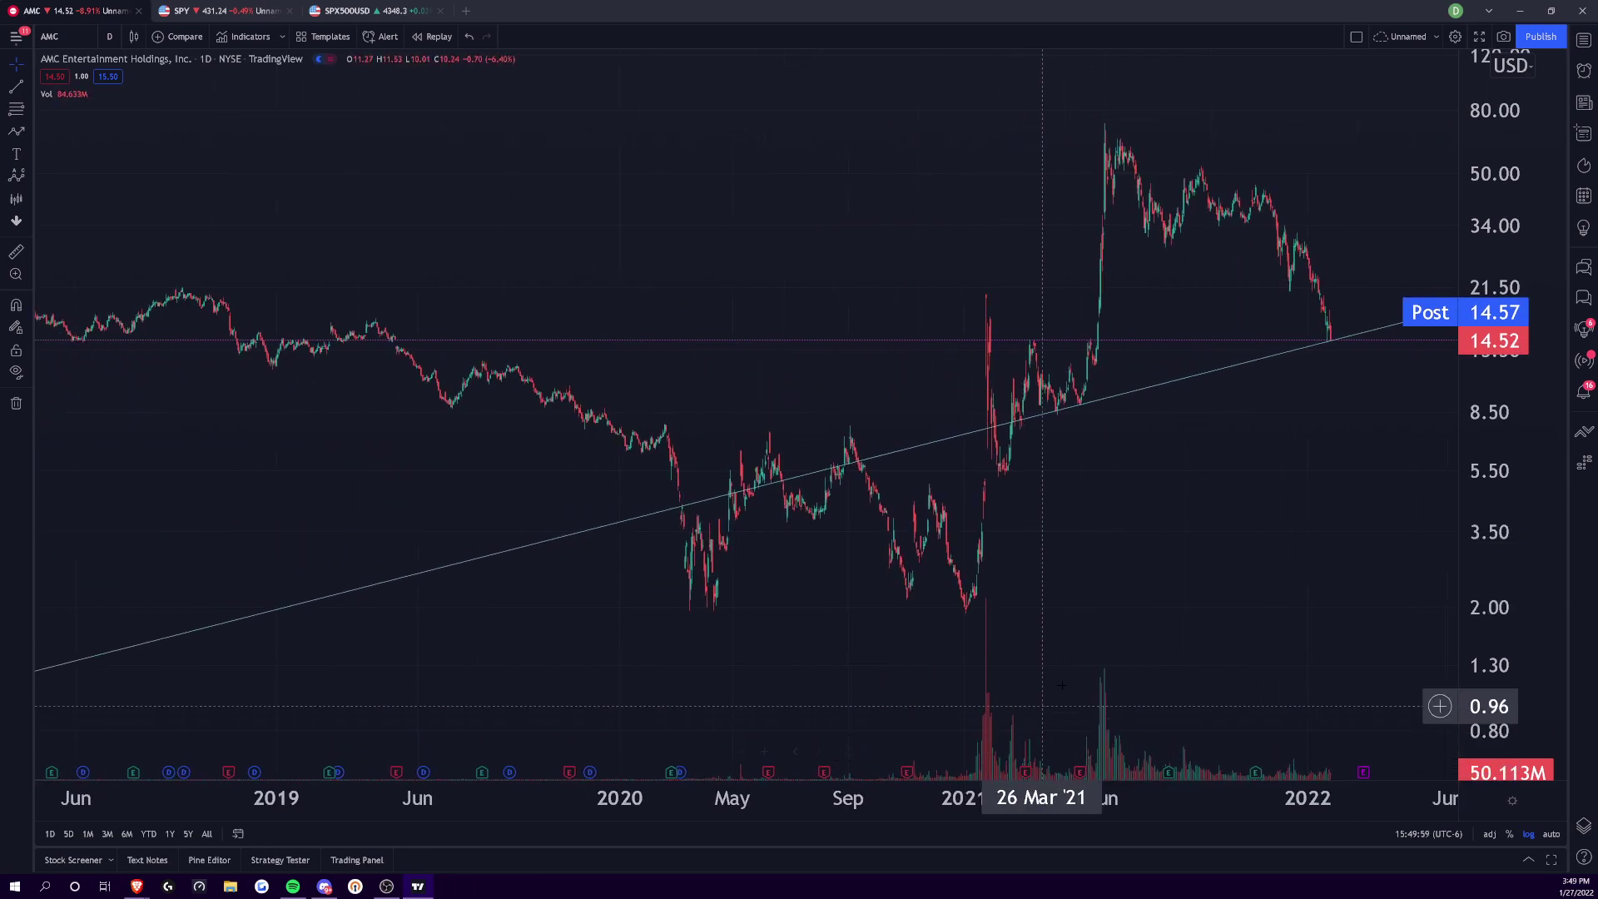
drag(1206, 541, 971, 510)
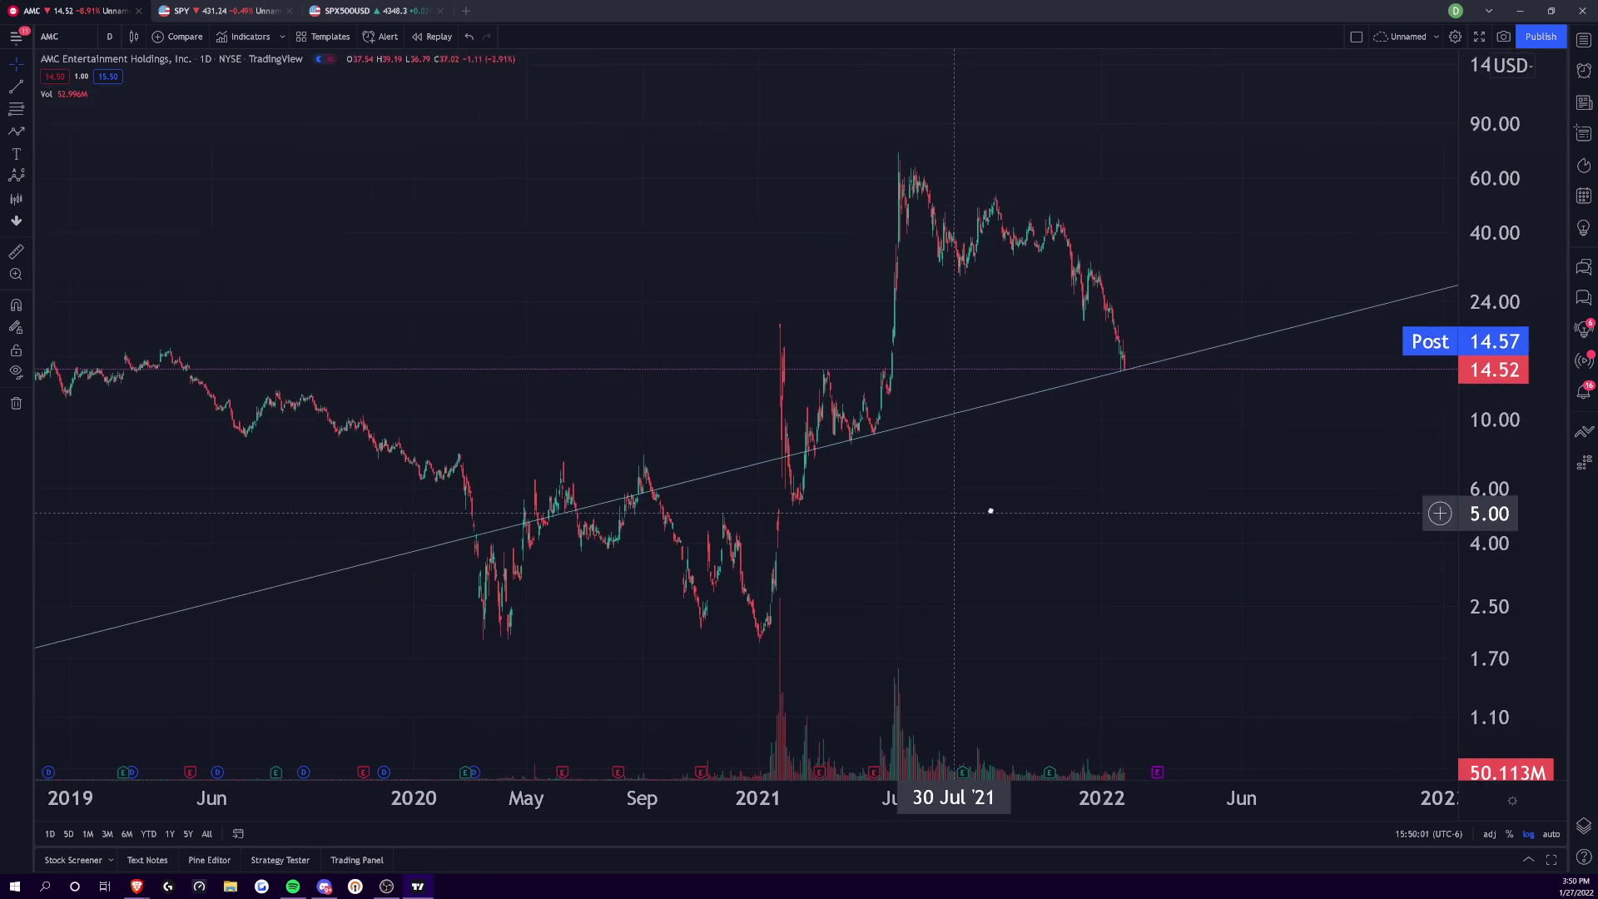
drag(866, 796, 42, 658)
drag(371, 564, 930, 533)
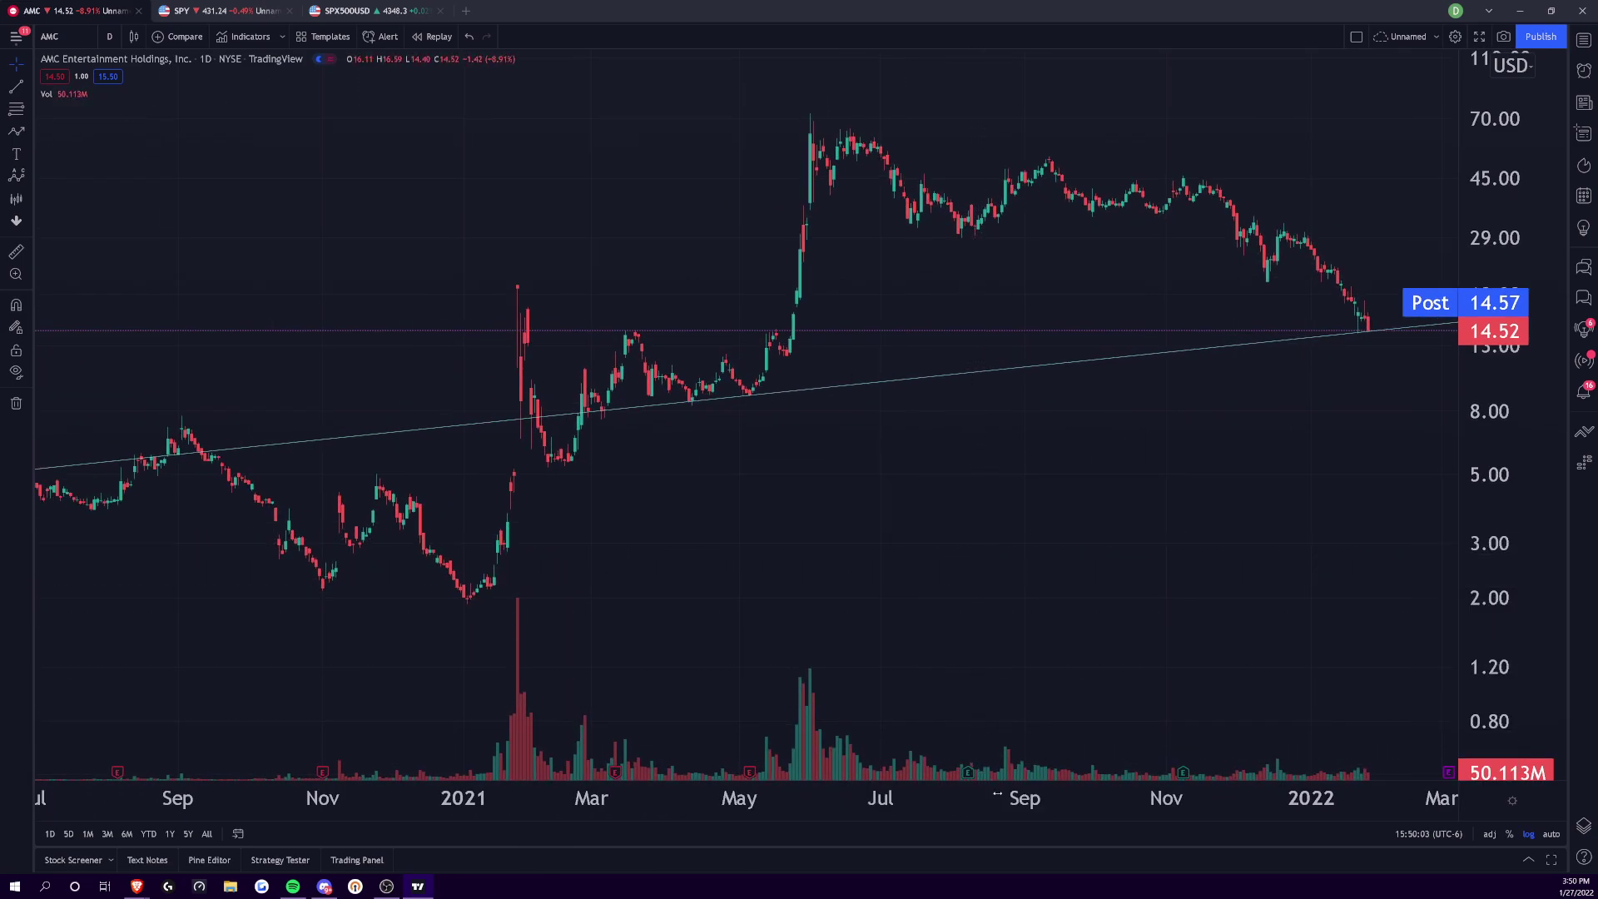
drag(1129, 801, 257, 636)
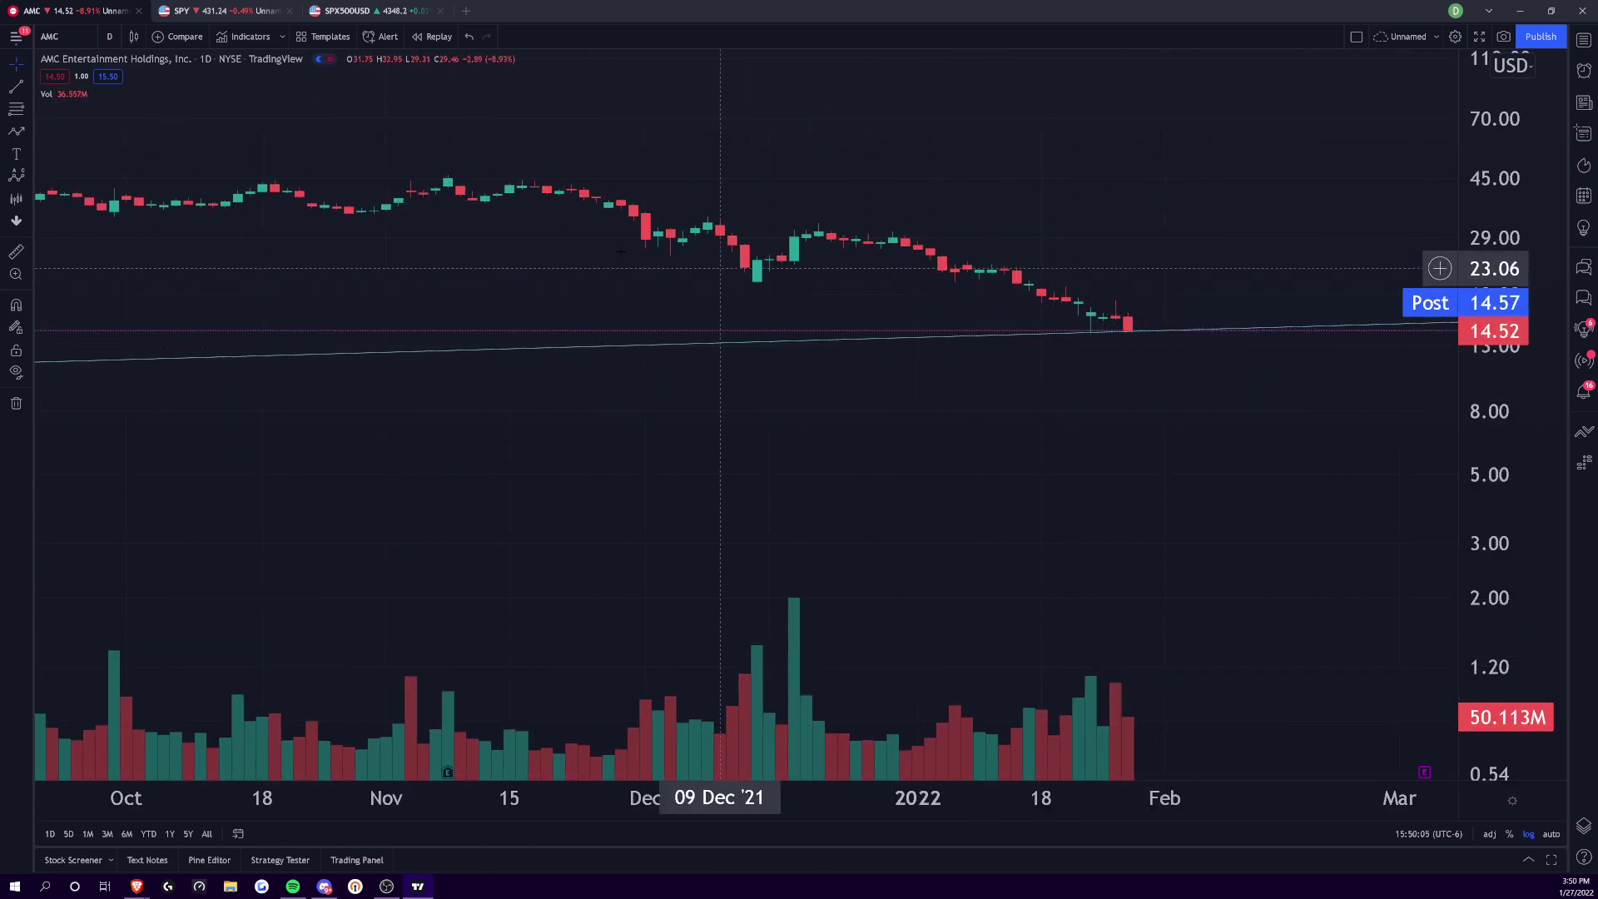
- Draw a green path arrow from the latest candle projecting a bounce off the trendline
click(28, 132)
click(17, 131)
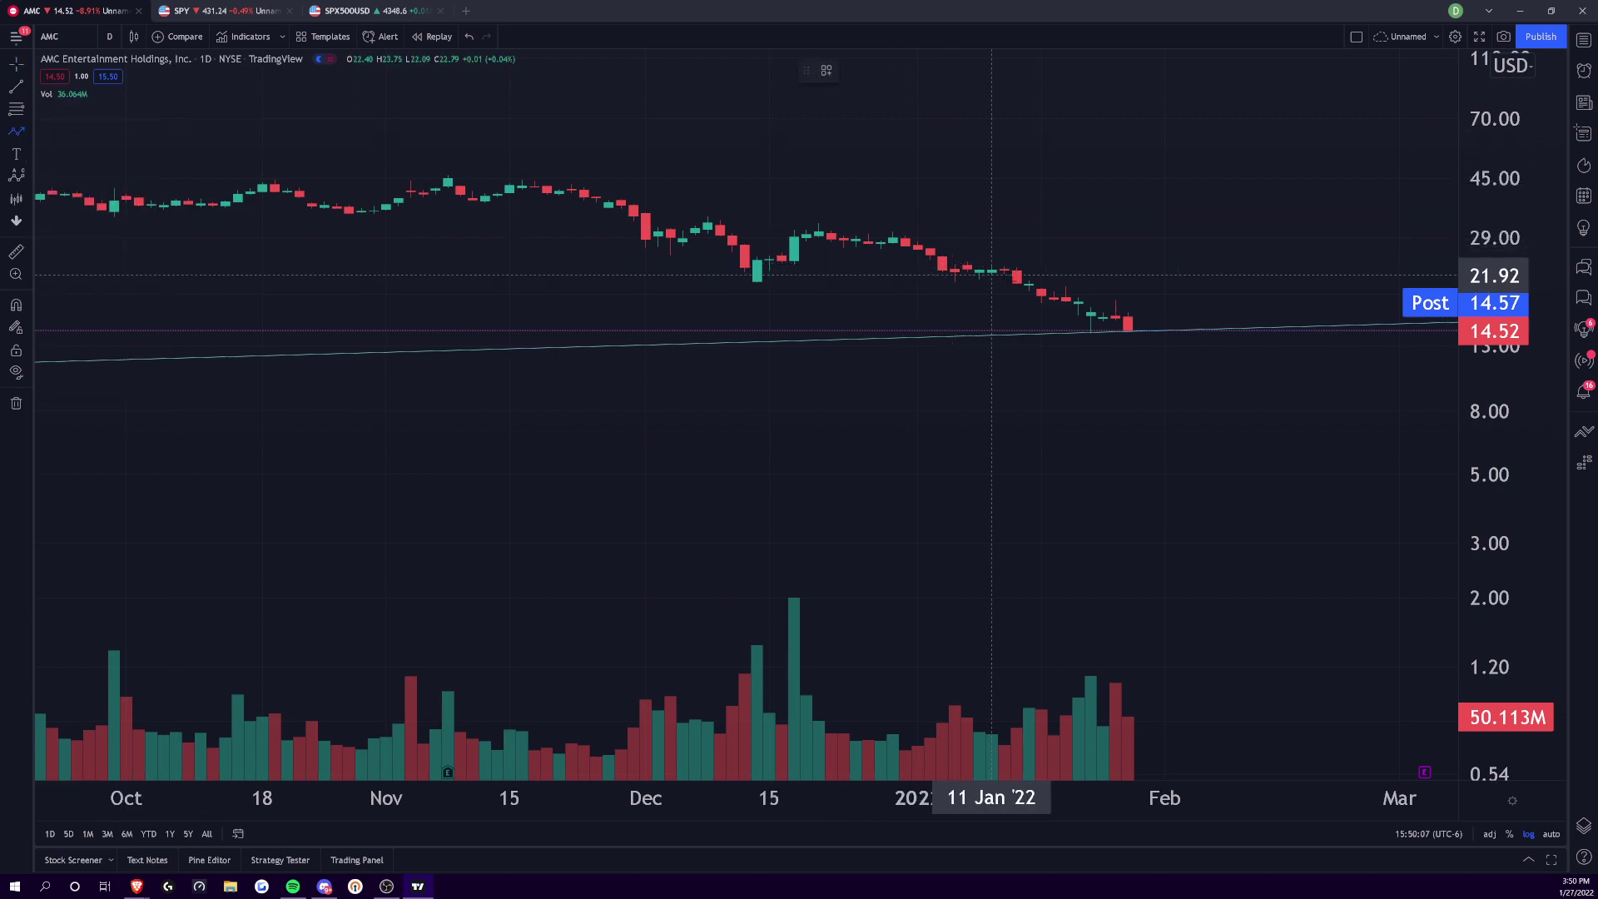
click(1141, 331)
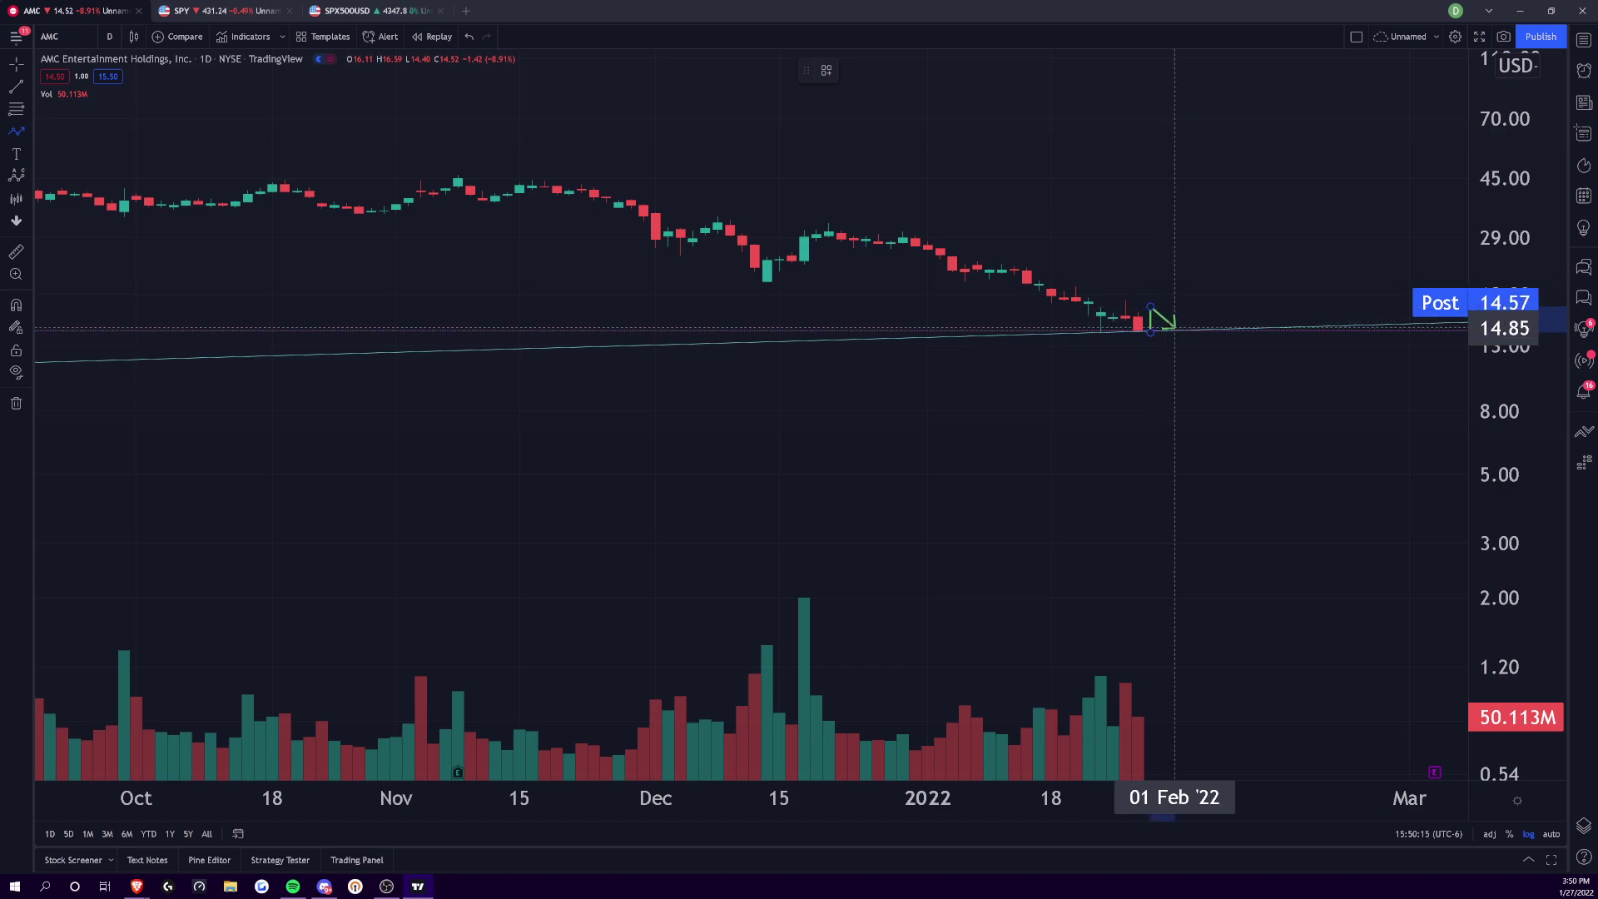
double_click(1187, 282)
click(1210, 356)
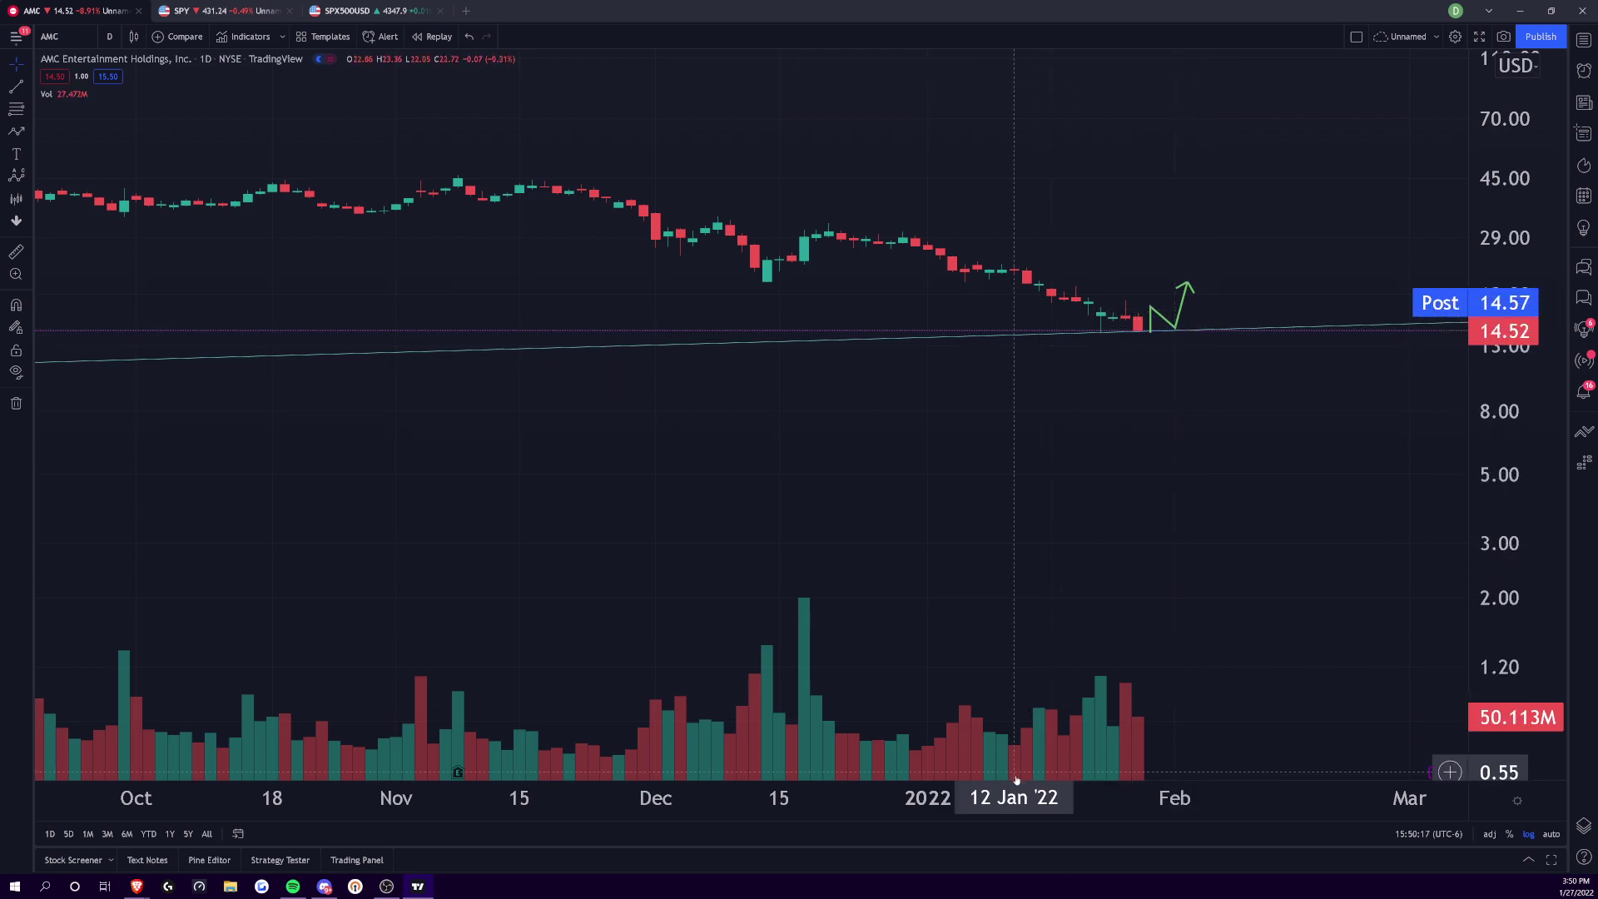
- Zoom out and rescale prices to show September 2020 through March 2022
drag(1010, 791, 1157, 791)
drag(1215, 703, 1020, 780)
drag(839, 543, 1114, 566)
drag(1508, 491, 1509, 645)
drag(1322, 569, 1303, 578)
scroll(1303, 576, down, 5)
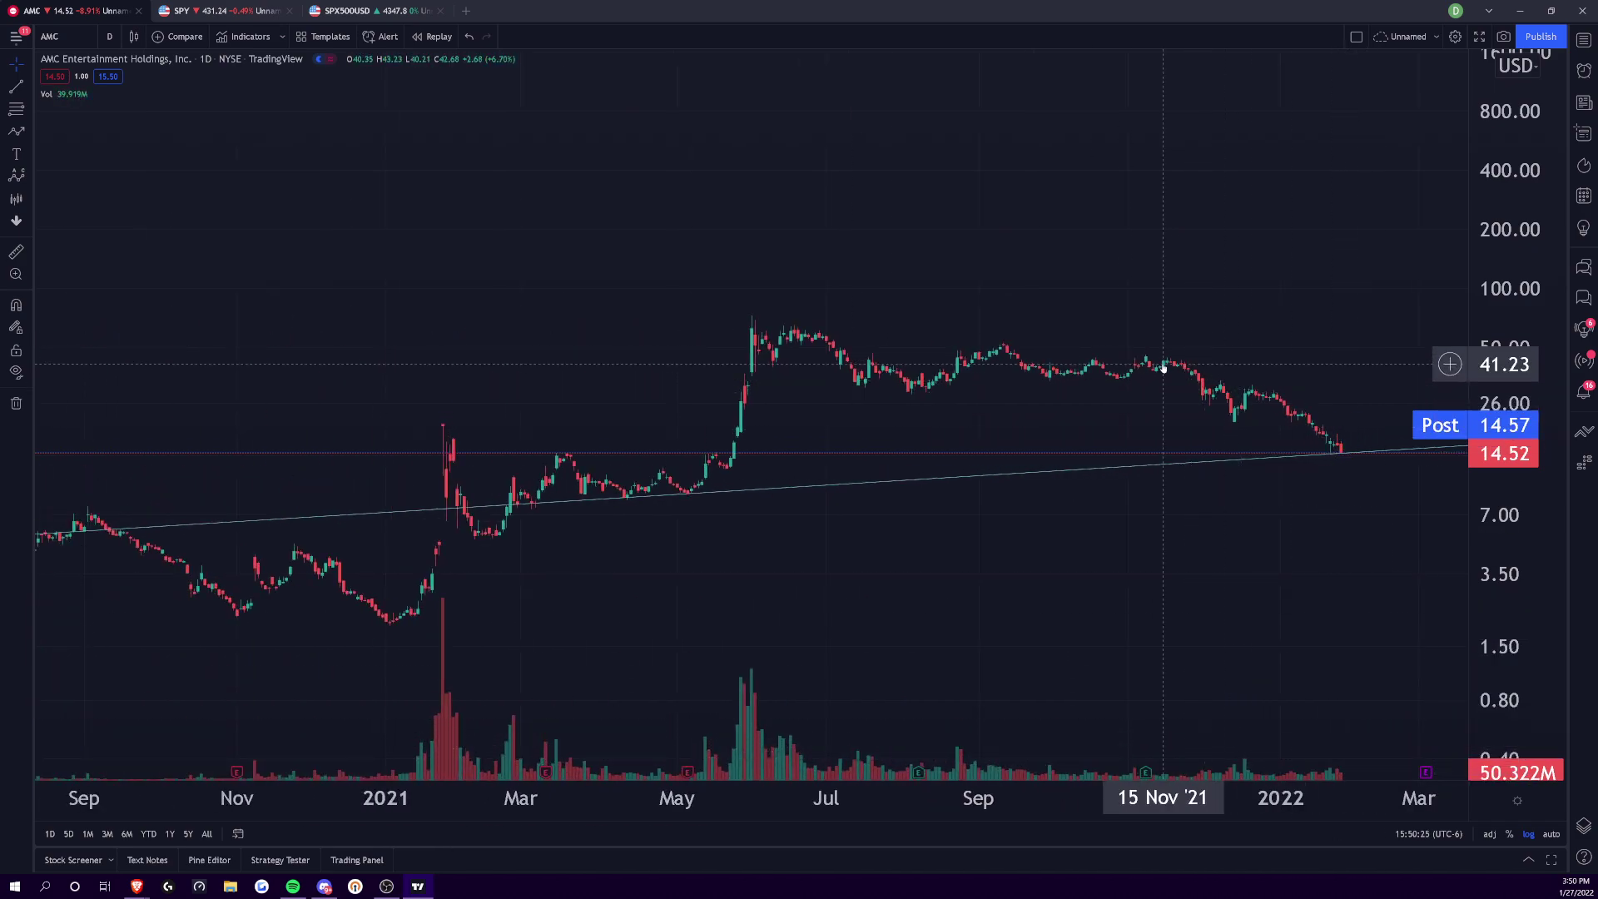
drag(1487, 571, 1399, 159)
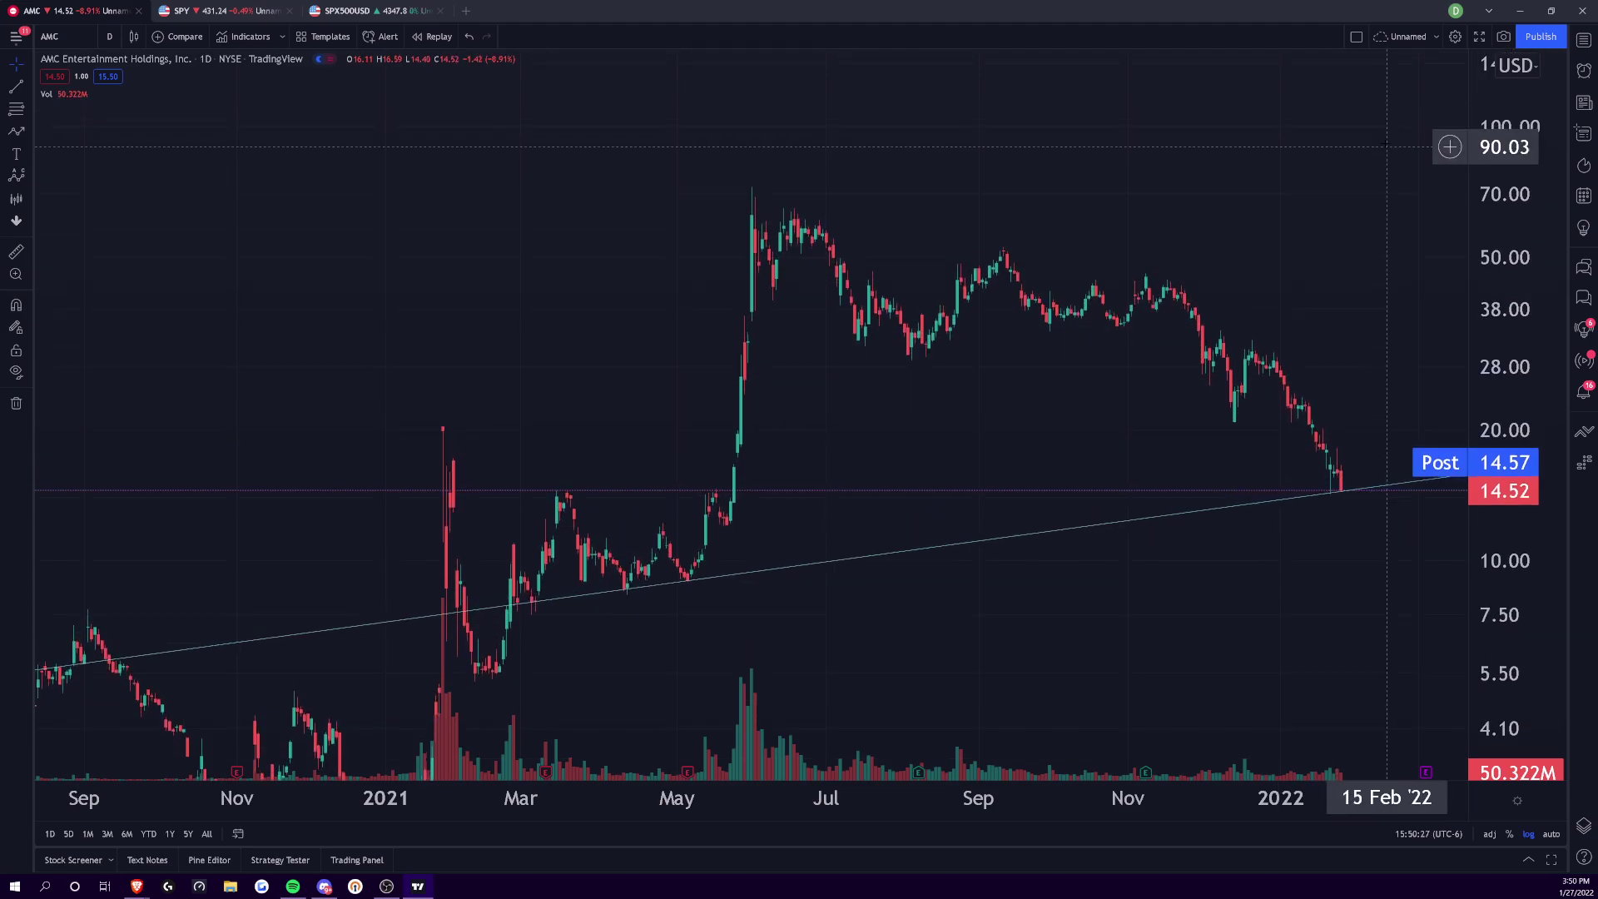
drag(1485, 547, 1465, 415)
drag(1358, 608, 1320, 610)
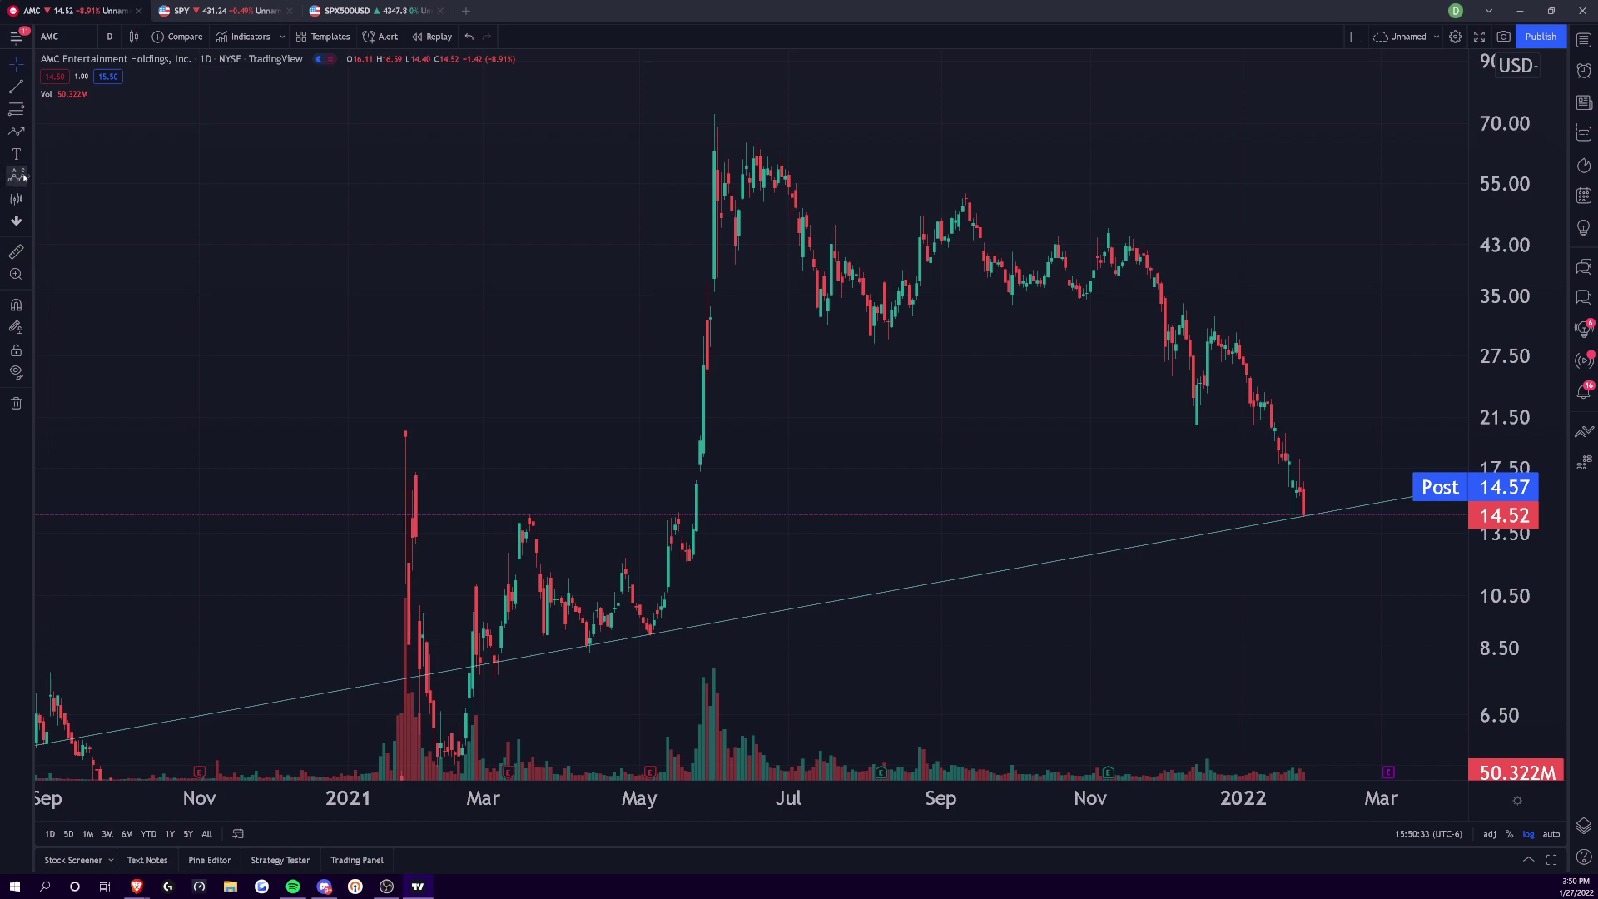
- Draw a red ABC correction from the June 2021 high through the Aug low, Sep high and Jan 2022 low
click(718, 109)
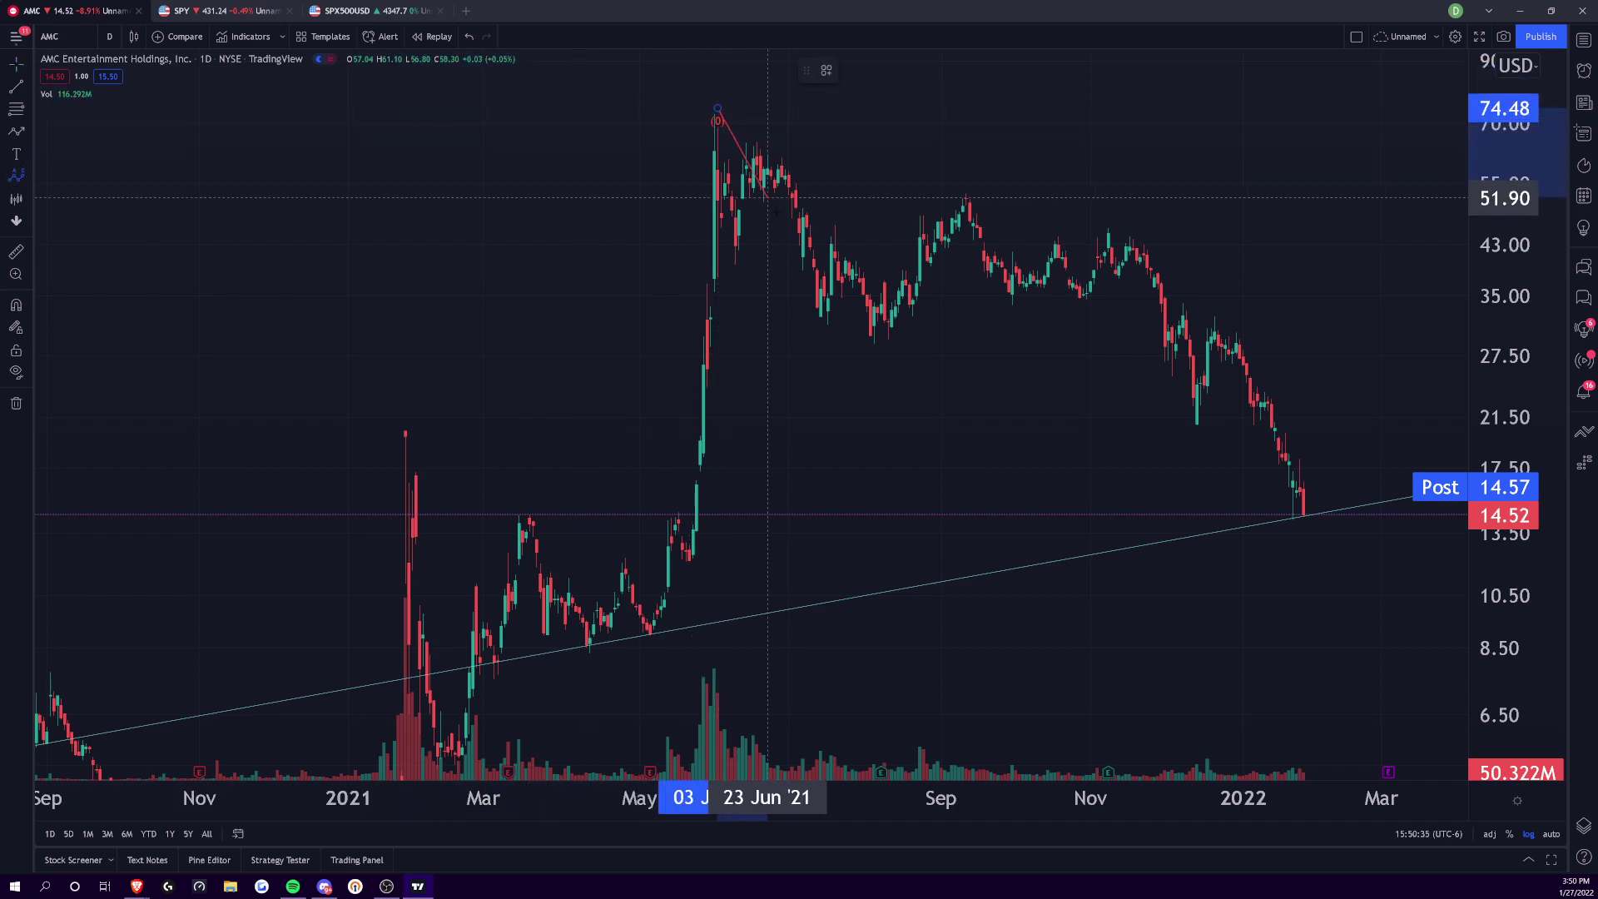
click(874, 344)
click(971, 189)
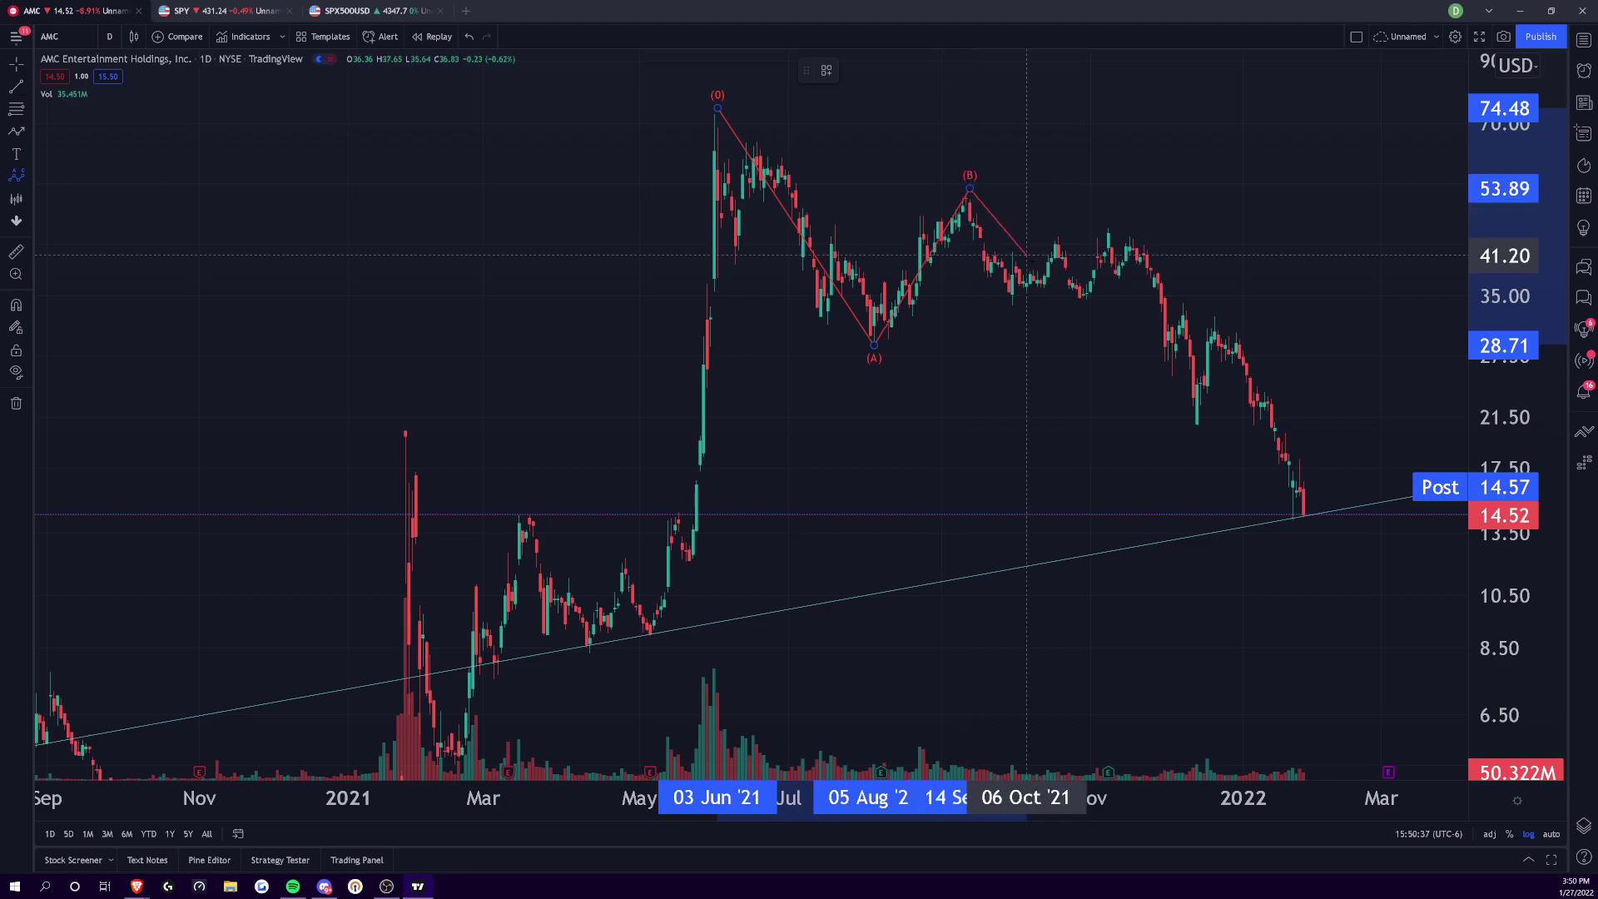
double_click(1304, 518)
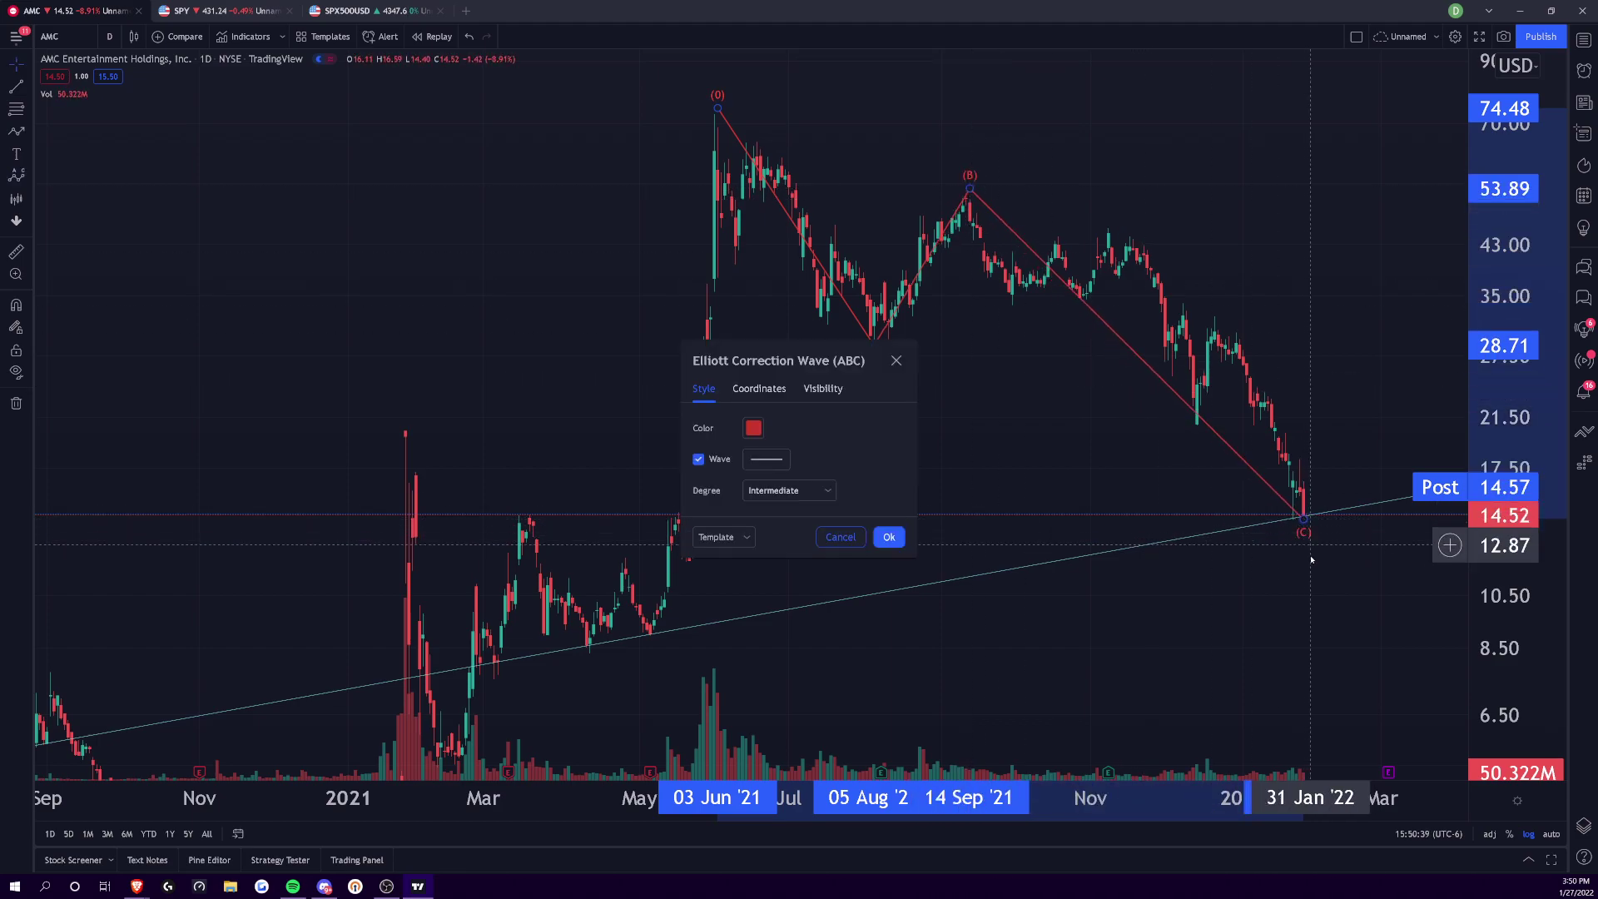
click(1308, 540)
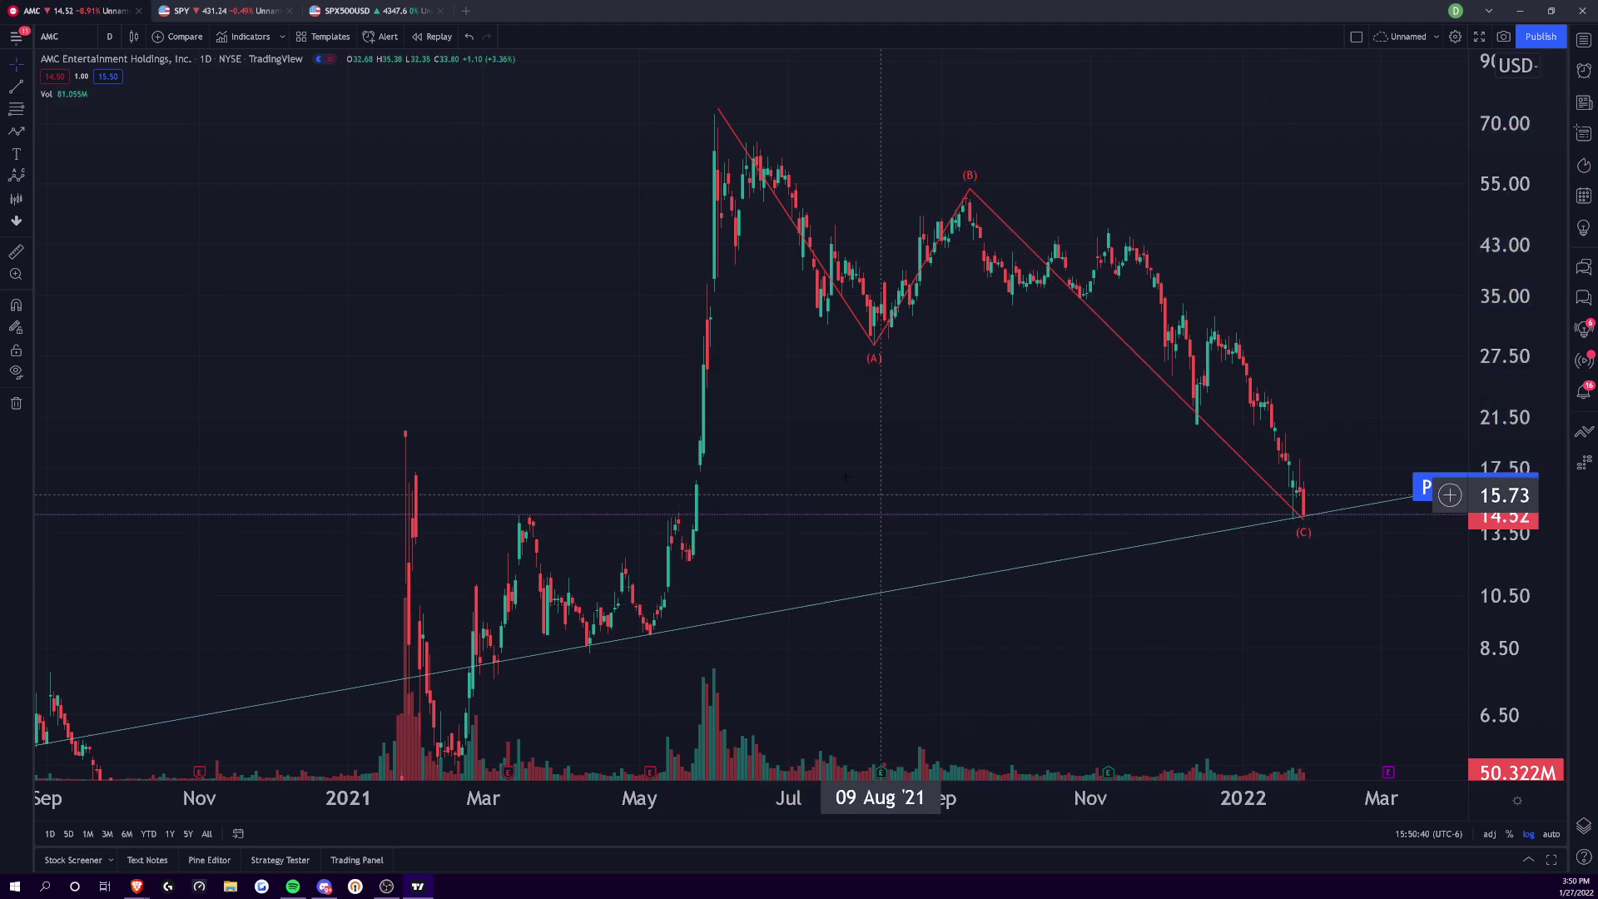
- Add an Elliott Impulse Wave (12345) from the September 2021 high down to the latest low at the trendline
click(28, 175)
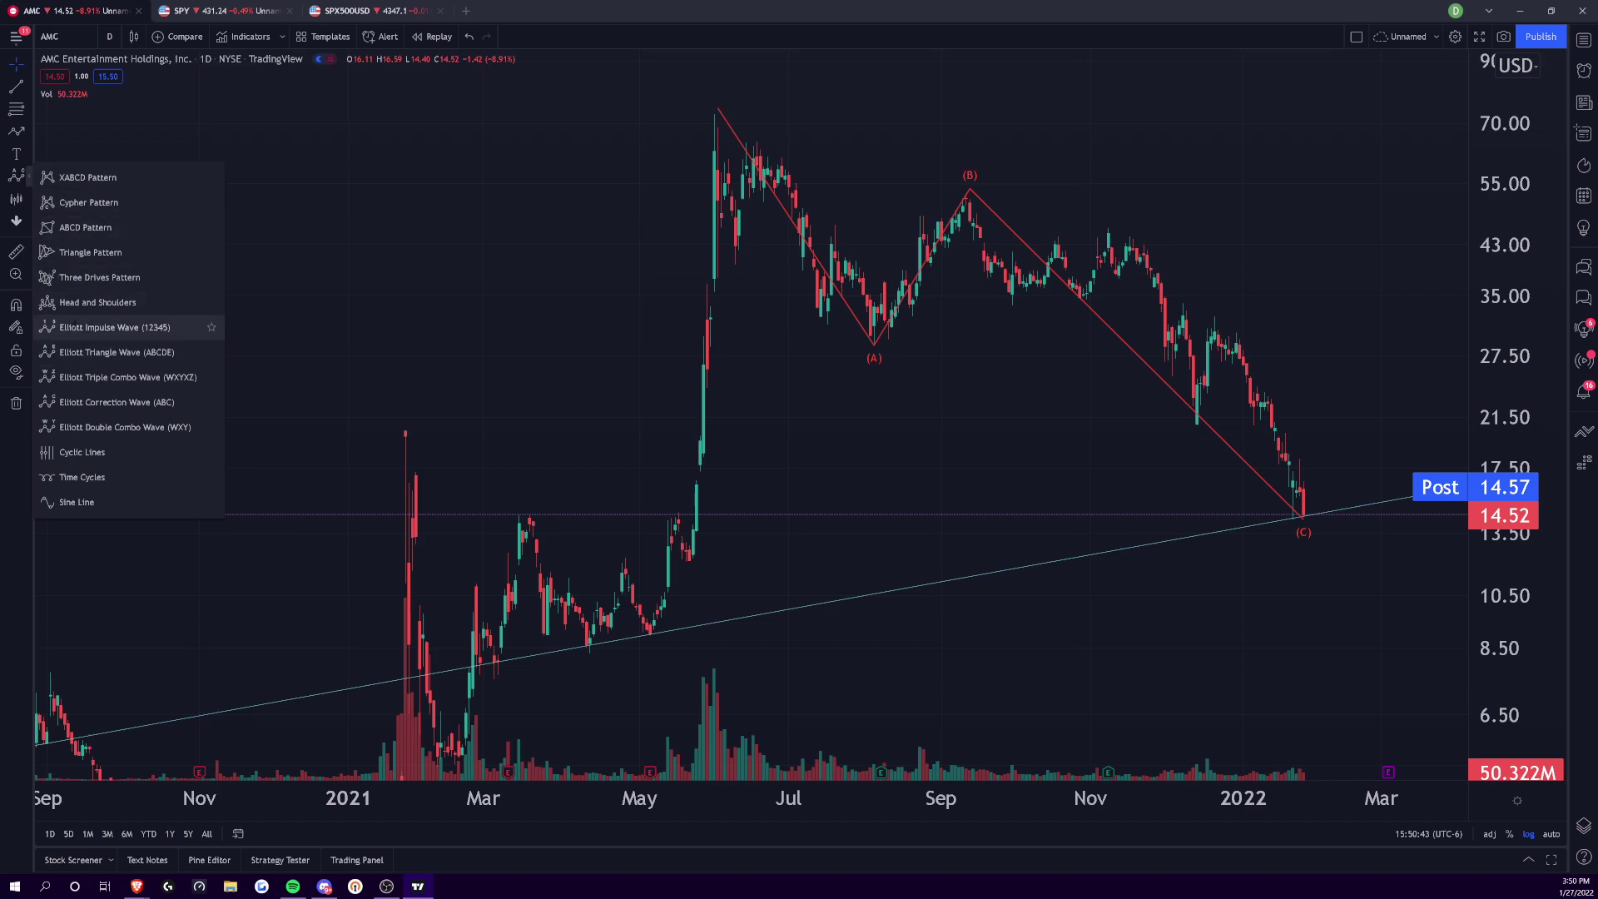
click(73, 327)
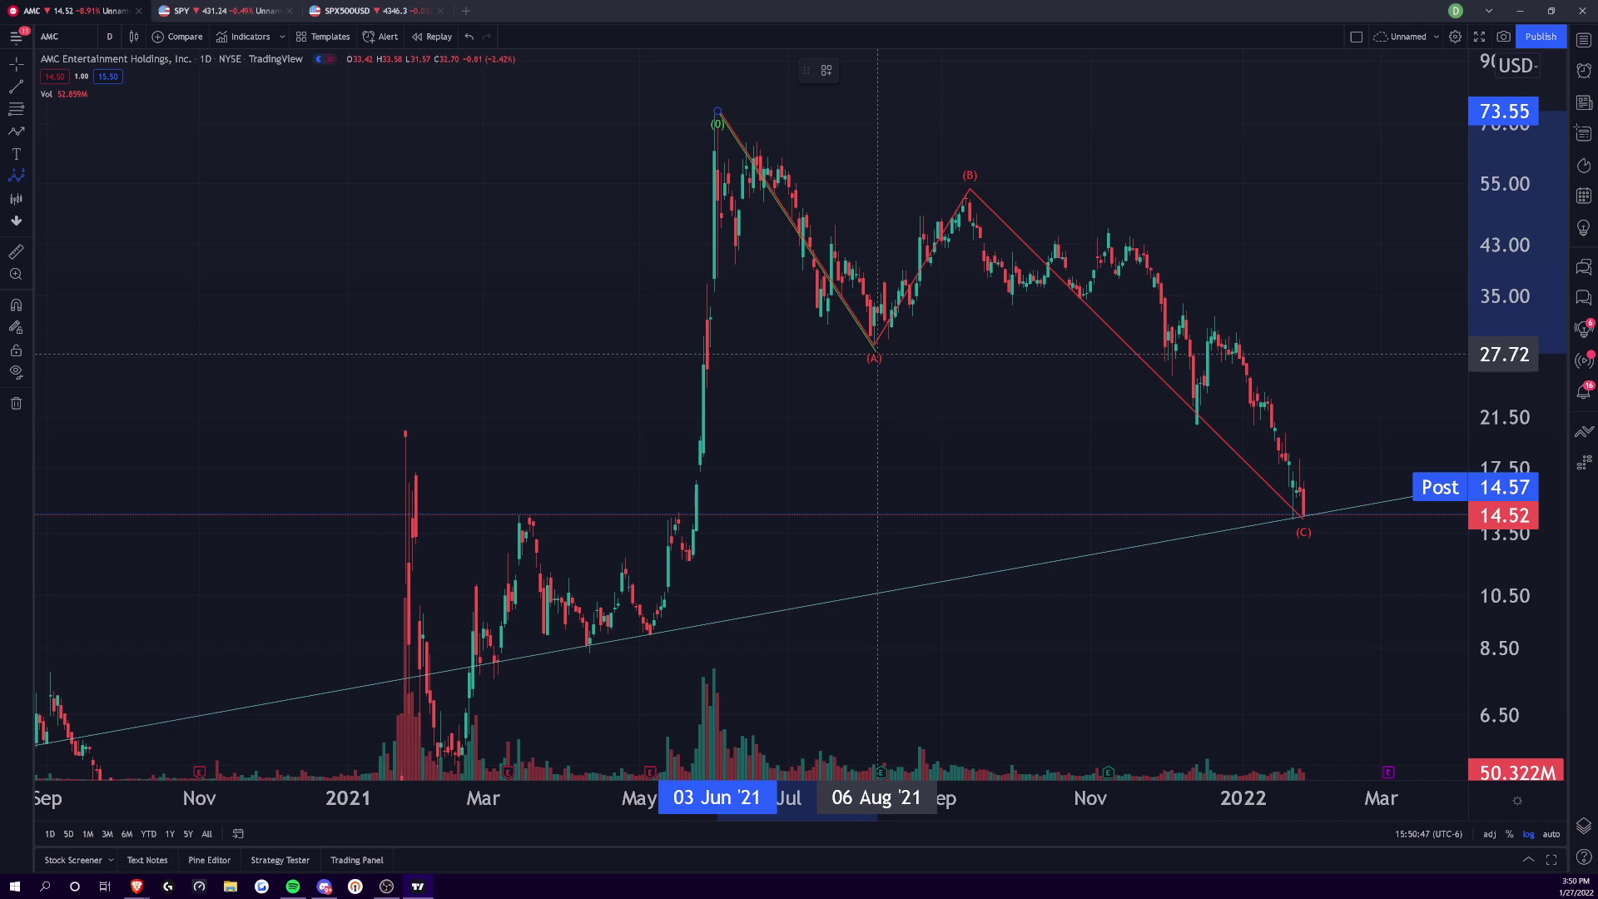
click(966, 208)
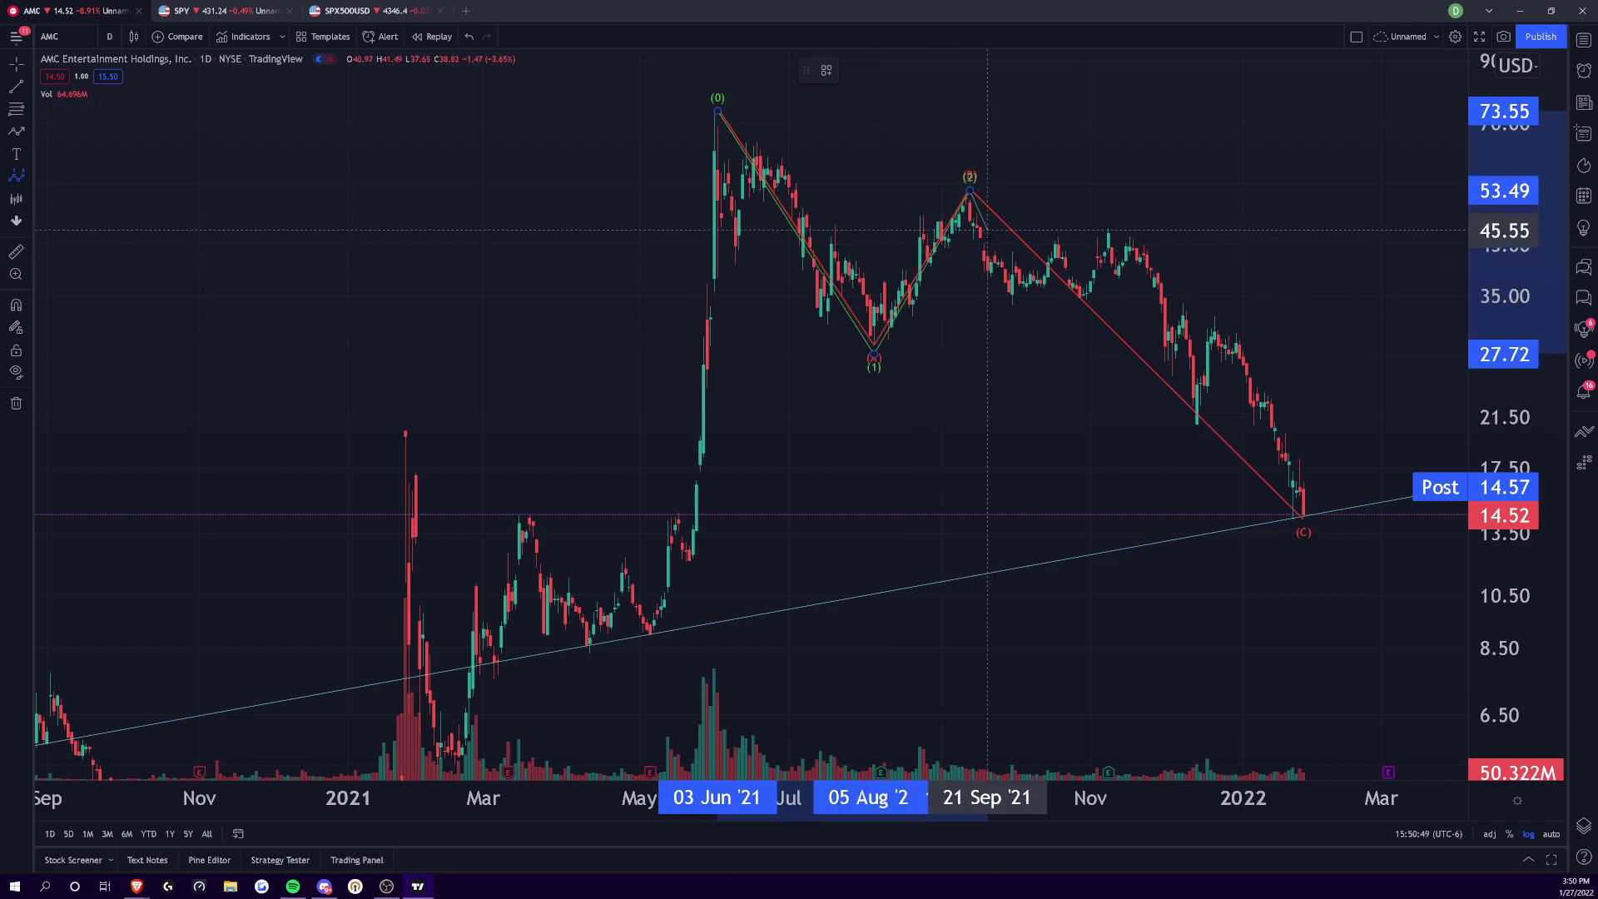
click(1198, 425)
click(1224, 320)
click(1309, 525)
click(1389, 526)
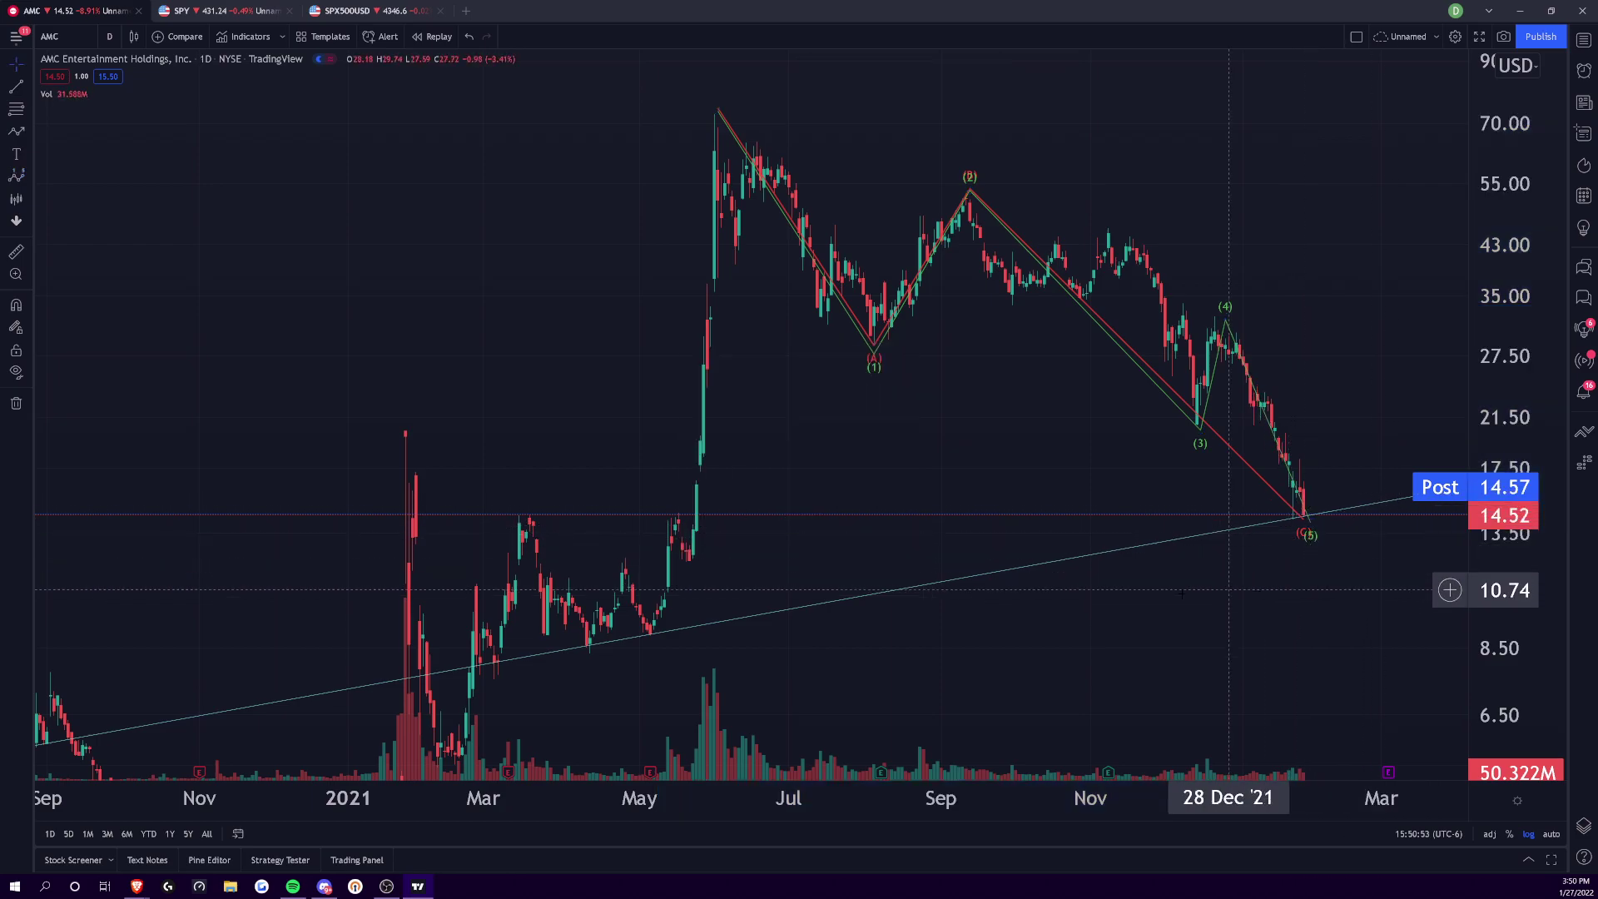
drag(1491, 399, 1491, 549)
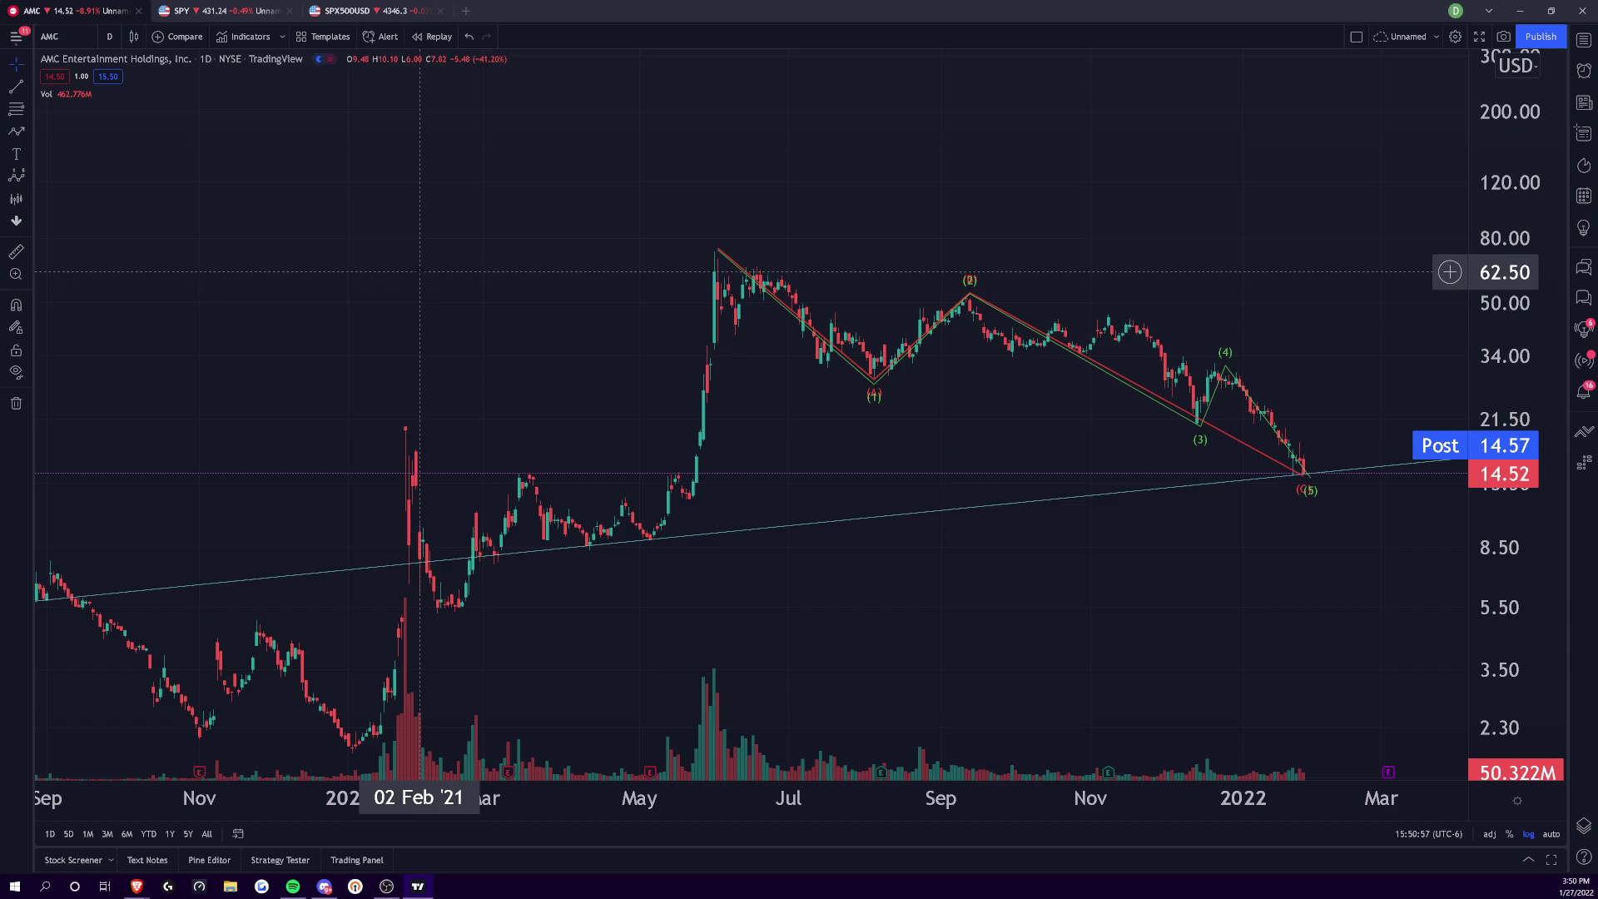
- Draw a smaller impulse sub-wave from the September high to the January low, then delete it
click(16, 176)
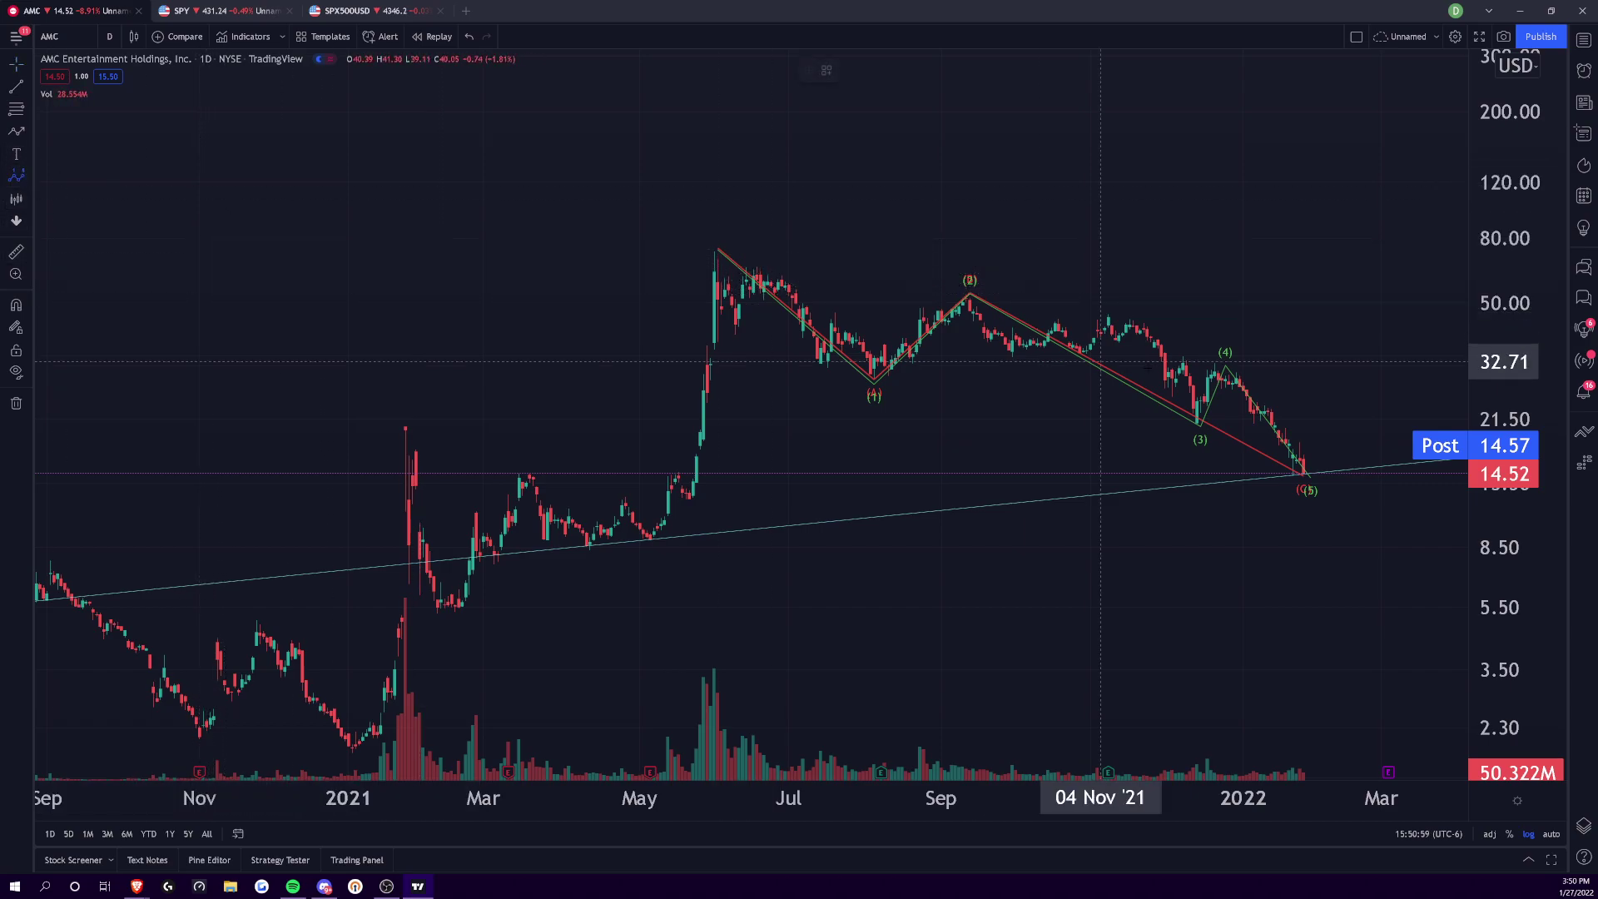
click(966, 293)
click(1016, 362)
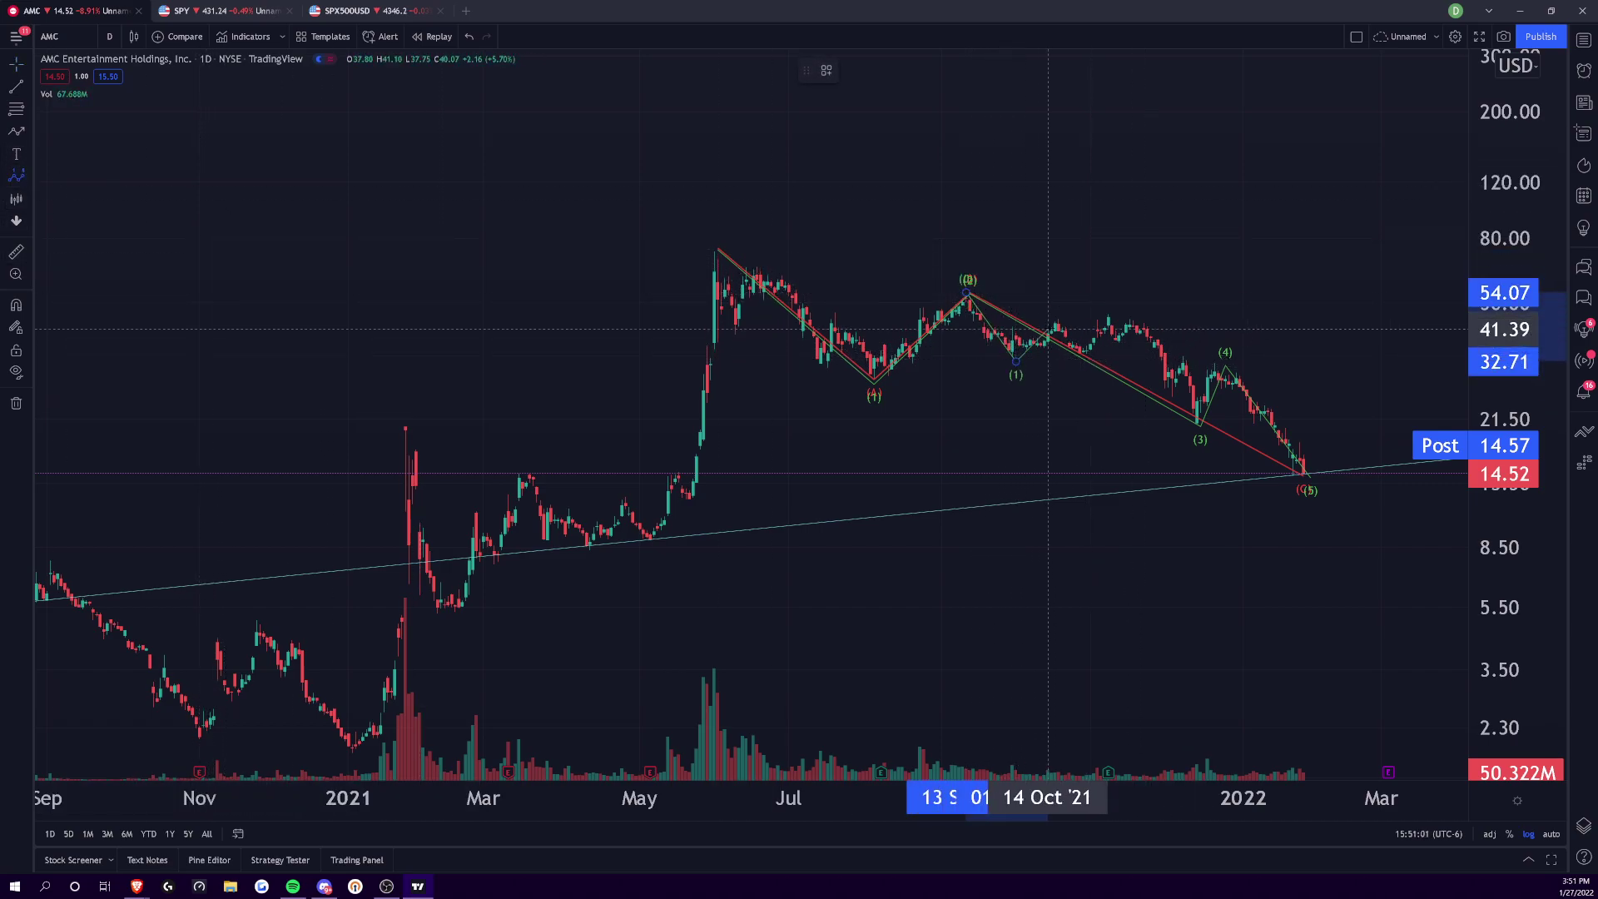
click(1108, 311)
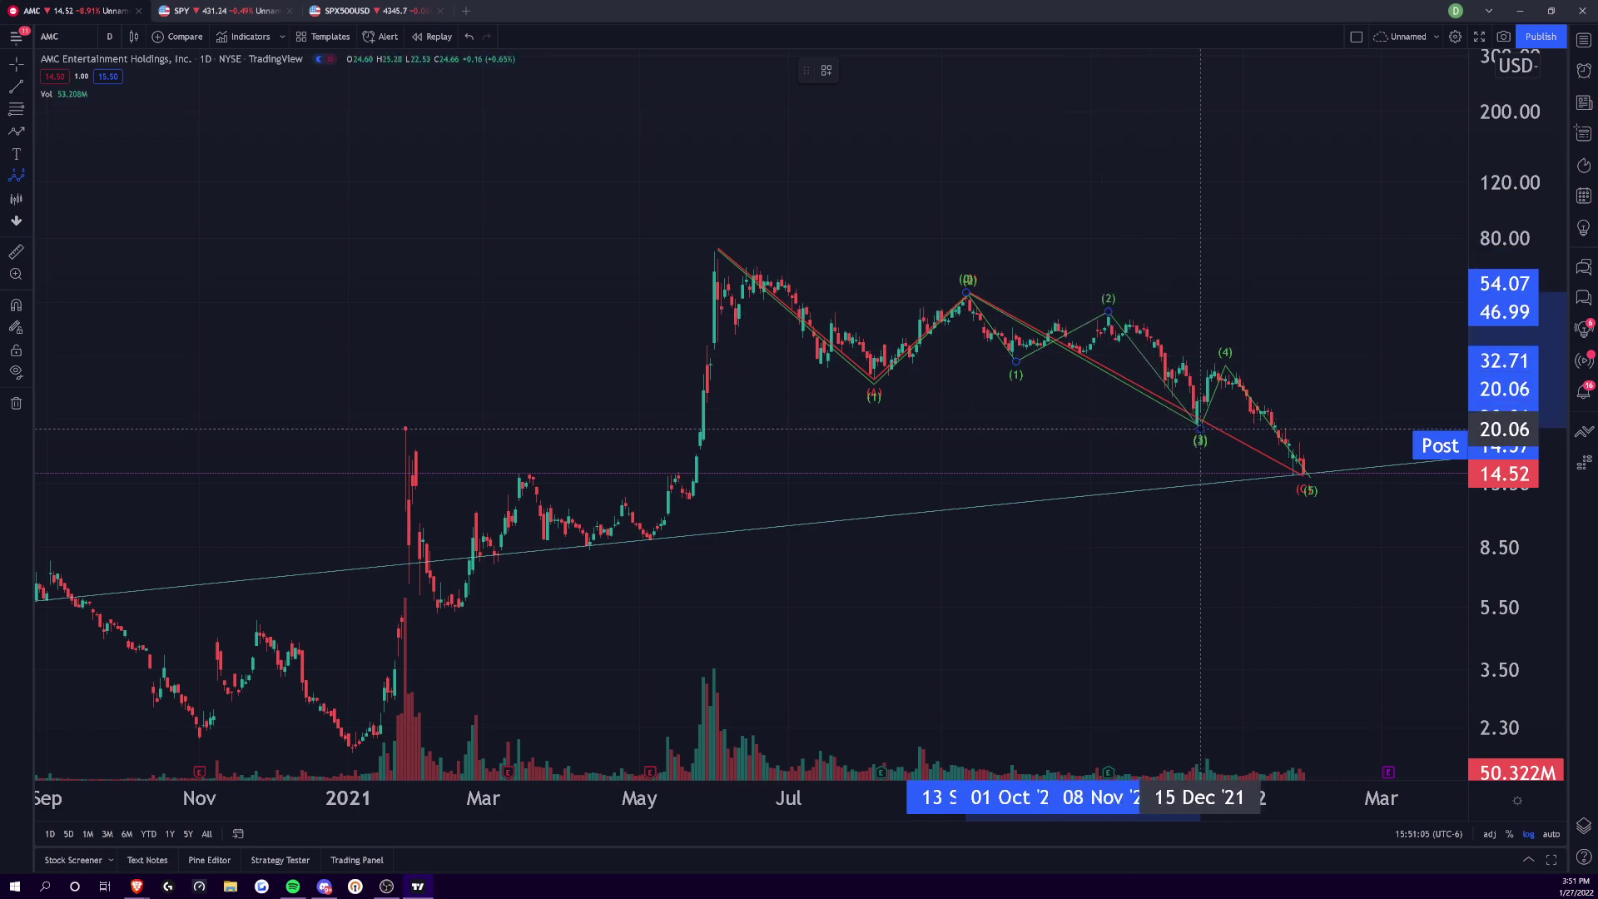
click(1201, 429)
click(1226, 364)
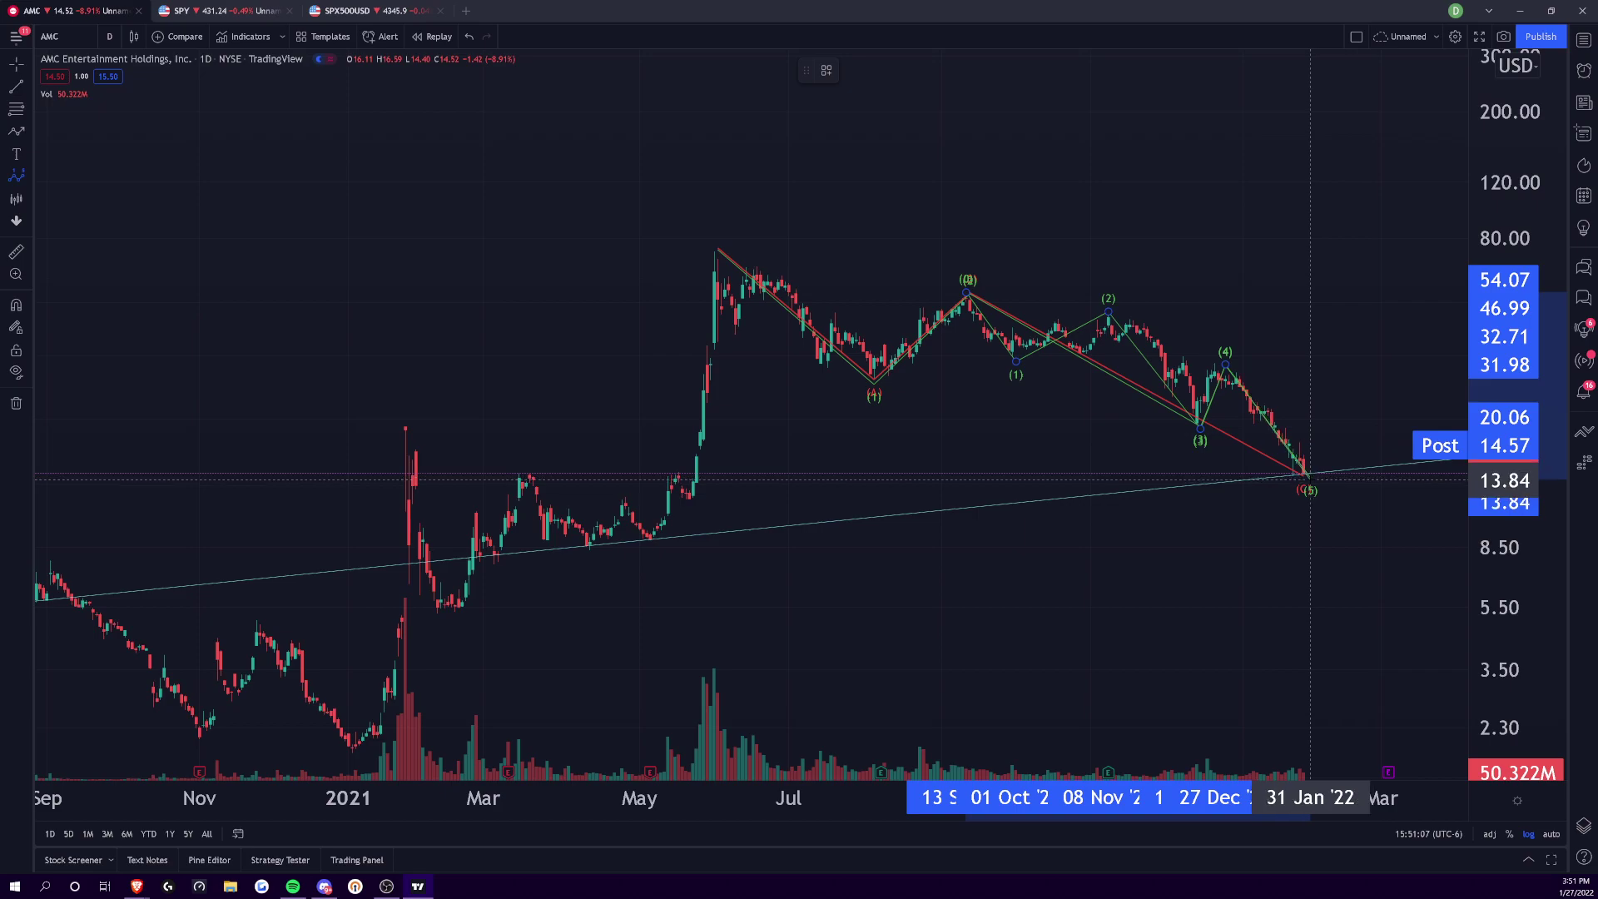
double_click(1311, 482)
click(1062, 360)
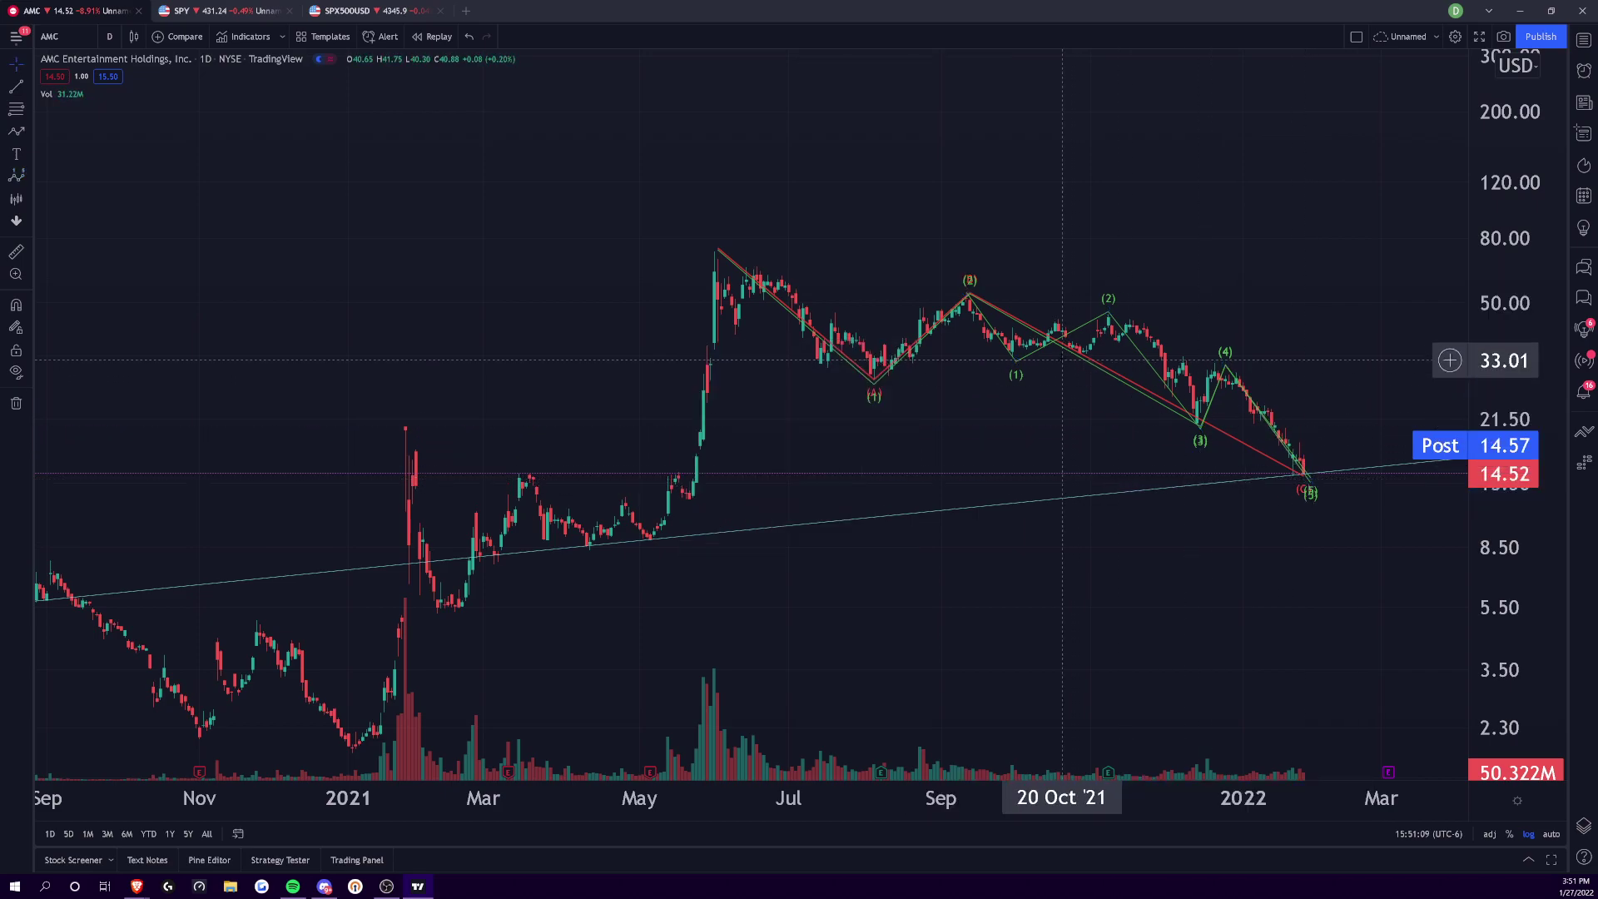
click(1006, 351)
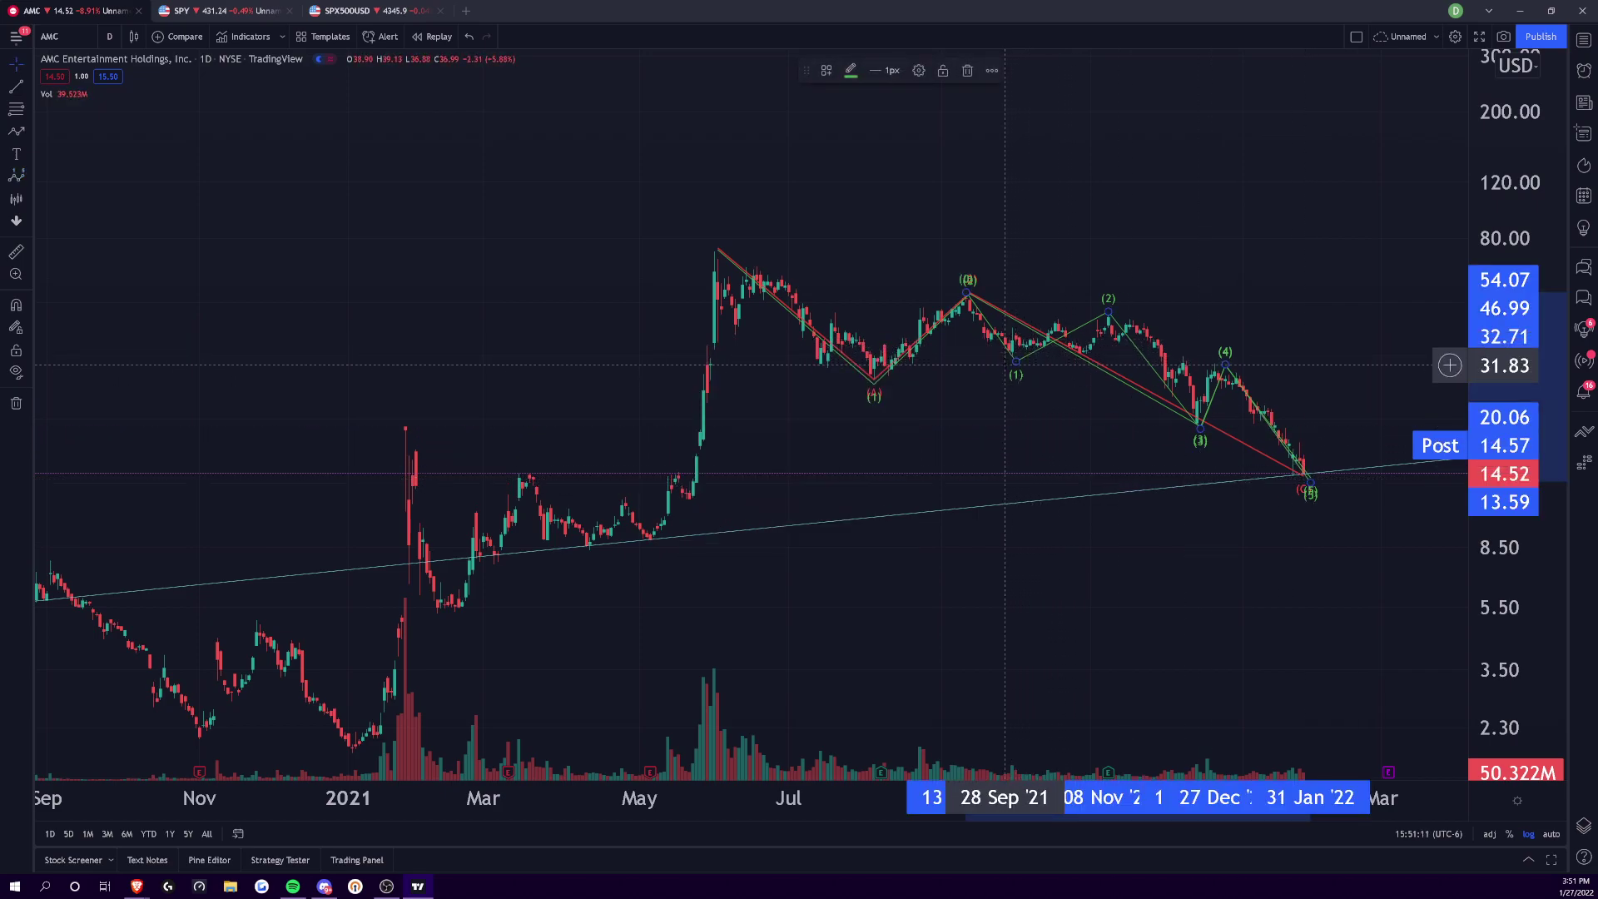
key(Delete)
drag(1249, 655, 1238, 560)
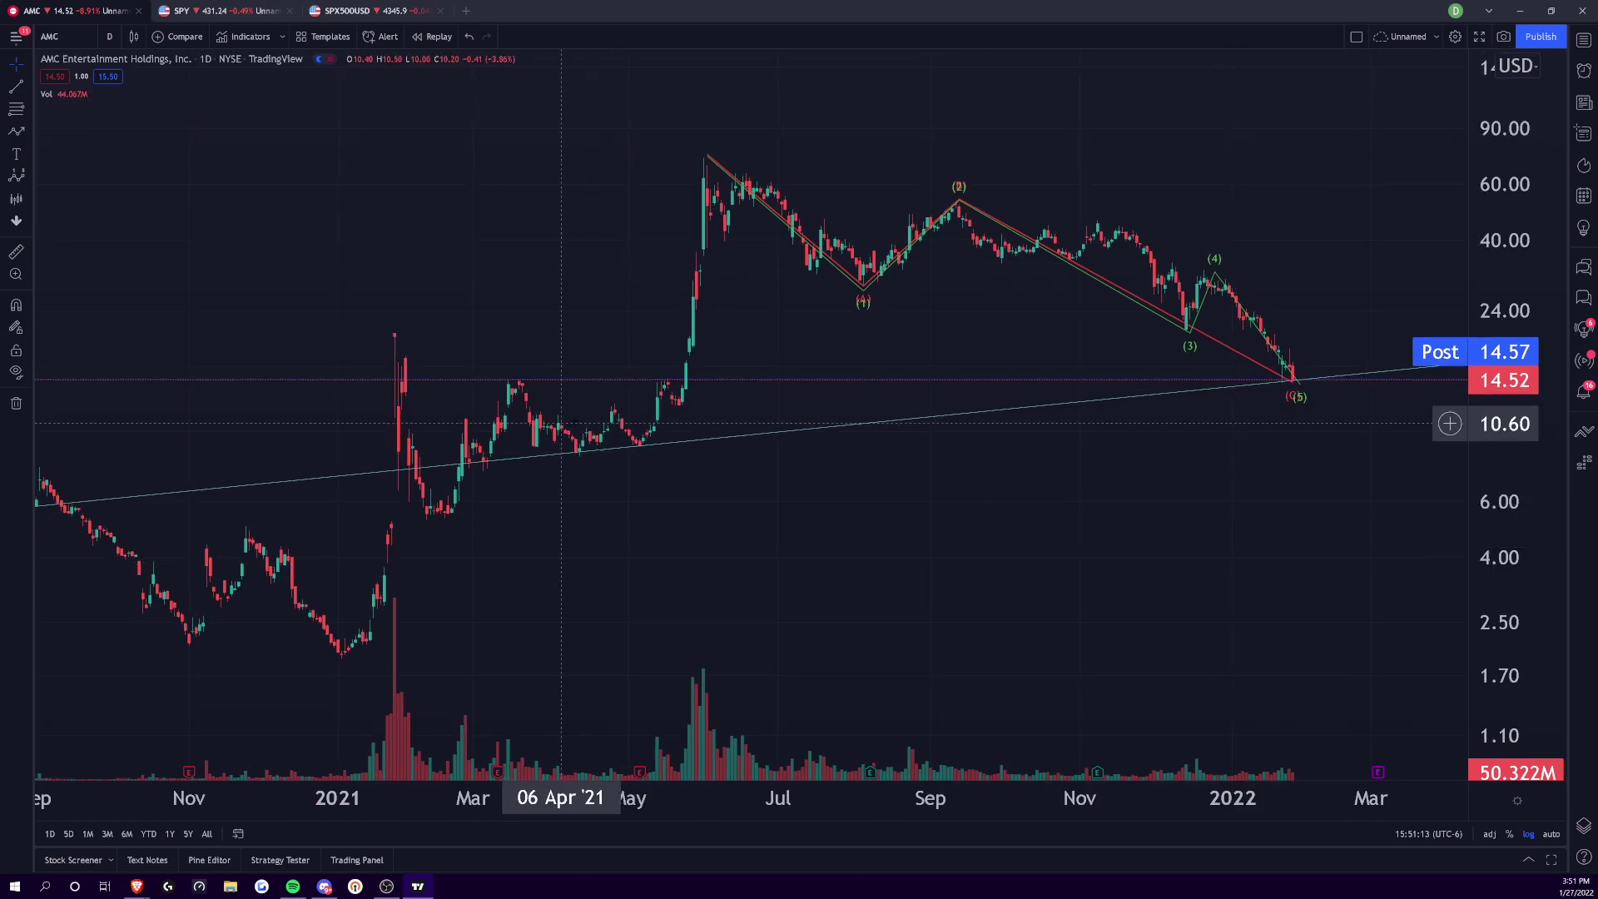
- Draw a trial Fibonacci retracement from the February 2021 low to above the 2021 peak
click(1258, 364)
drag(1285, 479, 1270, 477)
click(23, 115)
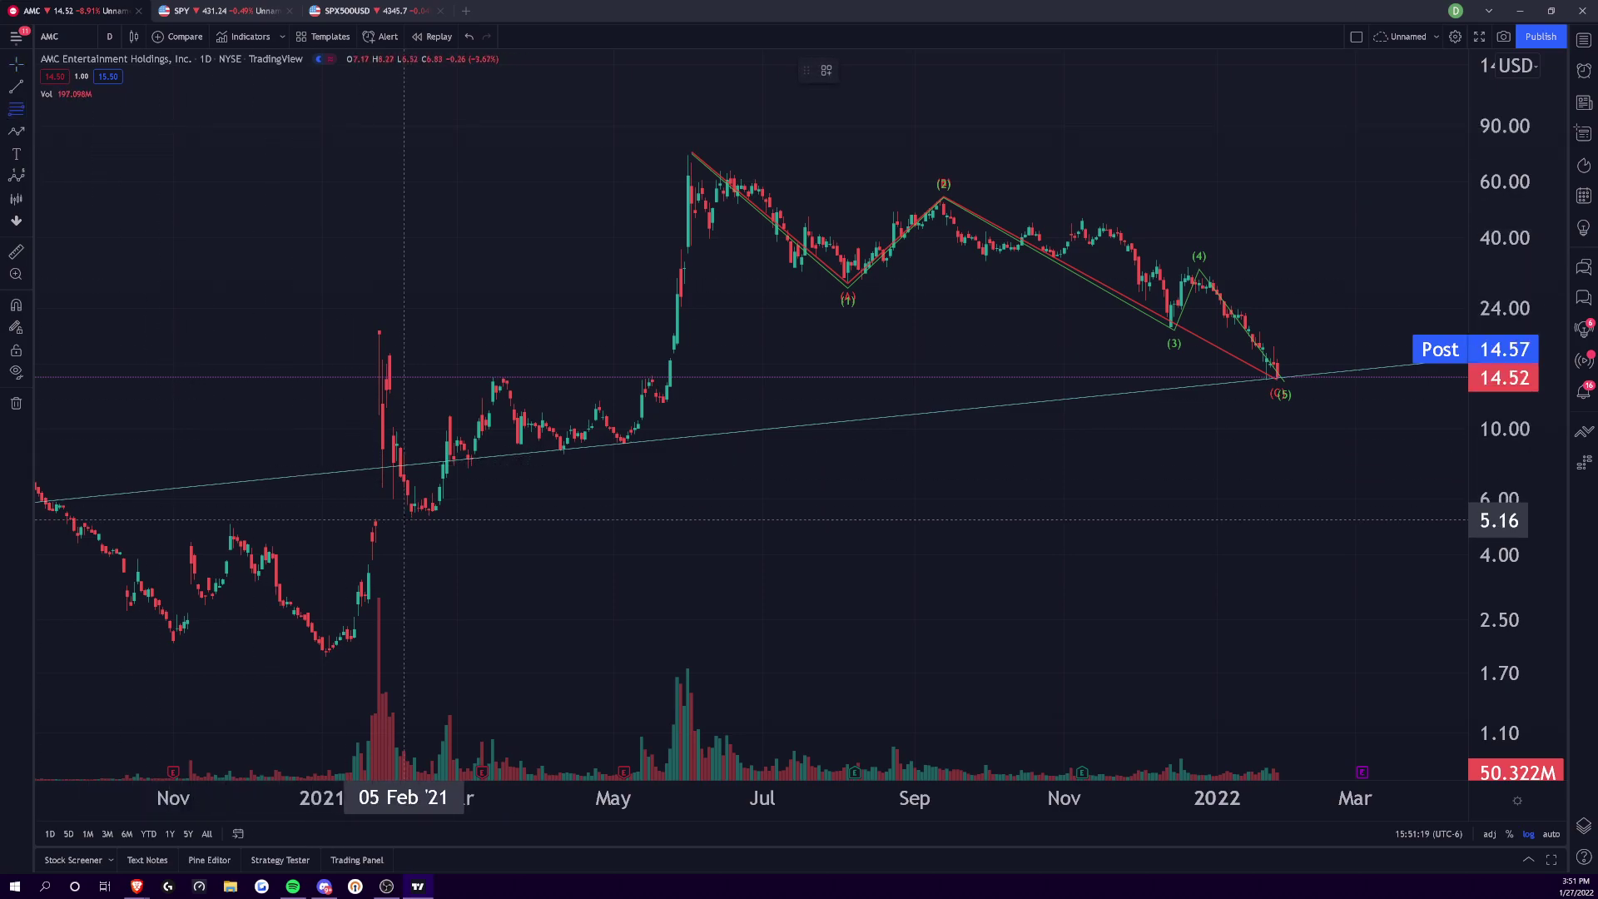
click(407, 517)
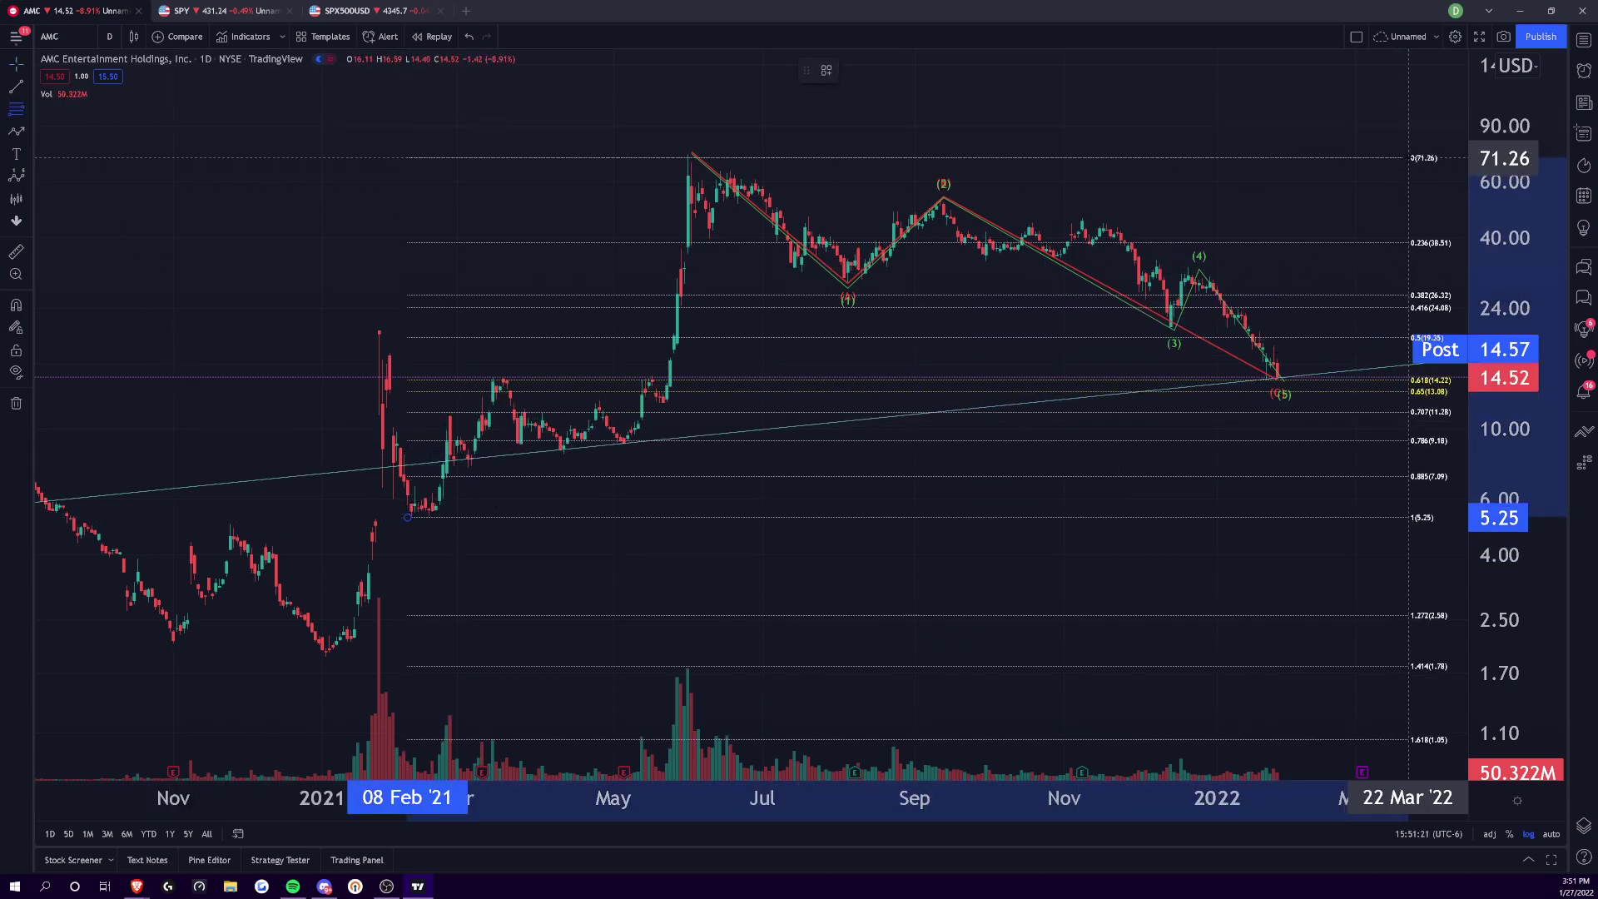
click(1409, 156)
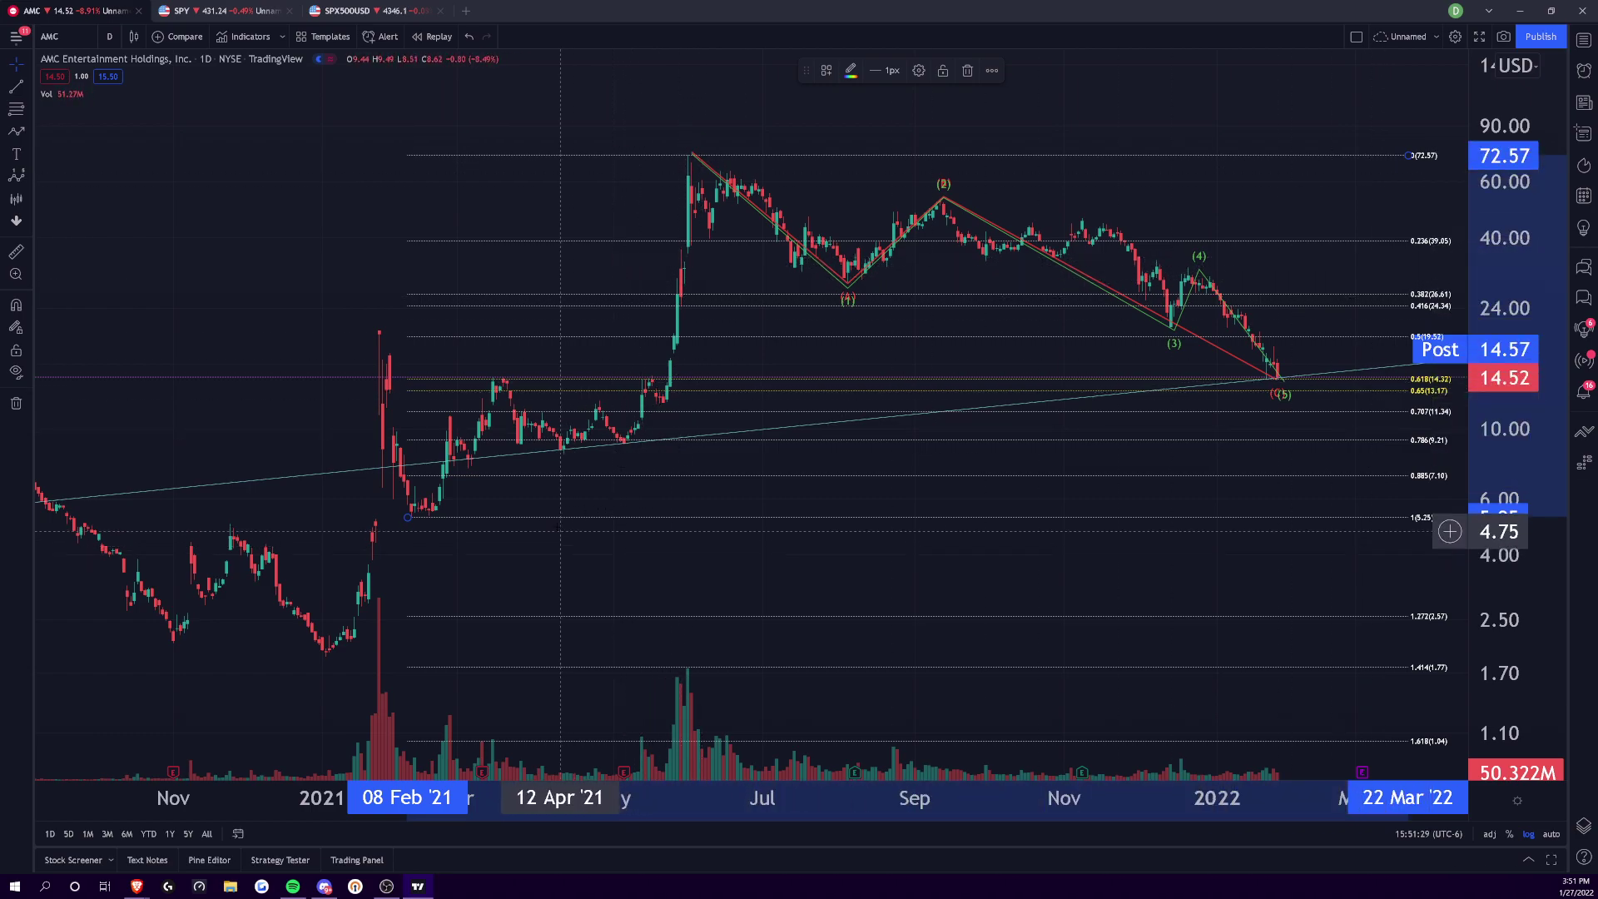
click(349, 522)
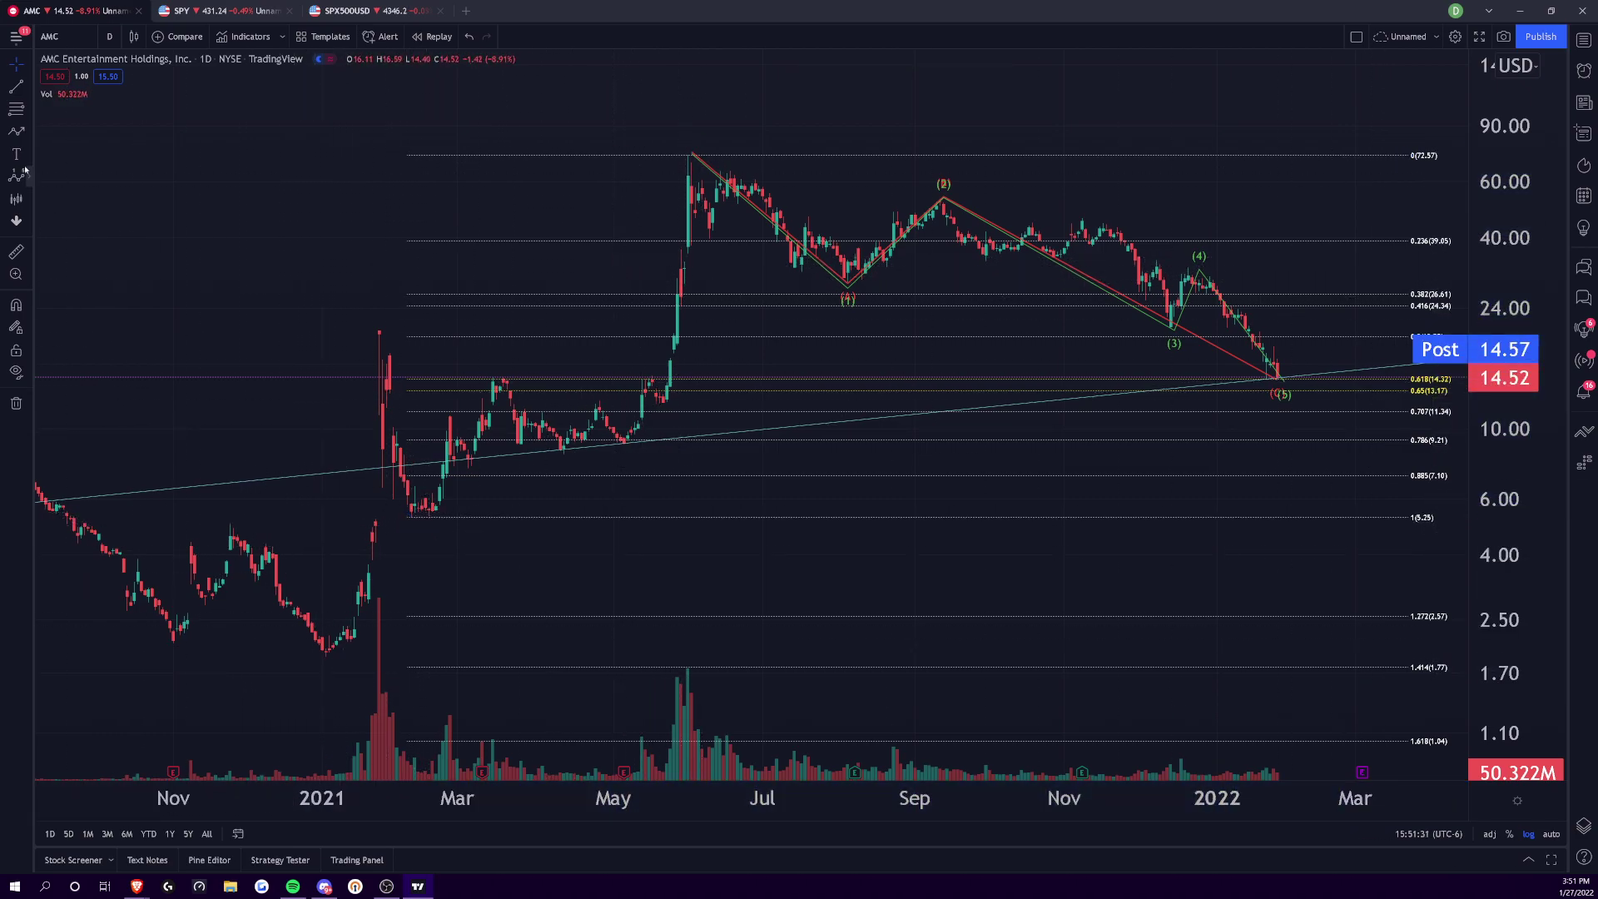
- Redraw the retracement from the December 2020 low of 1.90 to the 72.24 high, deleting the older one
click(11, 110)
click(312, 657)
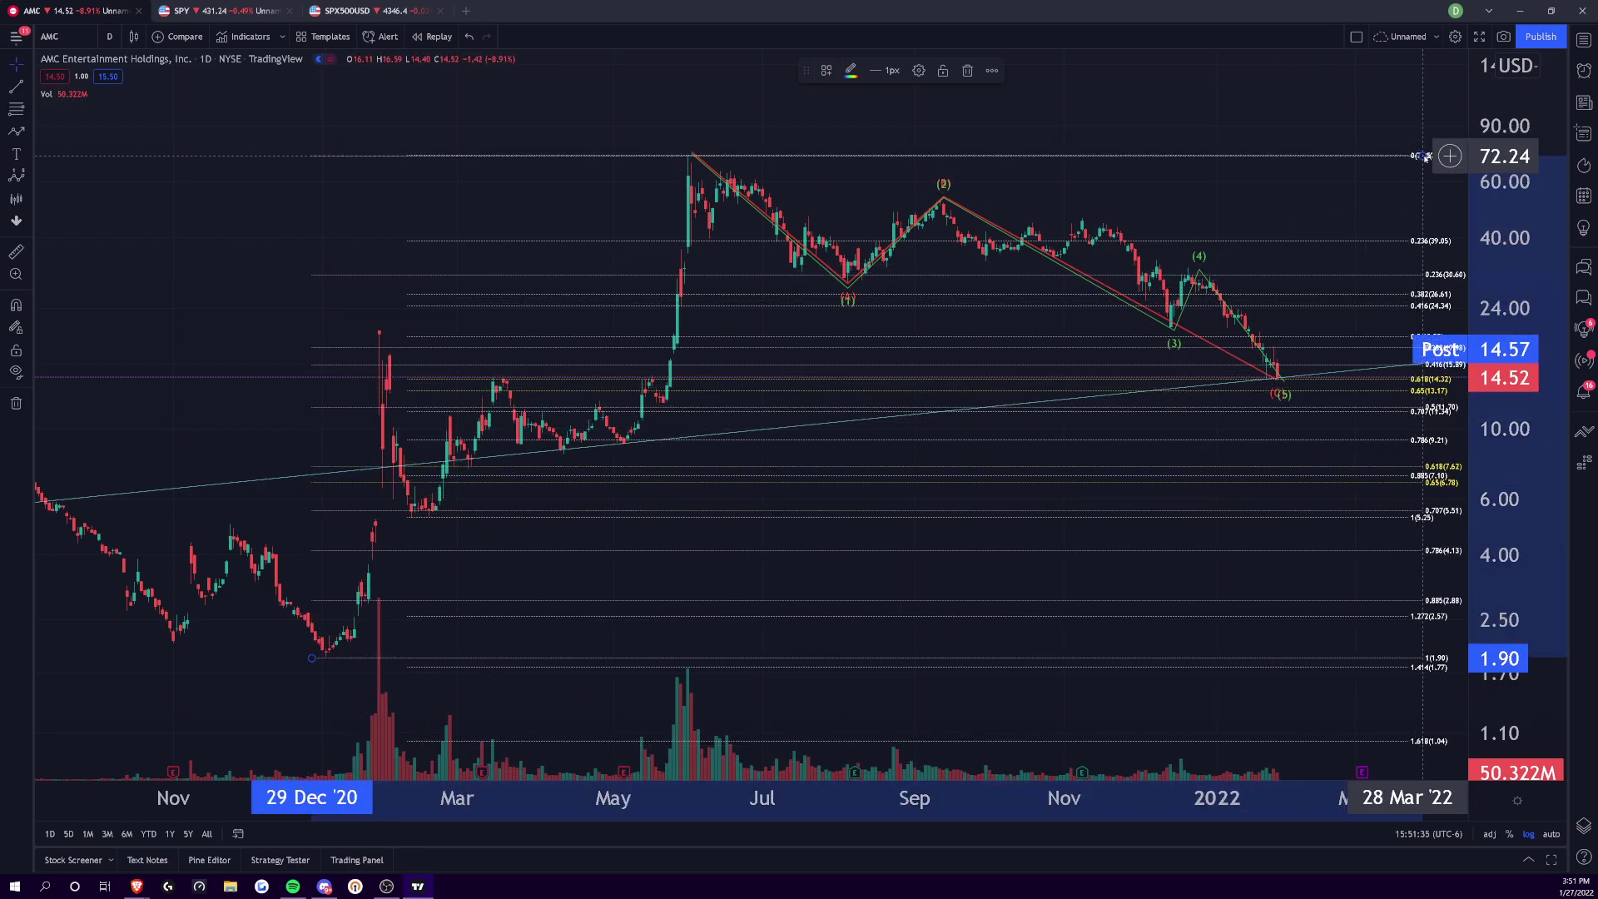
click(1426, 156)
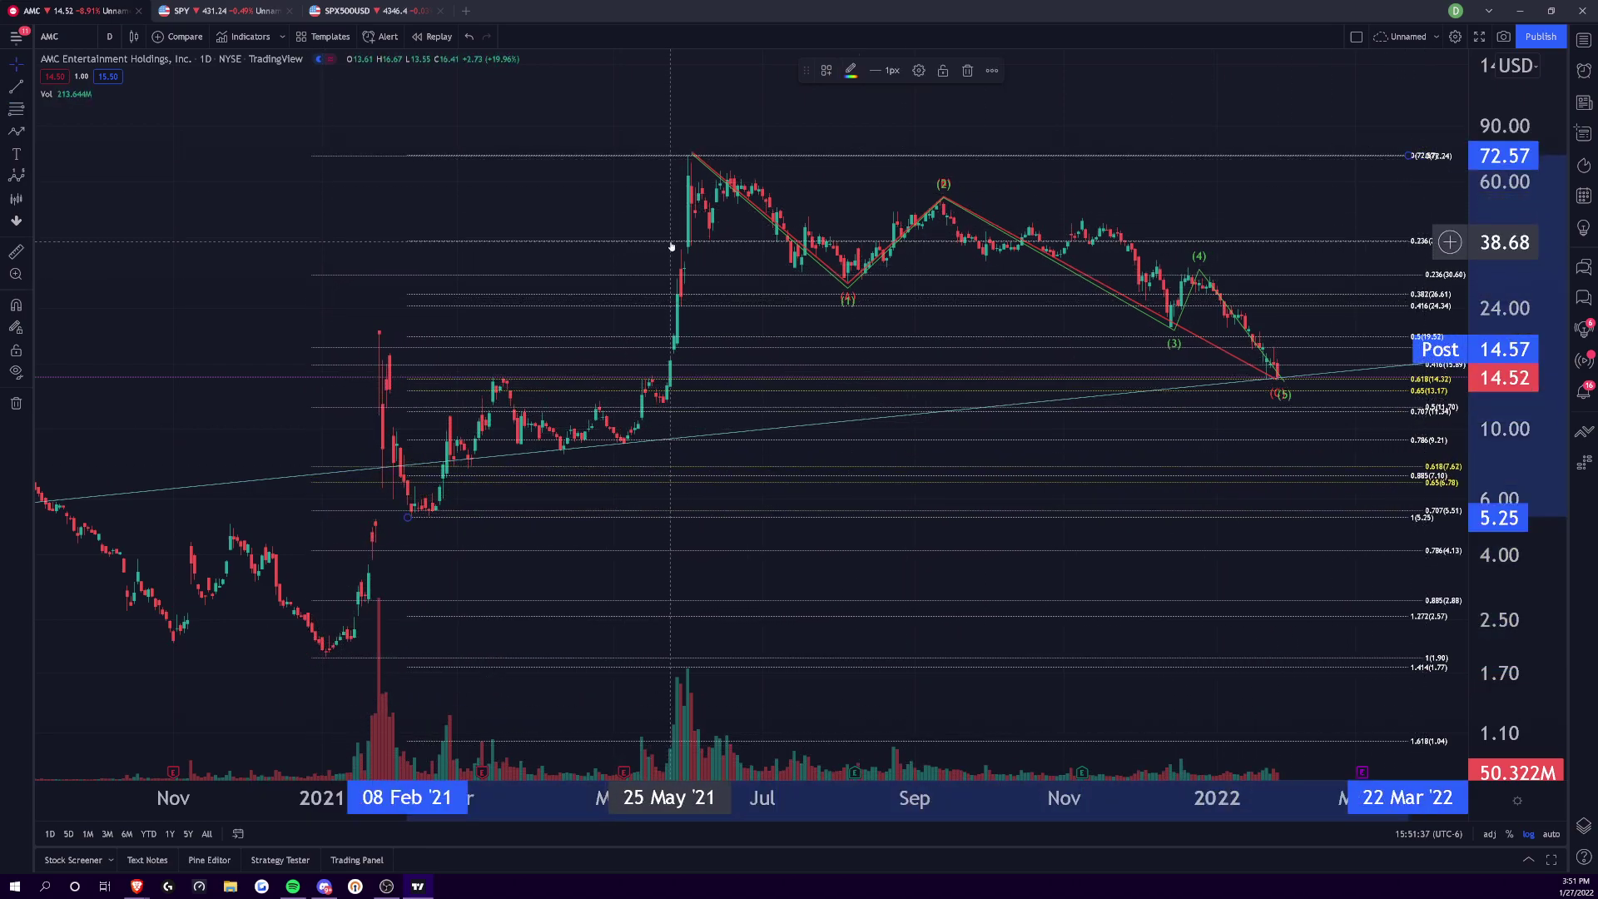
key(Delete)
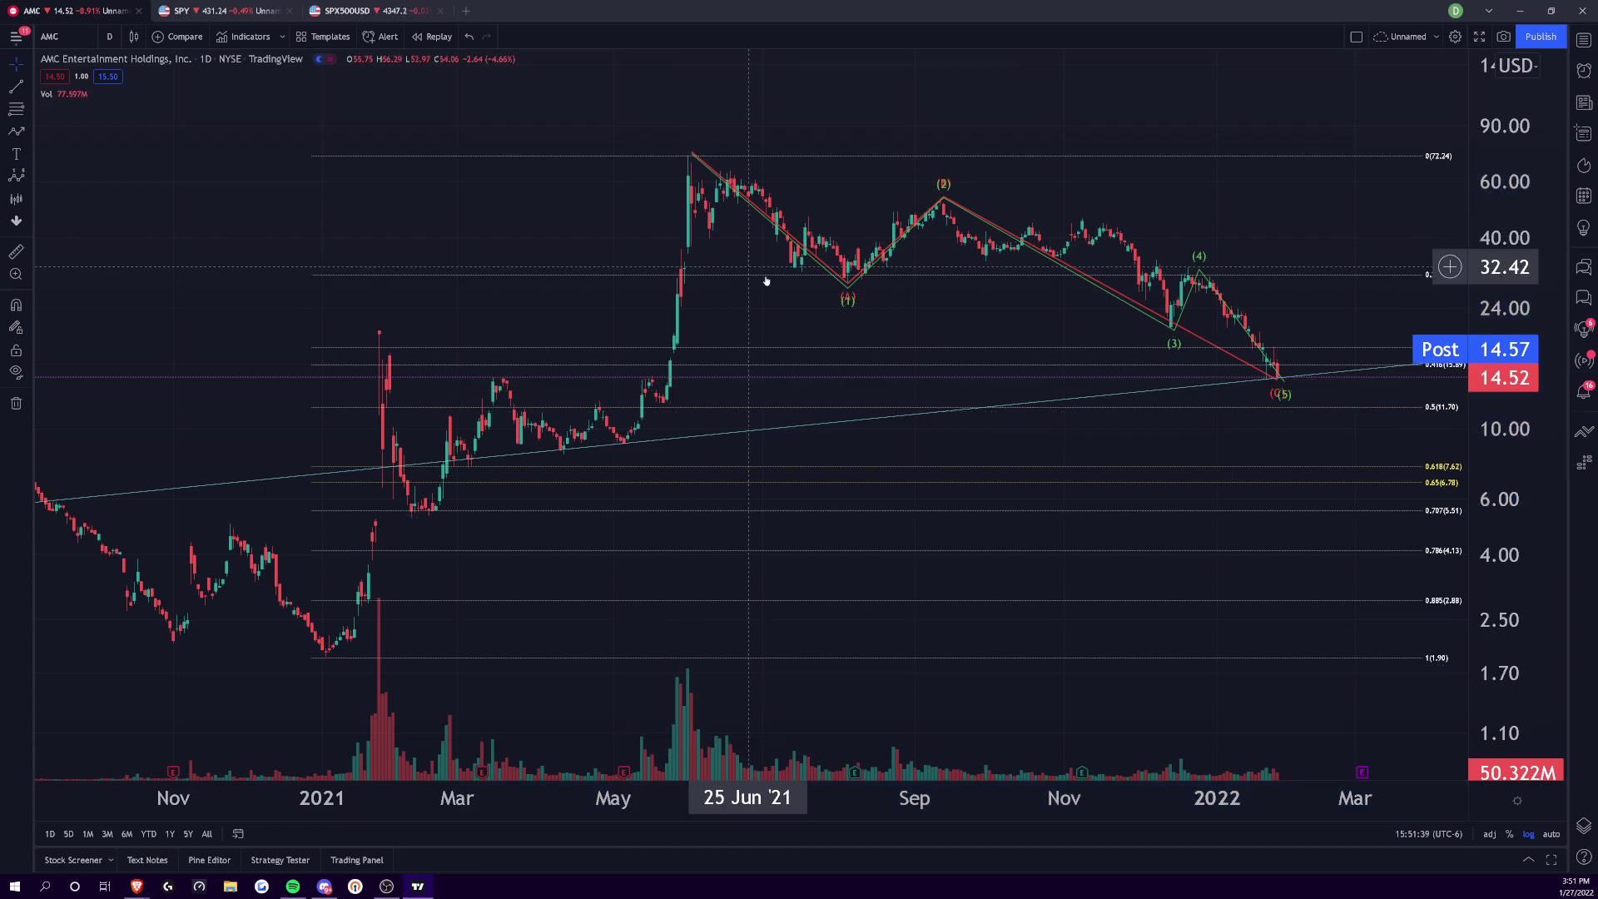
mouse_move(1419, 408)
mouse_down()
mouse_move(1332, 403)
mouse_move(1421, 402)
mouse_up()
mouse_move(216, 233)
mouse_down()
mouse_move(55, 181)
mouse_move(38, 241)
mouse_up()
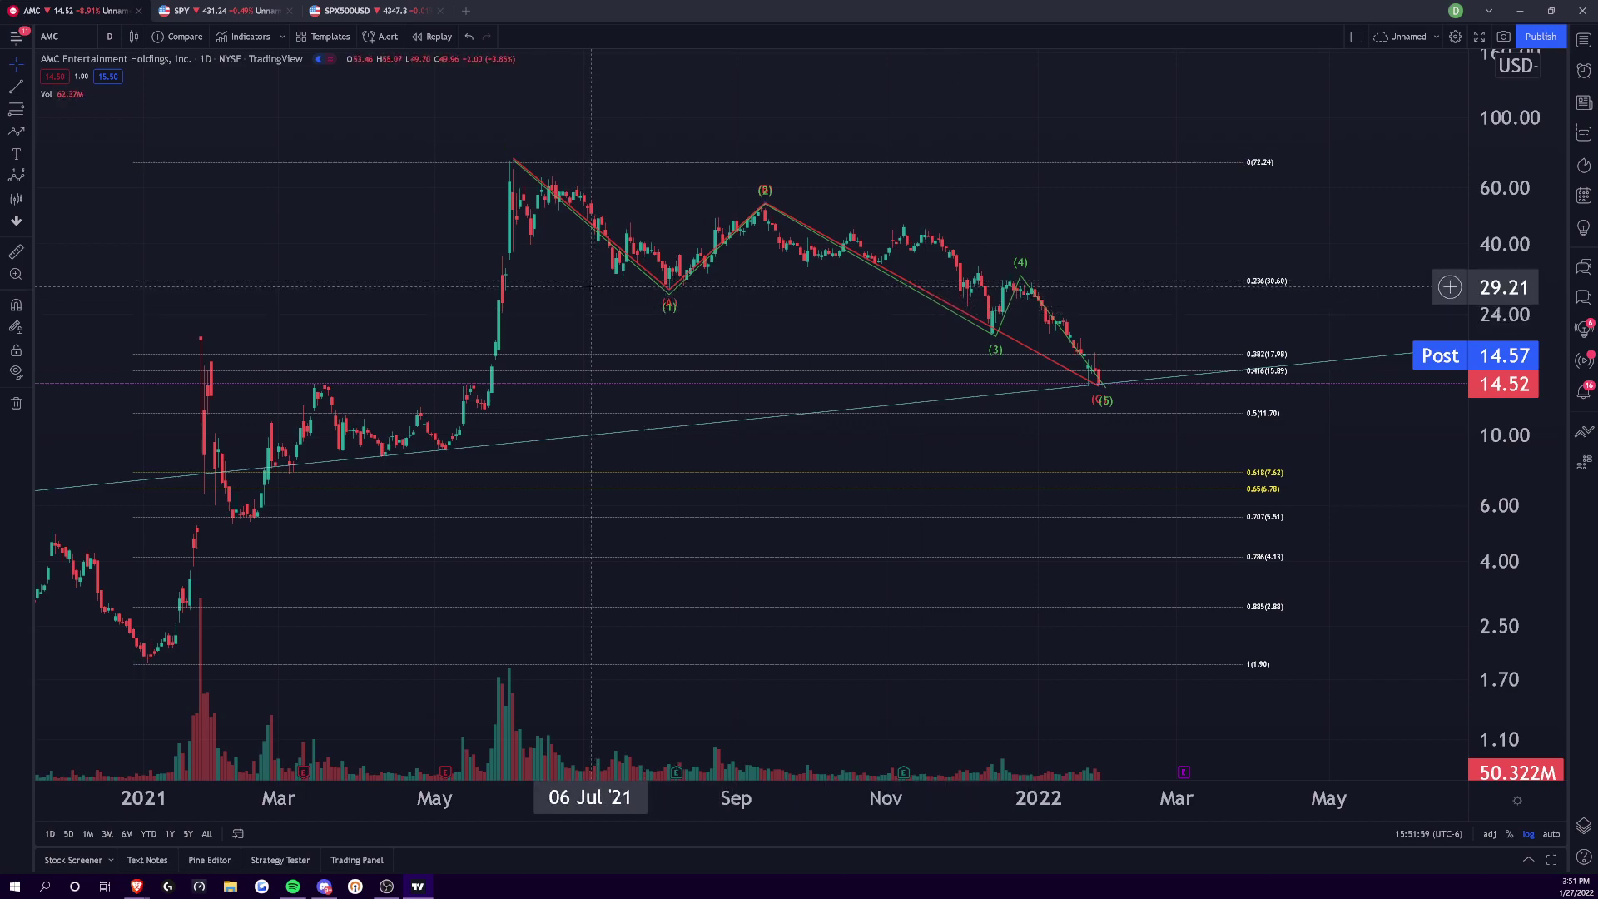
- Try and delete Fib retracements from the August 2021 low and from the 13 Sep '21 high to the 18 Jan '22 low
click(15, 108)
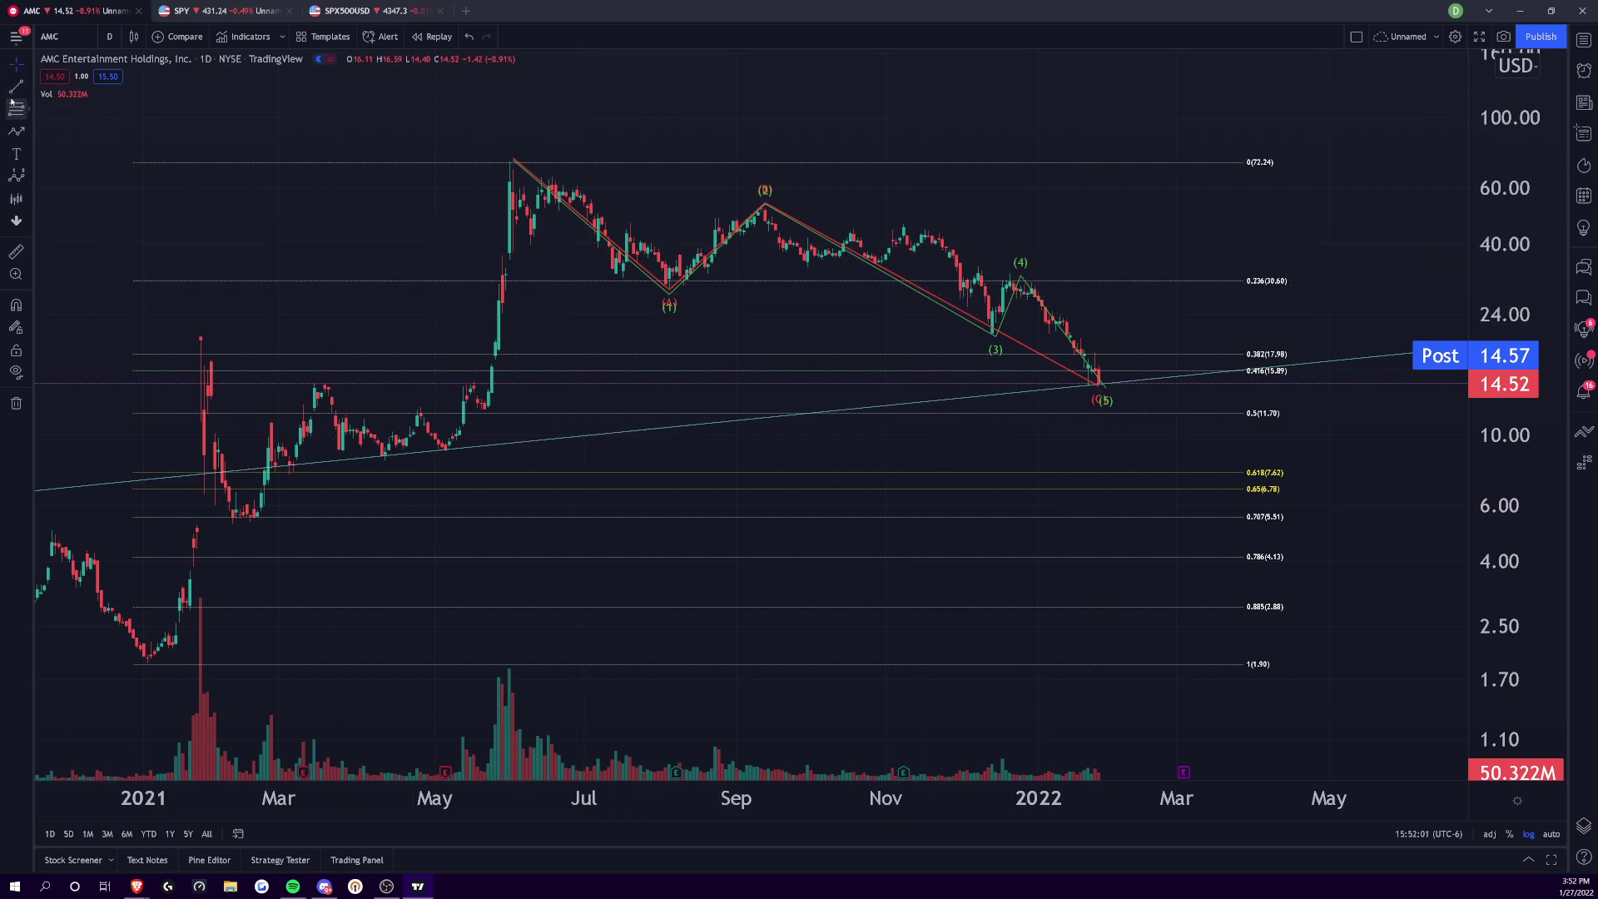
click(510, 158)
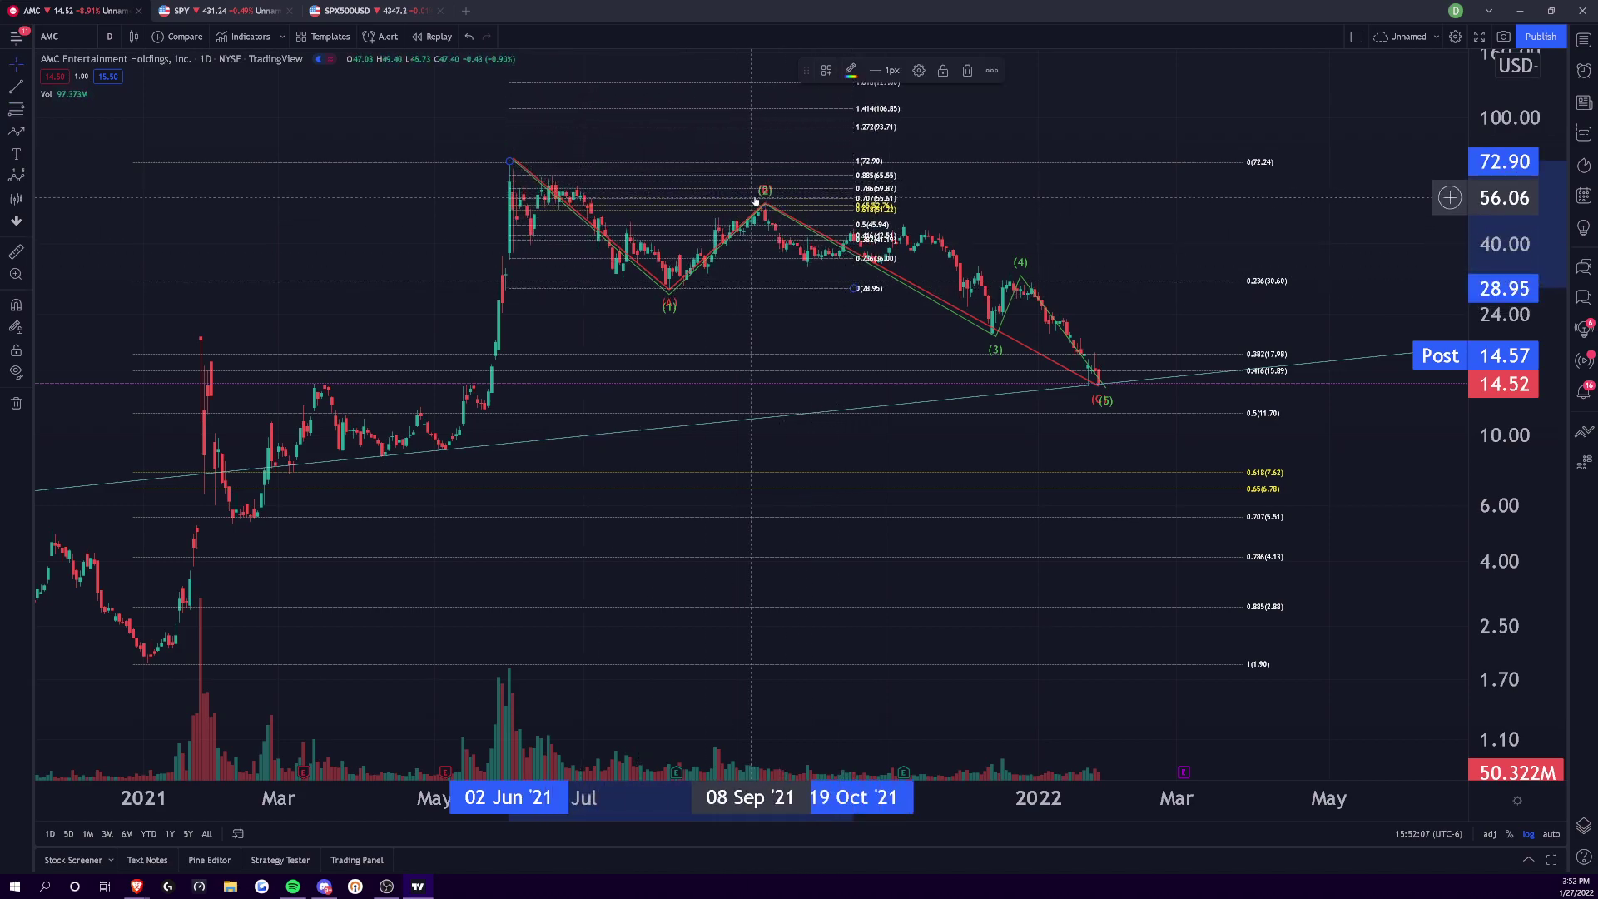
key(Escape)
click(16, 108)
click(665, 292)
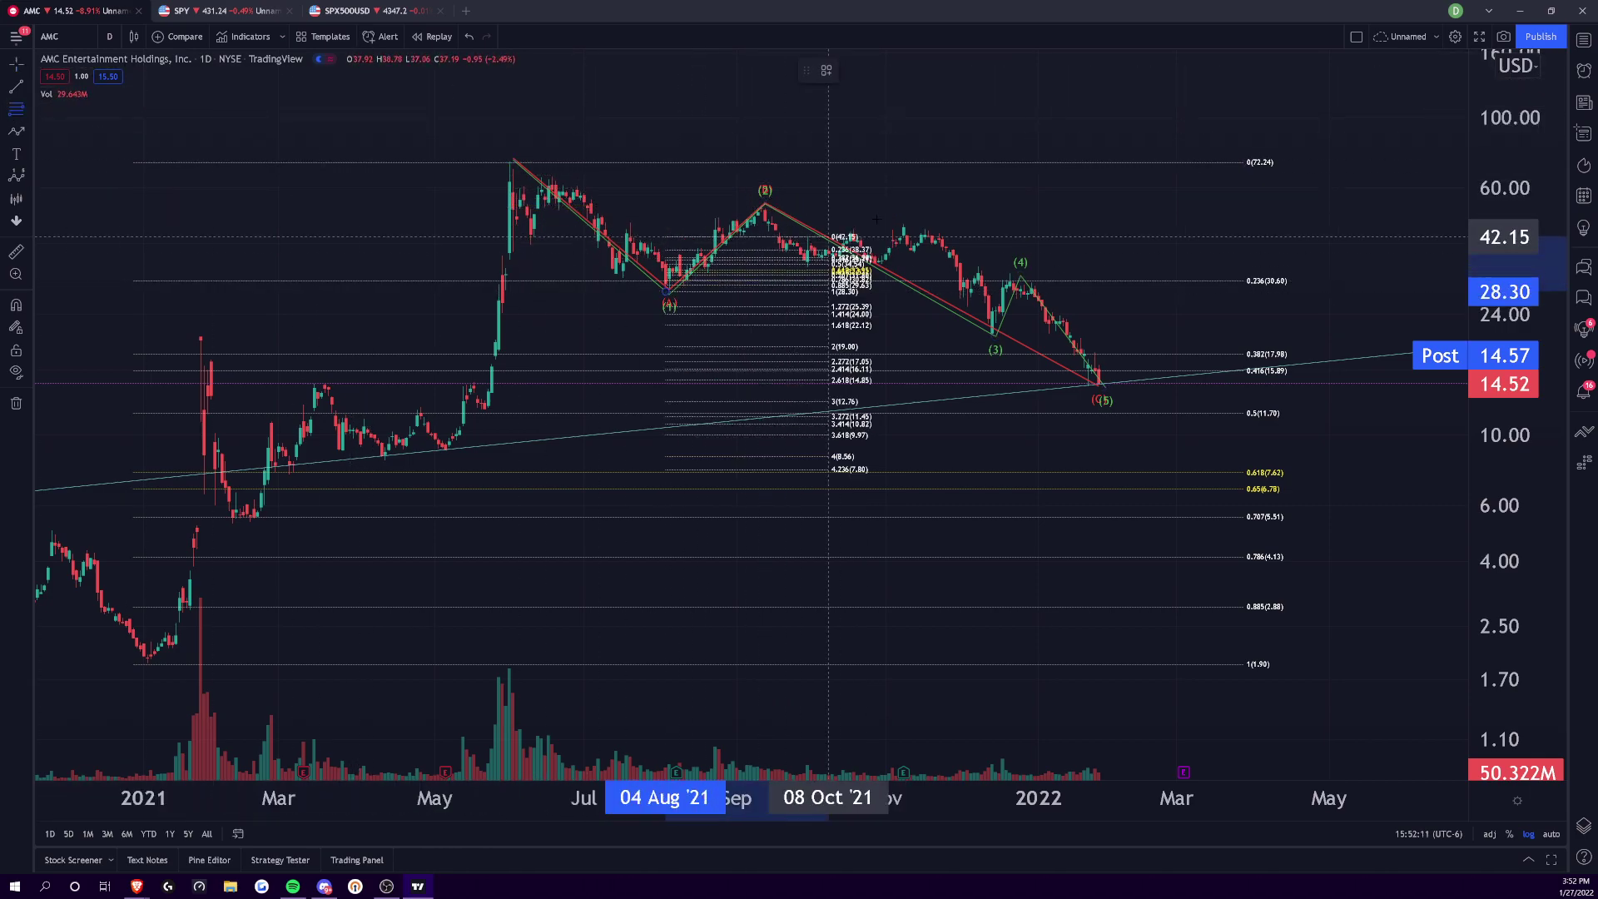
click(982, 207)
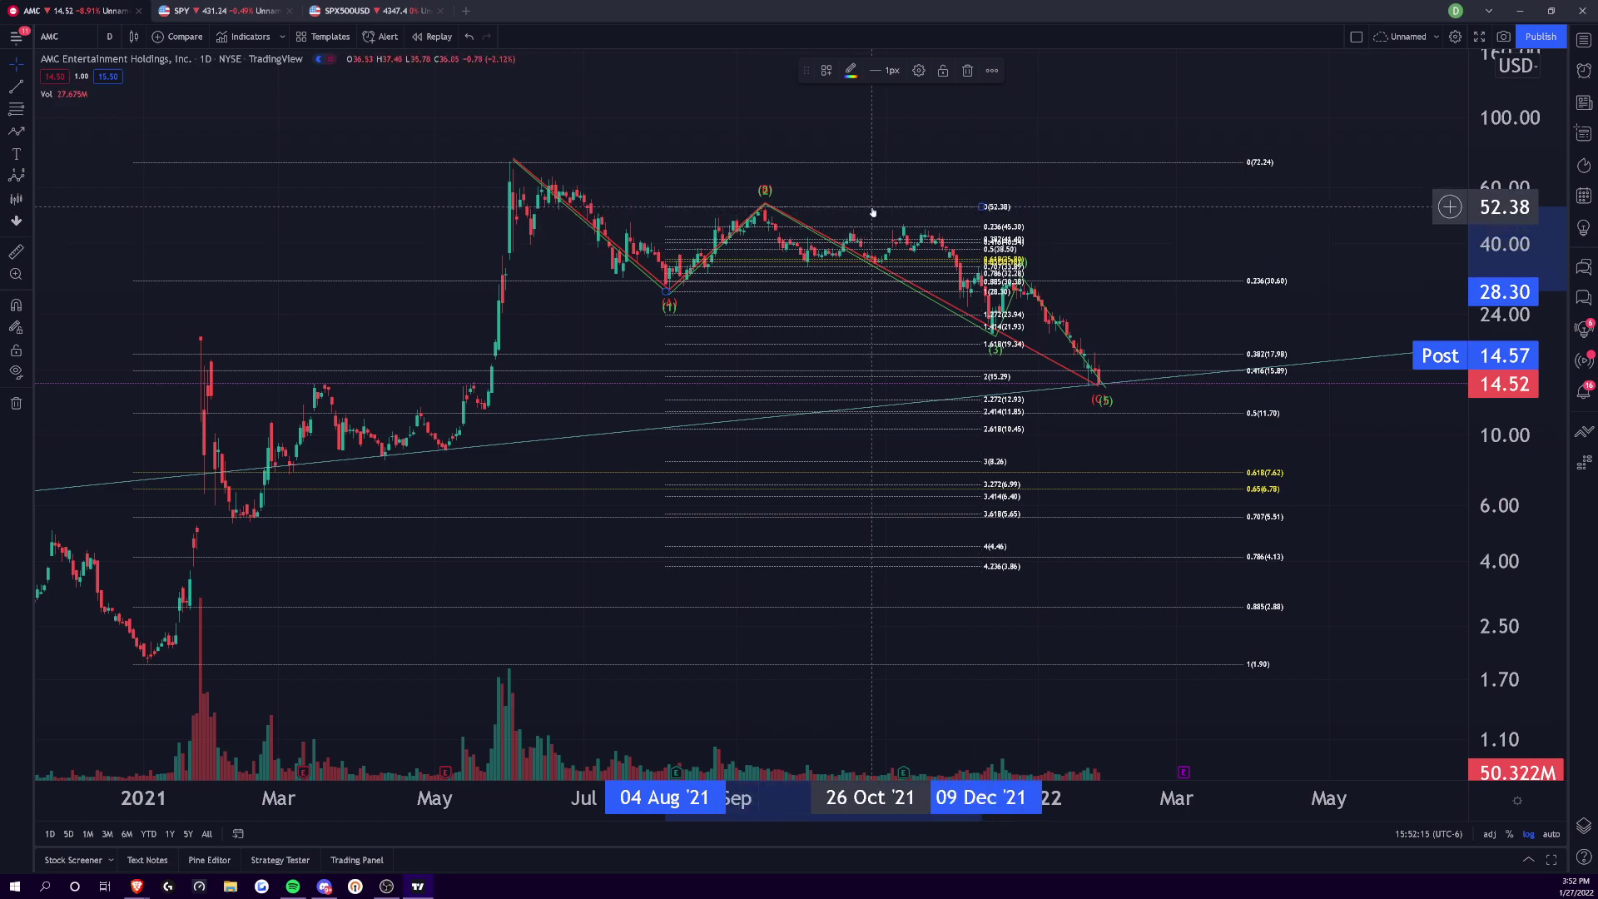
key(Delete)
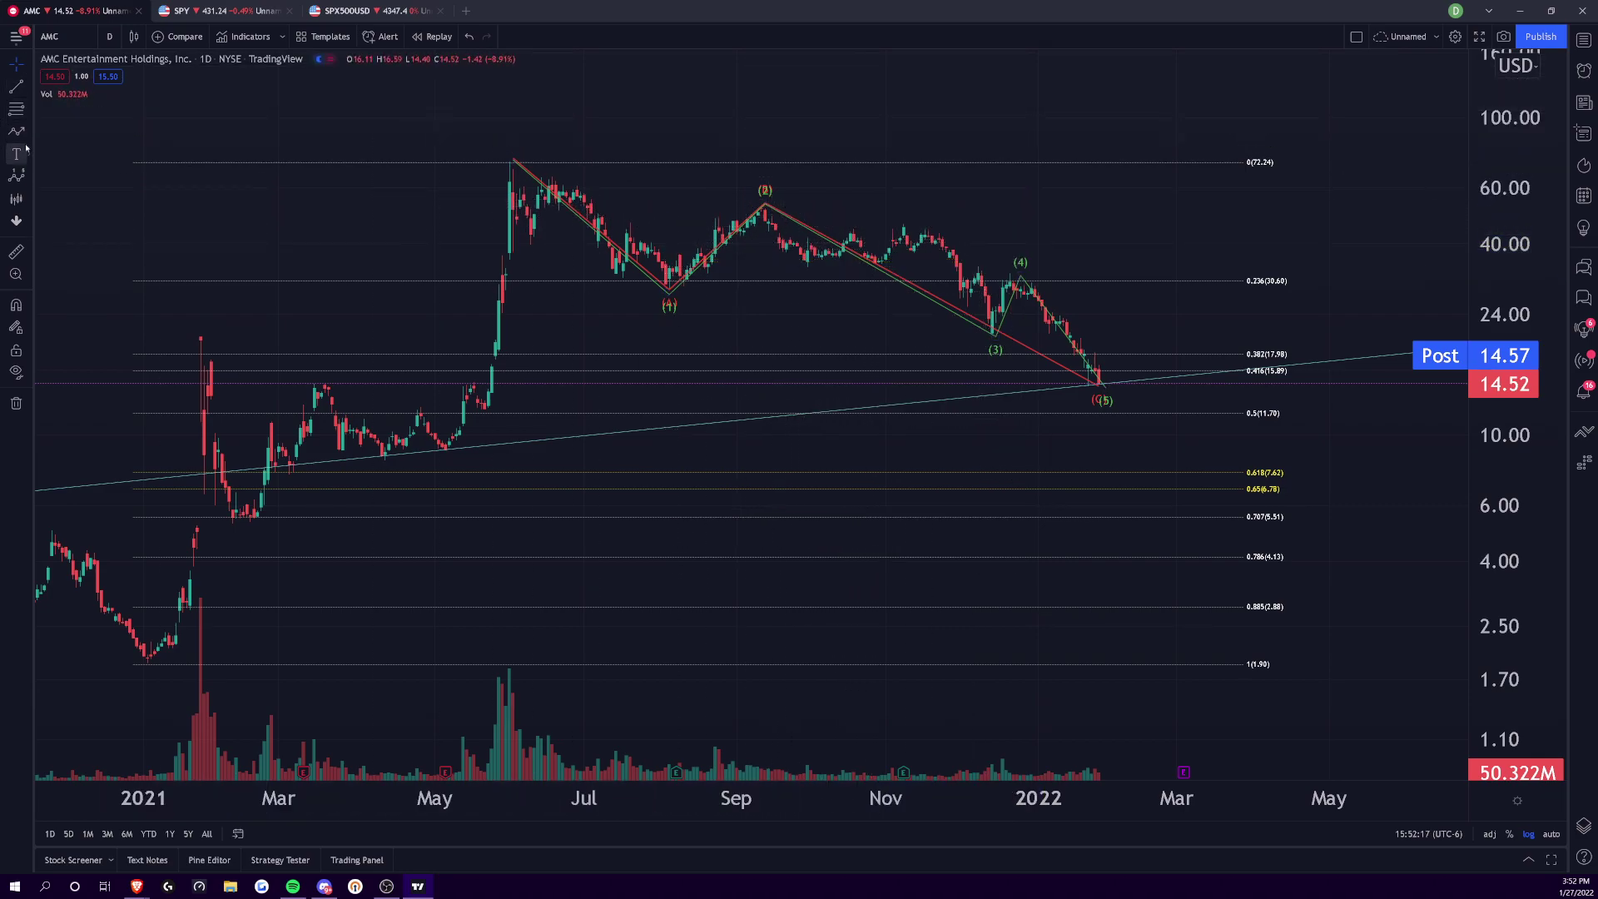
click(29, 109)
click(88, 109)
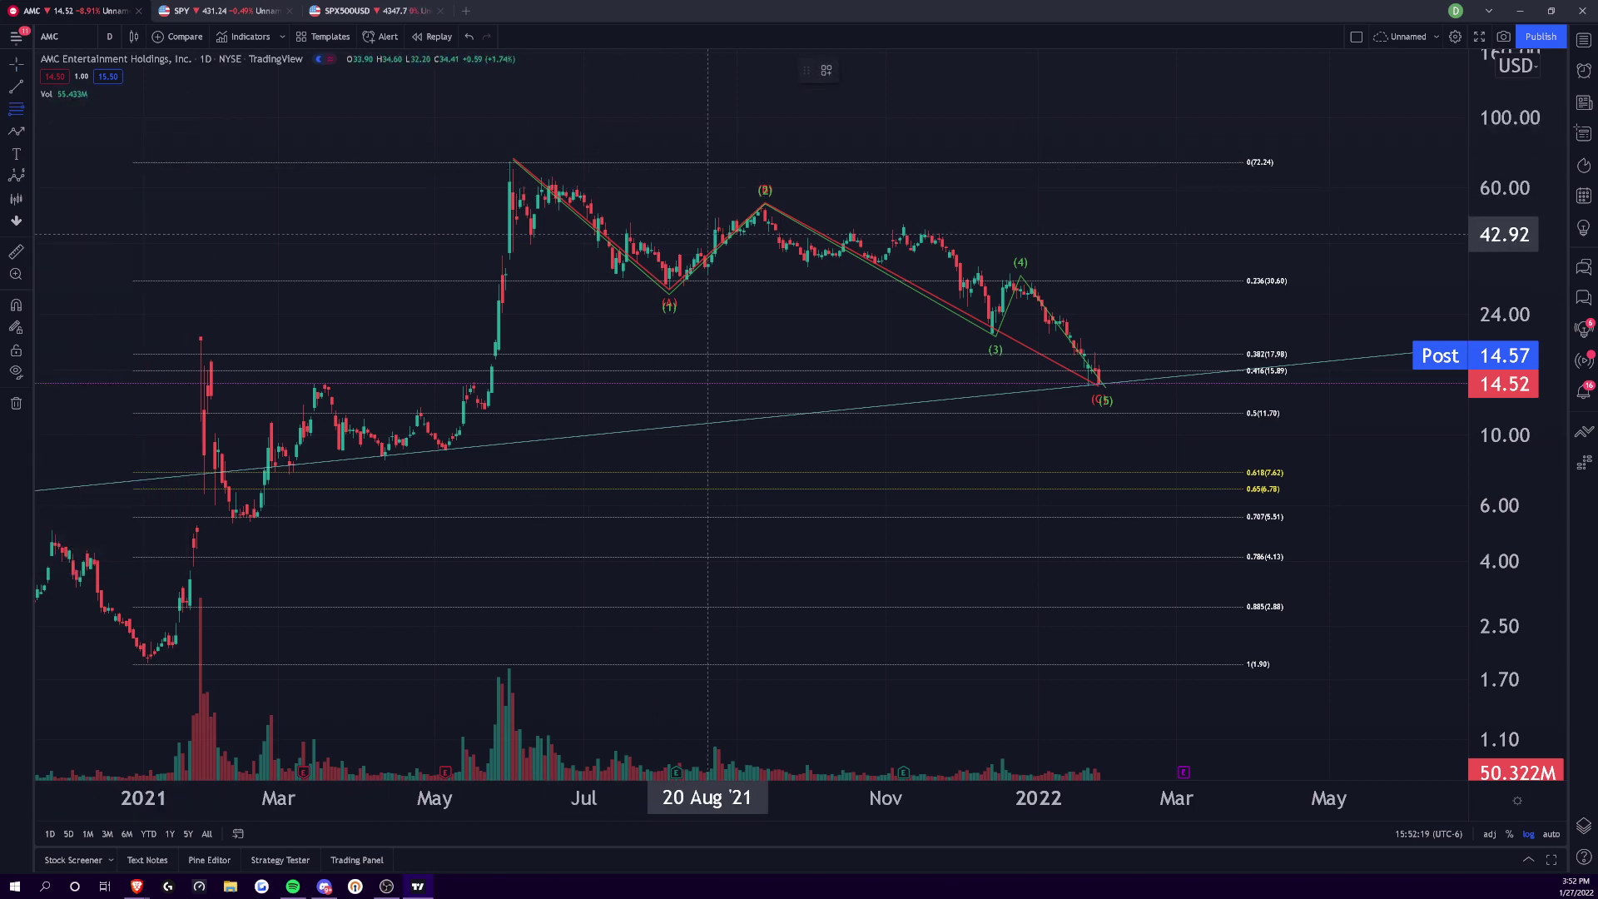
click(762, 205)
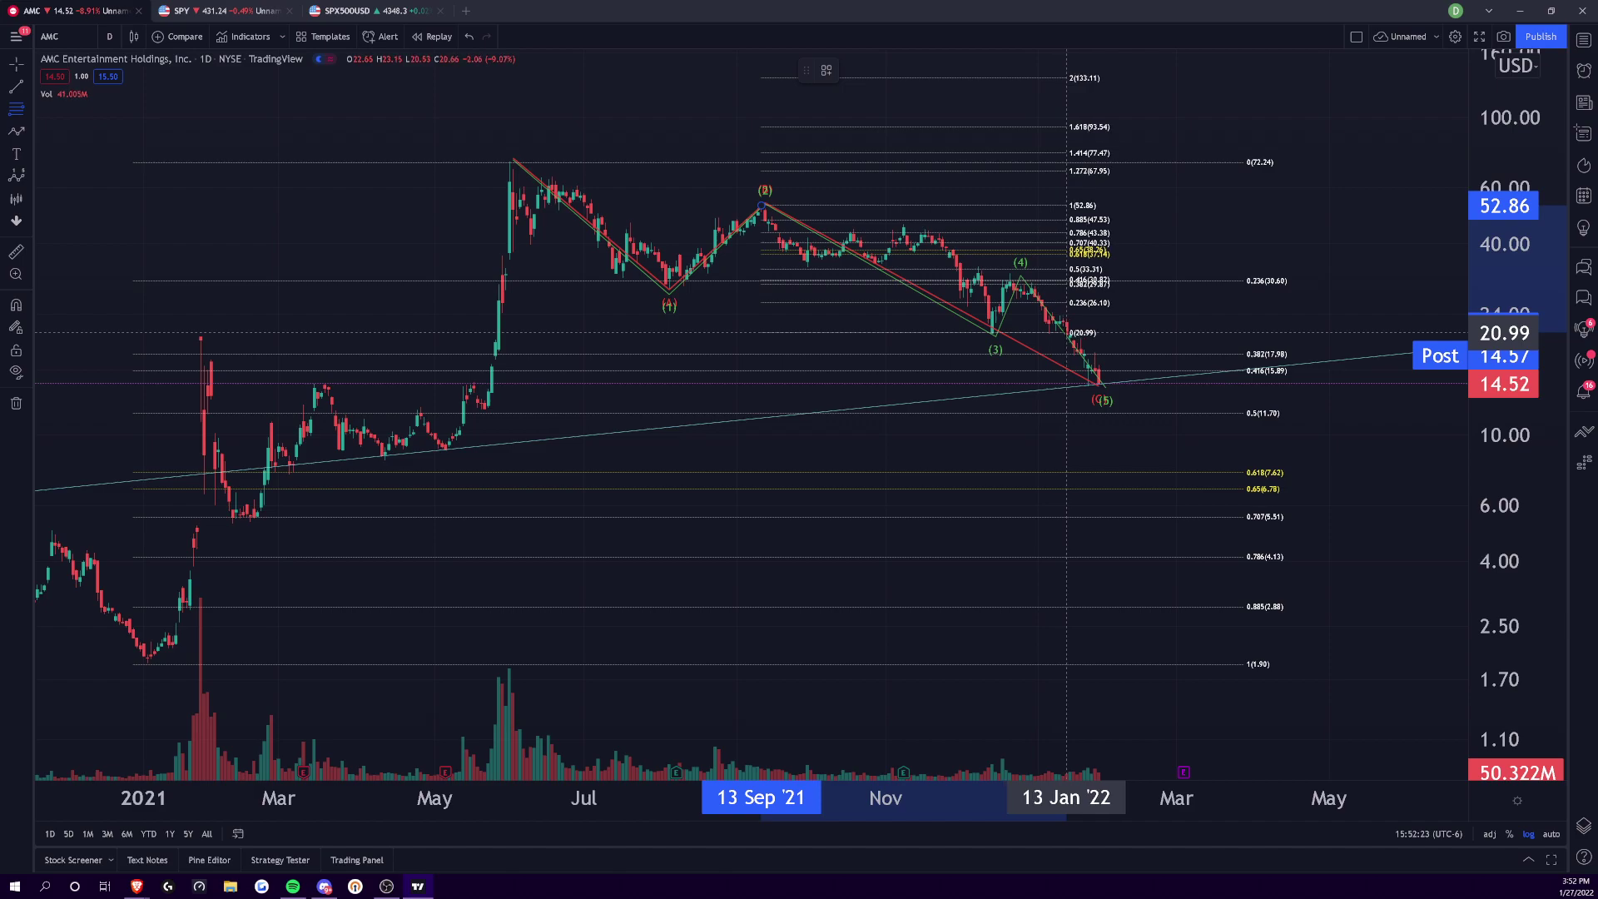
click(1074, 333)
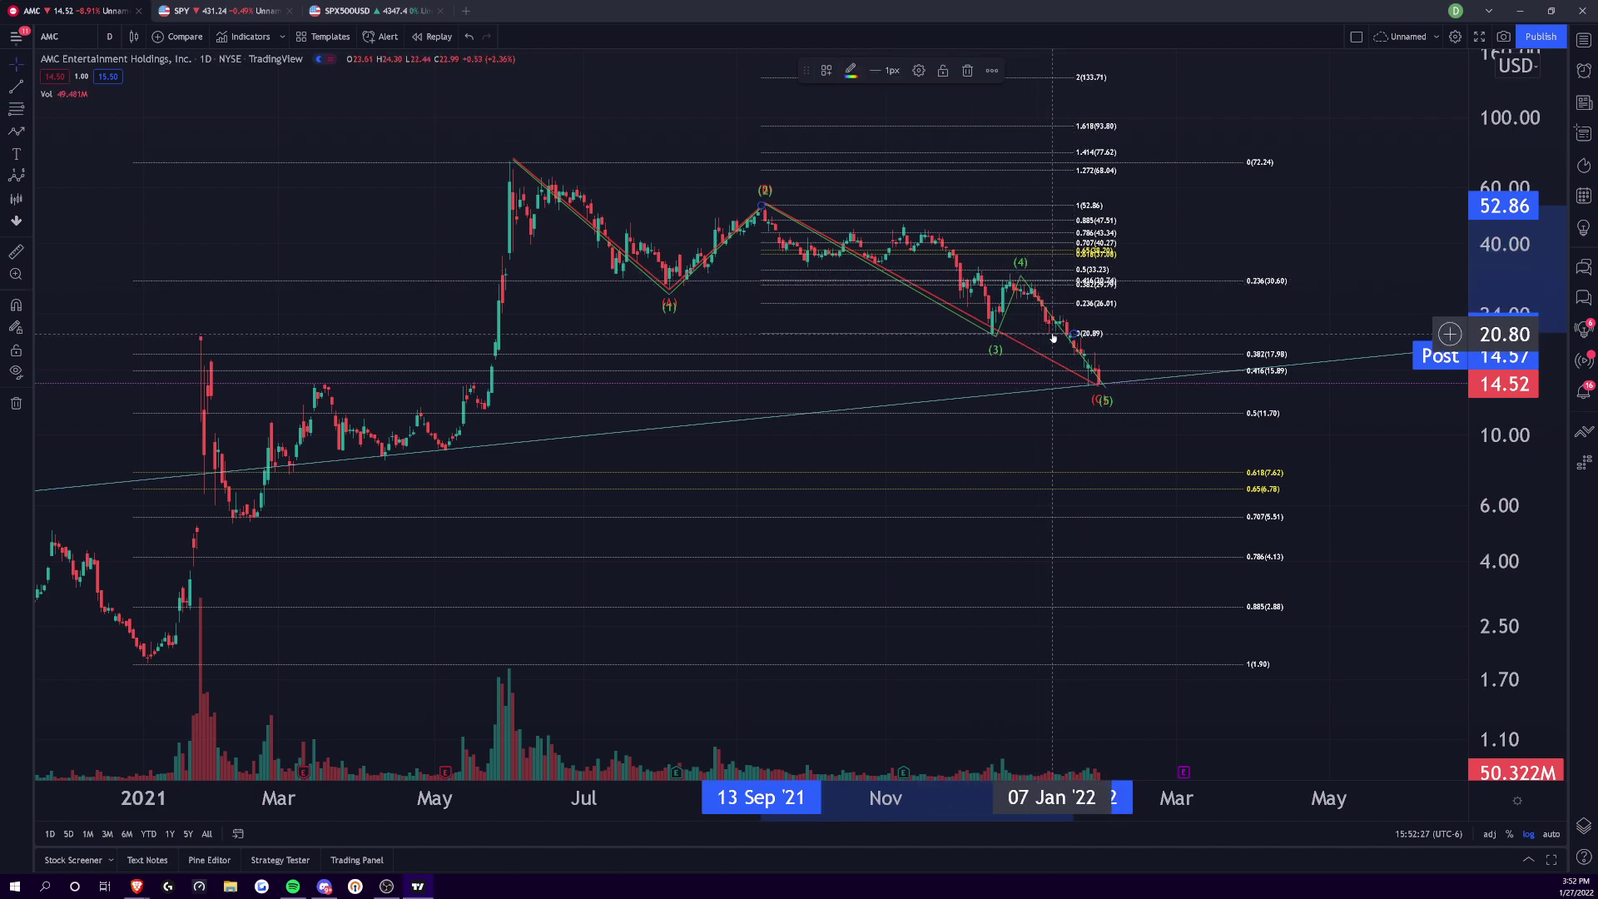
key(Delete)
- Try and delete Fibonacci tools between the 13 Dec '21 low near 20.77 and the 32–34 highs
click(16, 108)
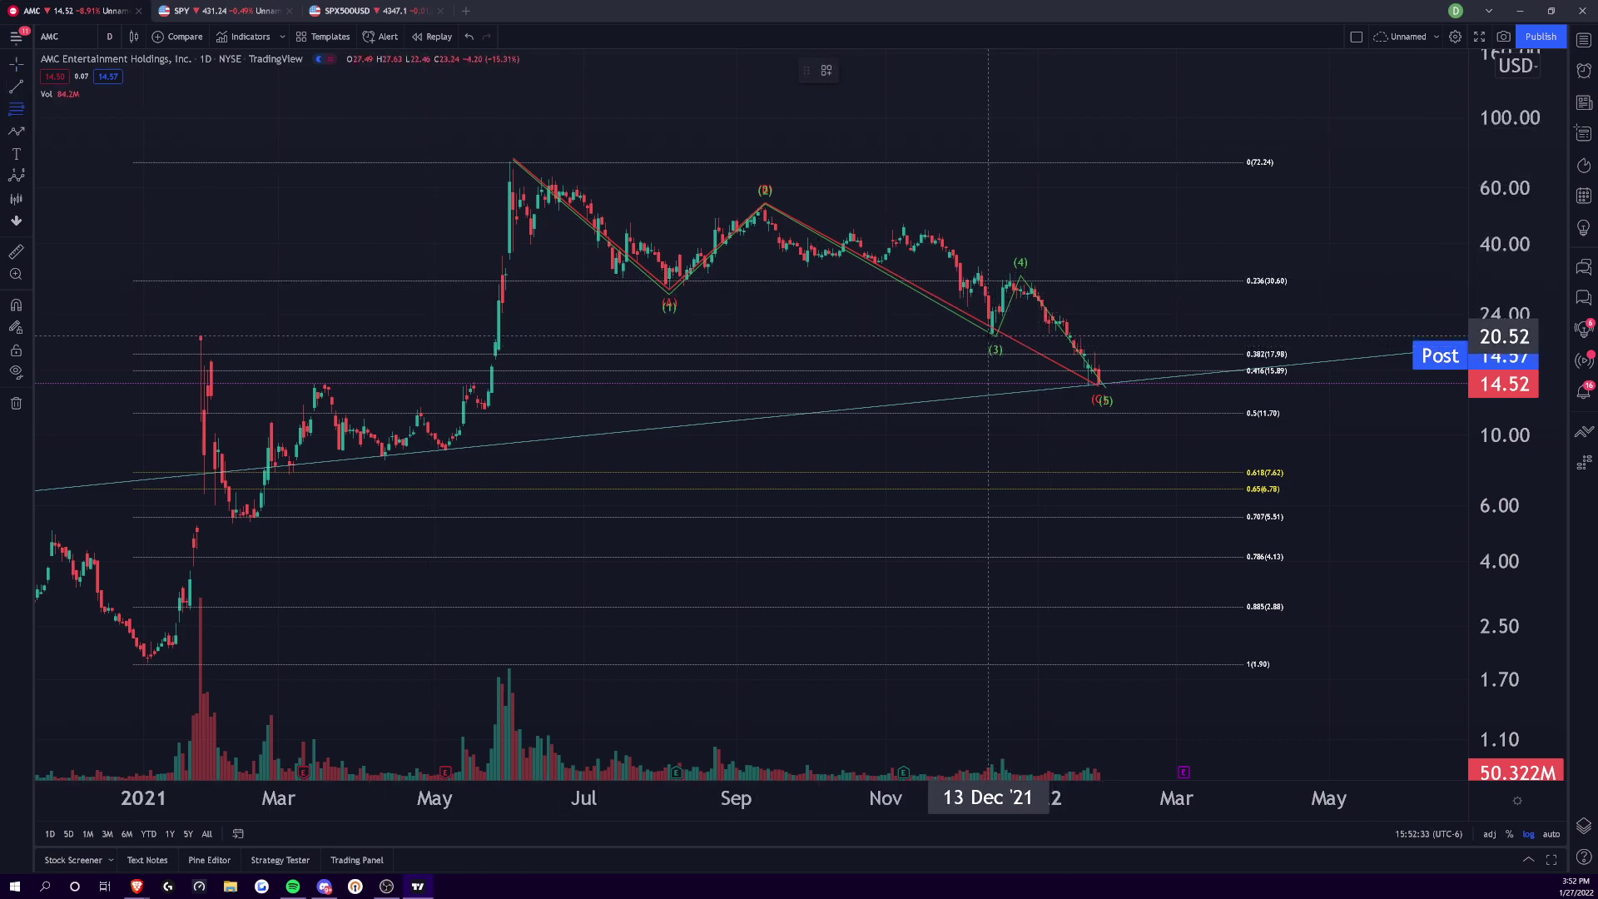
click(989, 335)
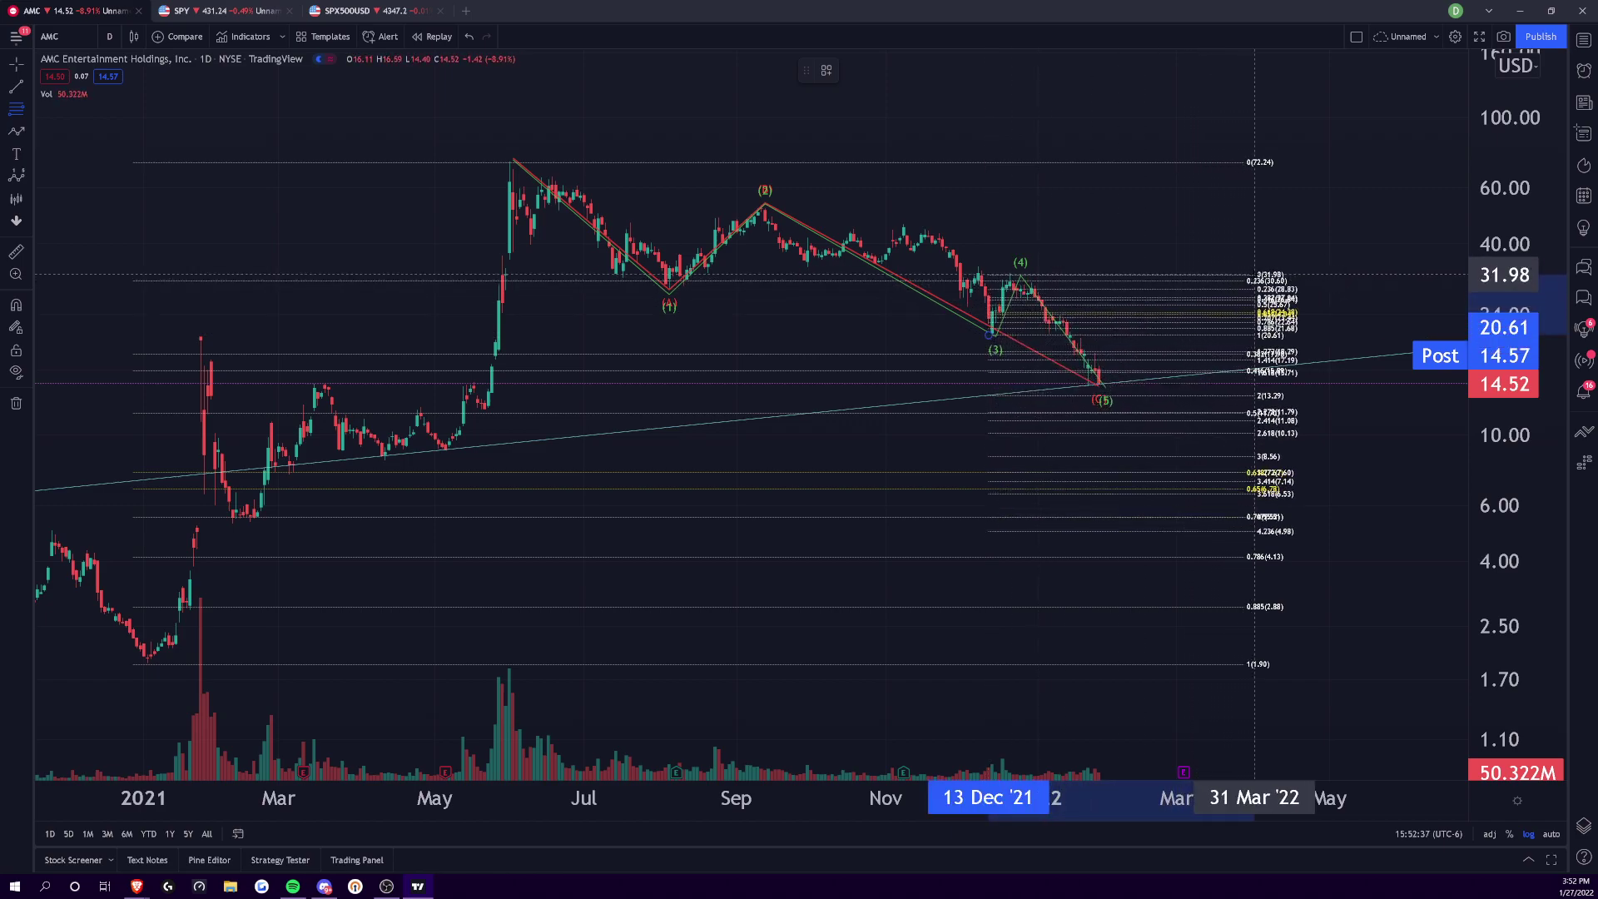
click(1258, 273)
drag(1502, 457, 1444, 148)
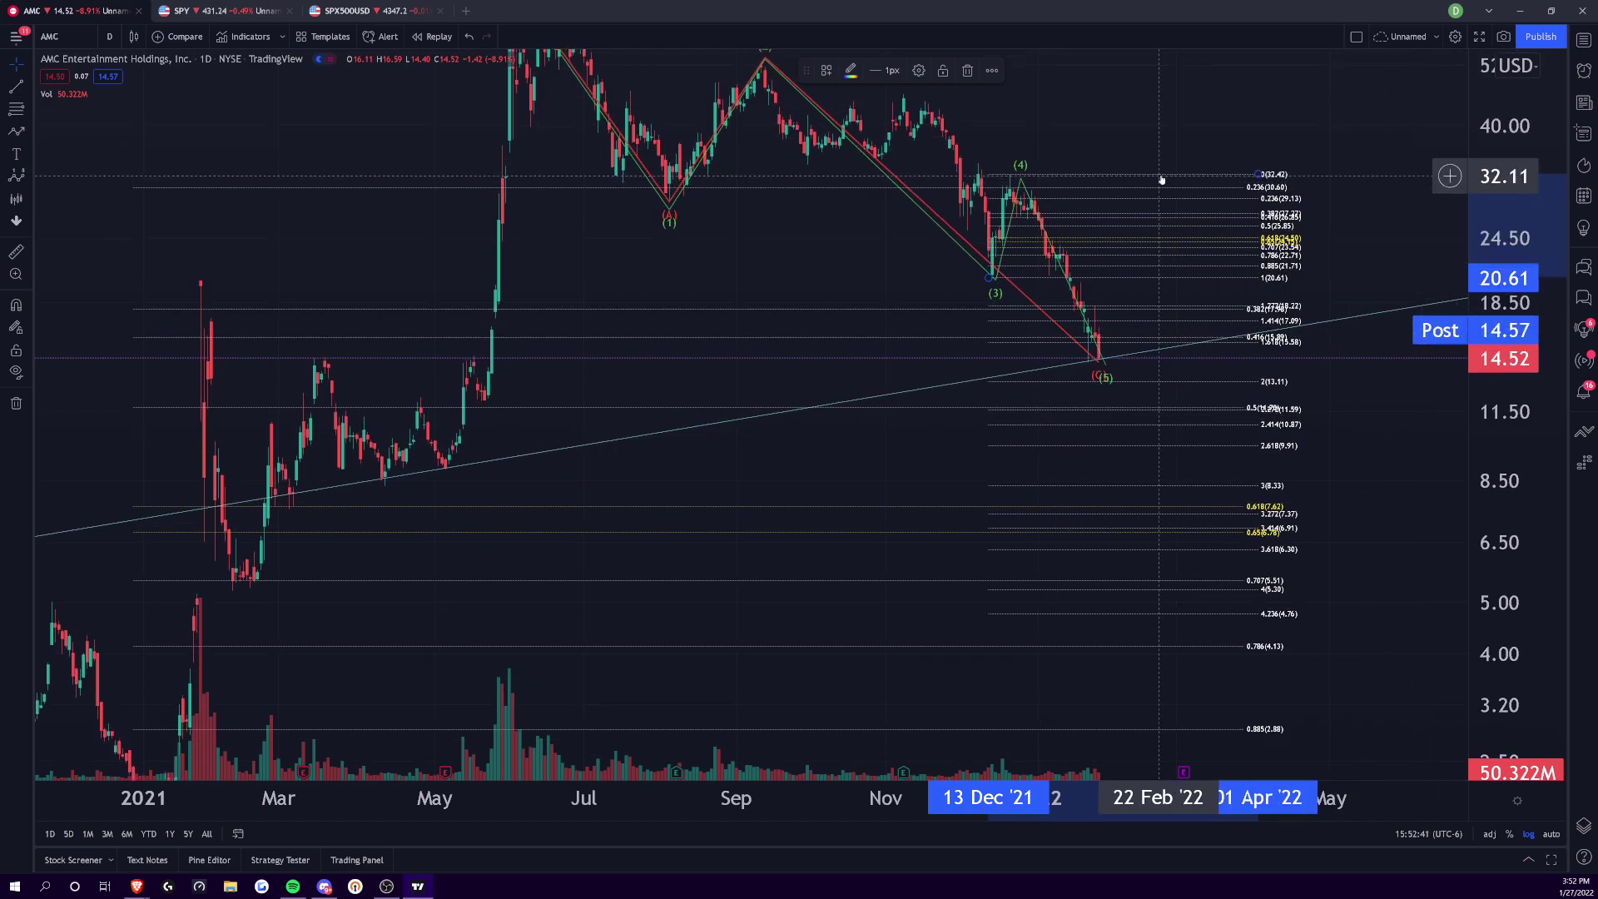
key(Delete)
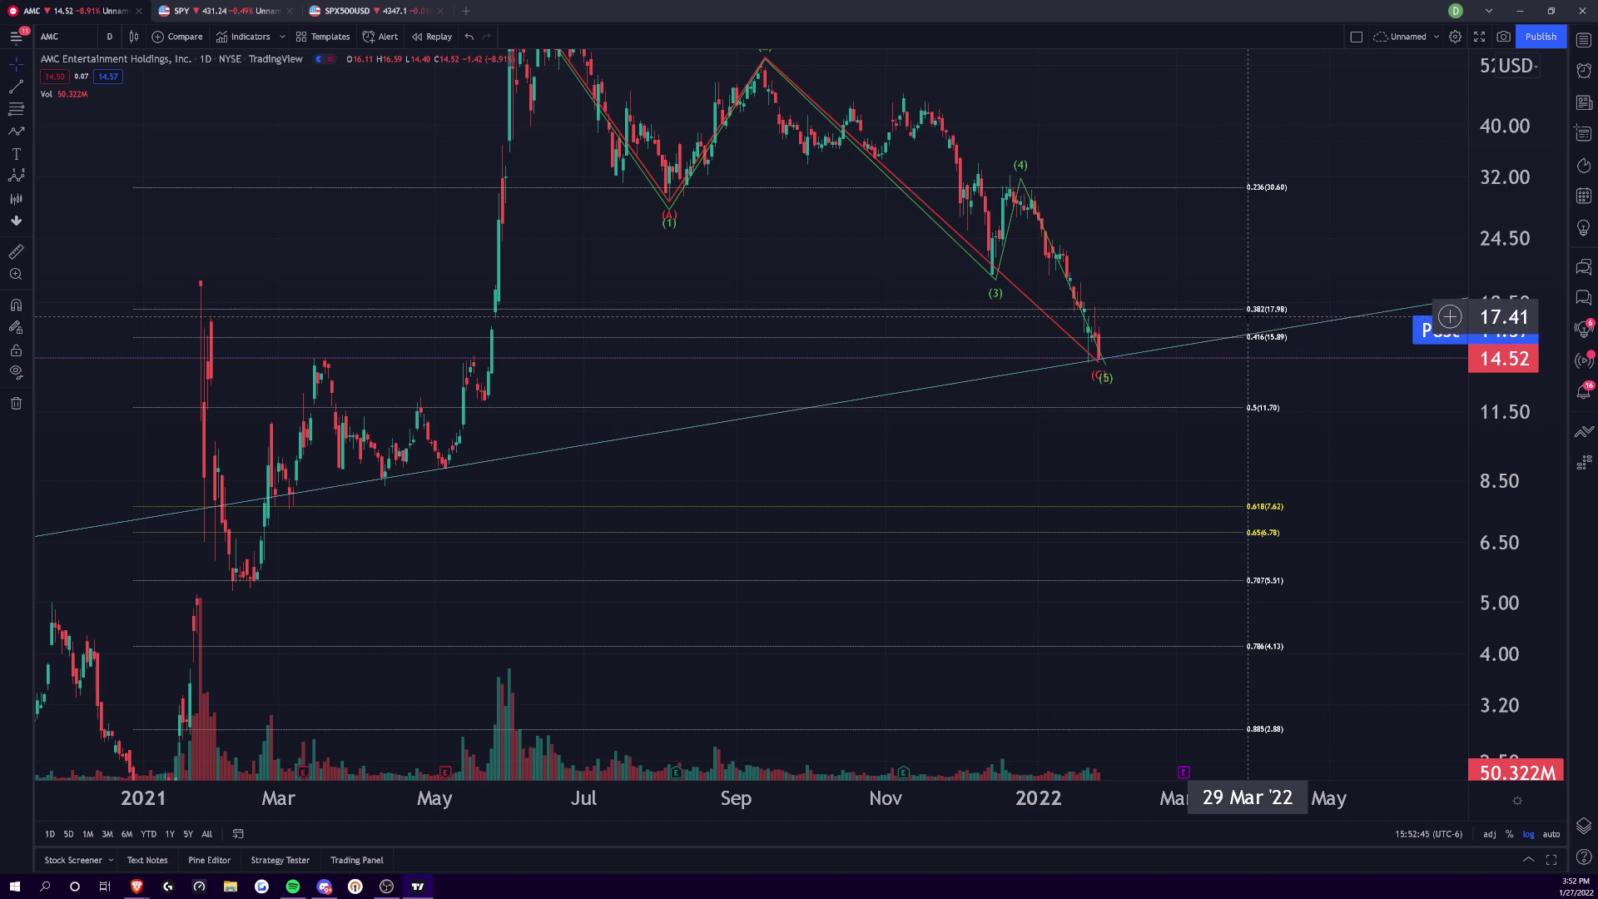
click(15, 109)
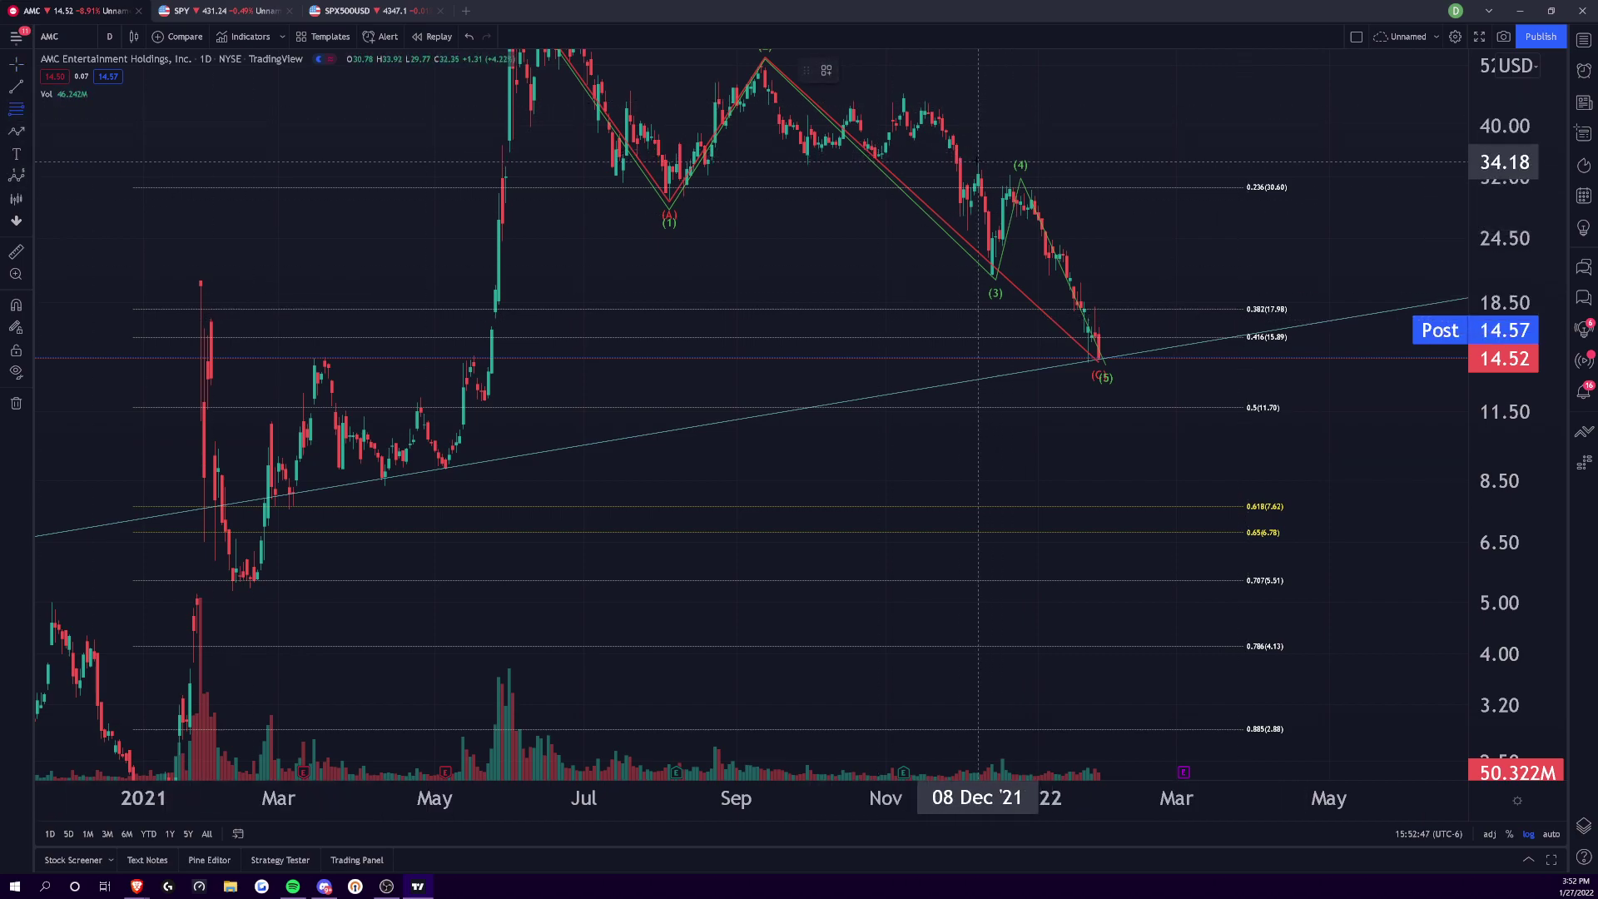
click(978, 164)
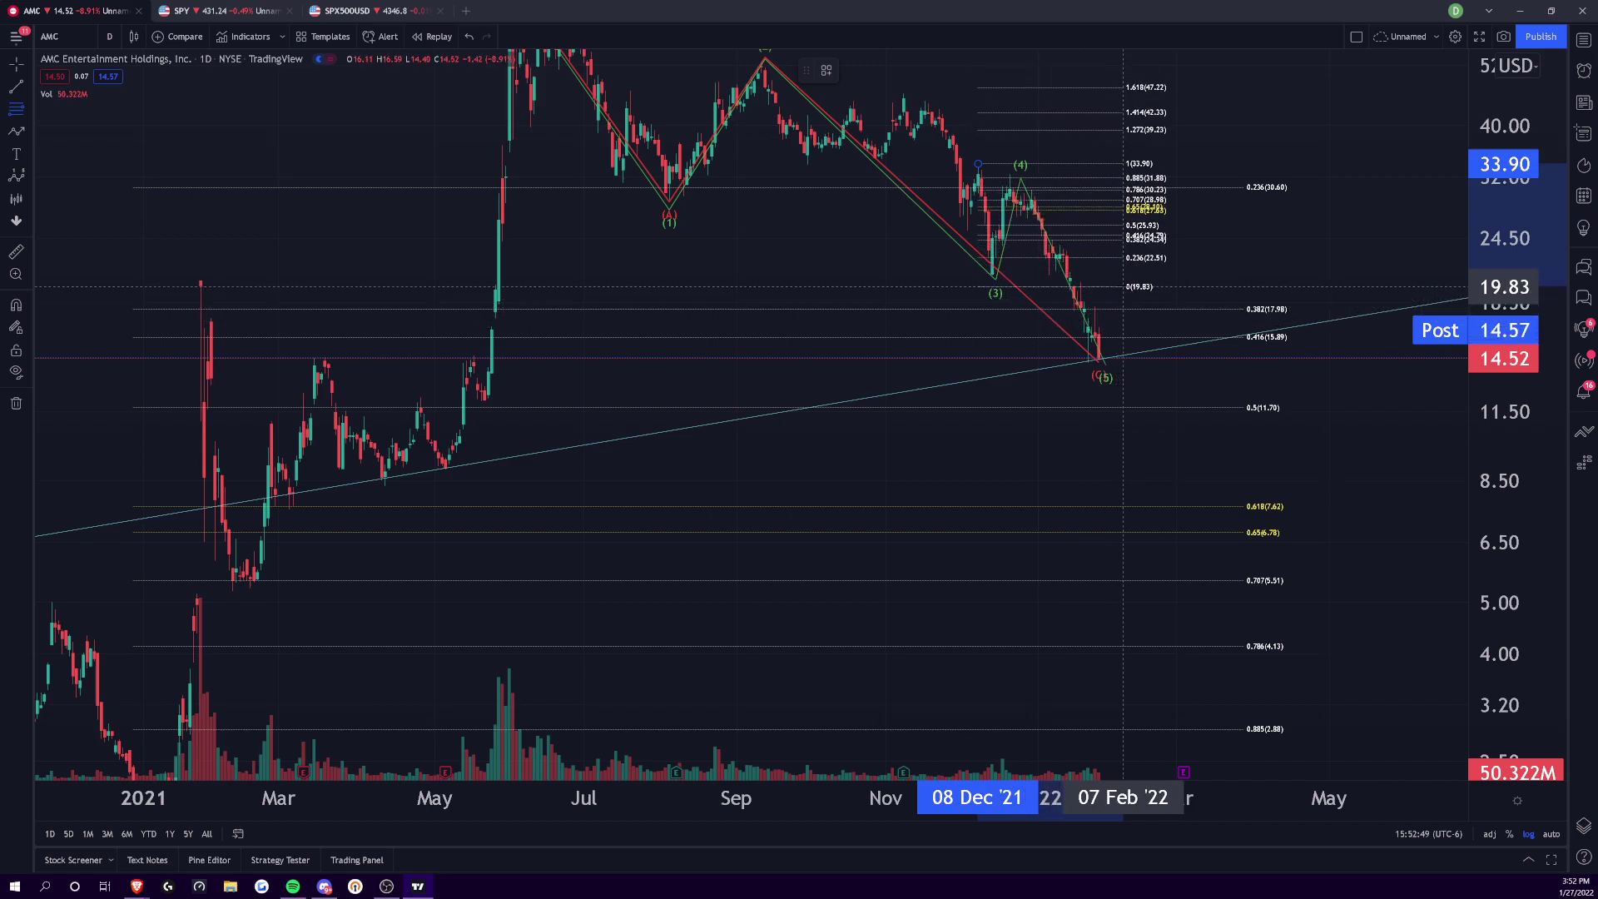
click(1129, 275)
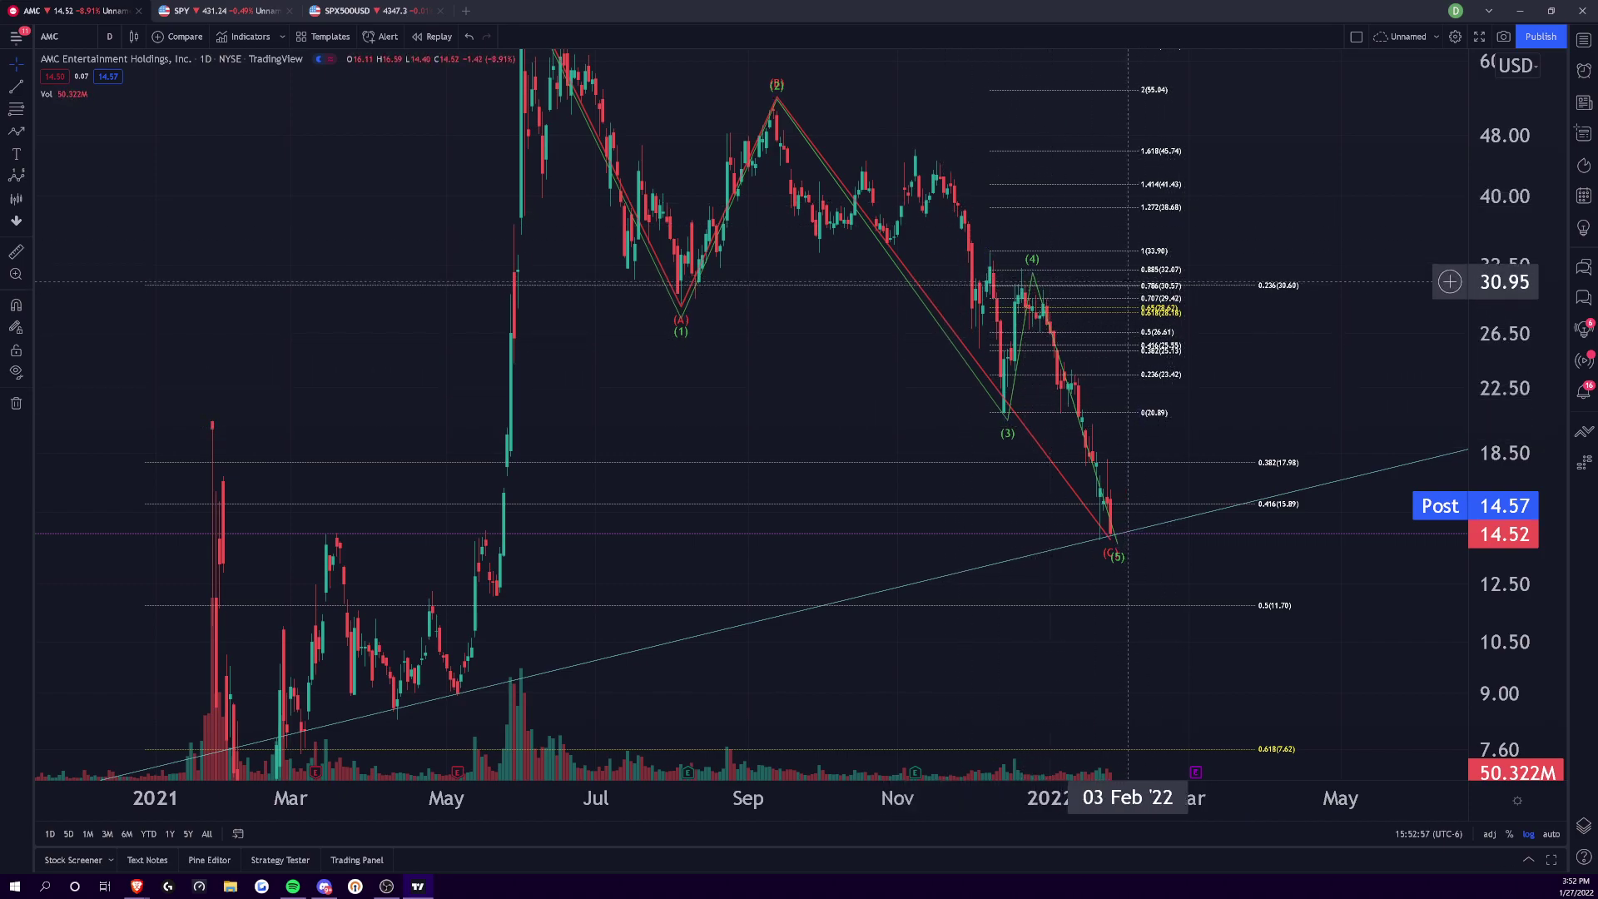
click(1142, 250)
key(Delete)
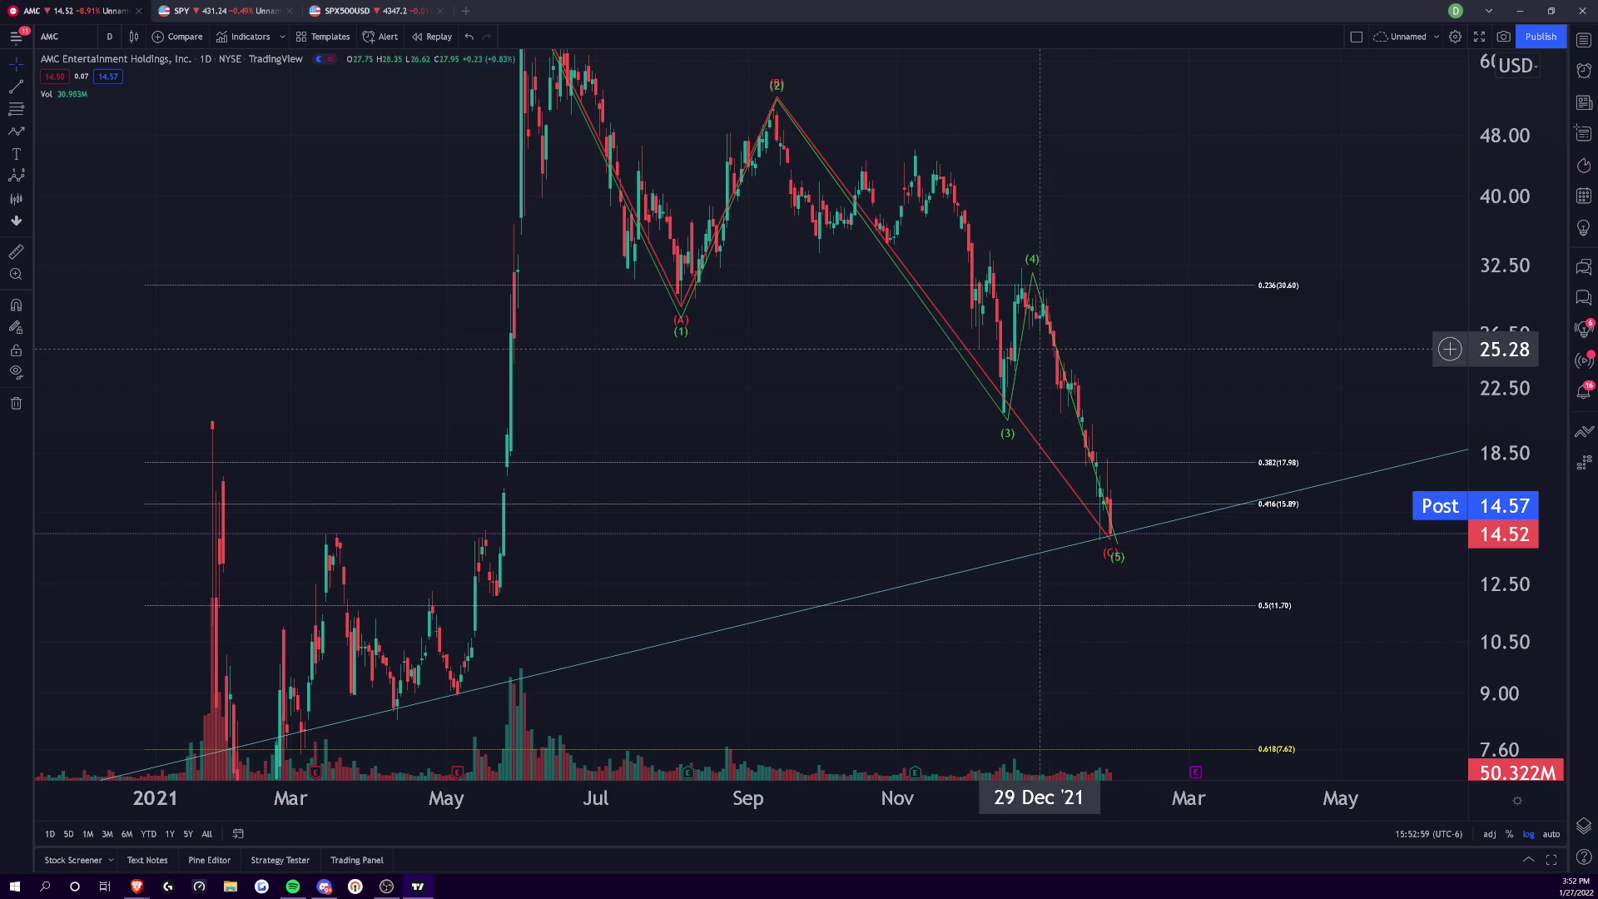
click(16, 108)
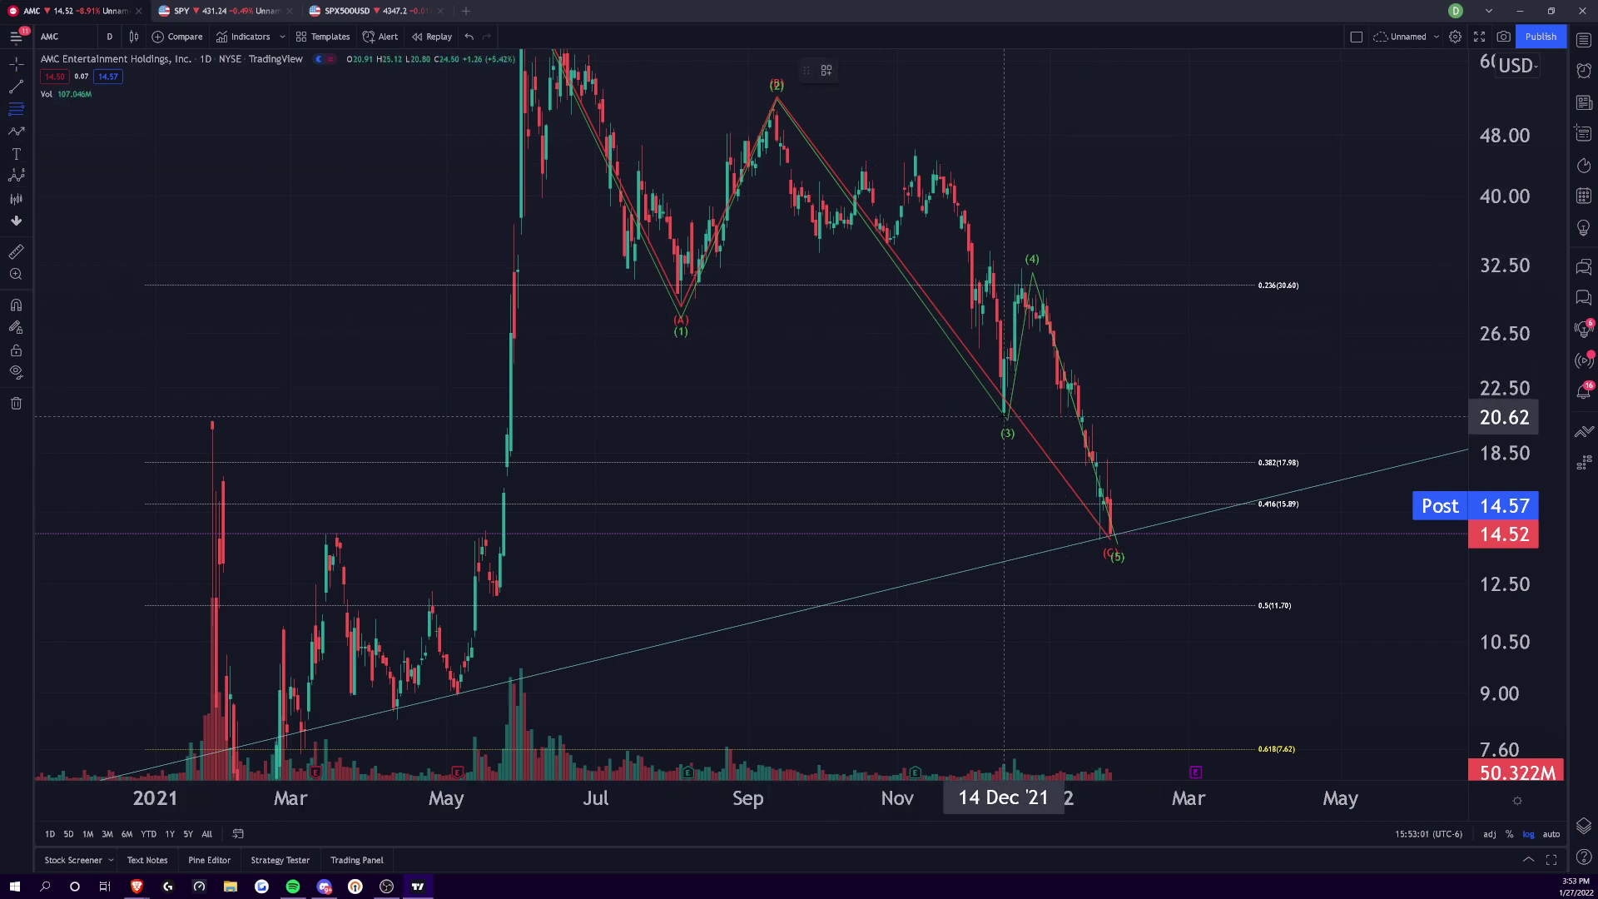
click(1001, 414)
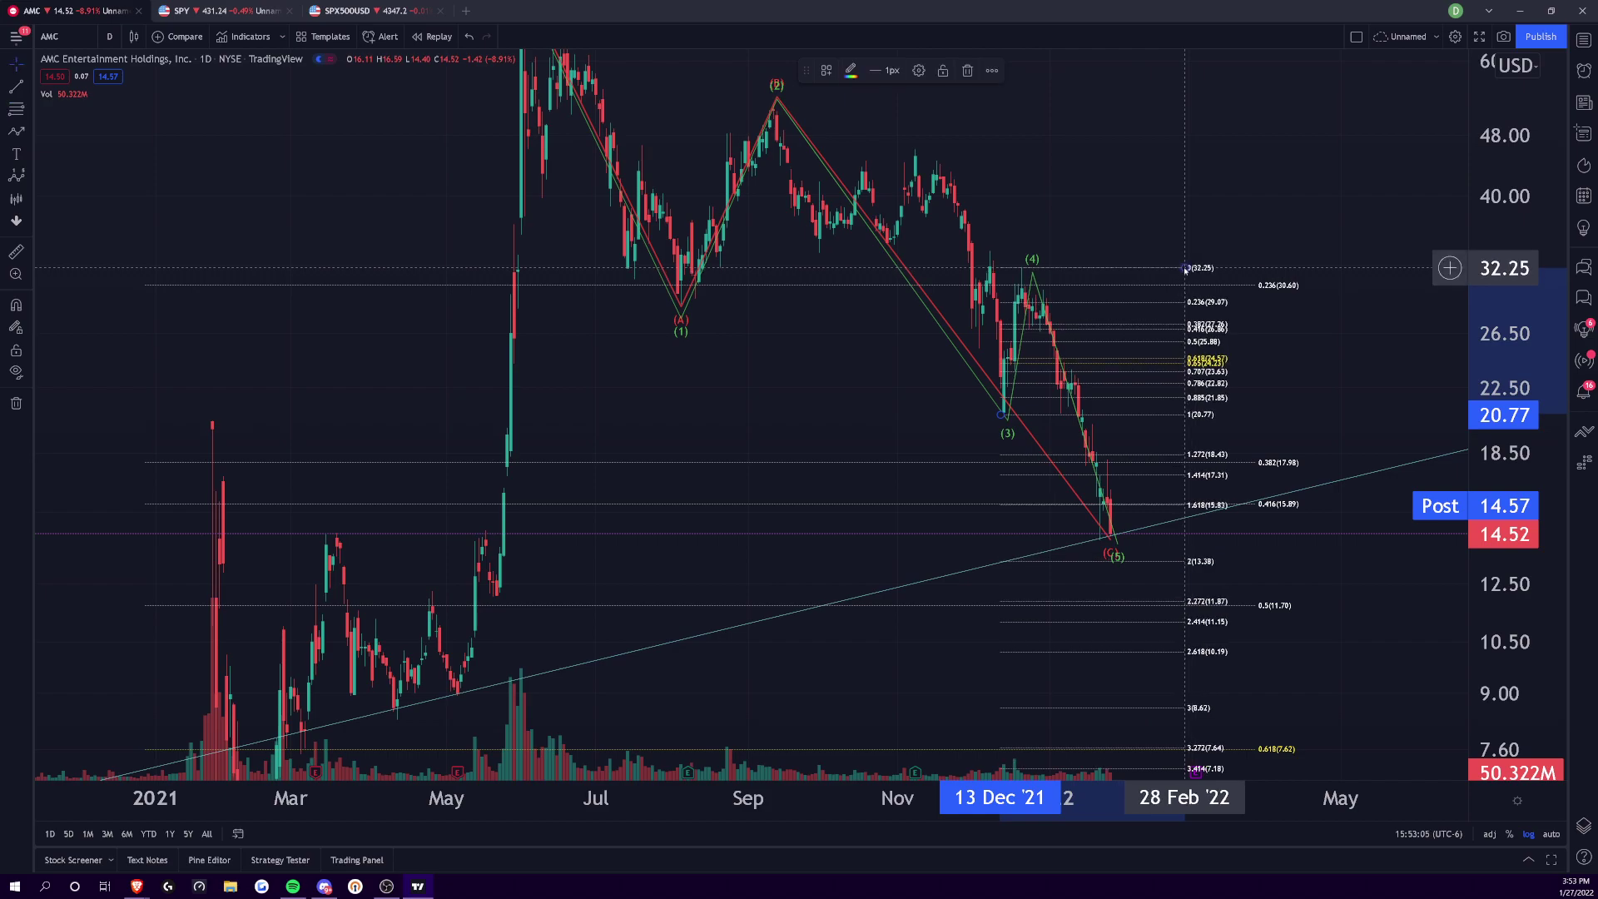
click(1186, 268)
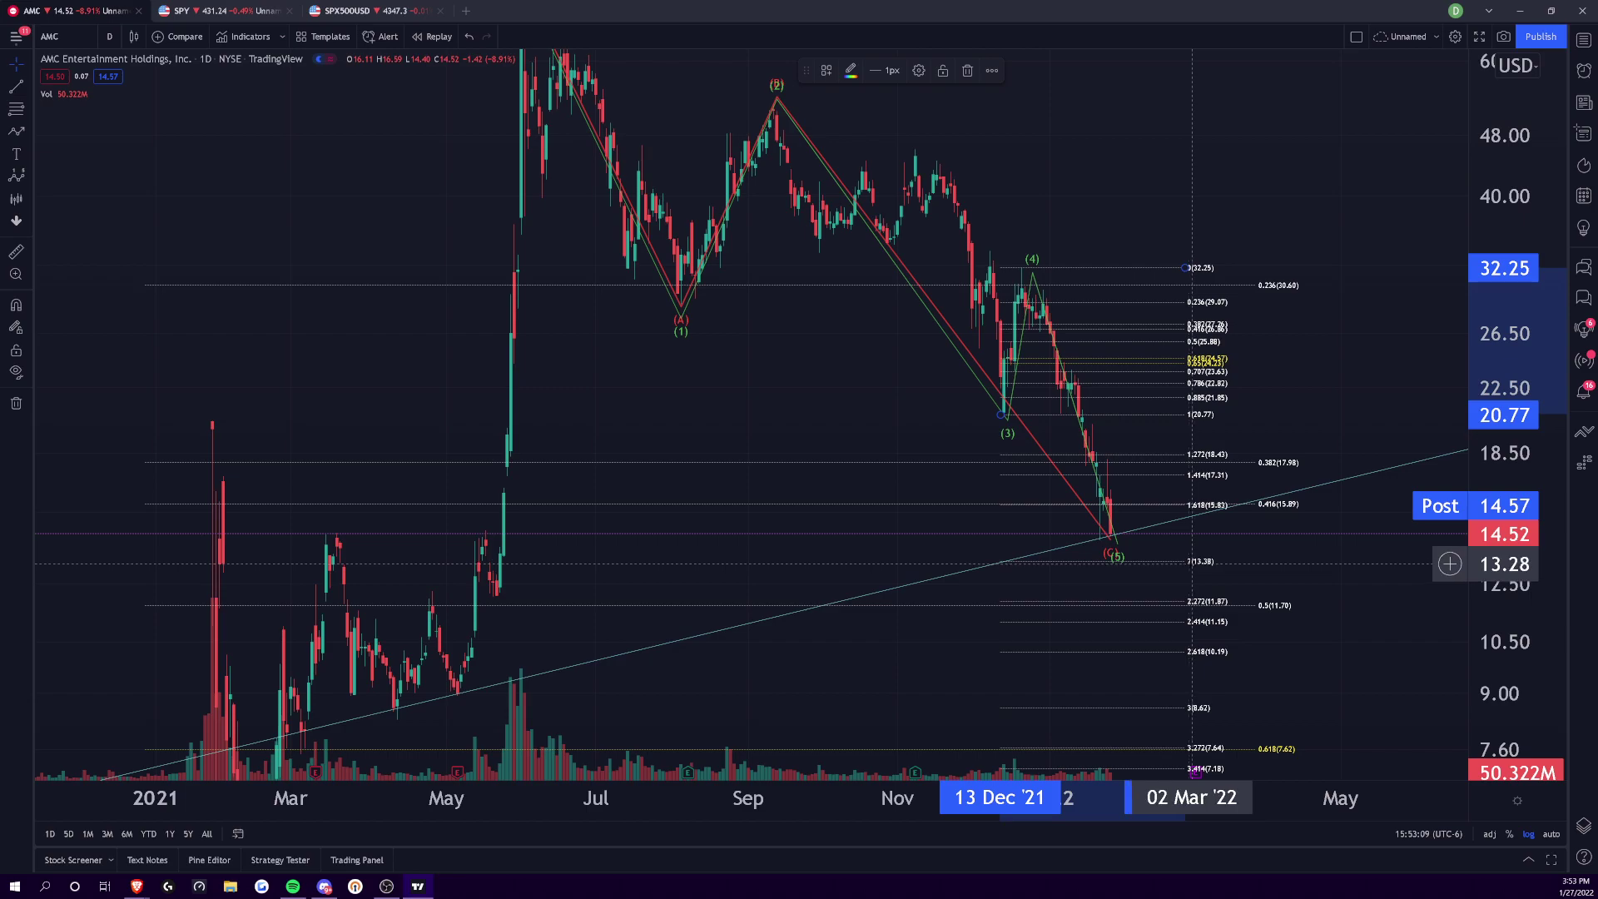
key(Delete)
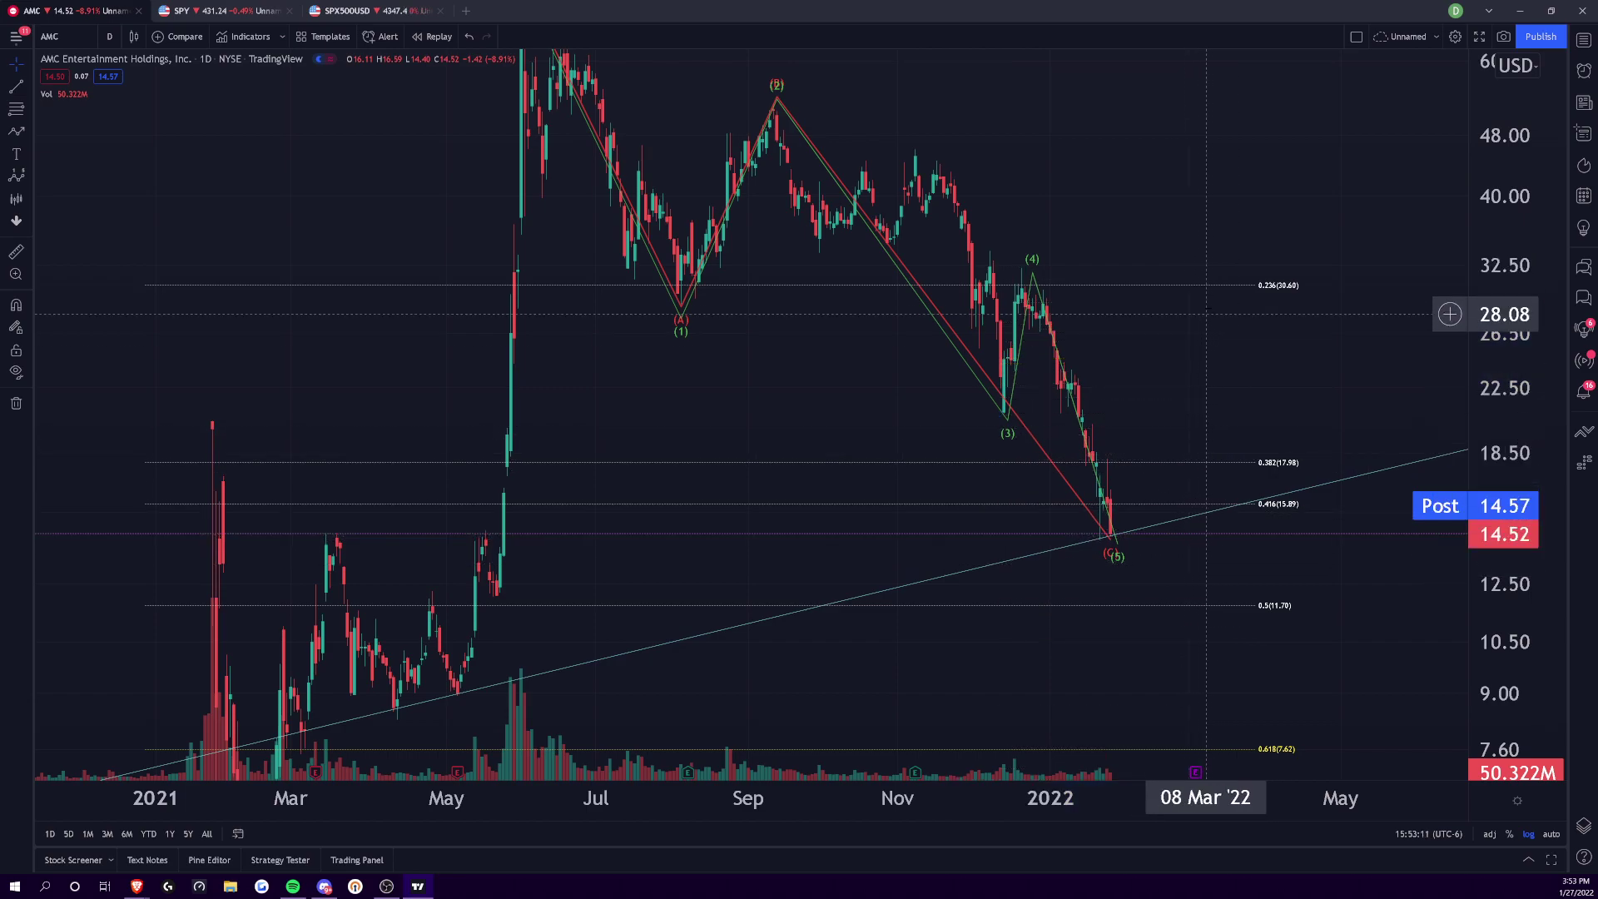
- Delete the large Fibonacci retracement from the AMC chart
click(1209, 286)
text(\)
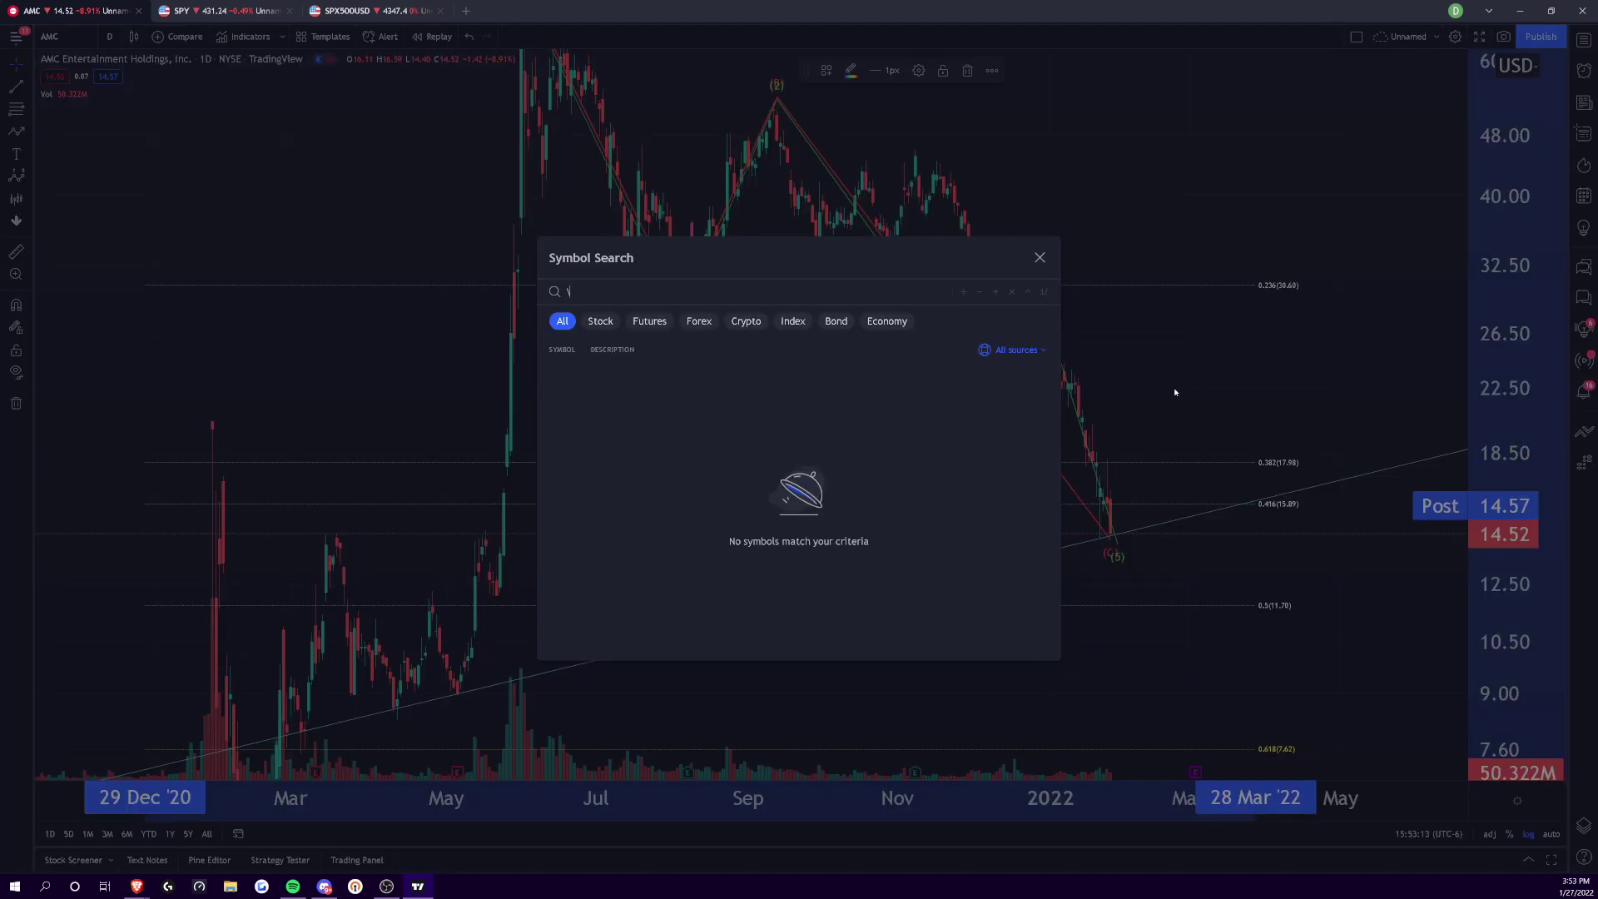
click(1039, 258)
key(Delete)
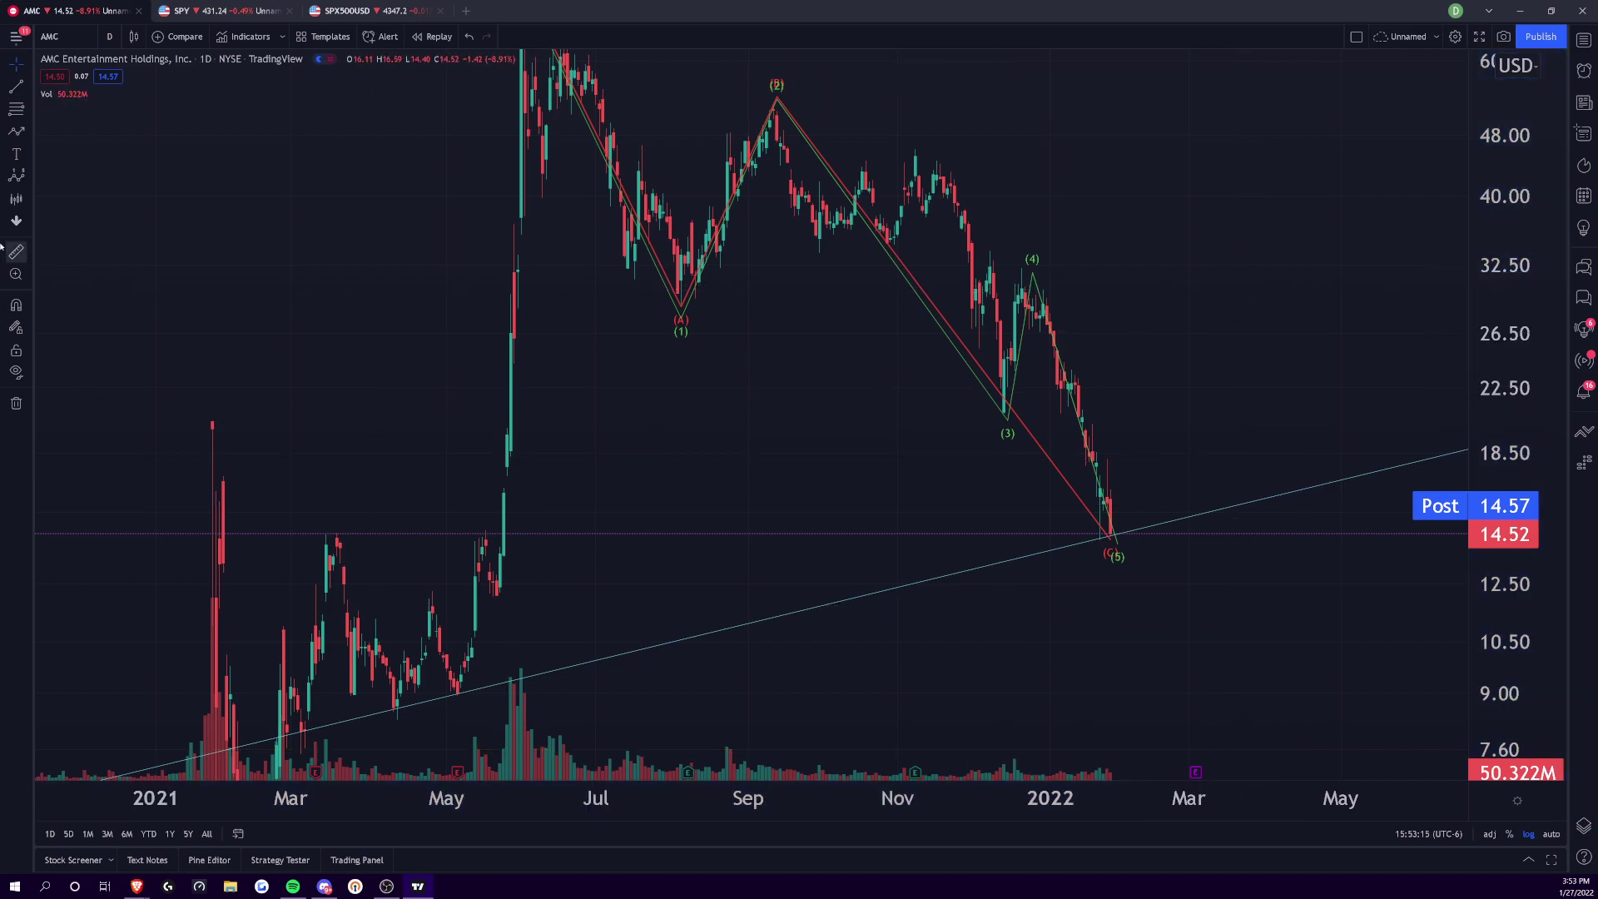
- Place a horizontal support line at 13.43
click(28, 92)
click(67, 237)
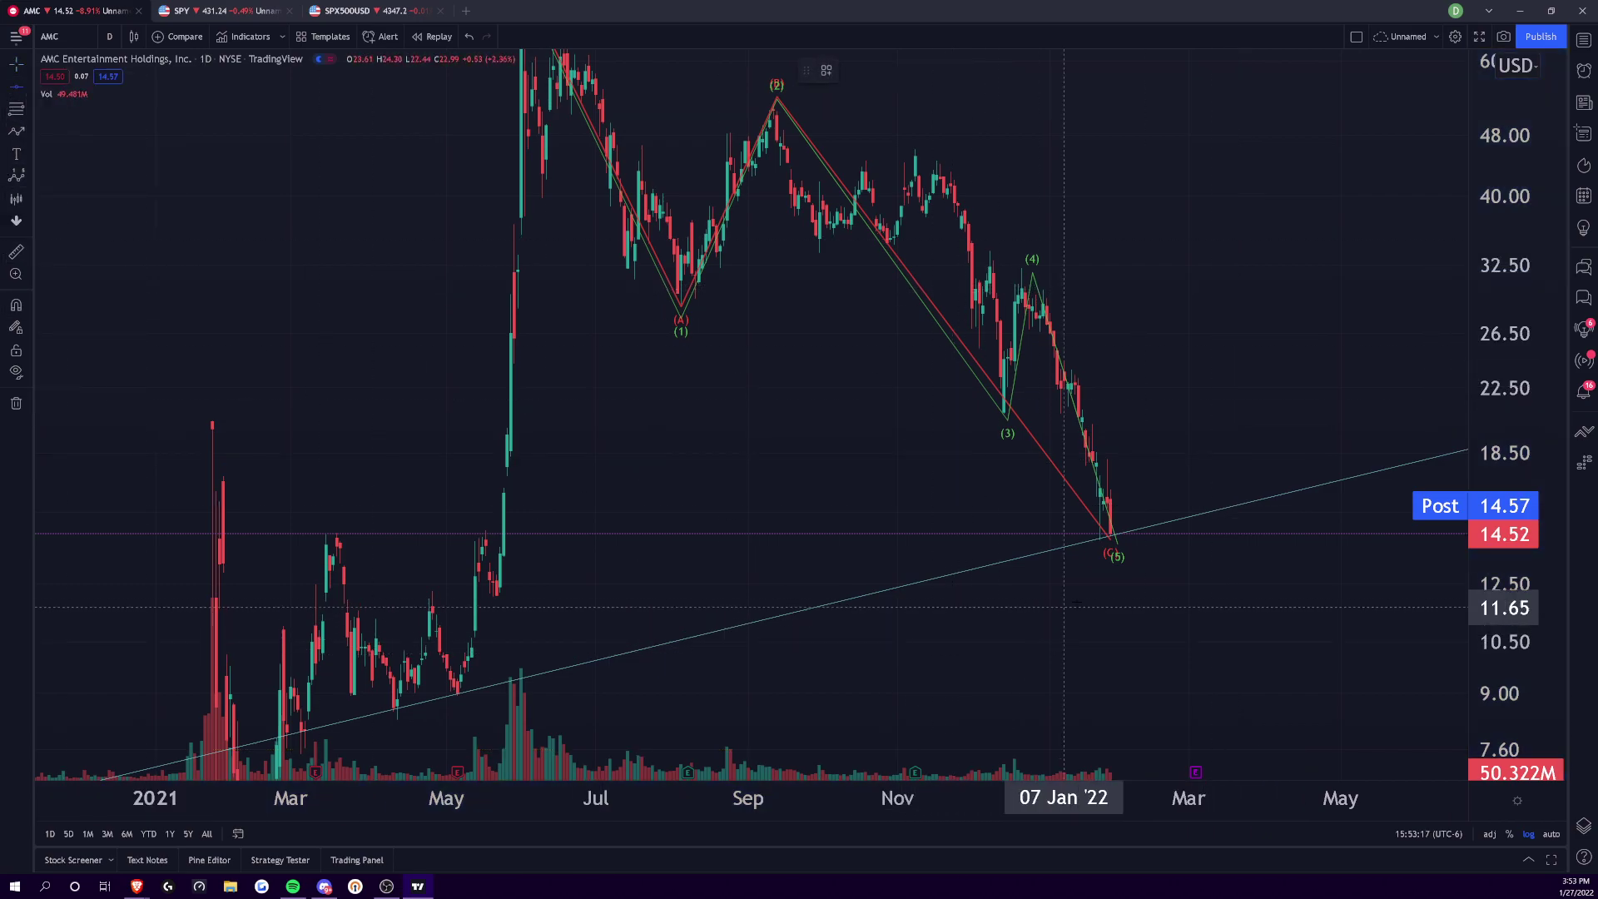
click(1153, 560)
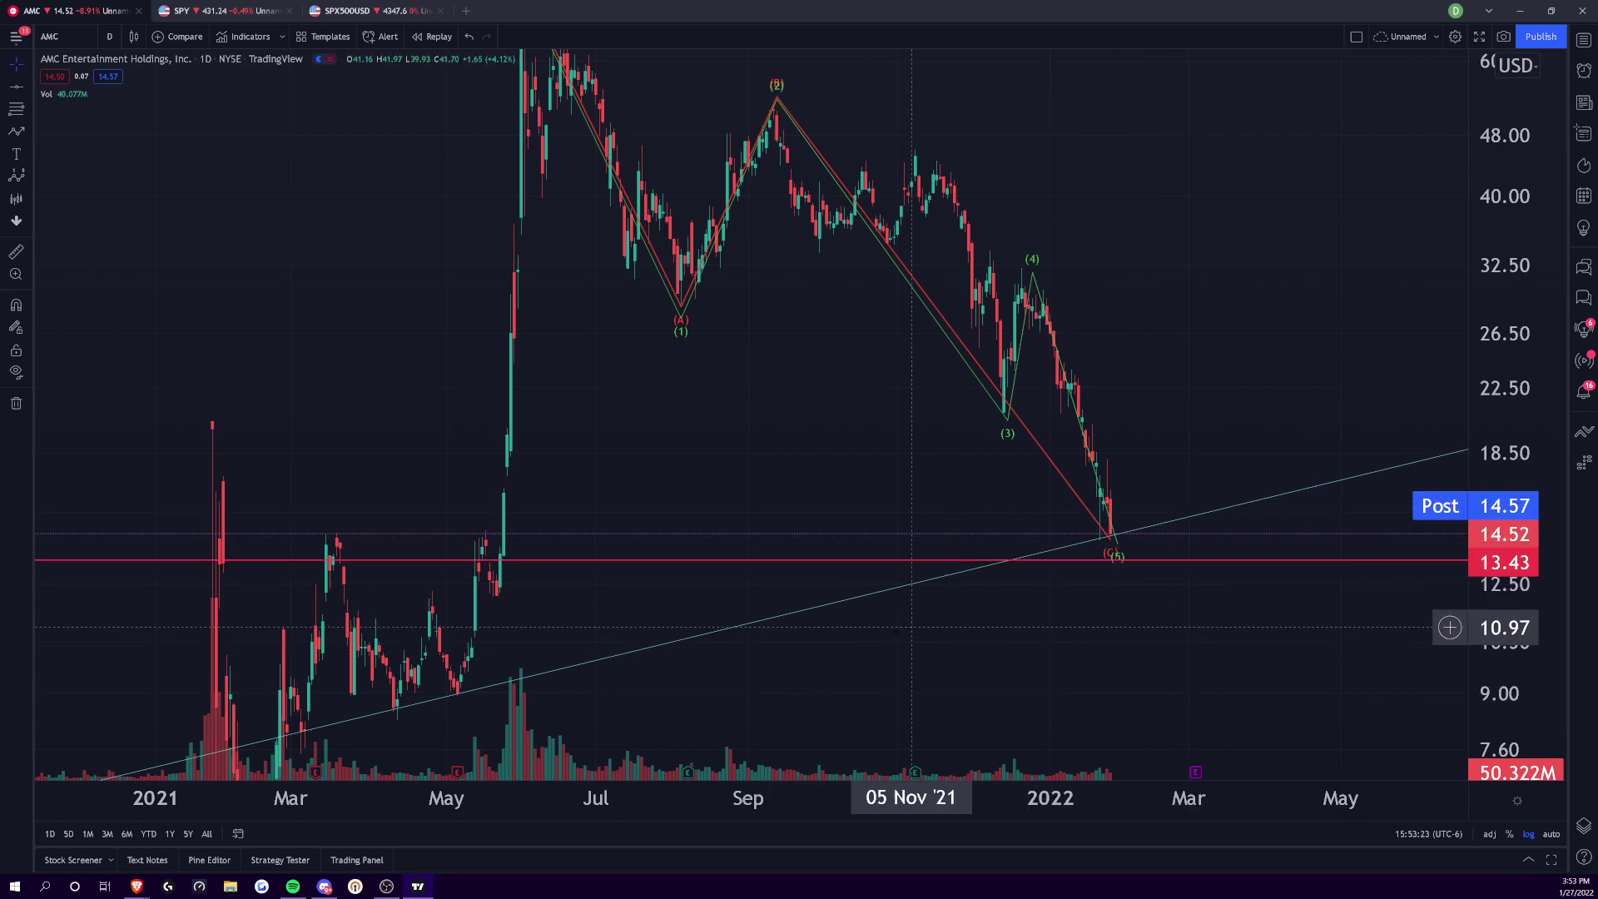
- Bring the 2021 peak into view and delete the green (1)-(5) Elliott wave labels
drag(940, 624, 1002, 422)
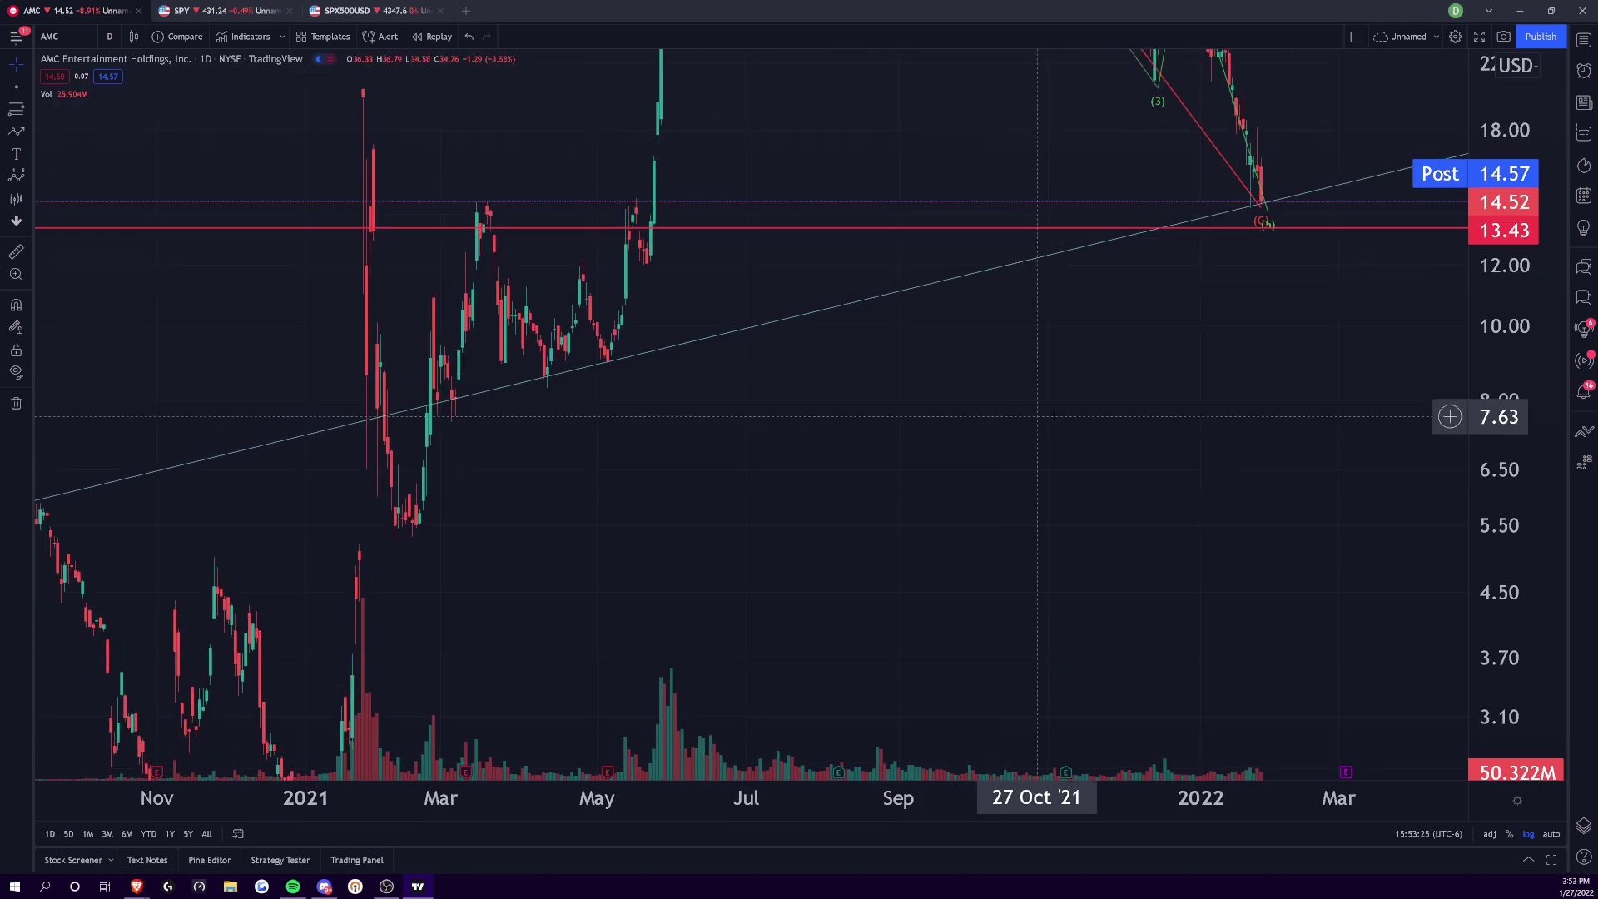
drag(1505, 291, 1505, 616)
drag(1325, 529, 1232, 613)
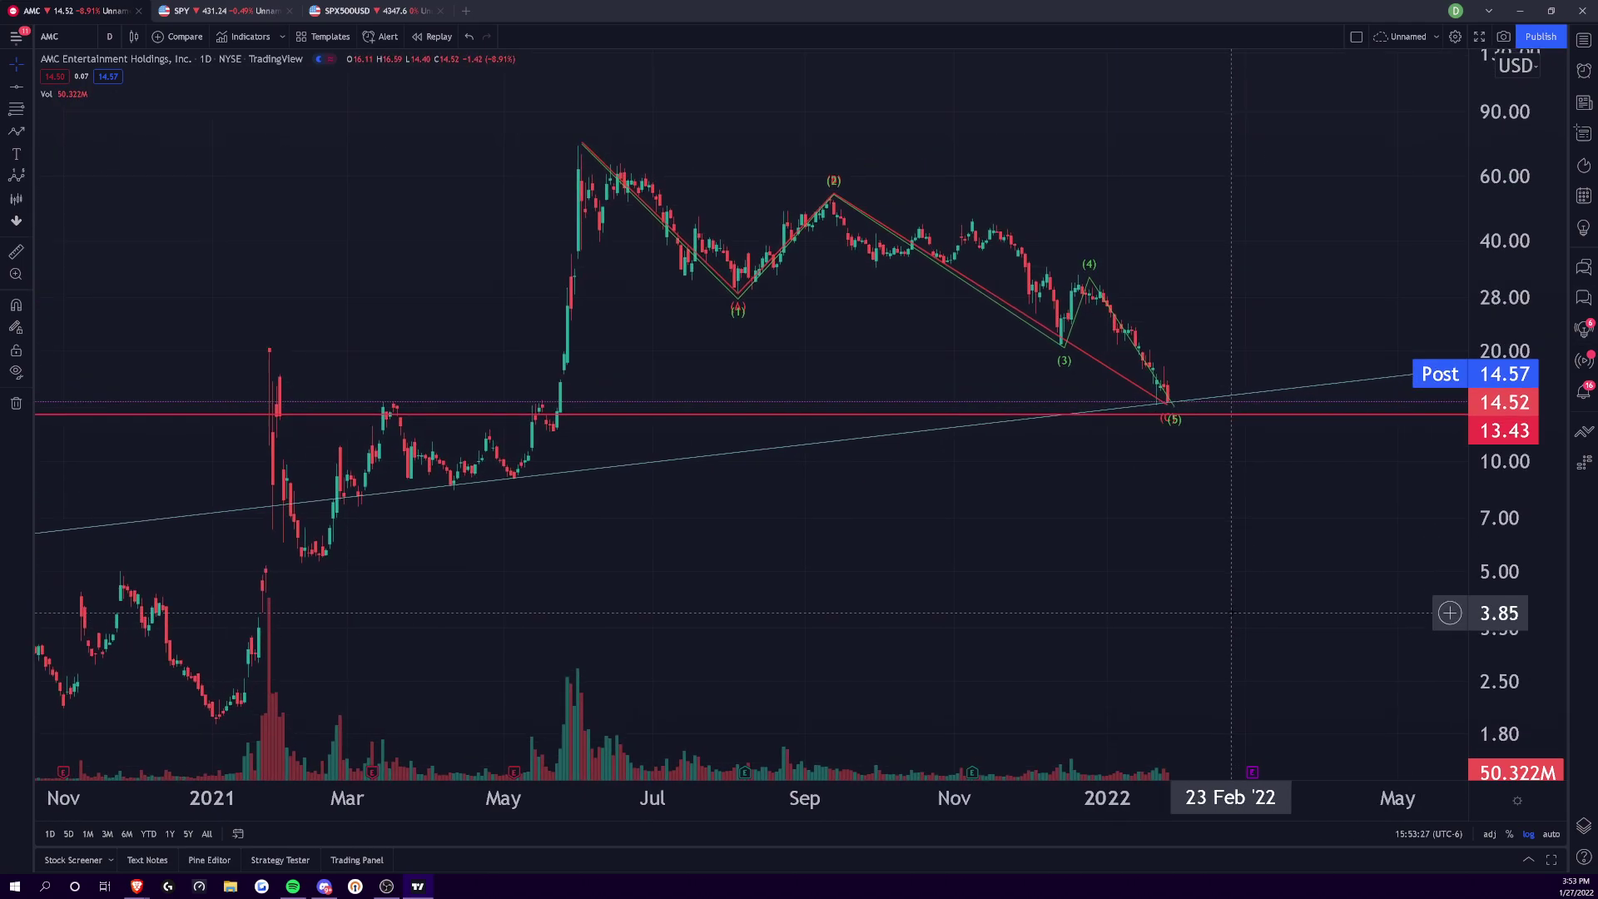
click(1004, 304)
key(Delete)
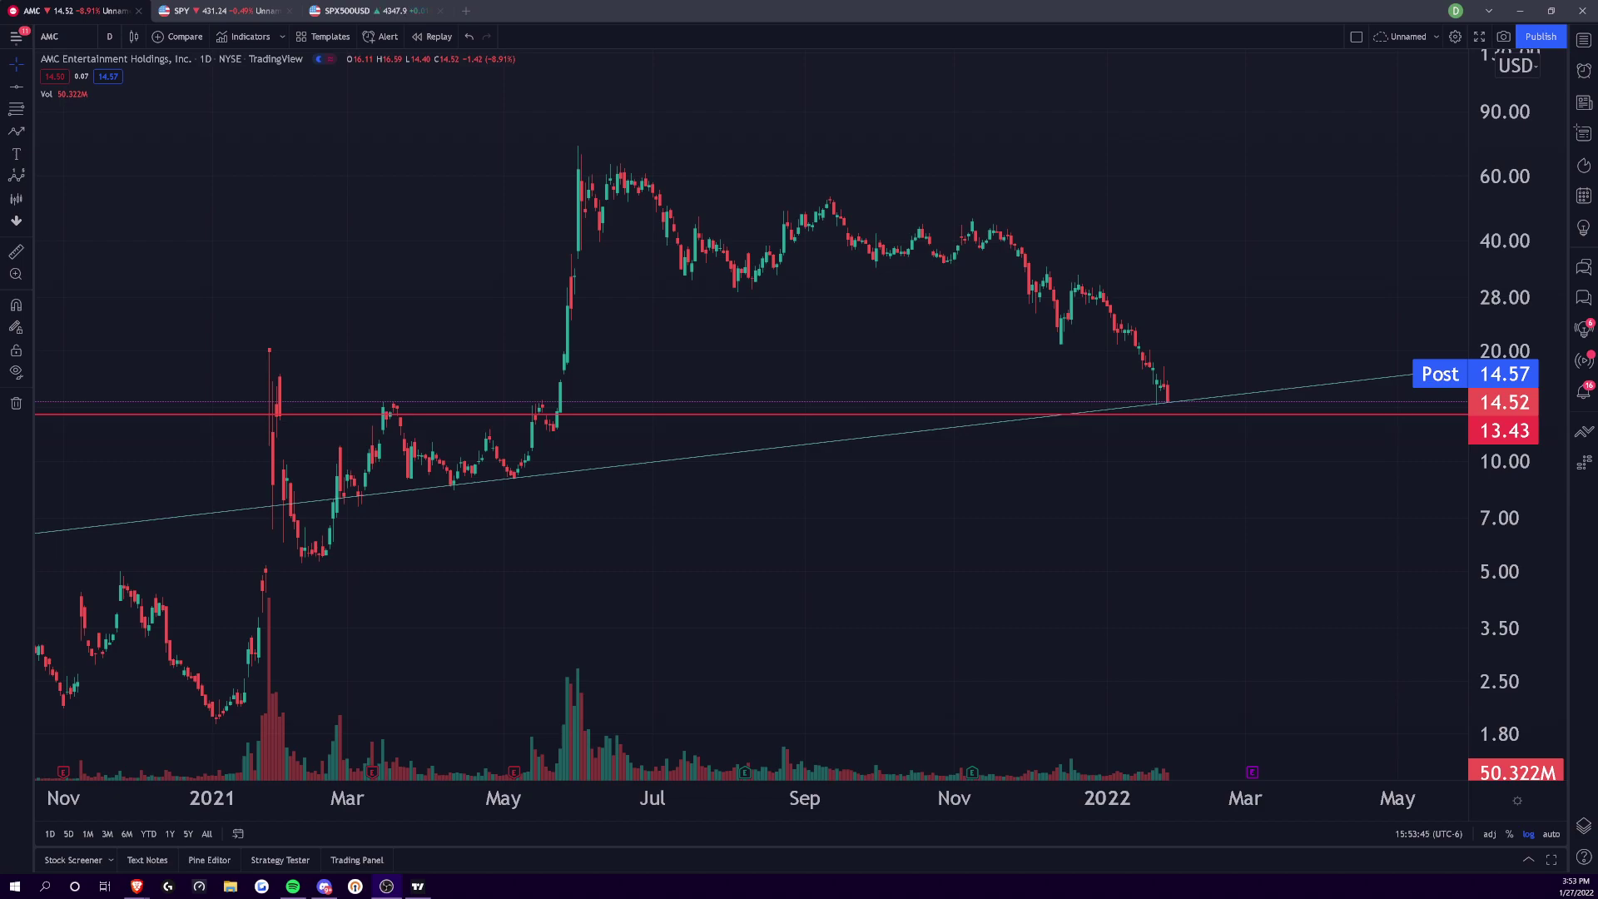
- Review the SPY chart, stretched to show the latest bars and projection arrow
key(ctrl+Tab)
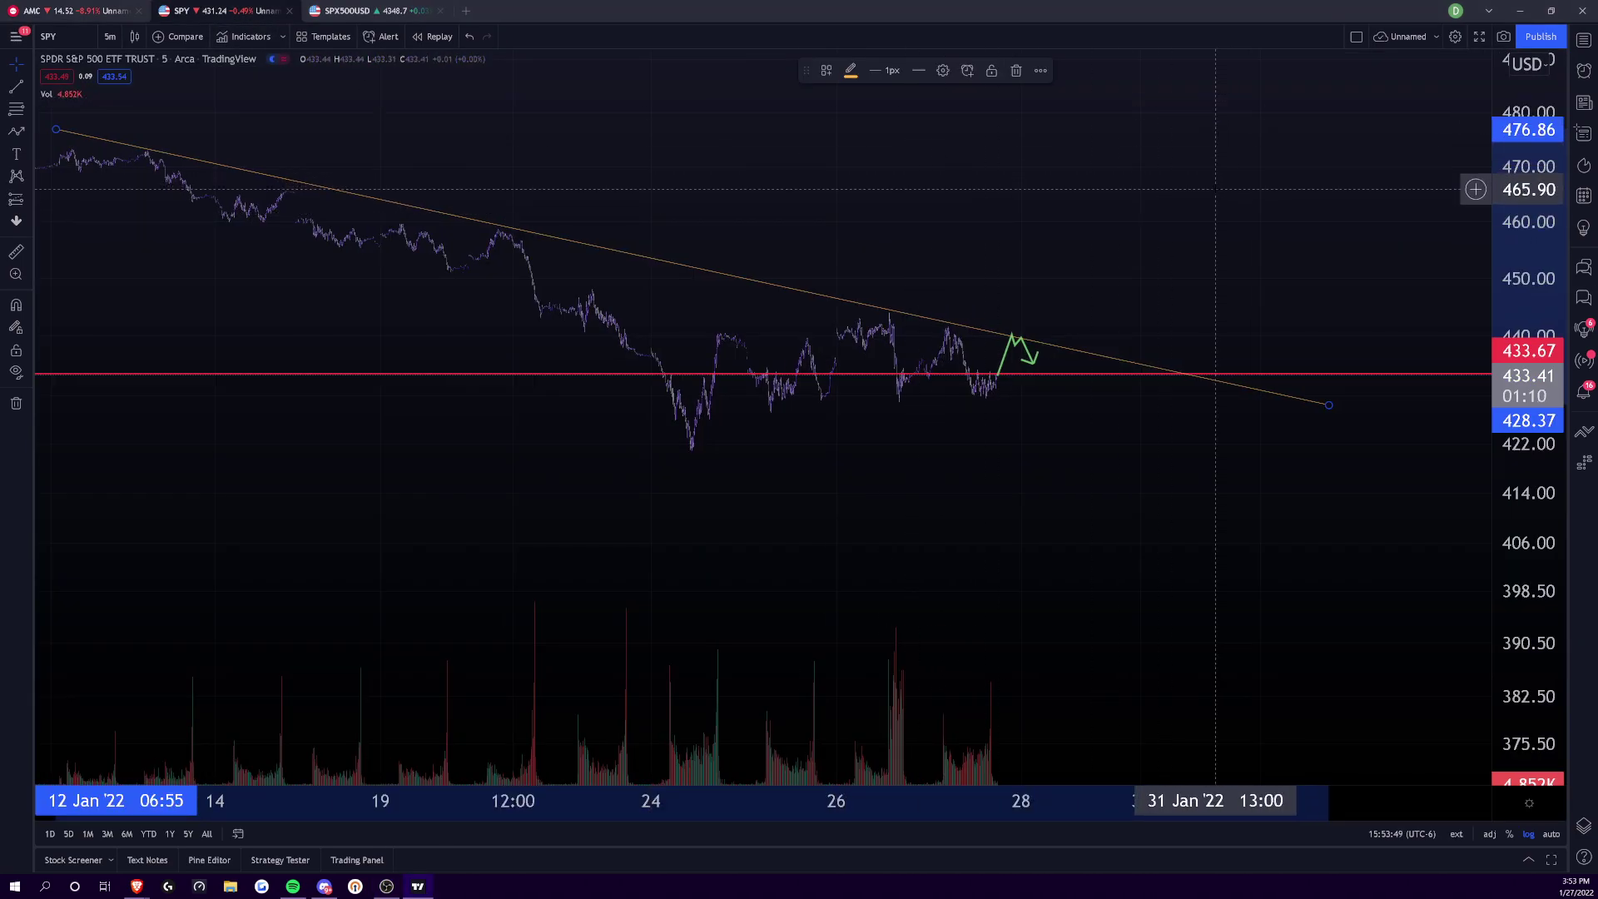
click(1182, 600)
drag(1520, 545, 1520, 208)
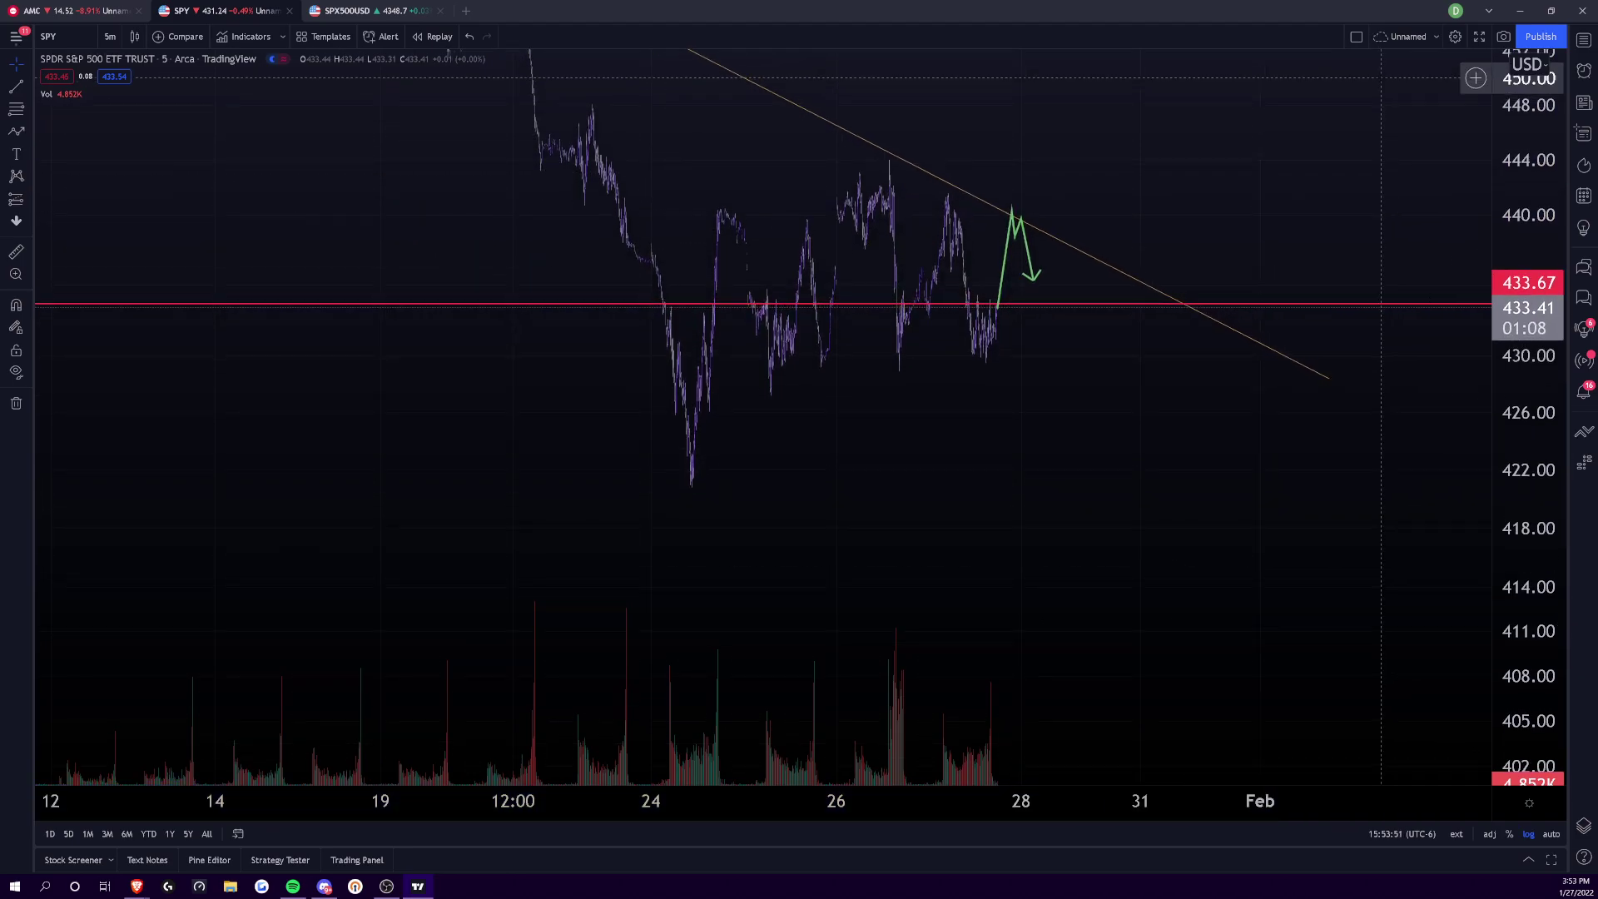
drag(931, 814, 425, 620)
drag(424, 606, 795, 616)
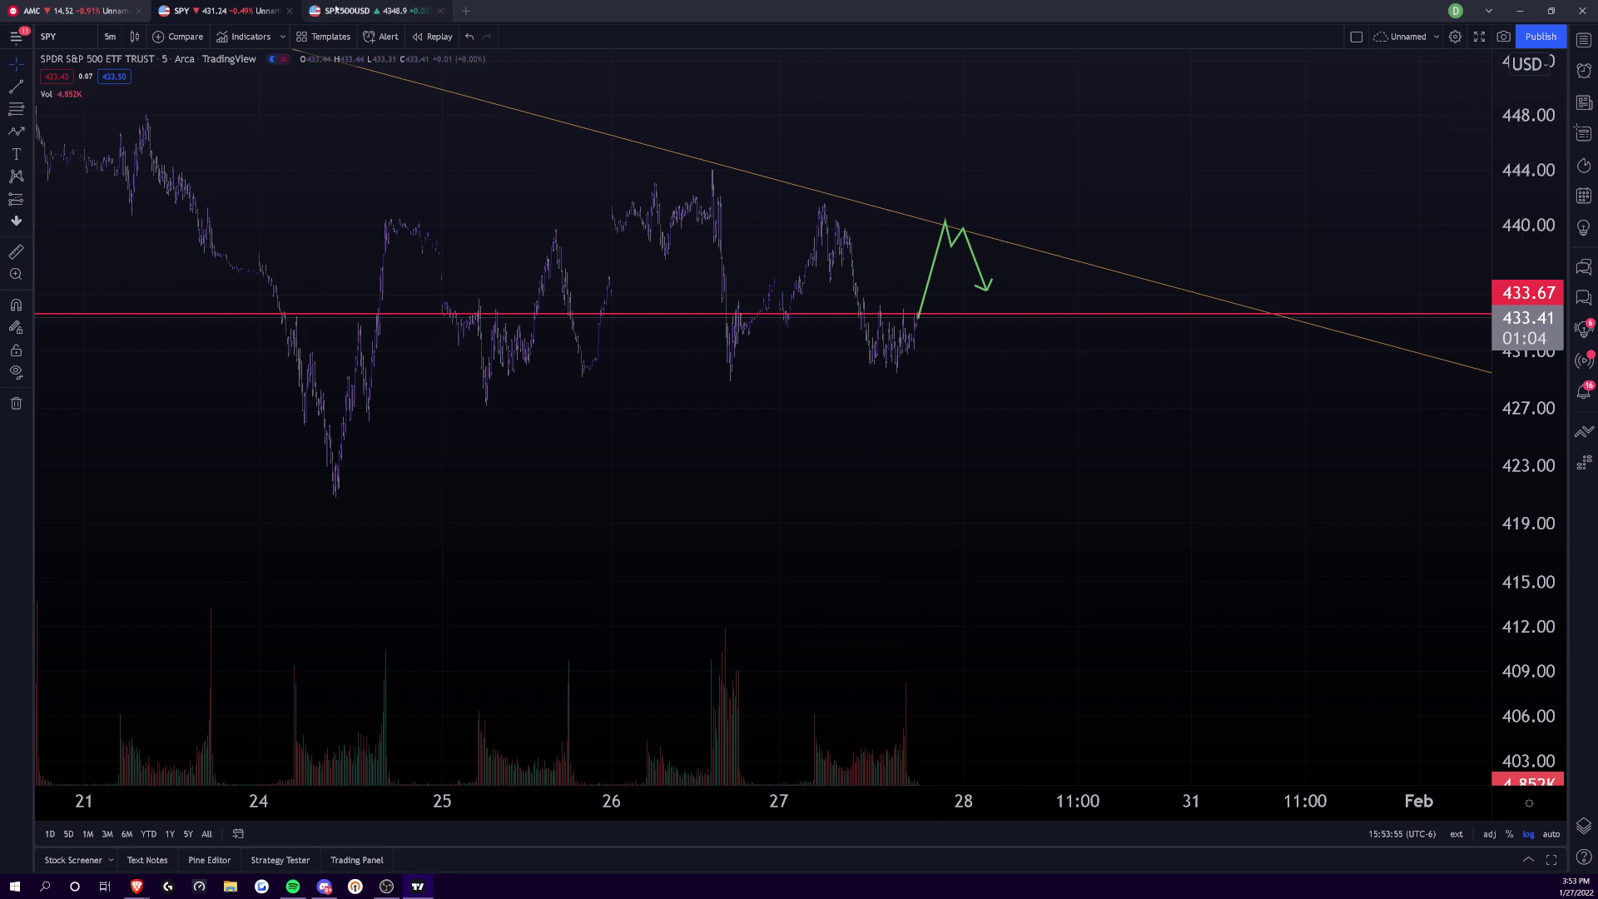
- Open the SPX500USD chart, bring 27 Jan into view, and set the interval to 1 hour
click(333, 10)
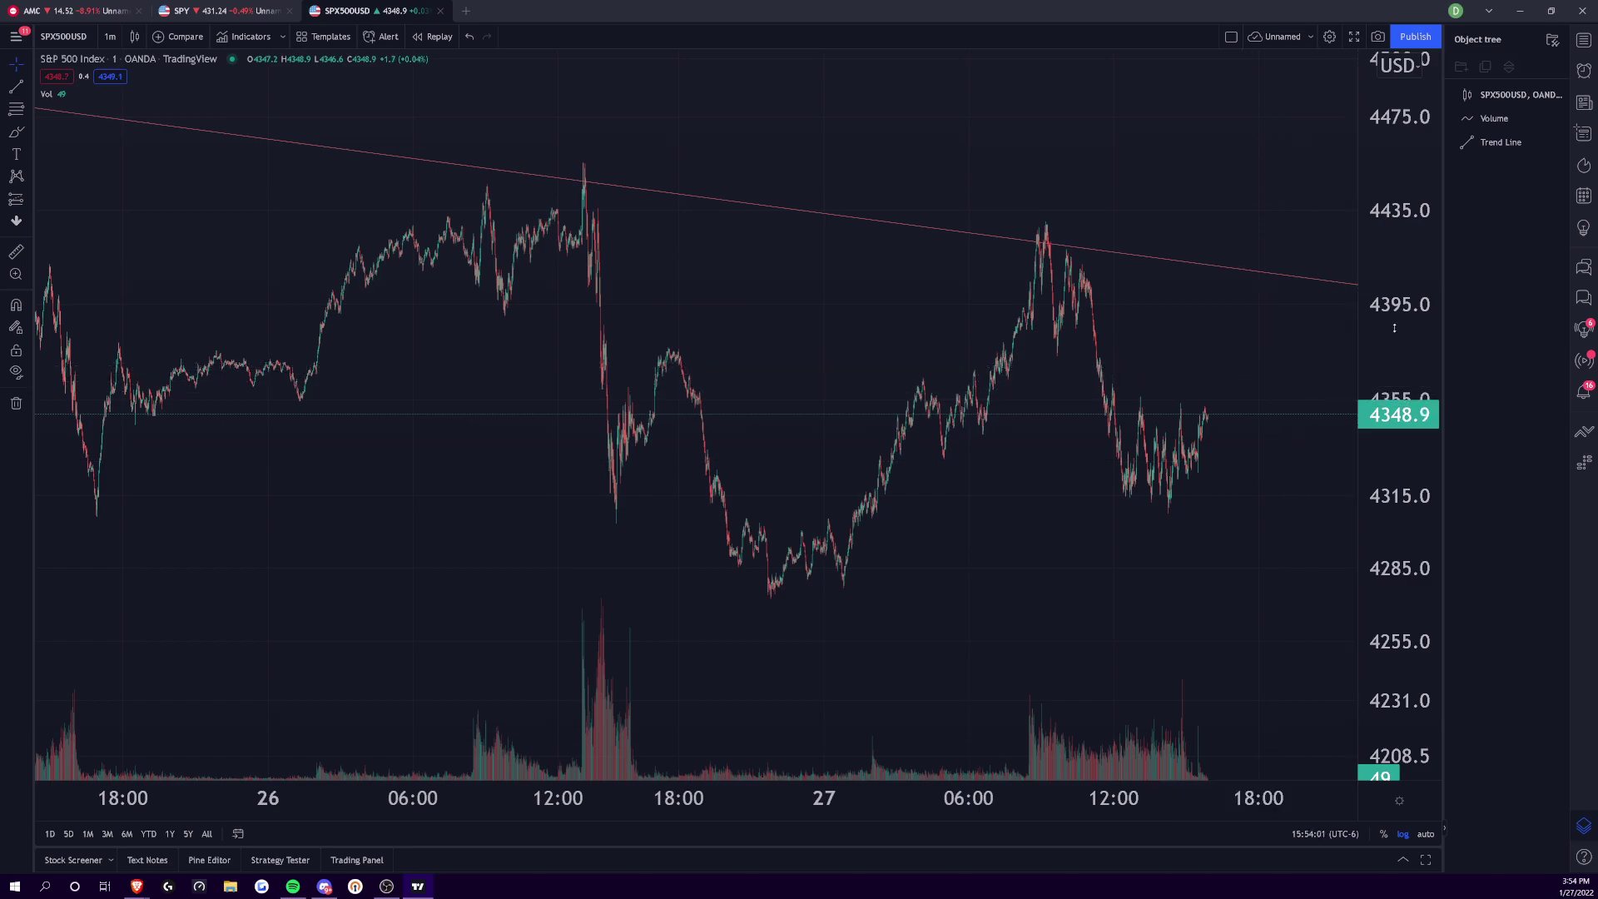
drag(1394, 327, 1396, 433)
scroll(999, 616, down, 3)
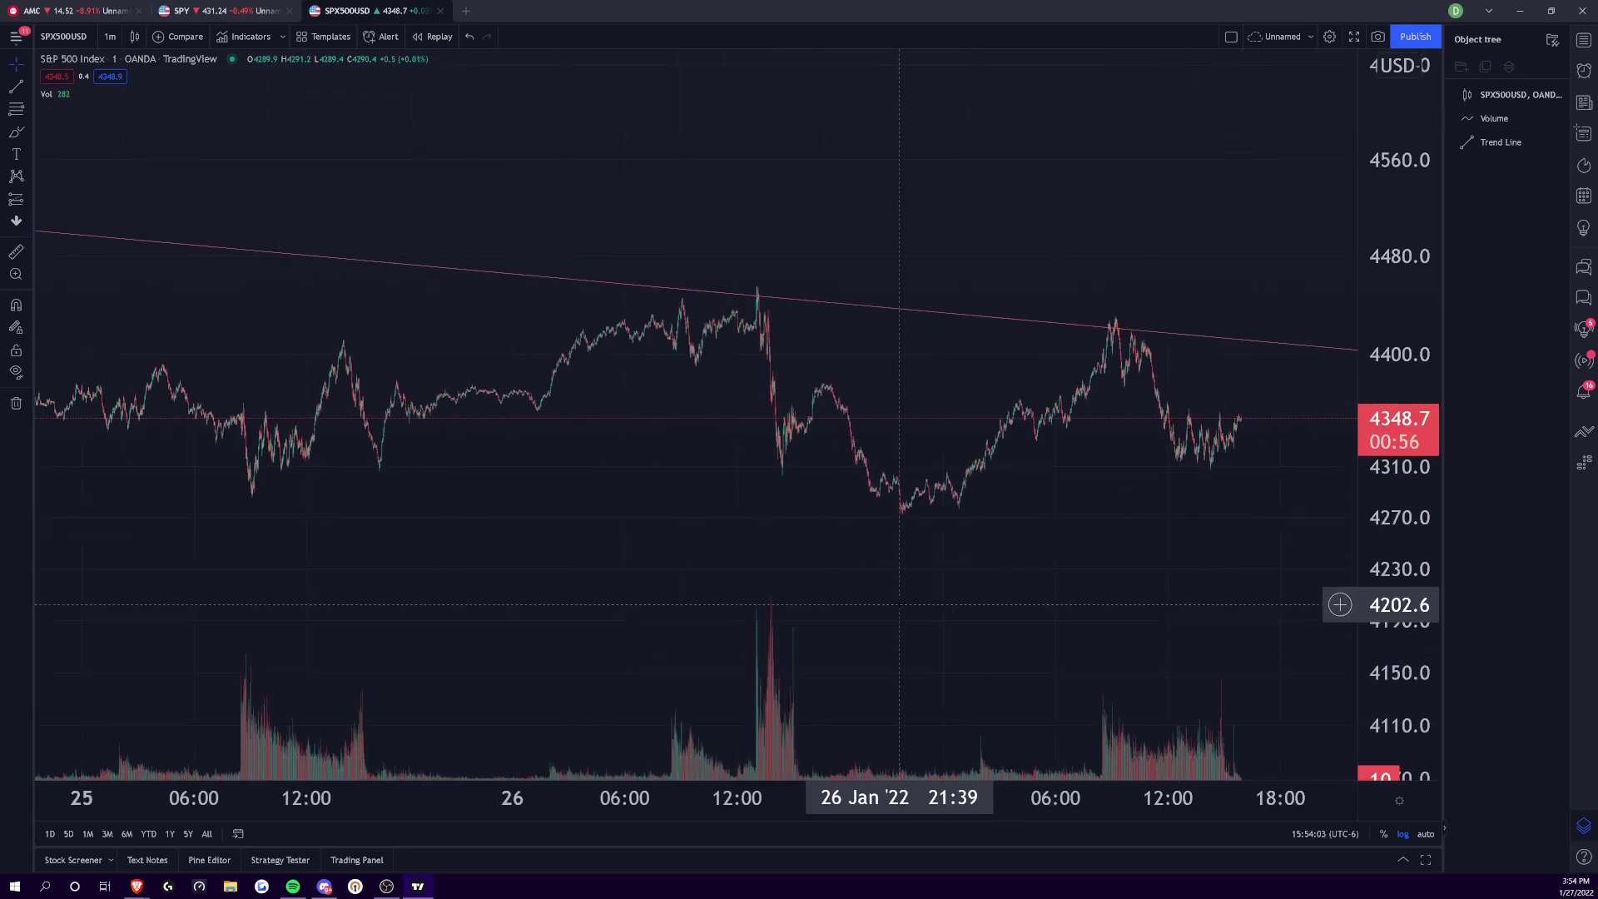
drag(1022, 578, 914, 454)
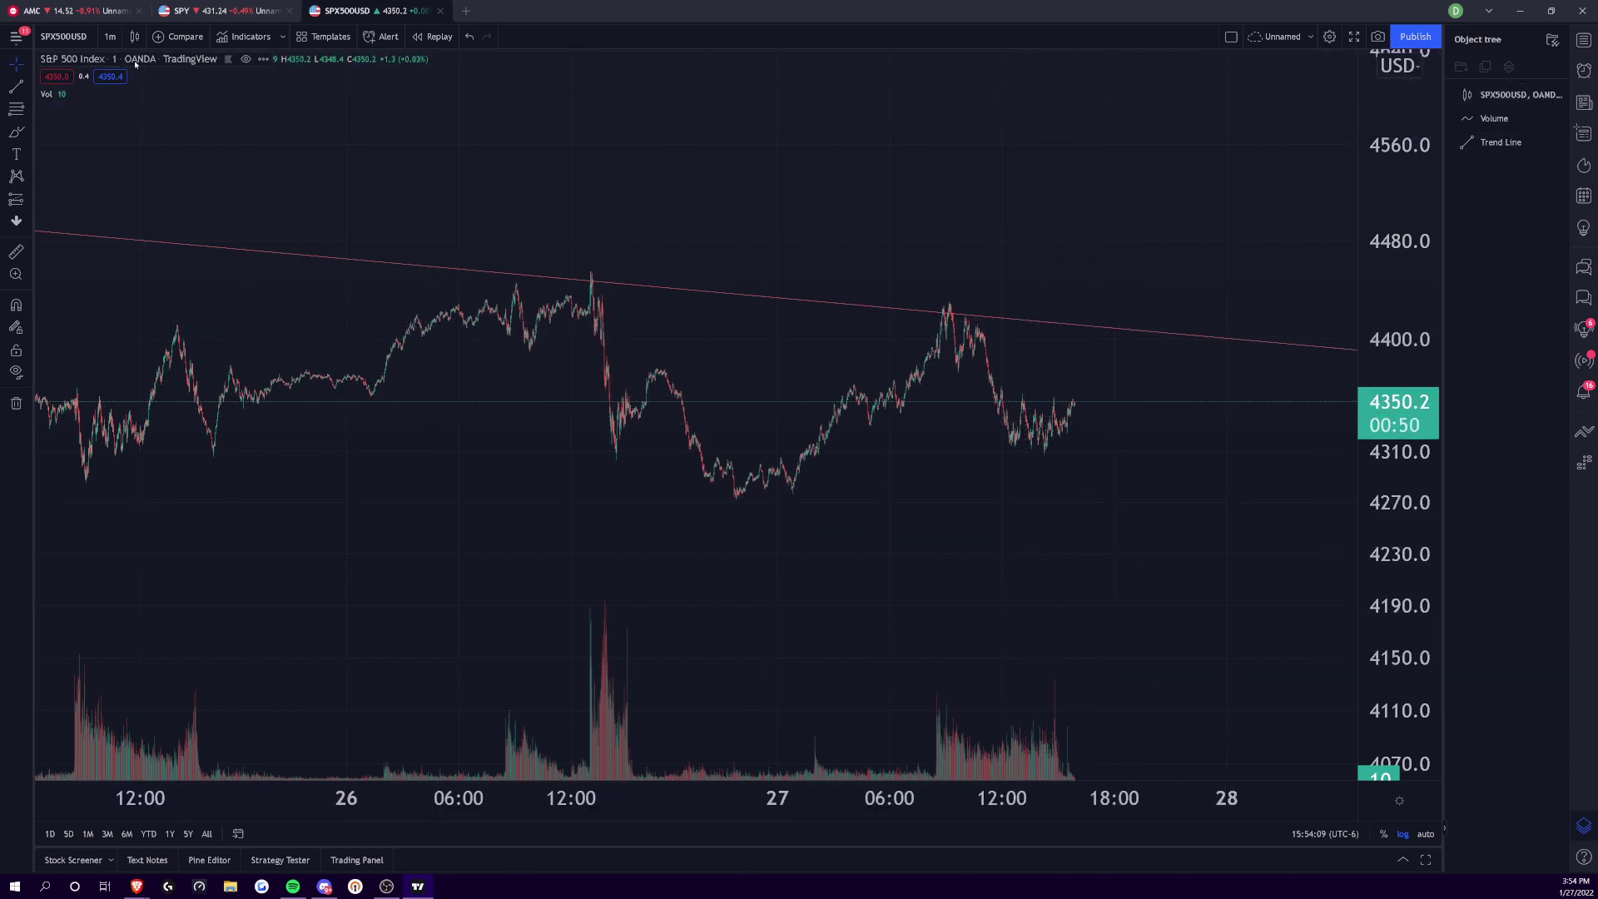
click(110, 37)
click(117, 368)
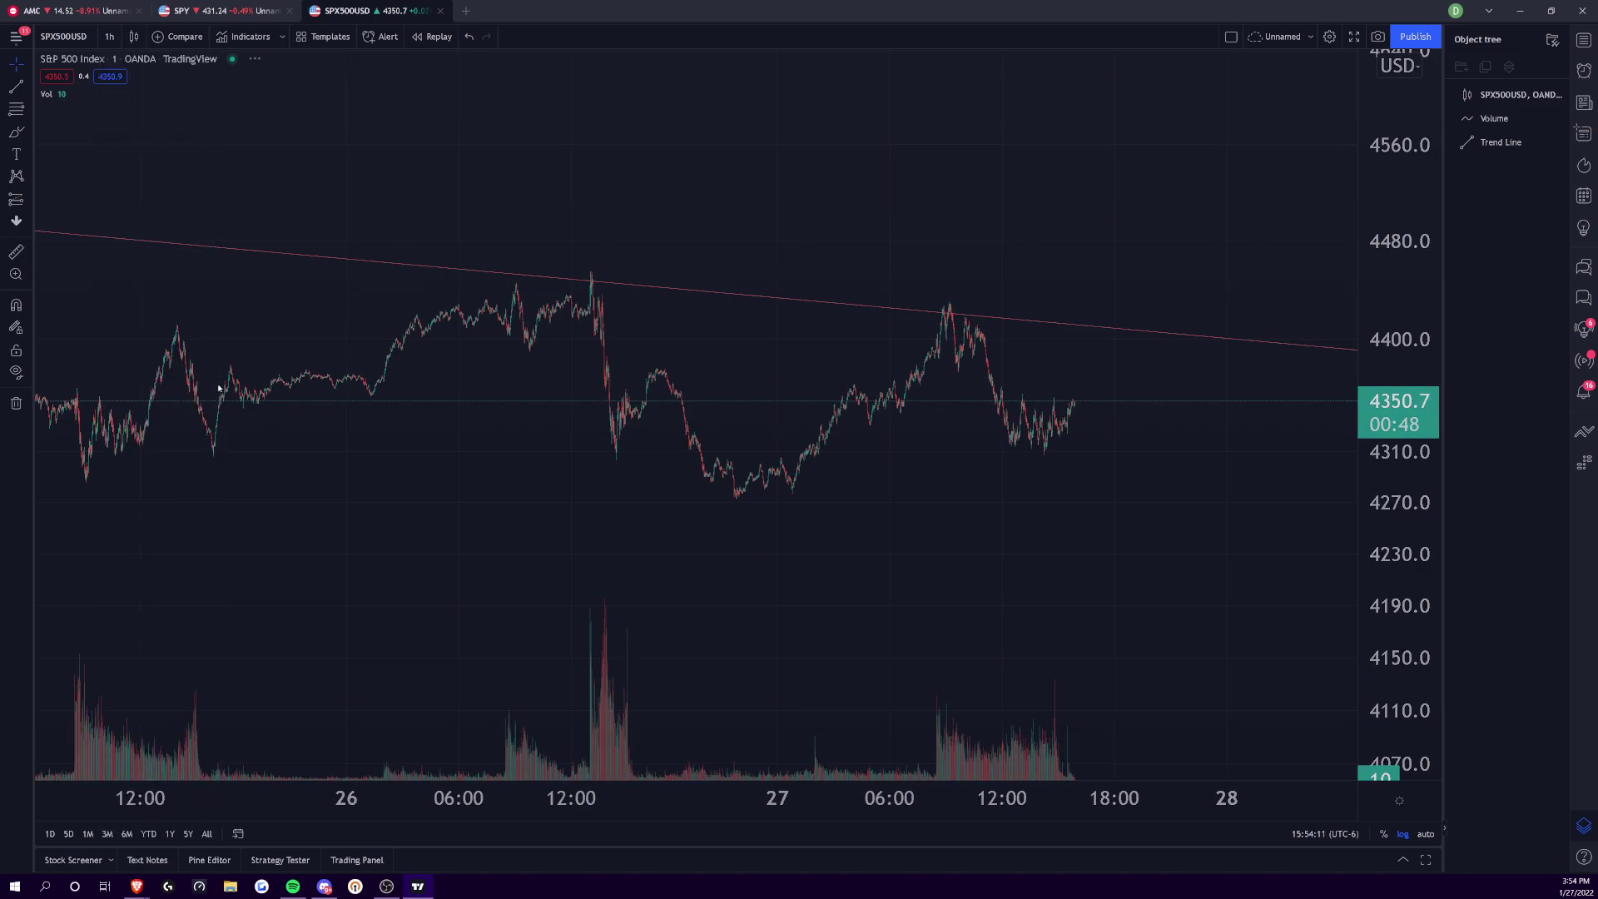